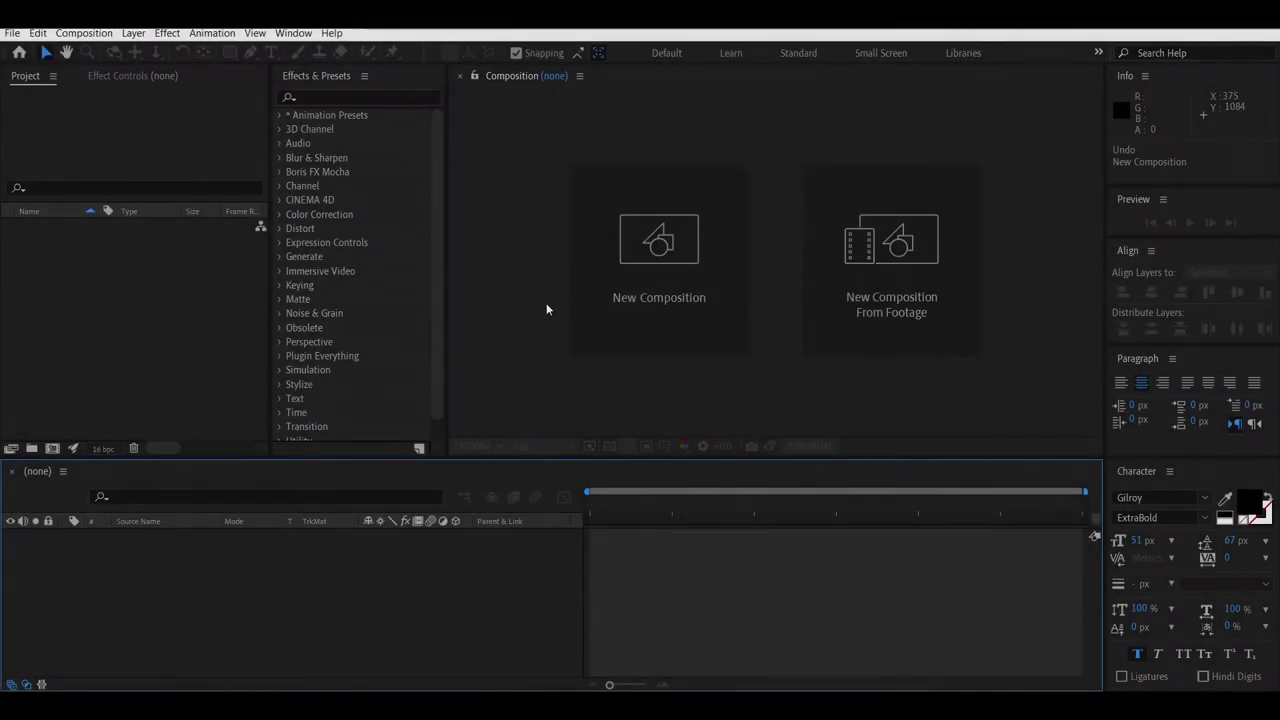
# Step: Create a 1920×1080, 30 fps composition 'Main' lasting 0:00:15:00
pyautogui.click(600, 282)
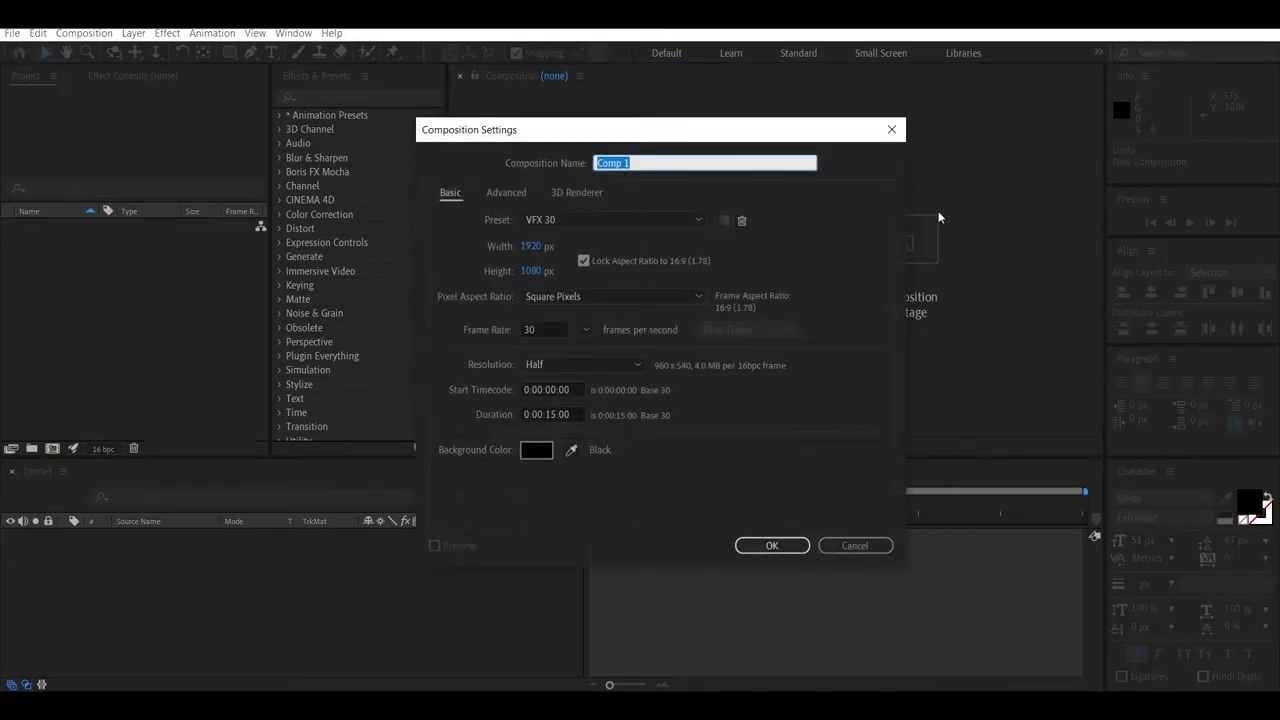
pyautogui.write('Main')
pyautogui.click(527, 248)
pyautogui.press('Tab')
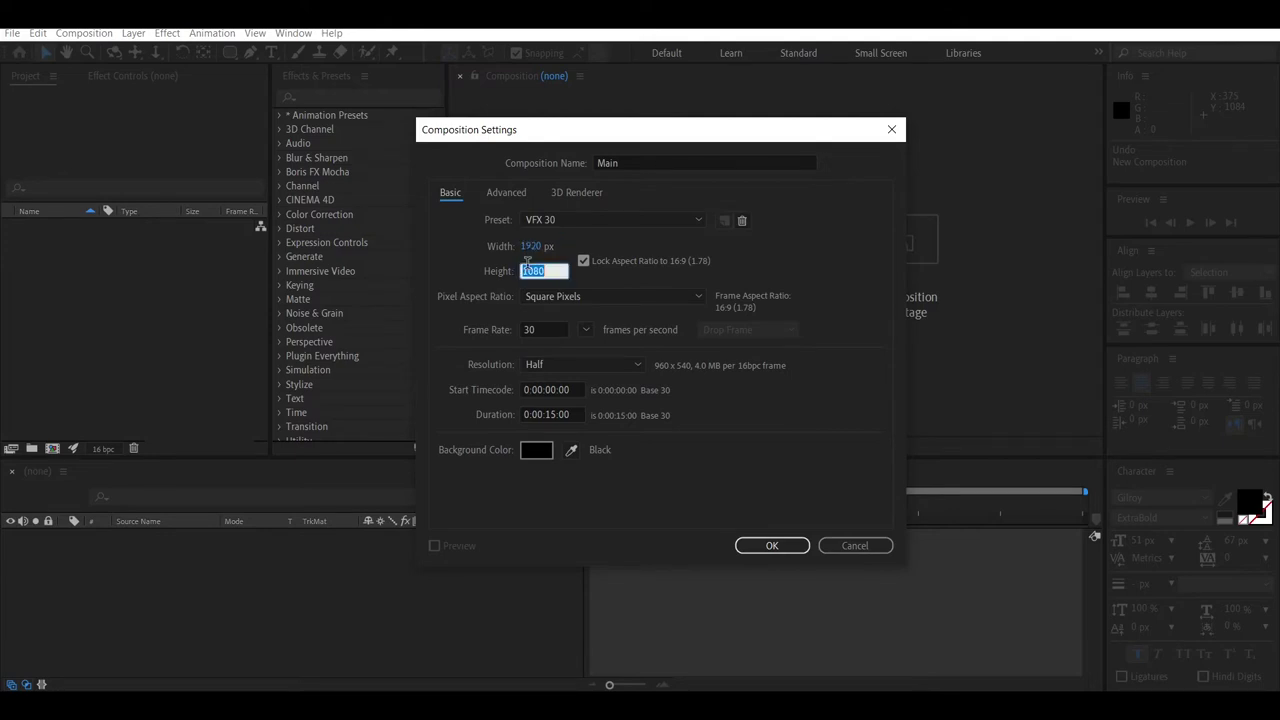
pyautogui.click(556, 329)
pyautogui.click(573, 413)
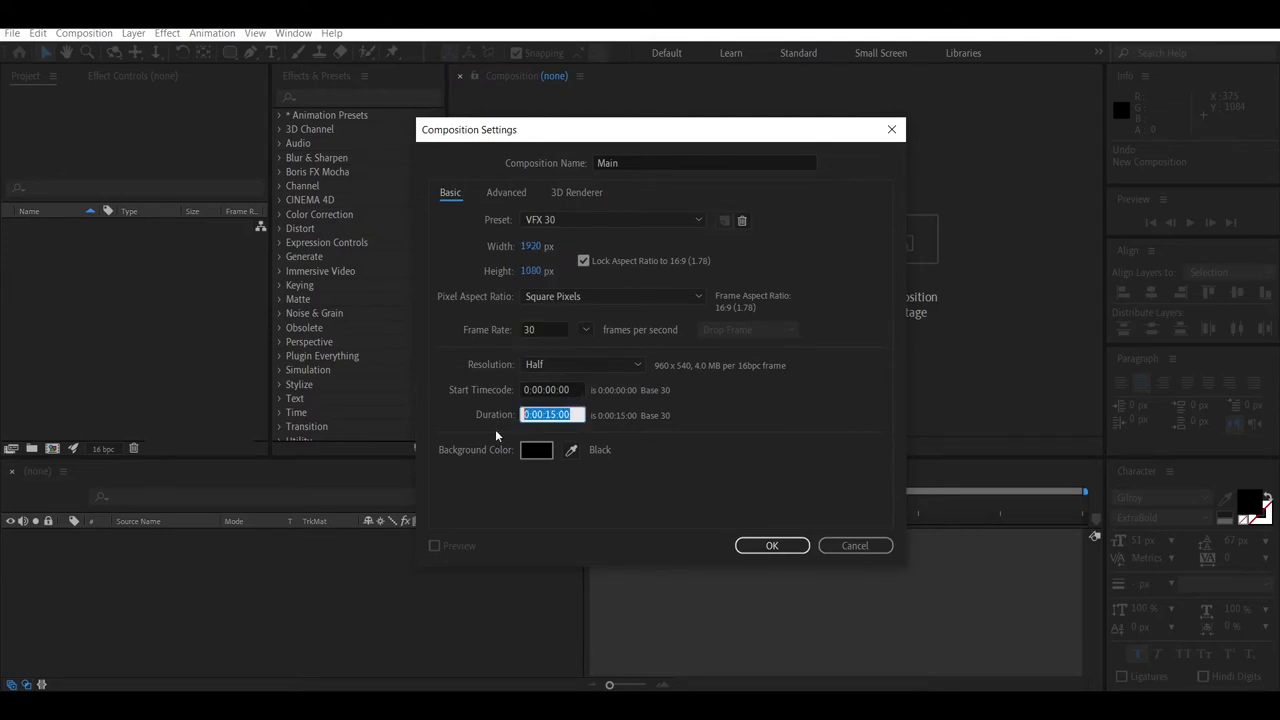
pyautogui.click(785, 547)
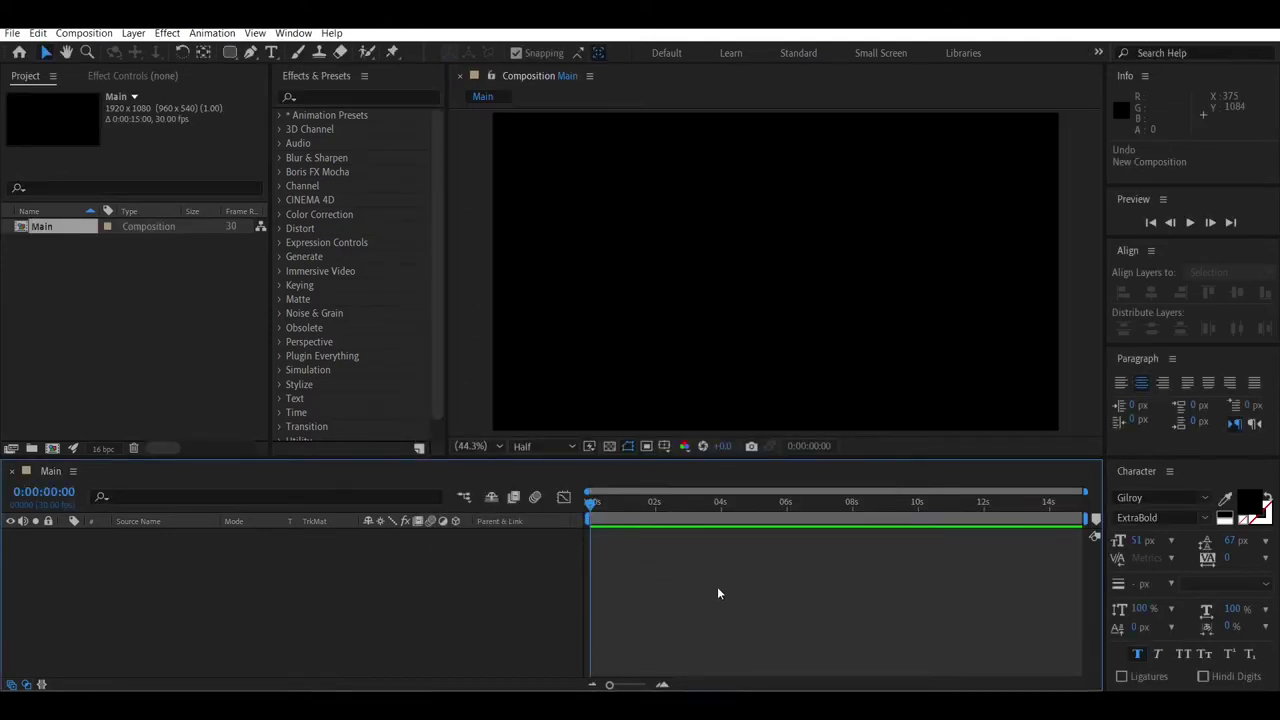
# Step: Add a full-frame pale lavender solid layer named 'Background' to Main
pyautogui.rightClick(346, 608)
pyautogui.moveTo(440, 449)
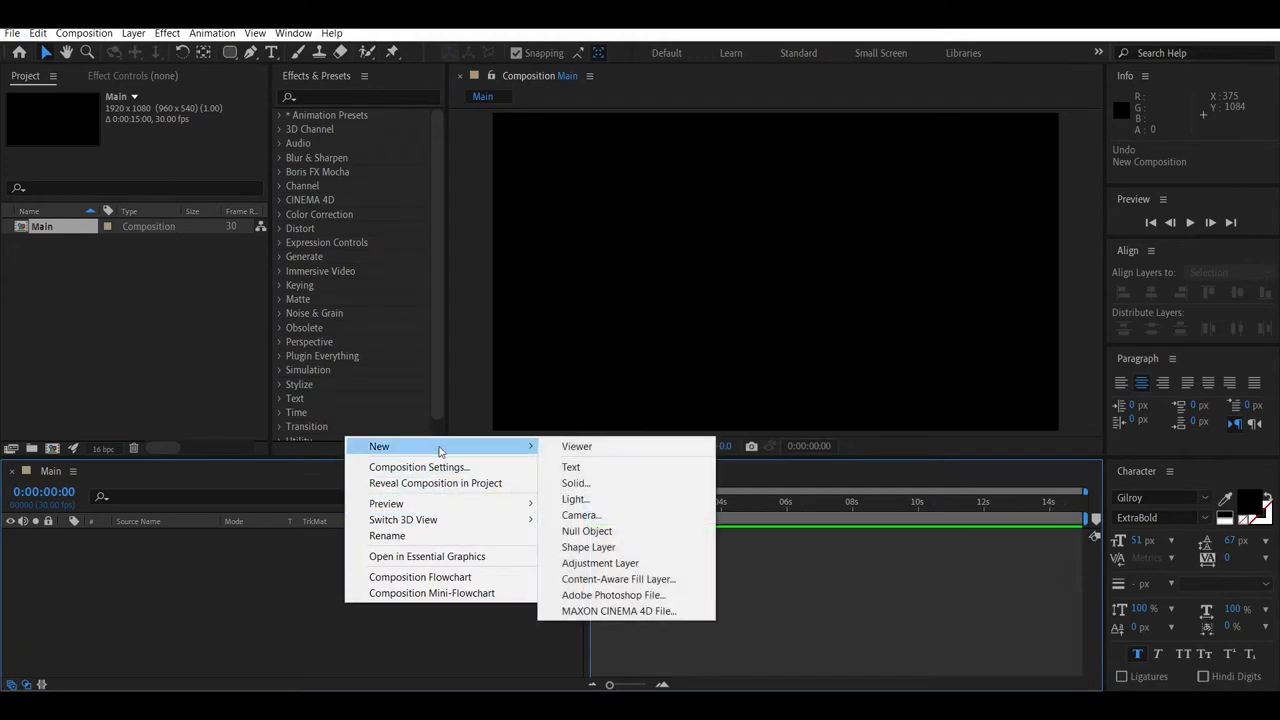
pyautogui.click(579, 483)
pyautogui.write('B')
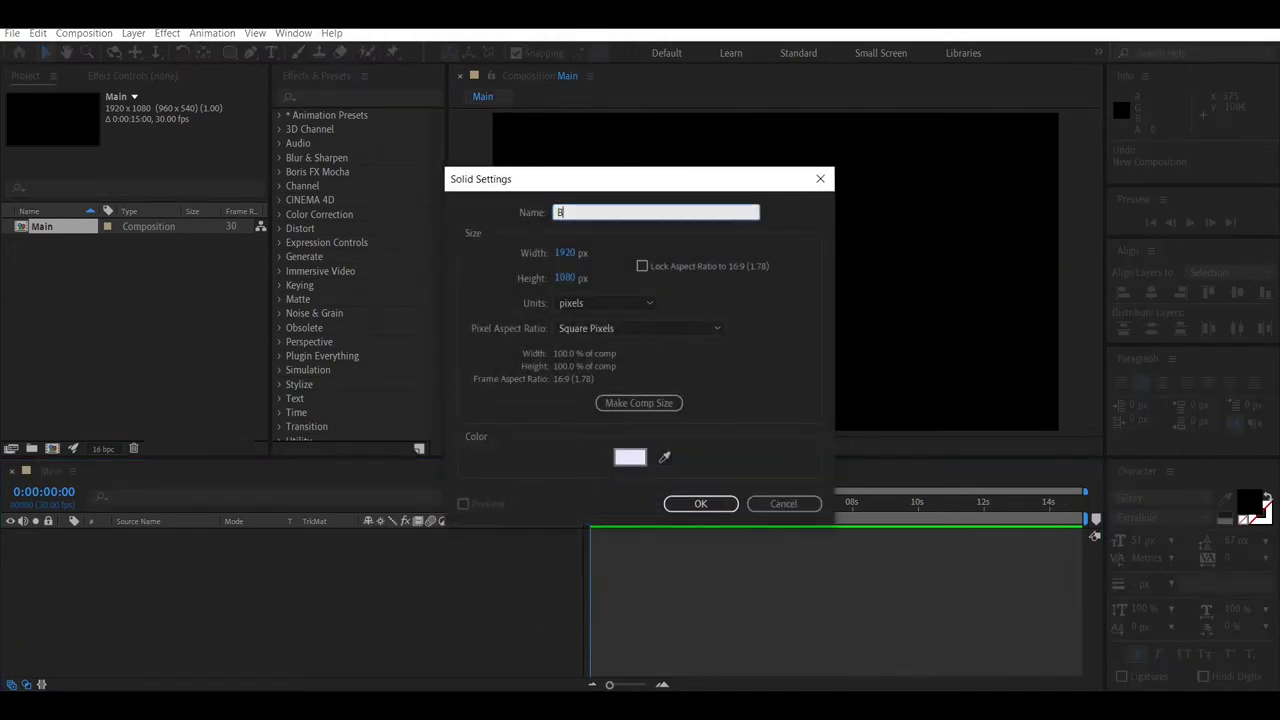
pyautogui.write('ackground')
pyautogui.click(729, 502)
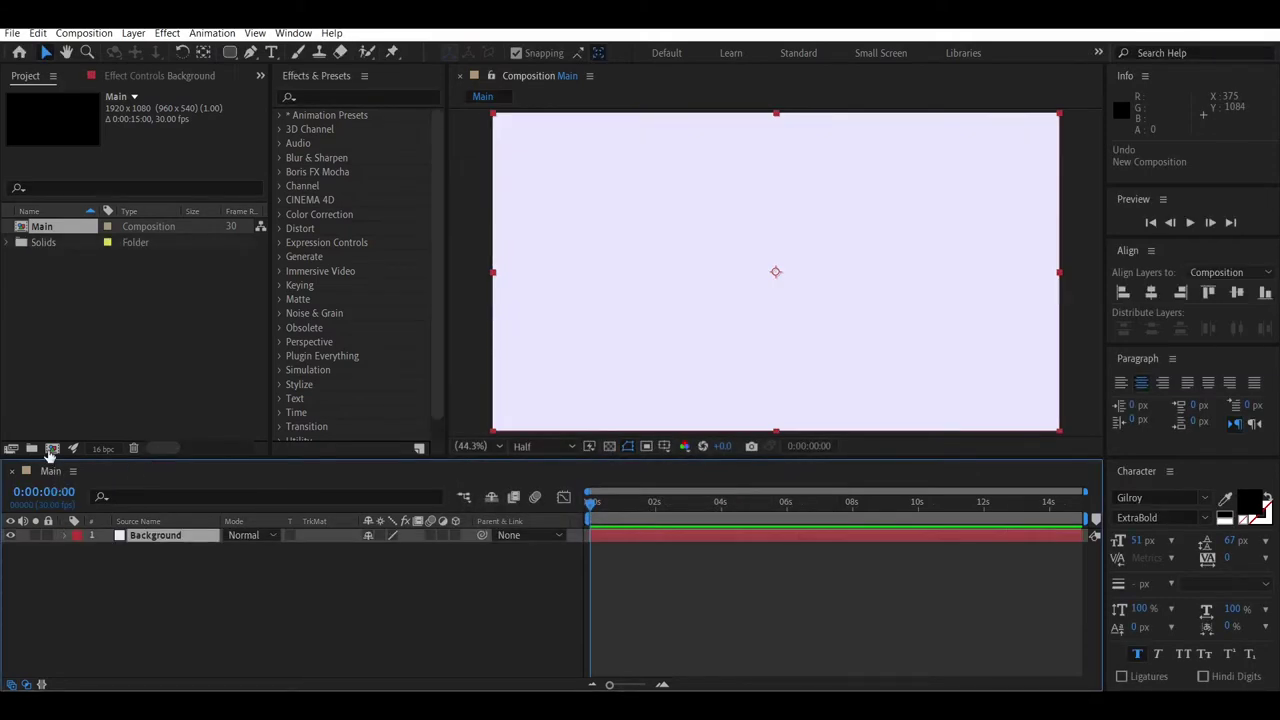
pyautogui.click(52, 449)
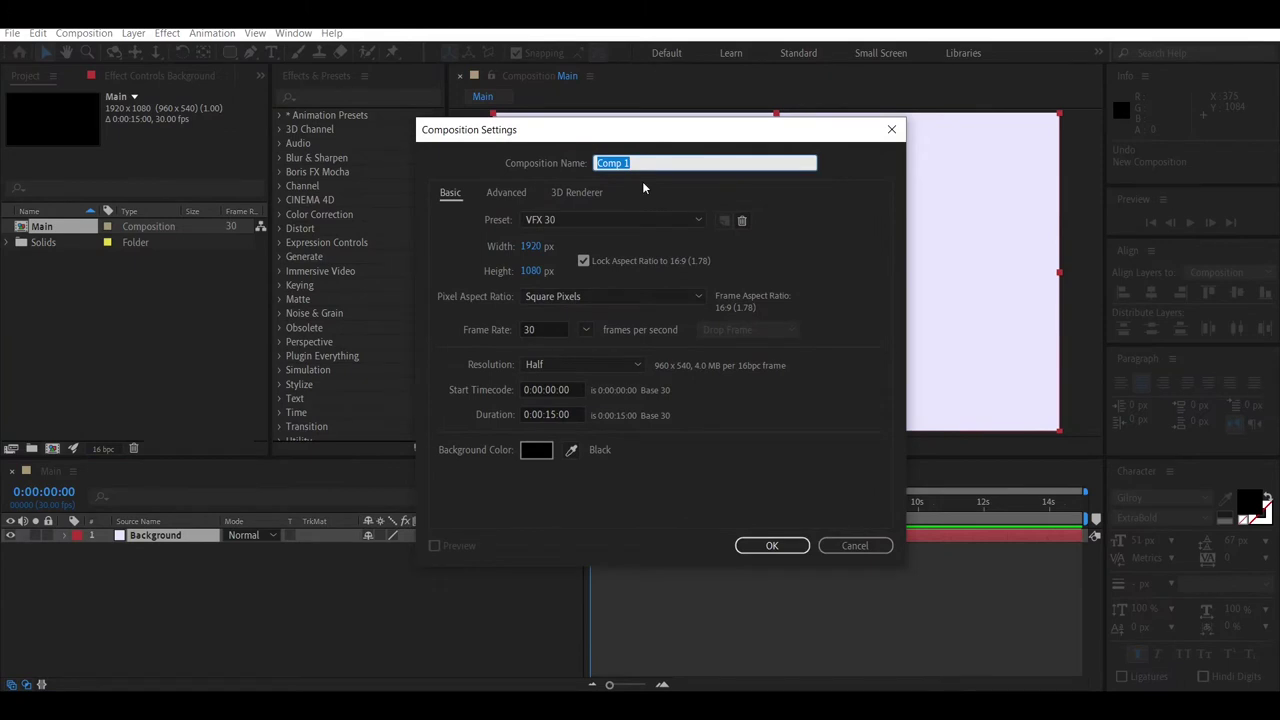
# Step: Name the new 1920×1080, 30 fps, 15-second composition 'Animation' and create it
pyautogui.write('Animation')
pyautogui.click(792, 542)
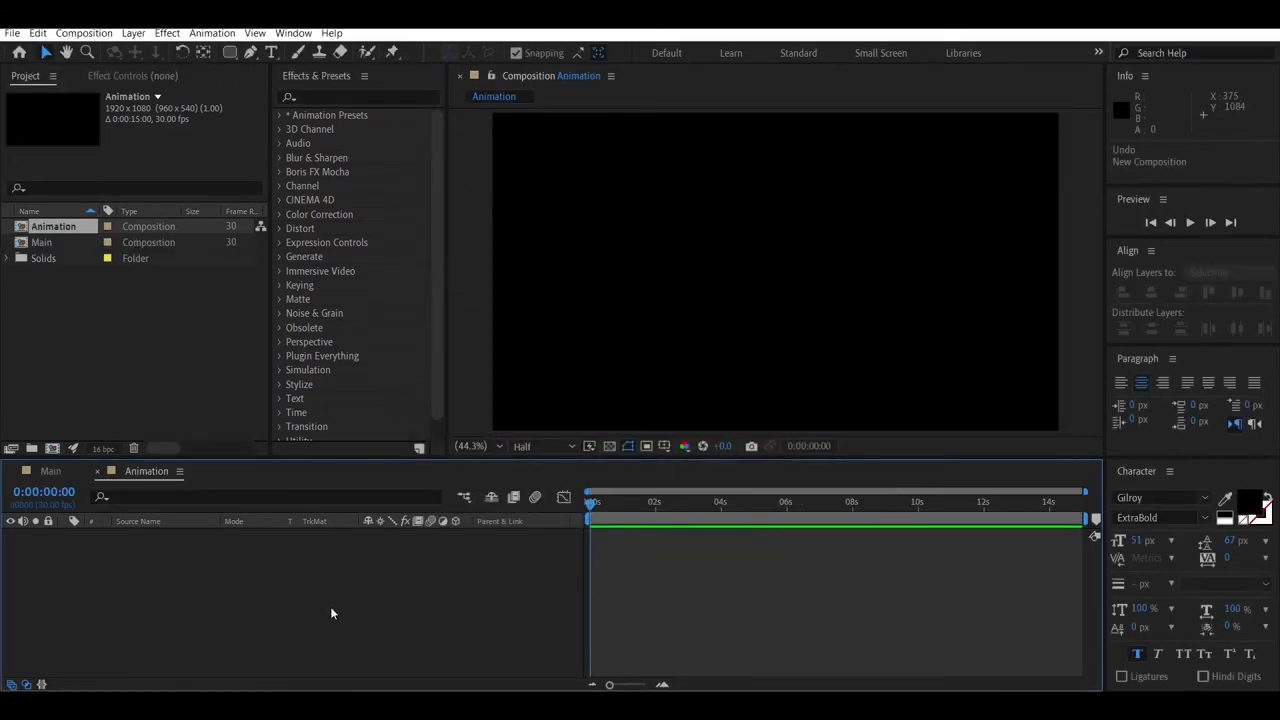
# Step: Draw a rectangle with white fill and centre it horizontally and vertically in the composition
pyautogui.click(229, 52)
pyautogui.moveTo(638, 241); pyautogui.dragTo(777, 333)
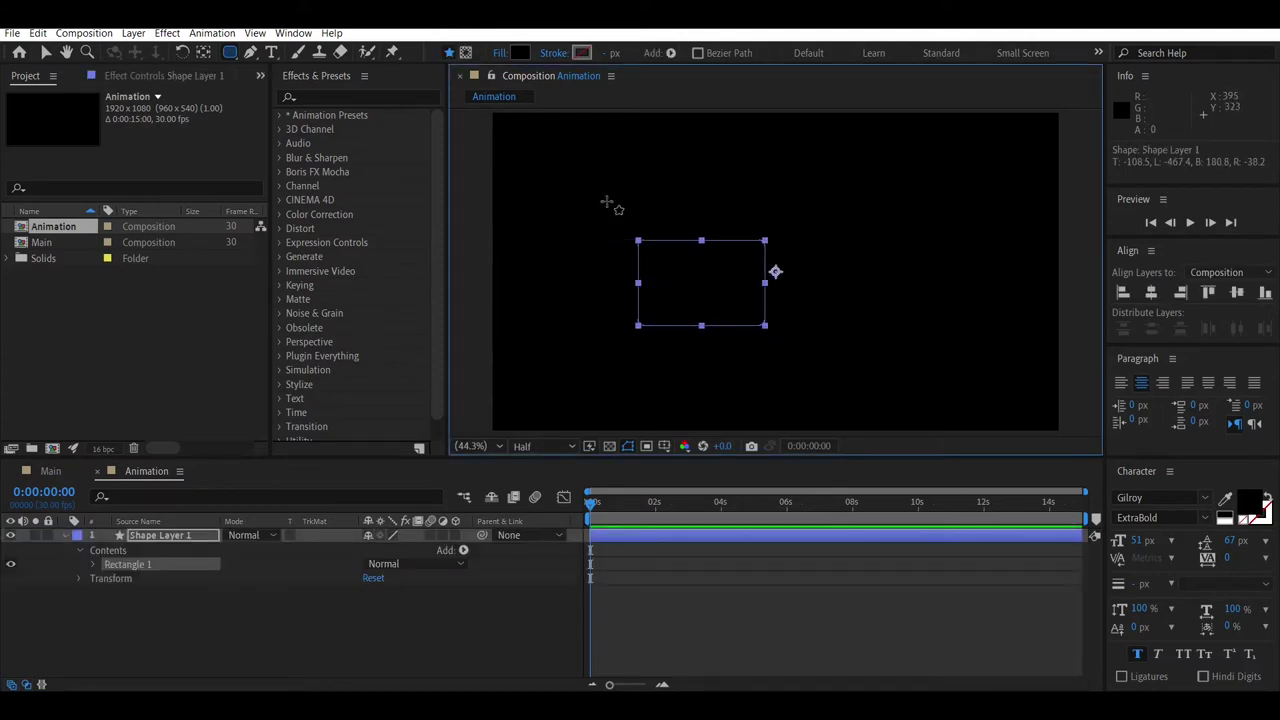
pyautogui.click(519, 52)
pyautogui.click(129, 277)
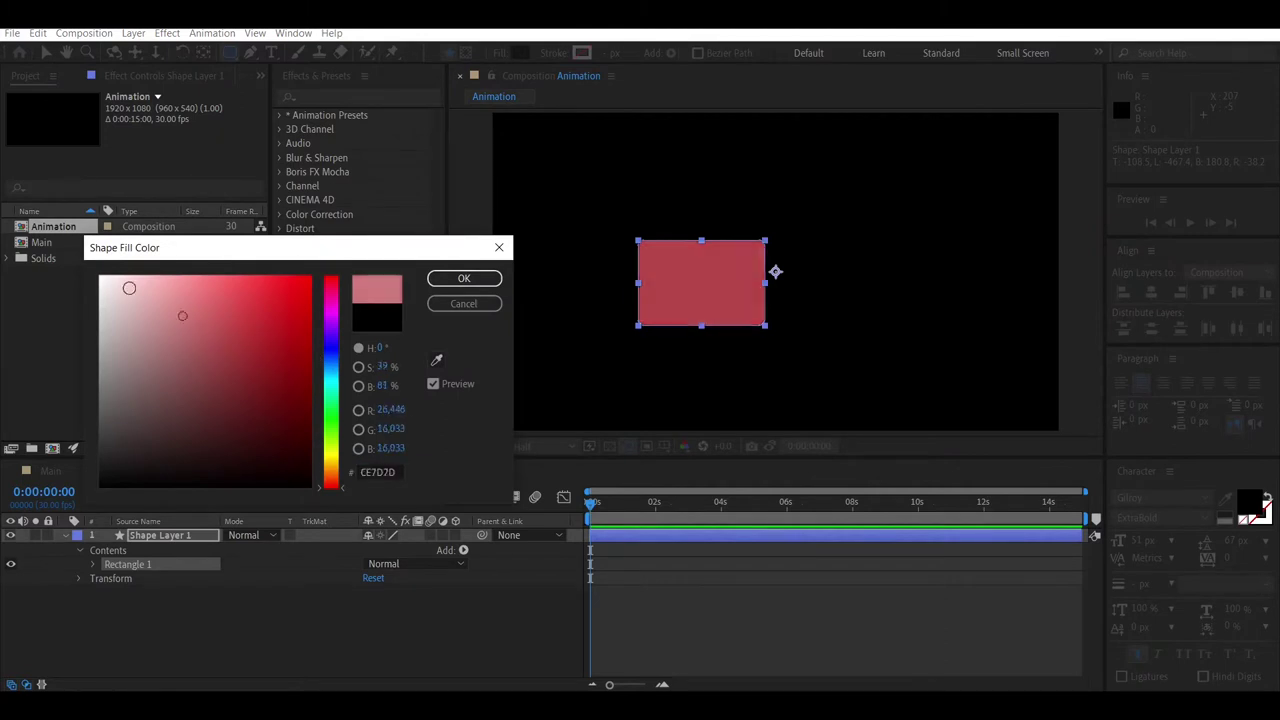
pyautogui.click(100, 277)
pyautogui.click(463, 280)
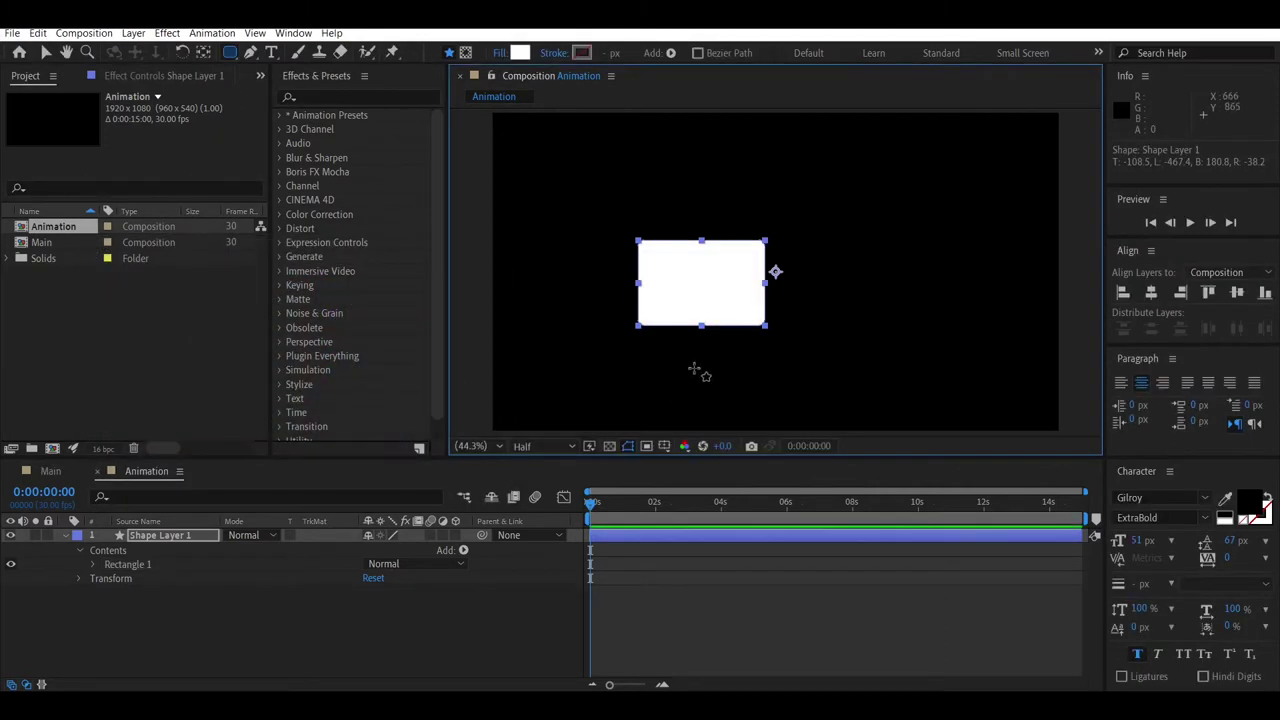
pyautogui.click(1151, 296)
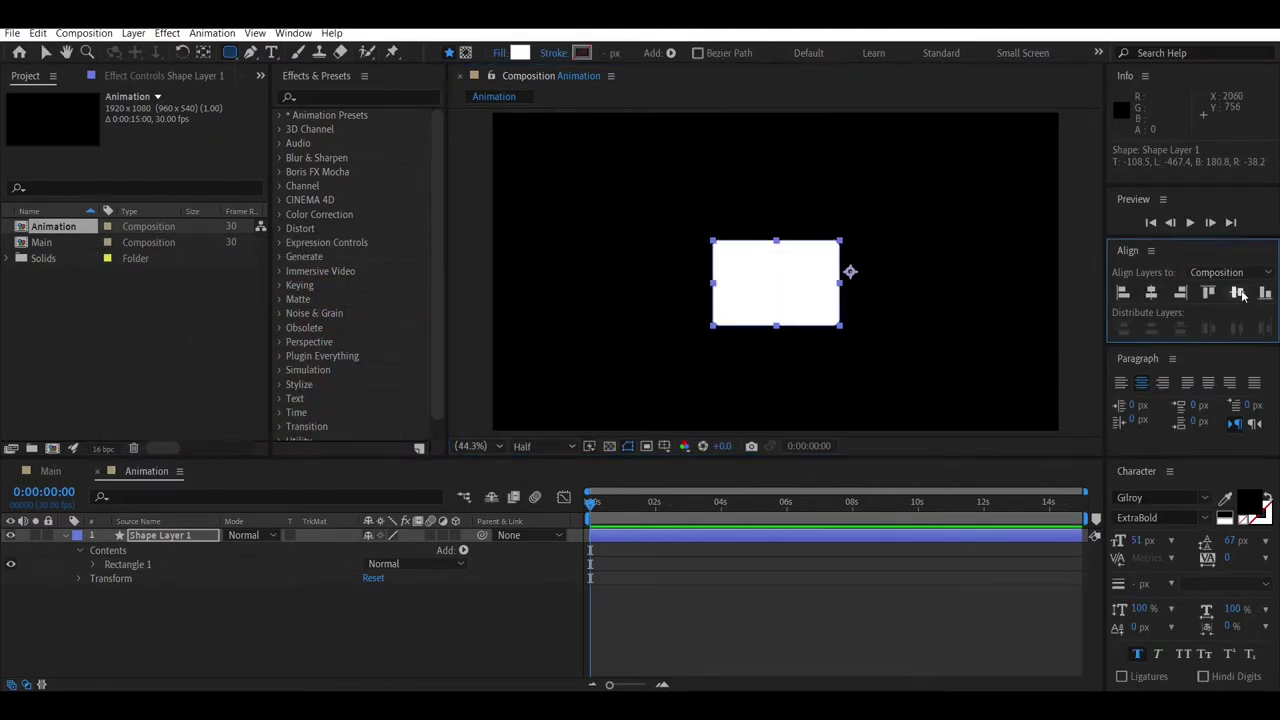
pyautogui.click(1238, 292)
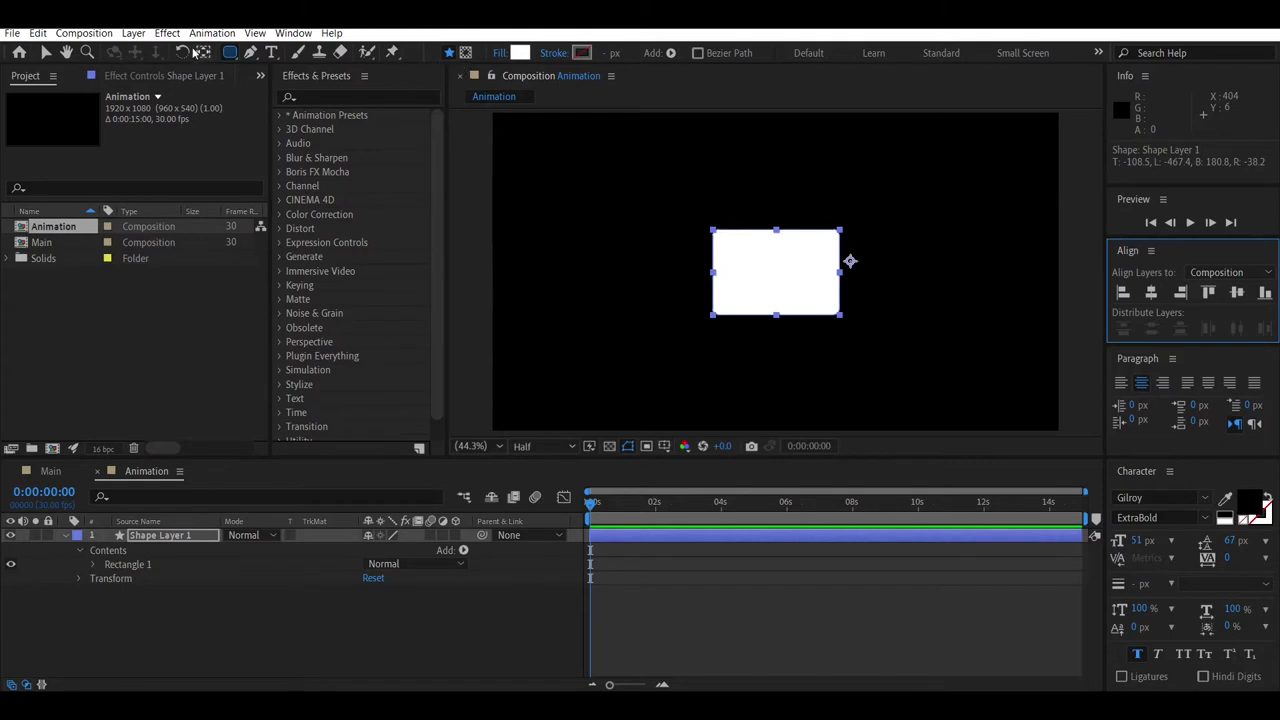
# Step: Move the shape layer's anchor point to the rectangle's centre with the Pan Behind tool
pyautogui.click(46, 52)
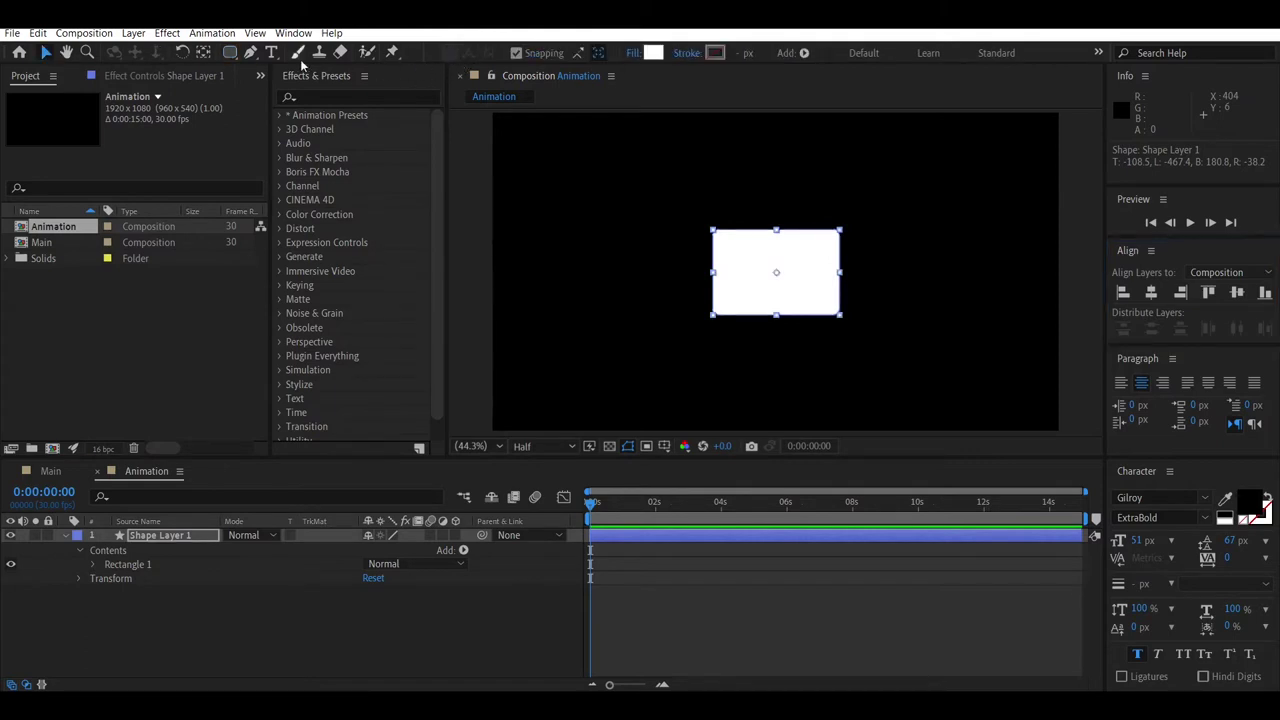
pyautogui.click(204, 52)
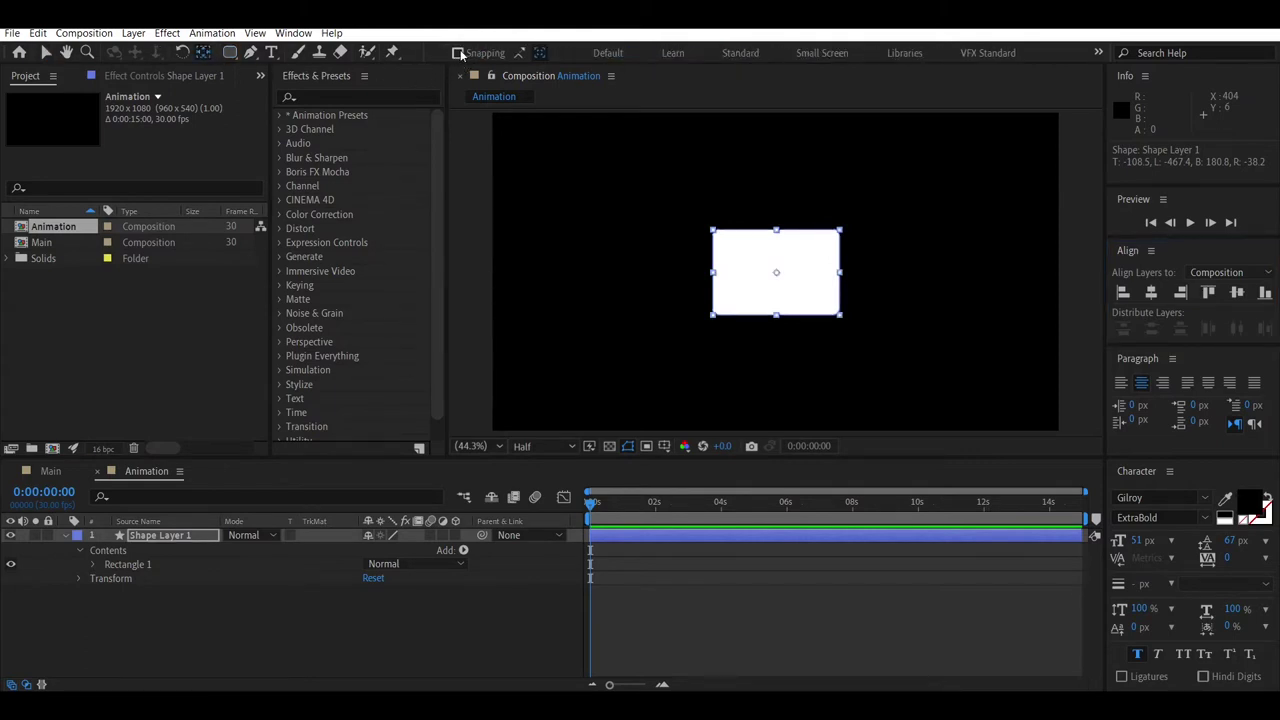
pyautogui.click(780, 274)
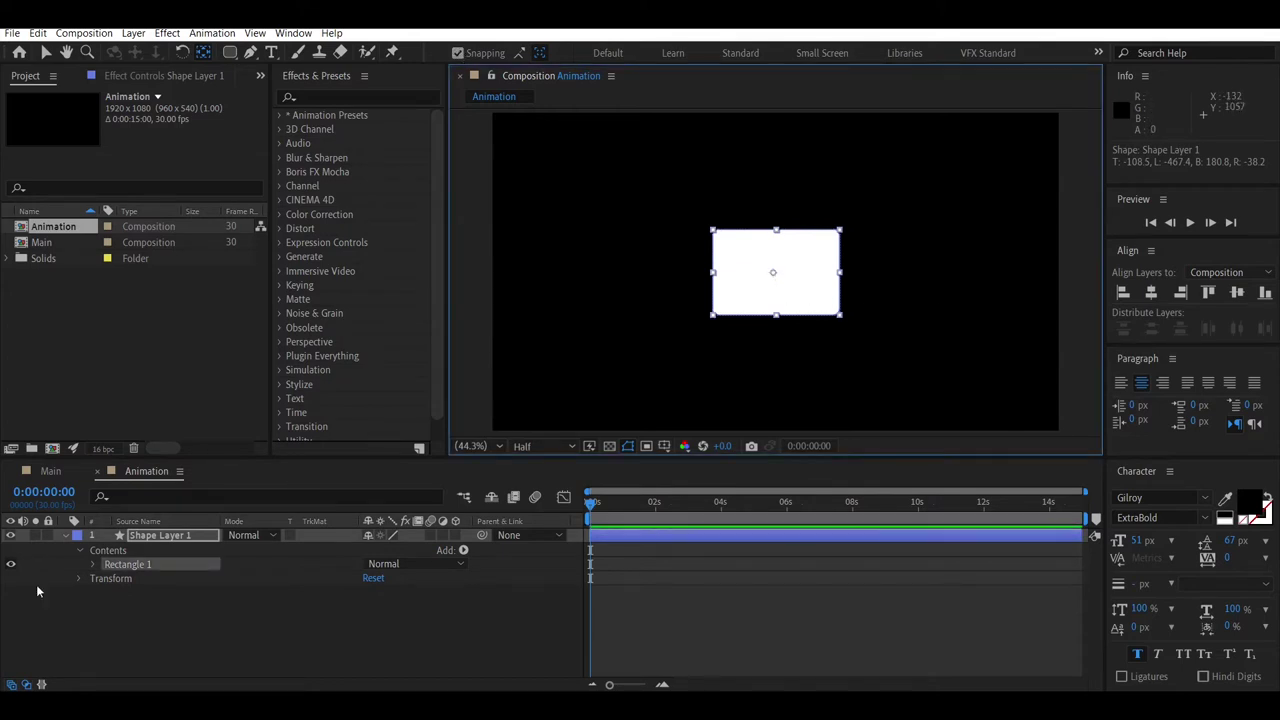
pyautogui.click(182, 536)
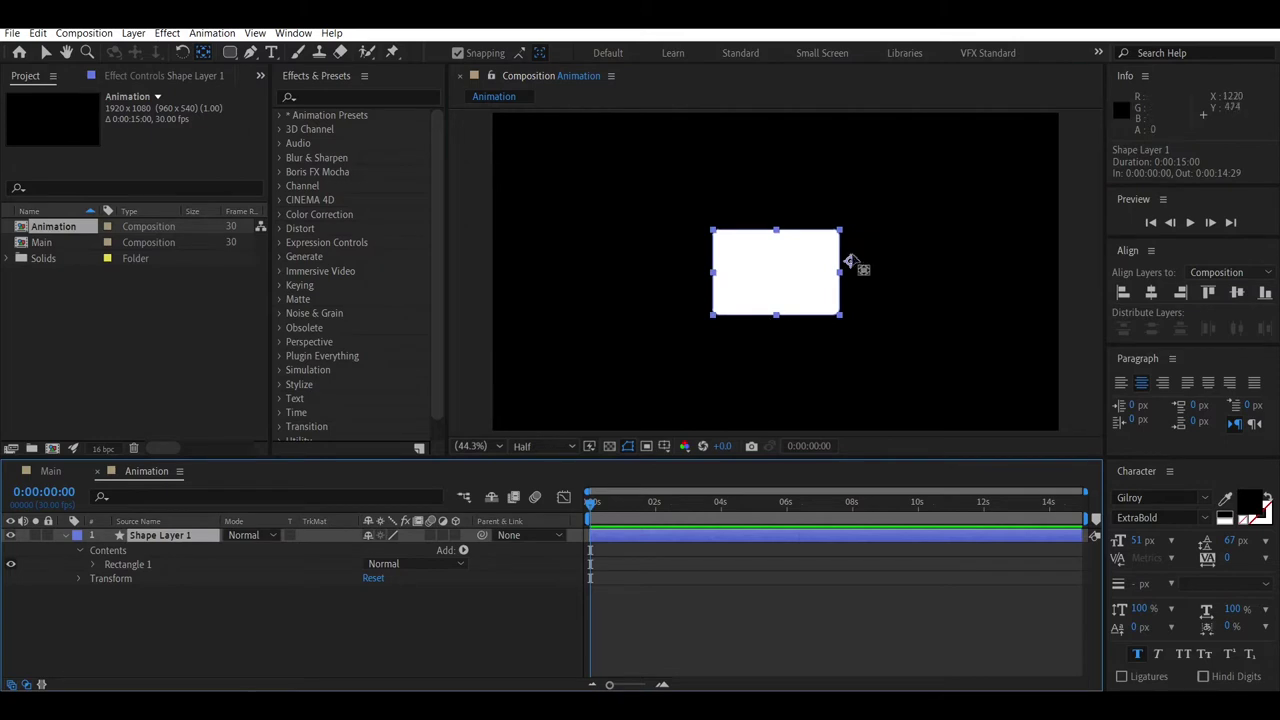
pyautogui.moveTo(850, 262); pyautogui.dragTo(774, 272)
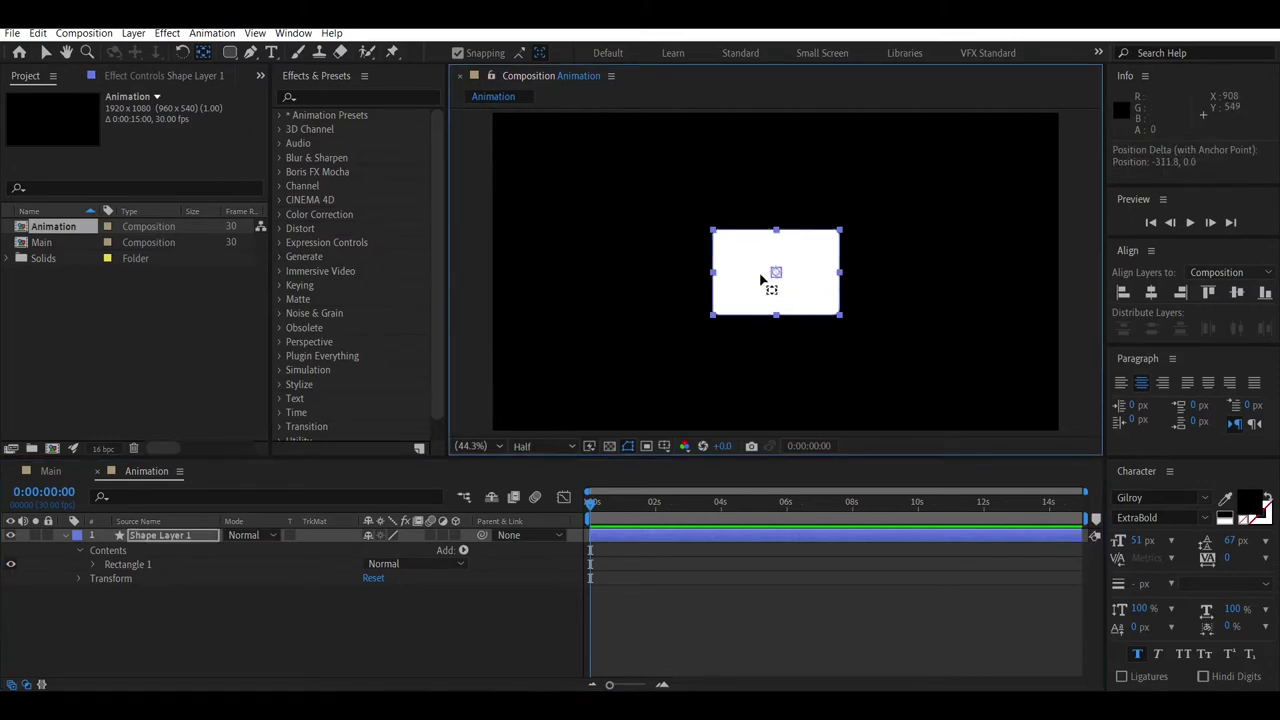
pyautogui.click(45, 52)
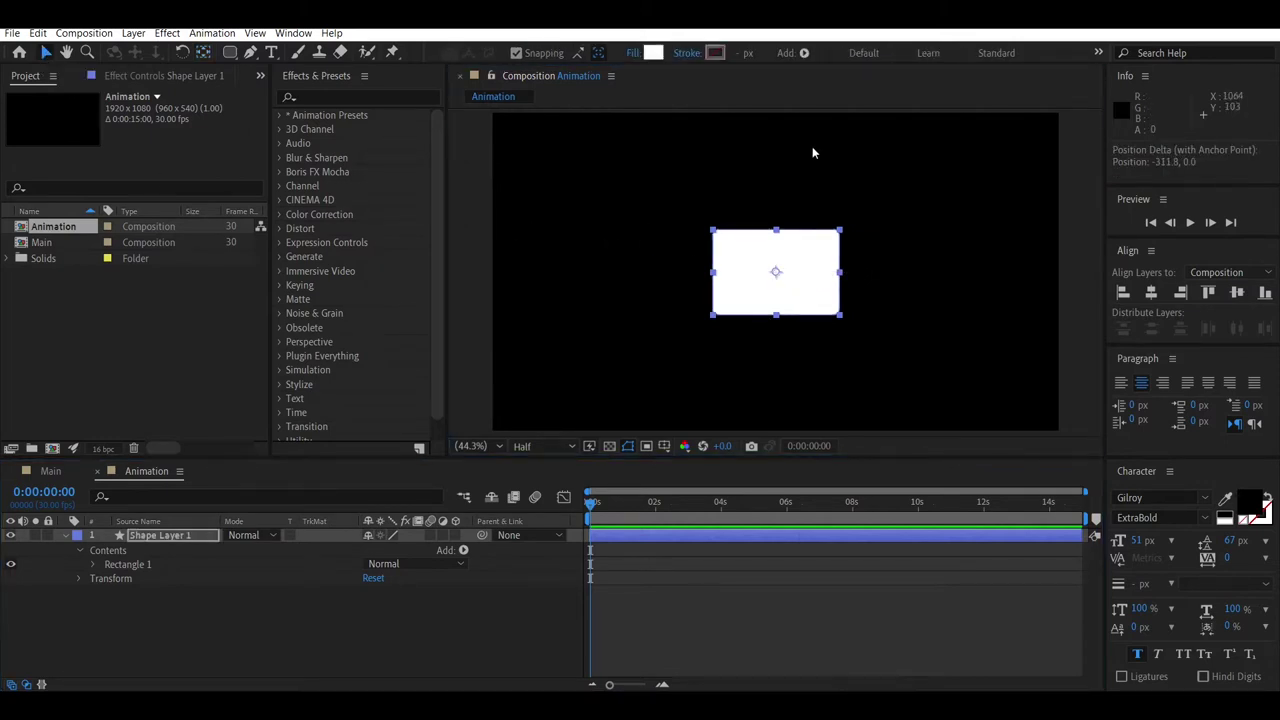
pyautogui.click(1151, 292)
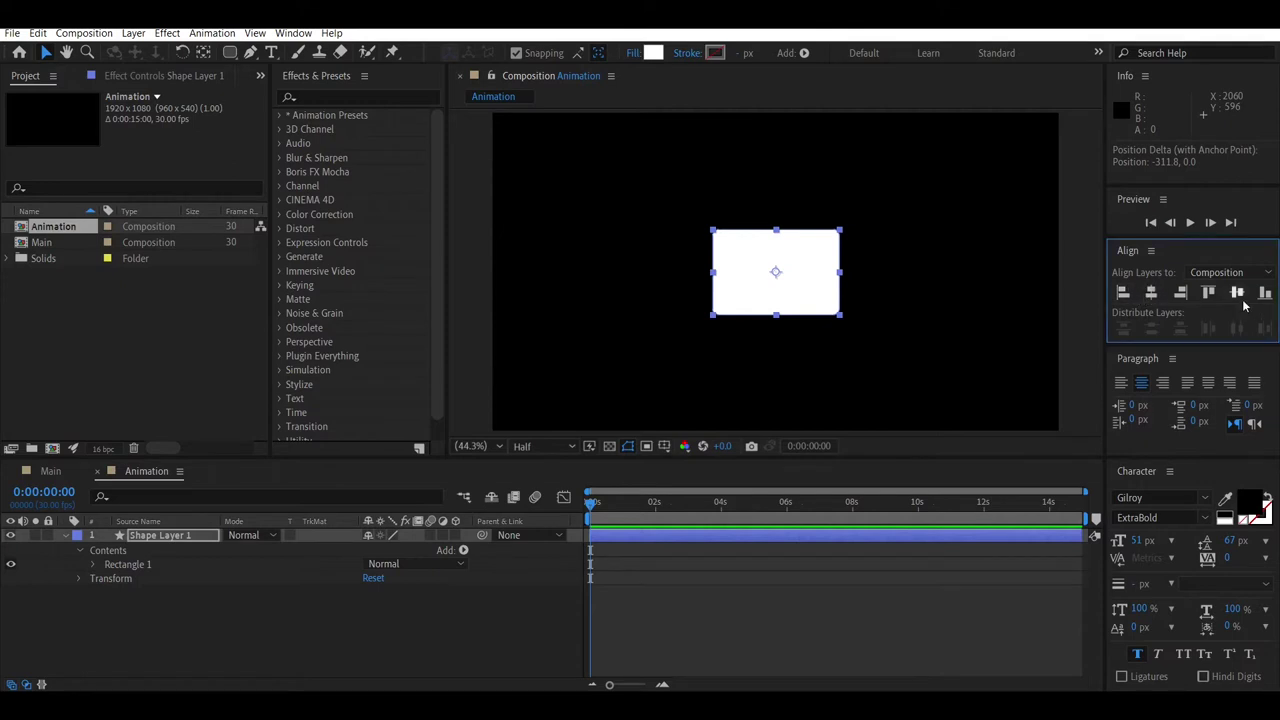
# Step: Set the Rectangle Path 1 corner Roundness to 40
pyautogui.click(93, 565)
pyautogui.click(108, 579)
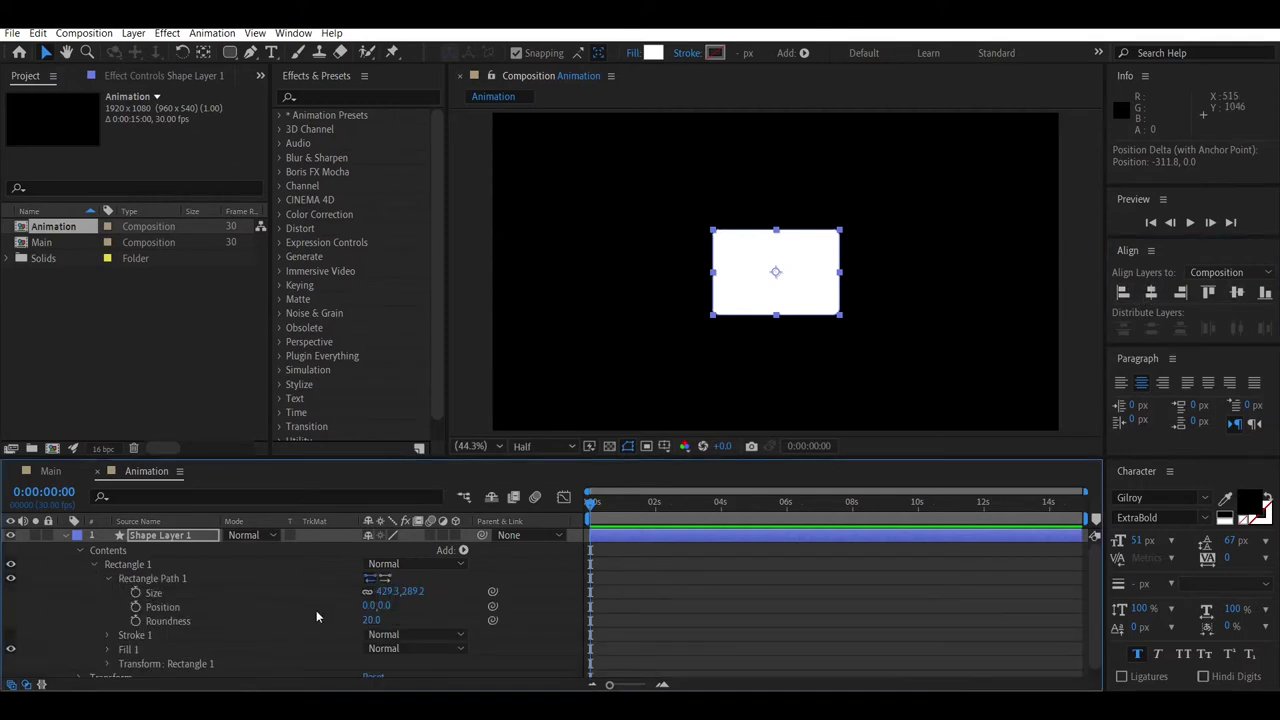
pyautogui.click(375, 621)
pyautogui.write('40')
pyautogui.press('Return')
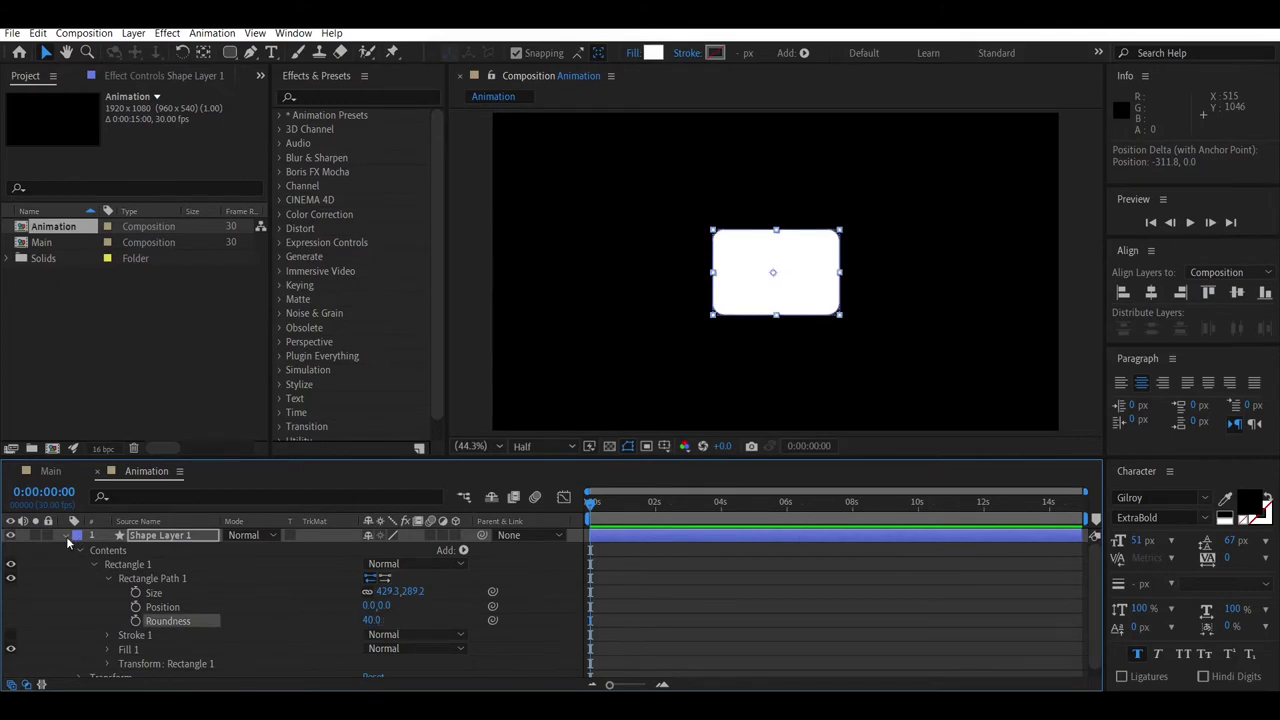
pyautogui.click(66, 537)
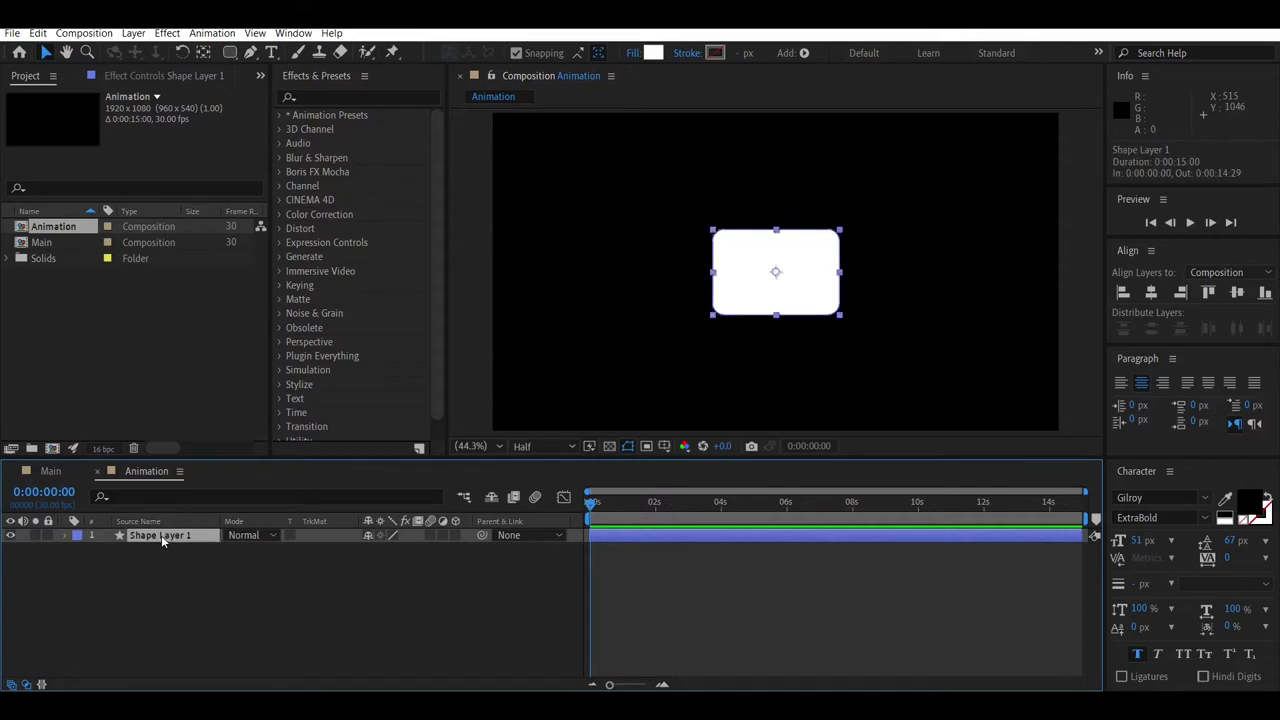
# Step: Rename the shape layer to 'Color Display'
pyautogui.press('Return')
pyautogui.press('Return')
pyautogui.write('Color ')
pyautogui.write('Display')
pyautogui.press('Return')
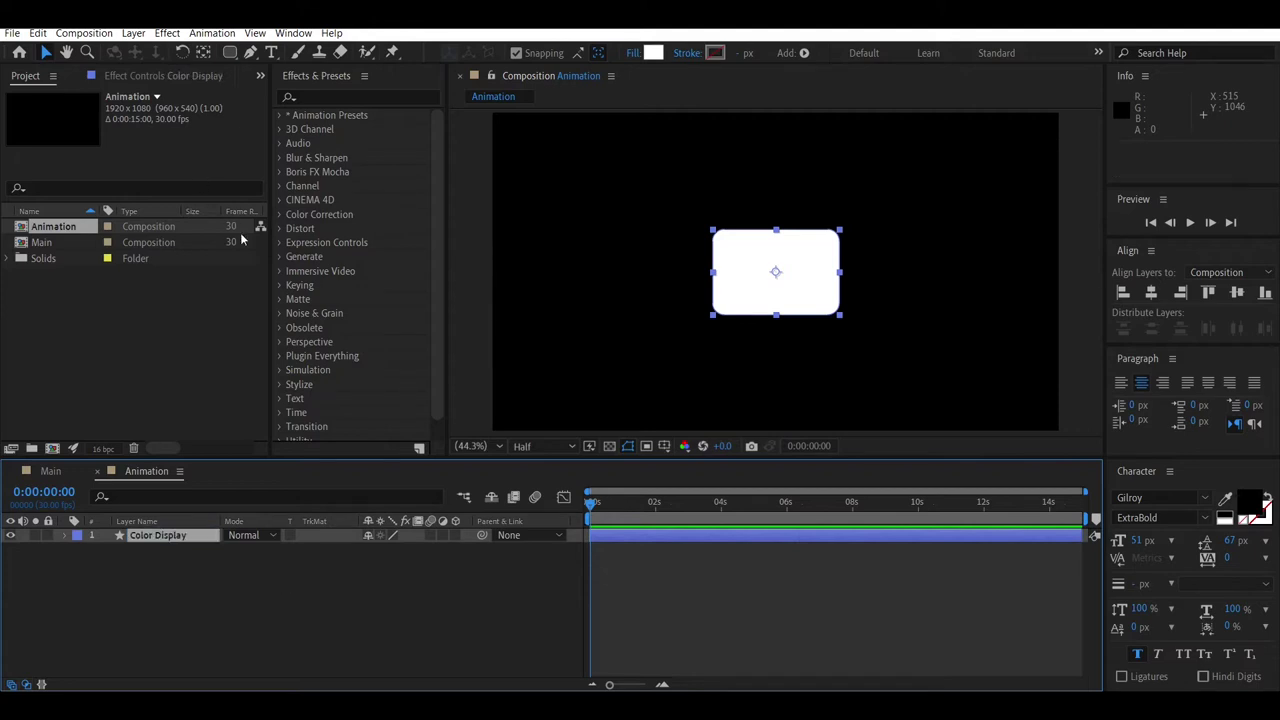
# Step: Set the Color Display Scale to 0% and add a Scale keyframe at 0 s
pyautogui.press('s')
pyautogui.moveTo(388, 549); pyautogui.dragTo(322, 553)
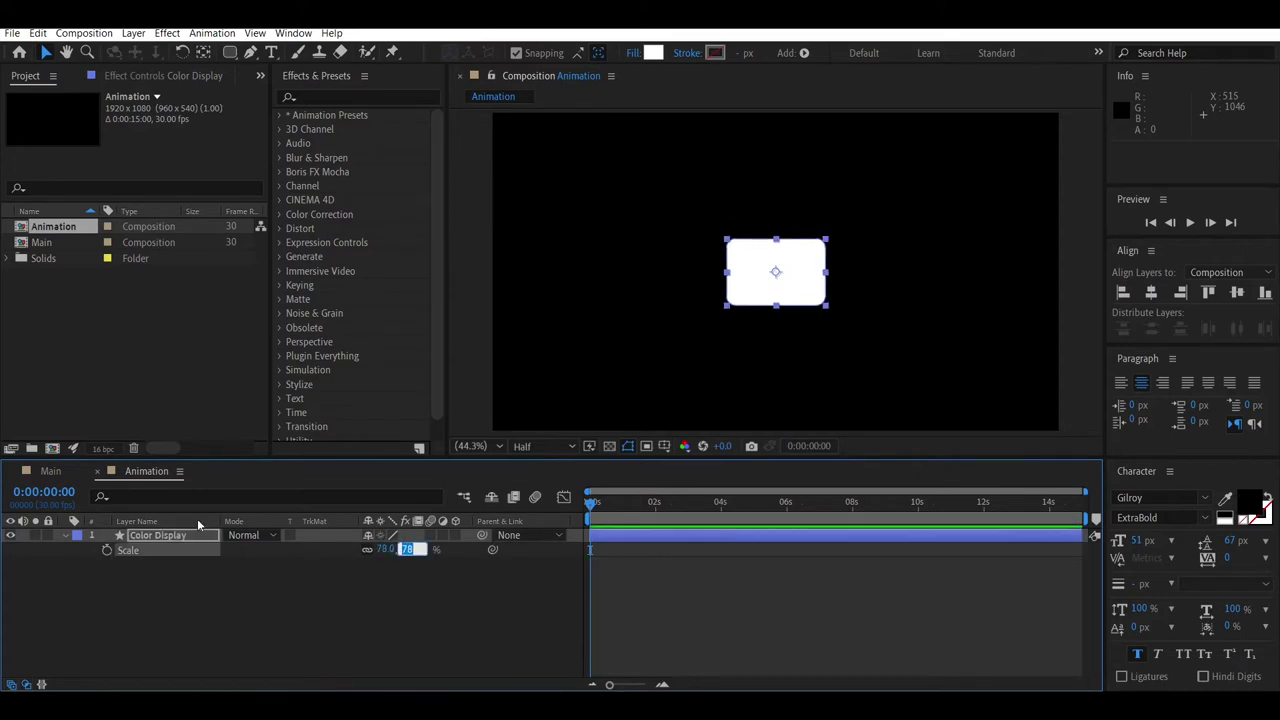
pyautogui.press('Return')
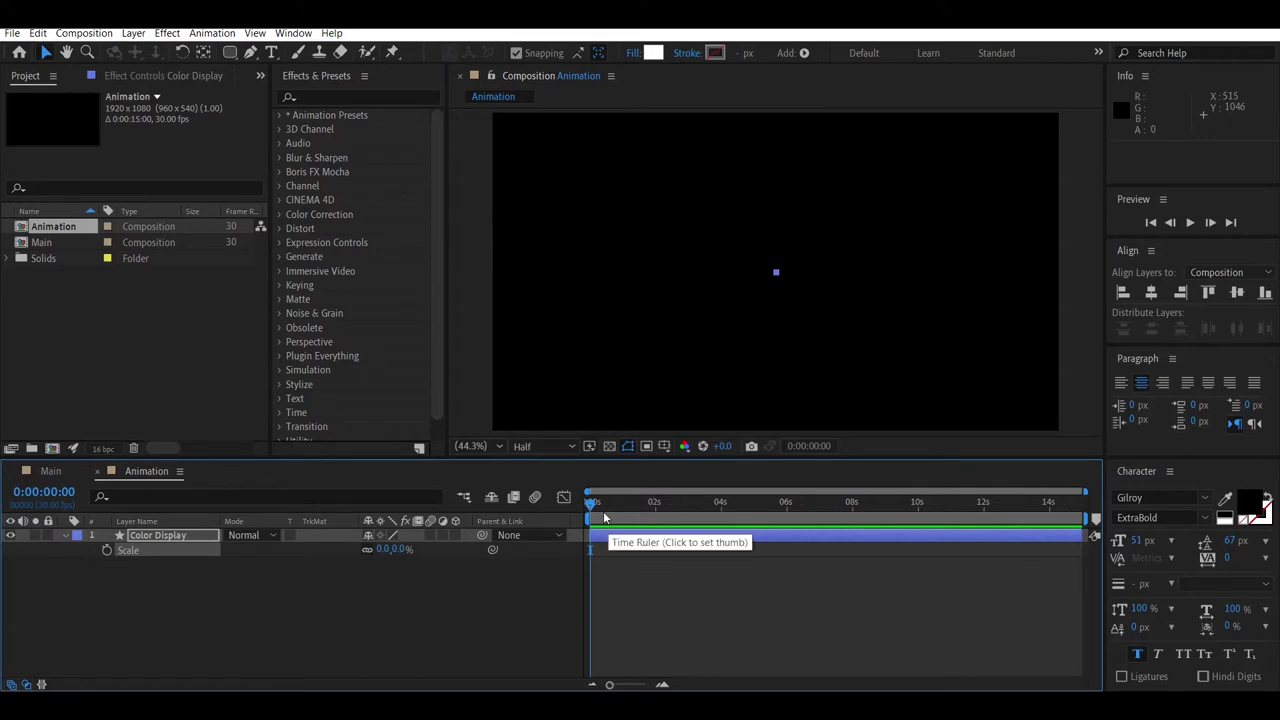
pyautogui.click(604, 517)
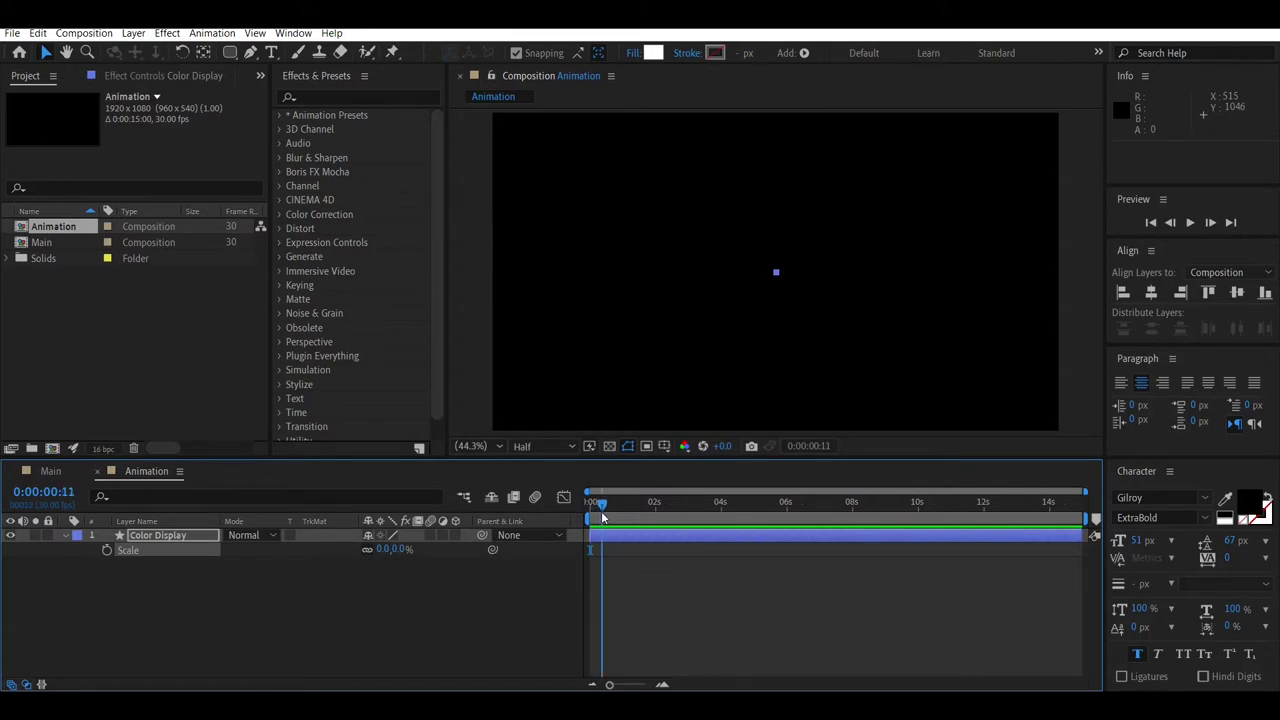
pyautogui.moveTo(604, 517); pyautogui.dragTo(590, 517)
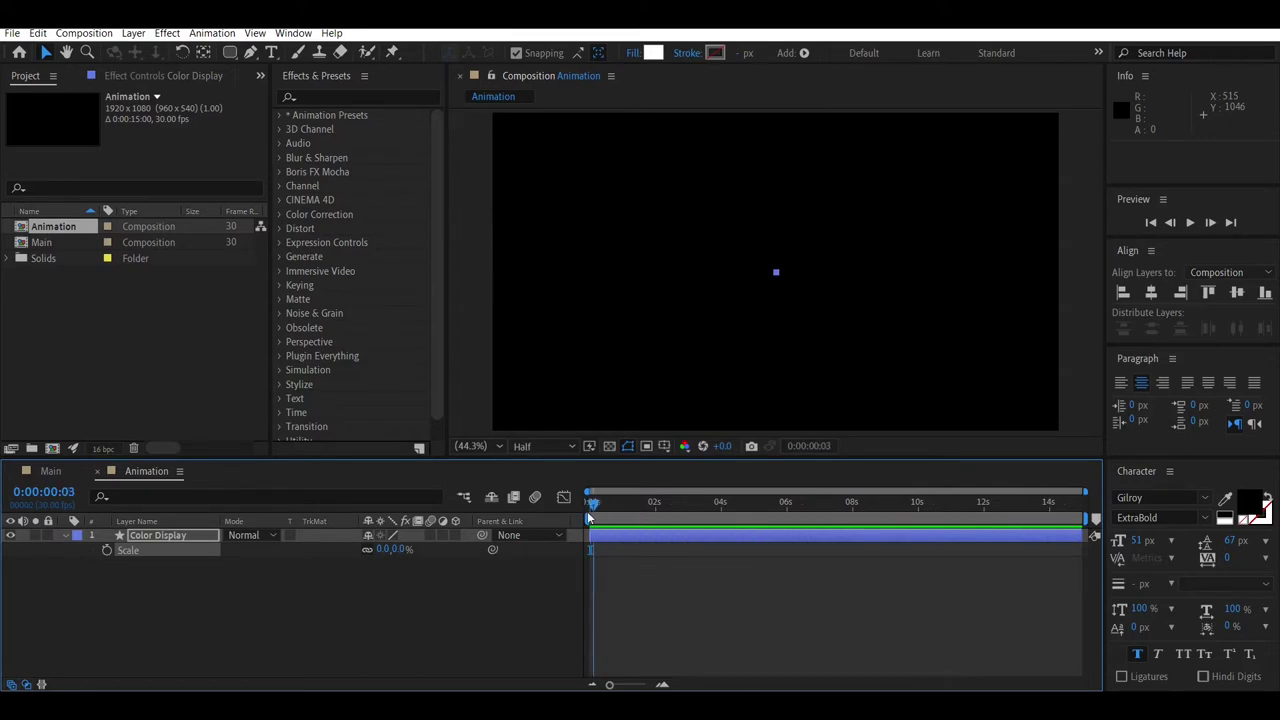
pyautogui.click(107, 550)
# Step: At 0:00:01:00, set Scale to 100% to create the second keyframe
pyautogui.moveTo(612, 506); pyautogui.dragTo(622, 507)
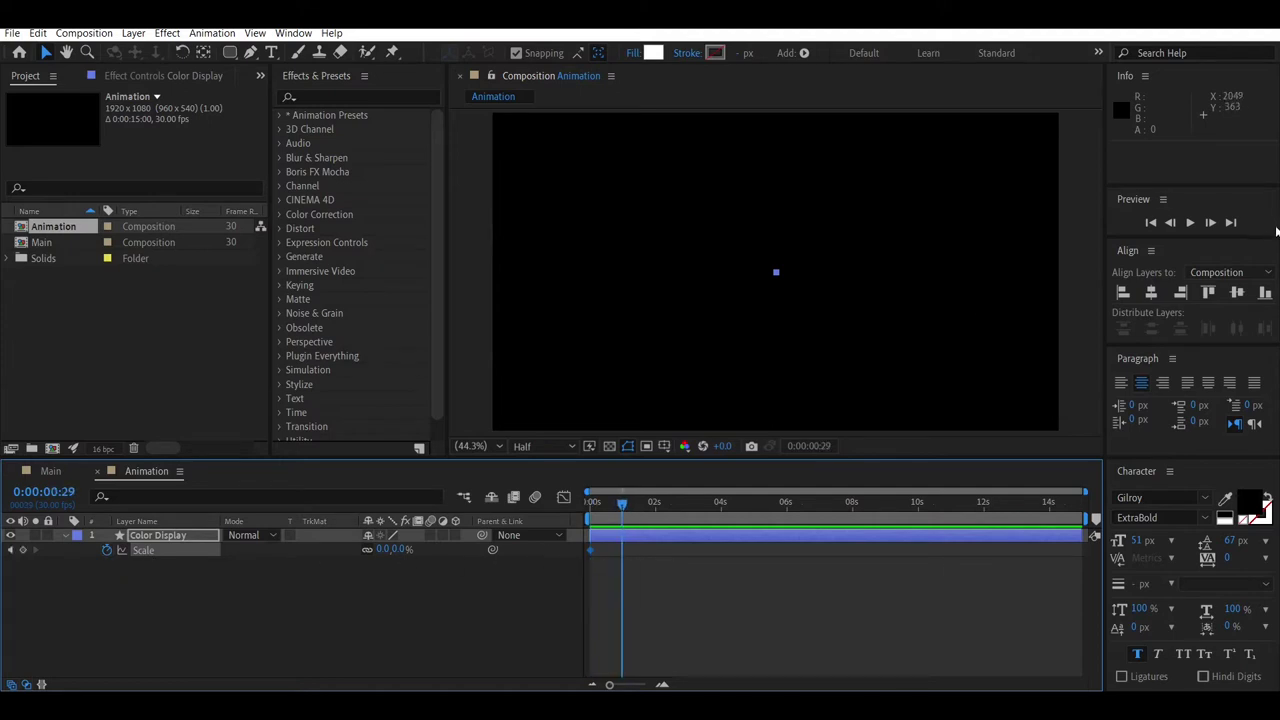
pyautogui.click(1210, 222)
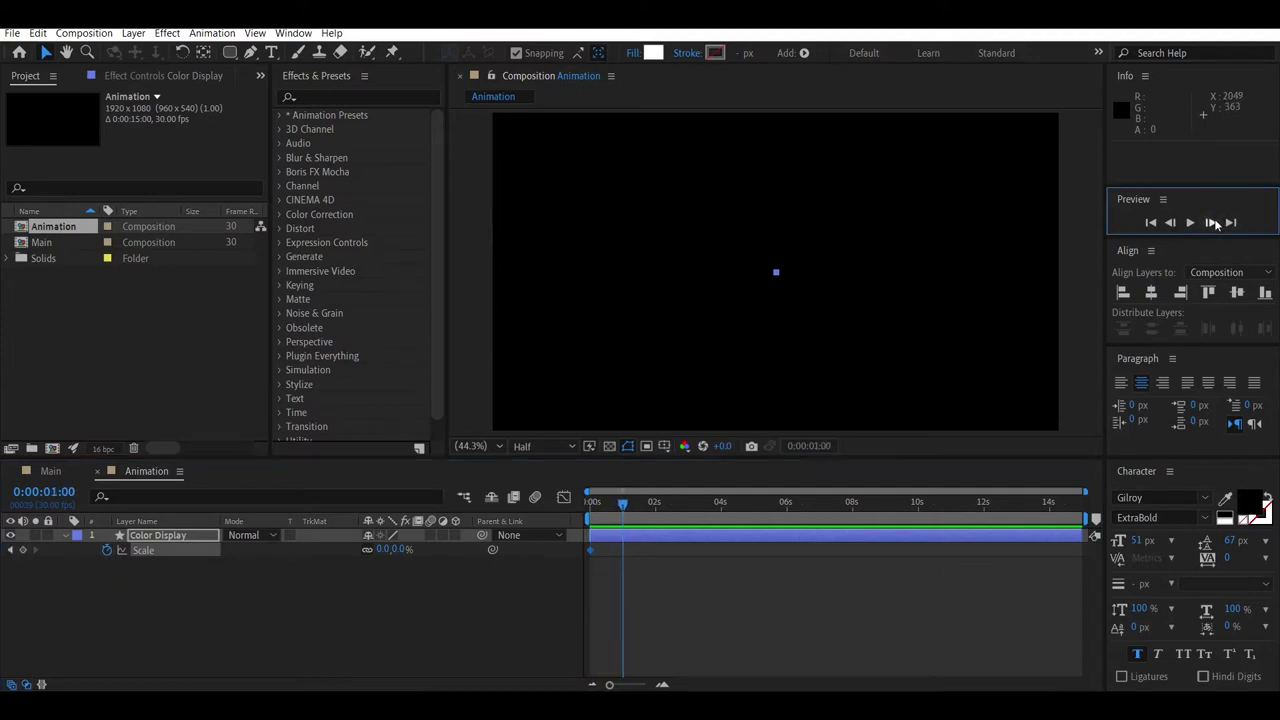
pyautogui.click(403, 550)
pyautogui.write('1')
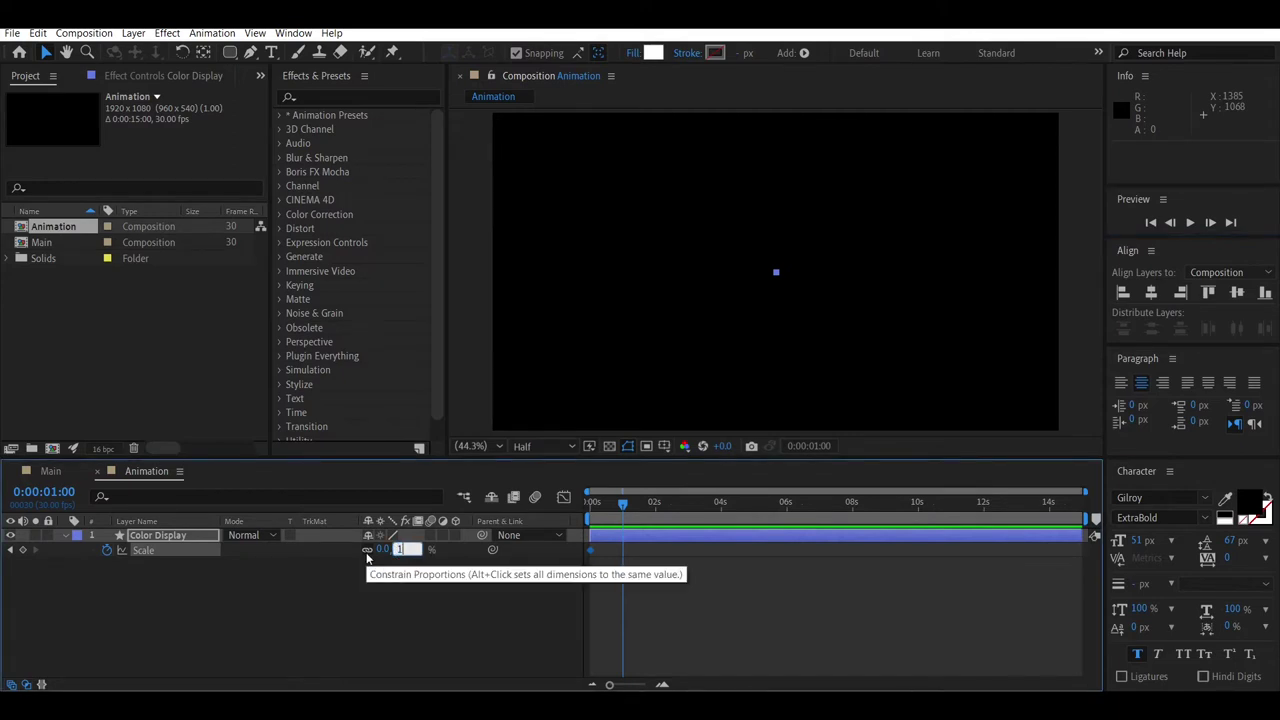
pyautogui.write('00')
pyautogui.press('Return')
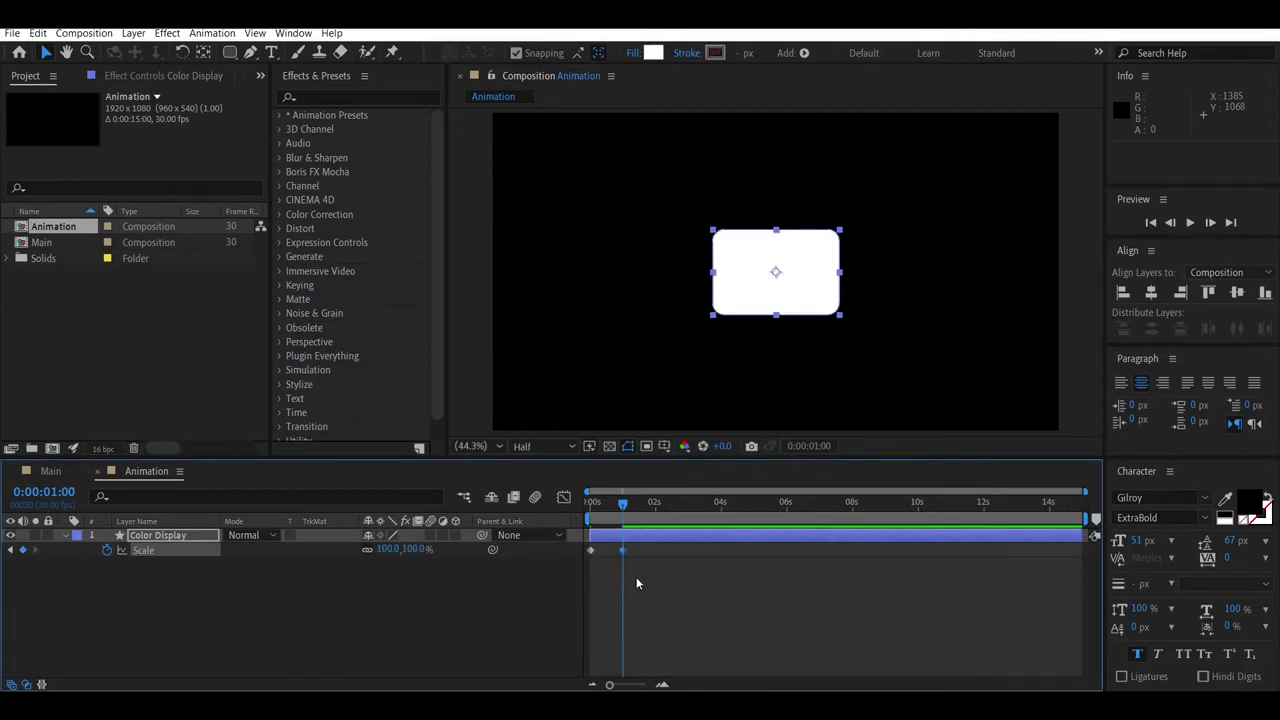
pyautogui.moveTo(636, 577); pyautogui.dragTo(590, 553)
# Step: Apply Easy Ease to both Scale keyframes and lengthen their influence handles in the Graph Editor
pyautogui.rightClick(624, 548)
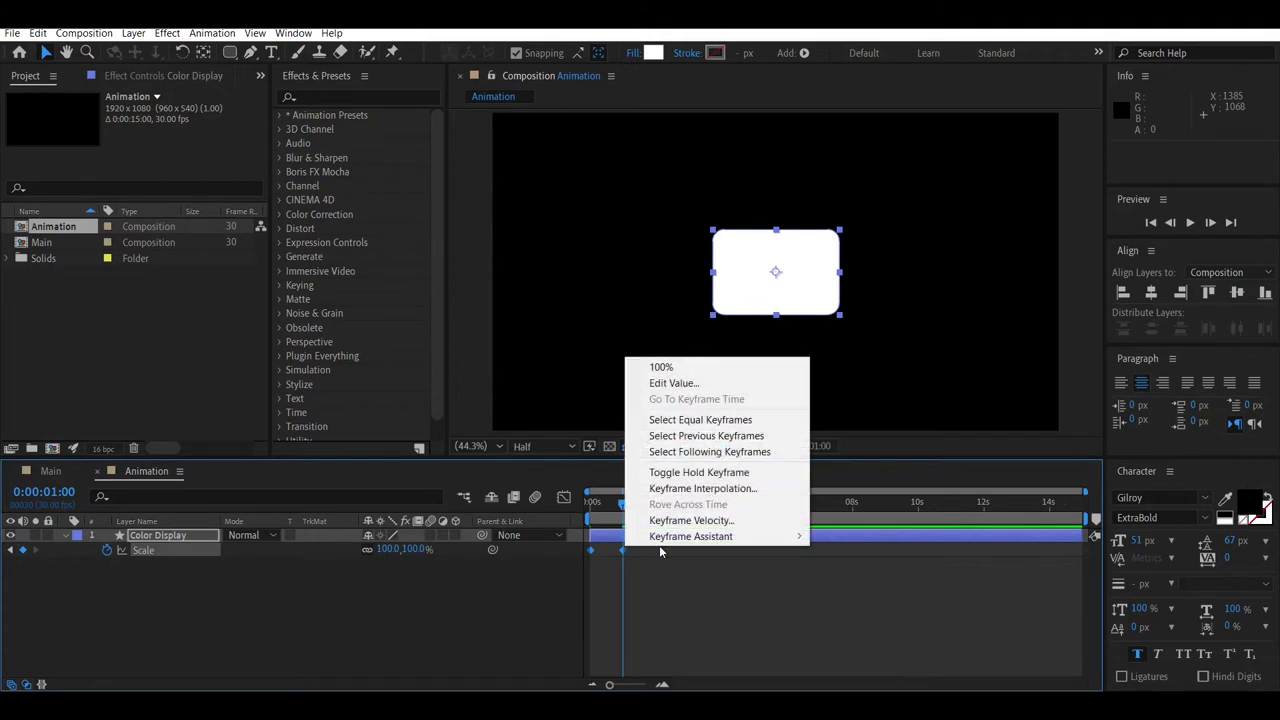
pyautogui.moveTo(700, 536)
pyautogui.click(930, 586)
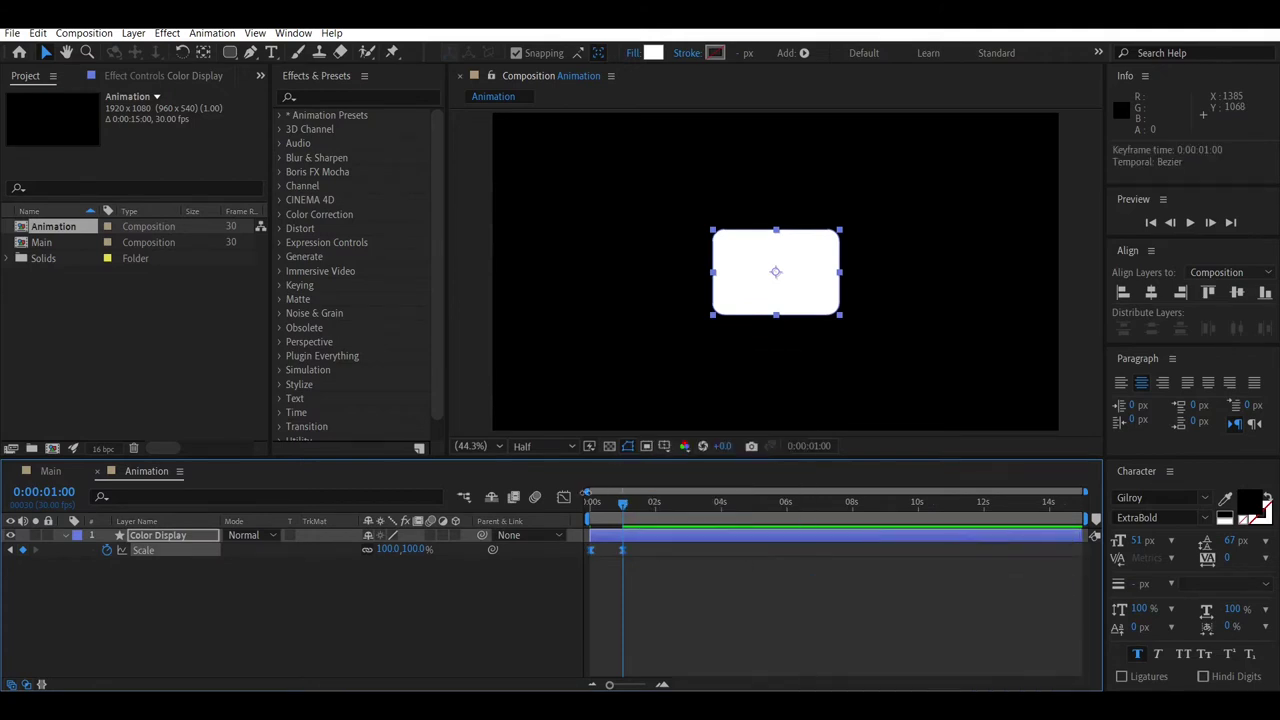
pyautogui.click(564, 497)
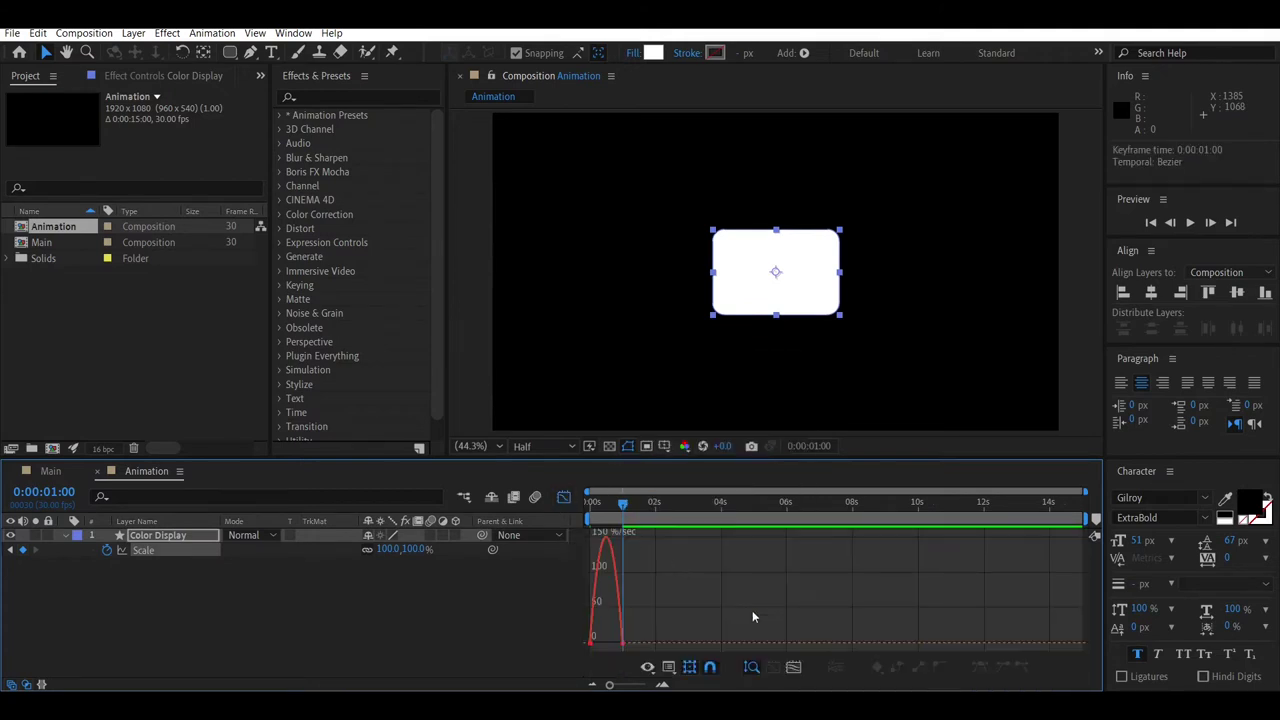
pyautogui.click(793, 666)
pyautogui.click(1080, 646)
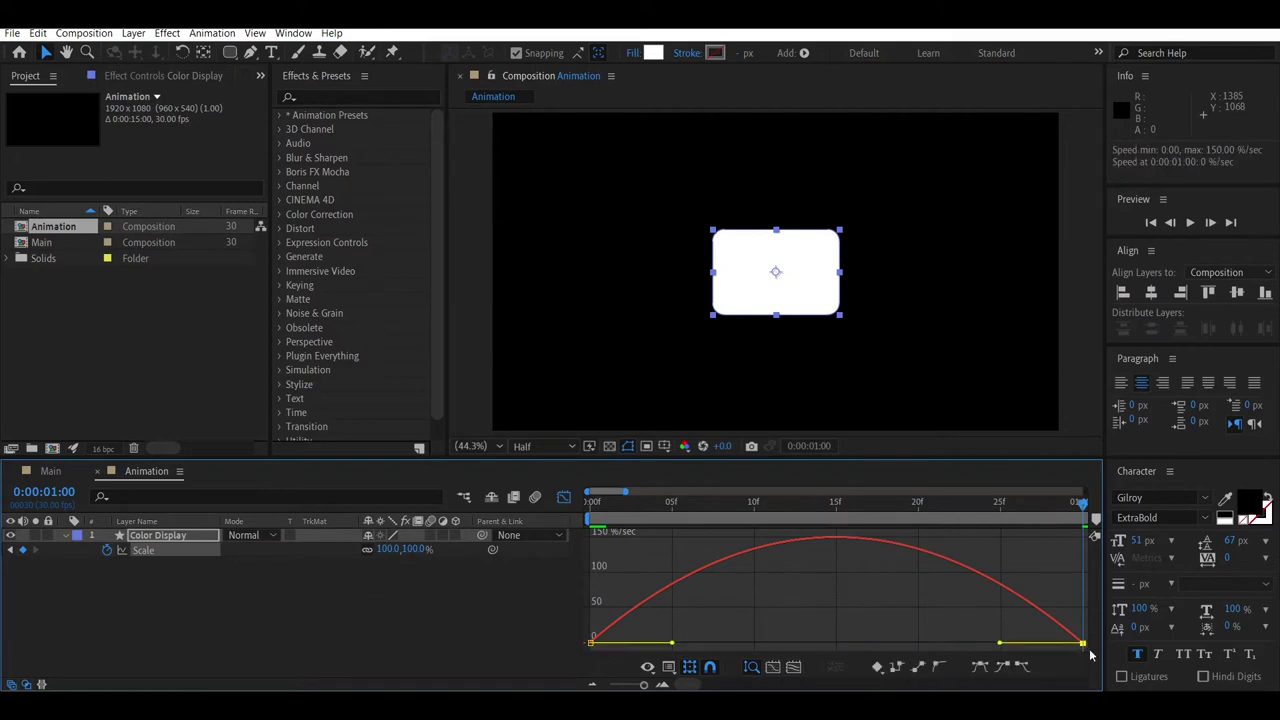
pyautogui.moveTo(1000, 644); pyautogui.dragTo(836, 643)
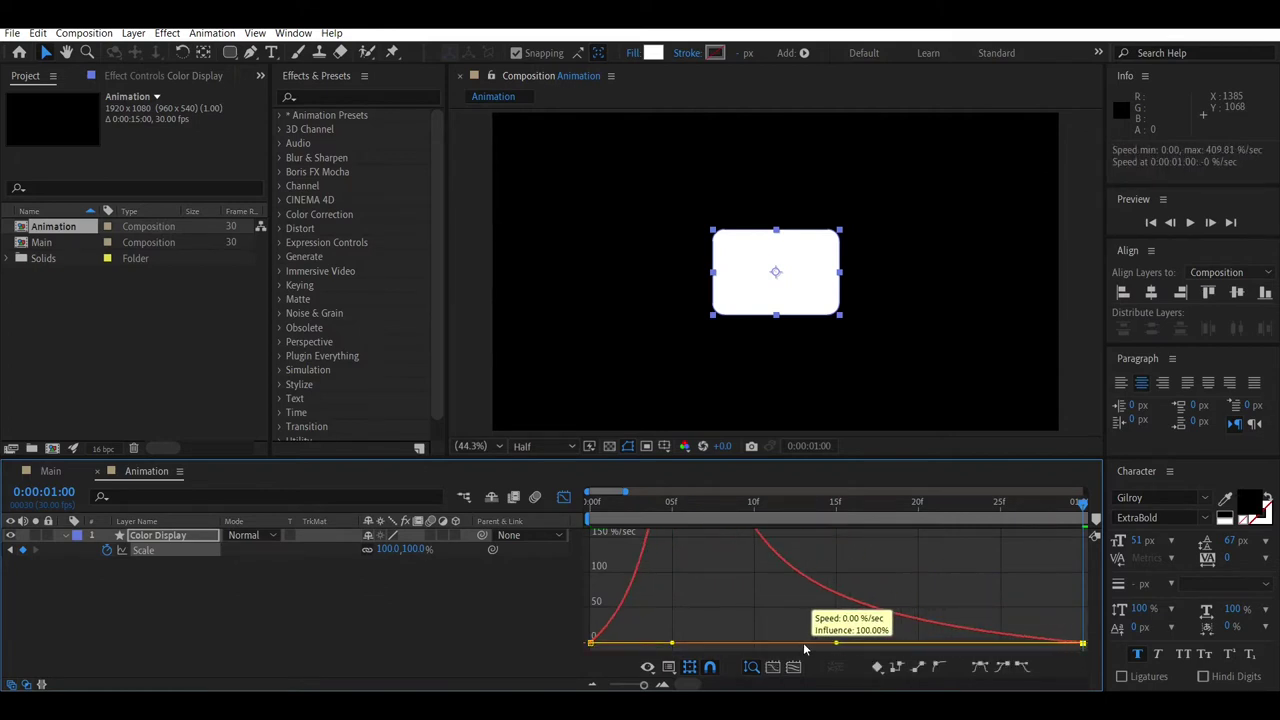
pyautogui.moveTo(674, 645); pyautogui.dragTo(800, 643)
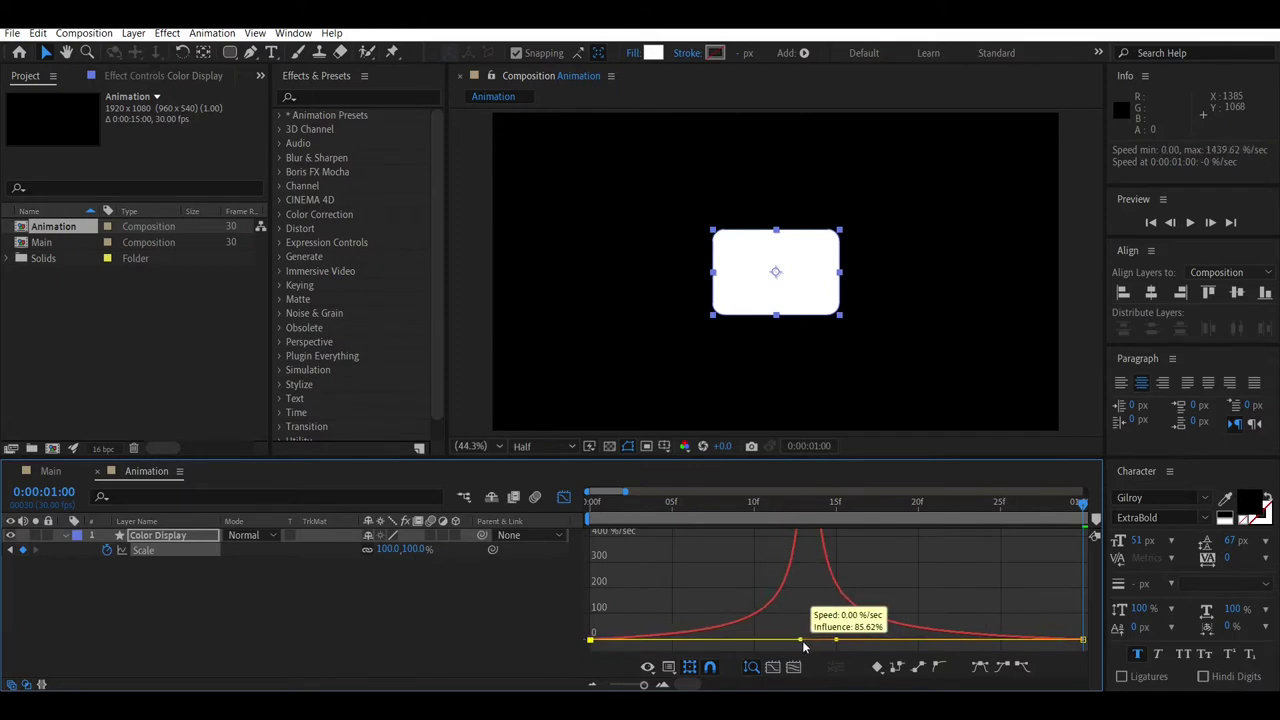
# Step: Return to the full 15-second timeline and scrub from the start to preview the scale-up
pyautogui.click(564, 497)
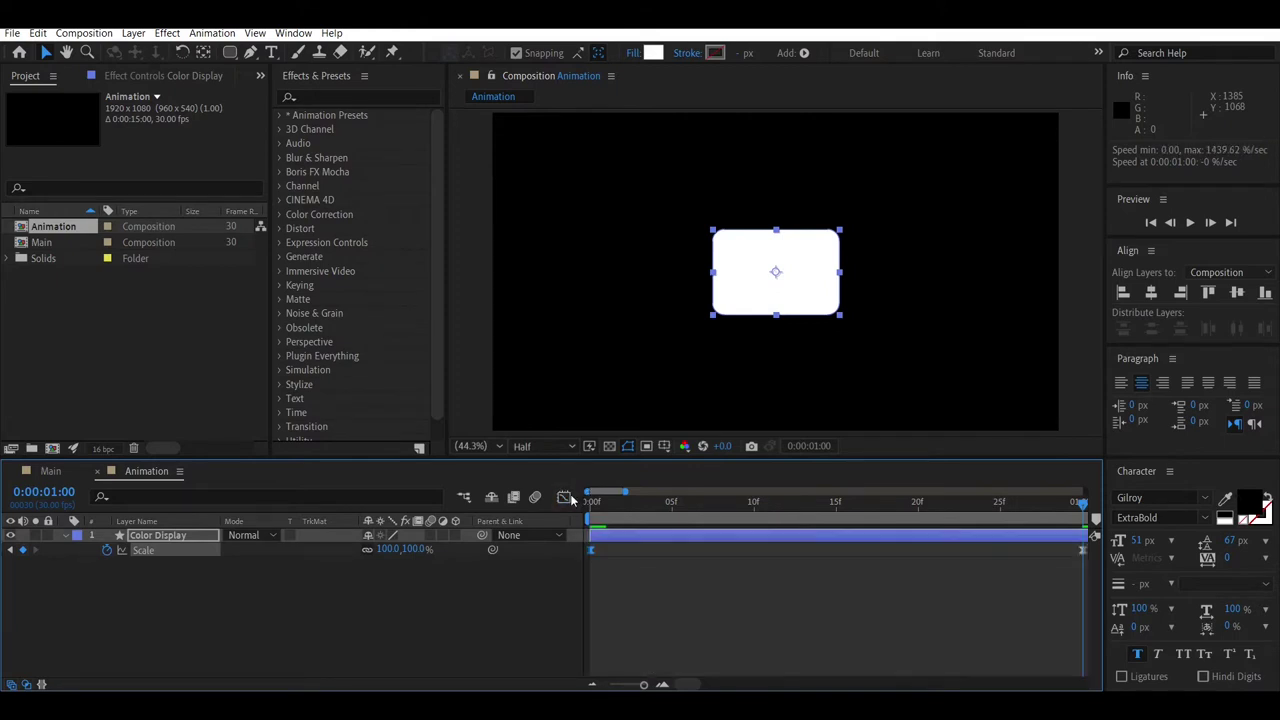
pyautogui.press('-')
pyautogui.press('-')
pyautogui.press('-')
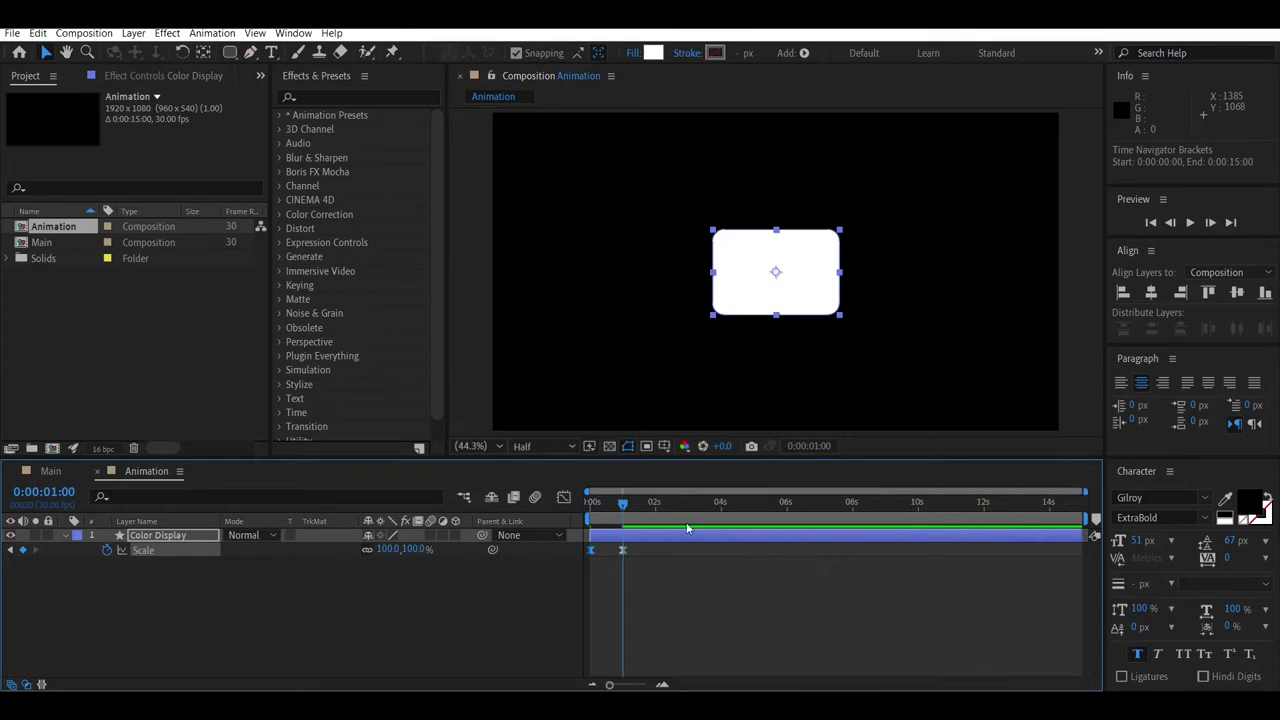
pyautogui.press('Home')
pyautogui.moveTo(606, 504)
pyautogui.mouseDown()
pyautogui.moveTo(636, 508)
pyautogui.moveTo(625, 504)
pyautogui.mouseUp()
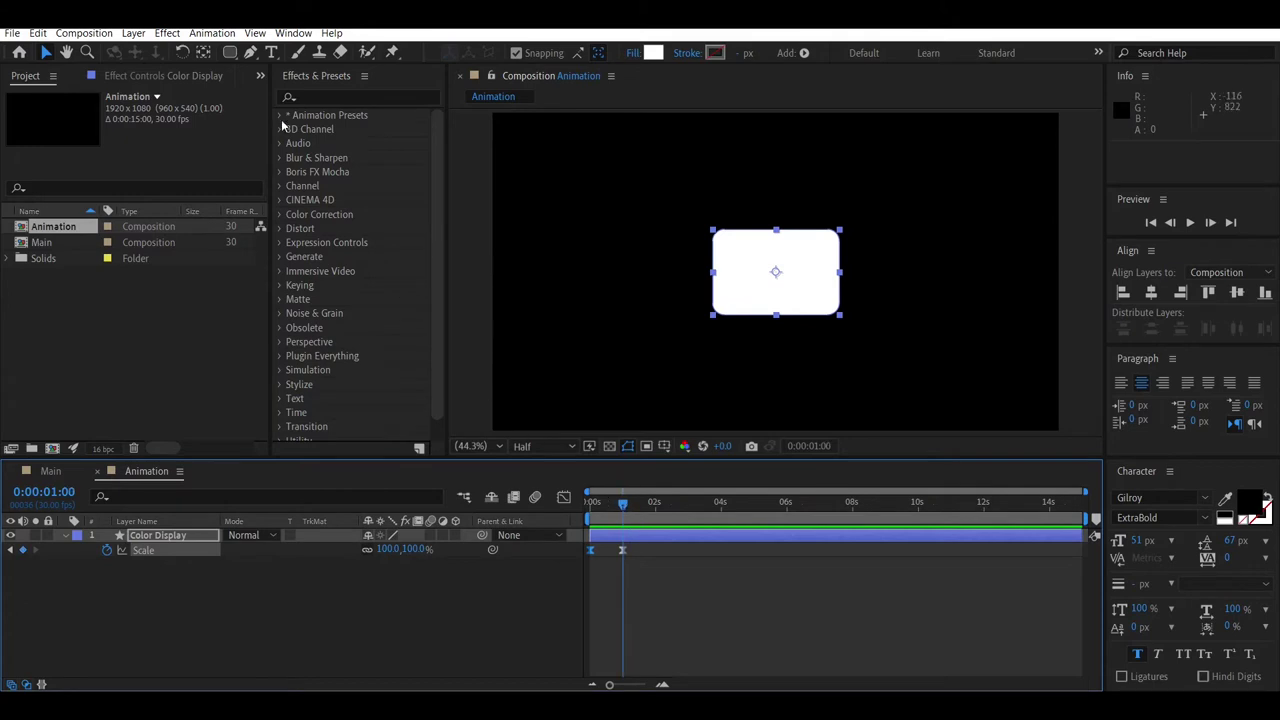
# Step: Apply Colorama to Color Display and set Output Cycle's preset palette to Hue Cycle
pyautogui.click(362, 97)
pyautogui.write('C')
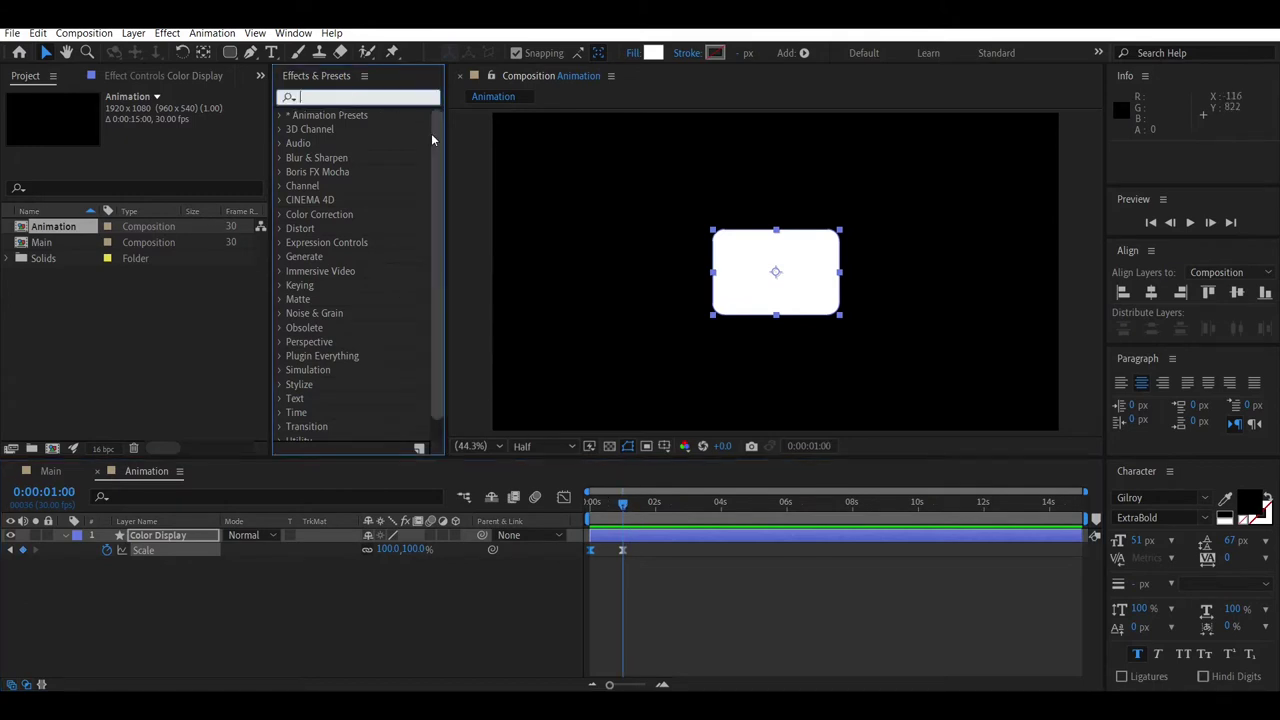
pyautogui.write('olo')
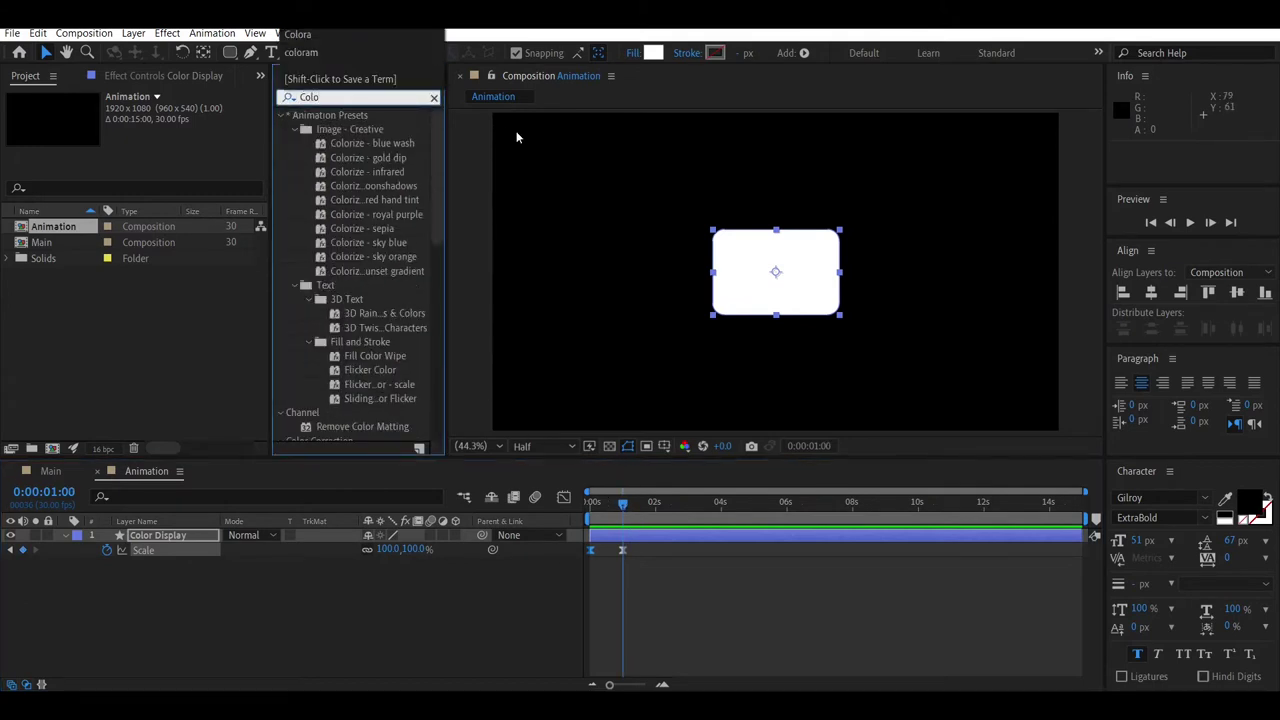
pyautogui.write('ra')
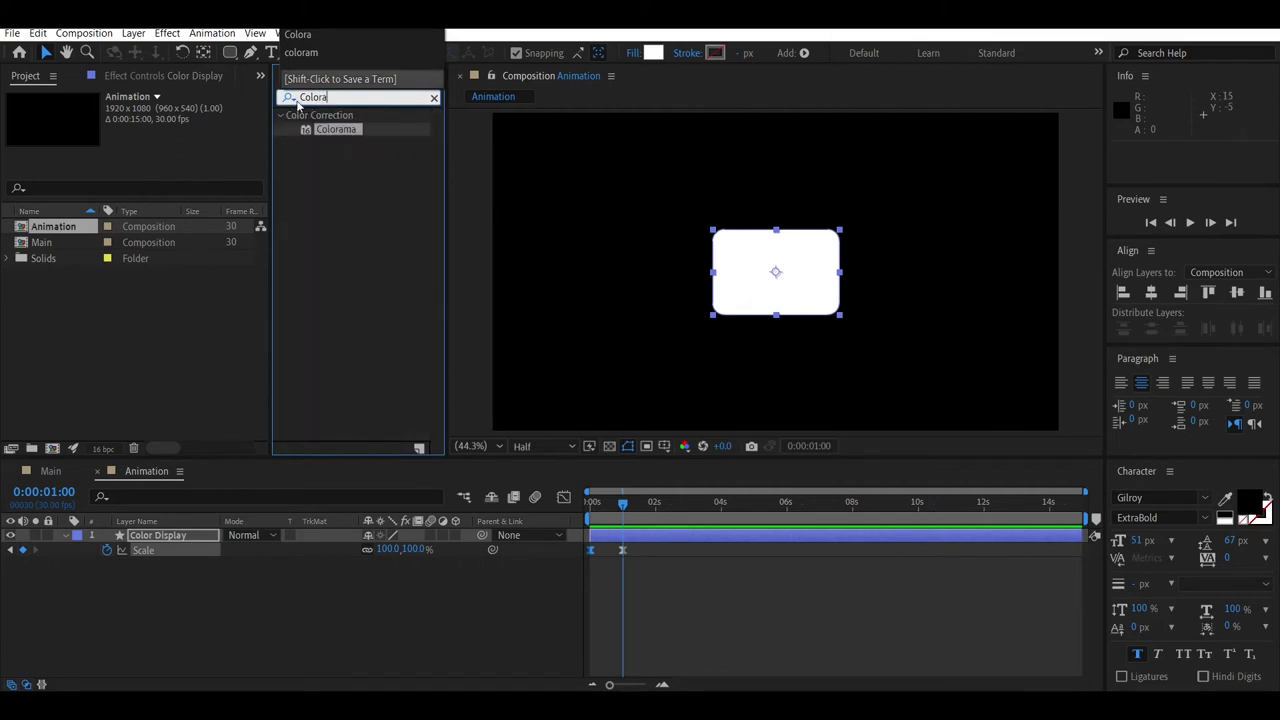
pyautogui.moveTo(333, 130); pyautogui.dragTo(180, 536)
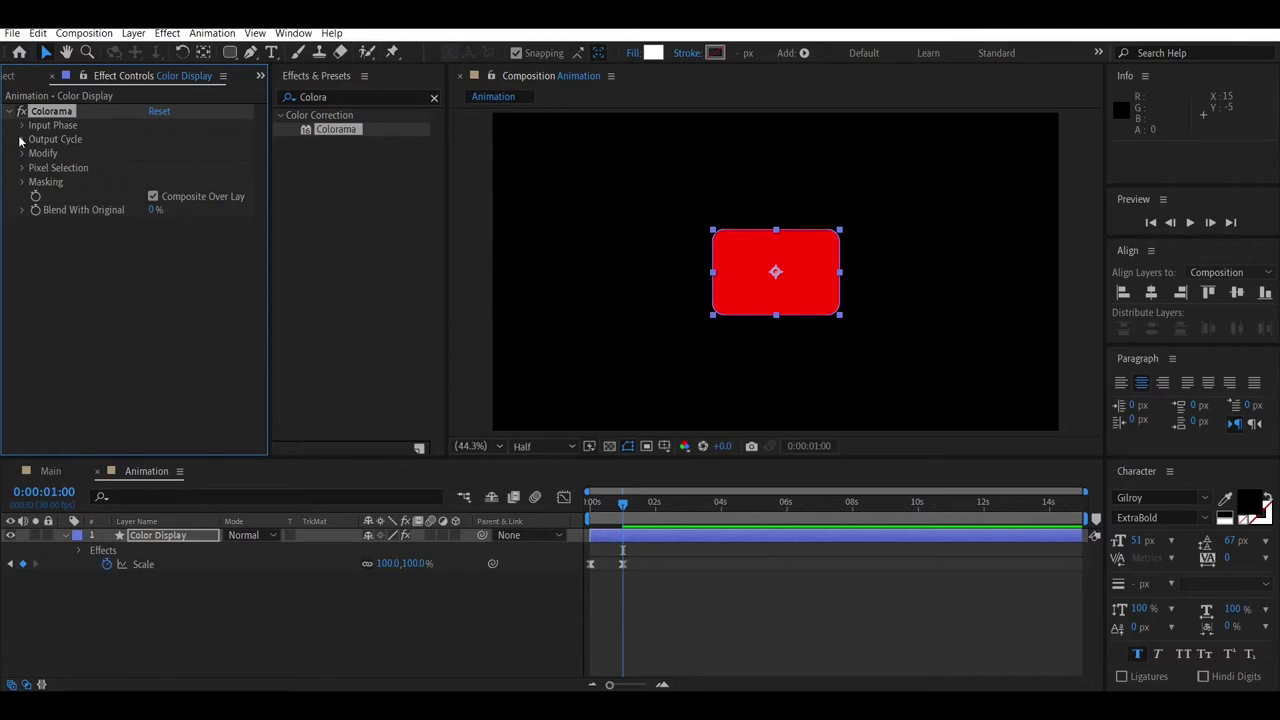
pyautogui.click(22, 139)
pyautogui.click(205, 152)
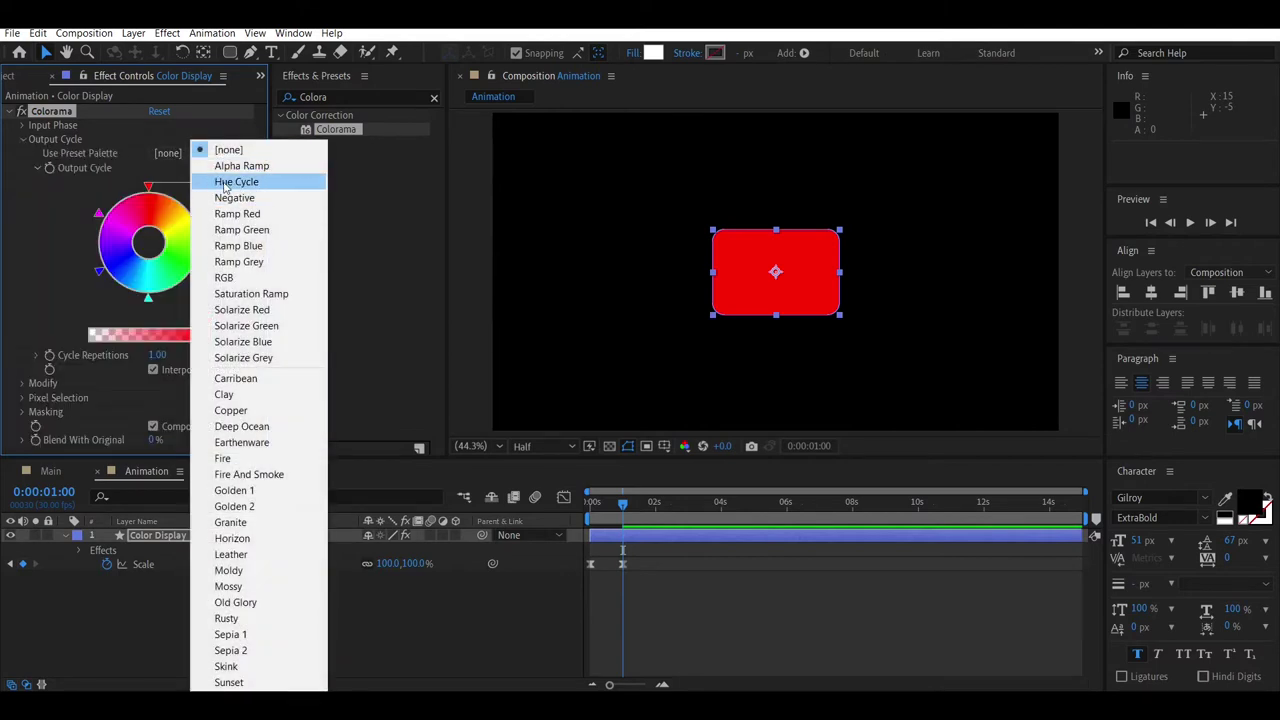
pyautogui.click(225, 183)
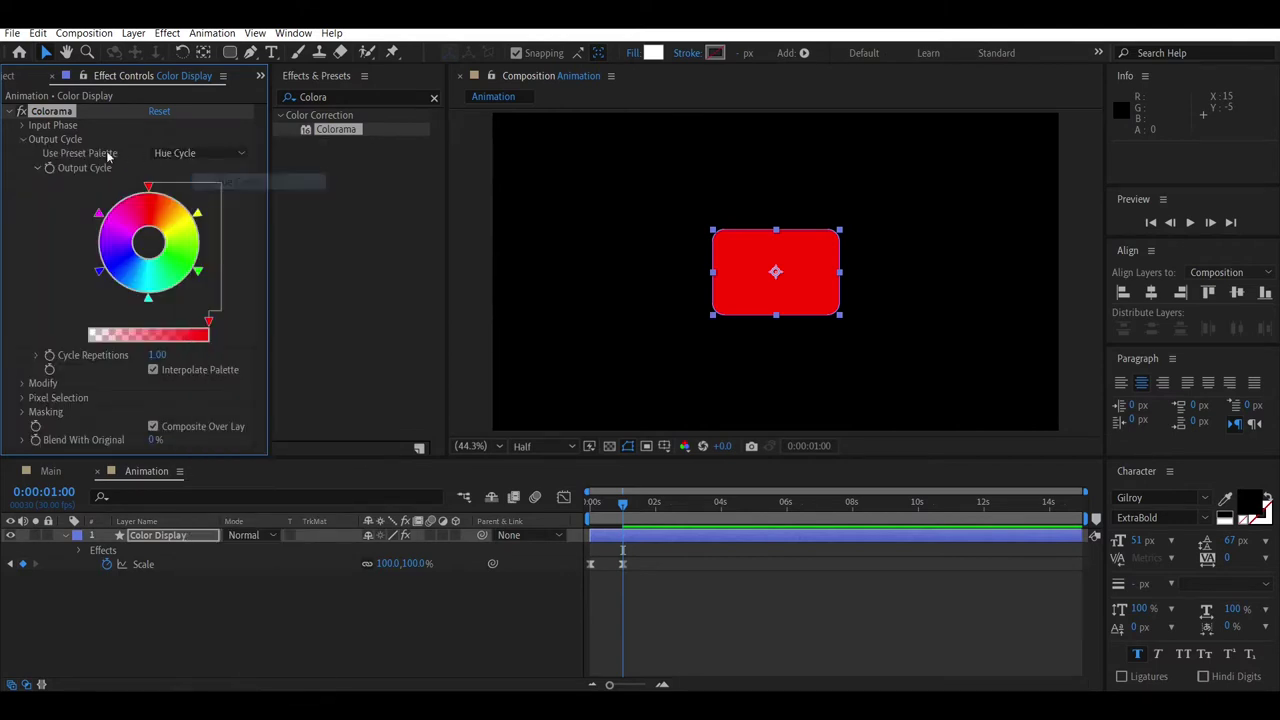
pyautogui.click(22, 139)
# Step: Collapse the Color Display layer's properties and deselect it
pyautogui.click(22, 125)
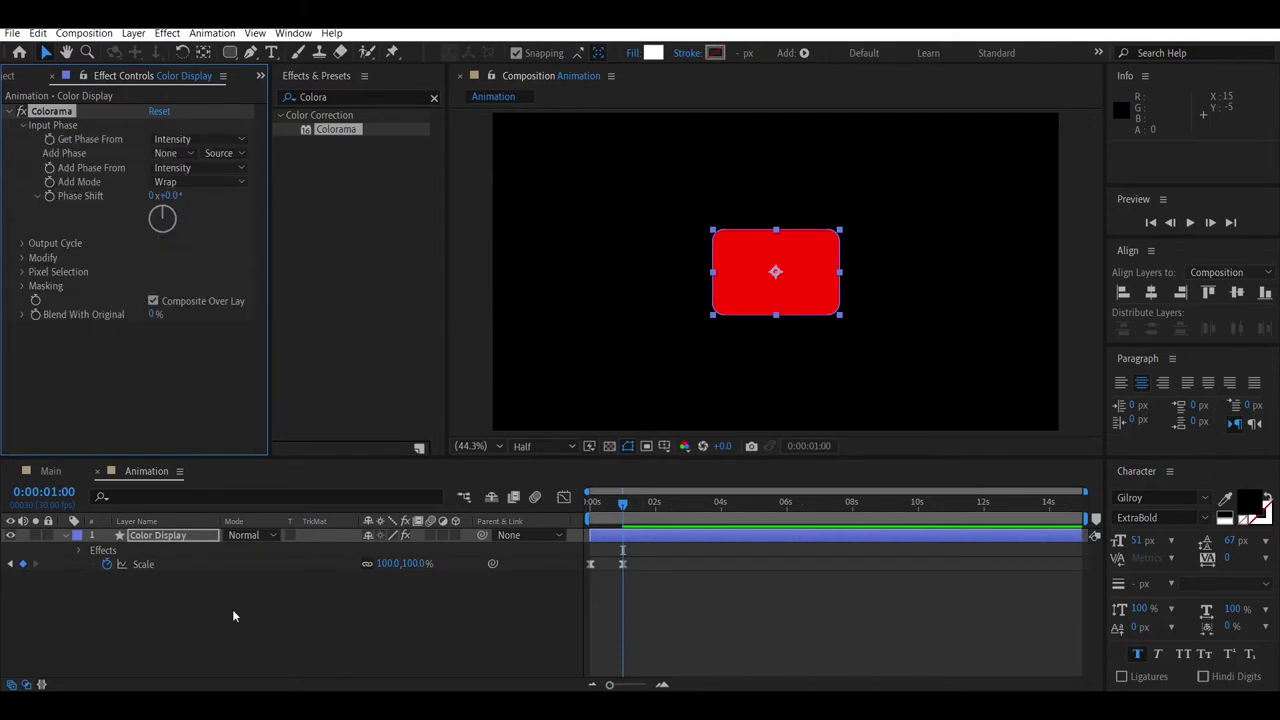
pyautogui.click(195, 623)
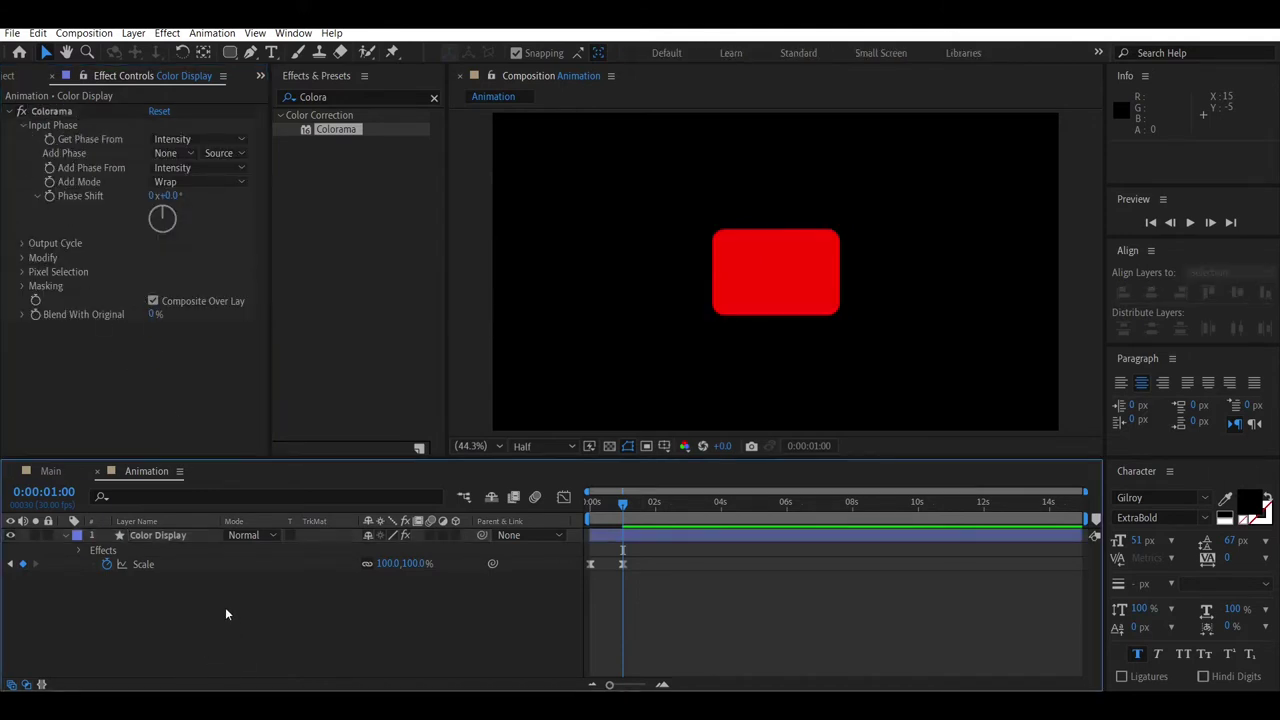
pyautogui.click(42, 567)
pyautogui.click(64, 535)
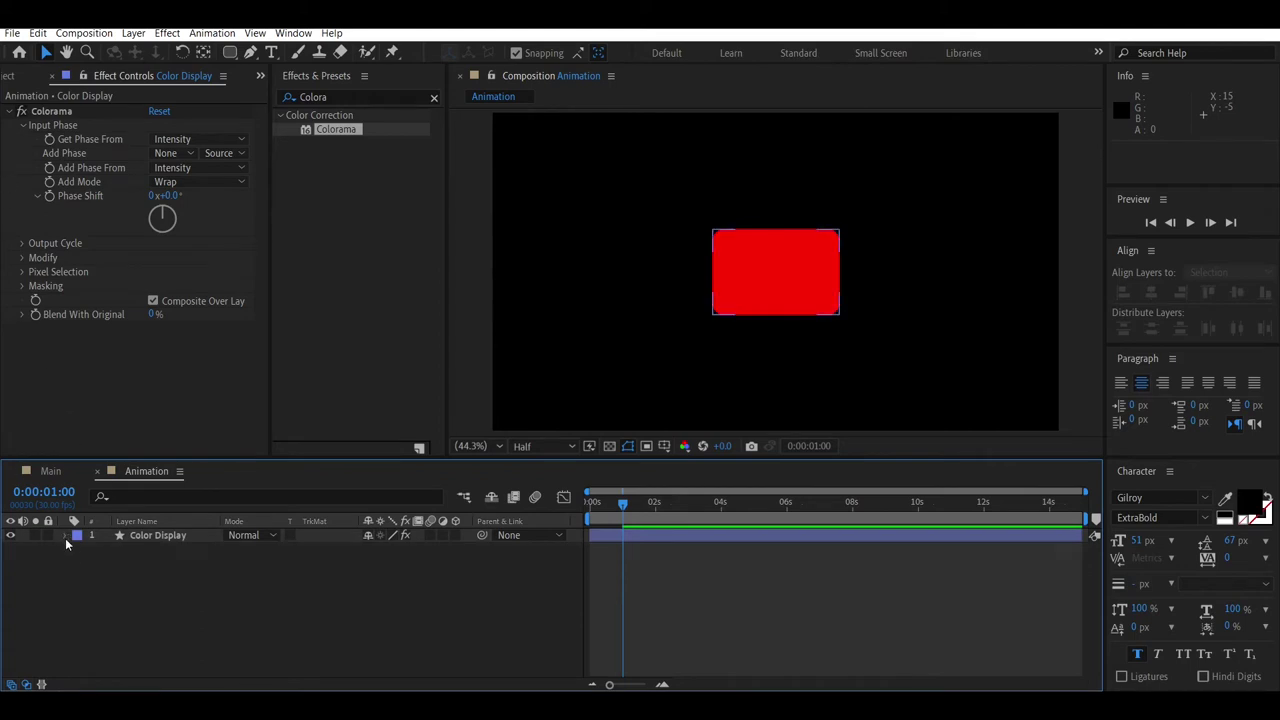
pyautogui.click(92, 563)
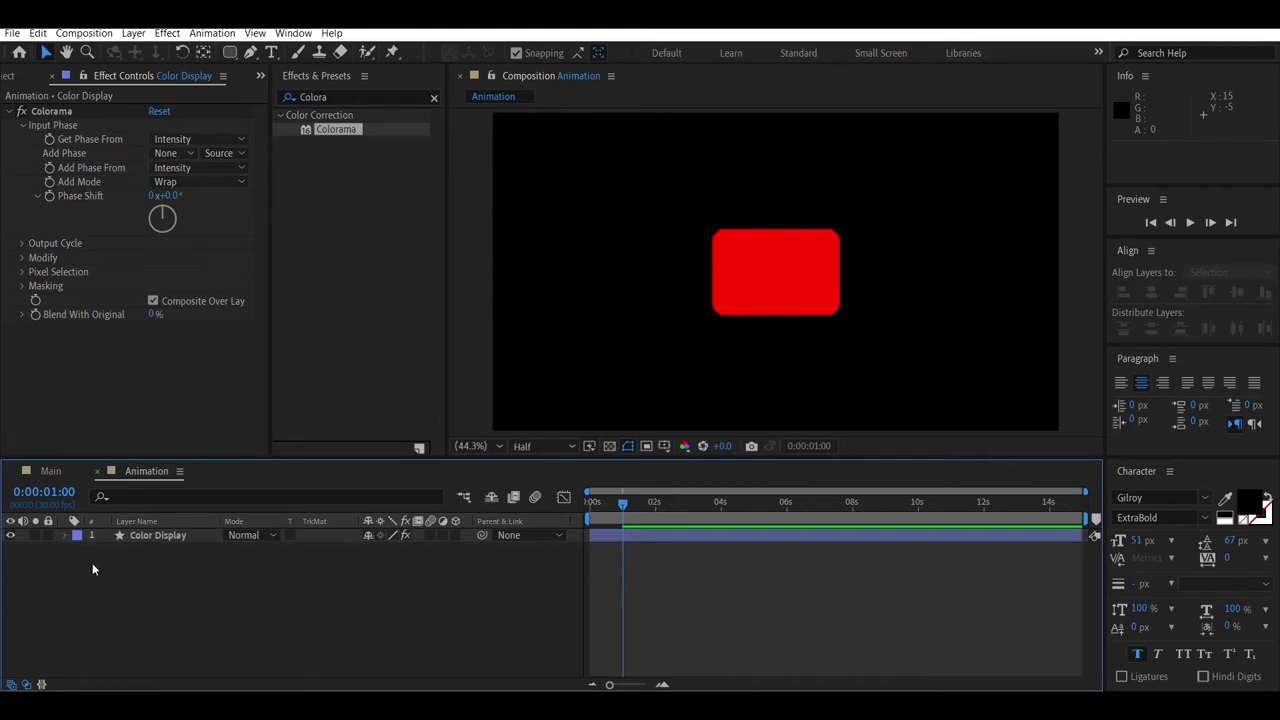
# Step: Draw a triangle with the Pen tool and pull its bottom midpoint up into an arrowhead
pyautogui.click(250, 52)
pyautogui.click(617, 186)
pyautogui.click(615, 180)
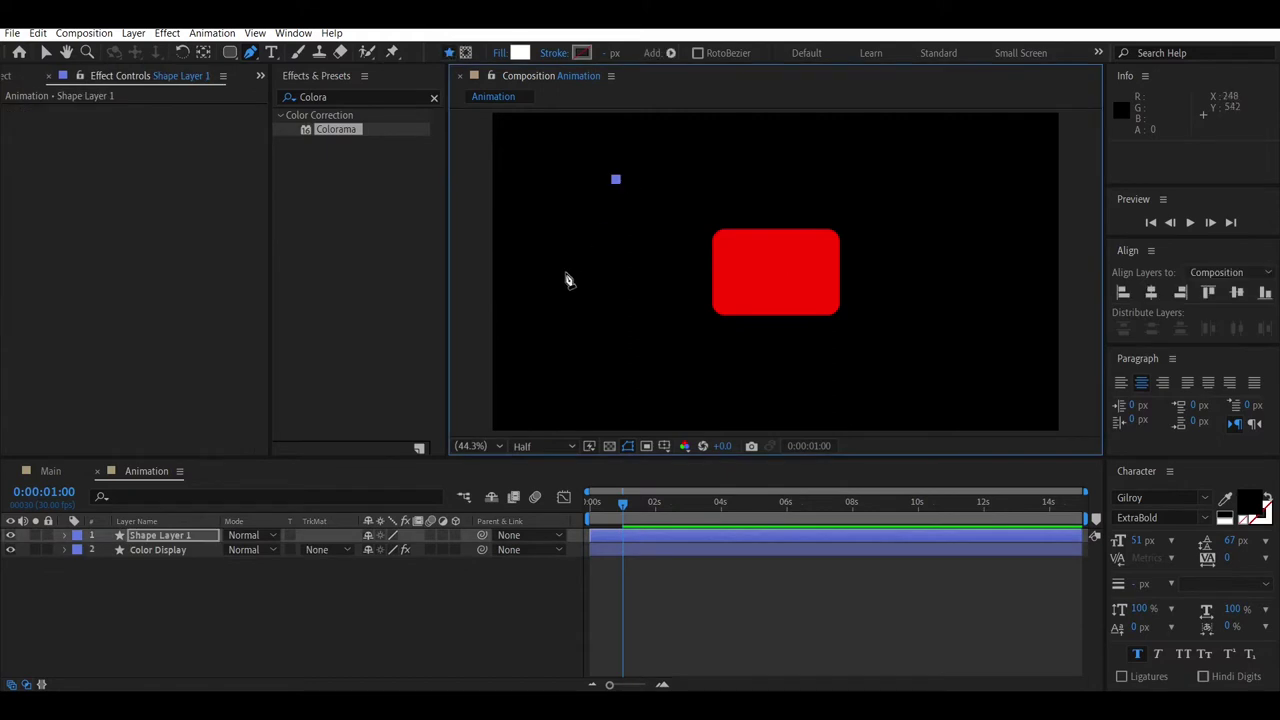
pyautogui.click(566, 272)
pyautogui.click(662, 272)
pyautogui.click(616, 181)
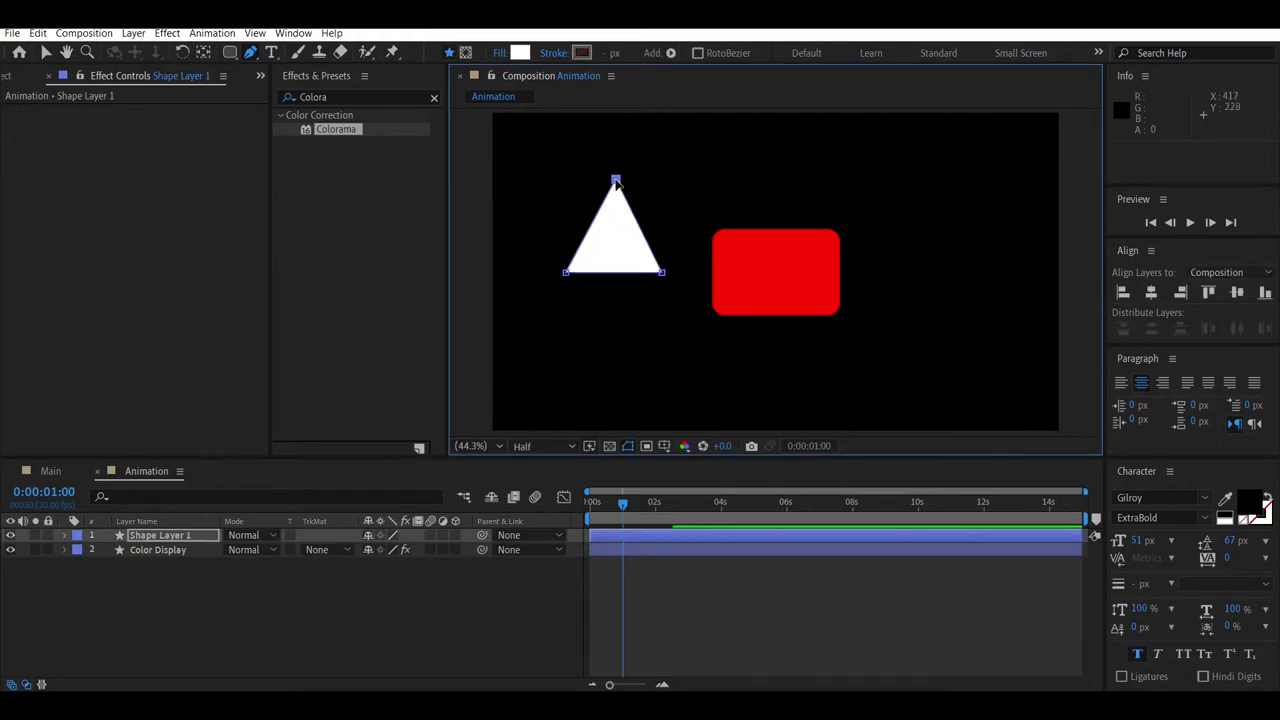
pyautogui.click(615, 272)
pyautogui.moveTo(615, 272); pyautogui.dragTo(613, 258)
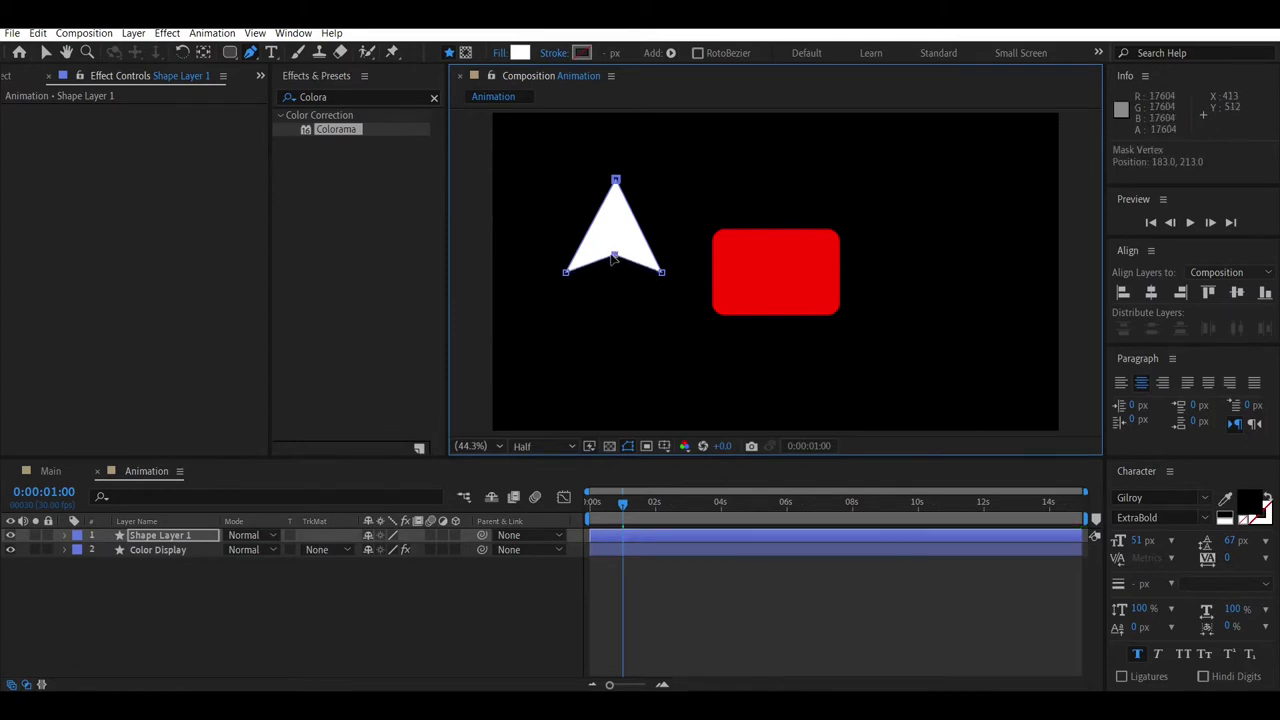
# Step: Fill the arrowhead black and turn on the transparency grid
pyautogui.click(519, 53)
pyautogui.moveTo(183, 371); pyautogui.dragTo(88, 515)
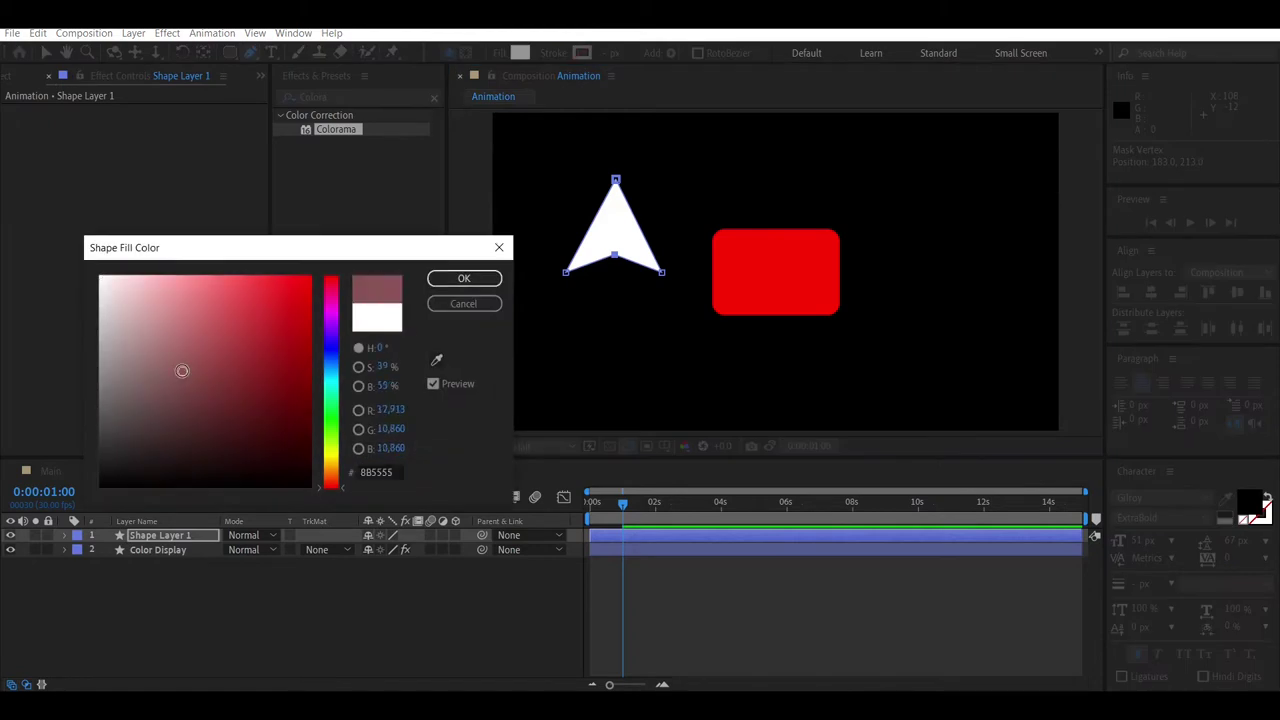
pyautogui.click(463, 279)
pyautogui.click(609, 447)
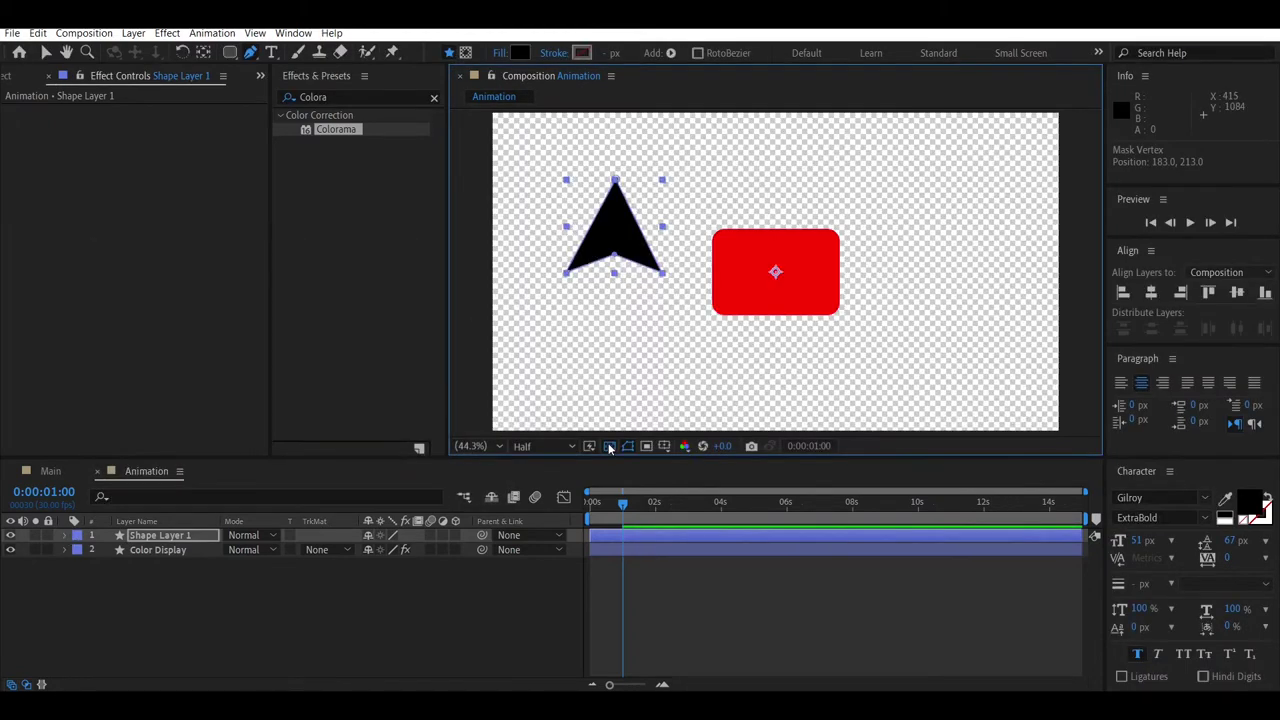
pyautogui.click(188, 537)
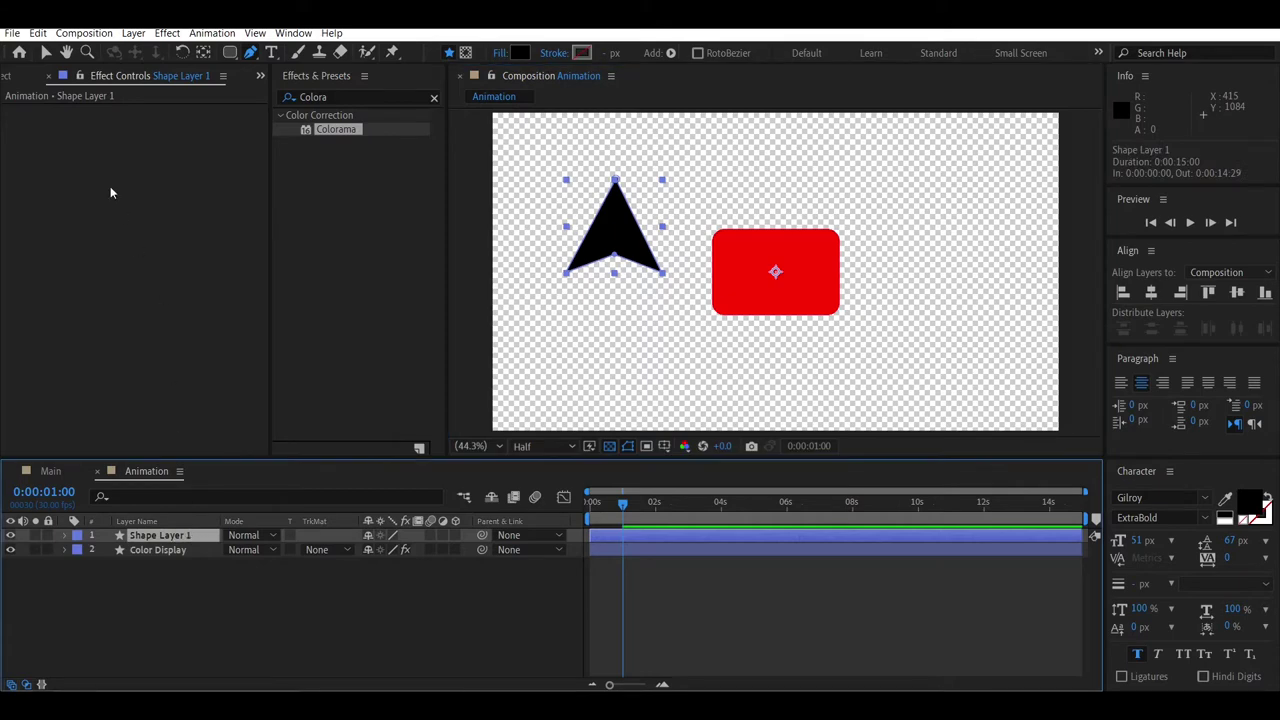
# Step: Duplicate the arrow shape layer and give the selected copy a white fill
pyautogui.click(38, 33)
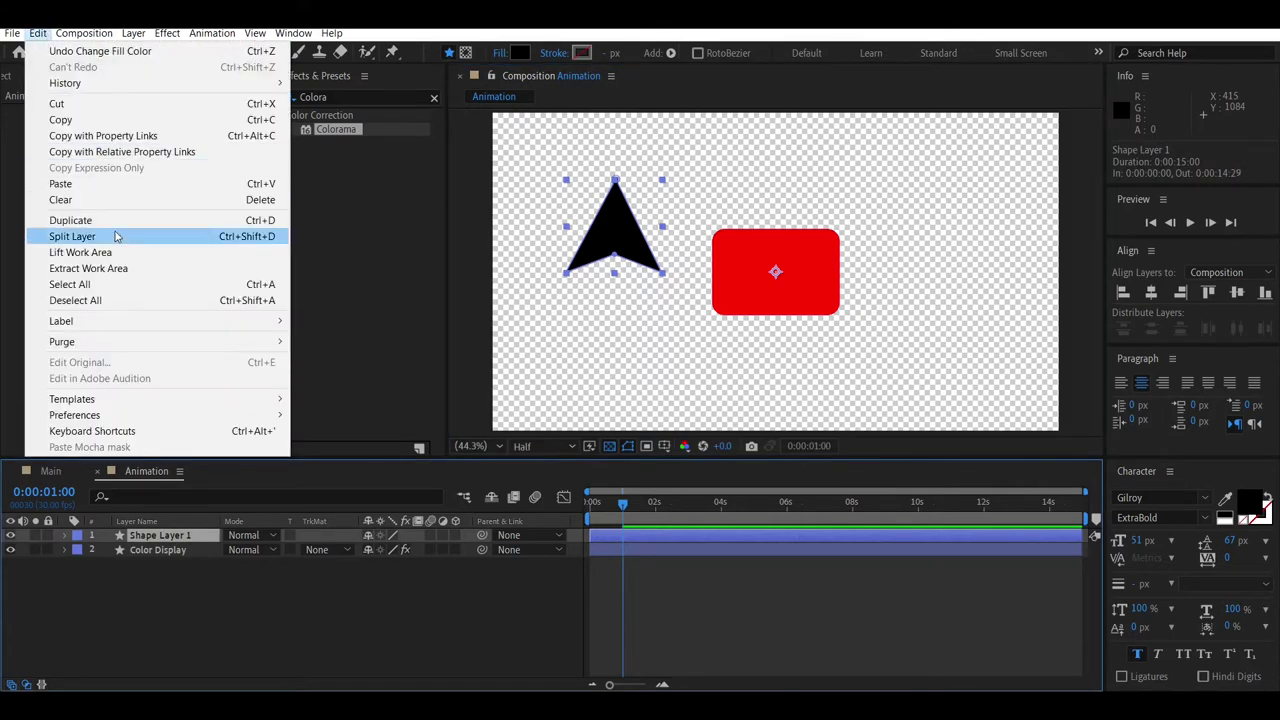
pyautogui.click(58, 224)
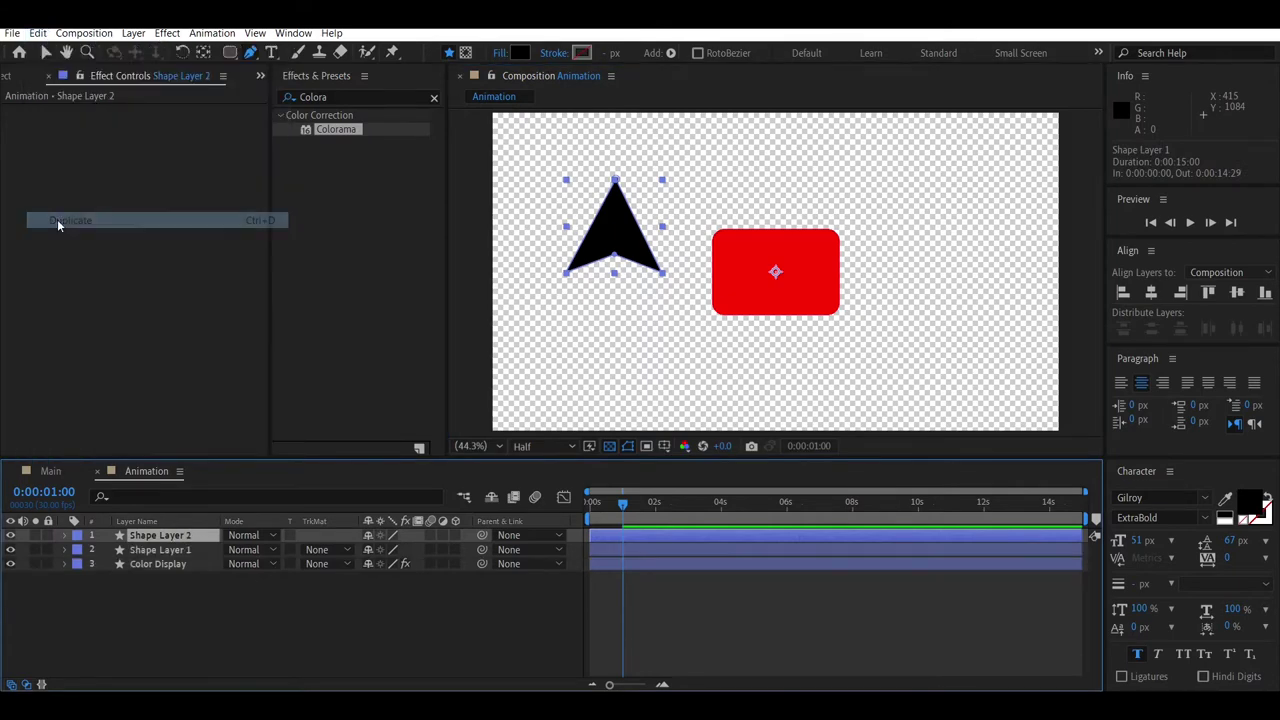
pyautogui.click(188, 549)
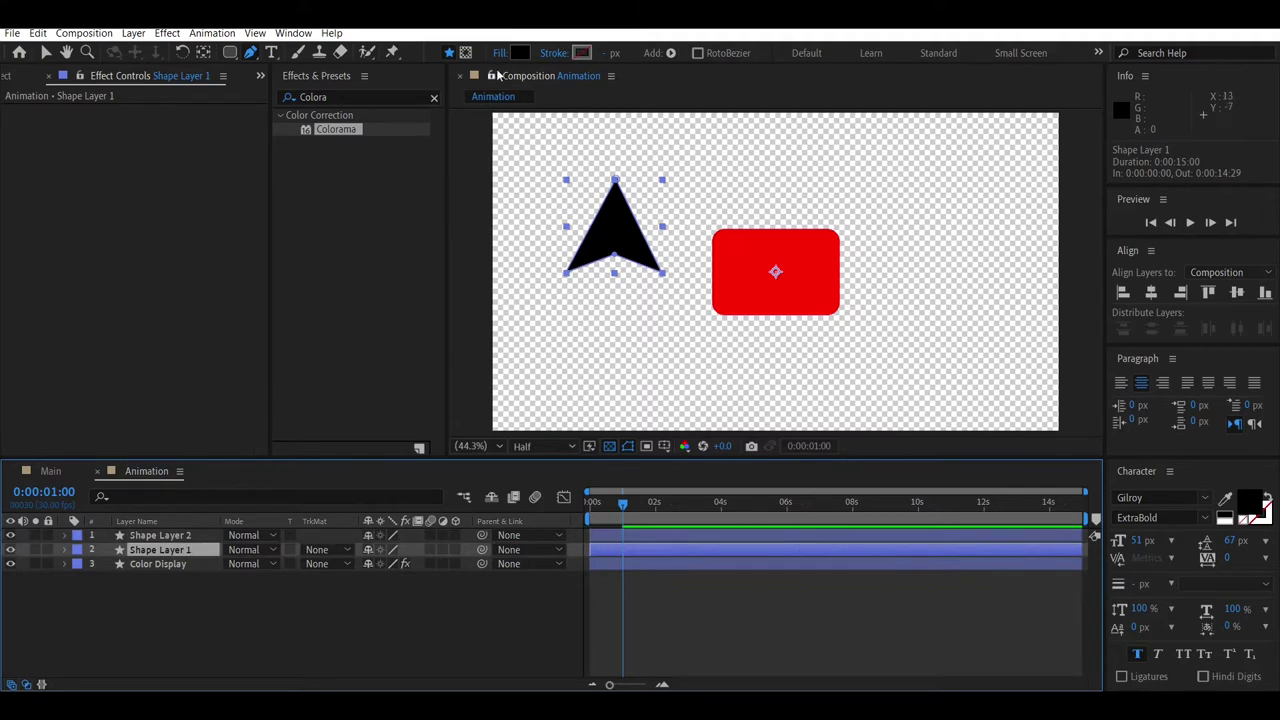
pyautogui.click(519, 53)
pyautogui.moveTo(150, 339); pyautogui.dragTo(46, 223)
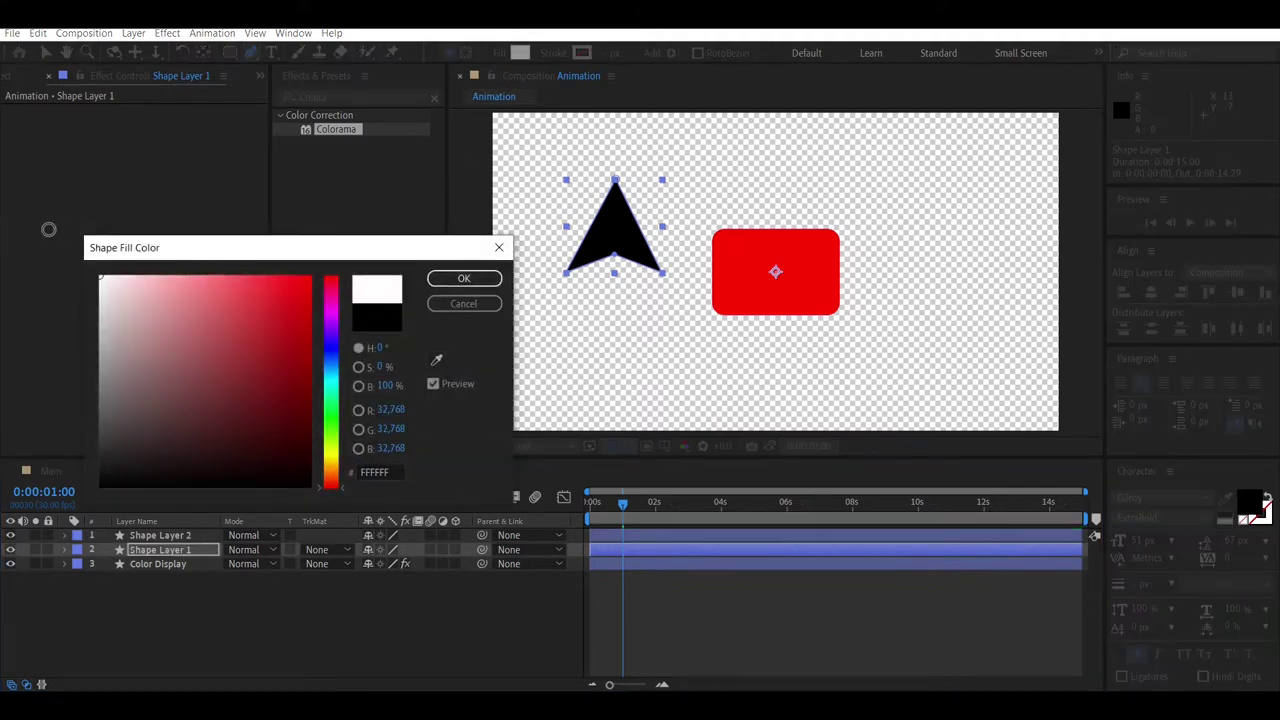
pyautogui.click(486, 279)
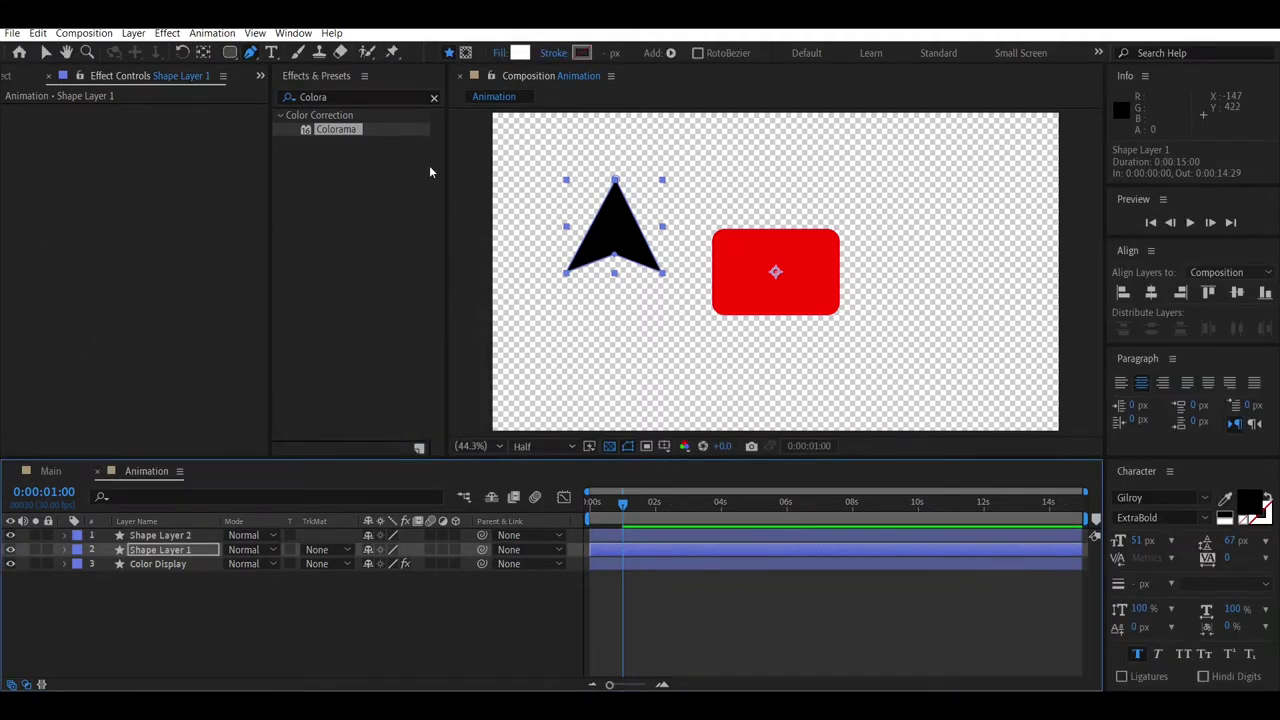
# Step: Centre the arrow's anchor point with the Pan Behind tool
pyautogui.click(204, 53)
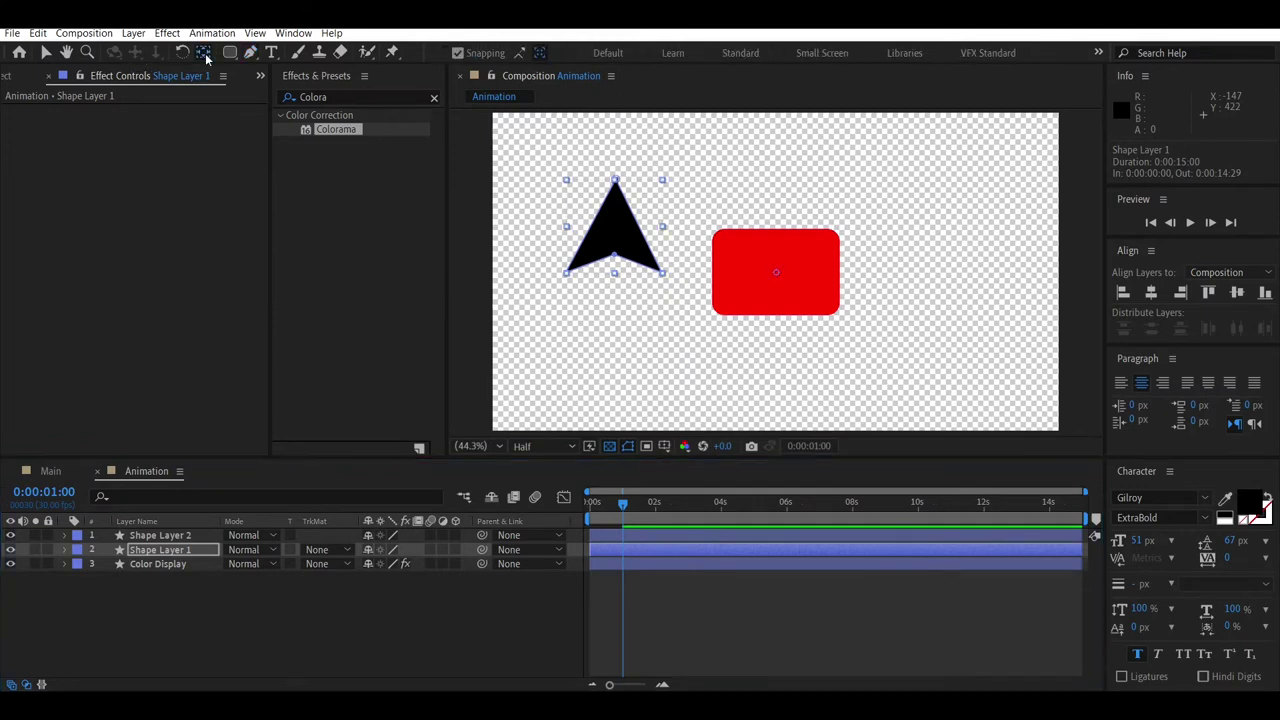
pyautogui.click(138, 551)
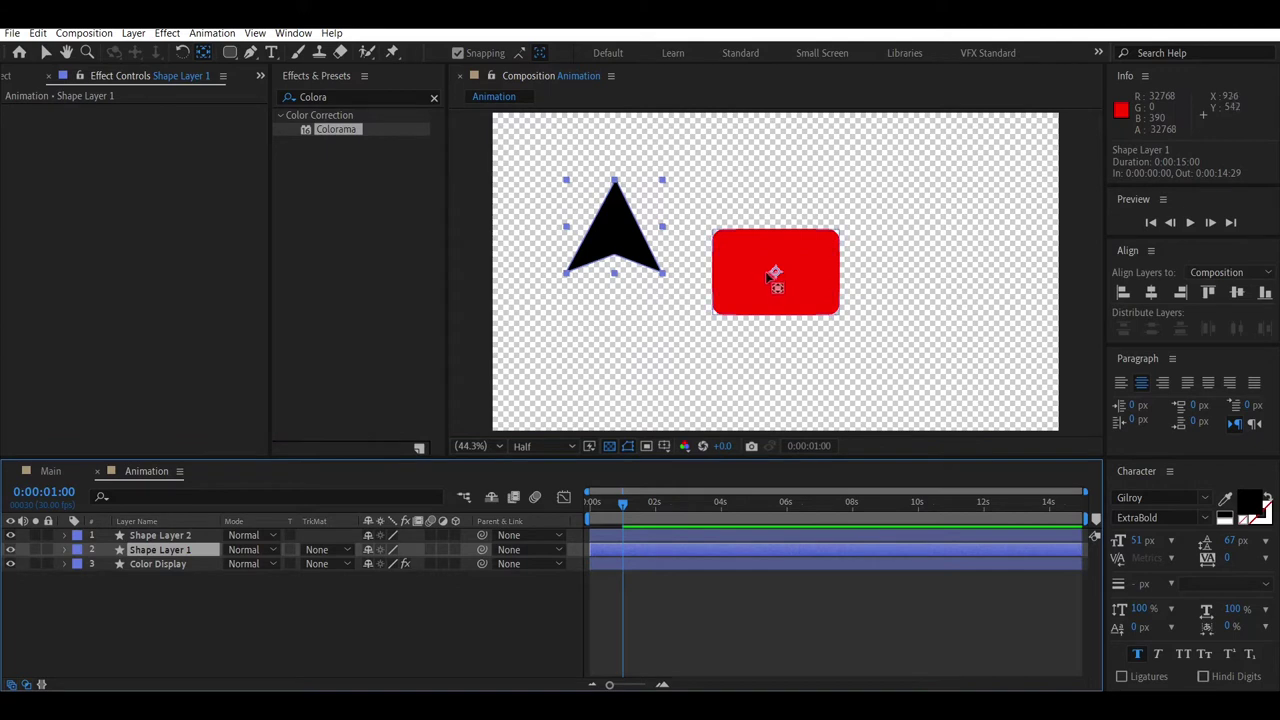
pyautogui.moveTo(776, 273)
pyautogui.mouseDown()
pyautogui.moveTo(730, 272)
pyautogui.moveTo(613, 226)
pyautogui.mouseUp()
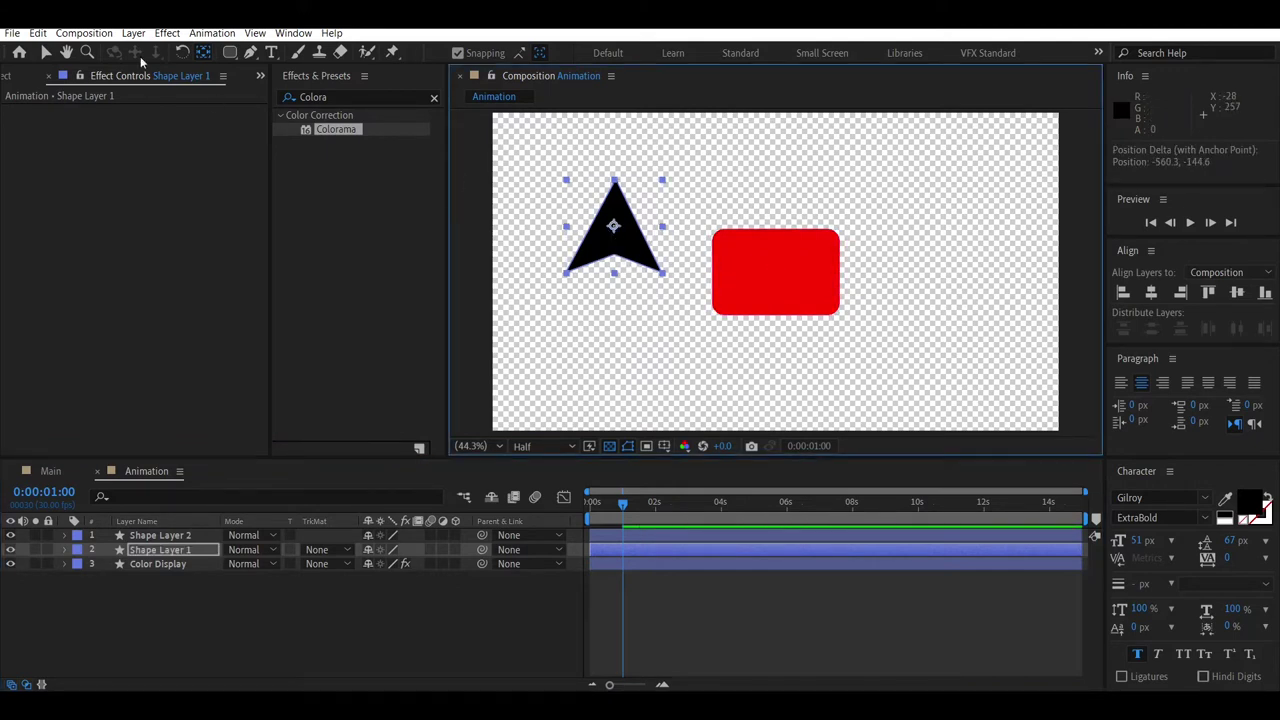
pyautogui.click(45, 55)
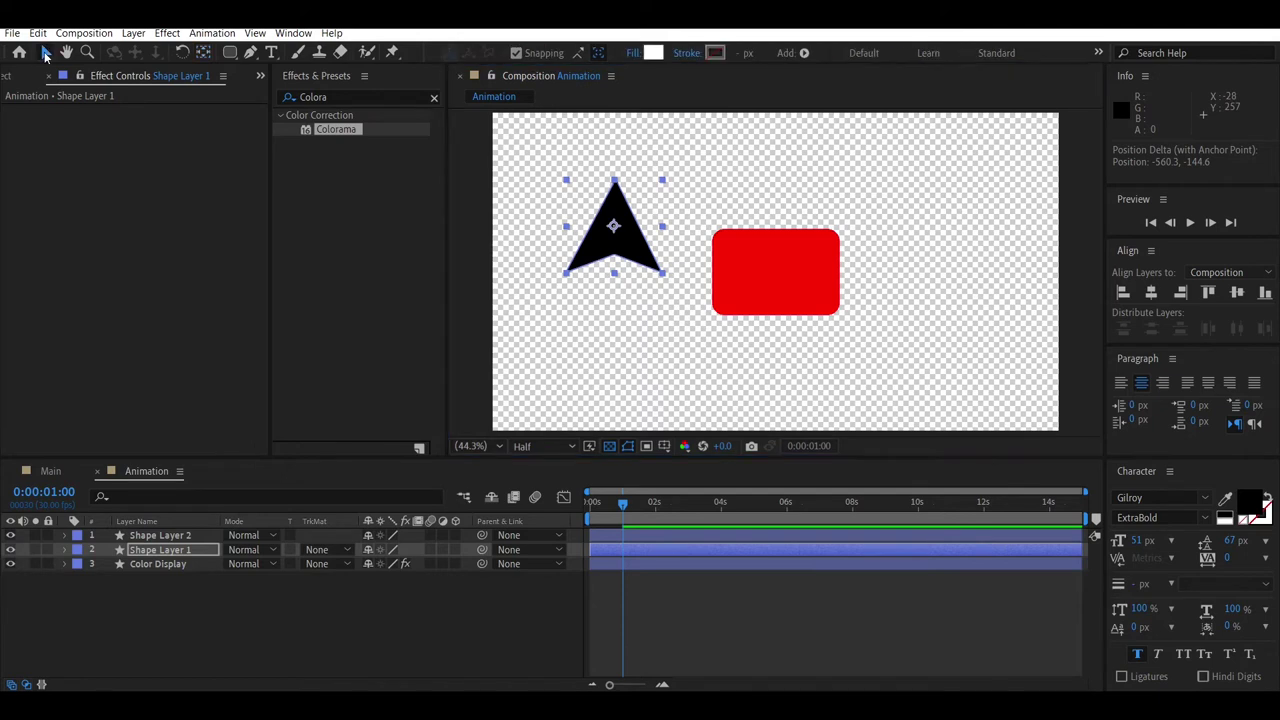
# Step: Set the arrow layer's Scale to 105% and switch the transparency grid off
pyautogui.click(165, 550)
pyautogui.click(65, 550)
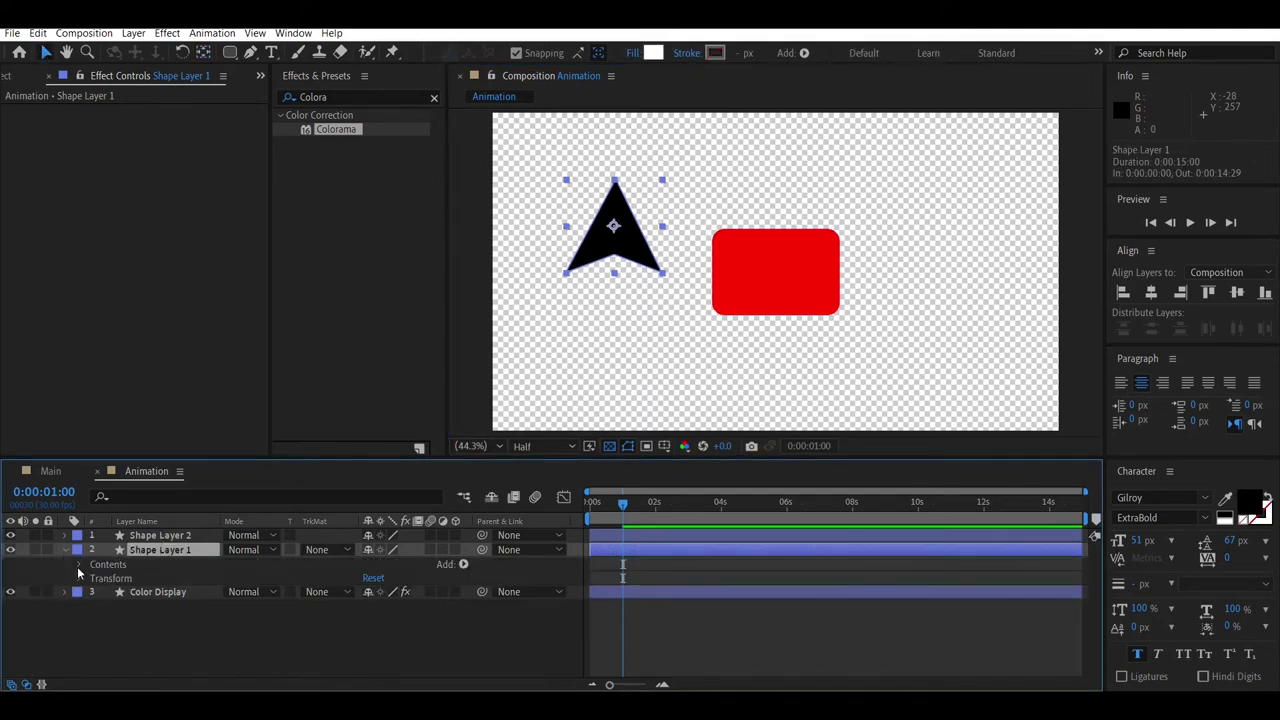
pyautogui.click(80, 579)
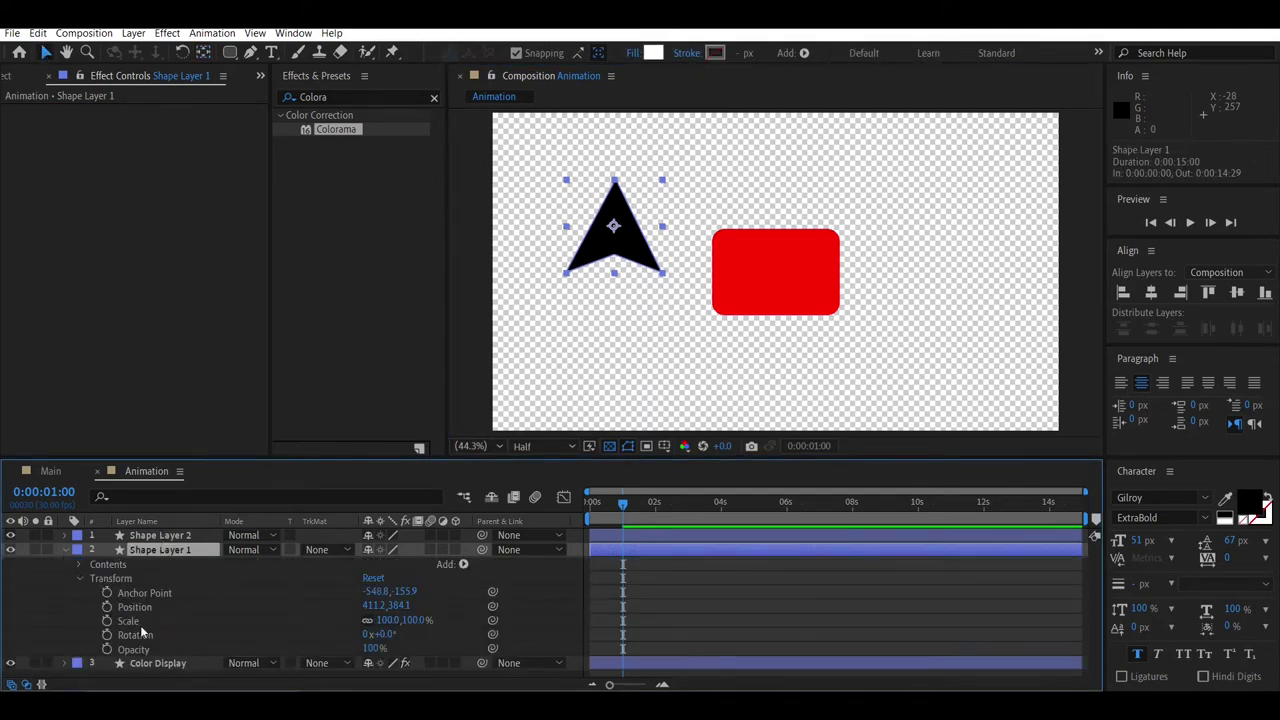
pyautogui.click(416, 620)
pyautogui.write('10')
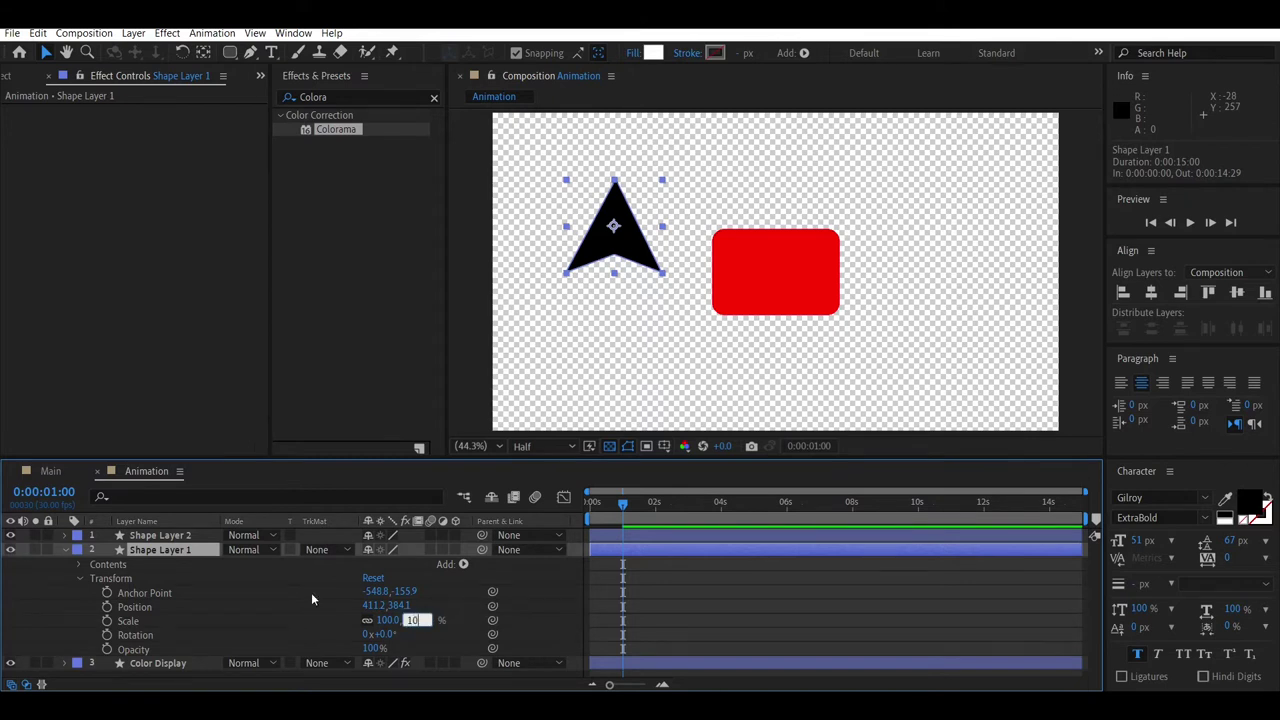
pyautogui.write('5')
pyautogui.press('Return')
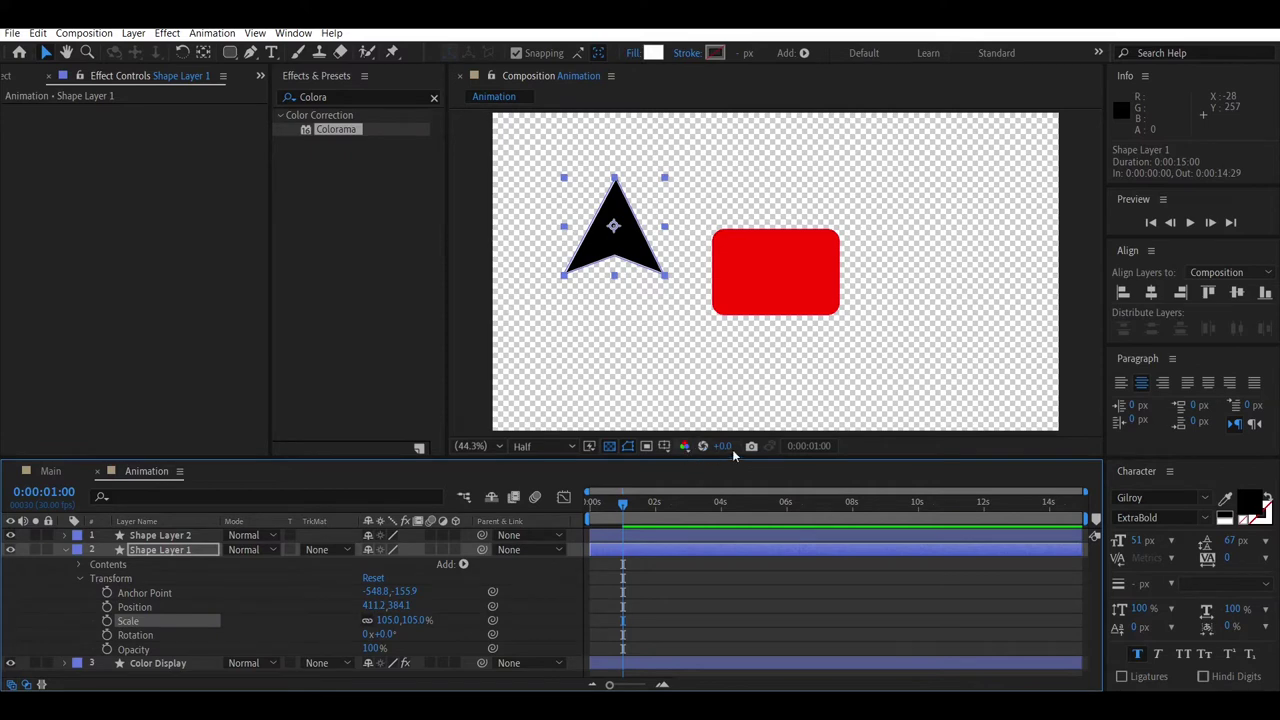
pyautogui.click(609, 446)
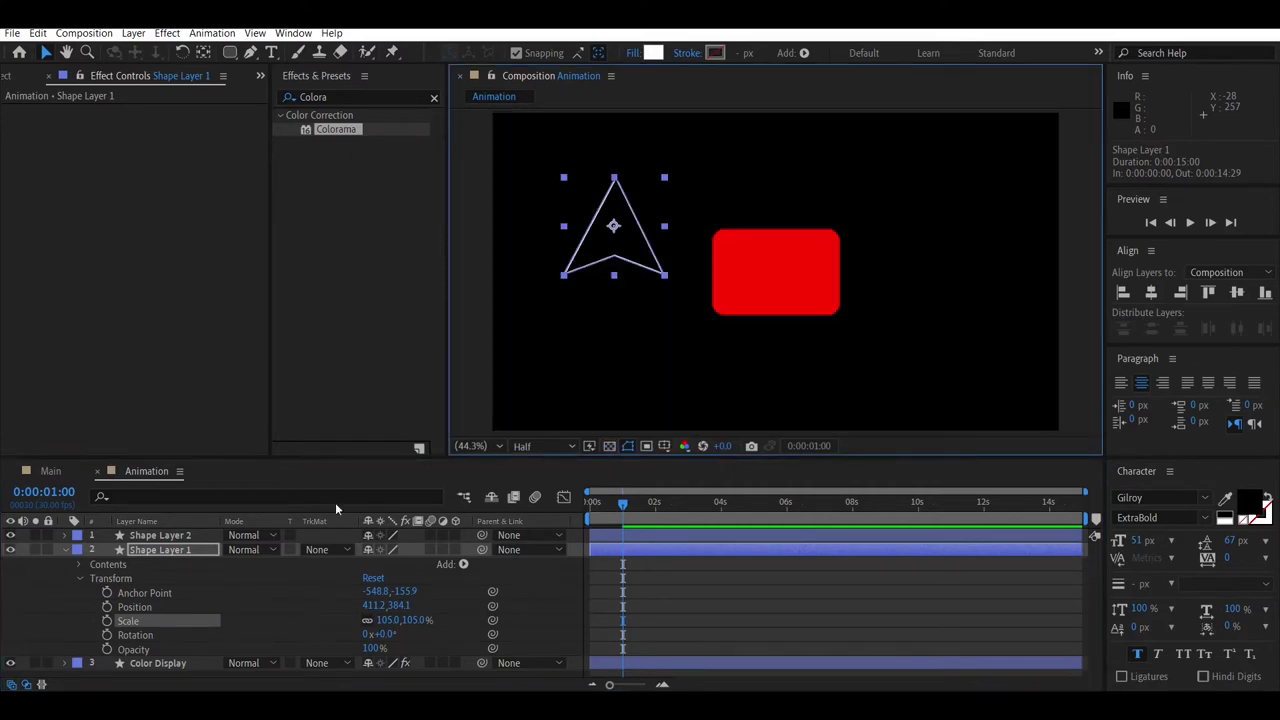
pyautogui.click(64, 549)
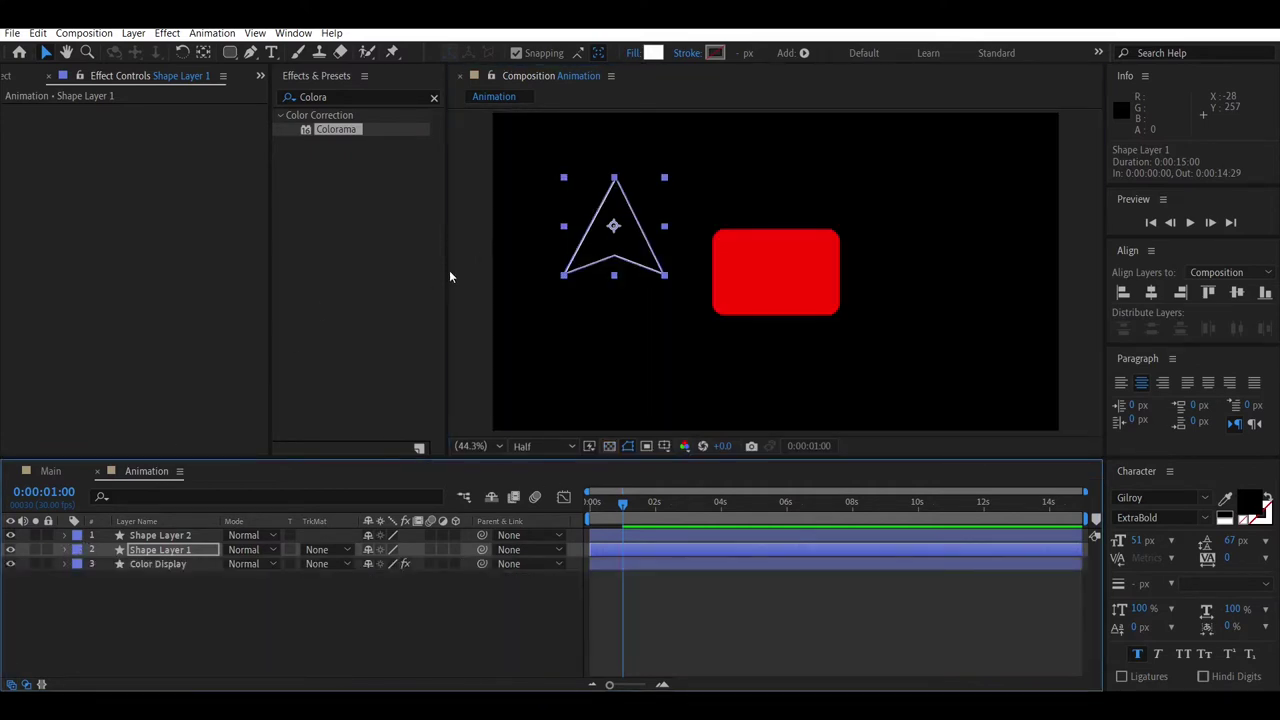
# Step: Pre-compose Shape Layer 1 and Shape Layer 2 together into a new composition named 'Cursor'
pyautogui.keyDown('shift'); pyautogui.click(172, 540); pyautogui.keyUp('shift')
pyautogui.rightClick(172, 541)
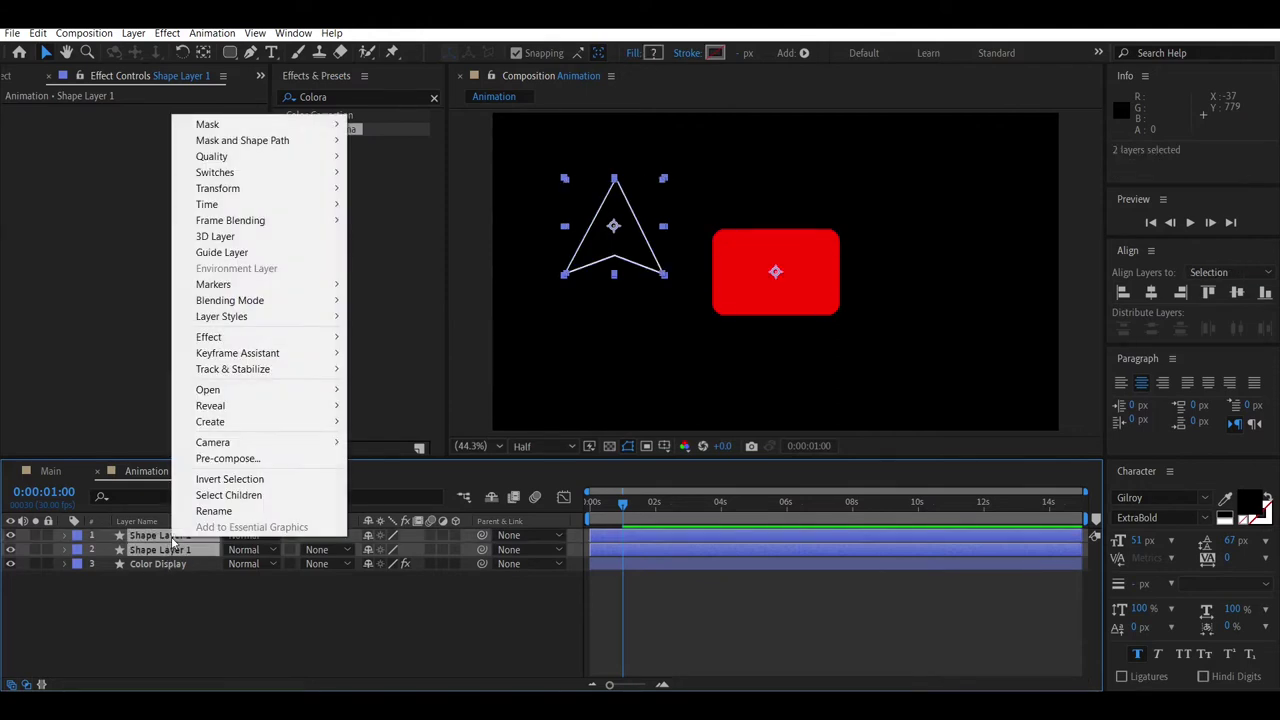
pyautogui.click(277, 459)
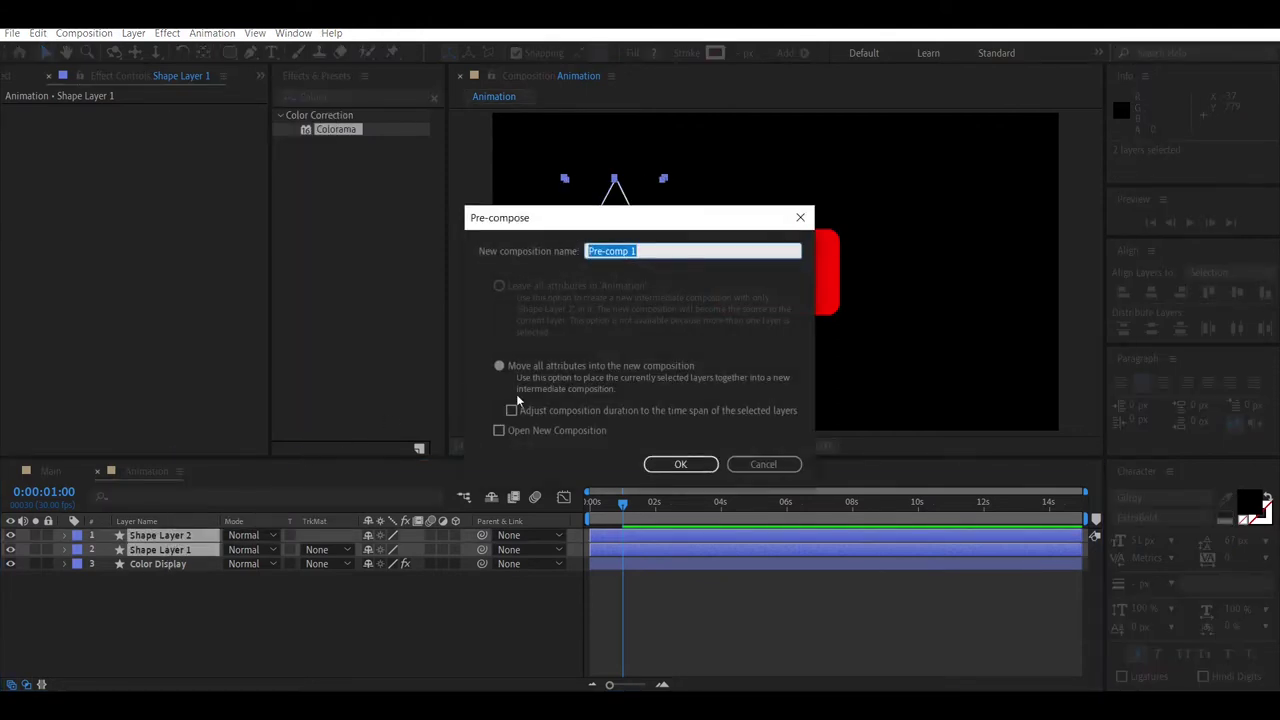
pyautogui.write('Cursor')
pyautogui.click(681, 464)
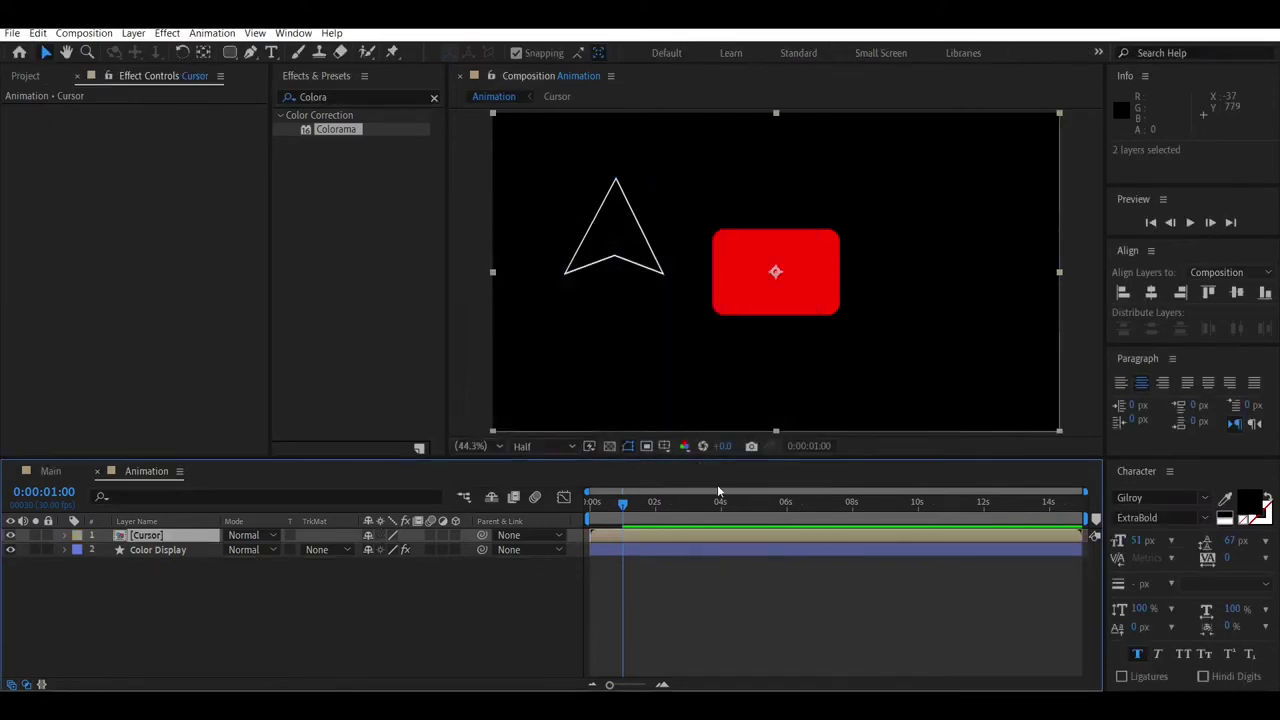
# Step: Open the Cursor layer's Transform properties and scale the arrow down toward 16,18%
pyautogui.click(148, 540)
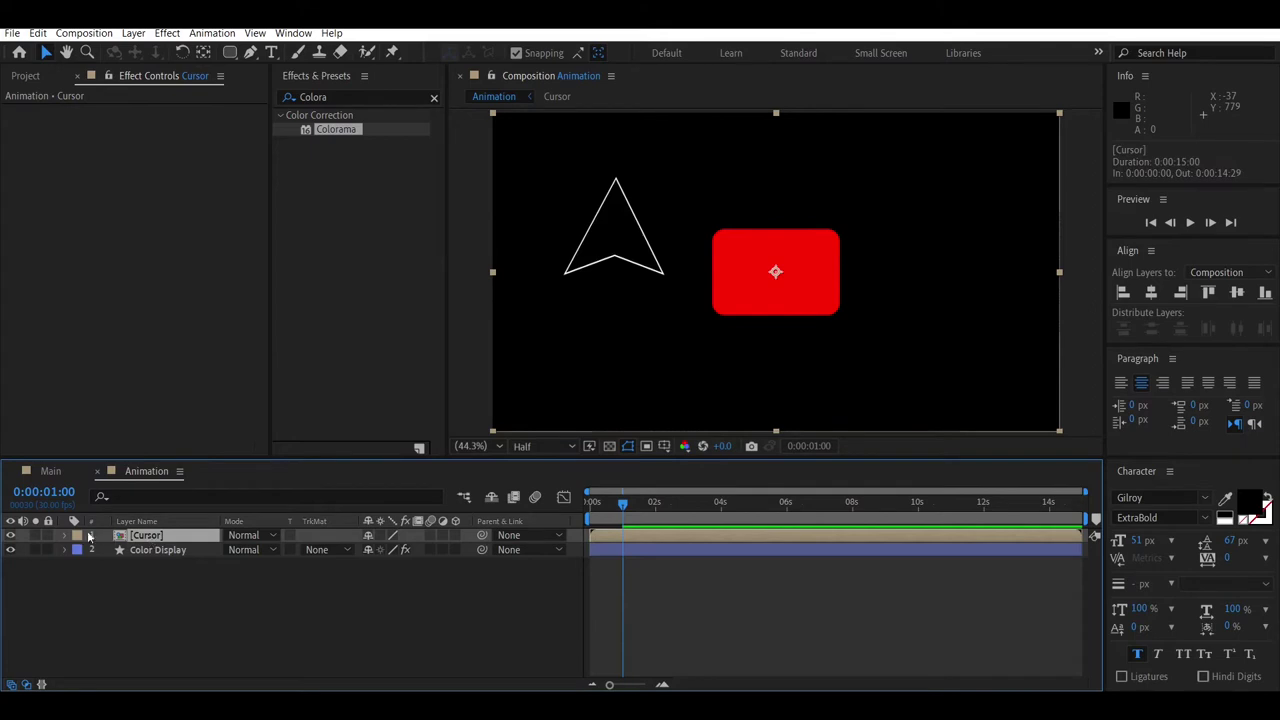
pyautogui.click(60, 537)
pyautogui.click(81, 551)
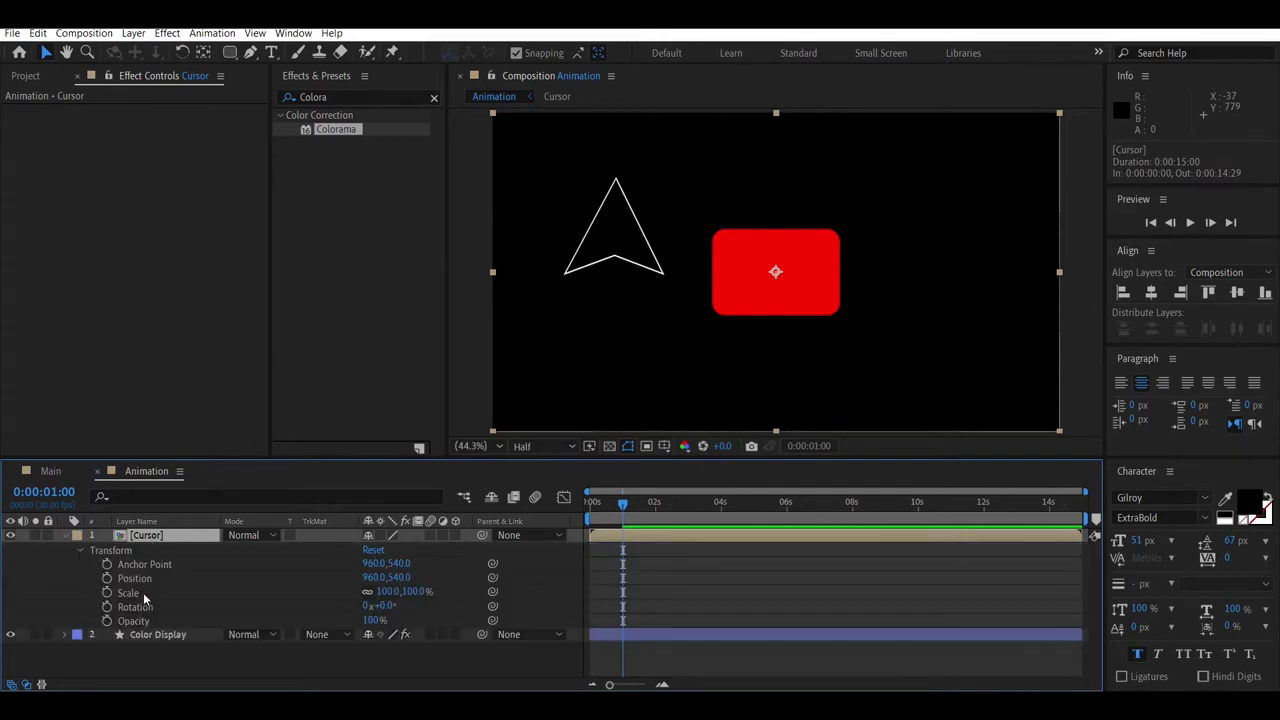
pyautogui.moveTo(420, 593)
pyautogui.mouseDown()
pyautogui.moveTo(336, 590)
pyautogui.moveTo(356, 600)
pyautogui.mouseUp()
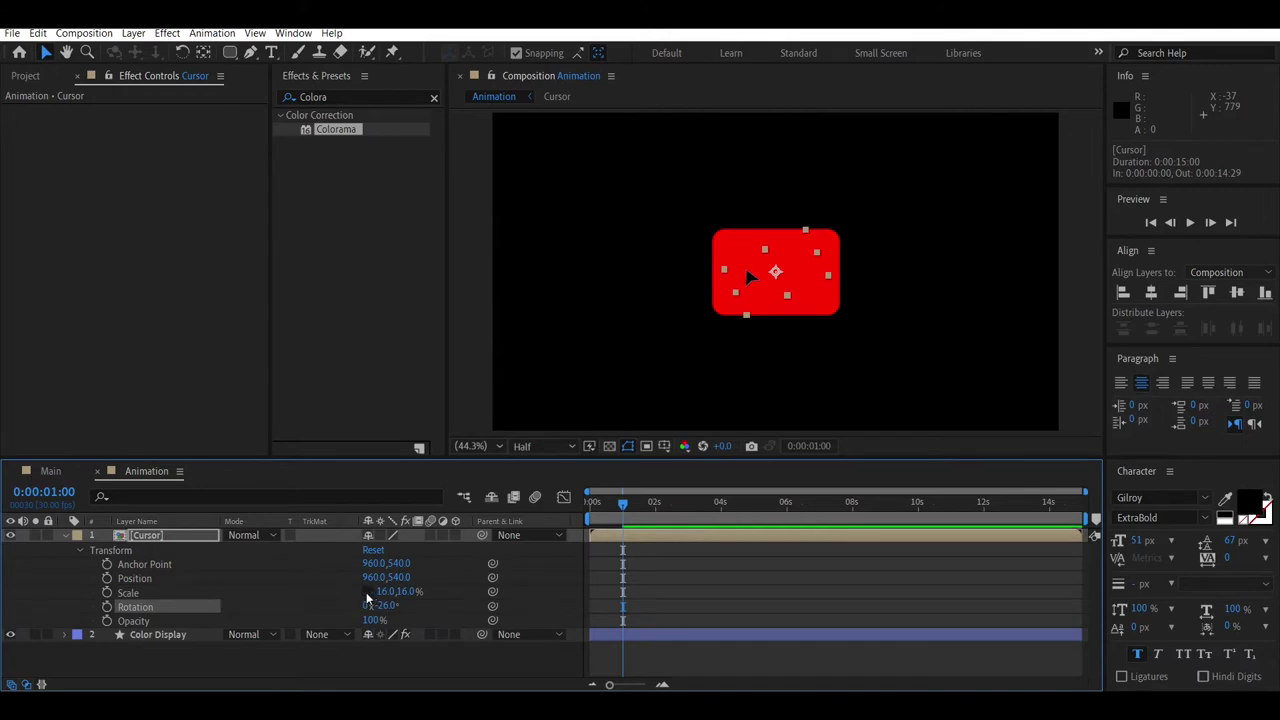
pyautogui.moveTo(405, 591); pyautogui.dragTo(404, 591)
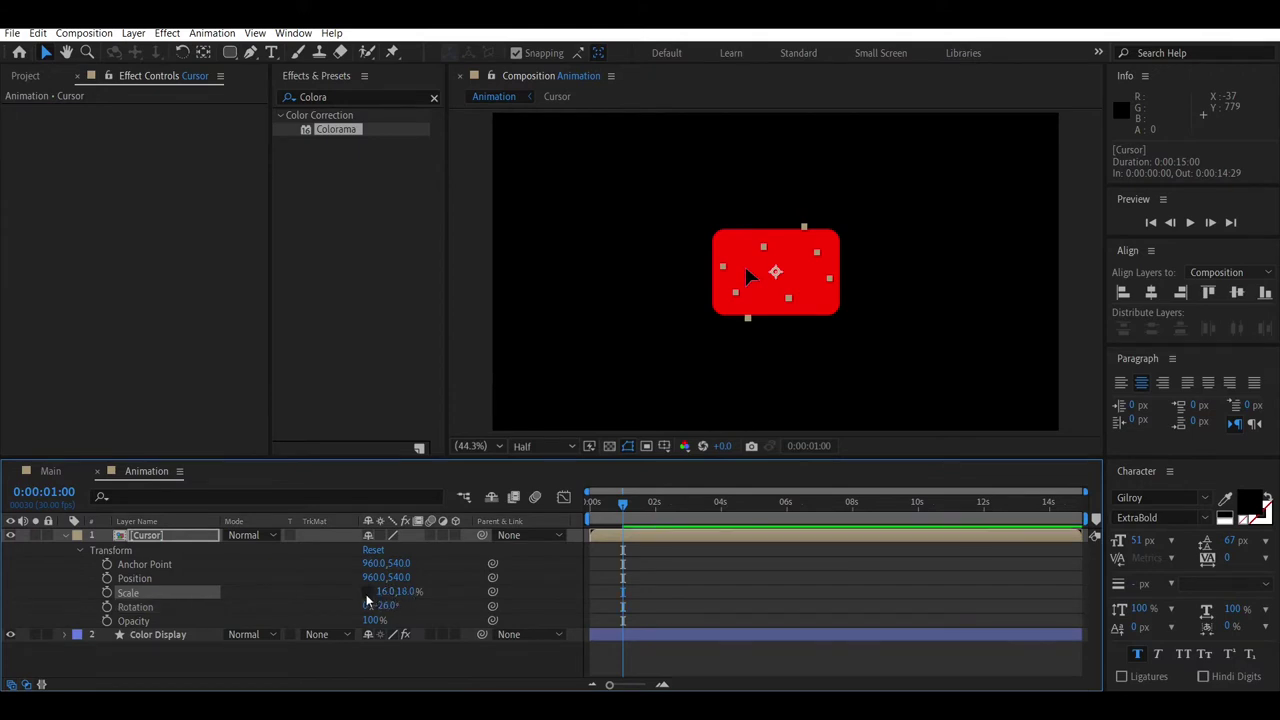
pyautogui.moveTo(367, 598)
pyautogui.mouseDown()
pyautogui.moveTo(349, 598)
pyautogui.moveTo(394, 594)
pyautogui.mouseUp()
# Step: Undo the last scale change and shift the Cursor arrow right to Position X 1034
pyautogui.hotkey('ctrl', 'z')
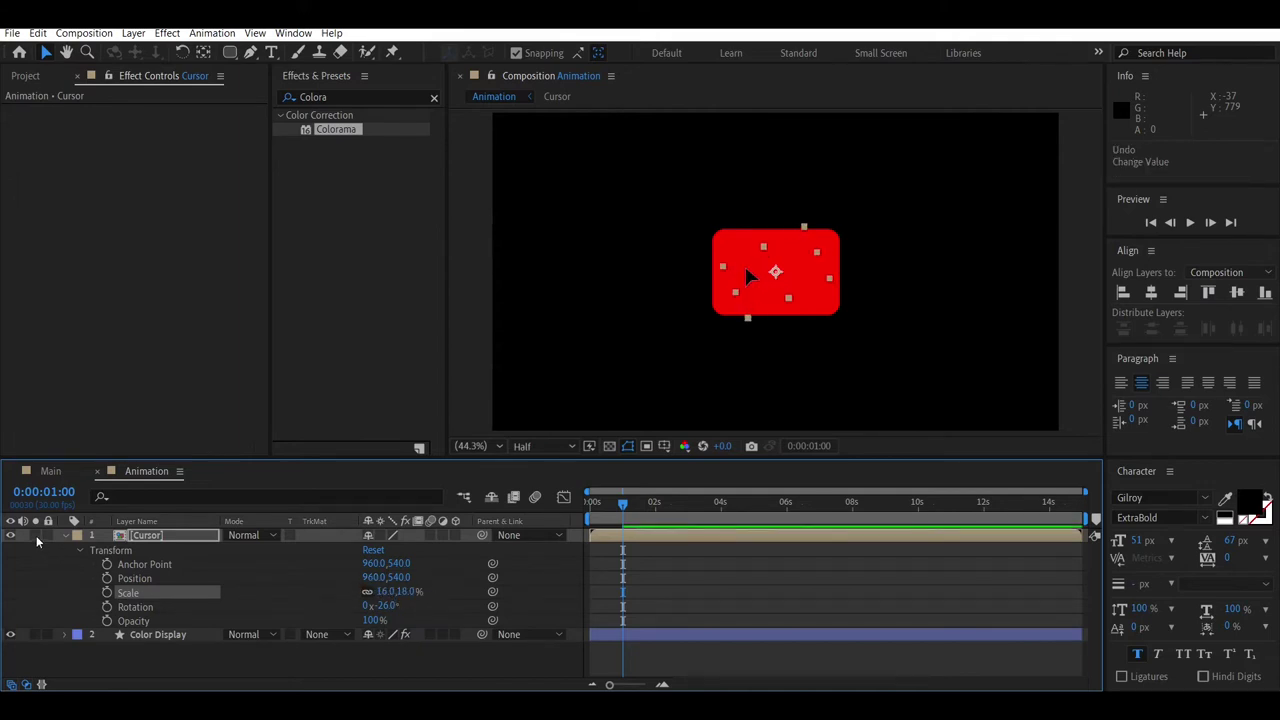
pyautogui.click(64, 535)
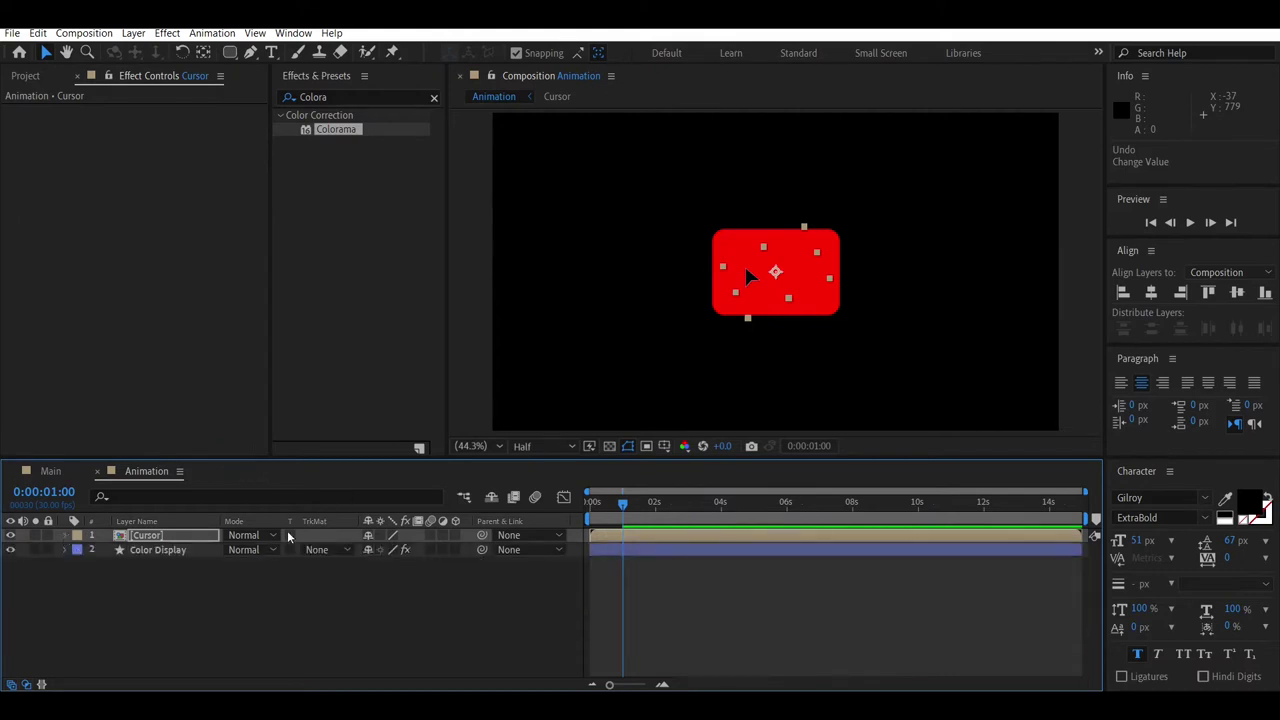
pyautogui.click(63, 536)
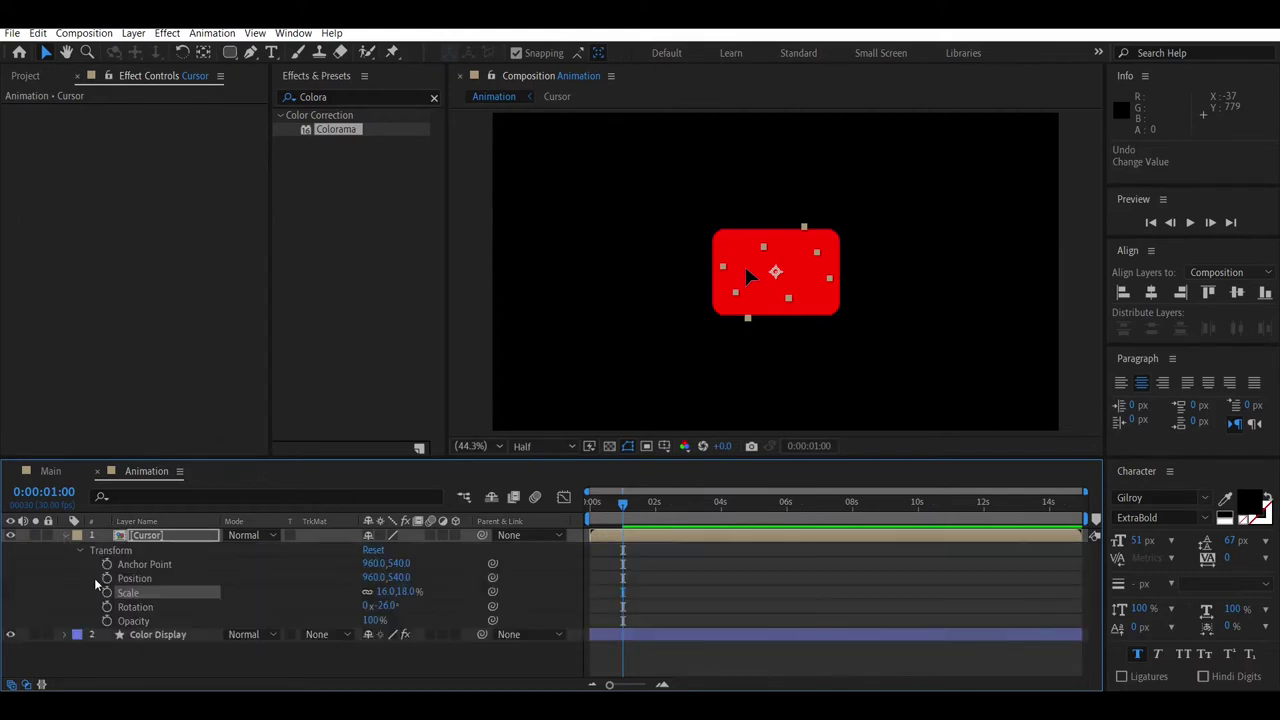
pyautogui.moveTo(376, 578); pyautogui.dragTo(437, 578)
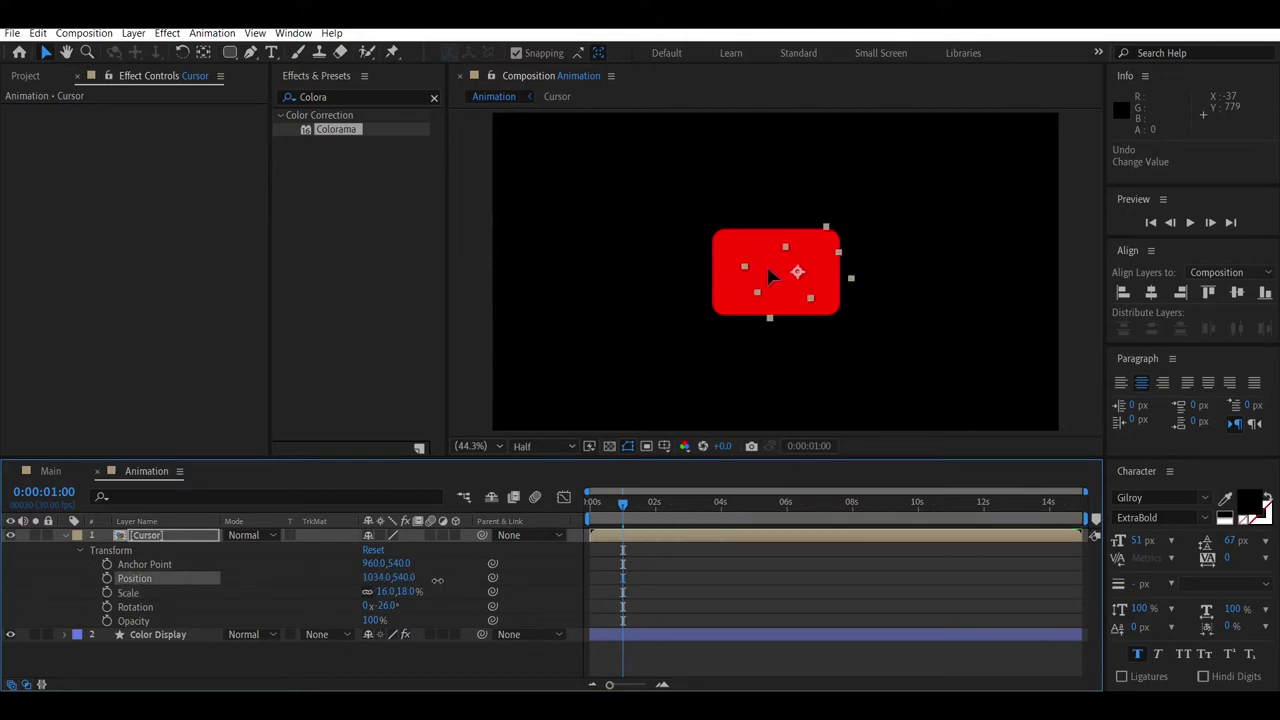
pyautogui.click(617, 634)
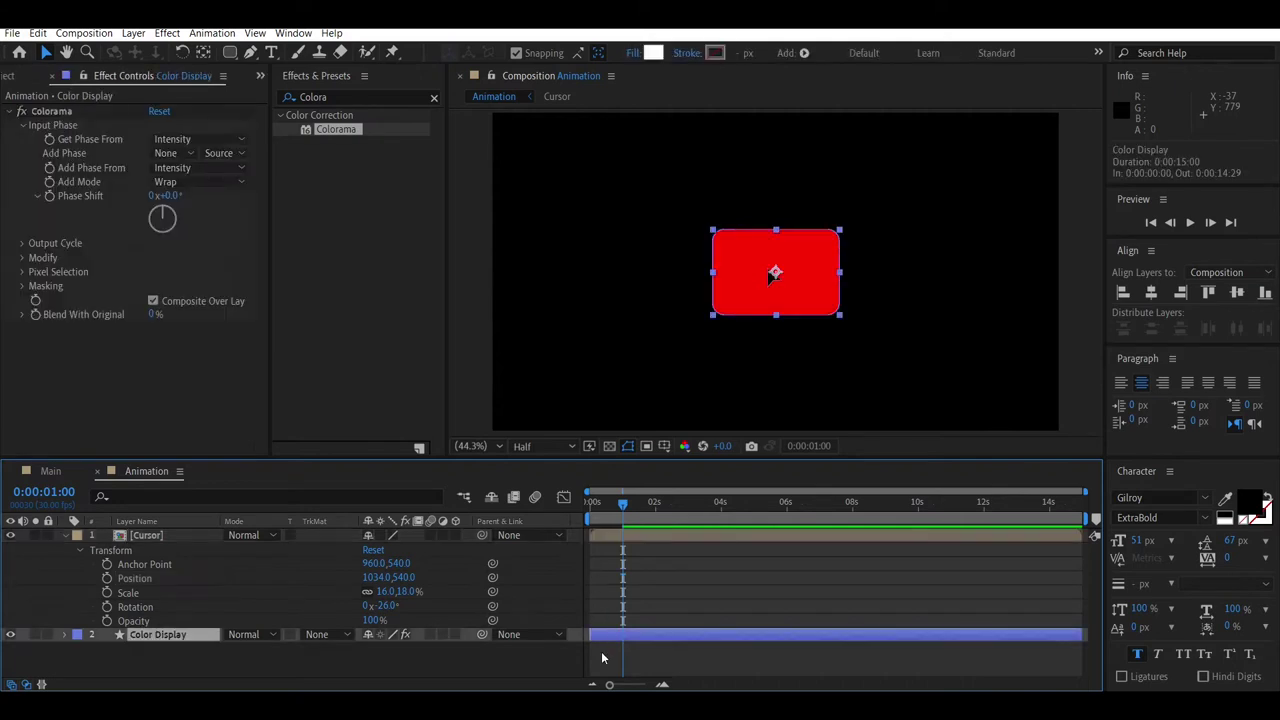
# Step: Keyframe Cursor's Position on the red box at 2s and off-canvas lower right at 1s
pyautogui.press('s')
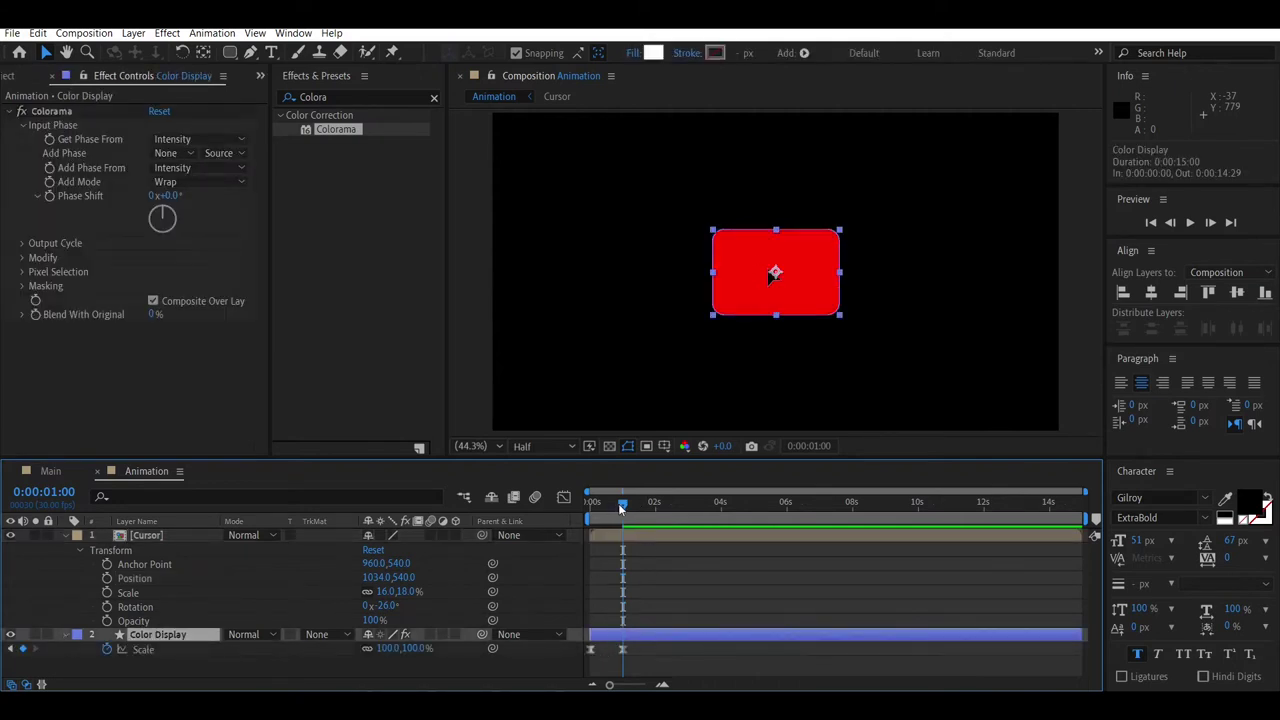
pyautogui.moveTo(619, 505); pyautogui.dragTo(673, 507)
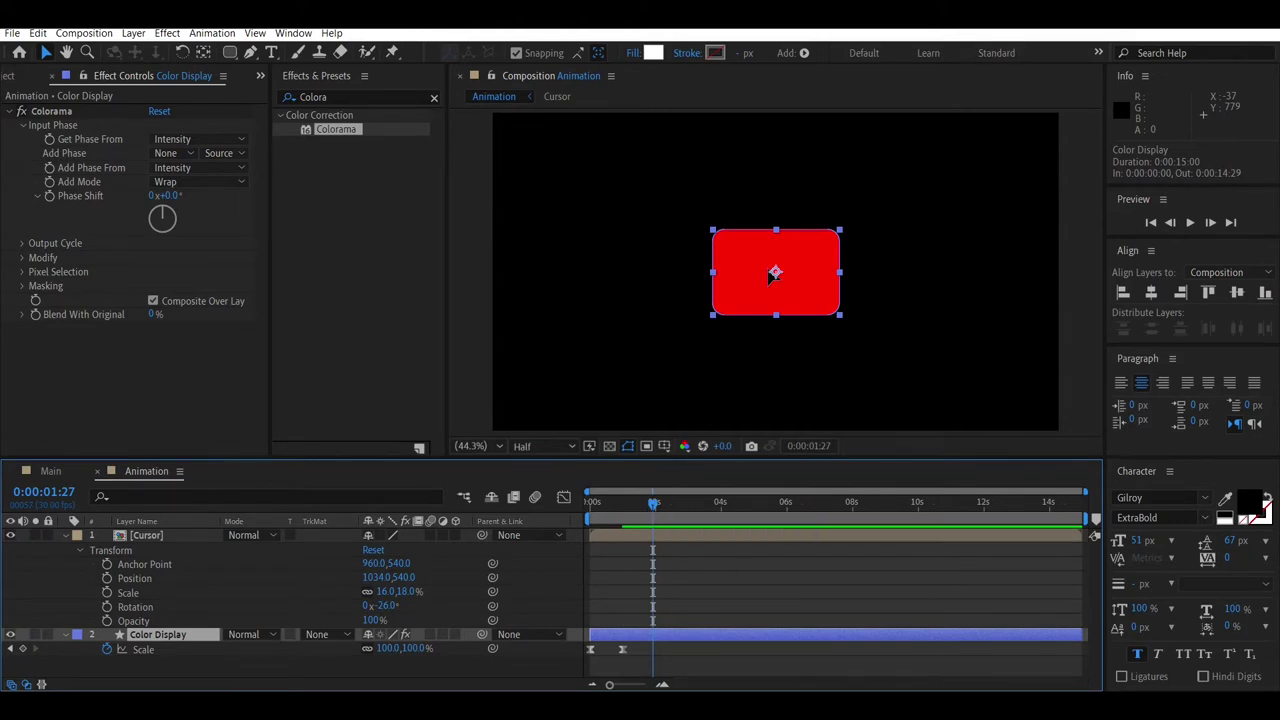
pyautogui.moveTo(653, 505); pyautogui.dragTo(656, 505)
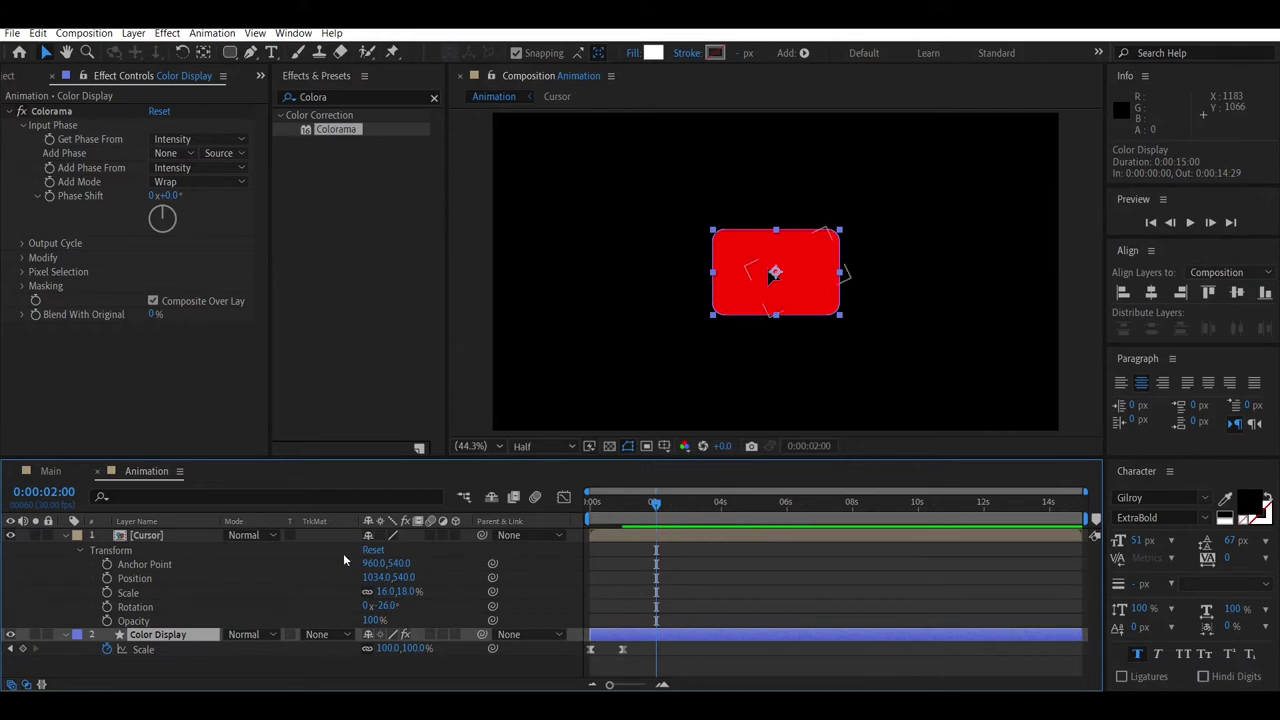
pyautogui.click(107, 578)
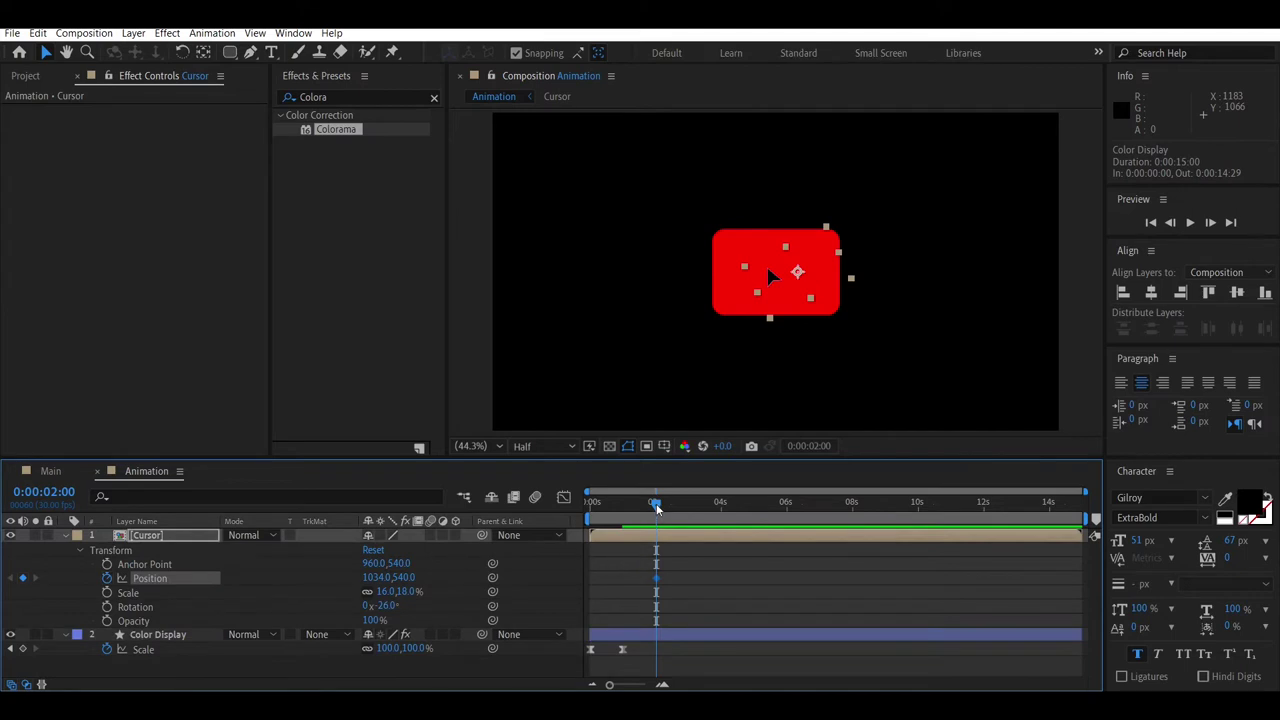
pyautogui.moveTo(657, 508); pyautogui.dragTo(622, 508)
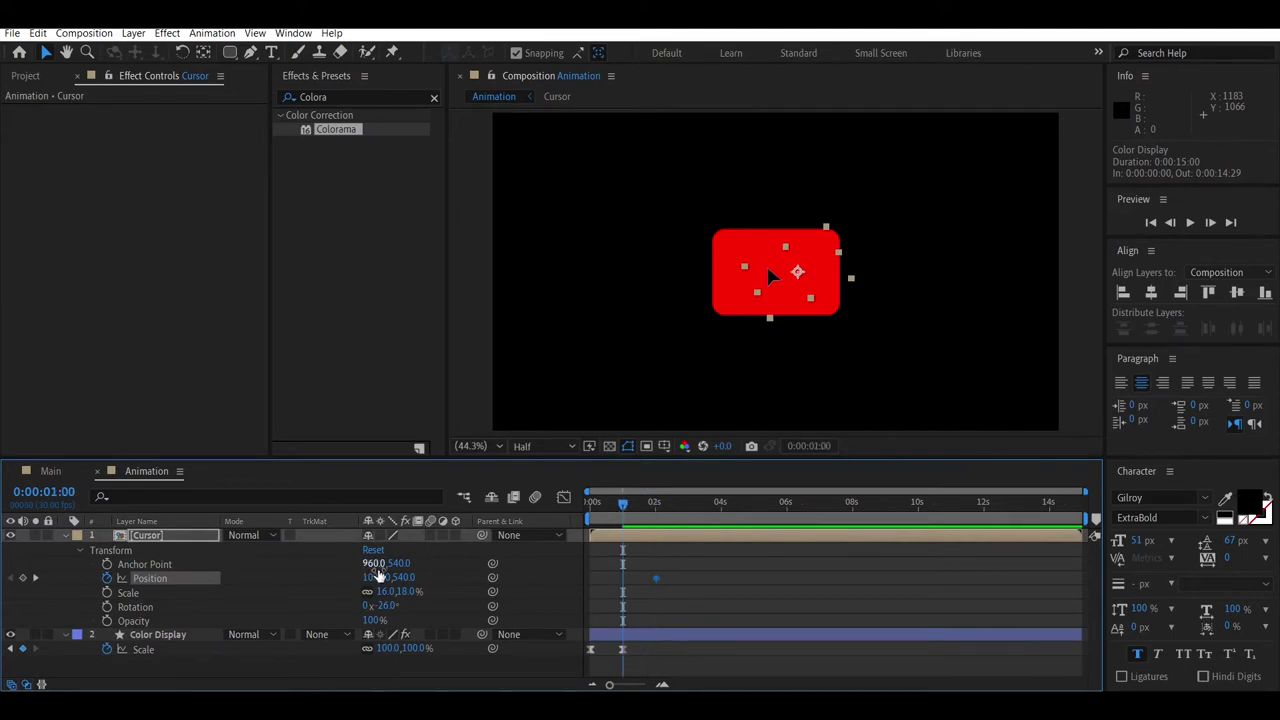
pyautogui.moveTo(799, 313)
pyautogui.mouseDown()
pyautogui.moveTo(840, 460)
pyautogui.moveTo(987, 444)
pyautogui.moveTo(899, 375)
pyautogui.mouseUp()
pyautogui.press(',')
pyautogui.press(',')
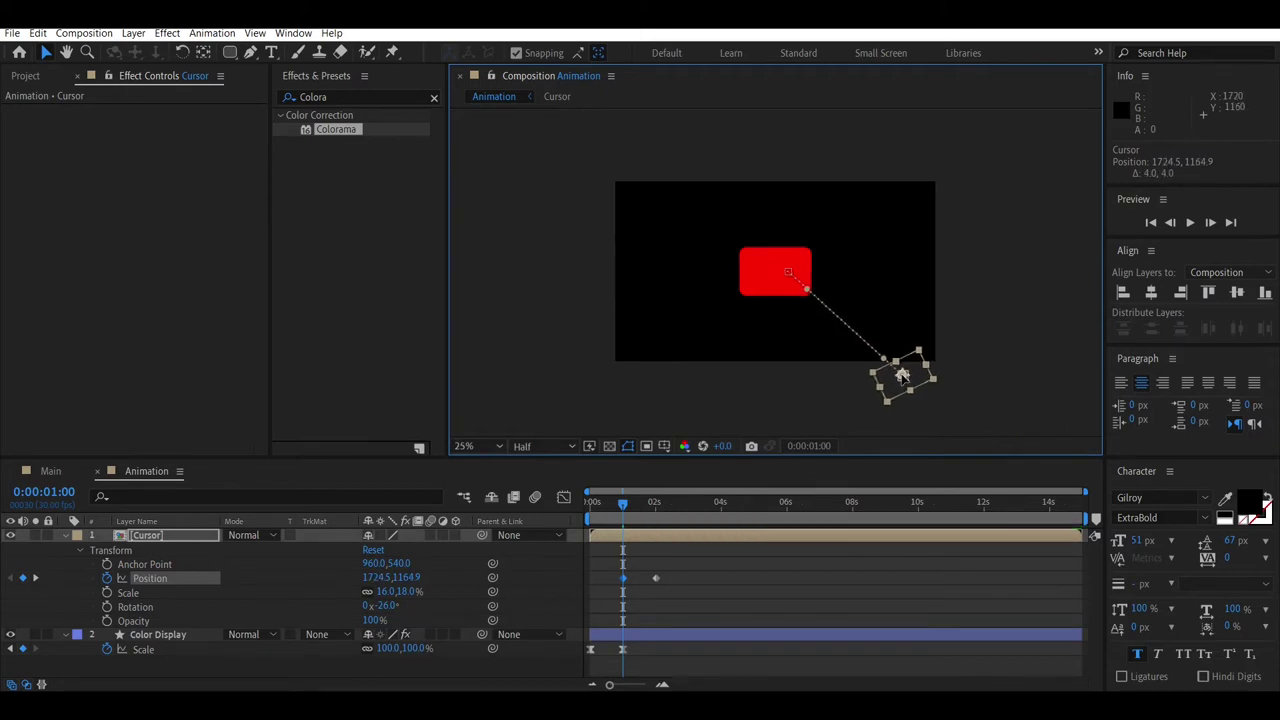
# Step: Select the second Position keyframe and briefly check it in the Graph Editor
pyautogui.moveTo(662, 552); pyautogui.dragTo(611, 586)
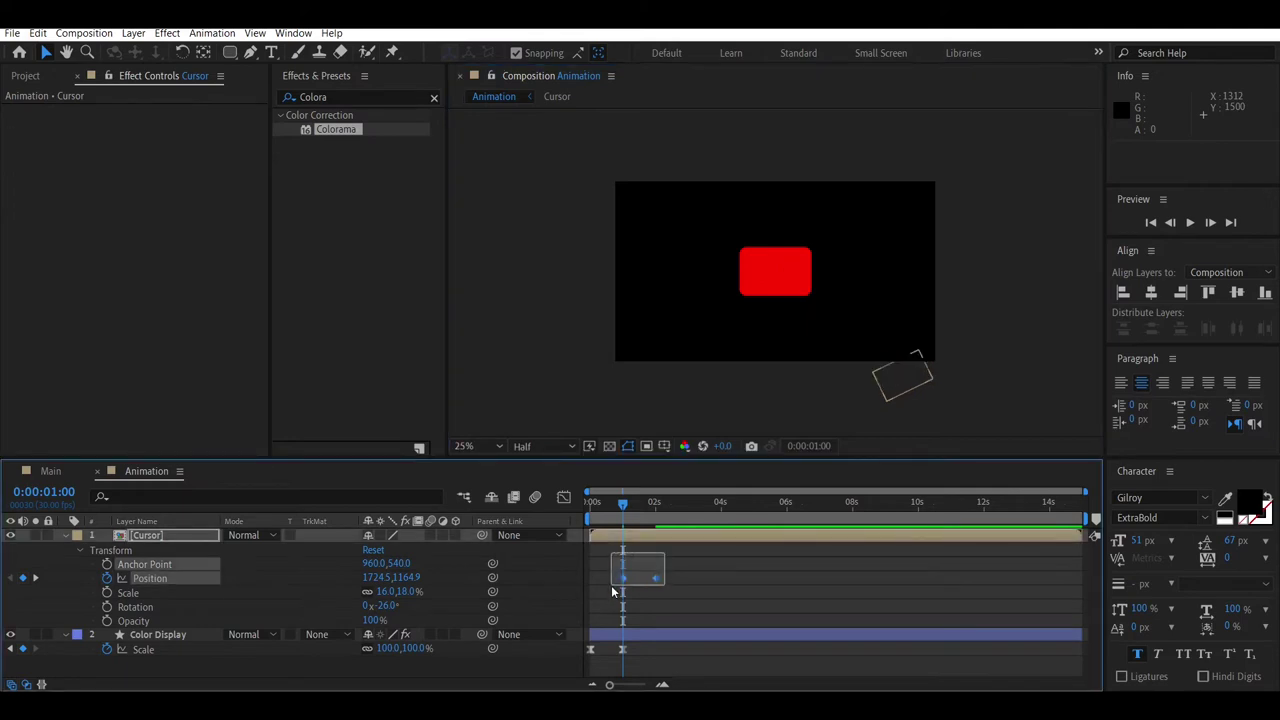
pyautogui.click(563, 497)
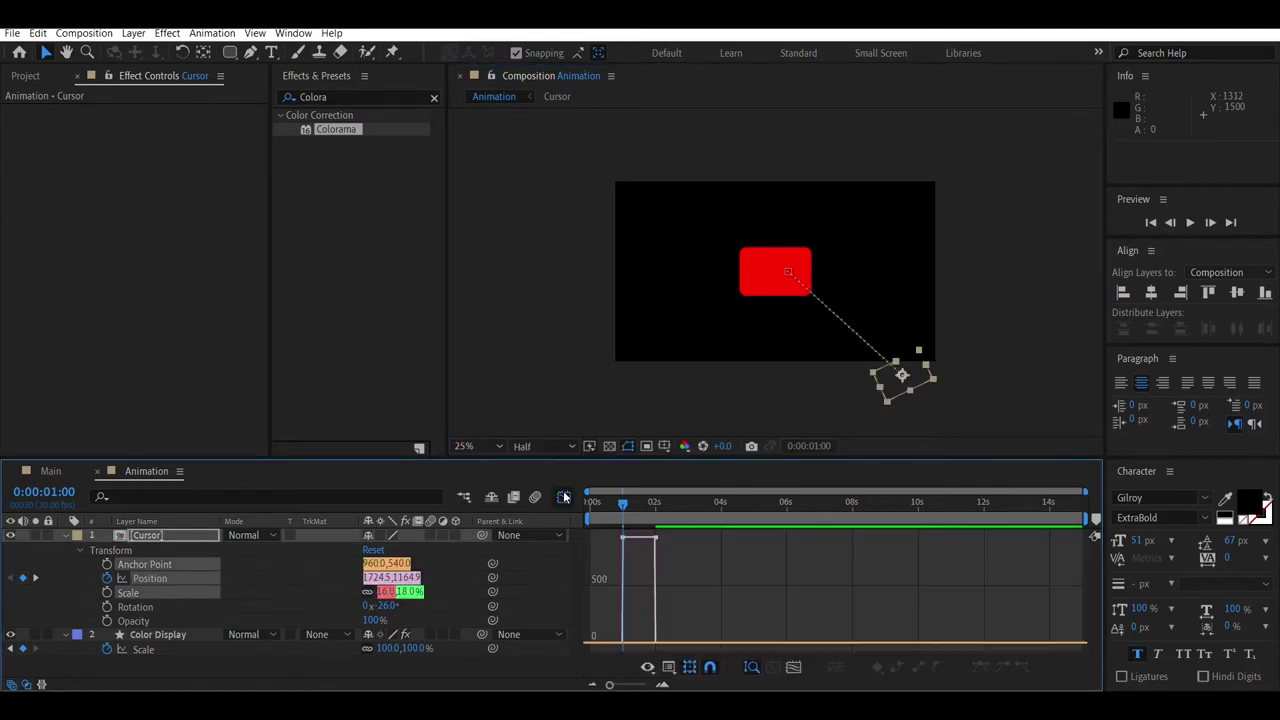
pyautogui.click(562, 498)
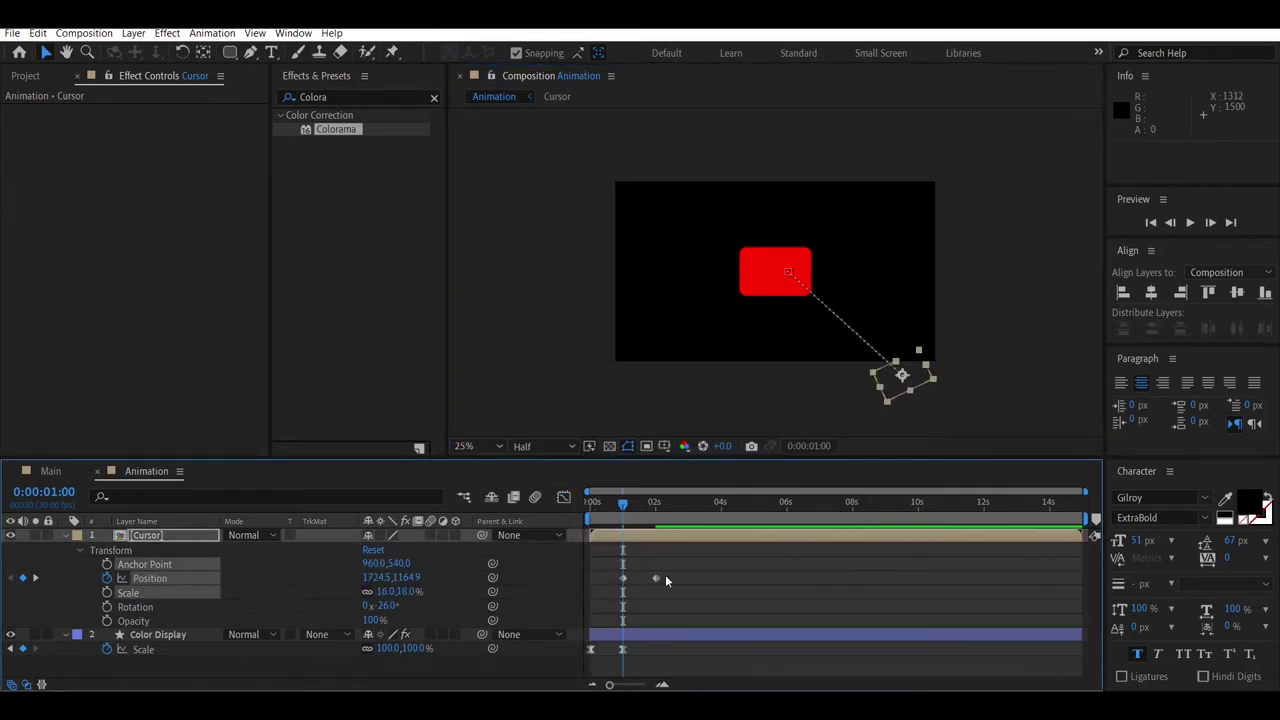
pyautogui.click(656, 578)
pyautogui.rightClick(651, 576)
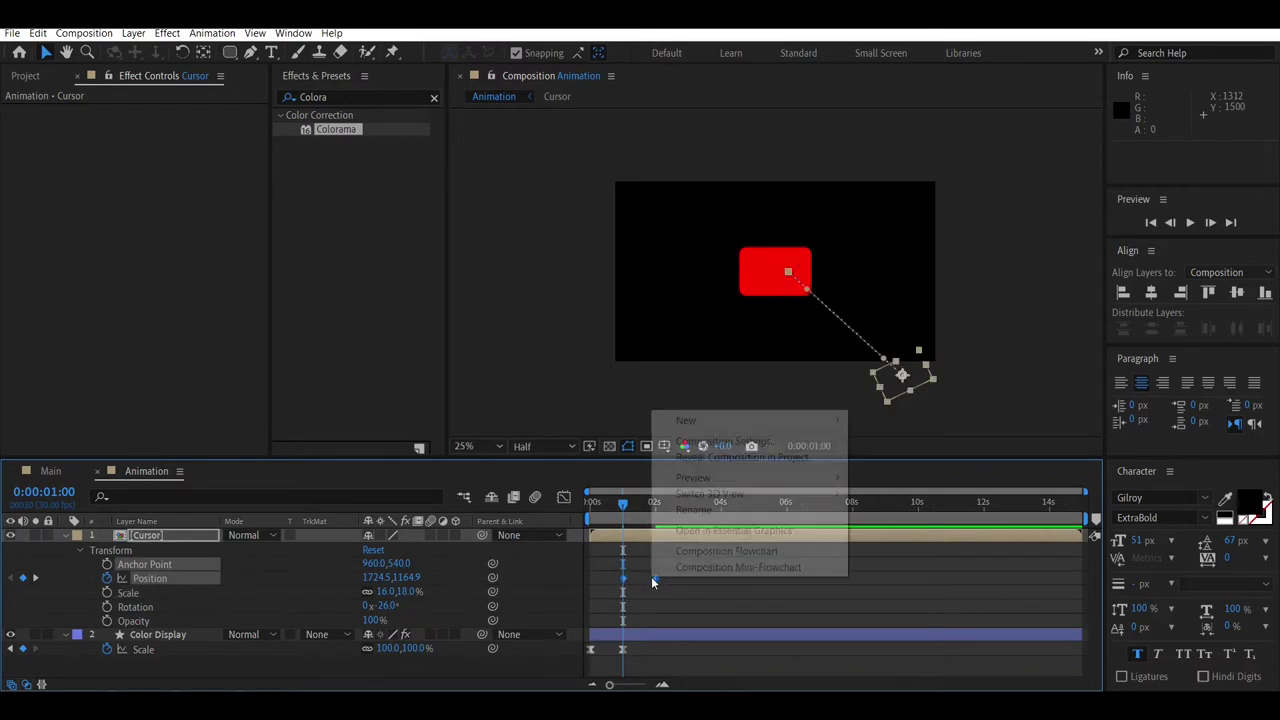
pyautogui.click(705, 567)
pyautogui.click(814, 562)
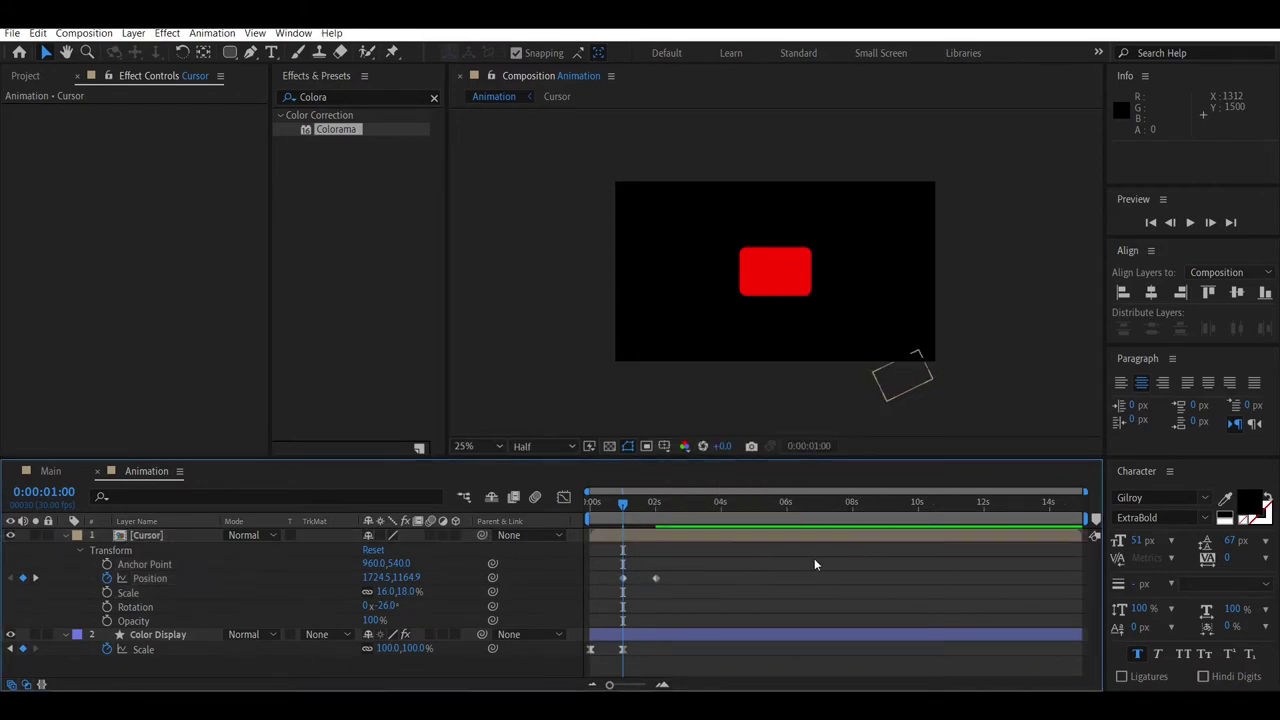
# Step: Apply Easy Ease to the Cursor's Position keyframes
pyautogui.click(652, 576)
pyautogui.rightClick(657, 578)
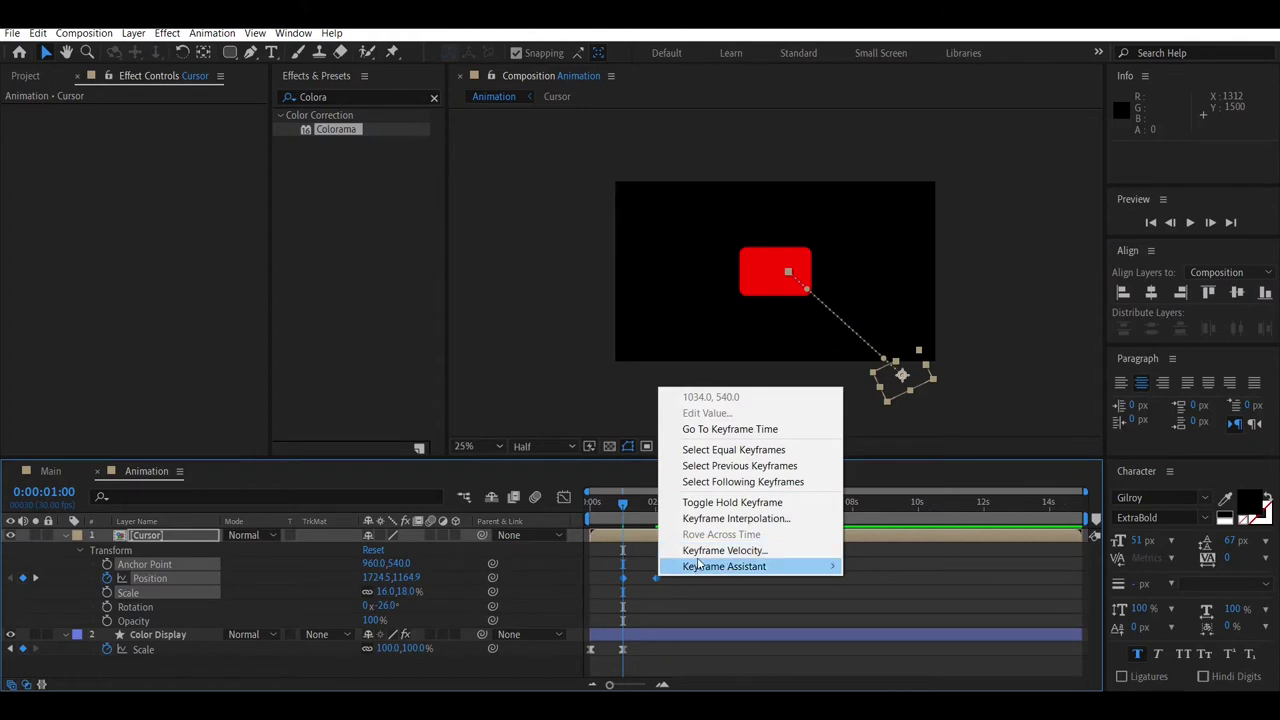
pyautogui.moveTo(780, 566)
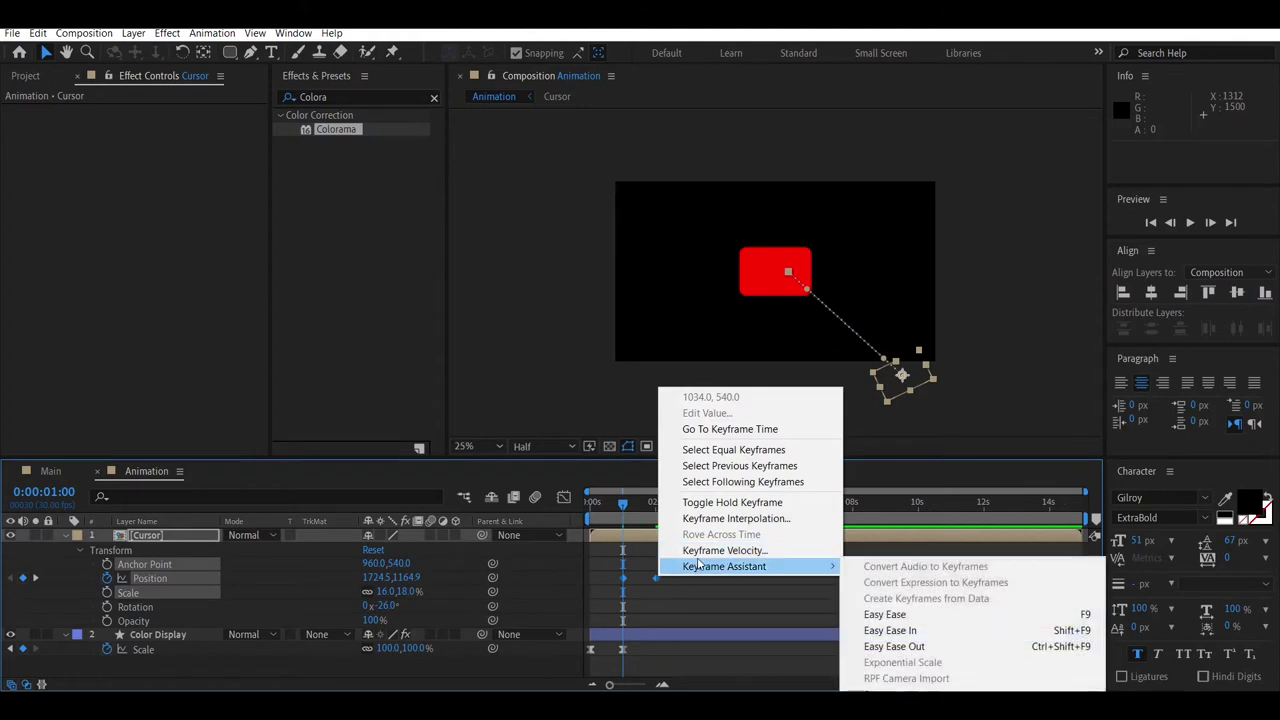
pyautogui.click(940, 616)
# Step: In the speed graph, stretch the two ease influences to about 93% and 100%
pyautogui.click(563, 497)
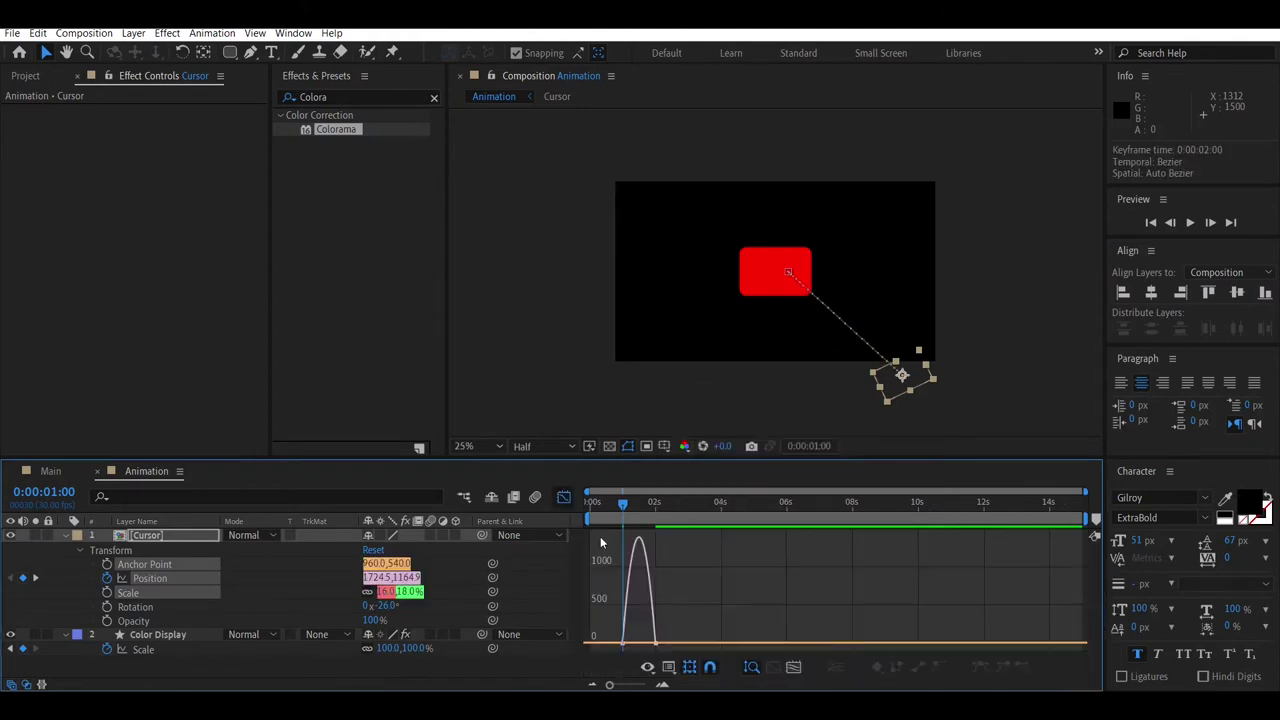
pyautogui.click(772, 667)
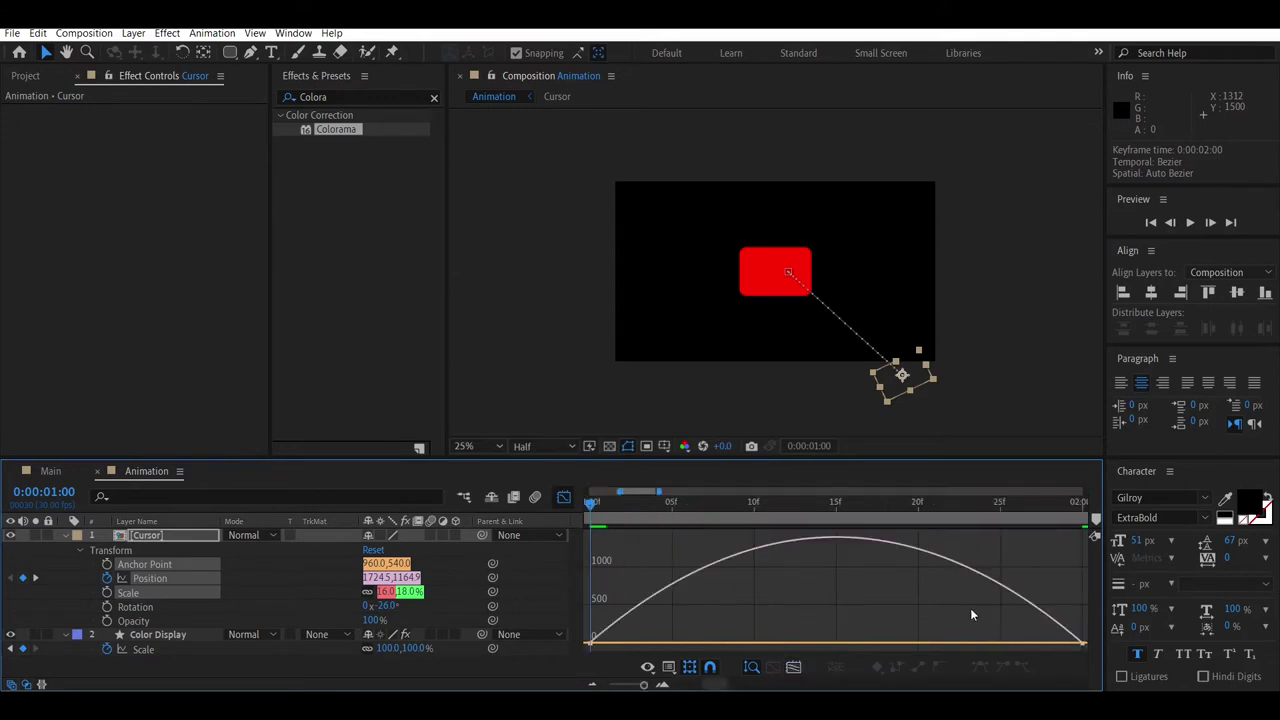
pyautogui.moveTo(770, 648); pyautogui.dragTo(588, 515)
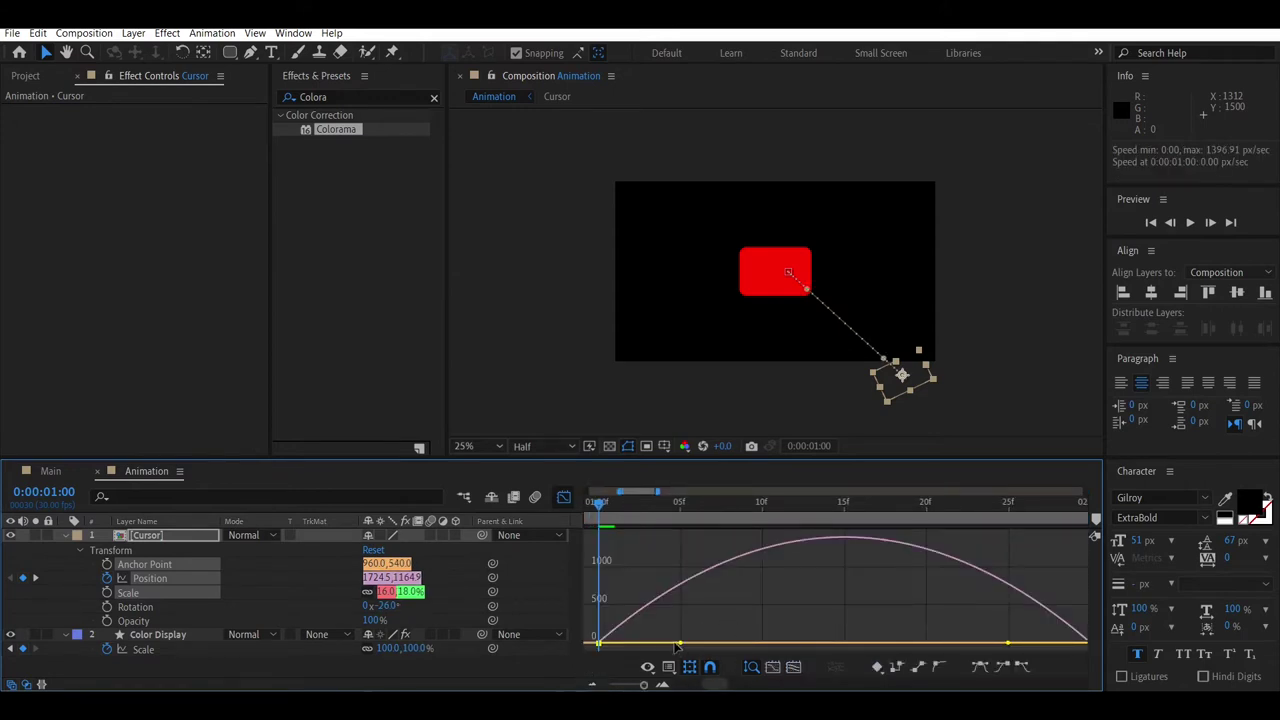
pyautogui.moveTo(681, 645)
pyautogui.mouseDown()
pyautogui.moveTo(826, 648)
pyautogui.moveTo(808, 644)
pyautogui.mouseUp()
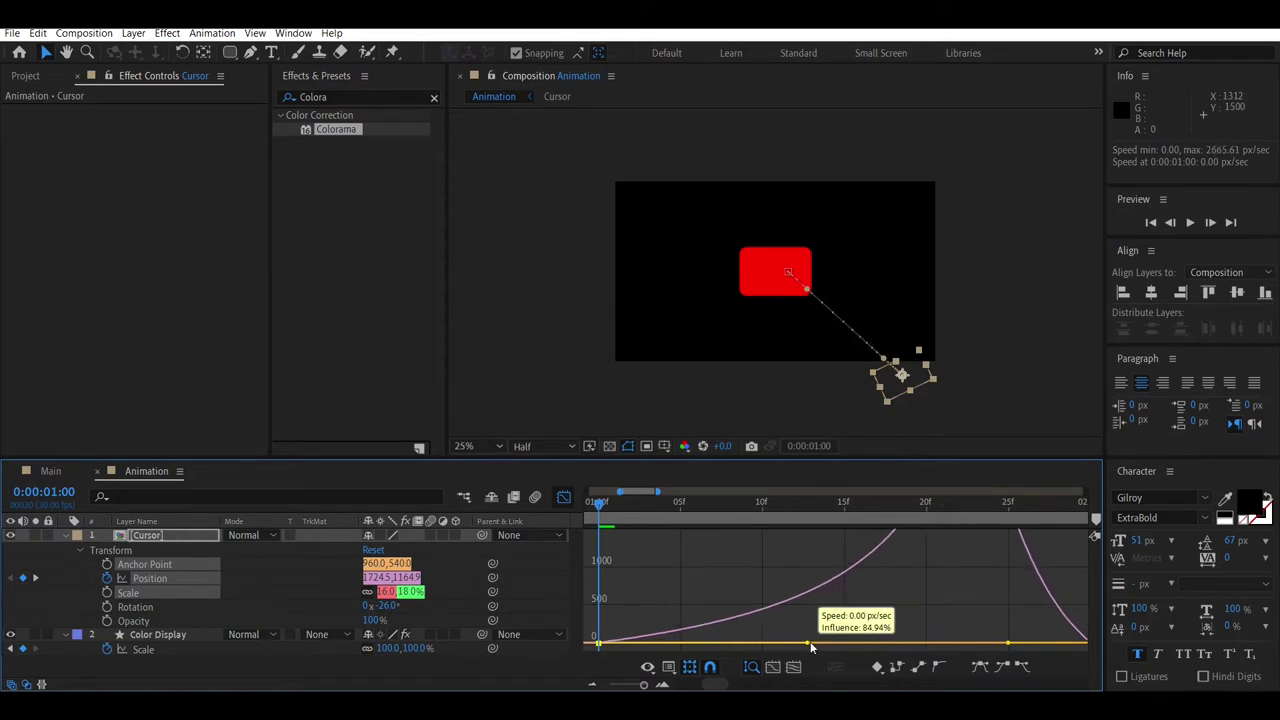
pyautogui.moveTo(1008, 648)
pyautogui.mouseDown()
pyautogui.moveTo(834, 656)
pyautogui.moveTo(843, 647)
pyautogui.mouseUp()
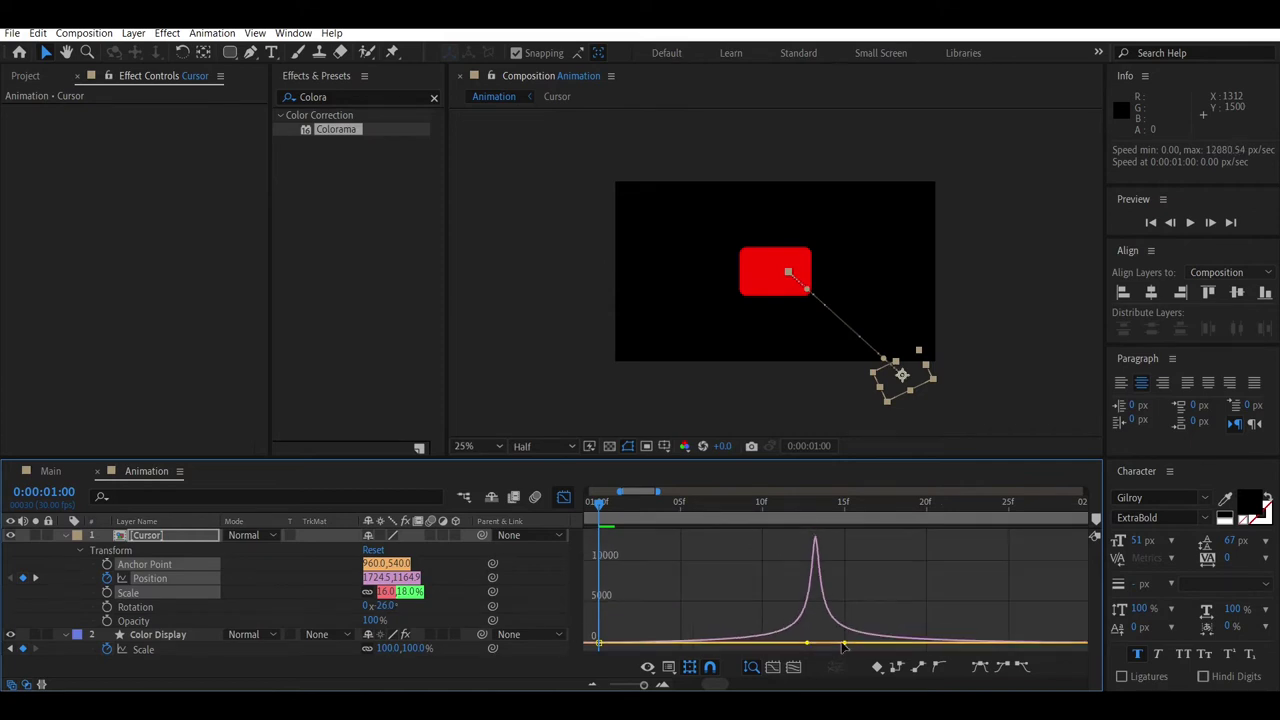
pyautogui.click(562, 500)
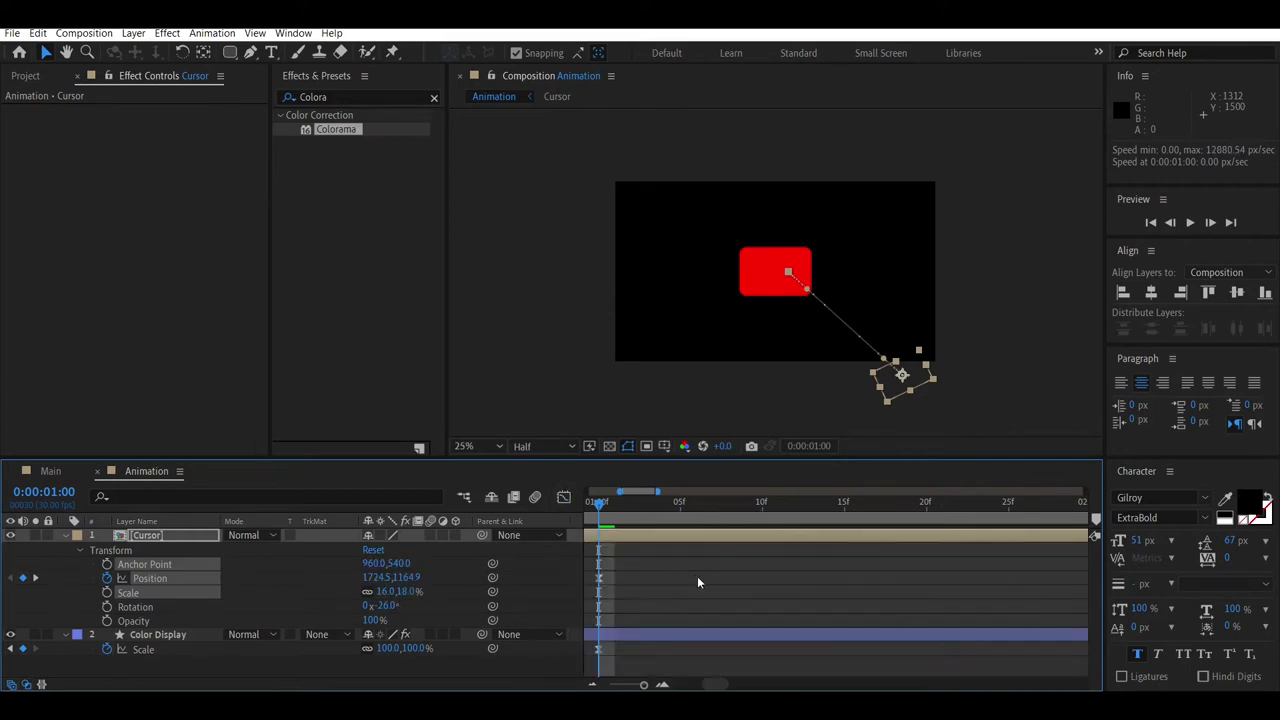
# Step: Show the full 15-second timeline, collapse the layer properties, and preview from the start
pyautogui.press(';')
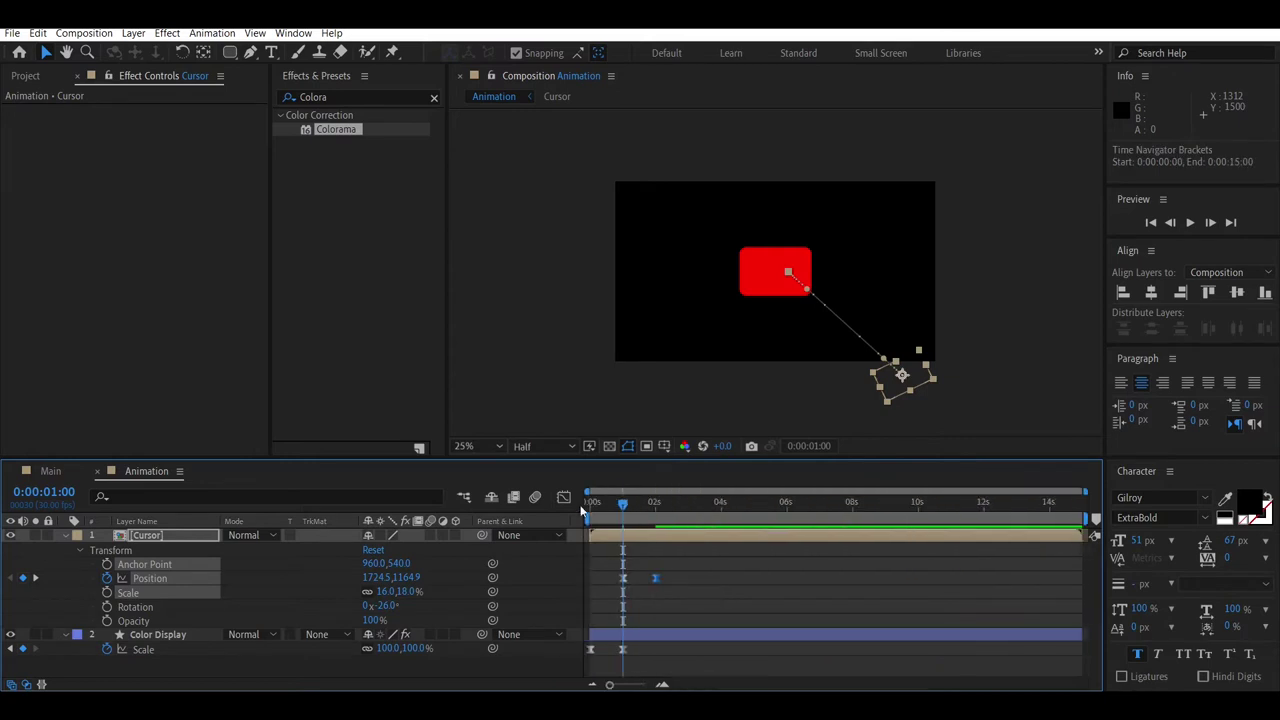
pyautogui.click(65, 536)
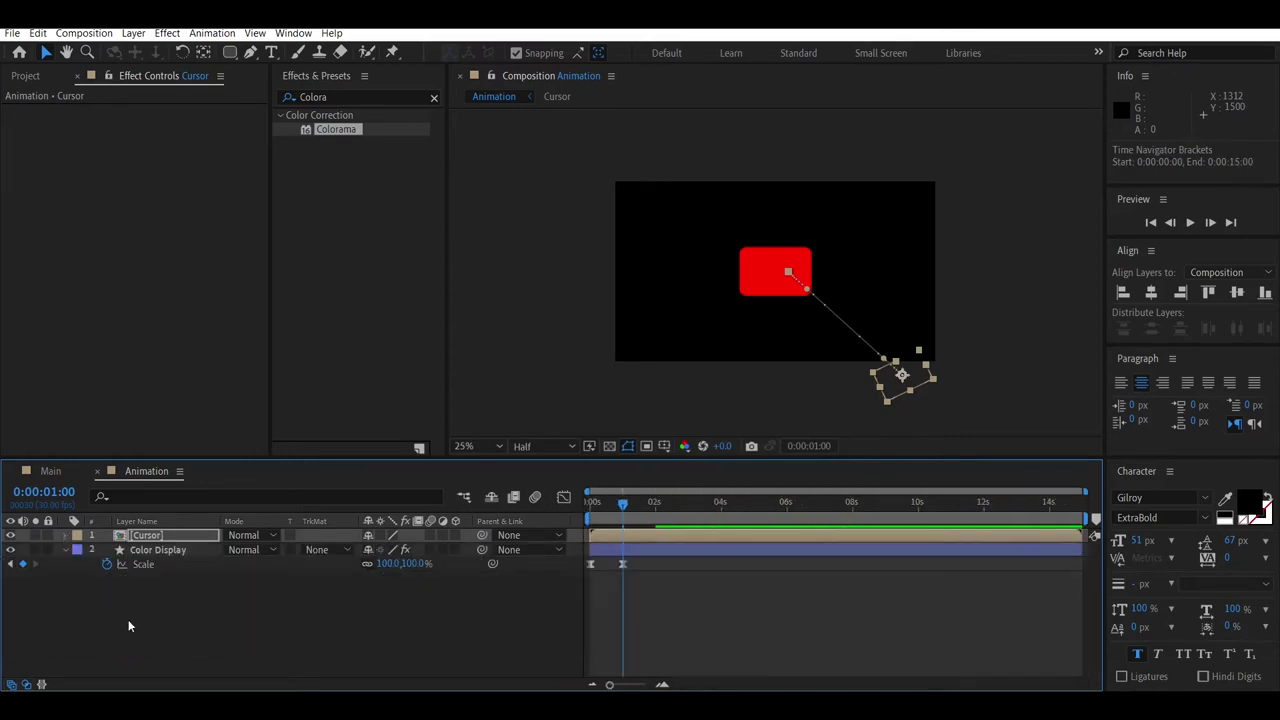
pyautogui.click(128, 619)
pyautogui.click(64, 551)
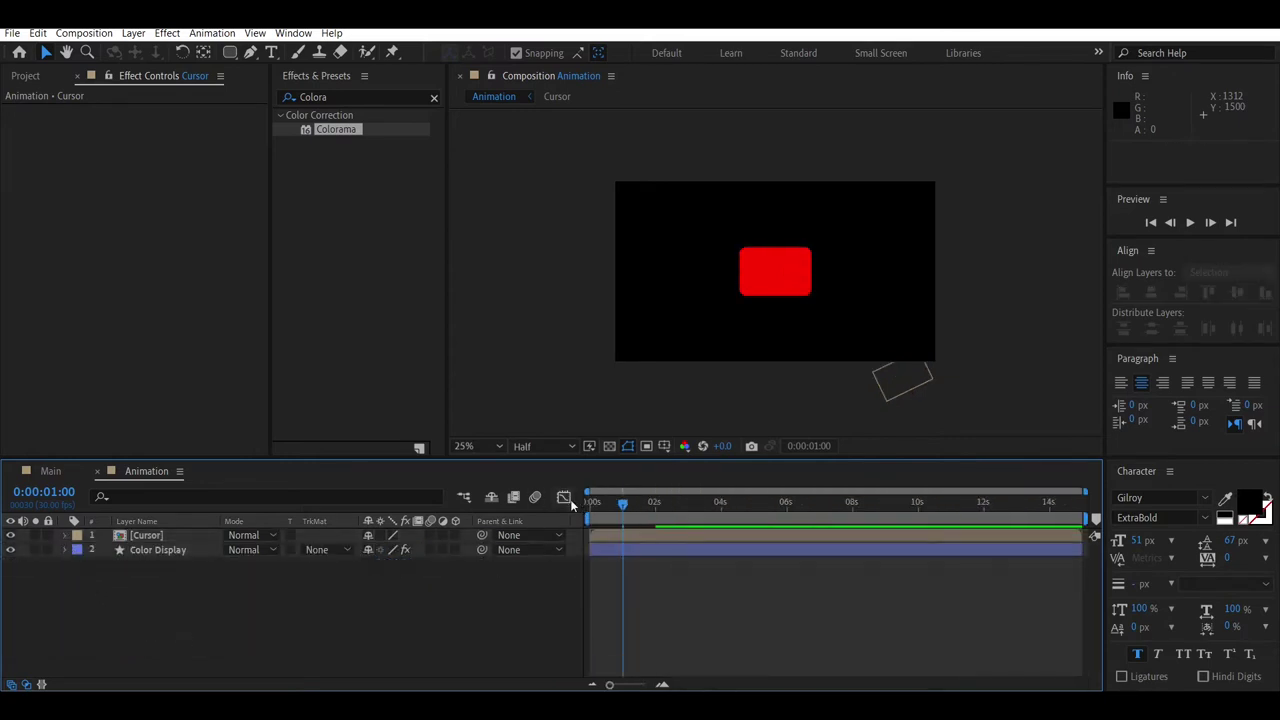
pyautogui.press('Home')
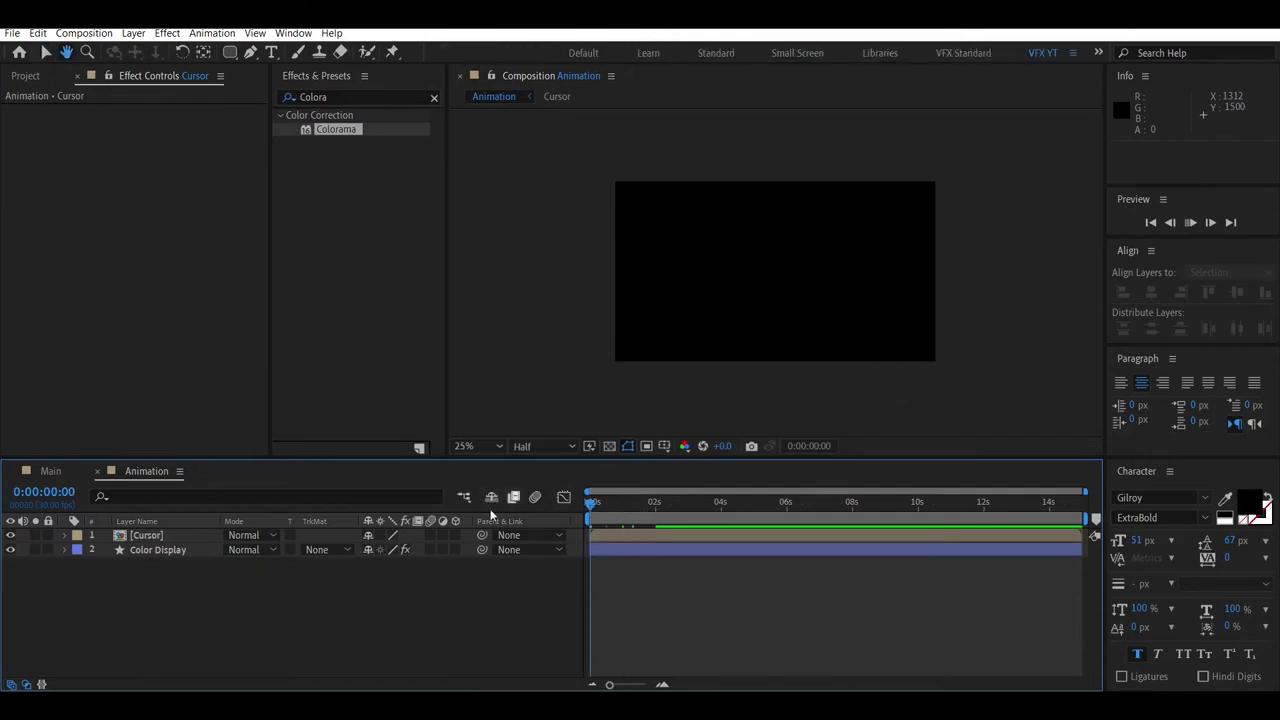
pyautogui.press('space')
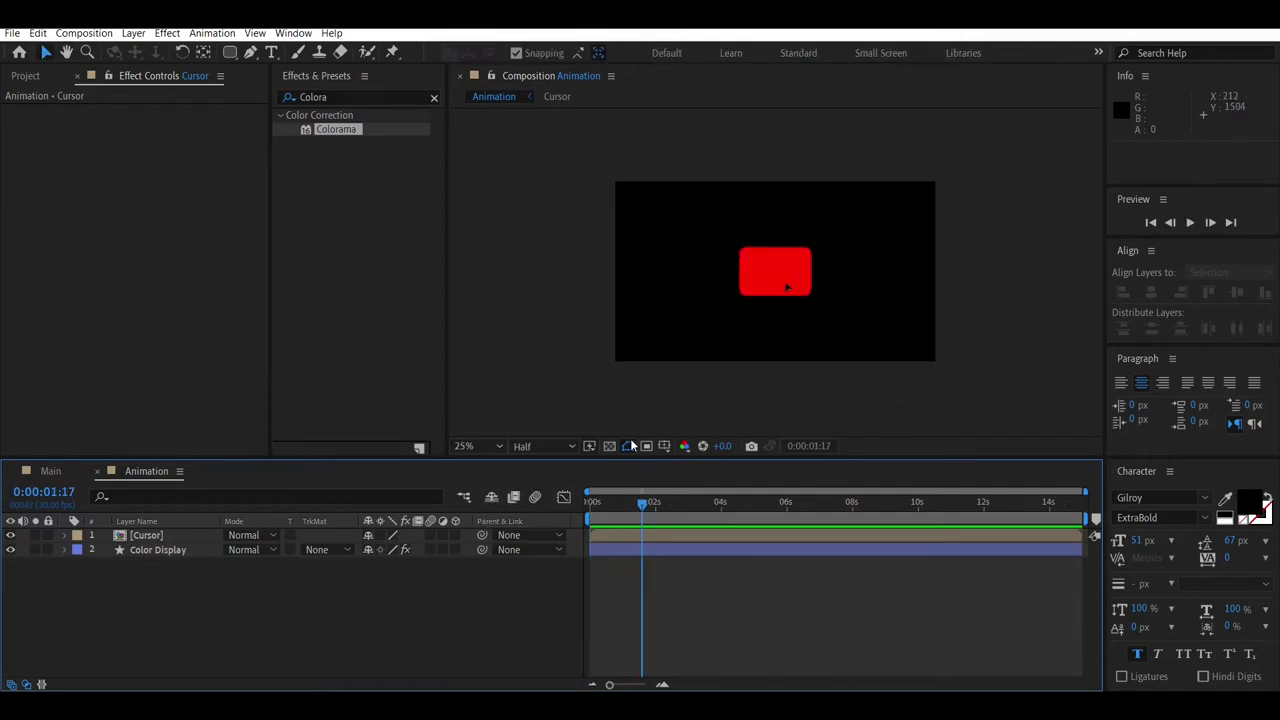
# Step: Turn on the transparency grid, set magnification to Fit, and replay the preview
pyautogui.click(611, 447)
pyautogui.click(633, 540)
pyautogui.press('Home')
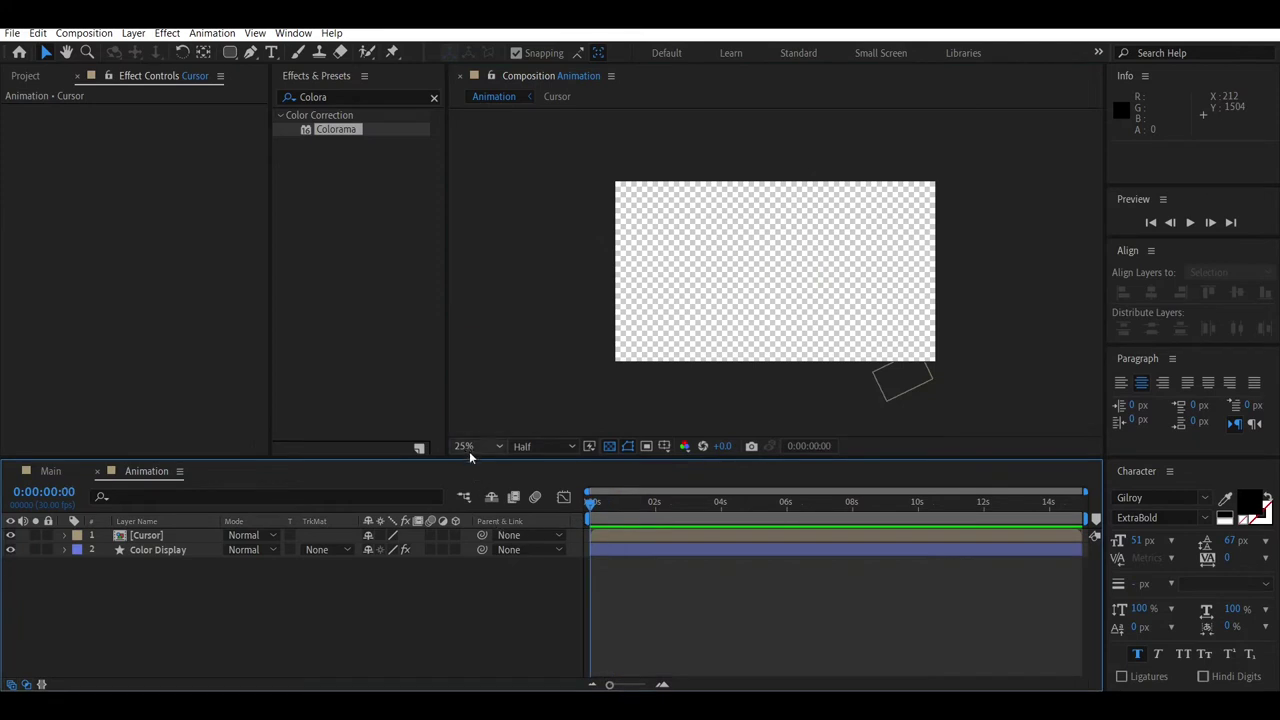
pyautogui.click(470, 446)
pyautogui.click(486, 152)
pyautogui.press('space')
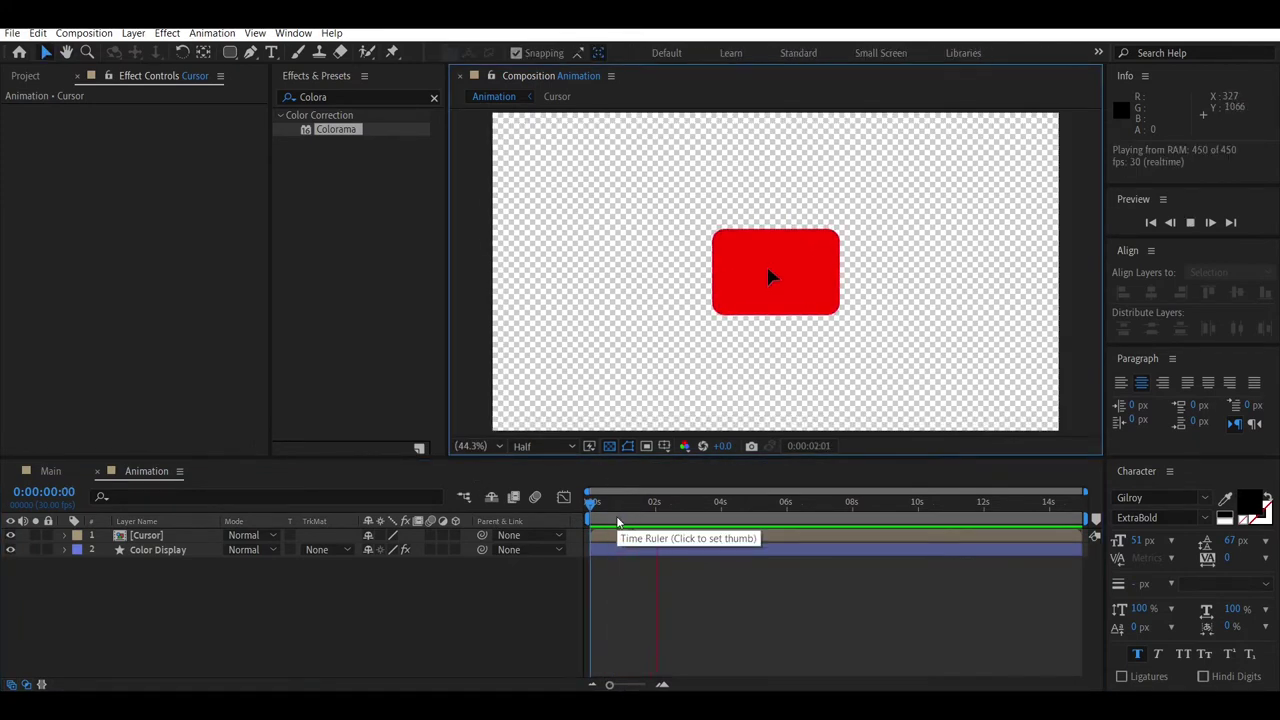
pyautogui.press('space')
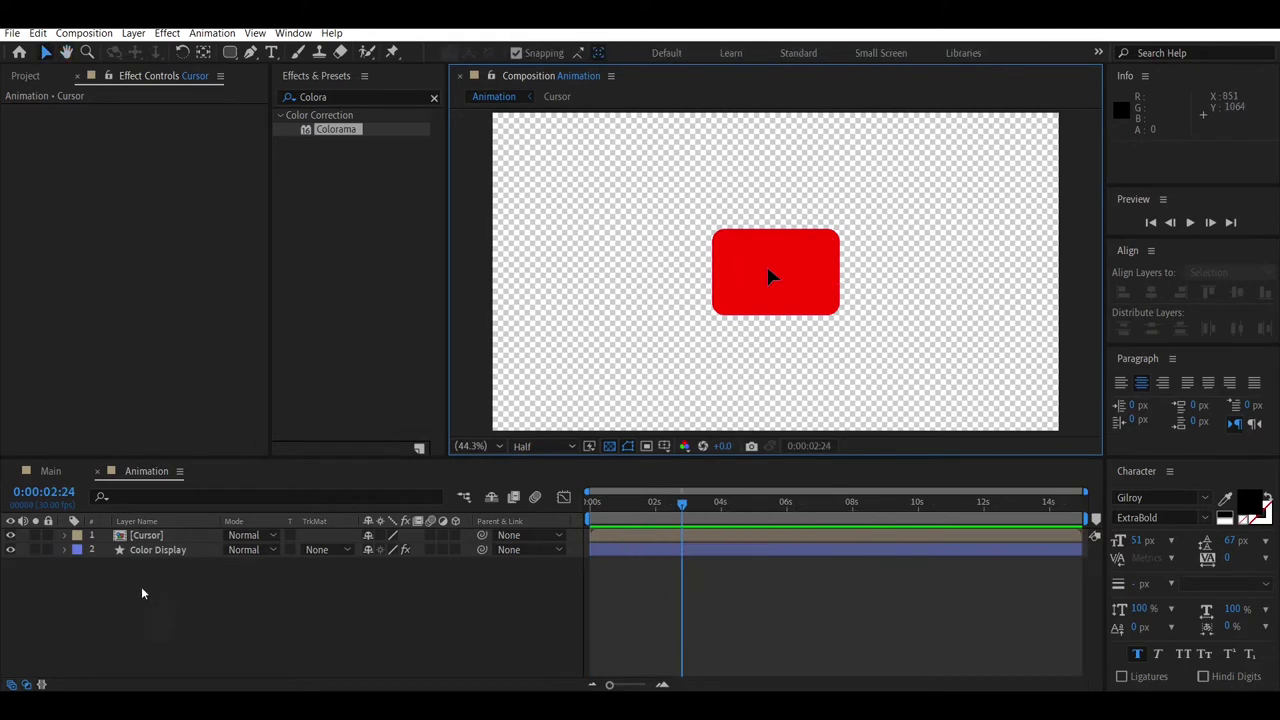
pyautogui.click(175, 551)
# Step: Add Color Display Scale keyframes at 0:00:01:10 (100%) and a few frames later (95%)
pyautogui.press('s')
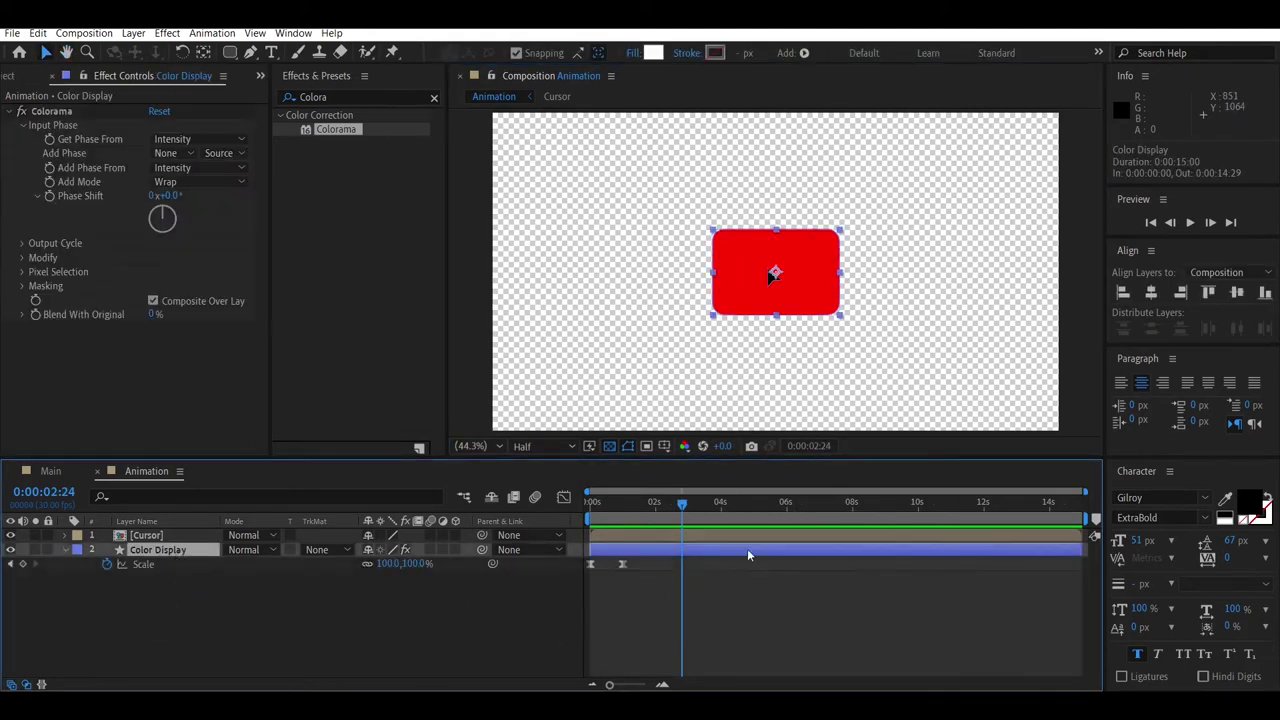
pyautogui.moveTo(679, 496); pyautogui.dragTo(622, 497)
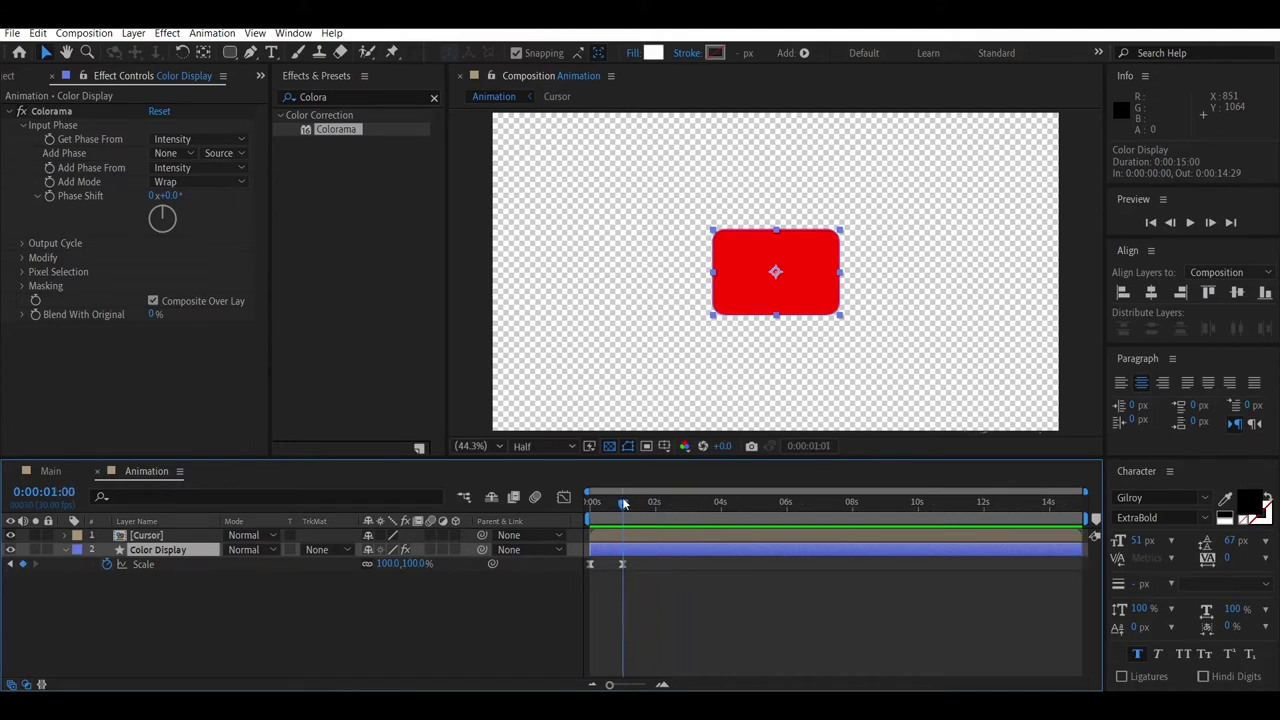
pyautogui.press('pagedown')
pyautogui.press('pagedown')
pyautogui.press('pagedown')
pyautogui.press('pagedown')
pyautogui.press('pagedown')
pyautogui.press('pagedown')
pyautogui.press('pagedown')
pyautogui.press('pagedown')
pyautogui.press('pagedown')
pyautogui.press('pagedown')
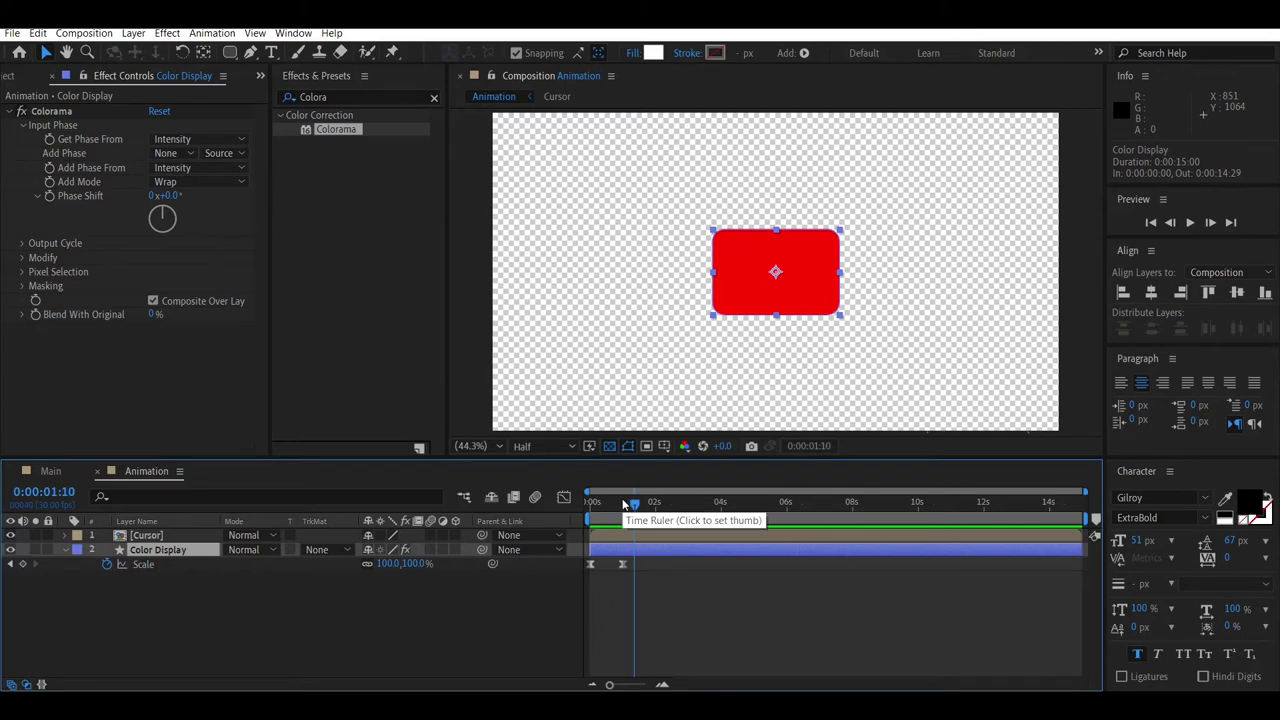
pyautogui.click(22, 564)
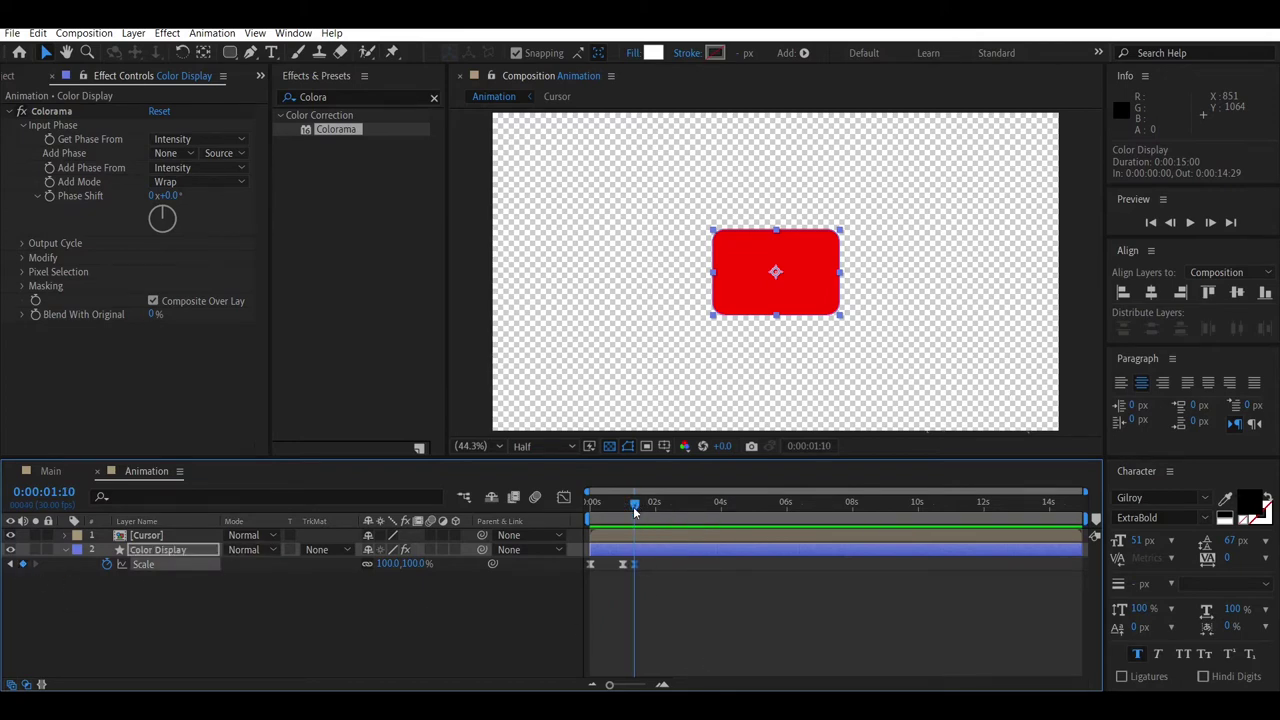
pyautogui.moveTo(635, 507); pyautogui.dragTo(636, 510)
pyautogui.click(411, 563)
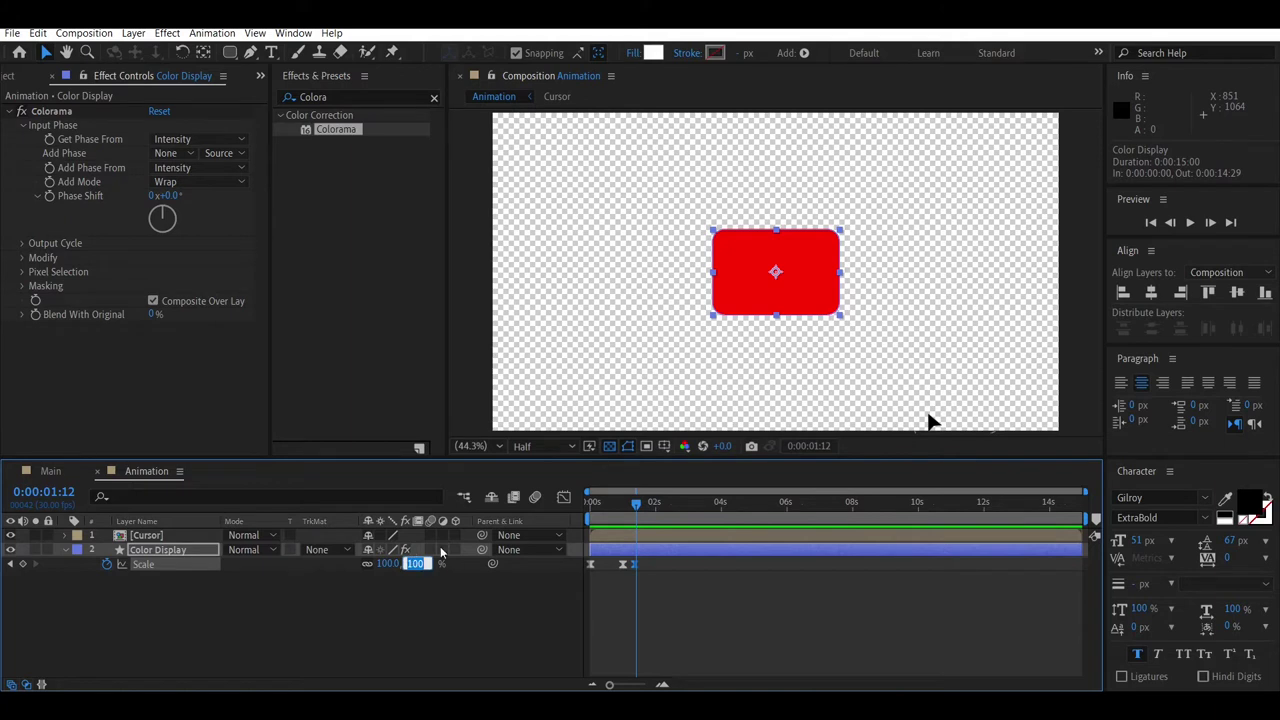
pyautogui.write('95')
pyautogui.press('Return')
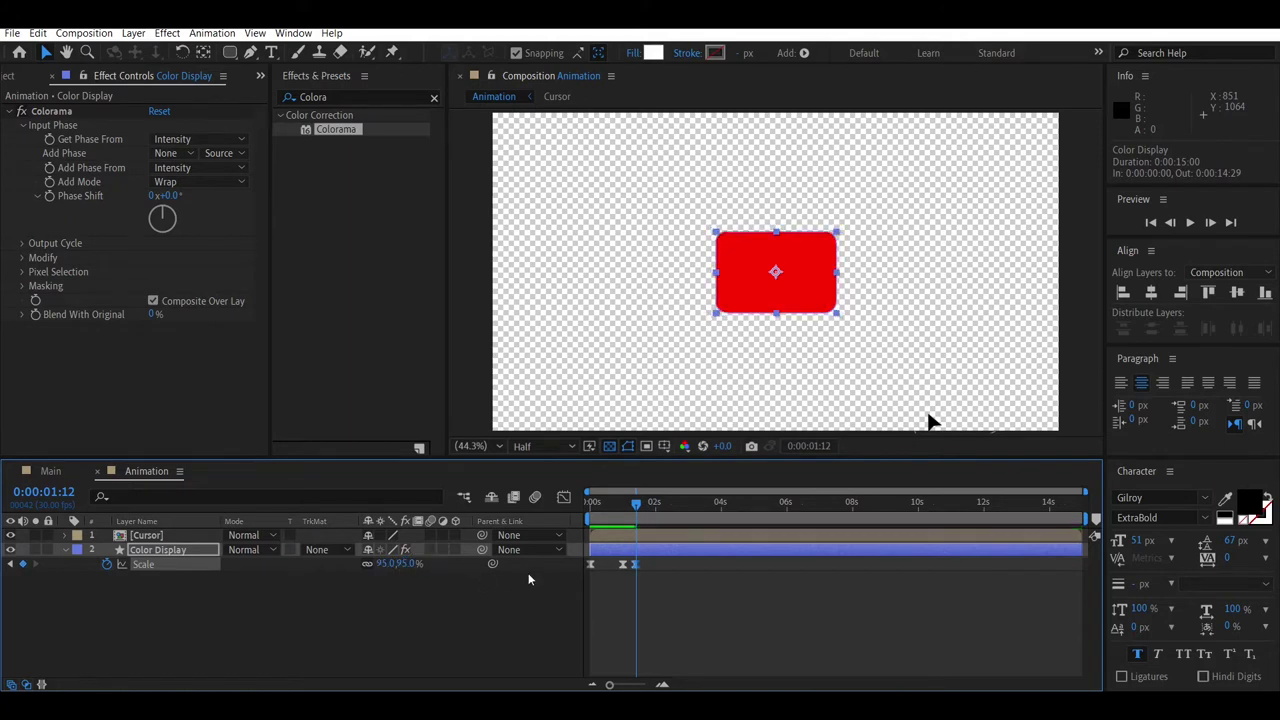
# Step: Add a 100% Scale keyframe at 0:00:01:15 and preview from 0:00:01:08
pyautogui.press('pagedown')
pyautogui.press('pagedown')
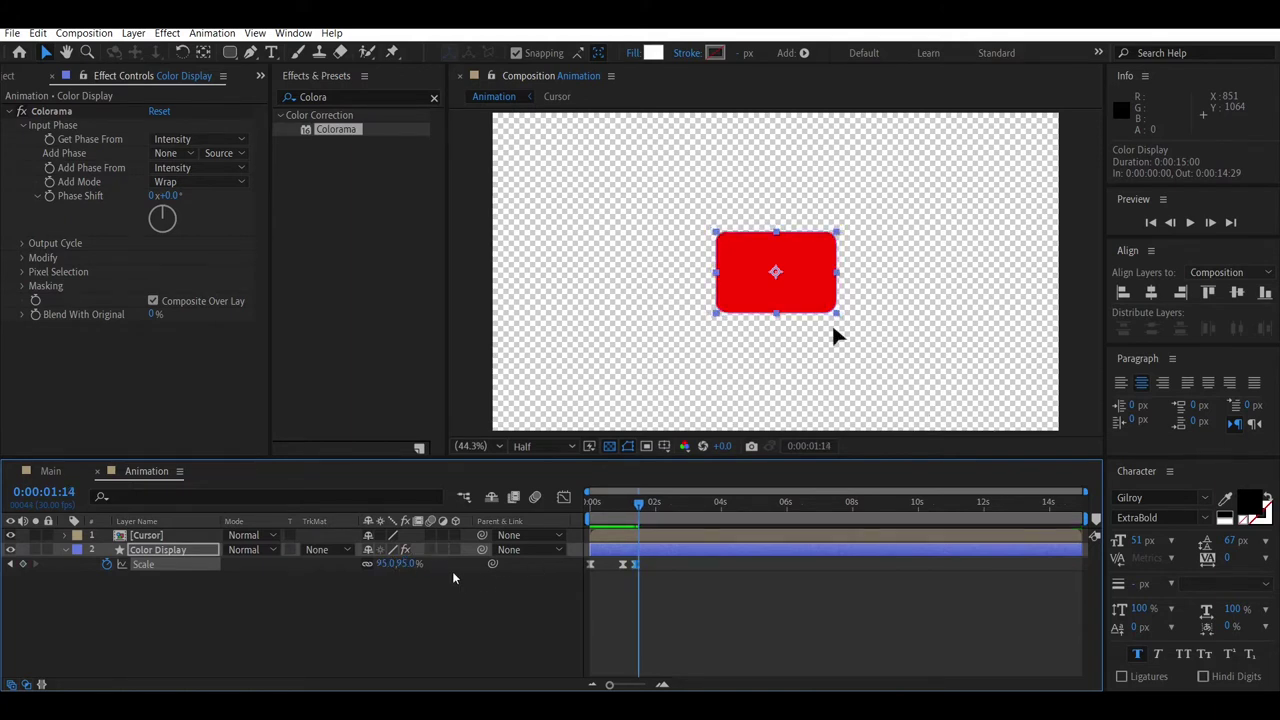
pyautogui.press('pagedown')
pyautogui.click(408, 564)
pyautogui.press('Return')
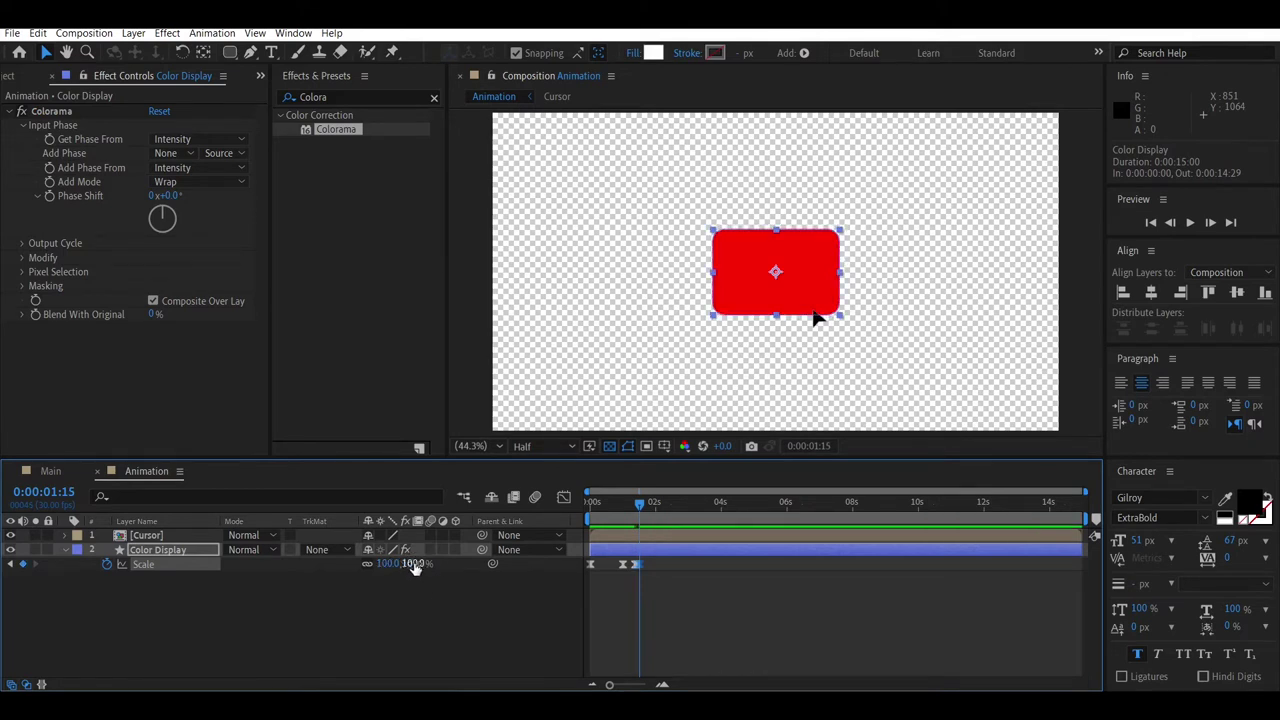
pyautogui.moveTo(634, 508); pyautogui.dragTo(591, 510)
pyautogui.press('space')
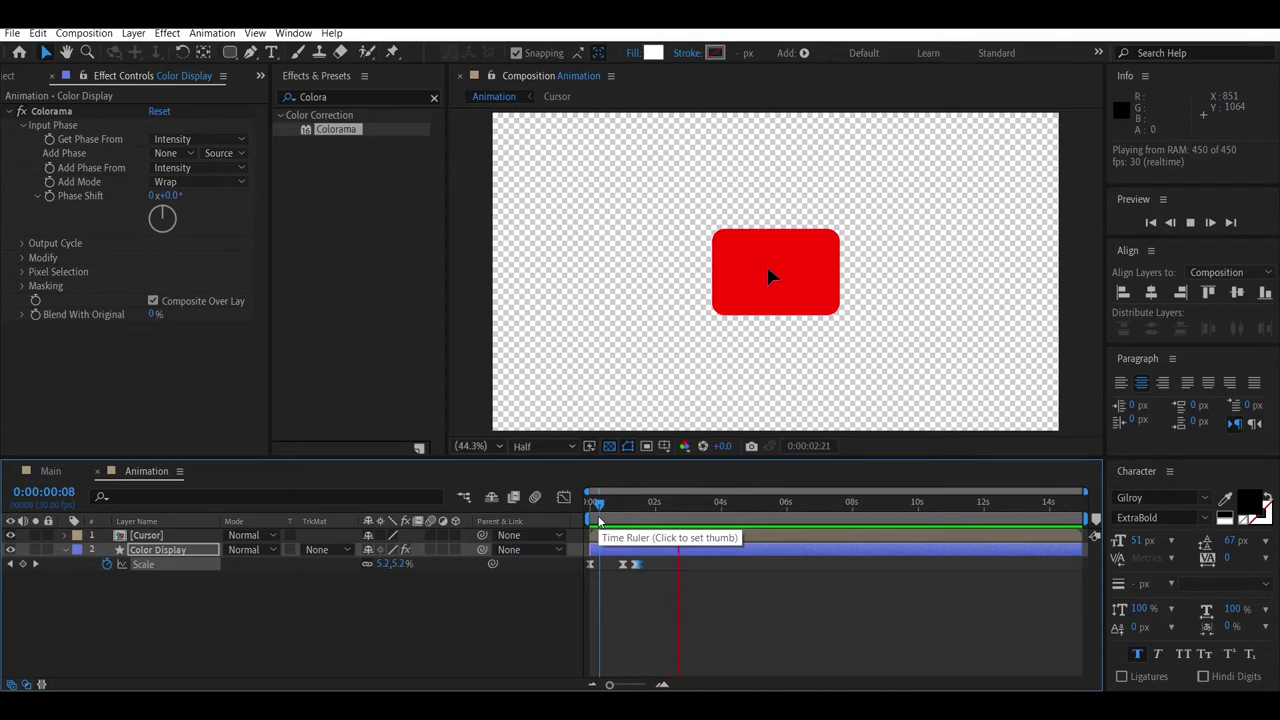
# Step: Nudge the last Scale keyframe later and scrub to 0:00:02:00 to check the timing
pyautogui.press('space')
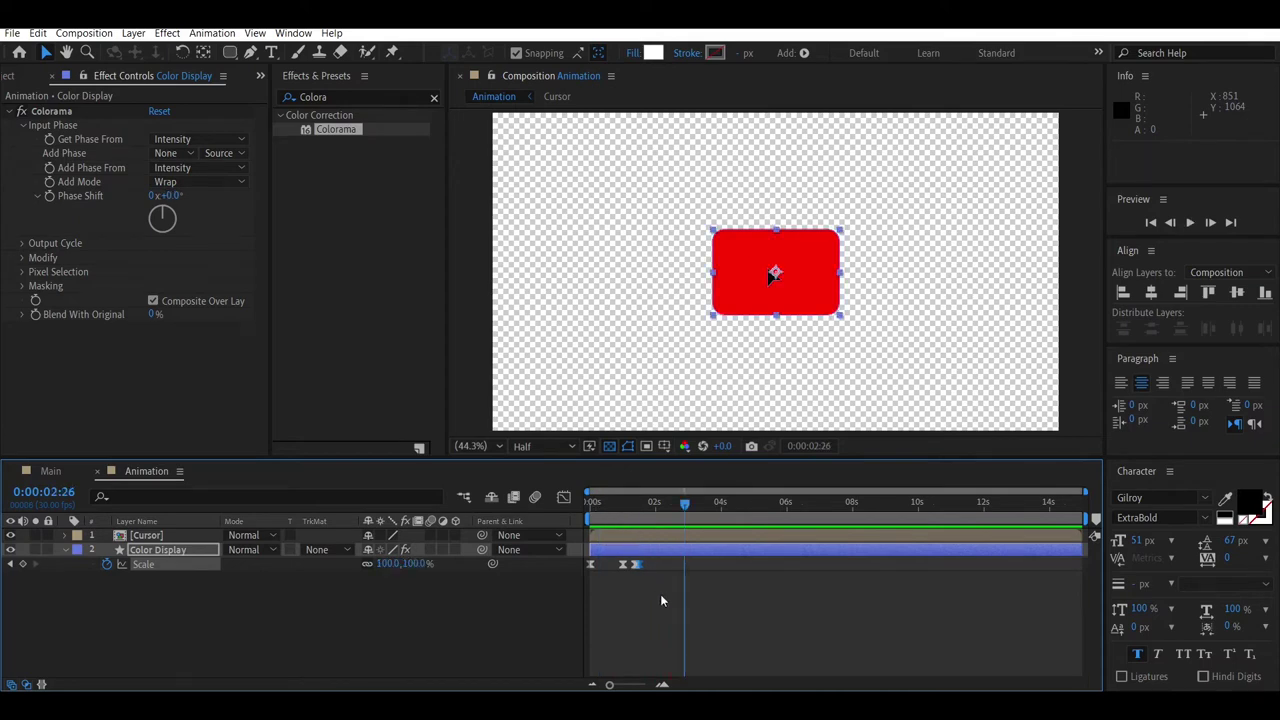
pyautogui.click(658, 597)
pyautogui.click(634, 567)
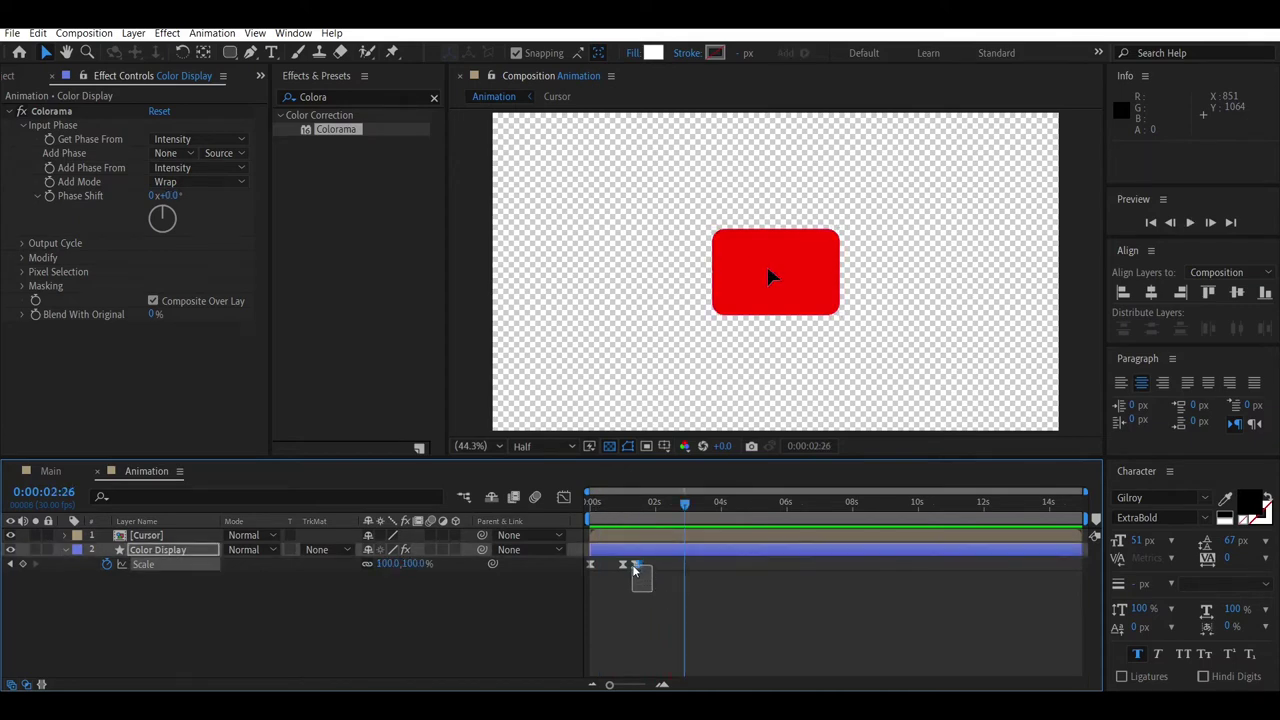
pyautogui.moveTo(638, 566); pyautogui.dragTo(643, 566)
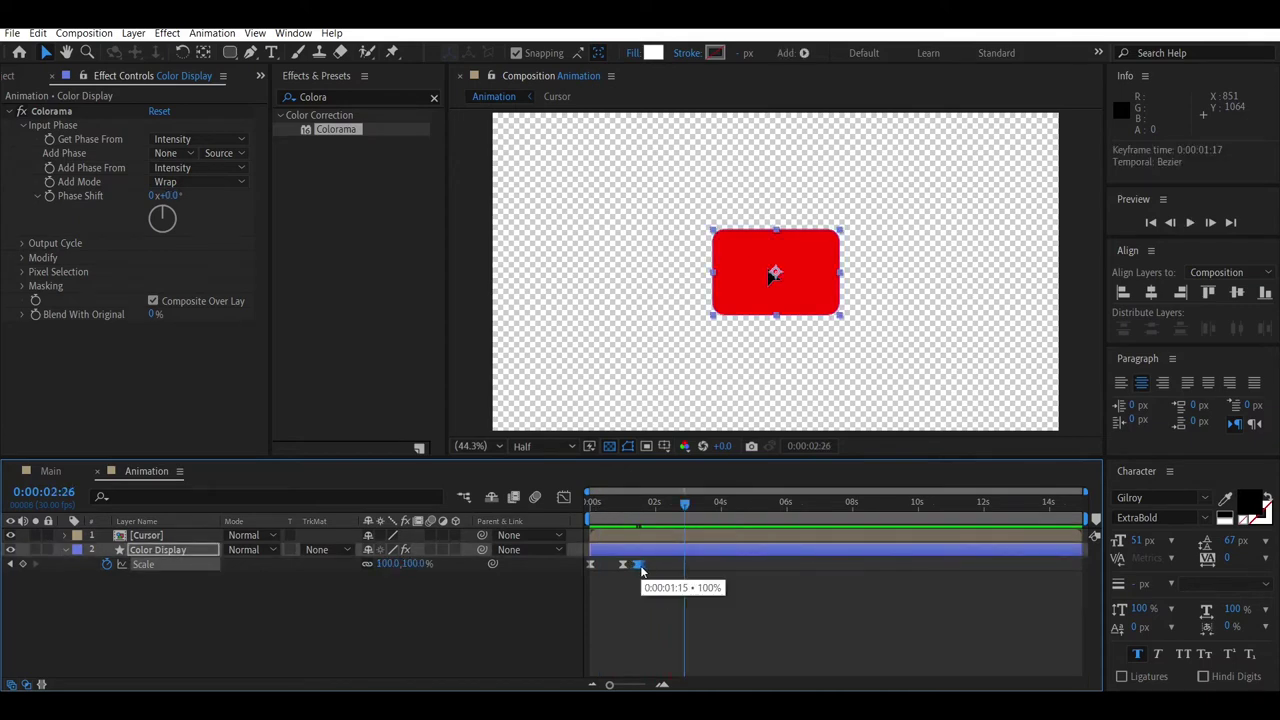
pyautogui.click(634, 510)
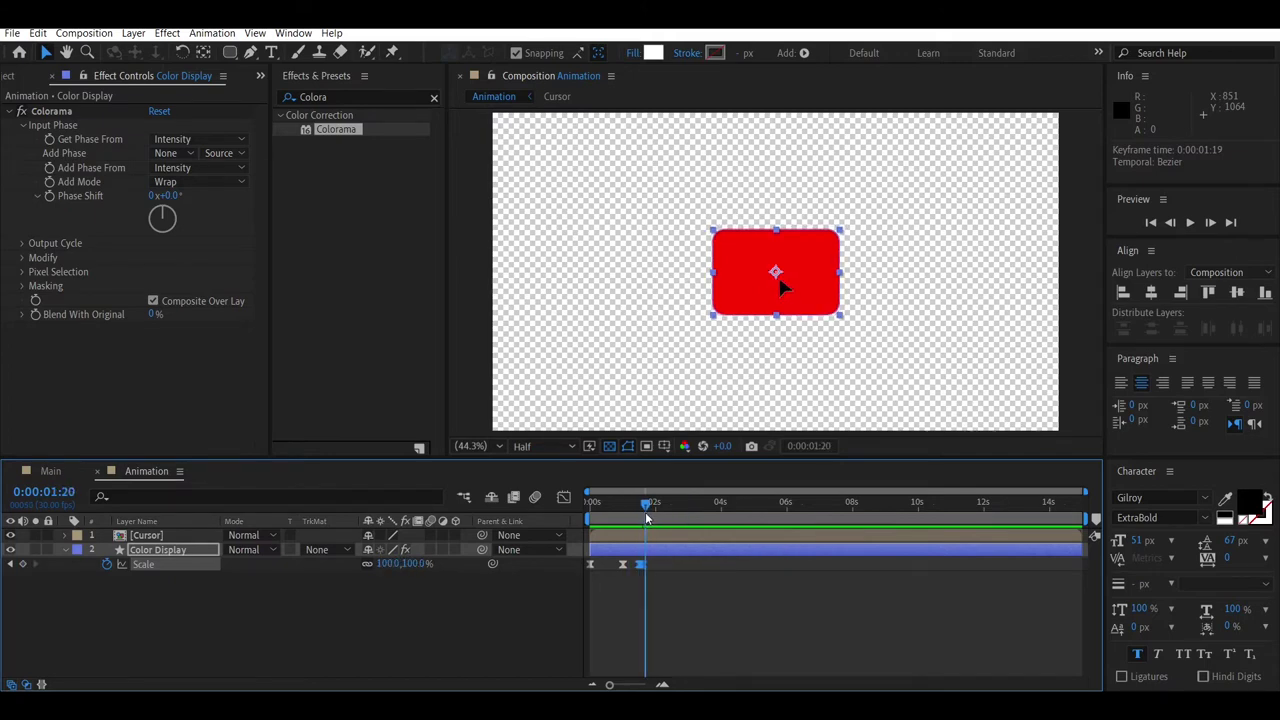
pyautogui.moveTo(635, 512); pyautogui.dragTo(651, 532)
pyautogui.press('pagedown')
pyautogui.press('pagedown')
pyautogui.press('pagedown')
pyautogui.press('pagedown')
pyautogui.press('pagedown')
pyautogui.press('pageup')
# Step: Place the last Scale keyframe at 0:00:02:05 and preview the result
pyautogui.moveTo(641, 568)
pyautogui.mouseDown()
pyautogui.moveTo(674, 576)
pyautogui.moveTo(663, 567)
pyautogui.mouseUp()
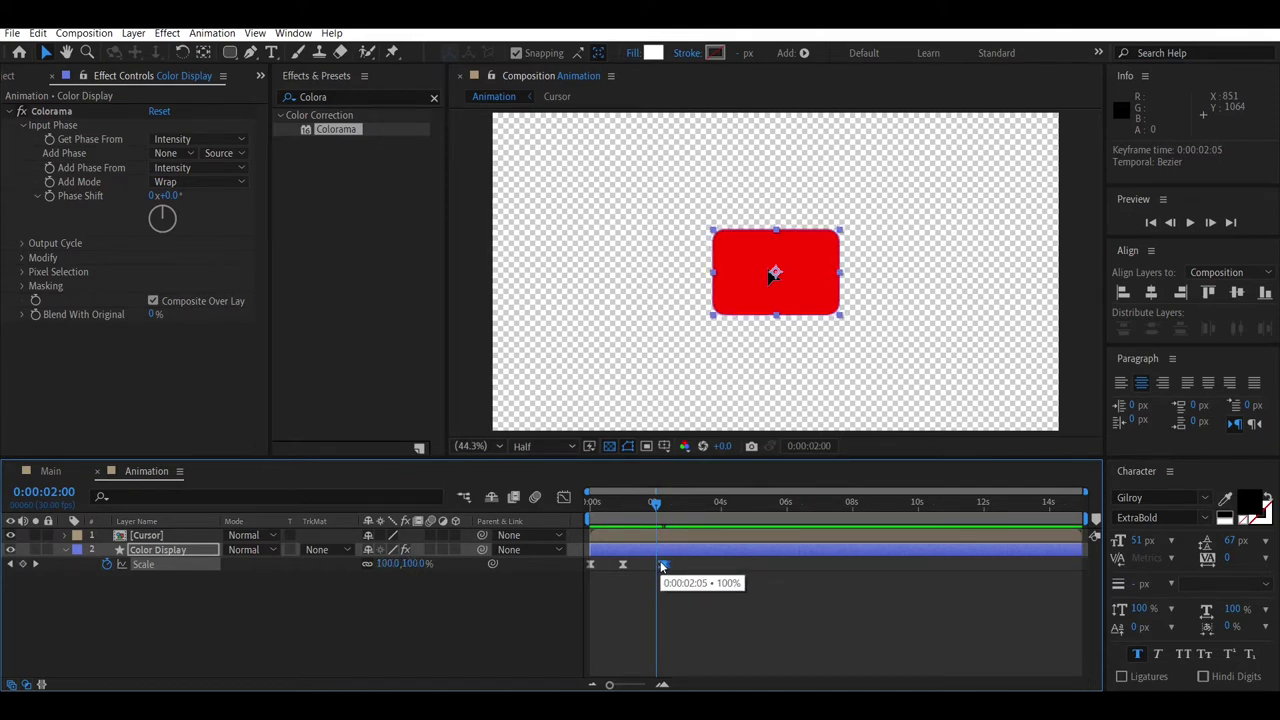
pyautogui.moveTo(663, 567); pyautogui.dragTo(661, 567)
pyautogui.press('space')
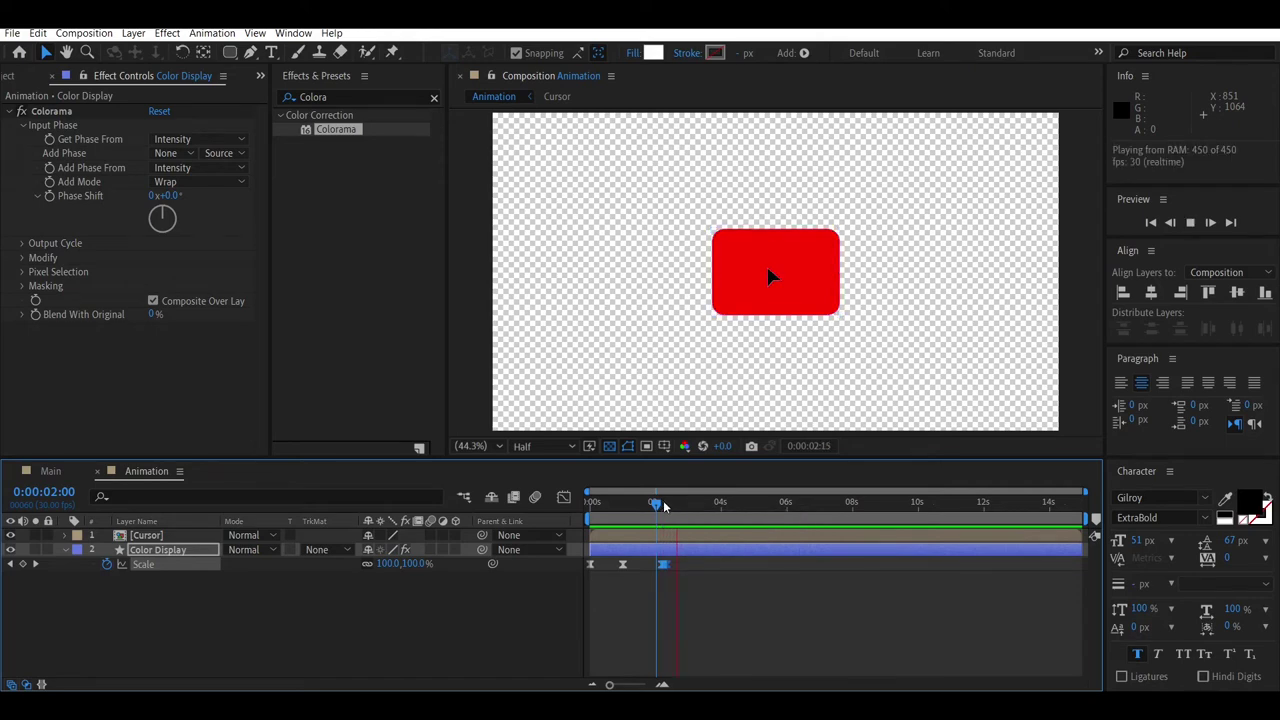
pyautogui.moveTo(663, 505); pyautogui.dragTo(556, 522)
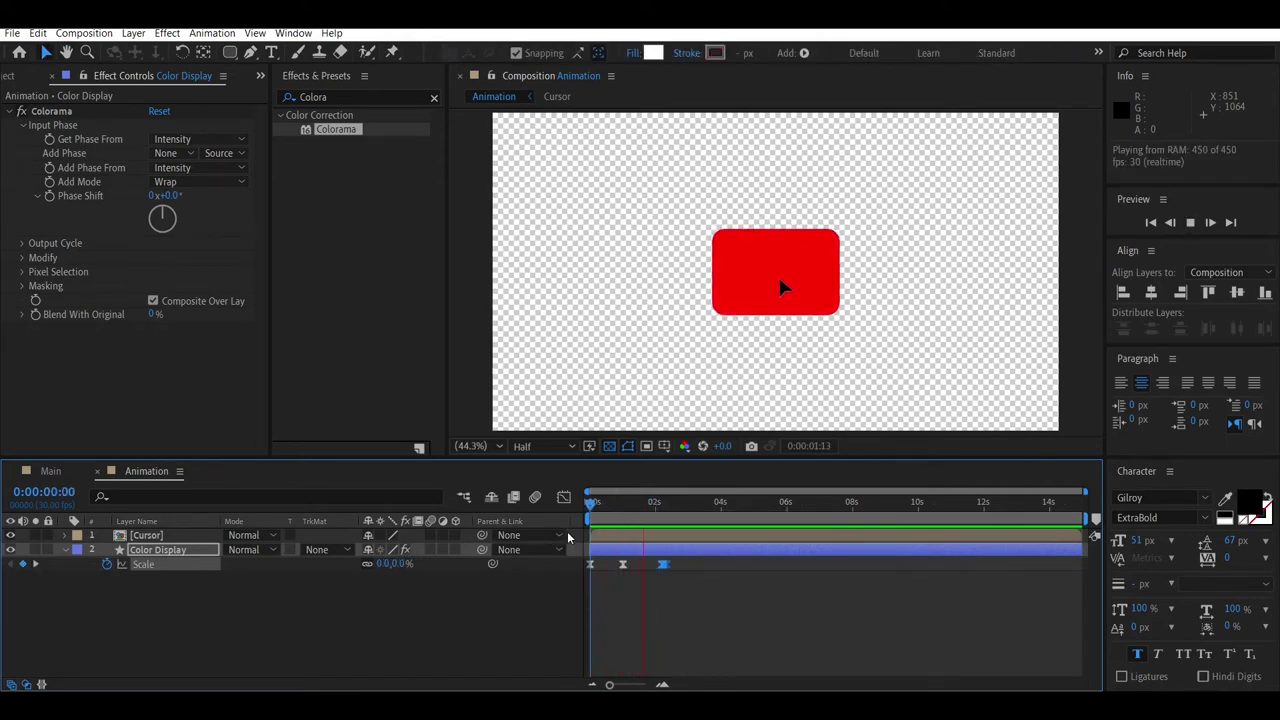
pyautogui.click(658, 503)
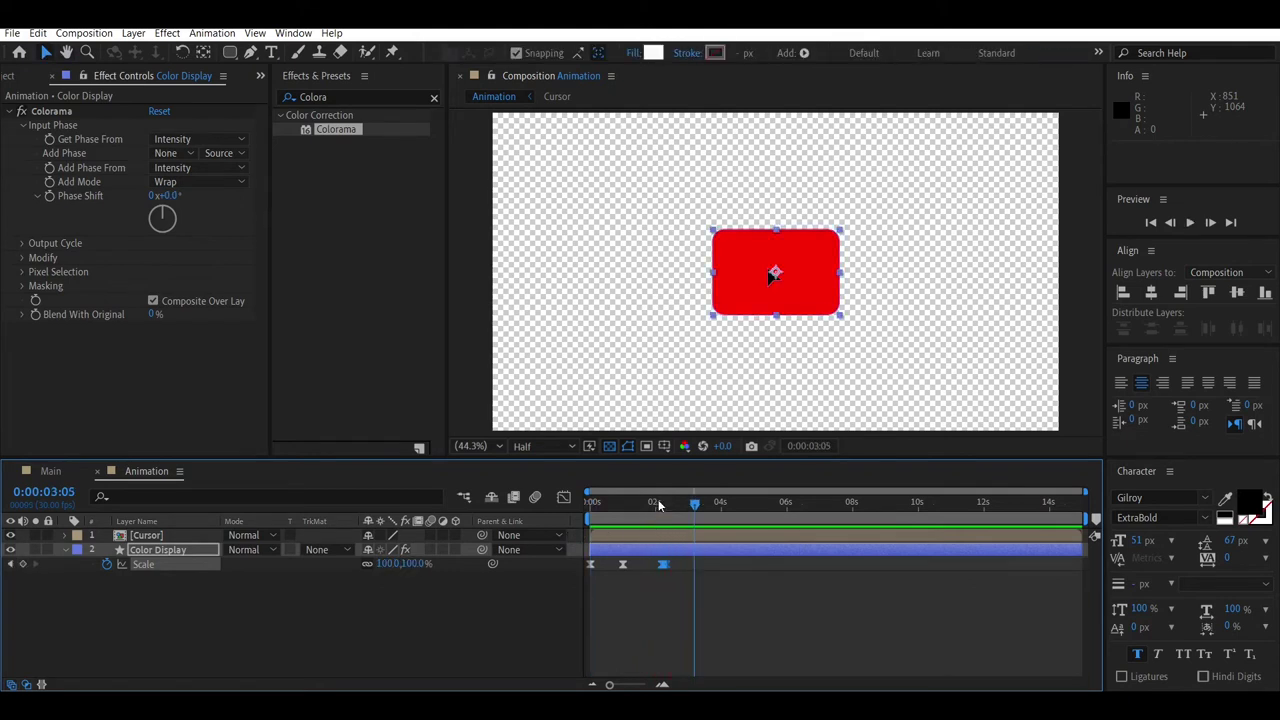
pyautogui.moveTo(660, 504); pyautogui.dragTo(672, 504)
# Step: Zoom the timeline near 0:00:02:14, return to the full 15-second view, and collapse Color Display
pyautogui.moveTo(611, 685); pyautogui.dragTo(642, 685)
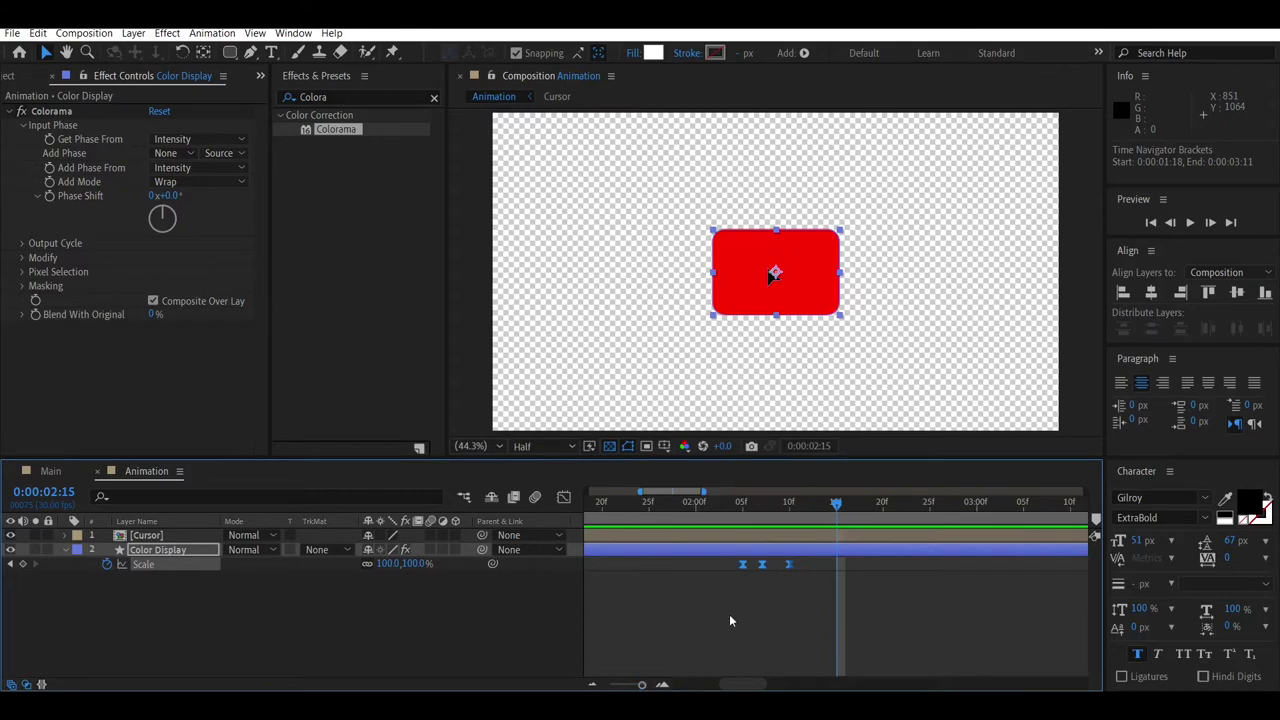
pyautogui.moveTo(818, 501); pyautogui.dragTo(827, 503)
pyautogui.press(';')
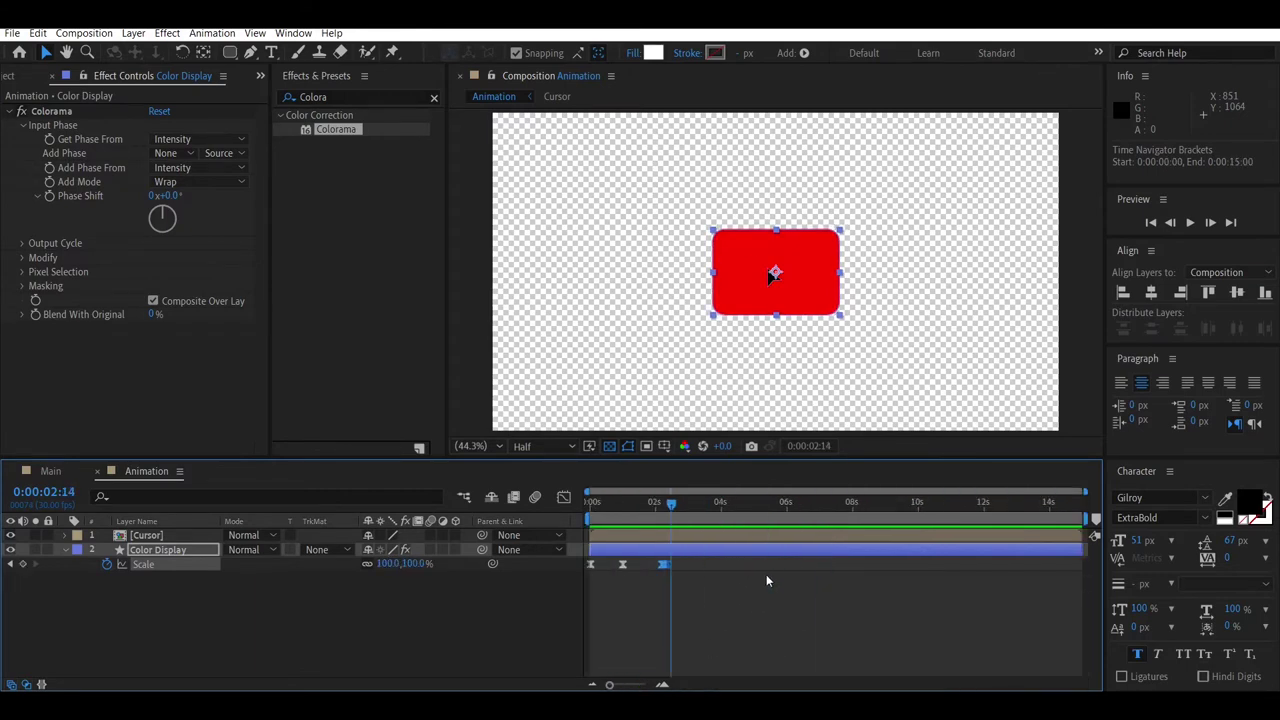
pyautogui.click(64, 550)
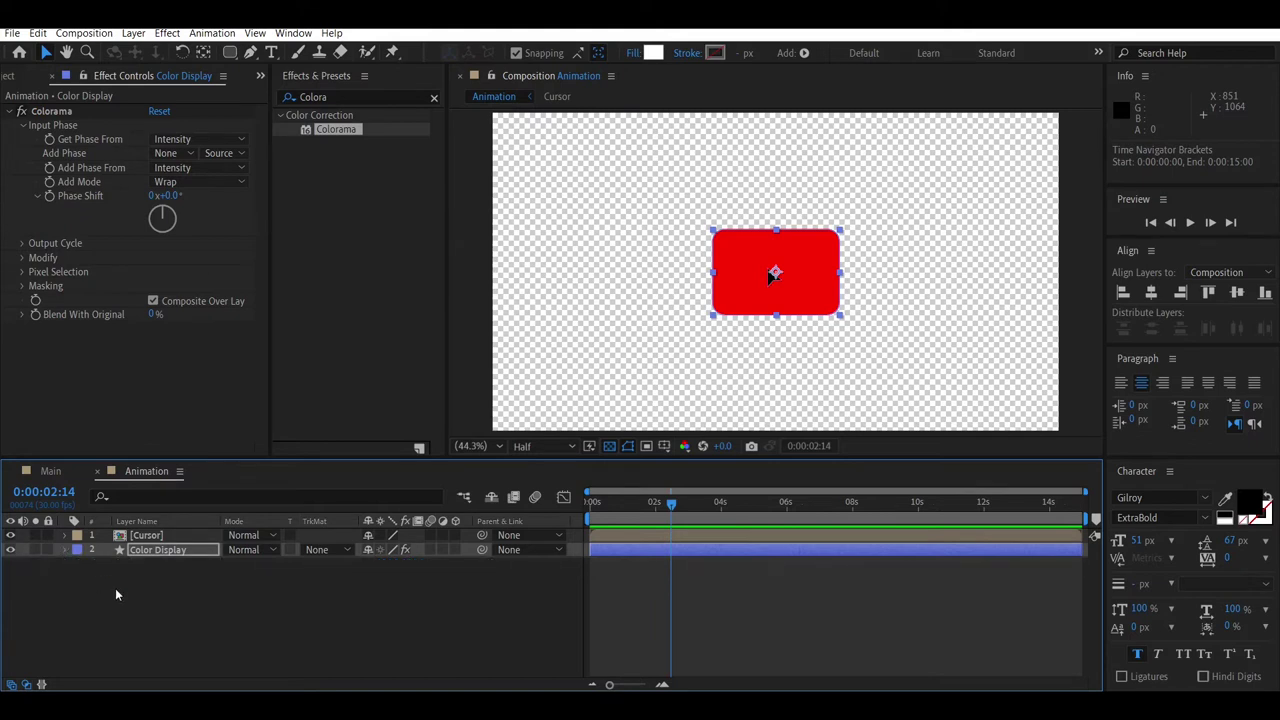
pyautogui.click(150, 603)
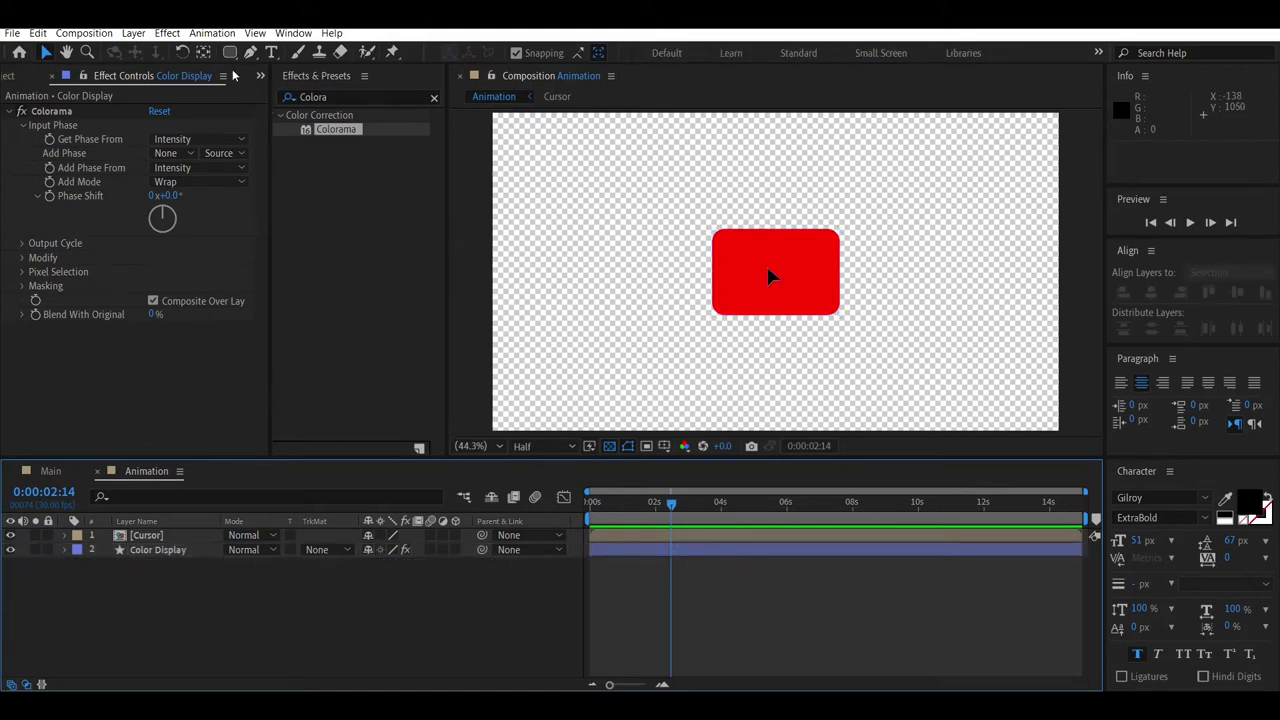
# Step: Draw a tall white rectangle and set its Roundness to 40 and height to 1080
pyautogui.click(229, 52)
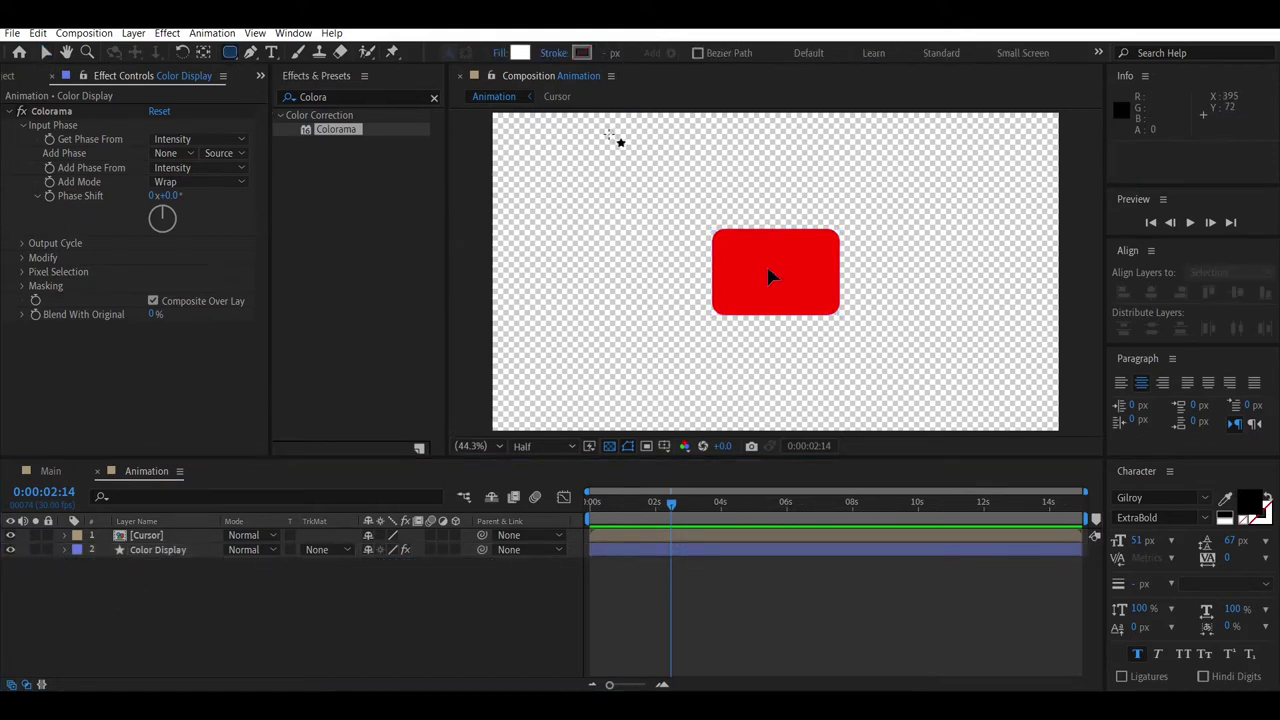
pyautogui.moveTo(608, 133); pyautogui.dragTo(639, 450)
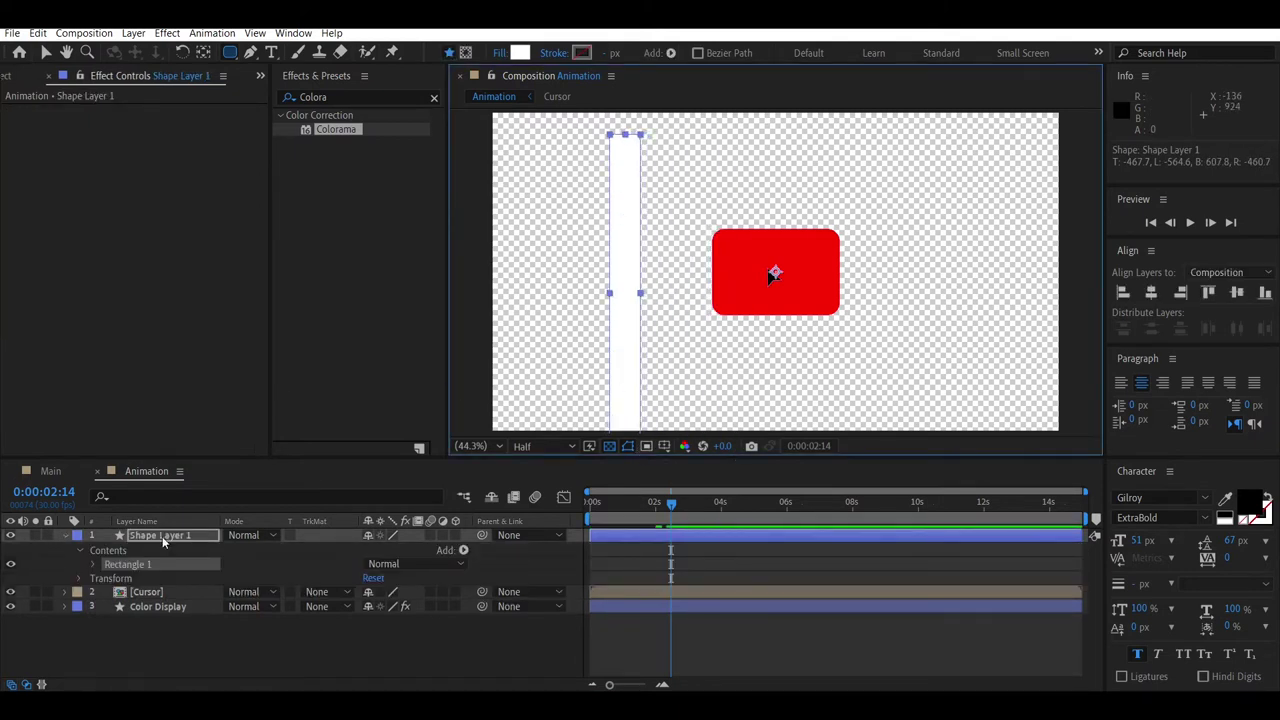
pyautogui.click(92, 565)
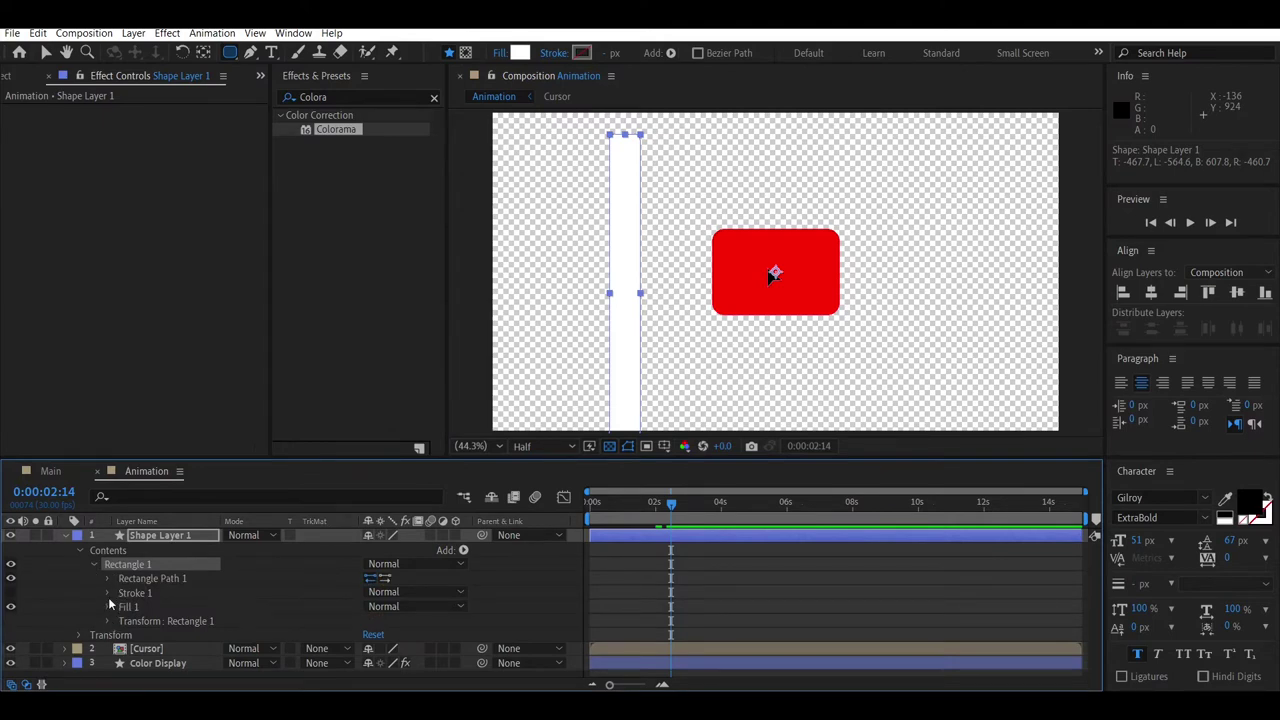
pyautogui.click(107, 579)
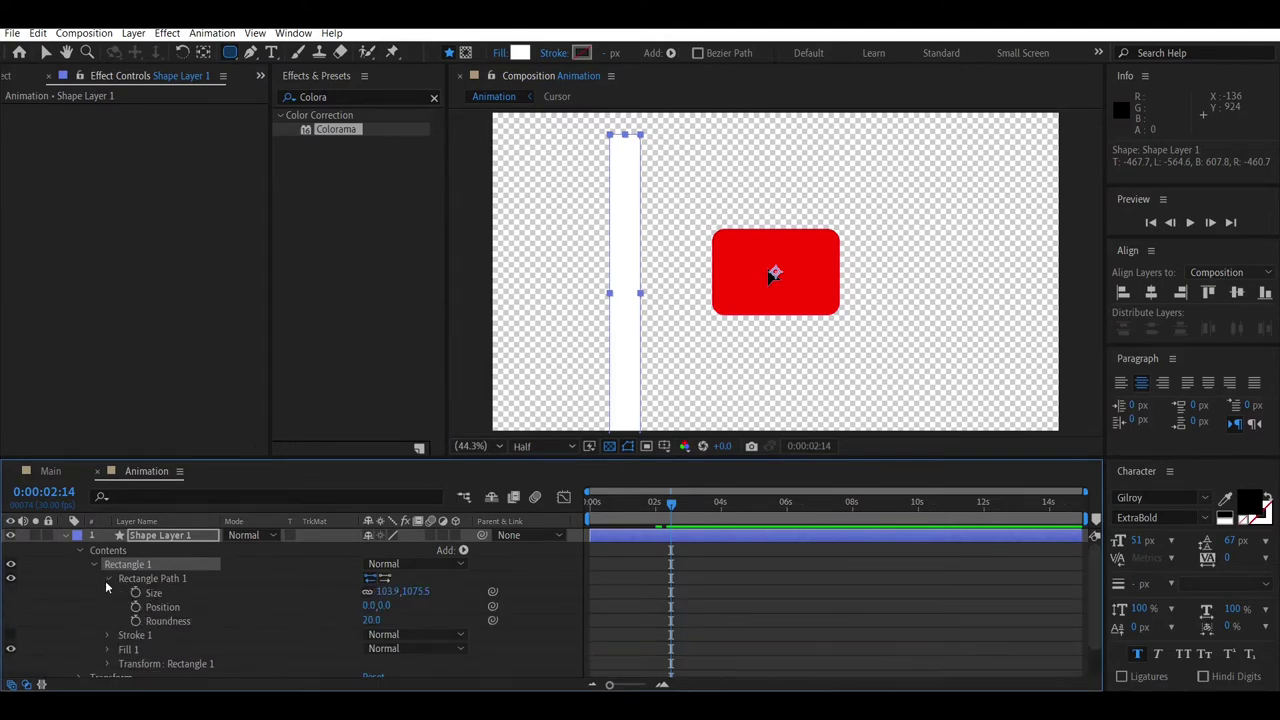
pyautogui.click(374, 620)
pyautogui.write('40')
pyautogui.press('Return')
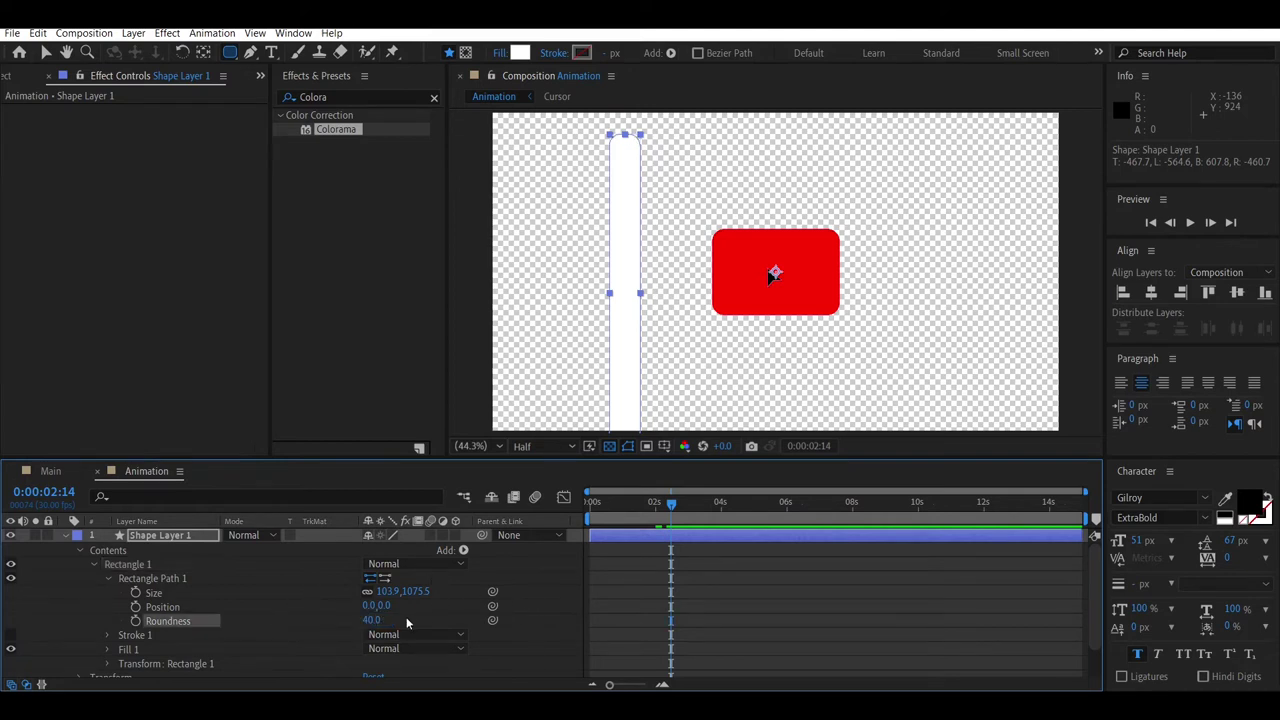
pyautogui.click(415, 590)
pyautogui.write('1080')
pyautogui.press('Return')
# Step: Centre the bar vertically and change its Roundness to 20
pyautogui.click(1236, 292)
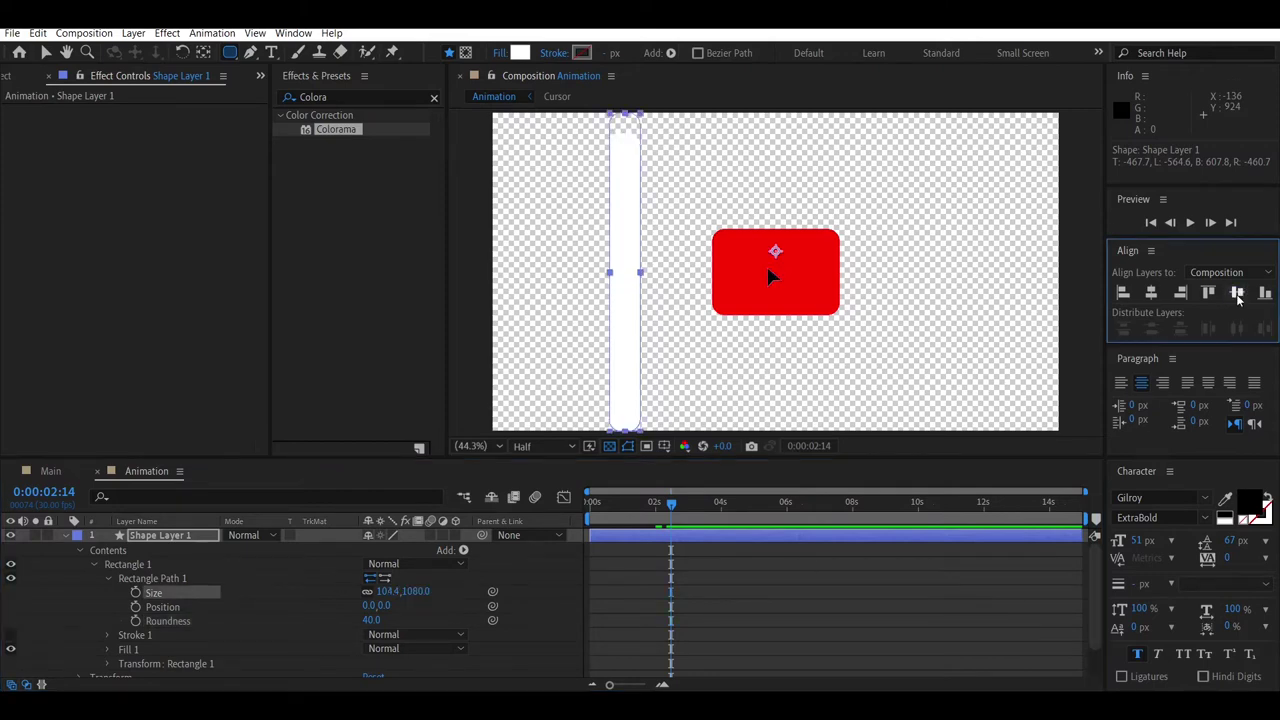
pyautogui.click(371, 620)
pyautogui.write('20')
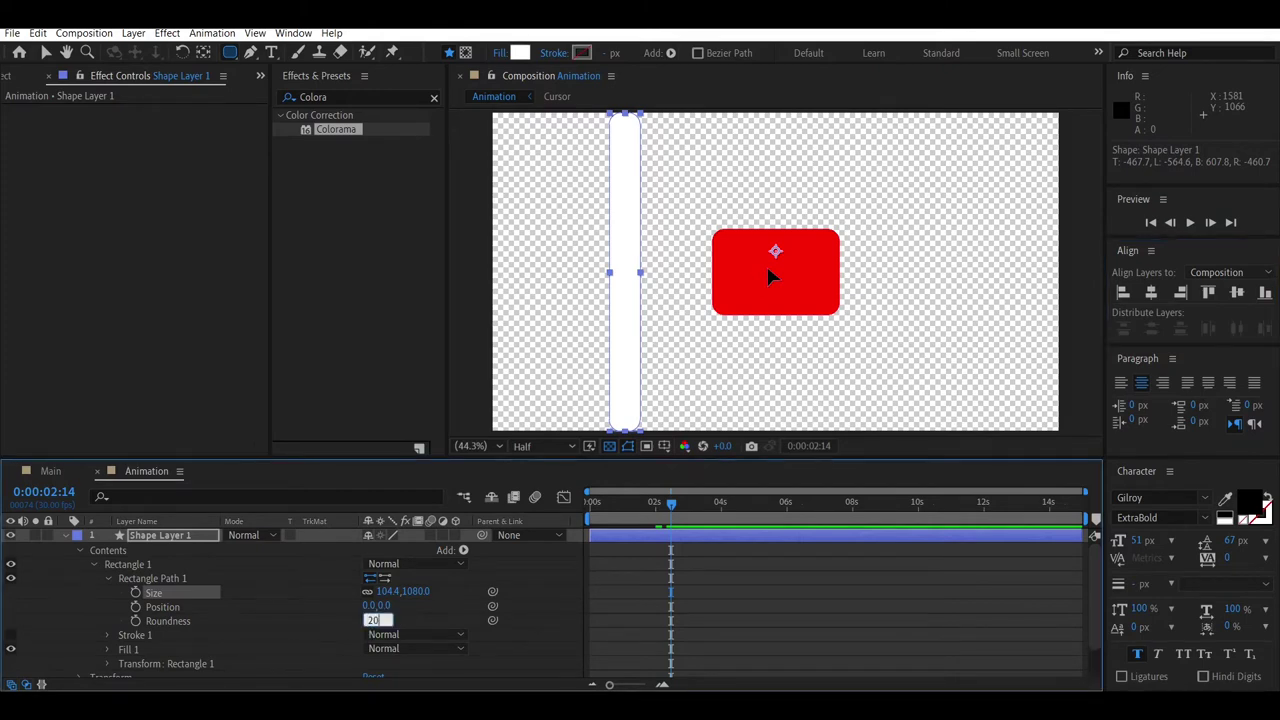
pyautogui.press('Return')
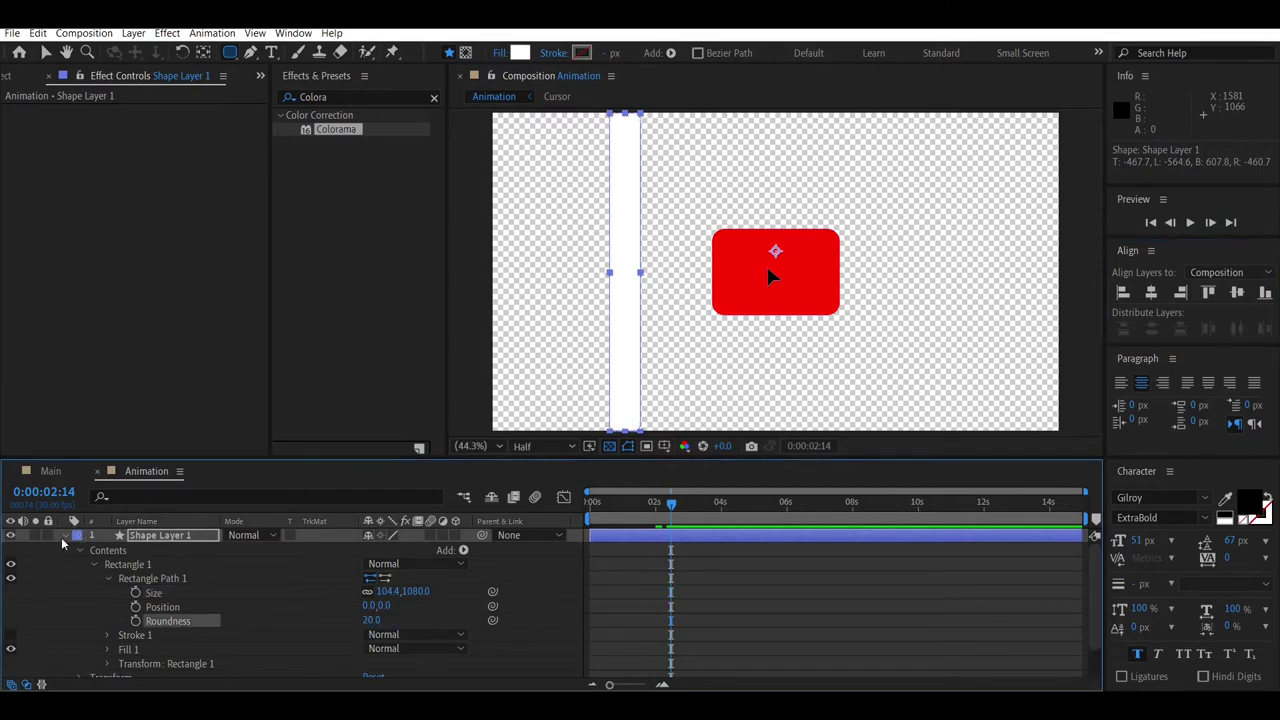
pyautogui.click(64, 536)
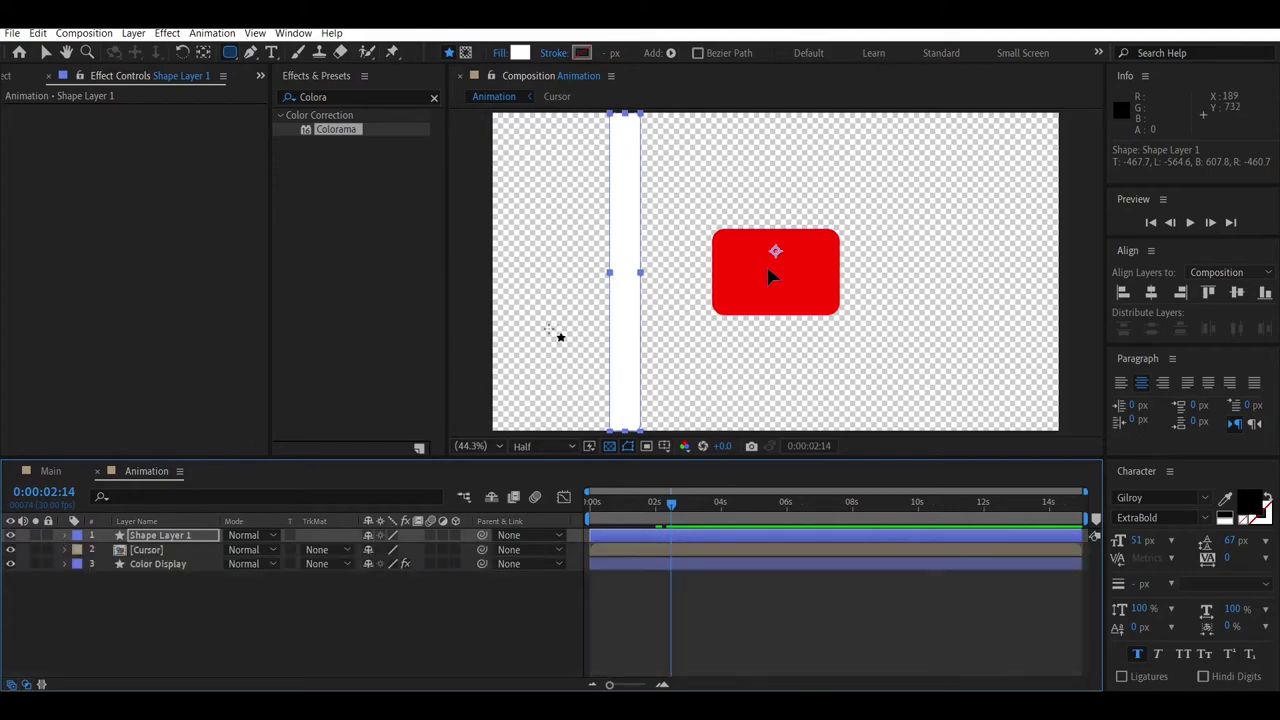
# Step: Centre the bar's anchor point with Pan Behind and move it to the composition's right edge
pyautogui.click(203, 53)
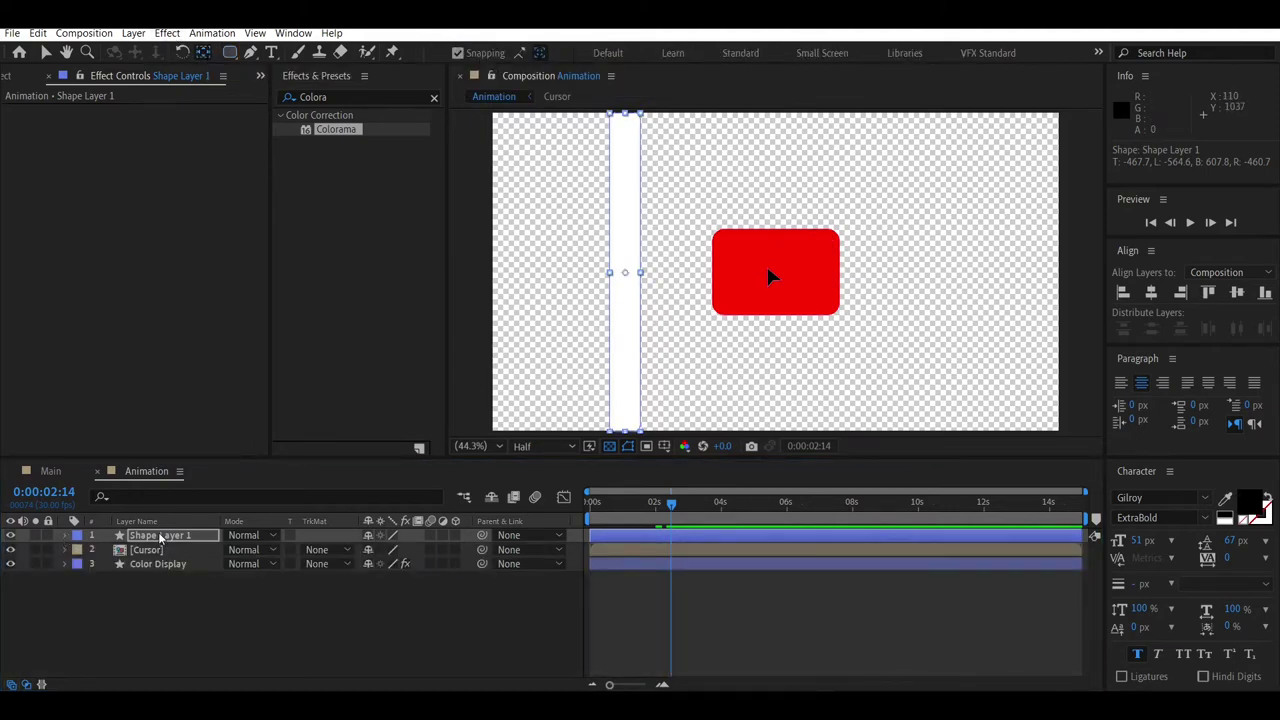
pyautogui.moveTo(777, 258); pyautogui.dragTo(626, 273)
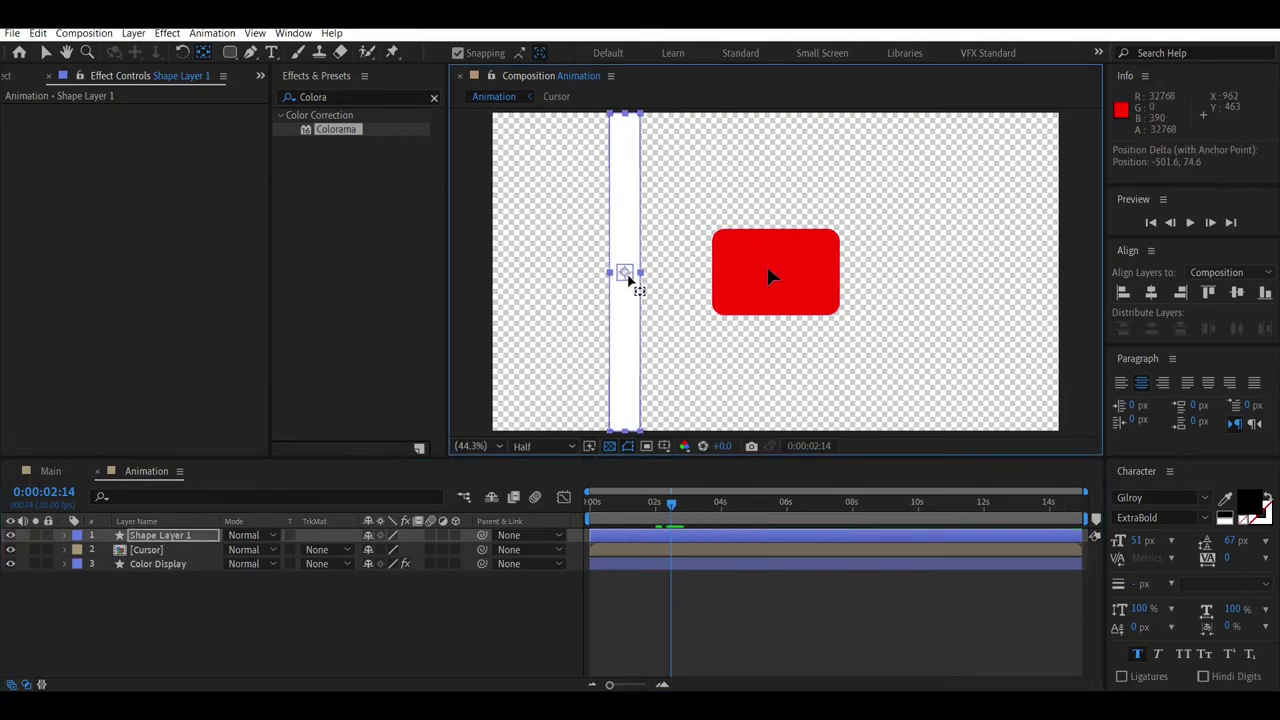
pyautogui.click(142, 537)
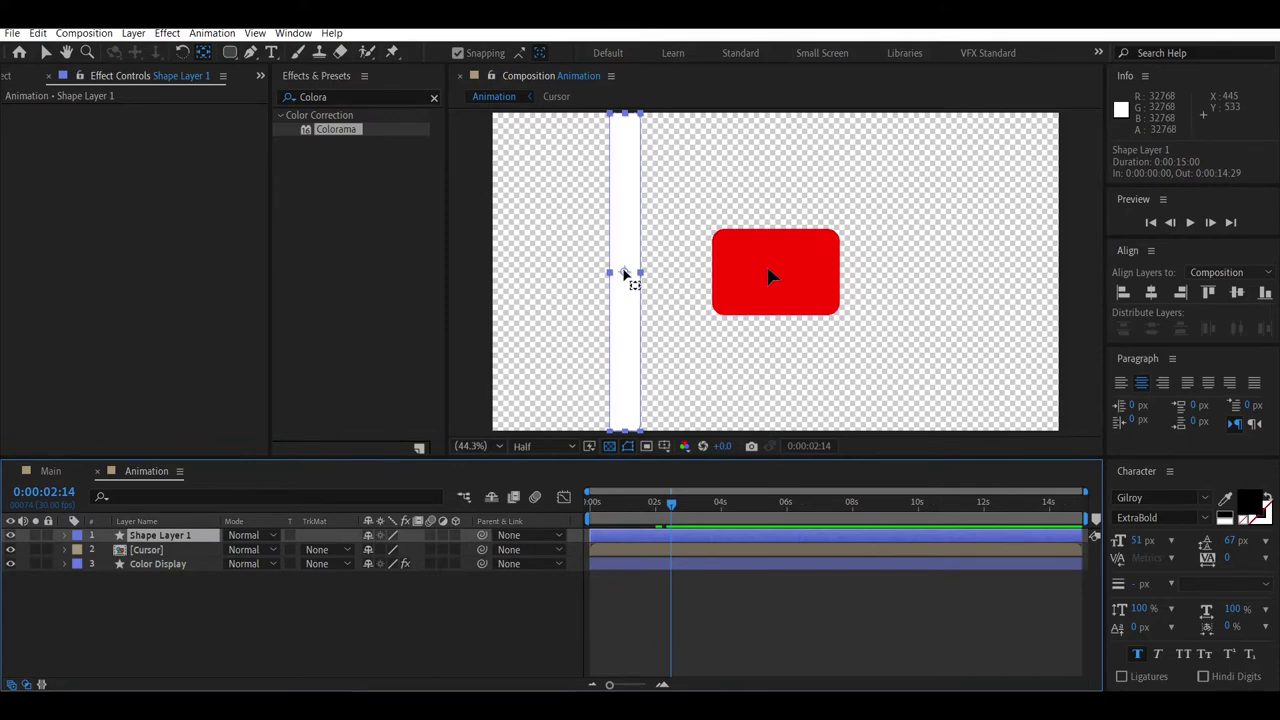
pyautogui.press('v')
pyautogui.click(626, 274)
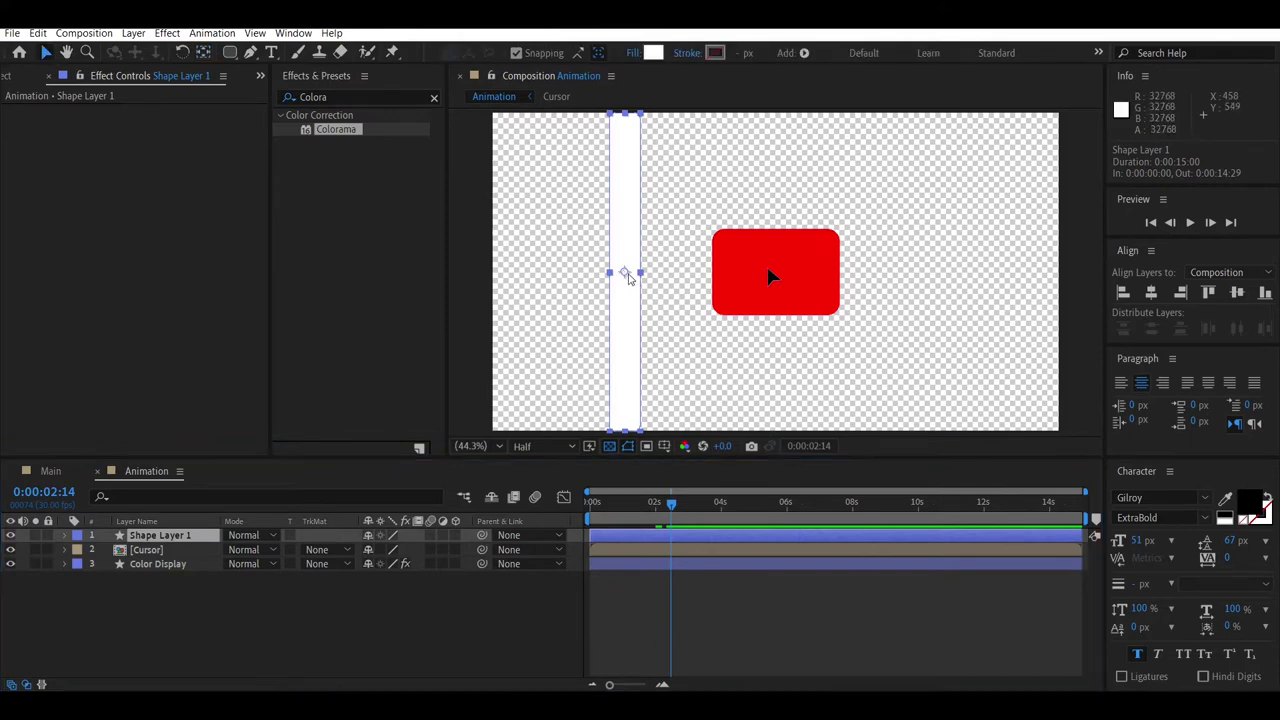
pyautogui.moveTo(628, 278); pyautogui.dragTo(1018, 250)
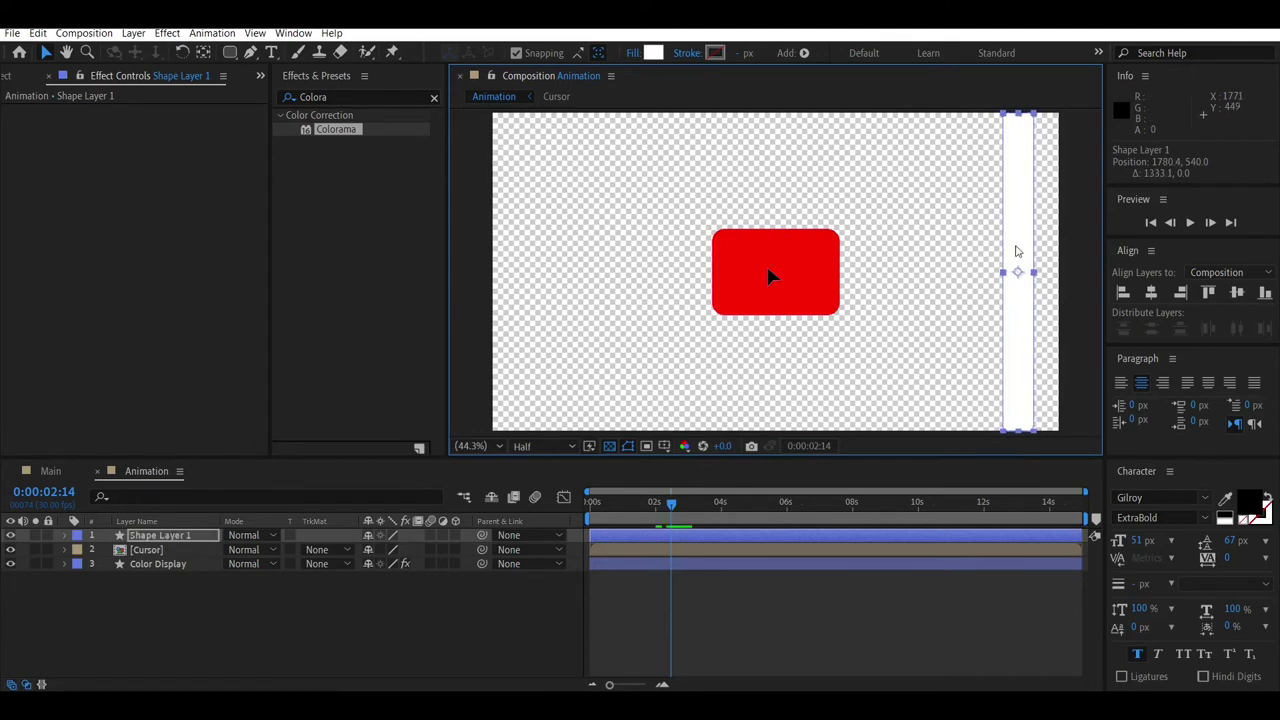
# Step: Rename Shape Layer 1 to 'Color Strip'
pyautogui.rightClick(167, 539)
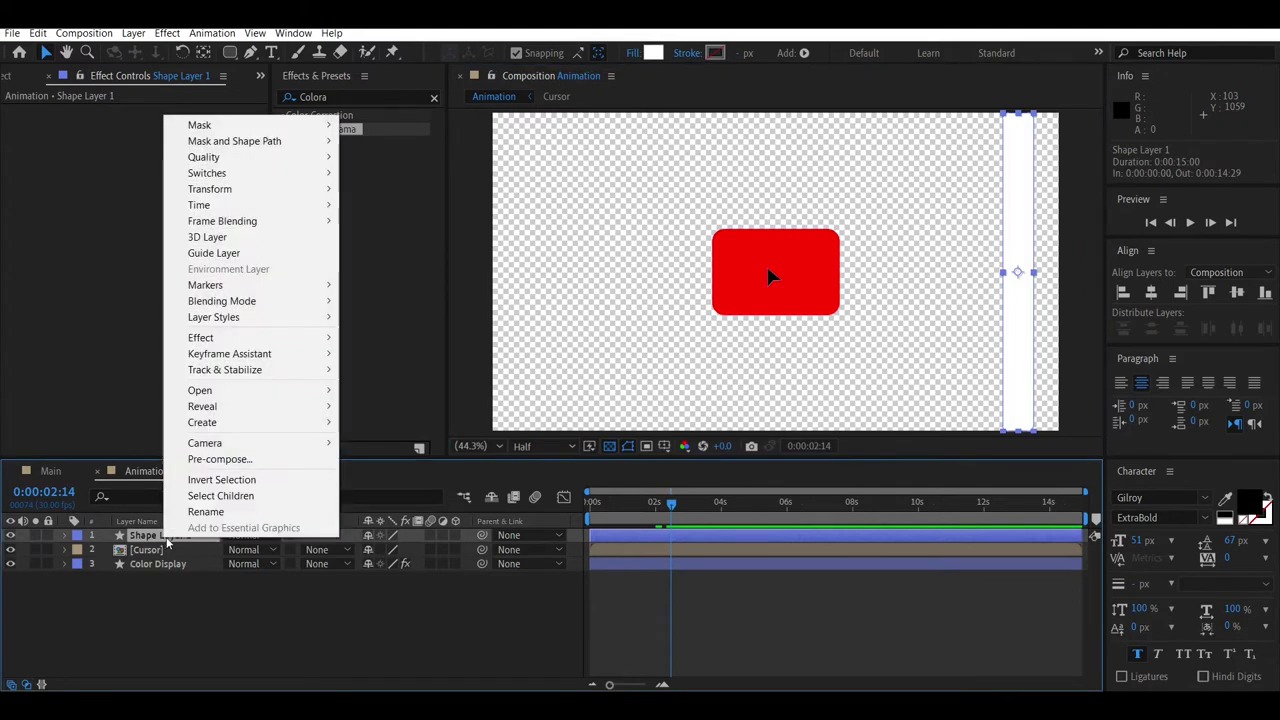
pyautogui.click(222, 511)
pyautogui.write('c')
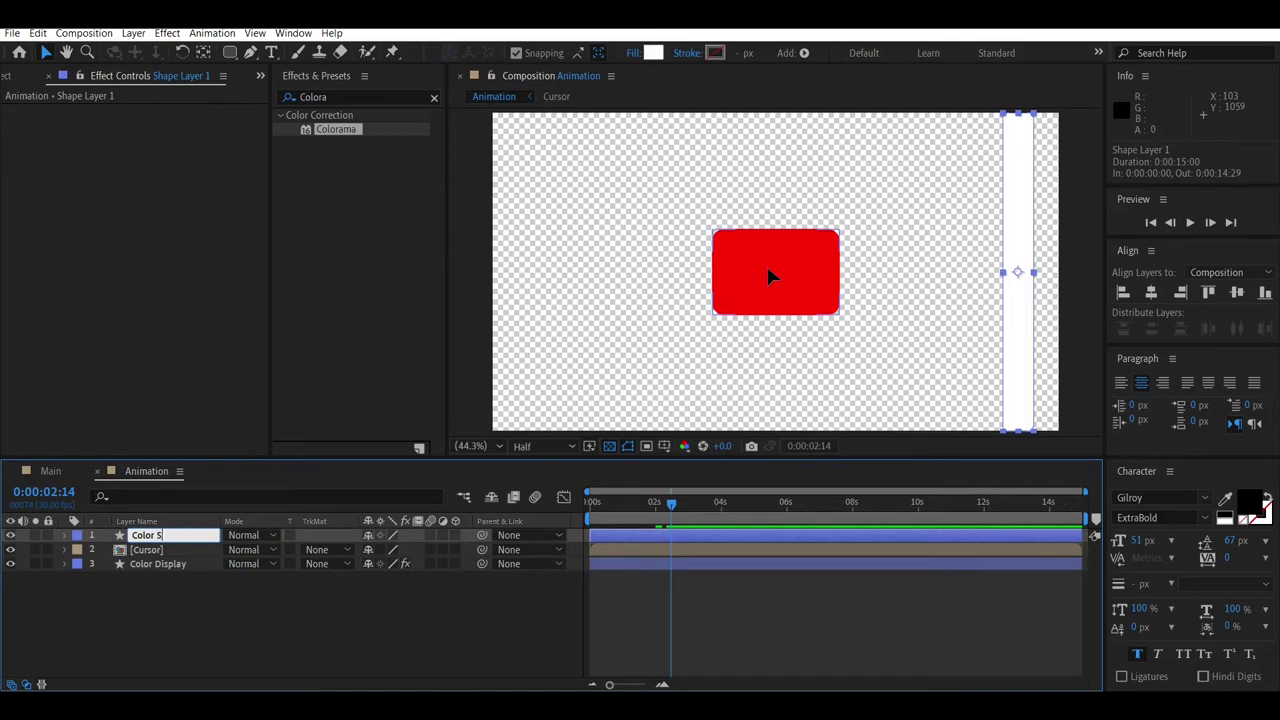
pyautogui.press('Return')
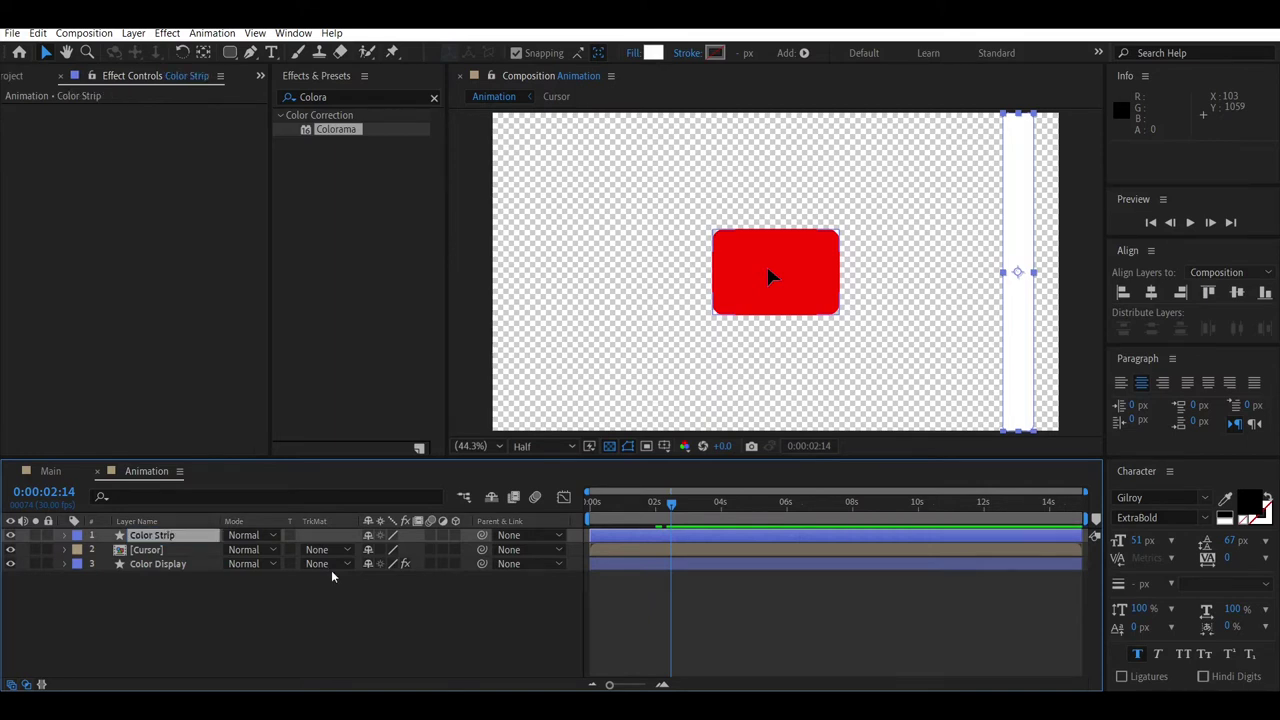
# Step: Apply Gradient Ramp and Colorama to Color Strip and swap the ramp's colours
pyautogui.click(385, 95)
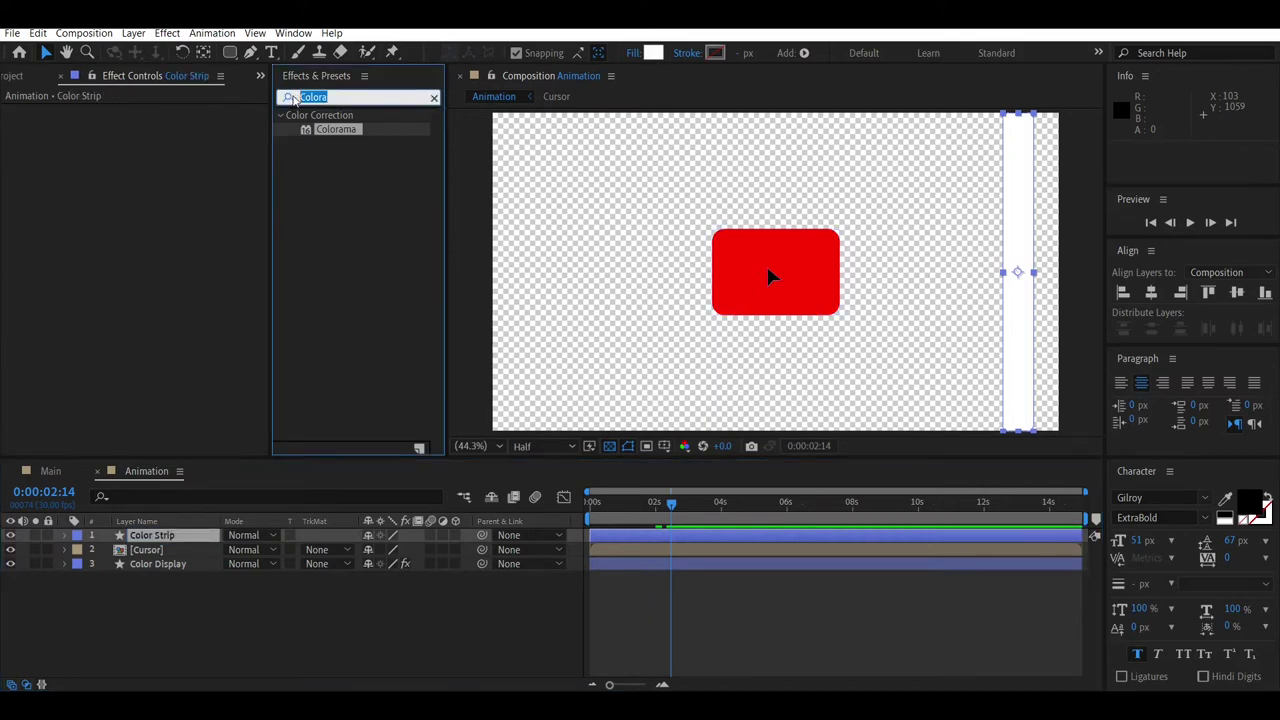
pyautogui.write('Ram')
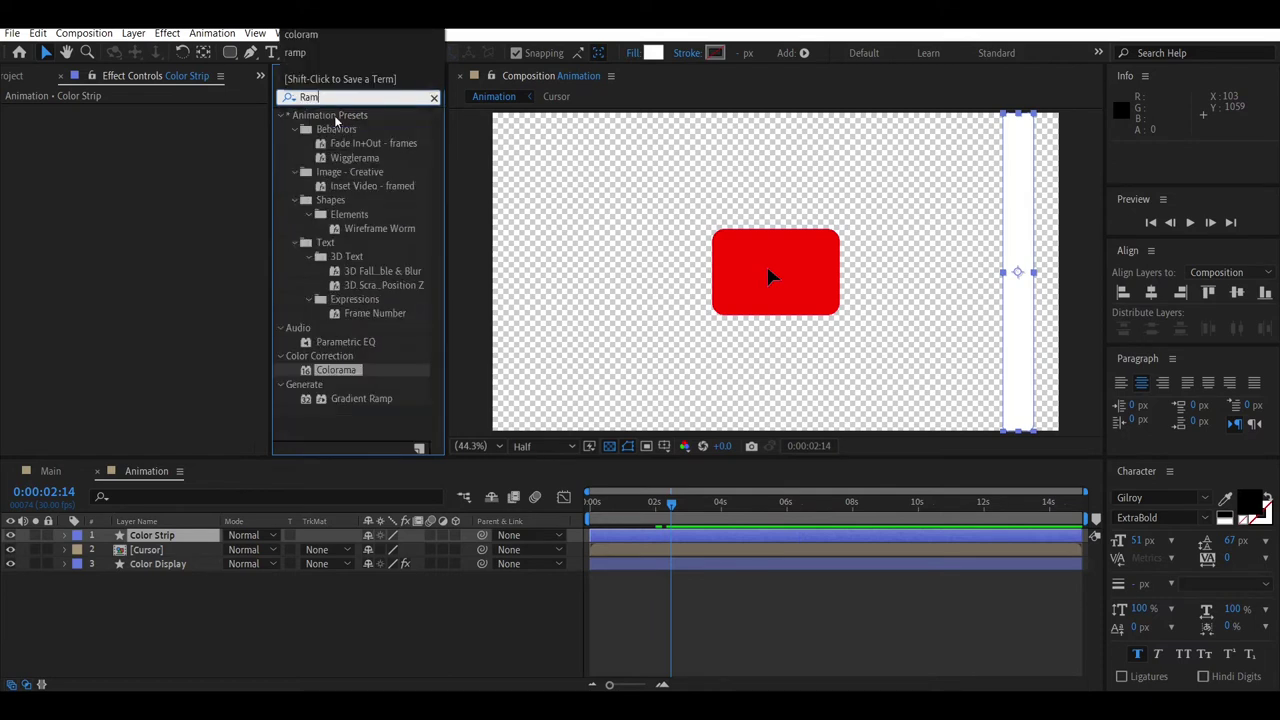
pyautogui.write('p')
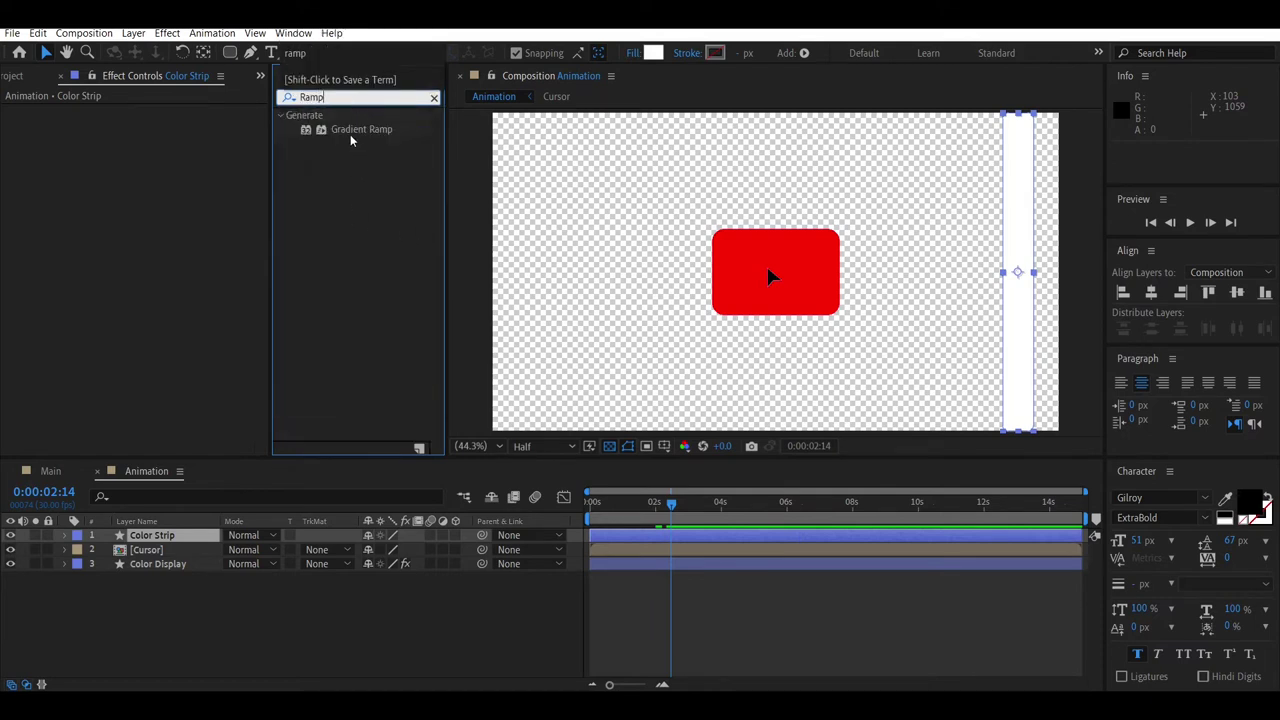
pyautogui.doubleClick(351, 134)
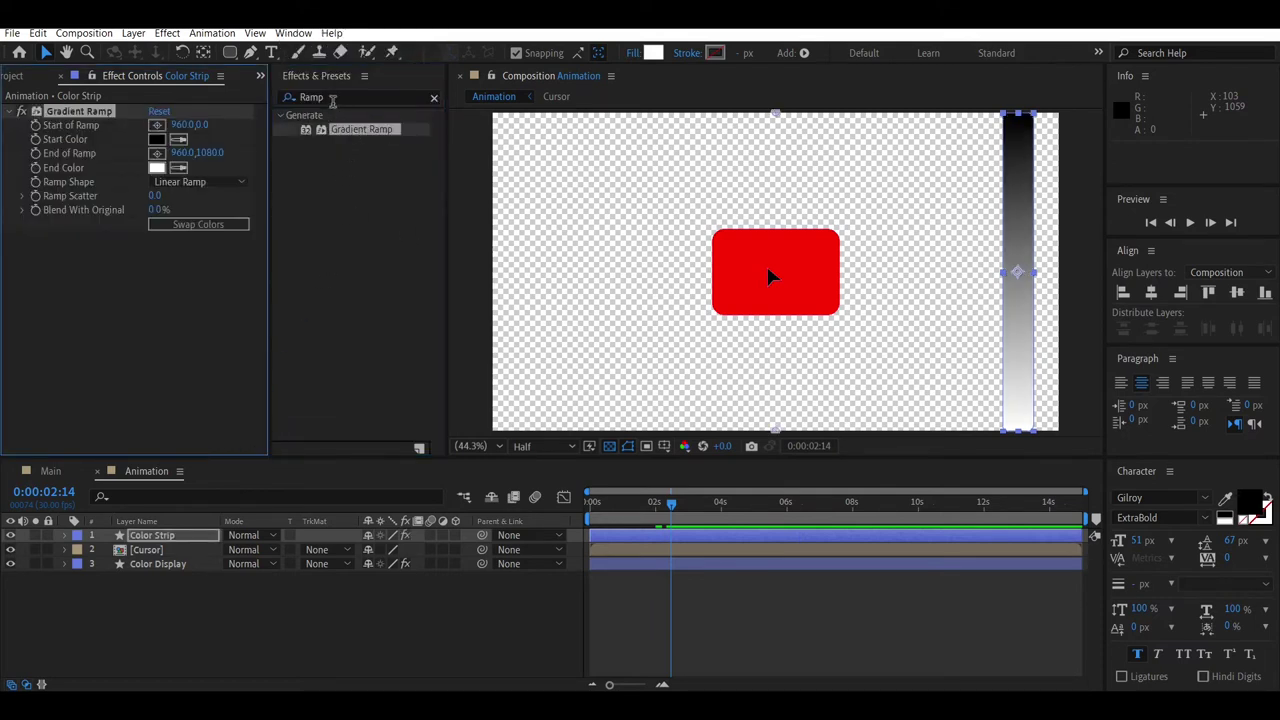
pyautogui.click(270, 96)
pyautogui.write('Colo')
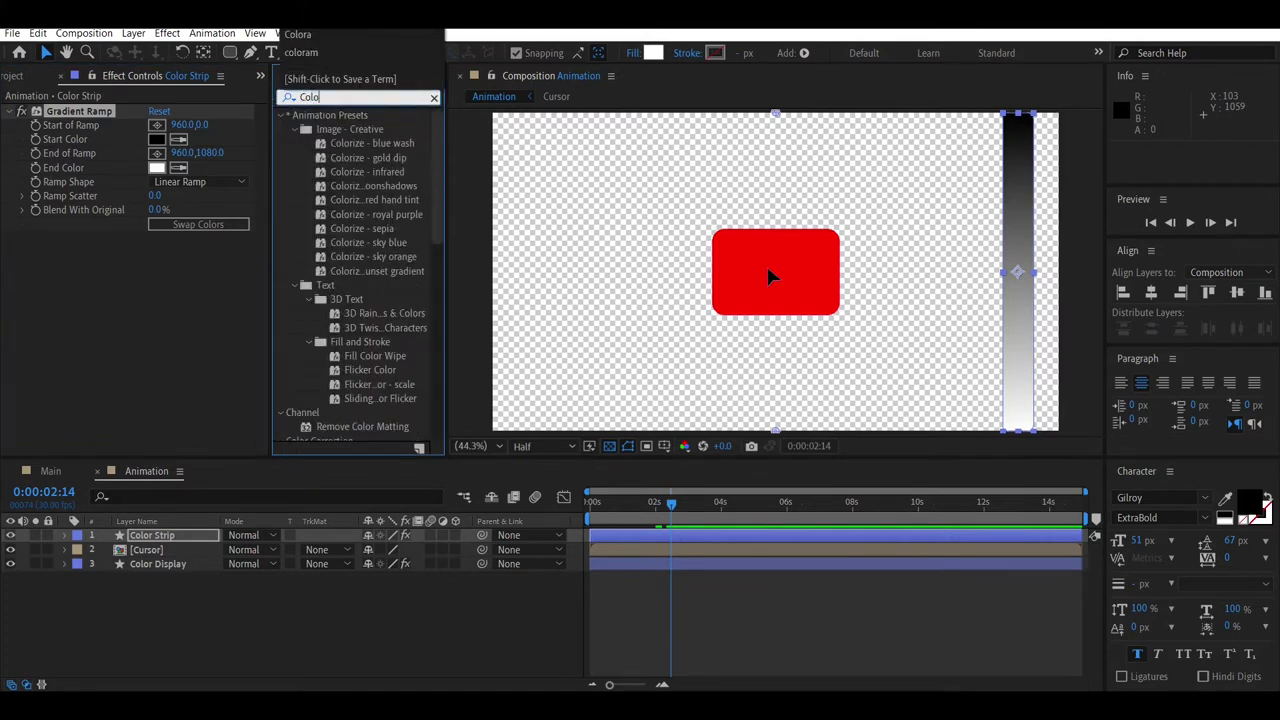
pyautogui.write('ra')
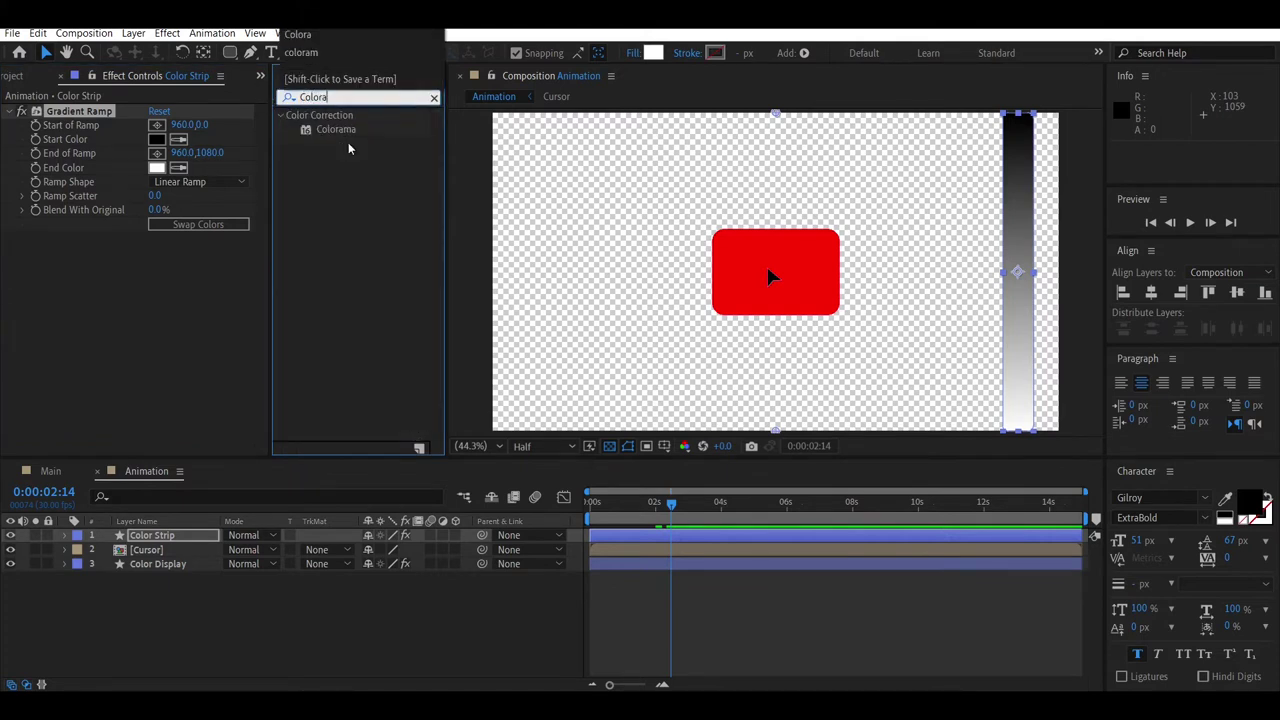
pyautogui.doubleClick(340, 132)
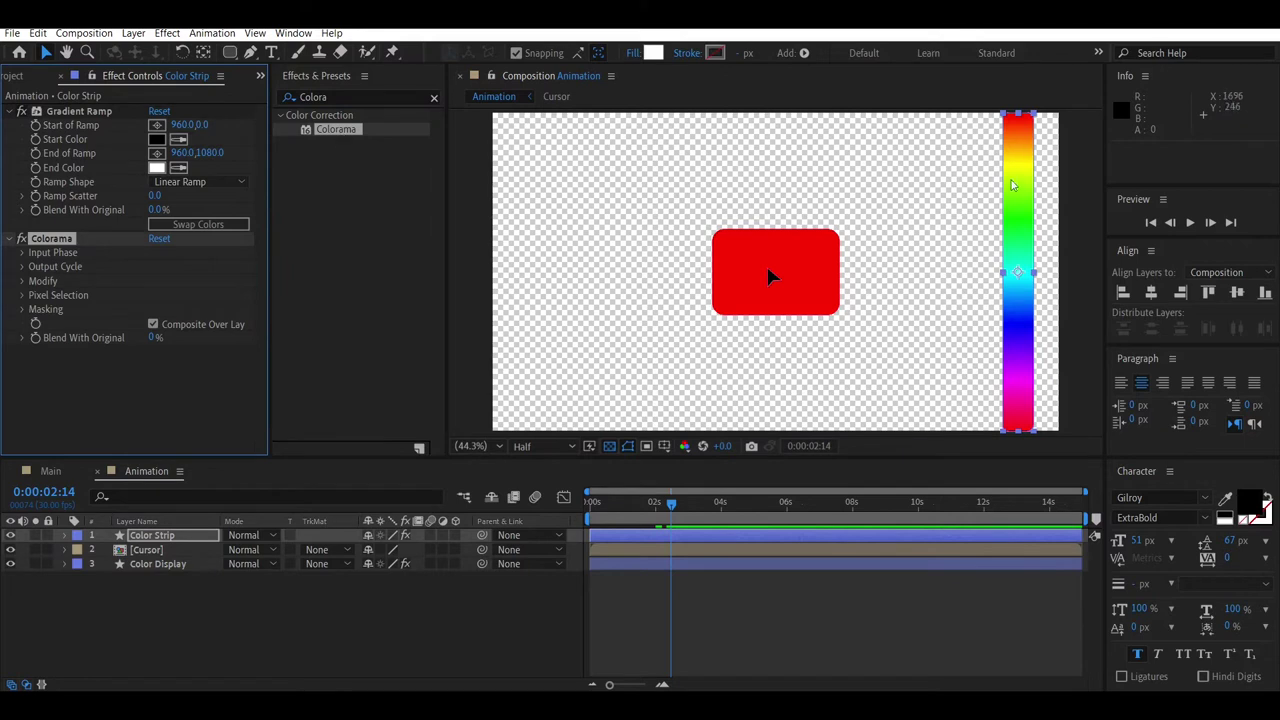
pyautogui.click(212, 224)
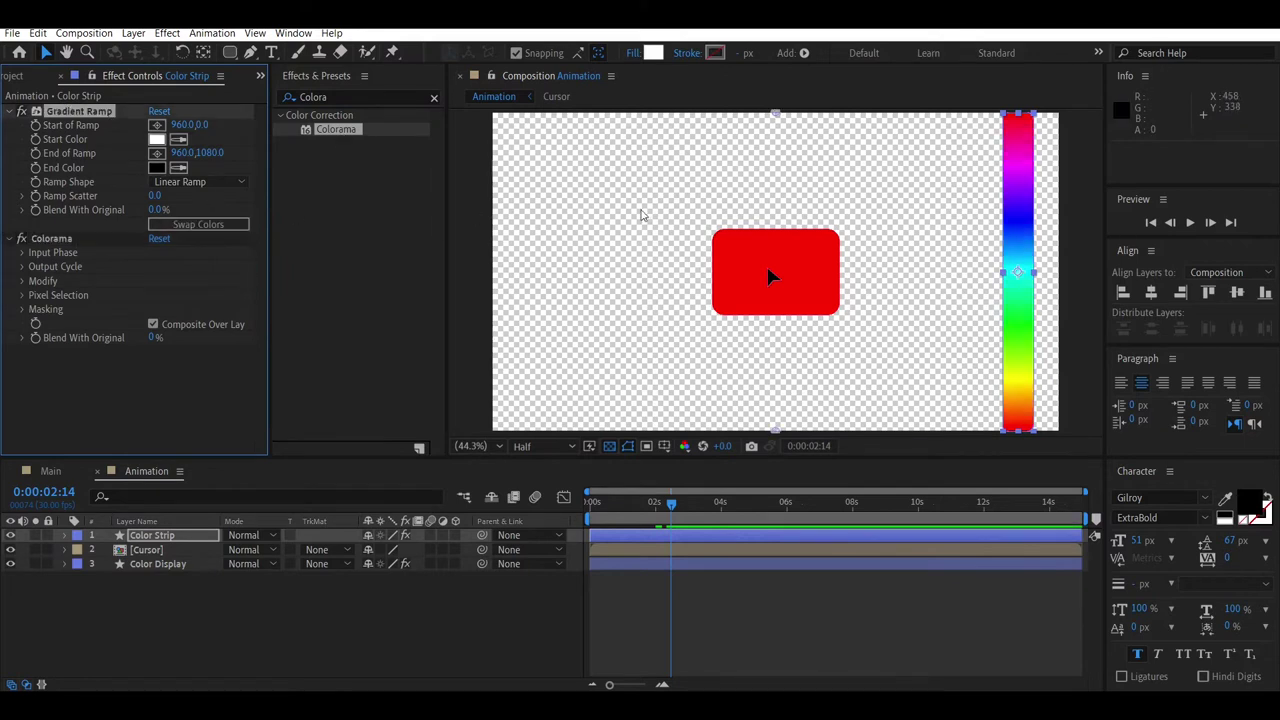
# Step: Duplicate Color Strip, move the copy beneath it, and delete its Colorama and Gradient Ramp effects
pyautogui.click(160, 535)
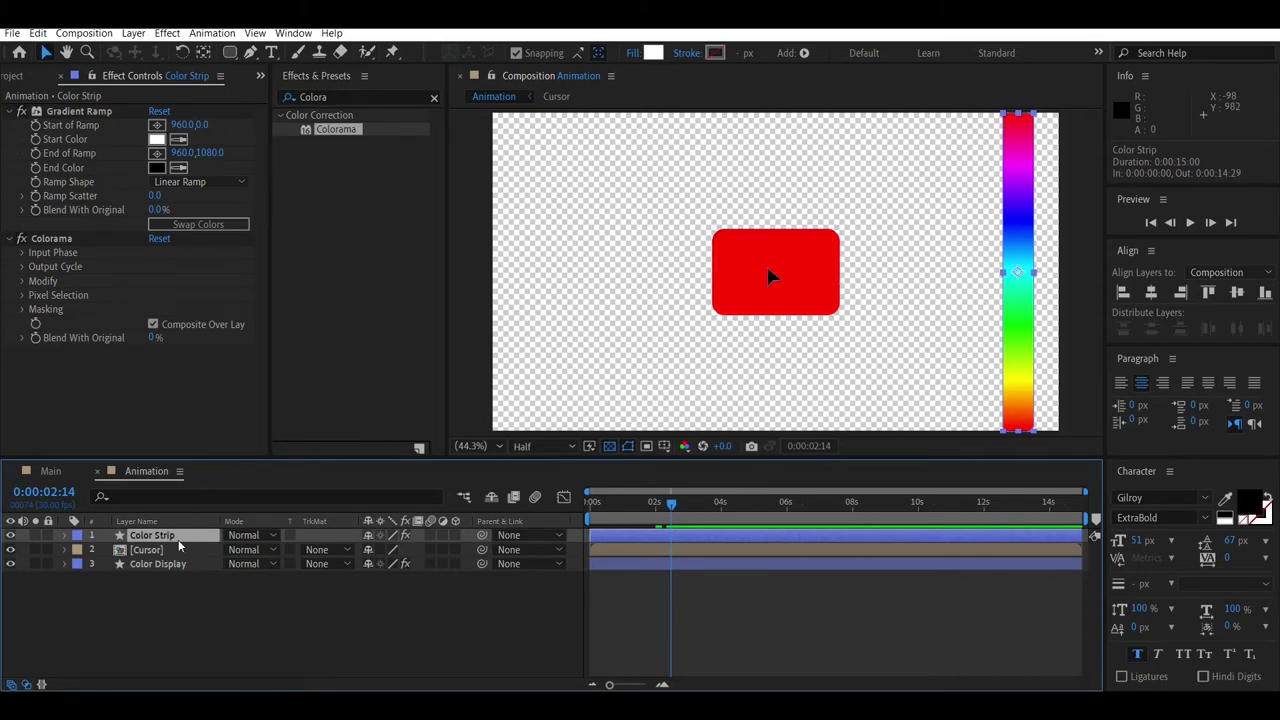
pyautogui.rightClick(177, 537)
pyautogui.click(155, 537)
pyautogui.click(37, 33)
pyautogui.click(80, 219)
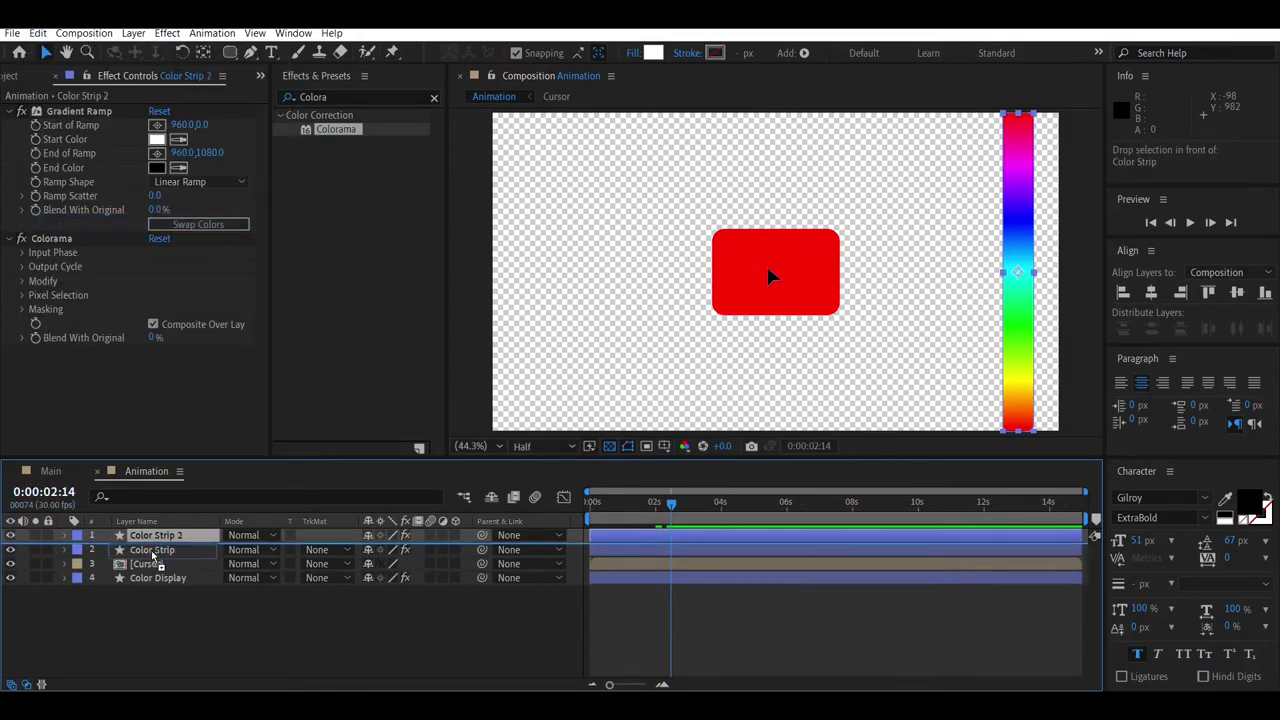
pyautogui.moveTo(156, 536); pyautogui.dragTo(152, 562)
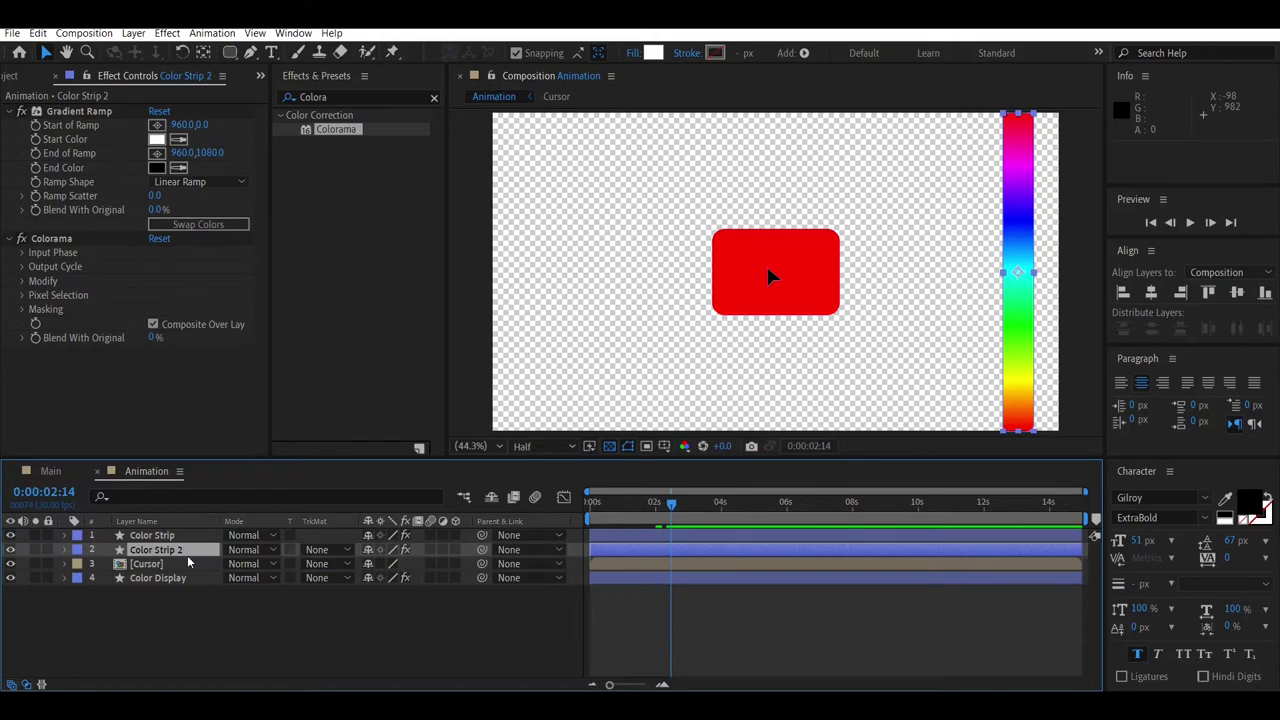
pyautogui.click(75, 238)
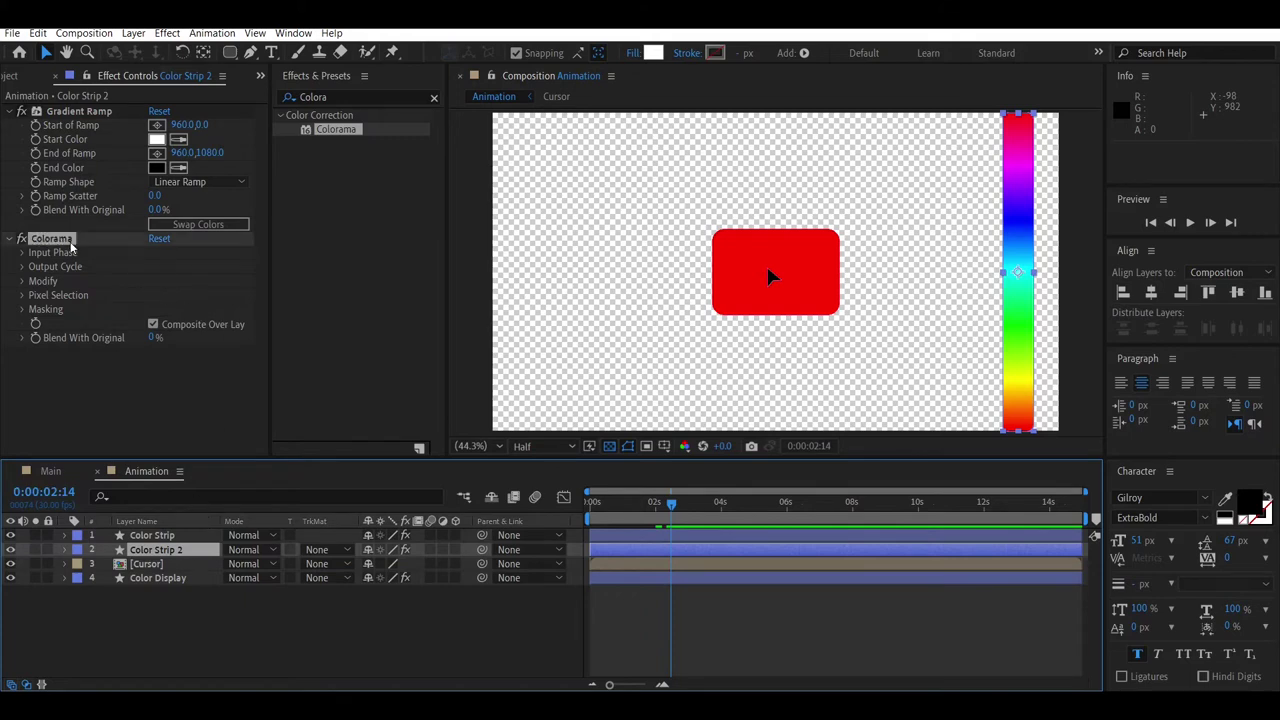
pyautogui.keyDown('ctrl'); pyautogui.click(92, 112); pyautogui.keyUp('ctrl')
pyautogui.press('Delete')
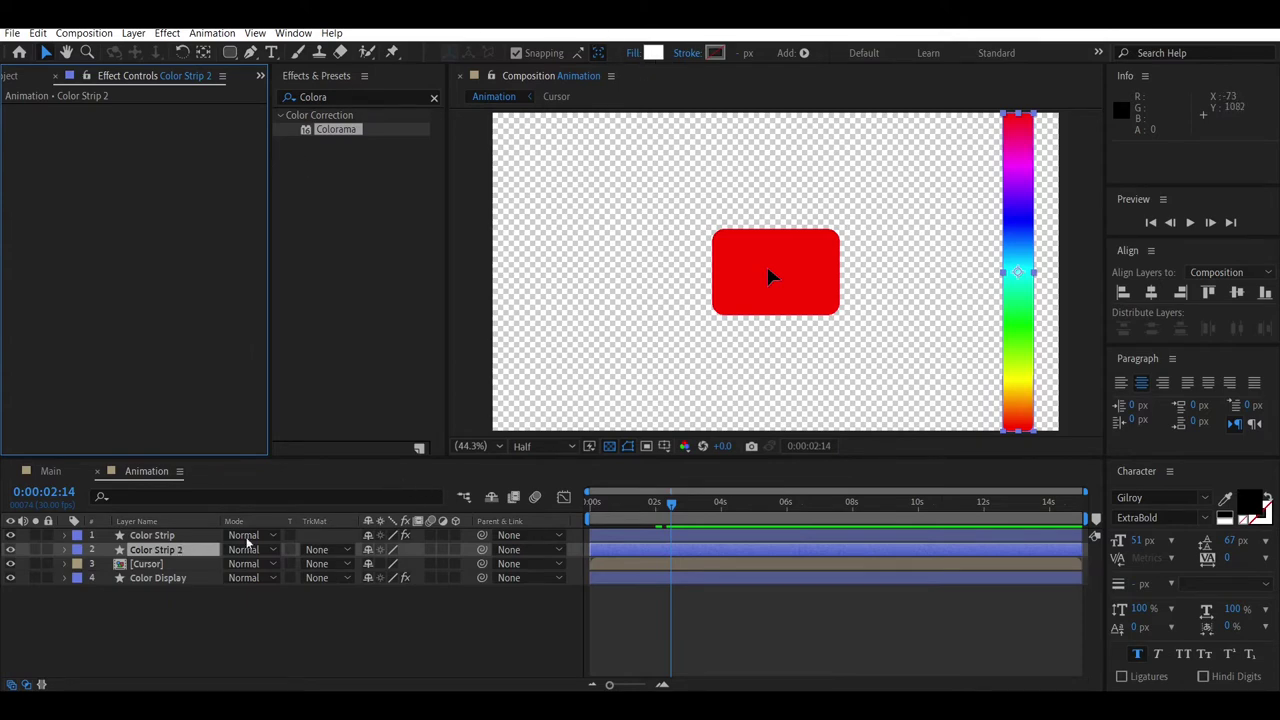
# Step: Enlarge Color Strip 2's Scale, stepping through 105, 115 and 120%
pyautogui.press('s')
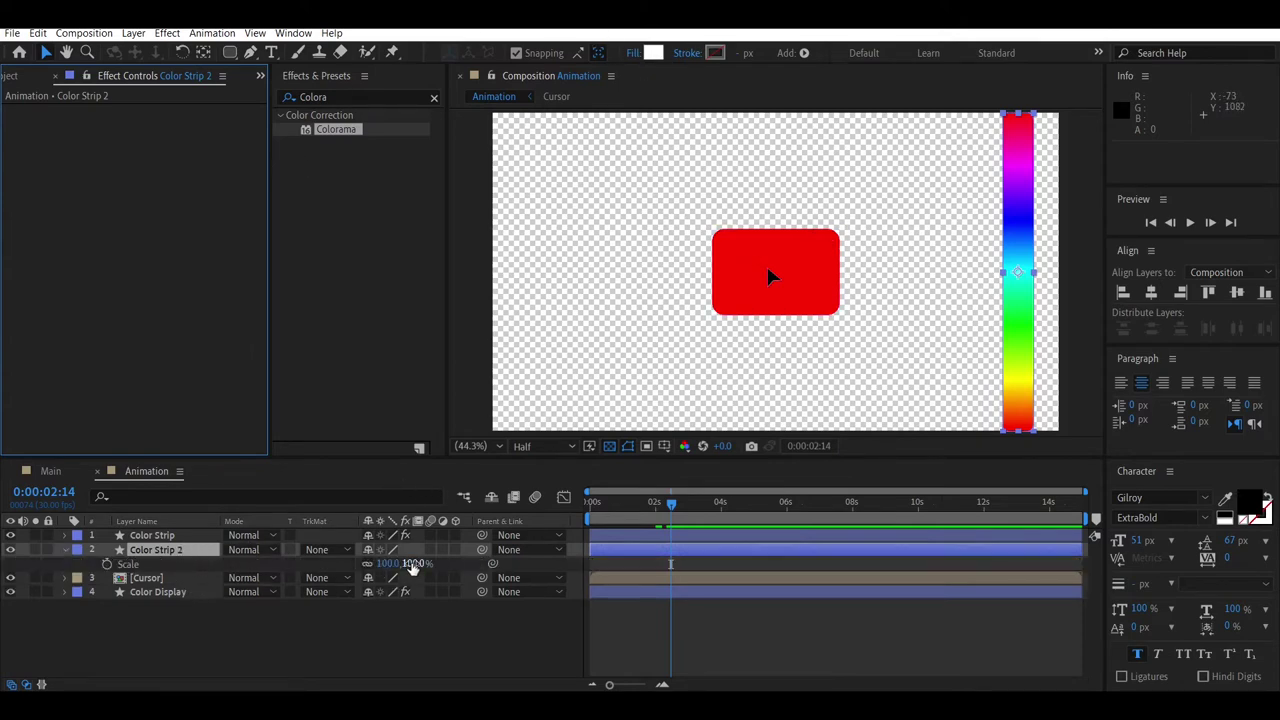
pyautogui.click(414, 563)
pyautogui.write('105')
pyautogui.press('Return')
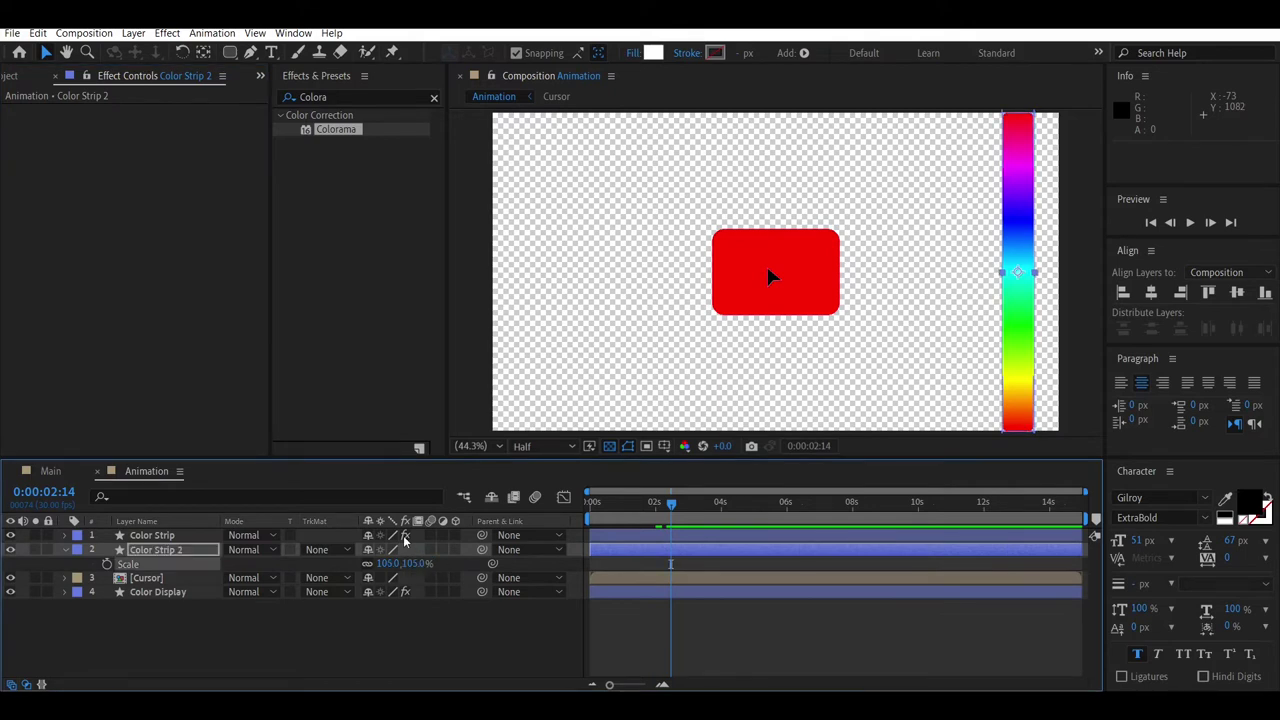
pyautogui.click(416, 563)
pyautogui.write('115')
pyautogui.press('Return')
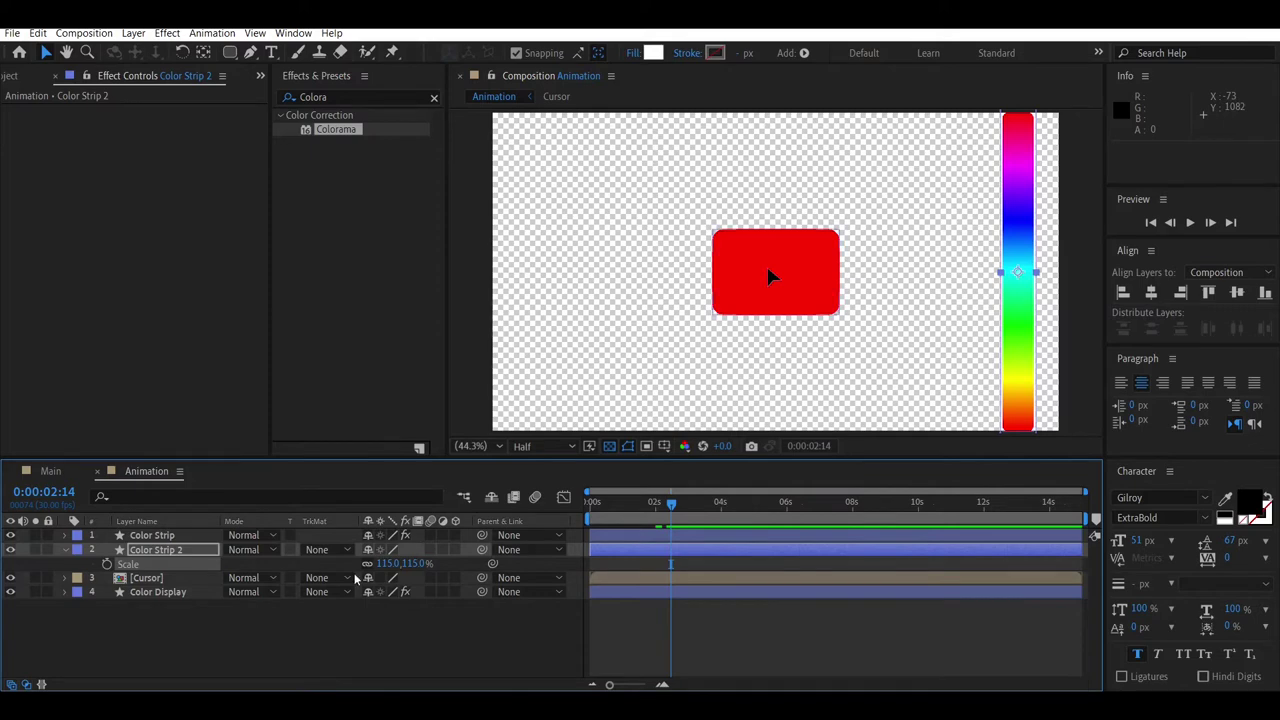
pyautogui.click(416, 563)
pyautogui.write('120')
pyautogui.press('Return')
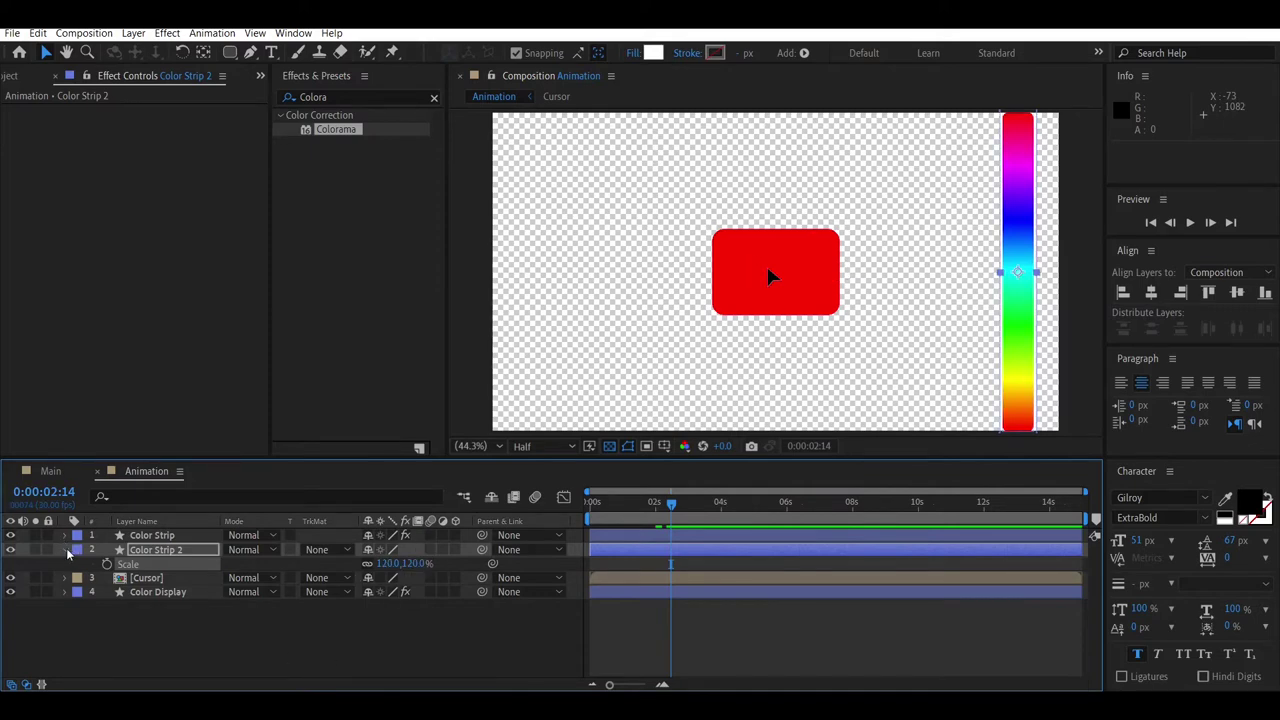
# Step: Collapse Color Strip 2's properties and recheck its Scale value
pyautogui.click(64, 549)
pyautogui.click(140, 623)
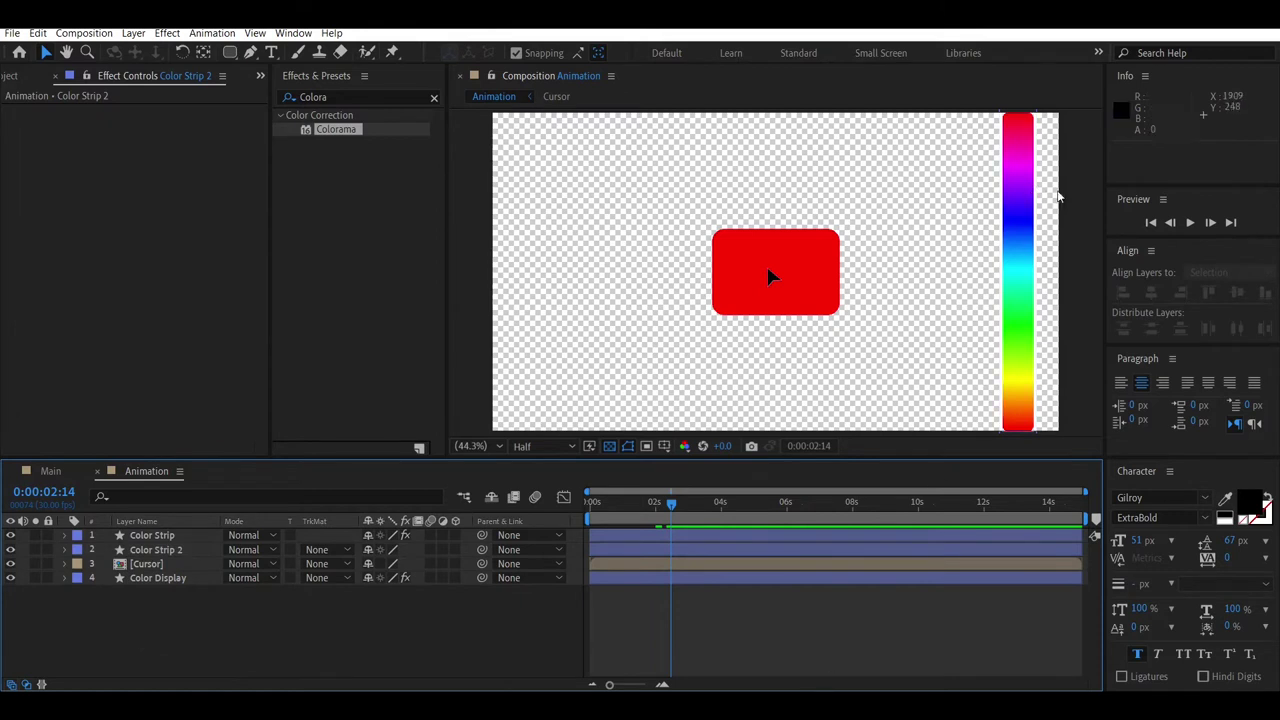
pyautogui.click(149, 548)
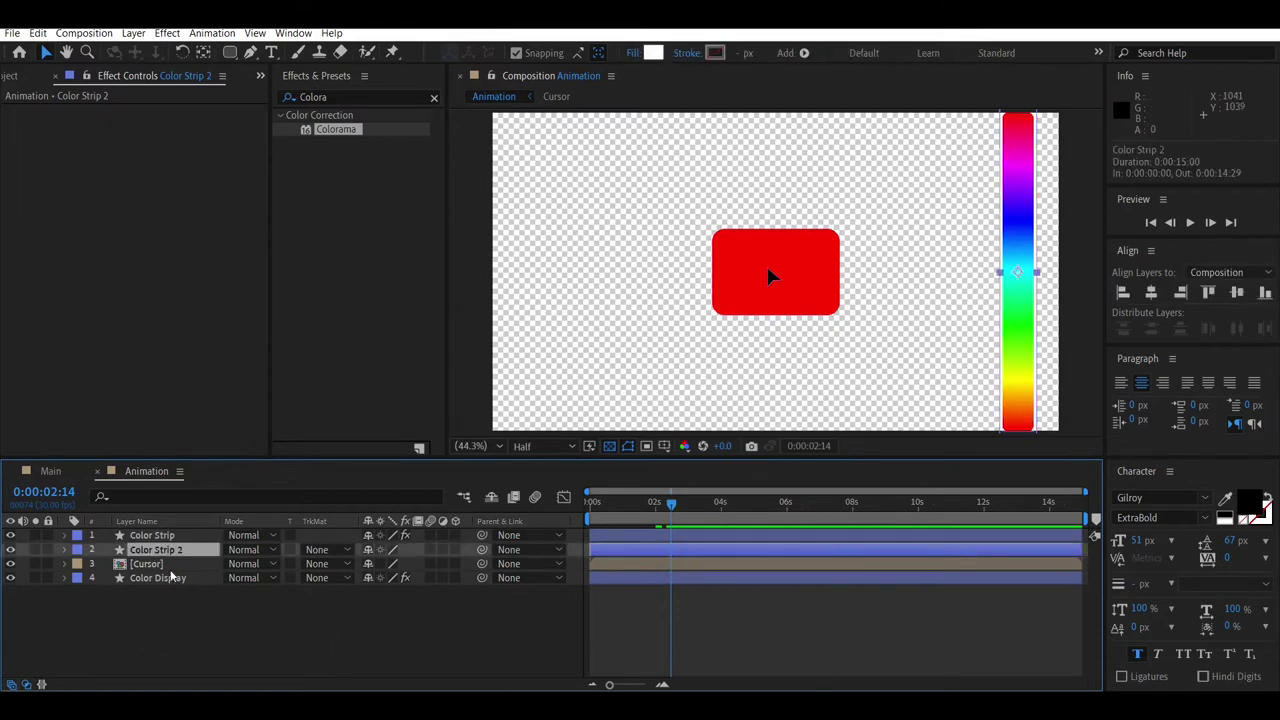
pyautogui.press('s')
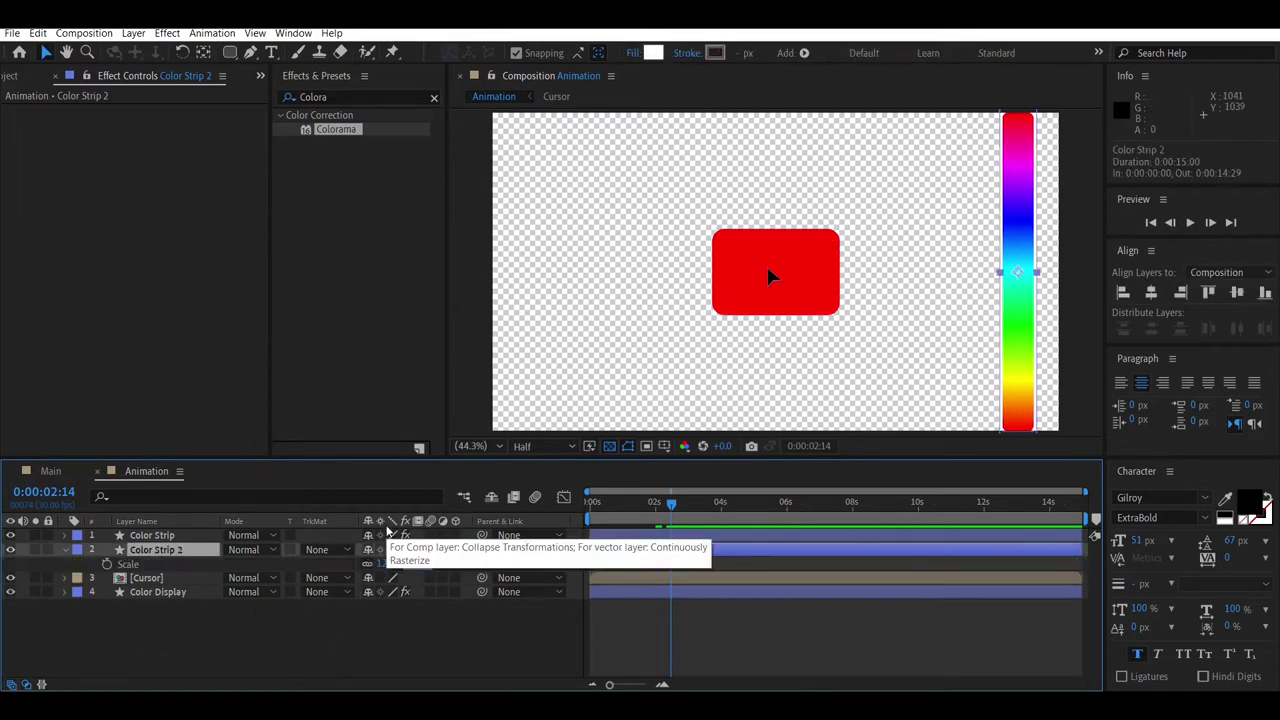
pyautogui.click(64, 550)
pyautogui.click(136, 615)
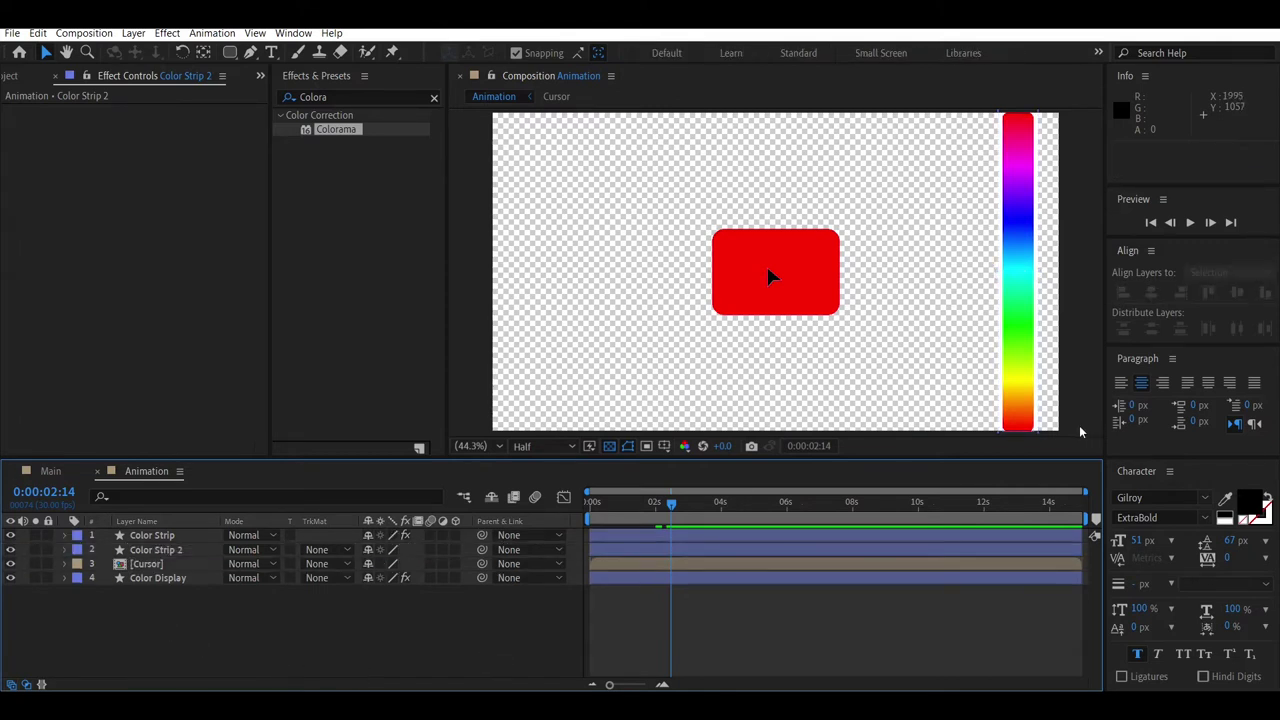
# Step: Pre-compose Color Strip and Color Strip 2 together into a composition named 'Color Strip'
pyautogui.click(170, 549)
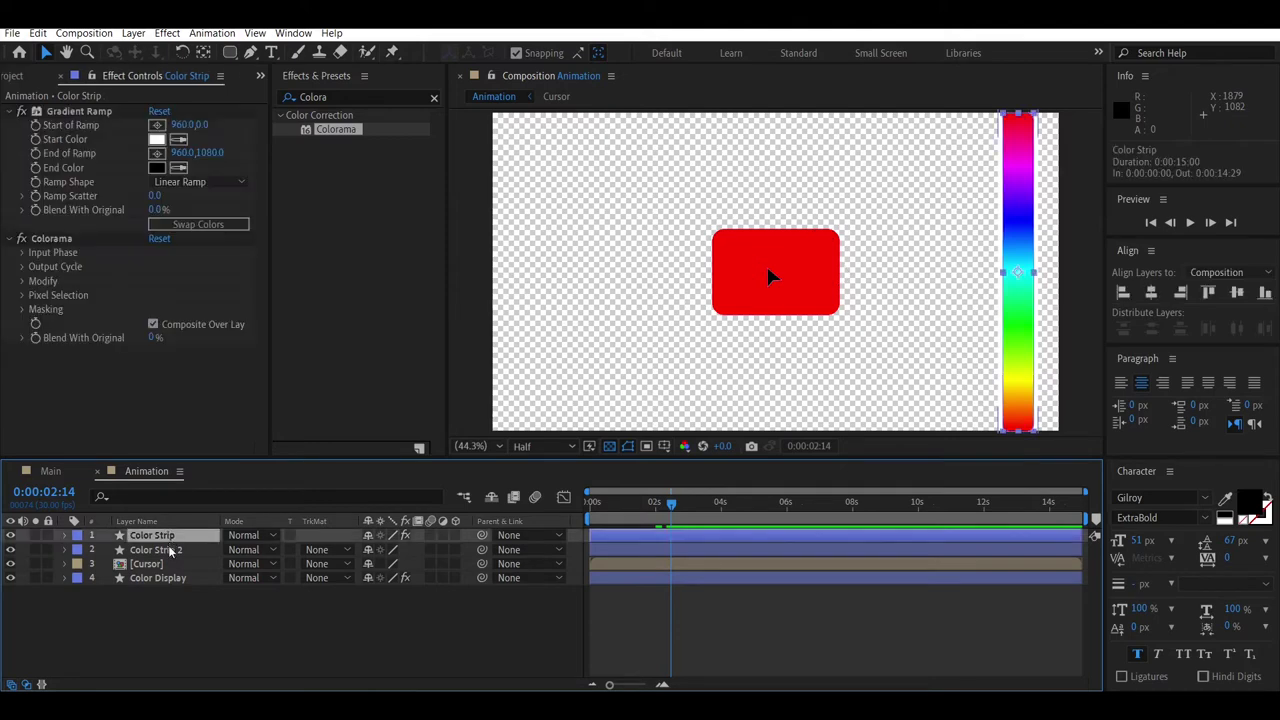
pyautogui.keyDown('ctrl'); pyautogui.click(176, 536); pyautogui.keyUp('ctrl')
pyautogui.rightClick(176, 536)
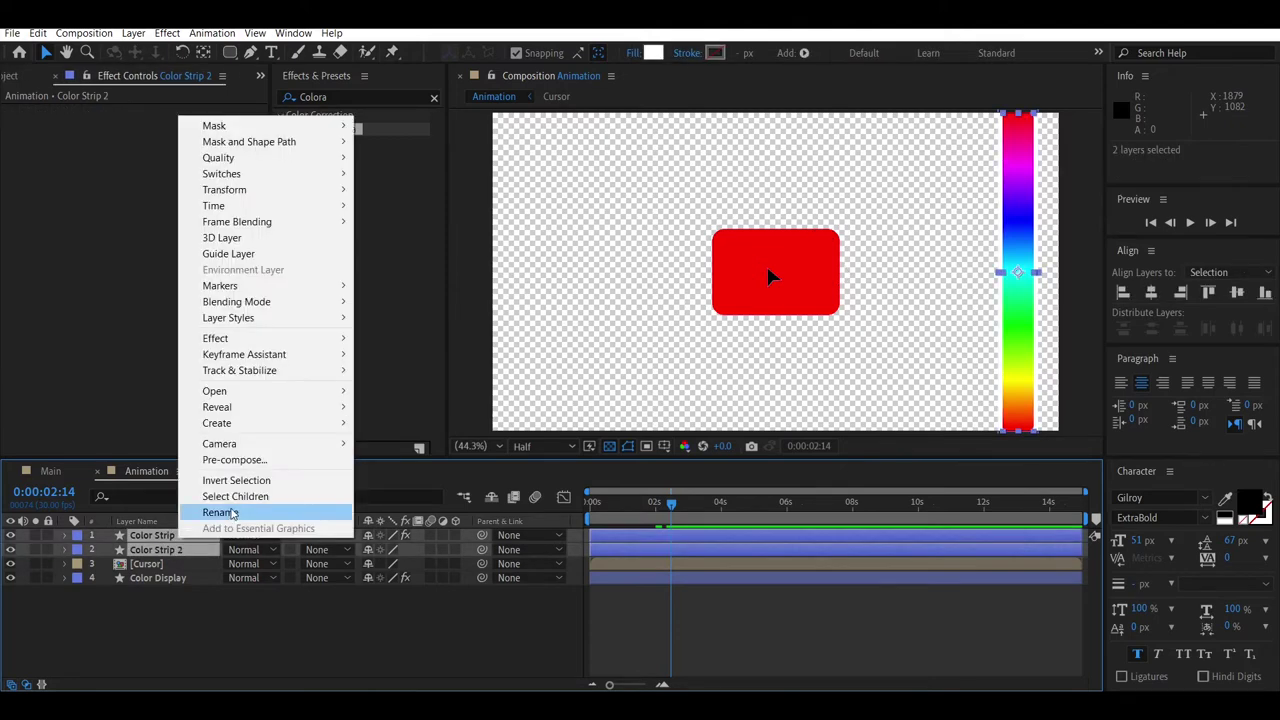
pyautogui.click(251, 460)
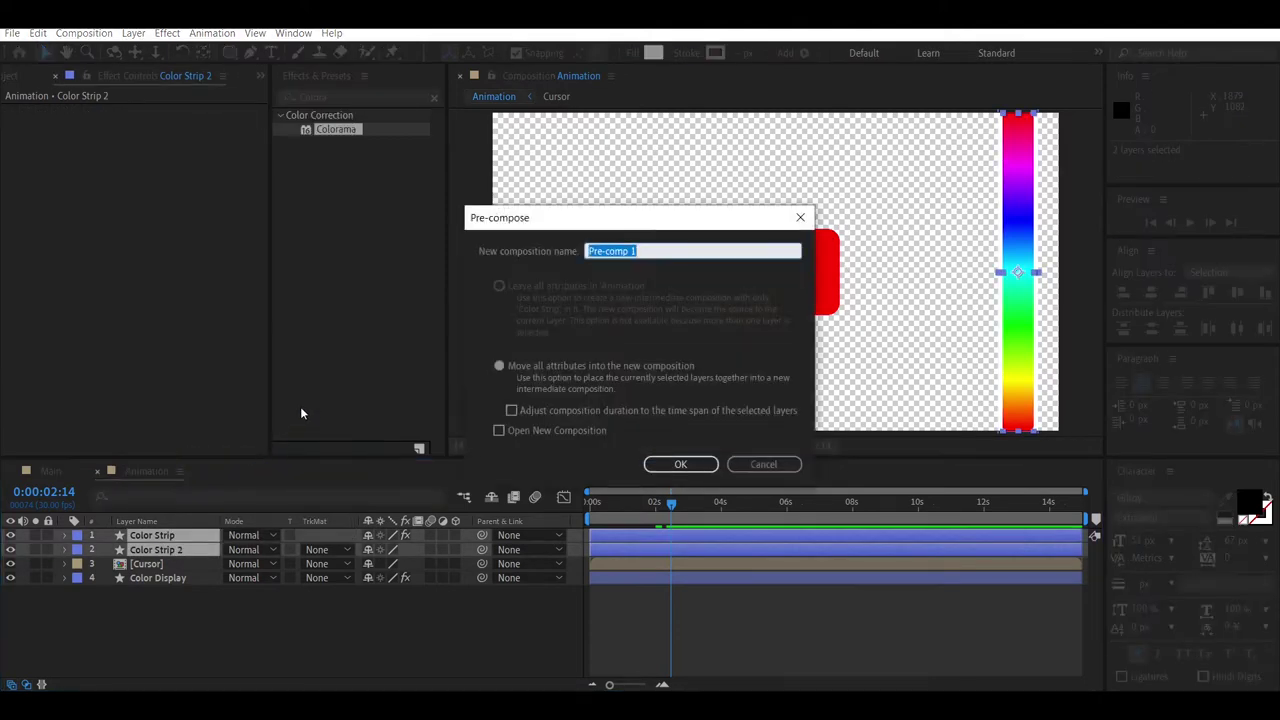
pyautogui.write('Color Strip')
pyautogui.click(680, 463)
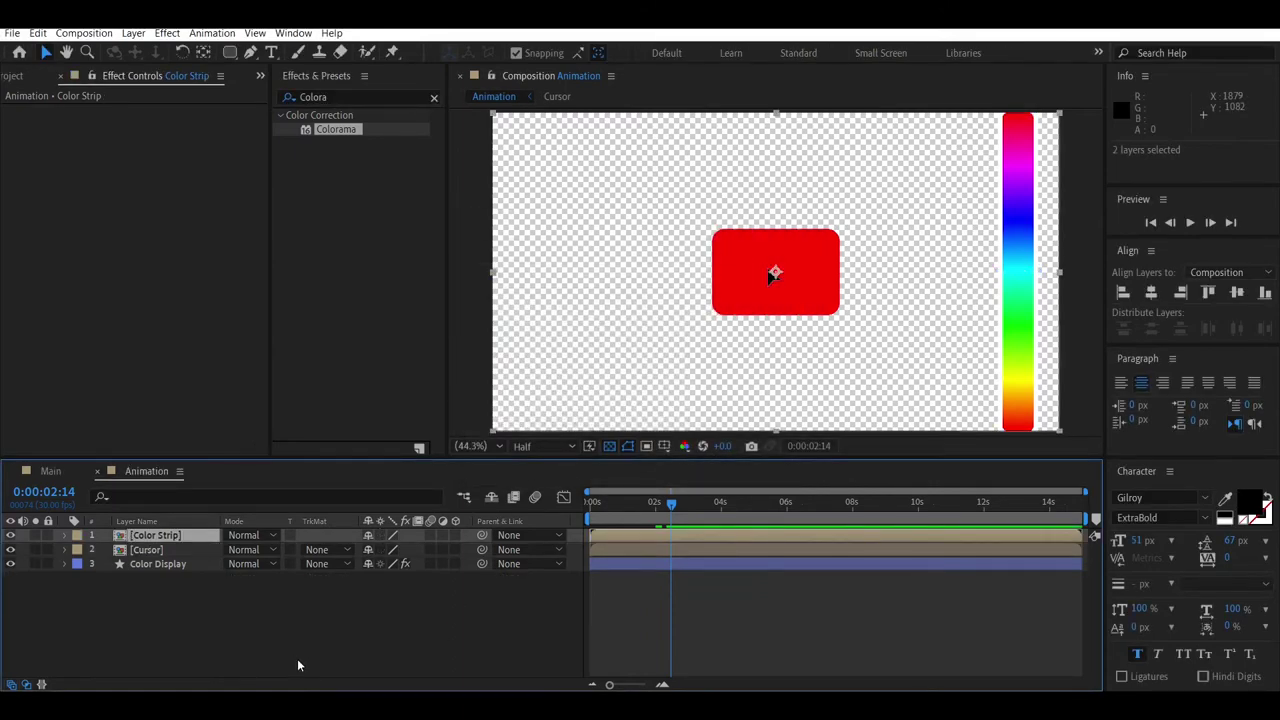
# Step: Draw a thin white rounded-rectangle bar near the top left of the comp
pyautogui.click(195, 616)
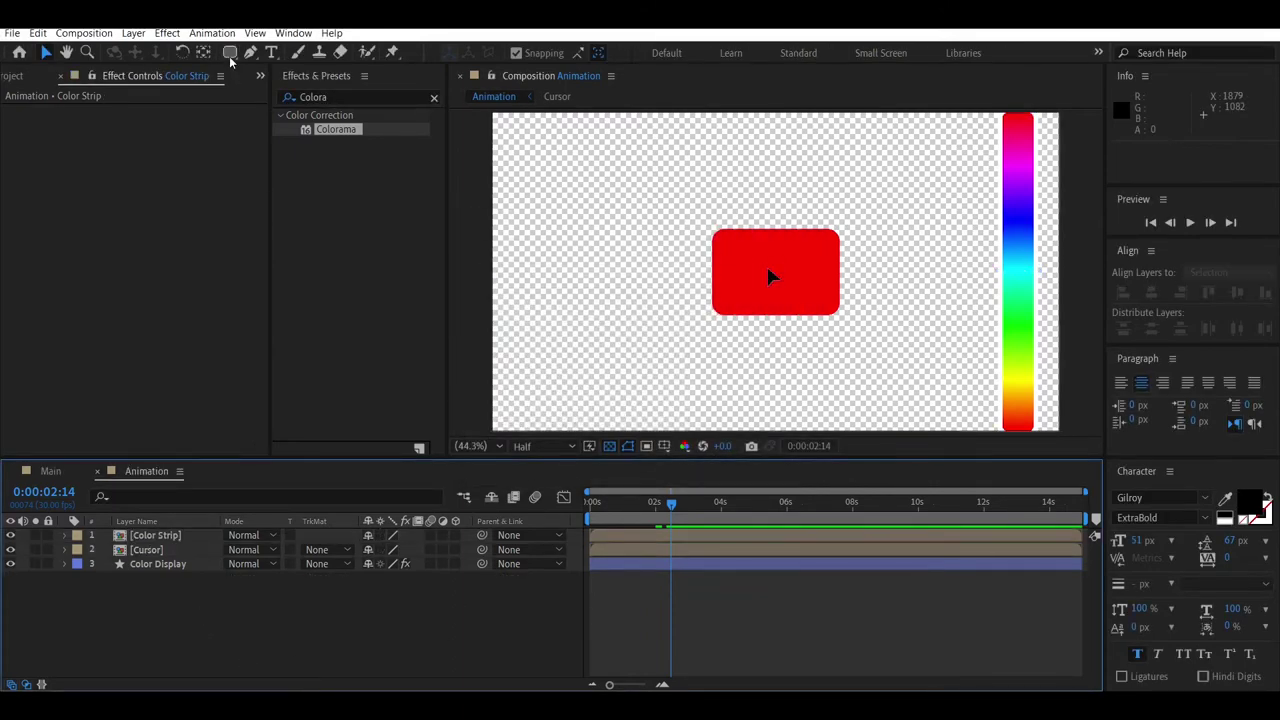
pyautogui.moveTo(229, 56)
pyautogui.mouseDown()
pyautogui.moveTo(313, 70)
pyautogui.moveTo(305, 52)
pyautogui.mouseUp()
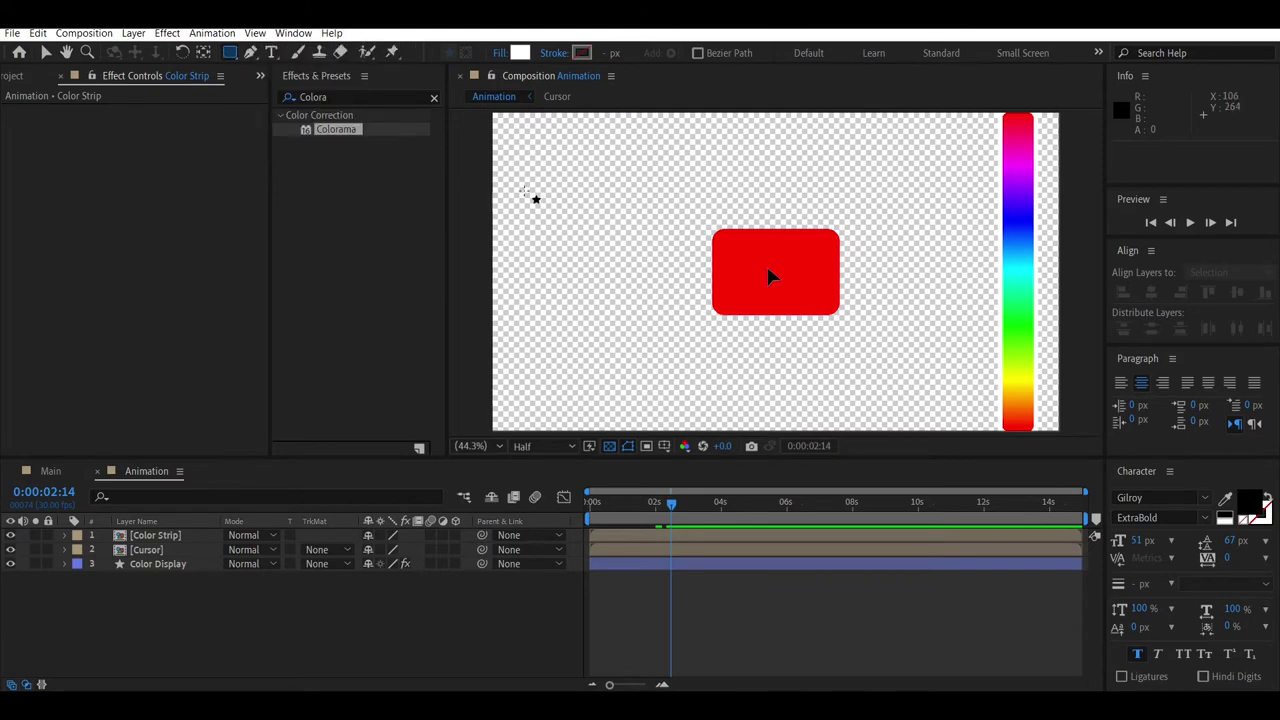
pyautogui.moveTo(522, 192); pyautogui.dragTo(674, 211)
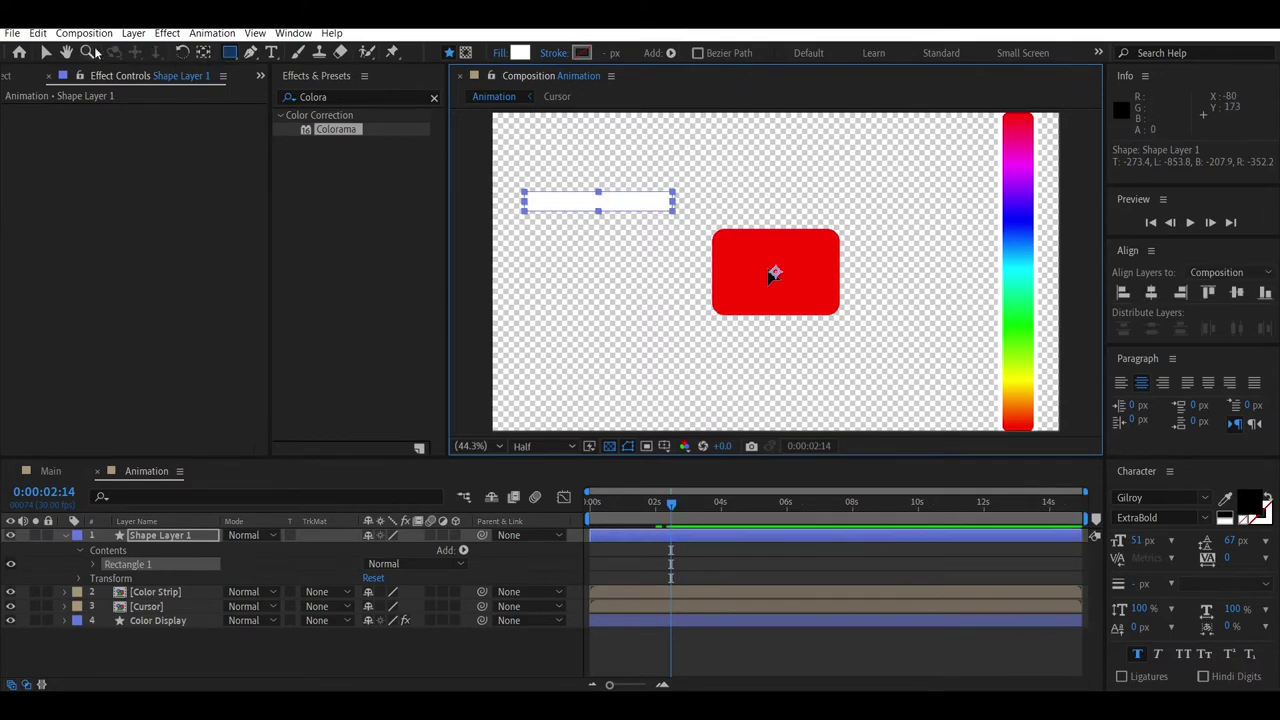
# Step: Zoom in closely on the white bar and undo a stray pen shape path
pyautogui.click(250, 52)
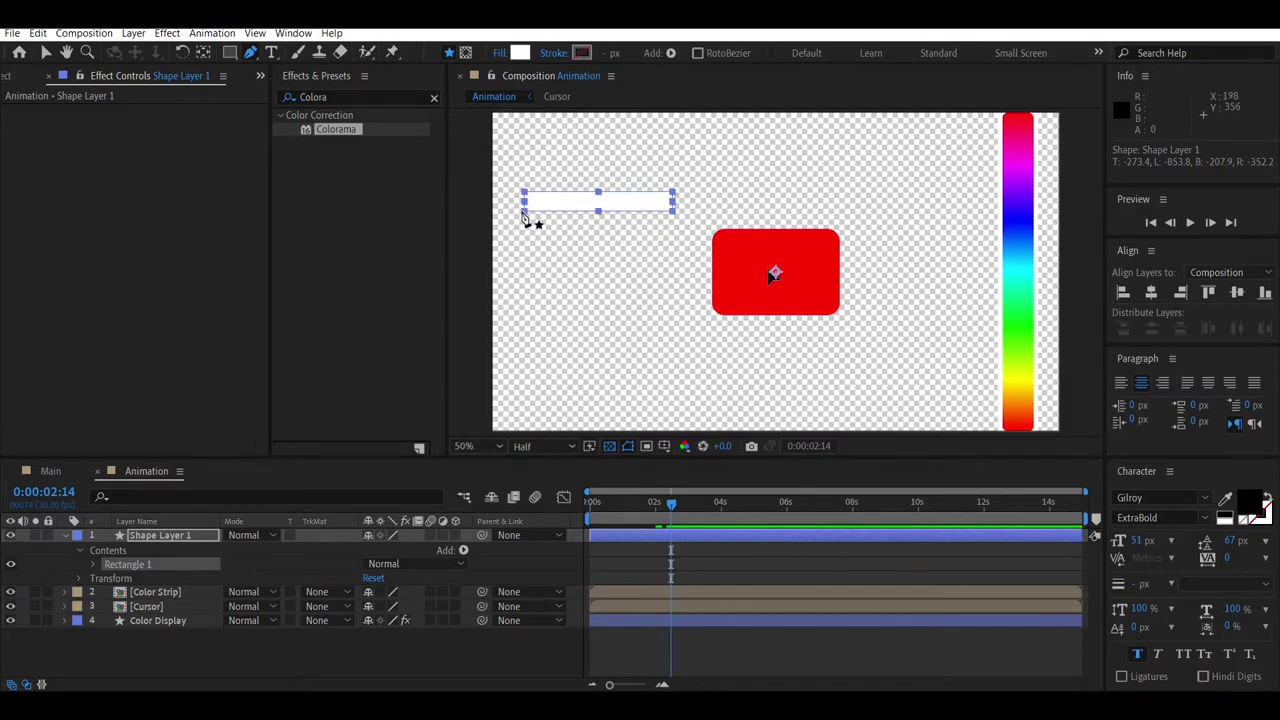
pyautogui.press('.')
pyautogui.press('.')
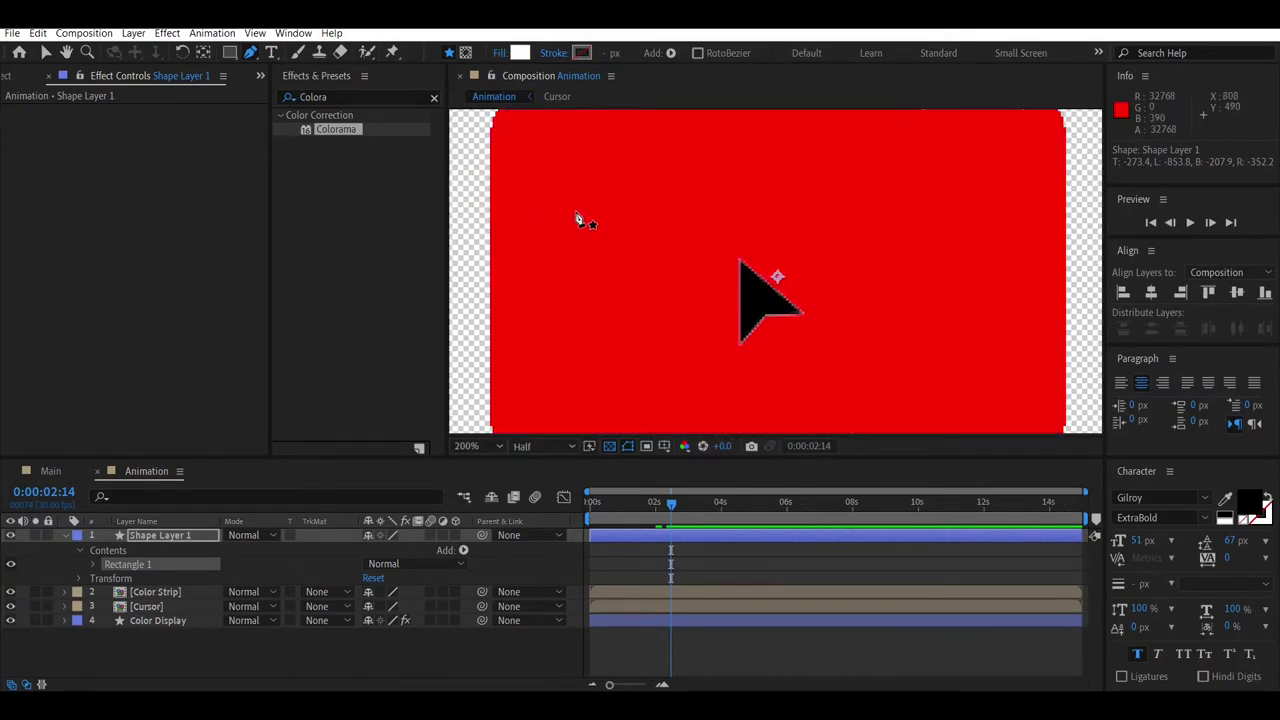
pyautogui.moveTo(577, 219)
pyautogui.mouseDown()
pyautogui.moveTo(742, 262)
pyautogui.moveTo(666, 291)
pyautogui.mouseUp()
pyautogui.press('.')
pyautogui.press('.')
pyautogui.moveTo(554, 263); pyautogui.dragTo(957, 320)
pyautogui.press('g')
pyautogui.click(575, 265)
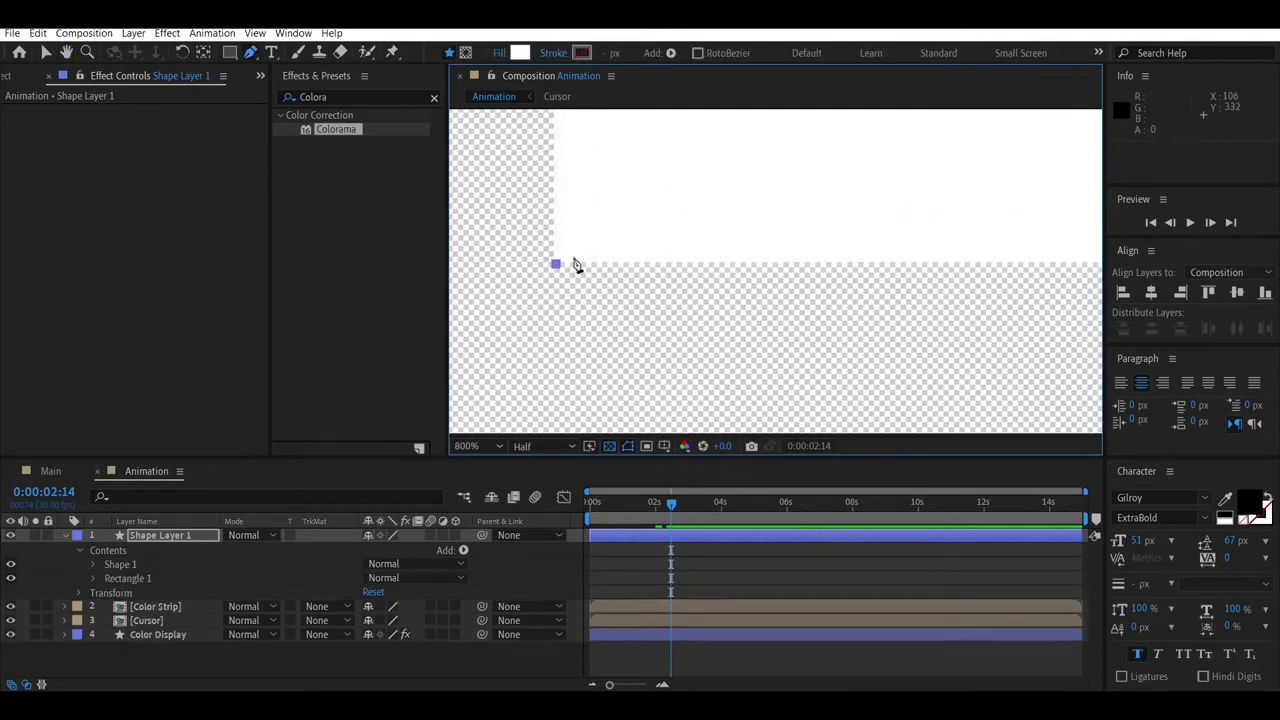
pyautogui.press('h')
pyautogui.moveTo(700, 266); pyautogui.dragTo(645, 330)
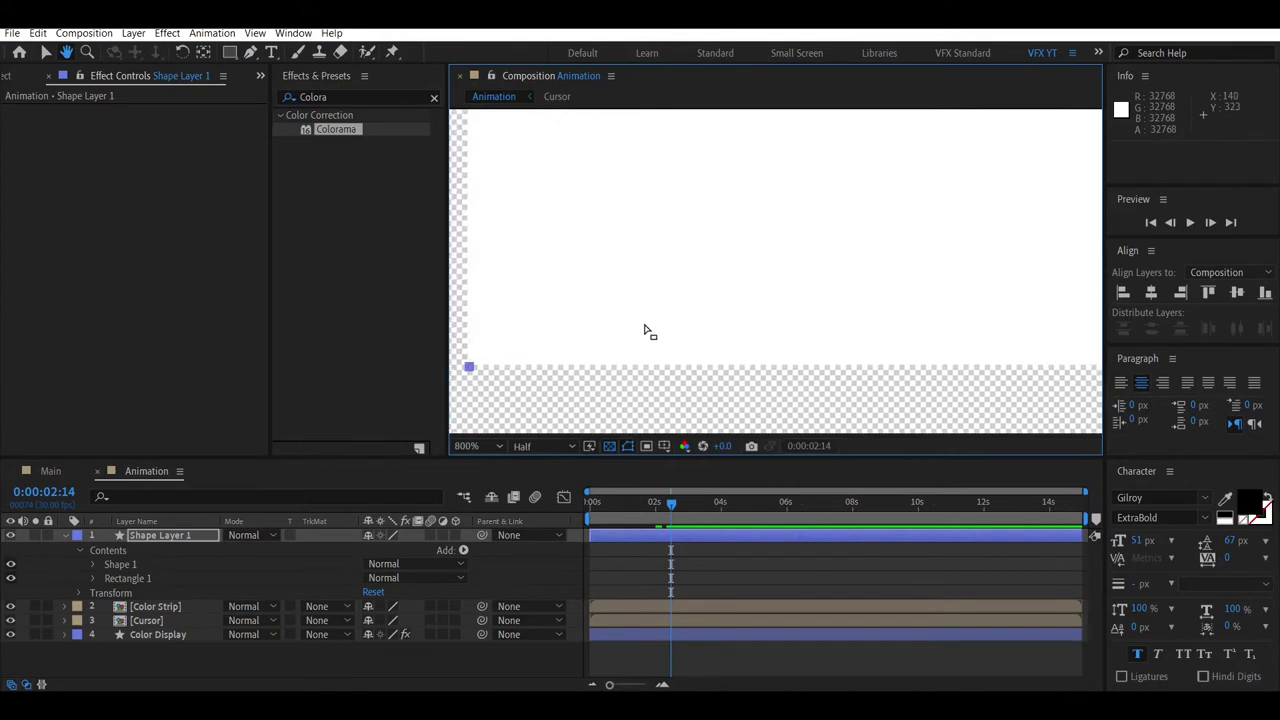
pyautogui.hotkey('ctrl', 'z')
pyautogui.press('g')
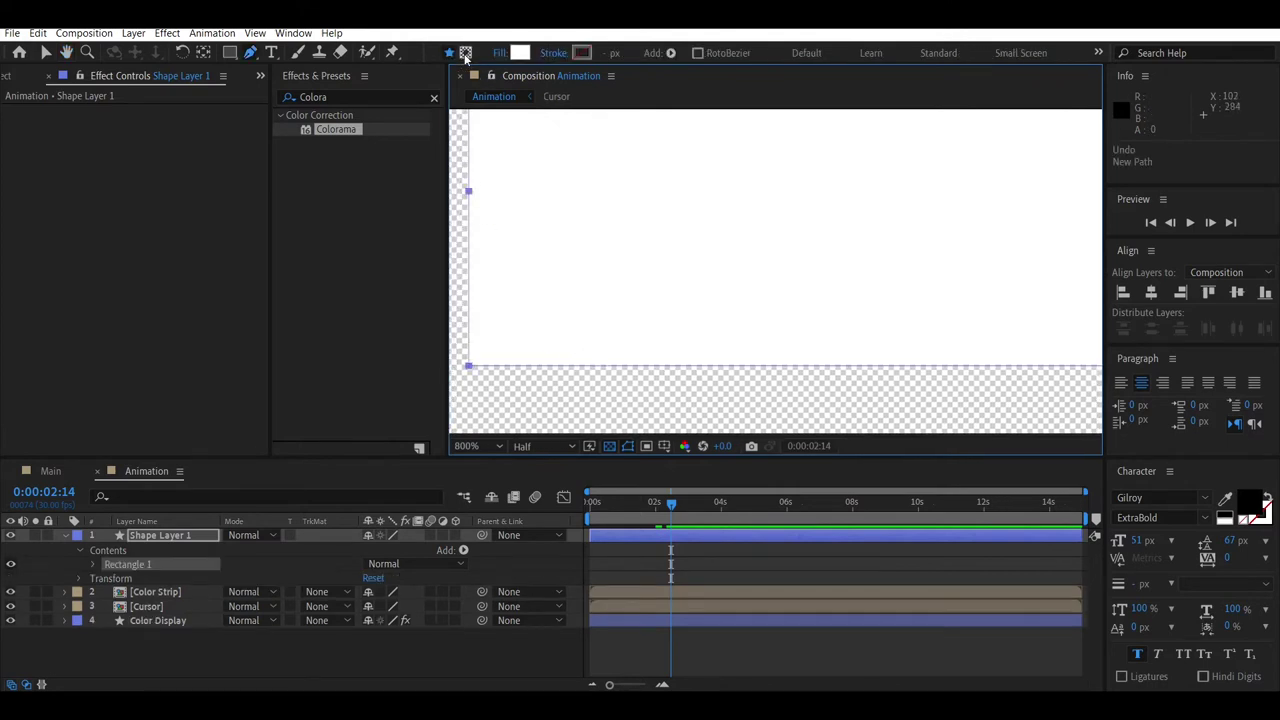
# Step: Set the Pen to mask mode and place the first mask points along the bar's edge
pyautogui.click(465, 57)
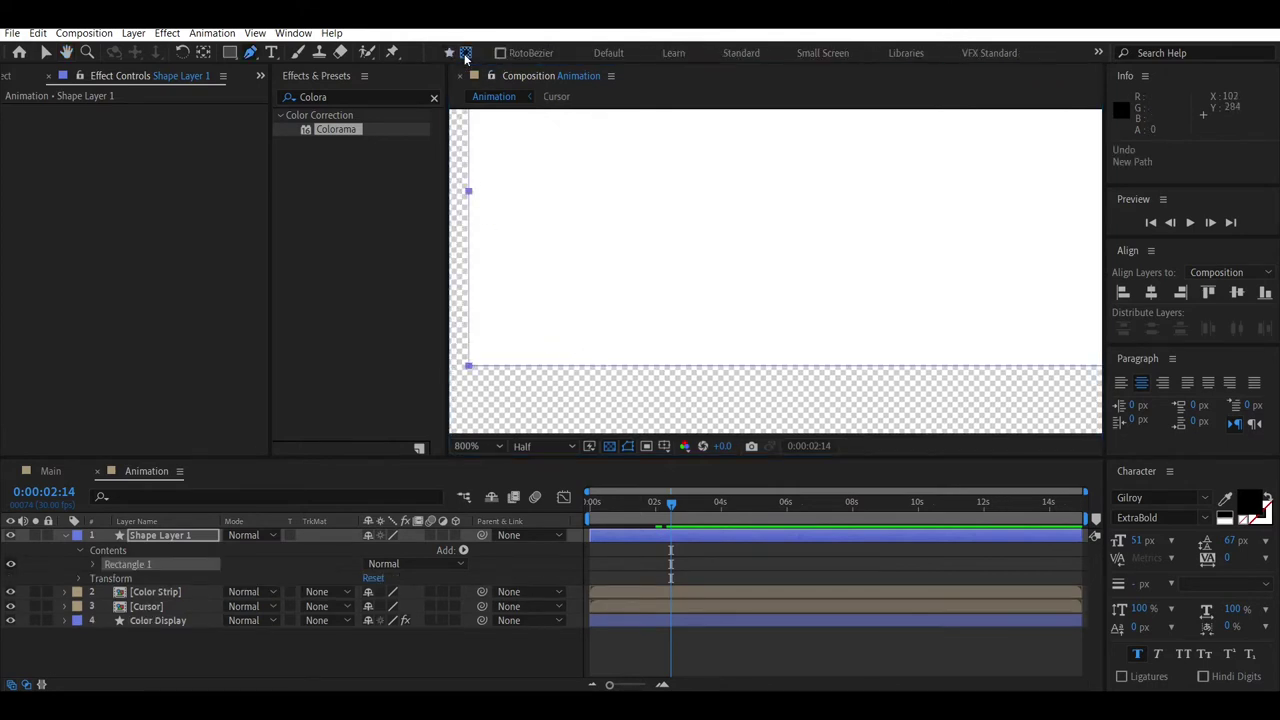
pyautogui.click(469, 366)
pyautogui.moveTo(686, 329); pyautogui.dragTo(646, 366)
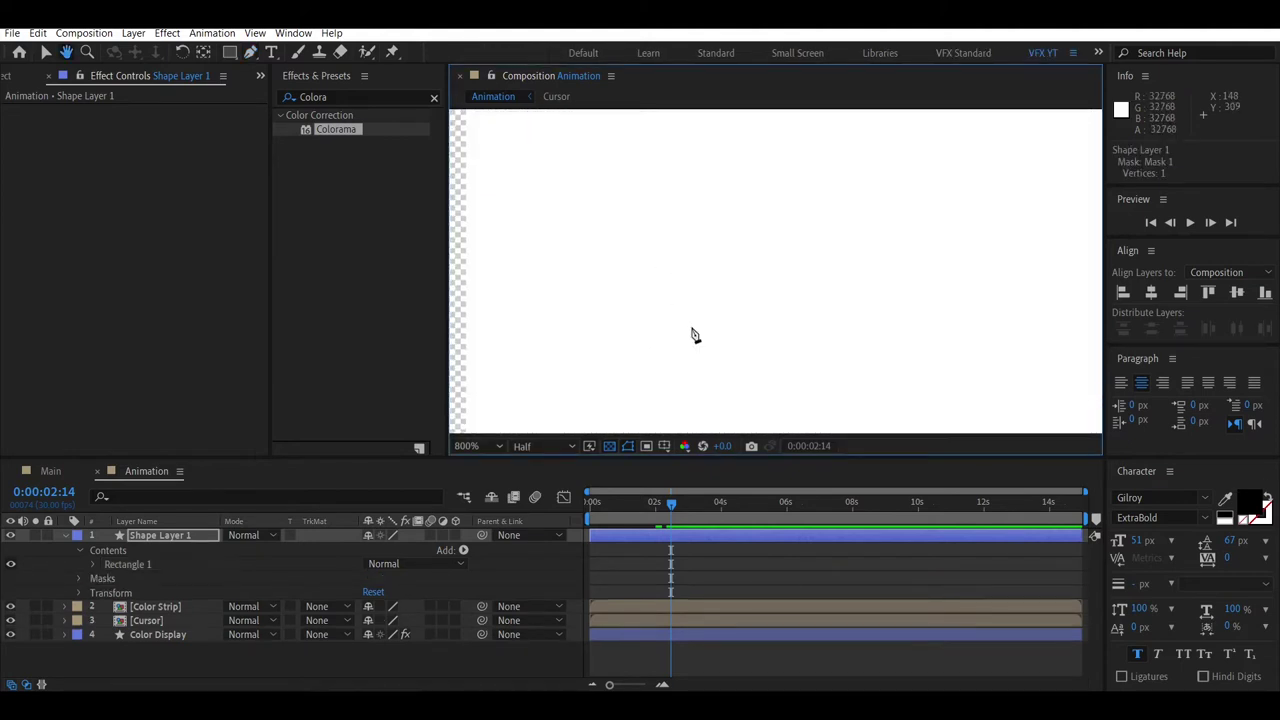
pyautogui.scroll(-1, 691, 335)
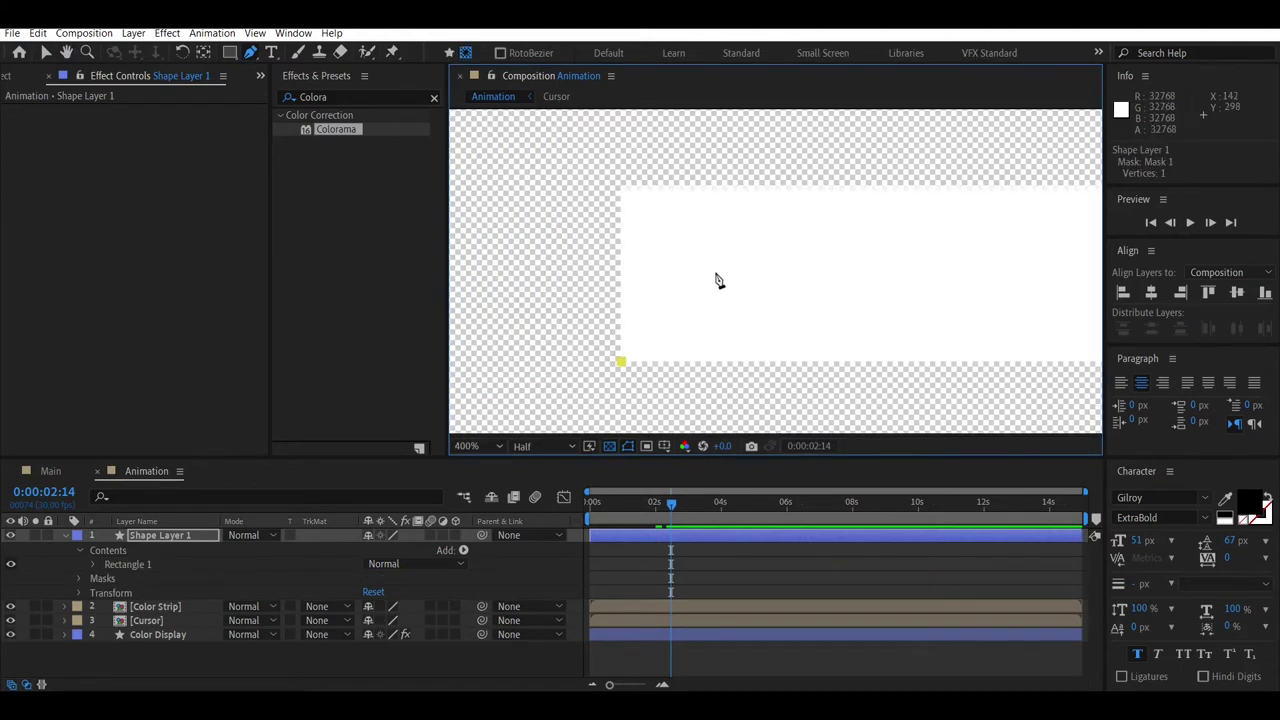
pyautogui.click(711, 276)
pyautogui.moveTo(871, 300); pyautogui.dragTo(994, 305)
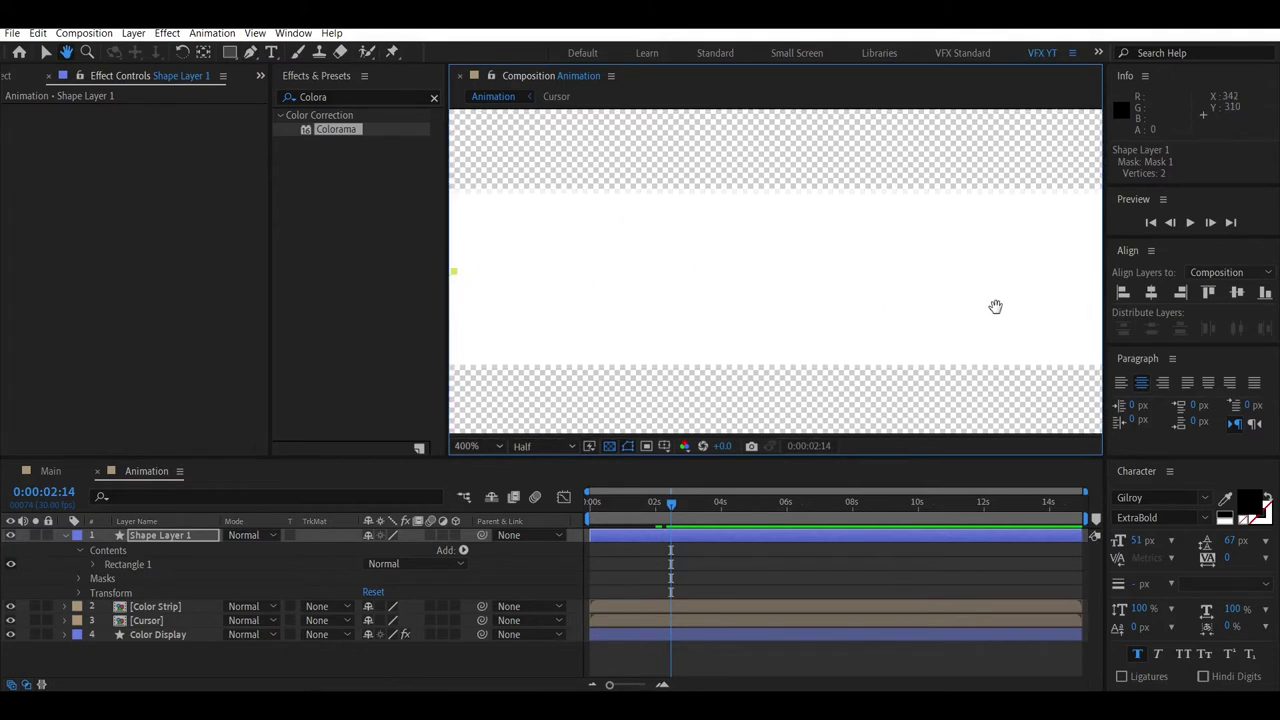
pyautogui.moveTo(1104, 283); pyautogui.dragTo(817, 291)
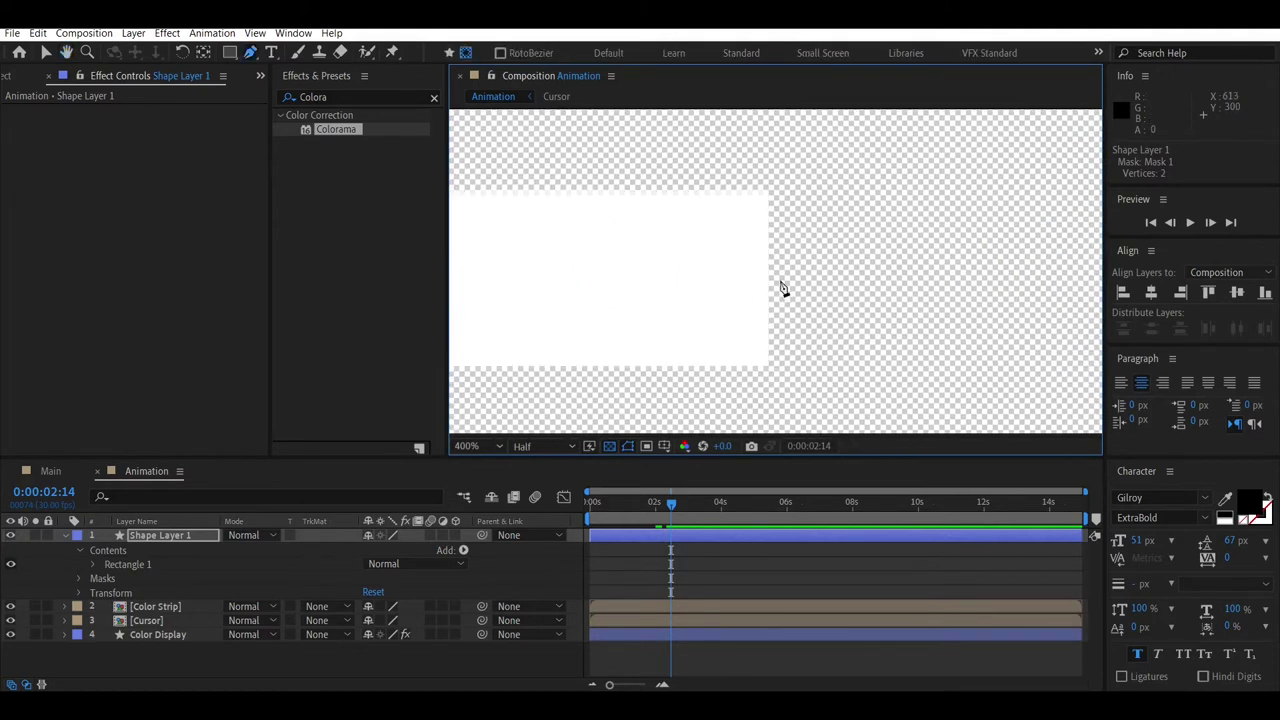
pyautogui.click(650, 273)
pyautogui.click(769, 373)
# Step: Add the slanted-end and bottom-edge points to close the seven-point mask, then select Shape Layer 1
pyautogui.press('/')
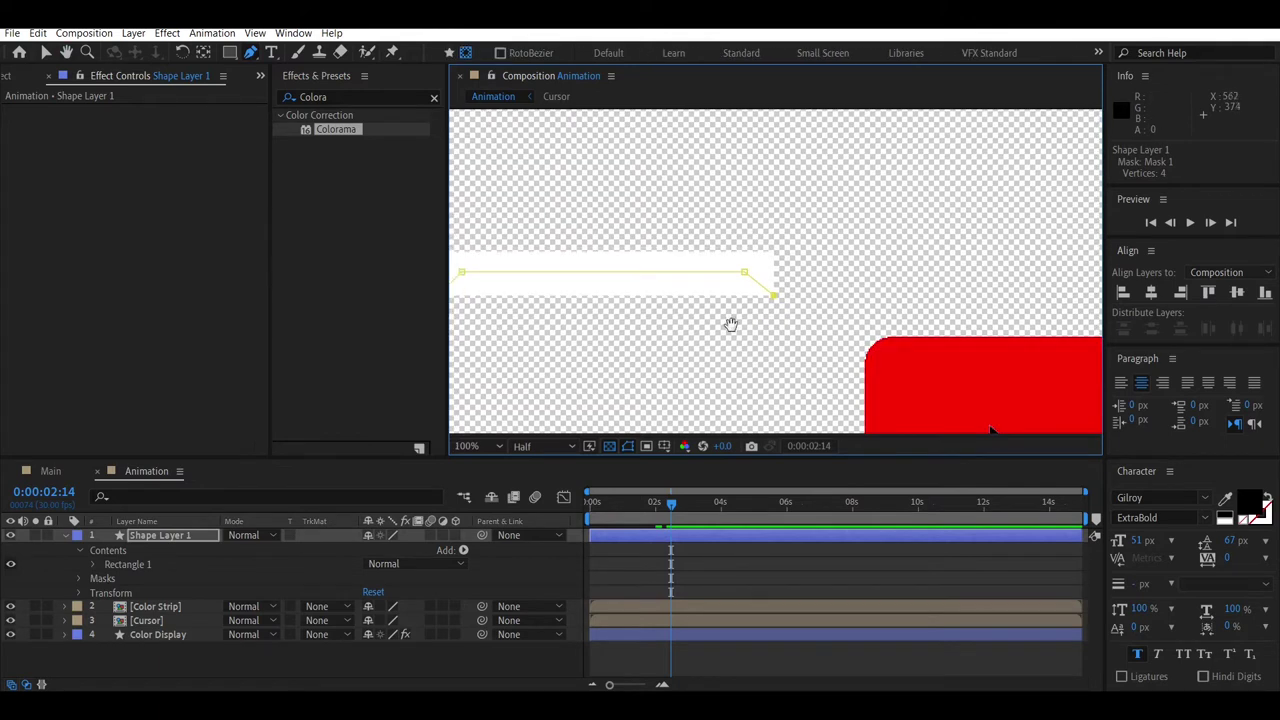
pyautogui.moveTo(731, 323); pyautogui.dragTo(777, 337)
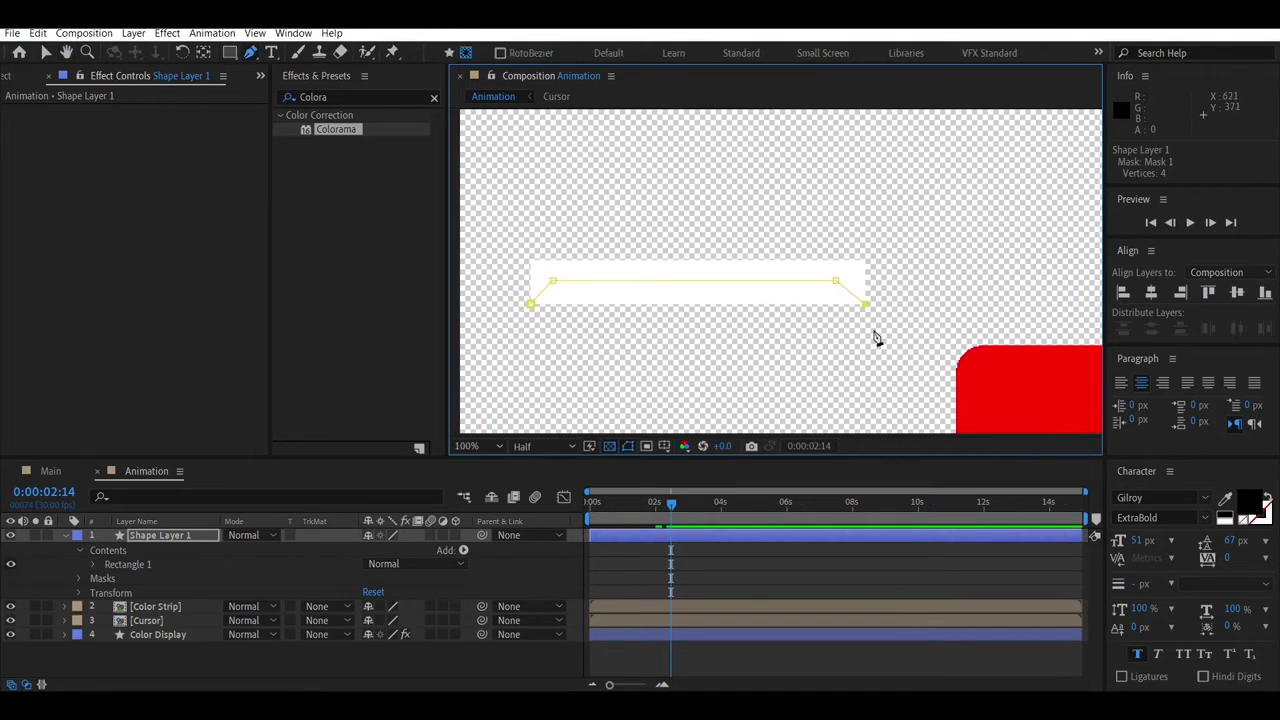
pyautogui.click(837, 336)
pyautogui.click(629, 344)
pyautogui.click(514, 325)
pyautogui.click(528, 306)
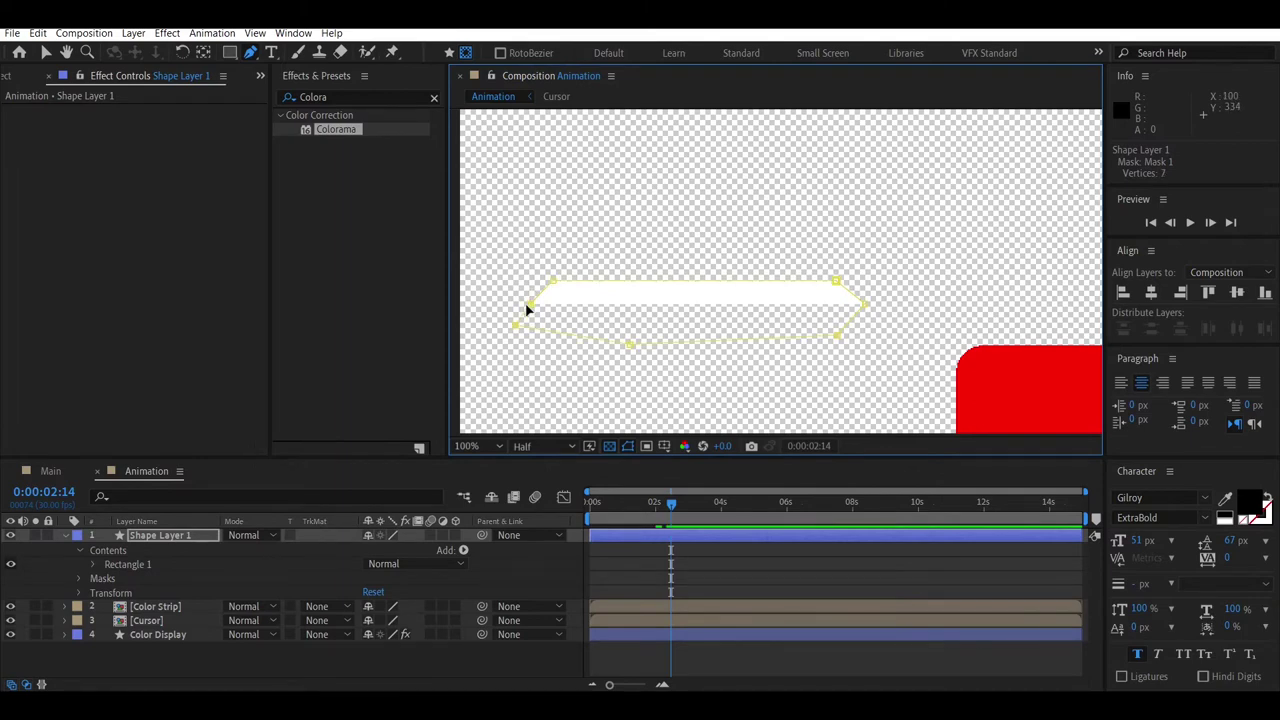
pyautogui.press('h')
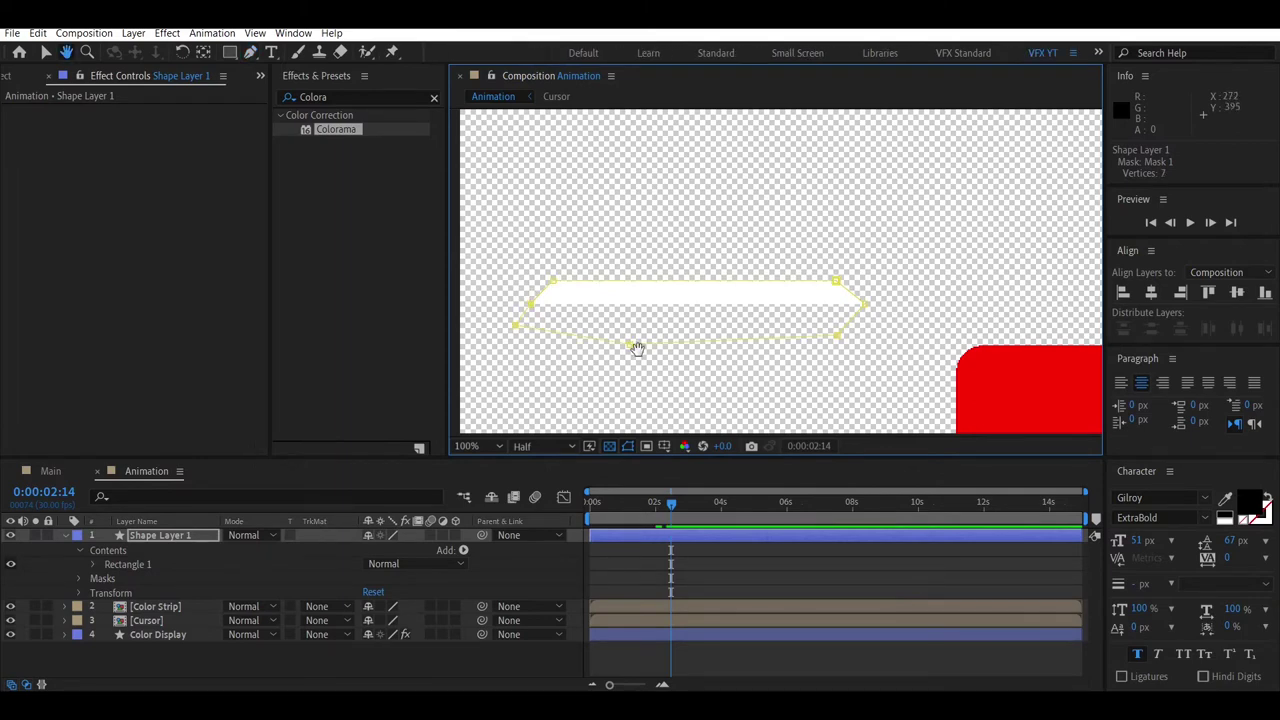
pyautogui.press('g')
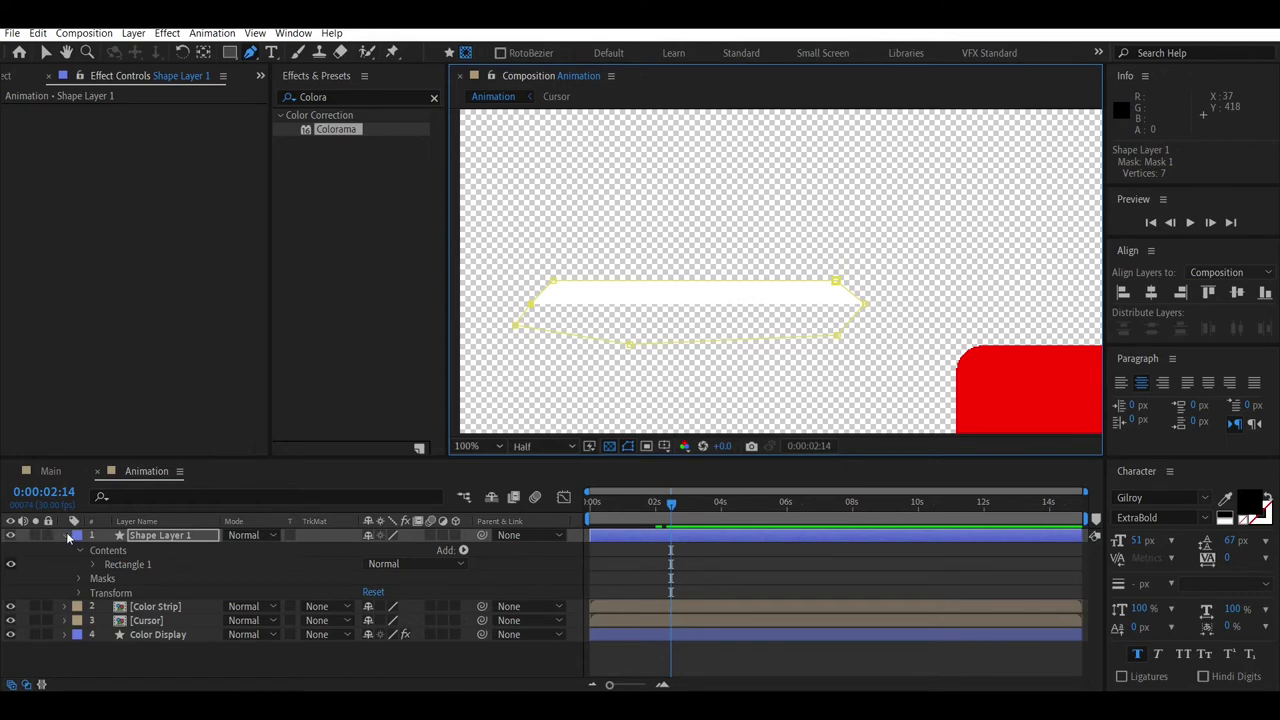
pyautogui.click(66, 536)
pyautogui.click(168, 540)
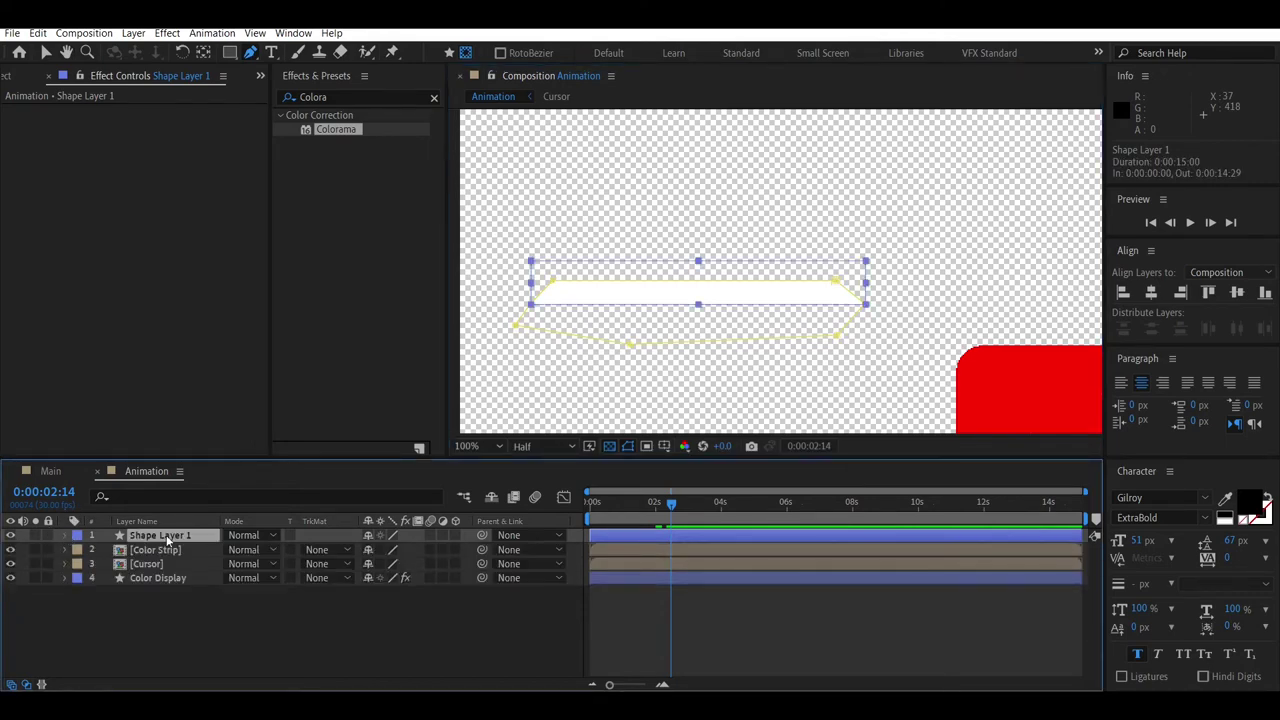
# Step: Duplicate Shape Layer 1 and flip the original with a Scale of -100,-100%
pyautogui.click(37, 33)
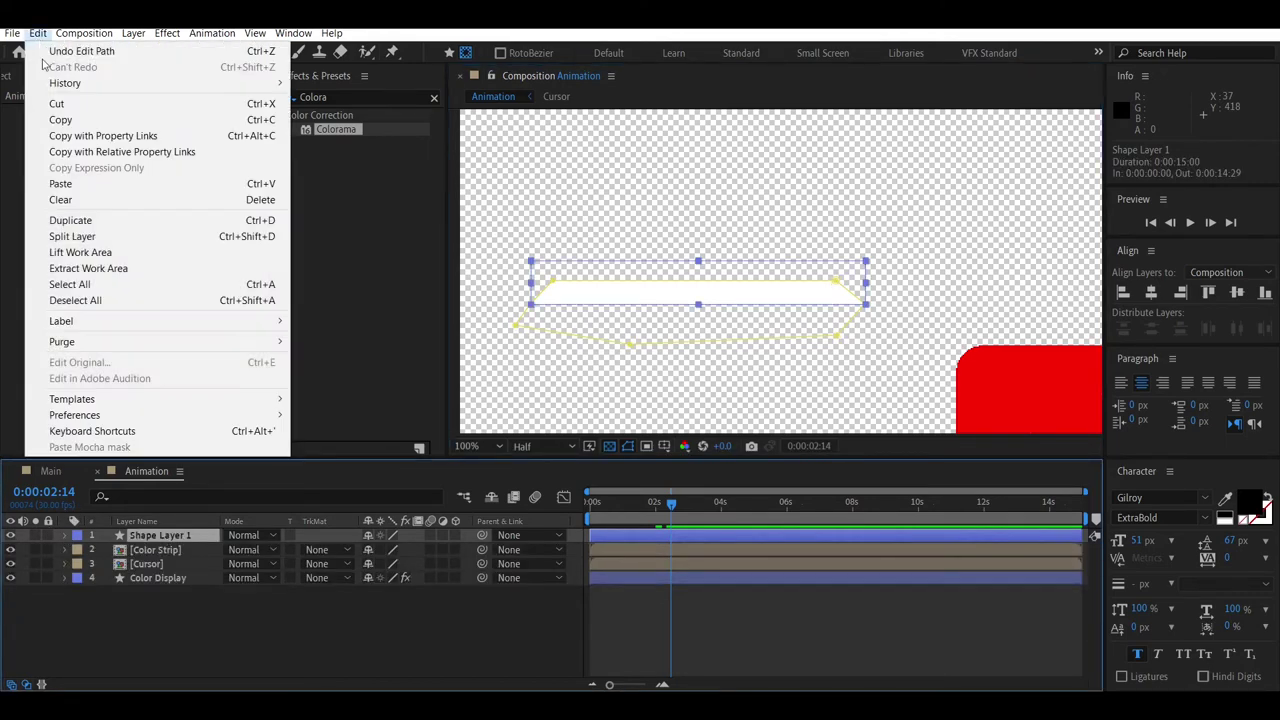
pyautogui.click(110, 222)
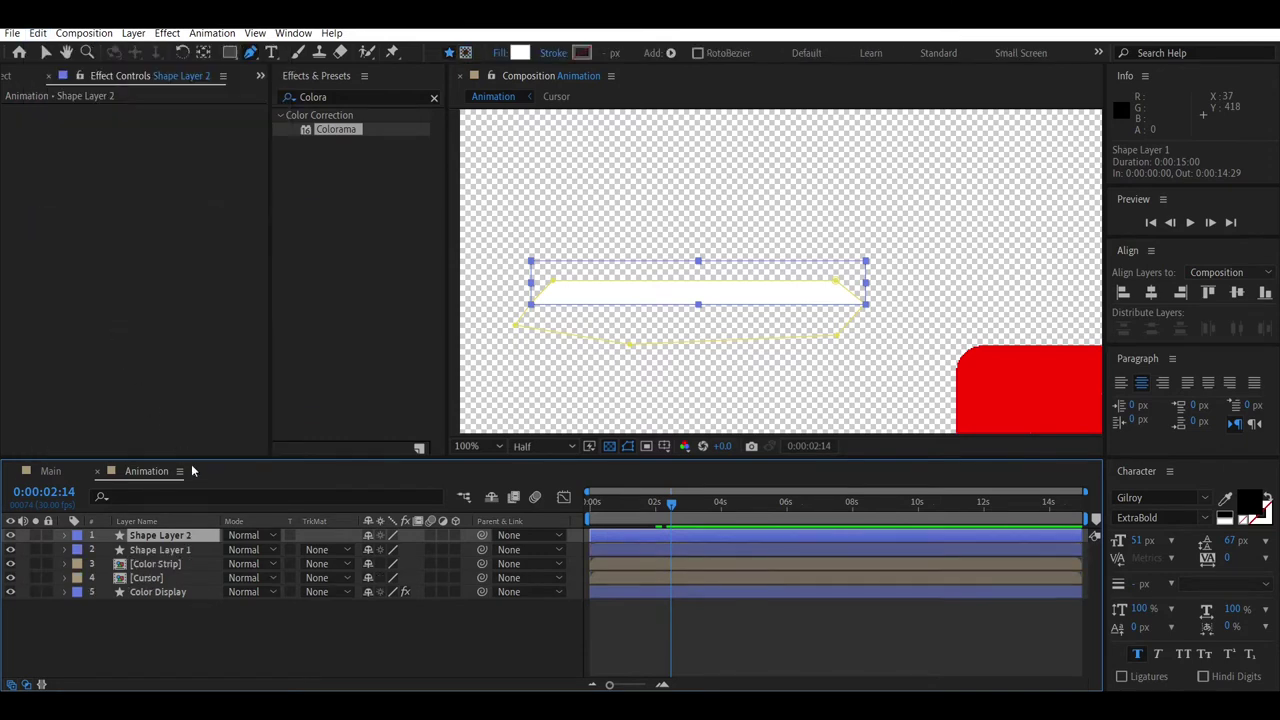
pyautogui.click(182, 545)
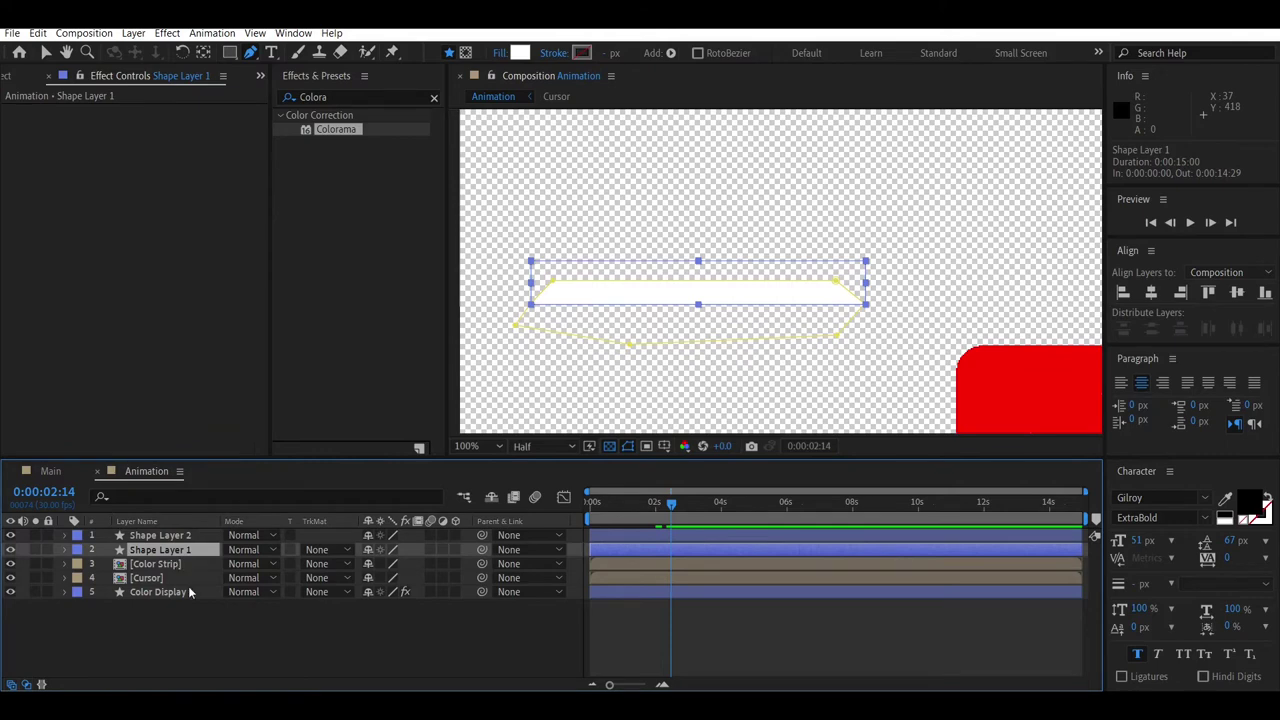
pyautogui.press('s')
pyautogui.click(413, 564)
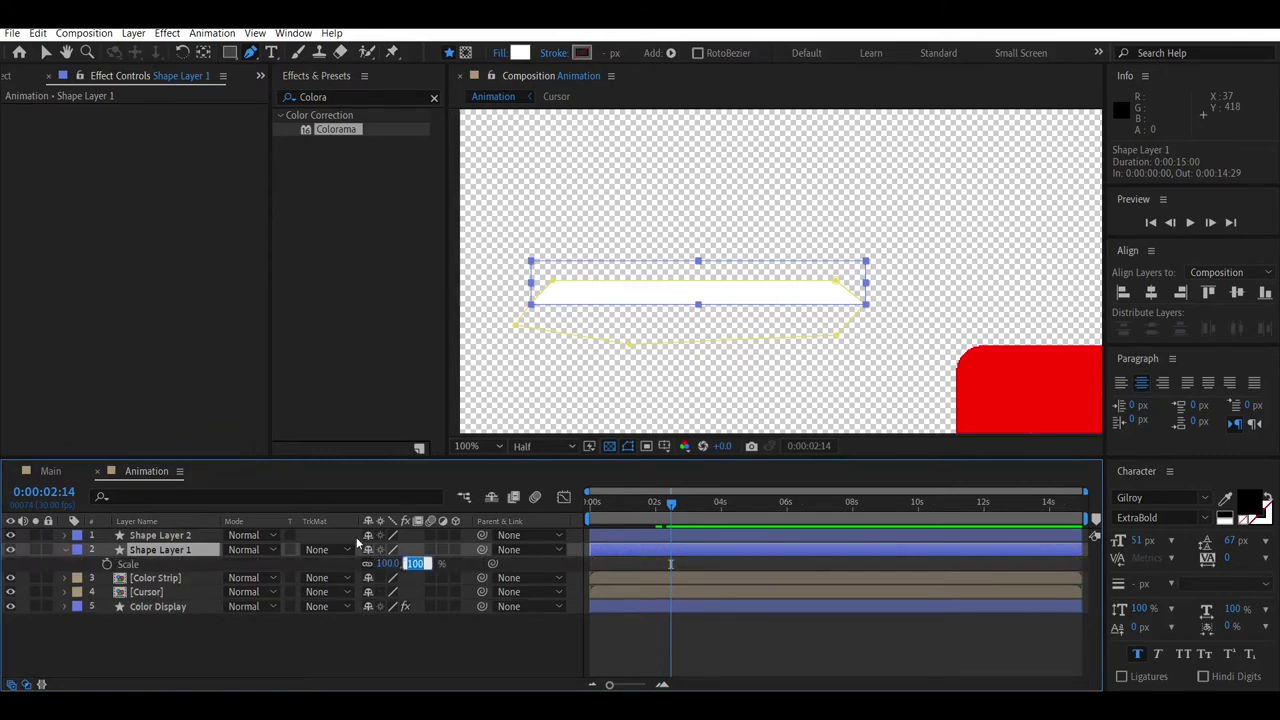
pyautogui.write('-')
pyautogui.press('Return')
pyautogui.click(271, 565)
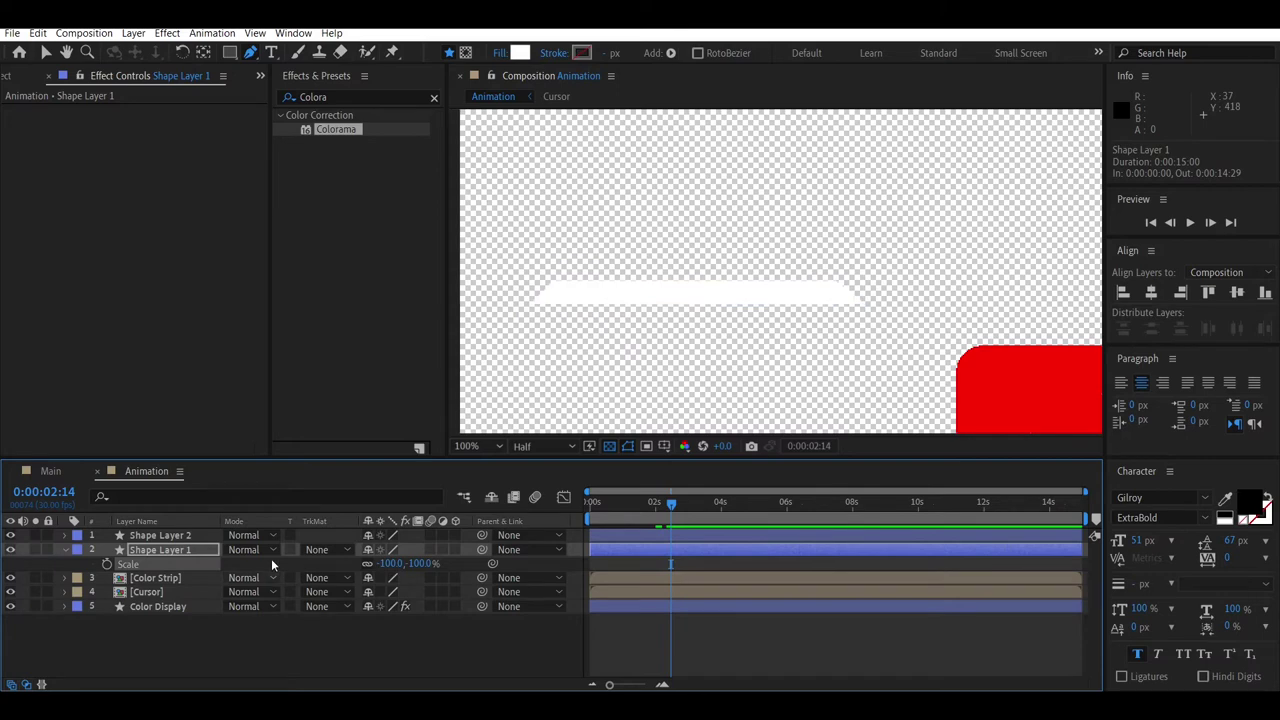
# Step: Check Shape Layer 1's Position, undoing a trial move so it stays at 960,540
pyautogui.click(66, 550)
pyautogui.press('p')
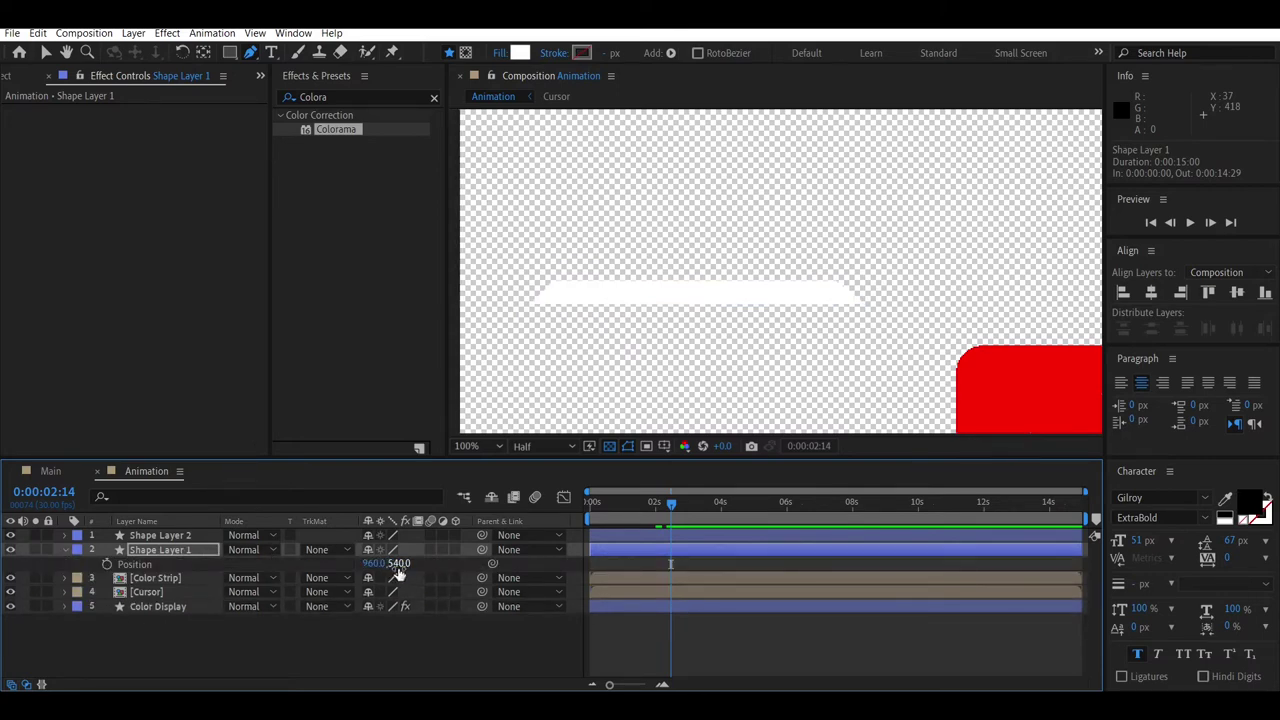
pyautogui.moveTo(398, 563); pyautogui.dragTo(350, 563)
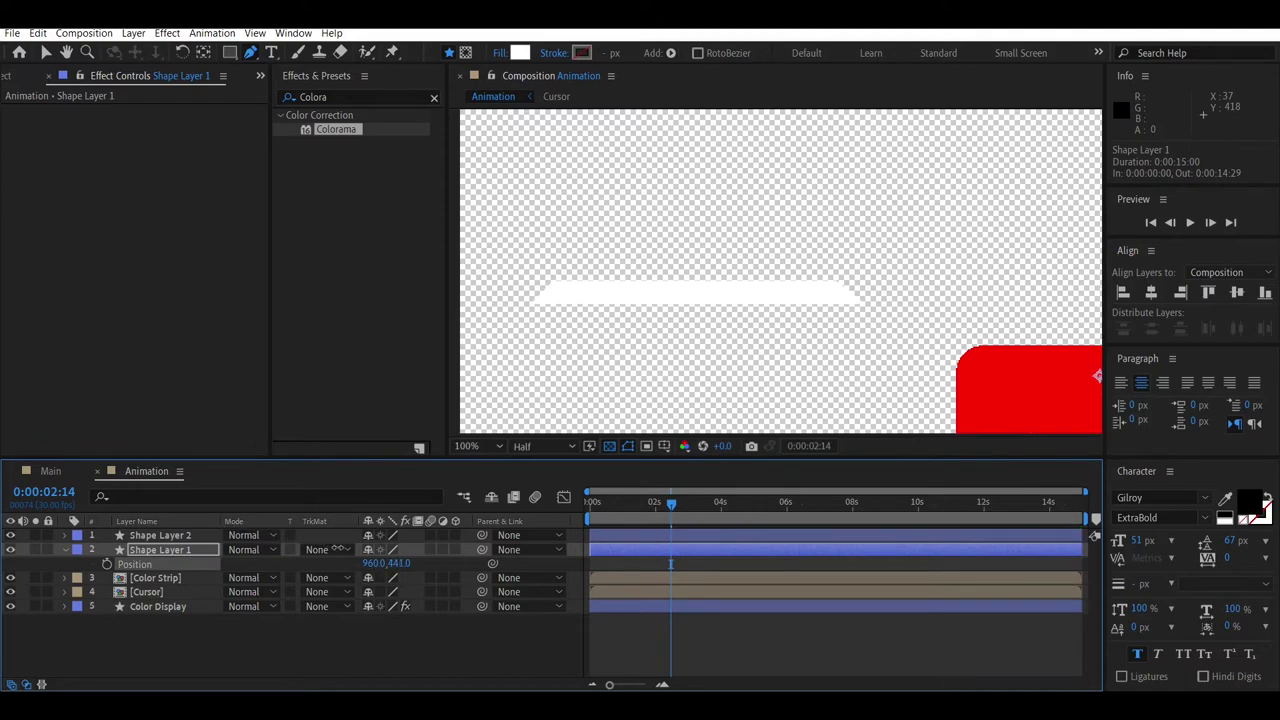
pyautogui.moveTo(340, 549)
pyautogui.mouseDown()
pyautogui.moveTo(176, 513)
pyautogui.moveTo(485, 519)
pyautogui.mouseUp()
pyautogui.hotkey('ctrl', 'z')
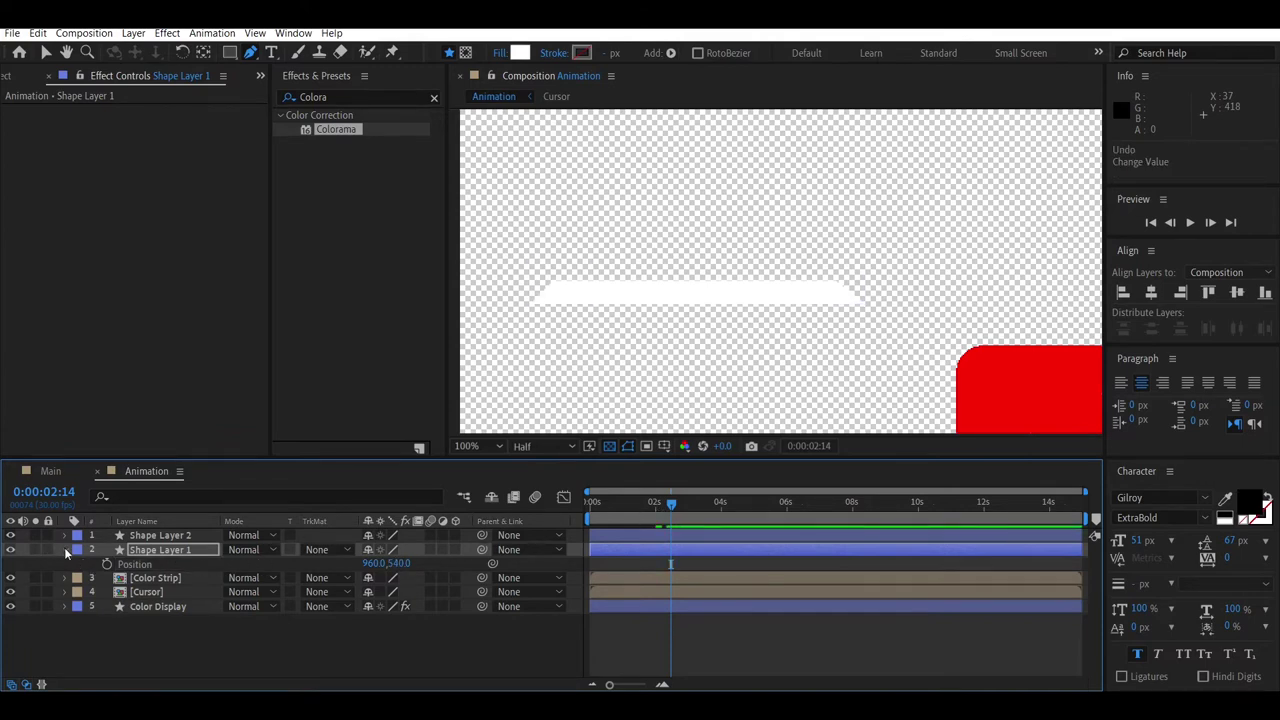
pyautogui.click(65, 550)
pyautogui.click(142, 552)
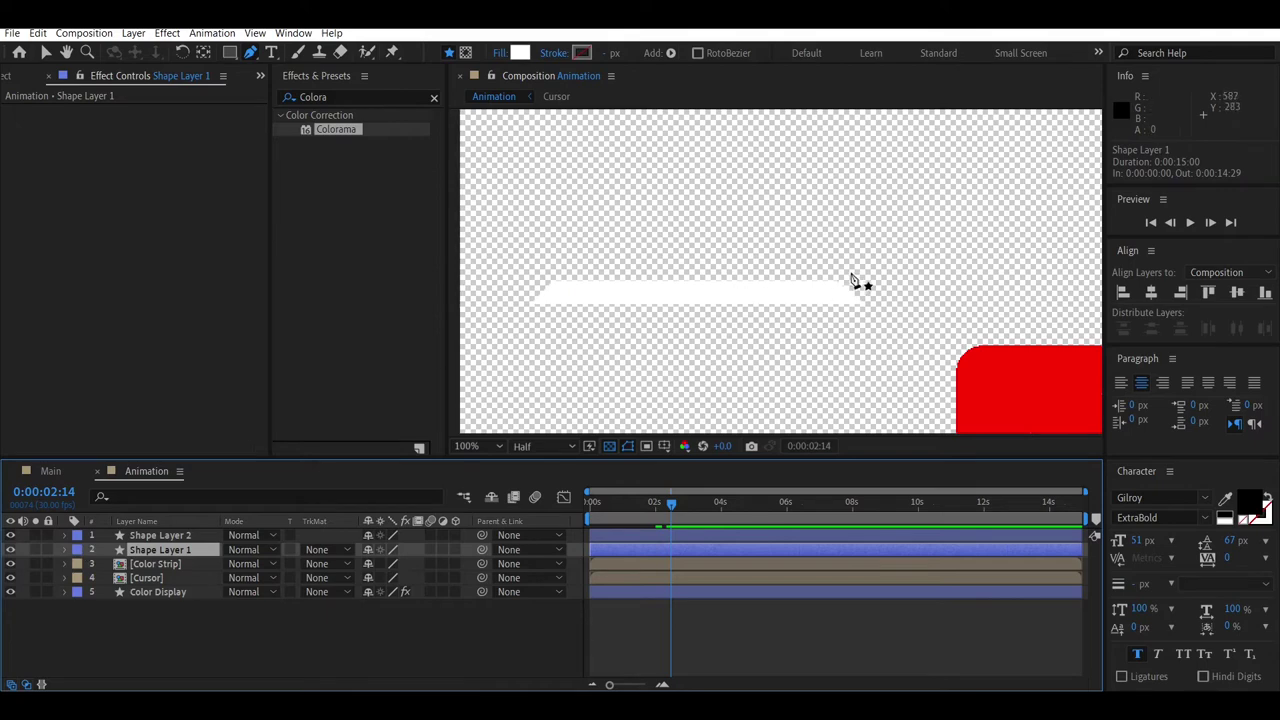
# Step: Move Shape Layer 1 up alongside Shape Layer 2 in the viewer
pyautogui.press(',')
pyautogui.press(',')
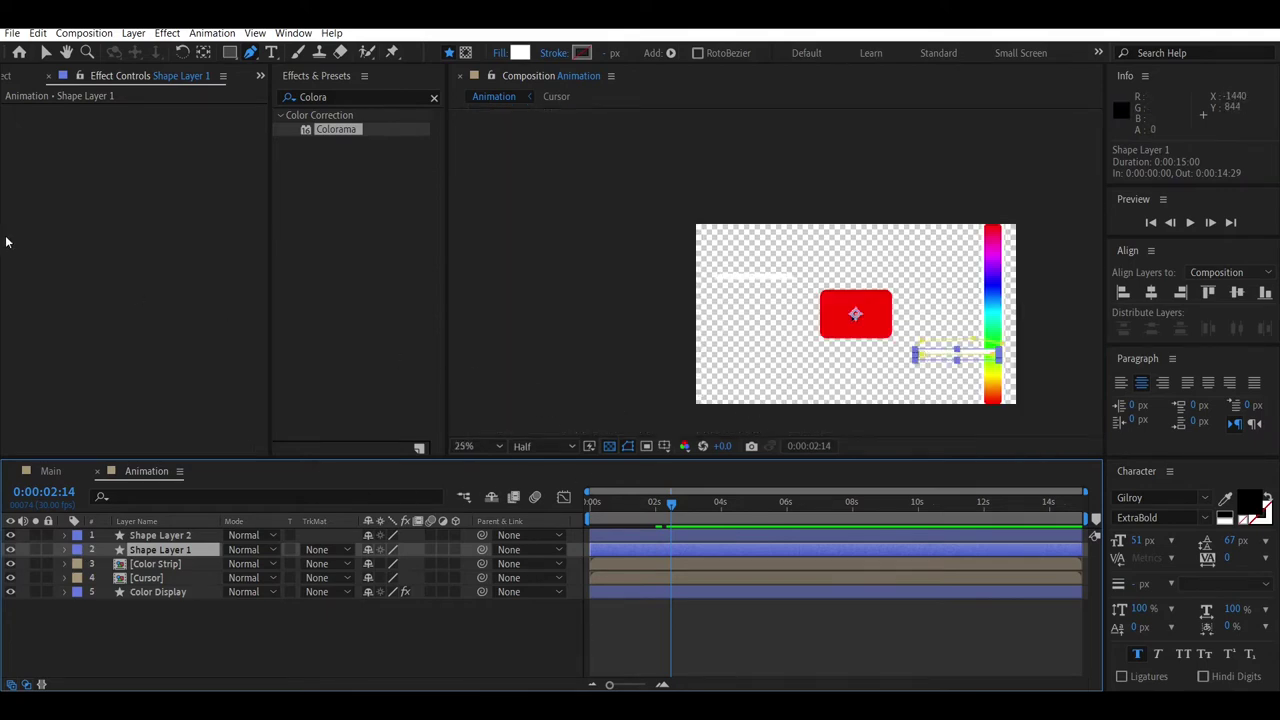
pyautogui.hotkey('ctrl', 'z')
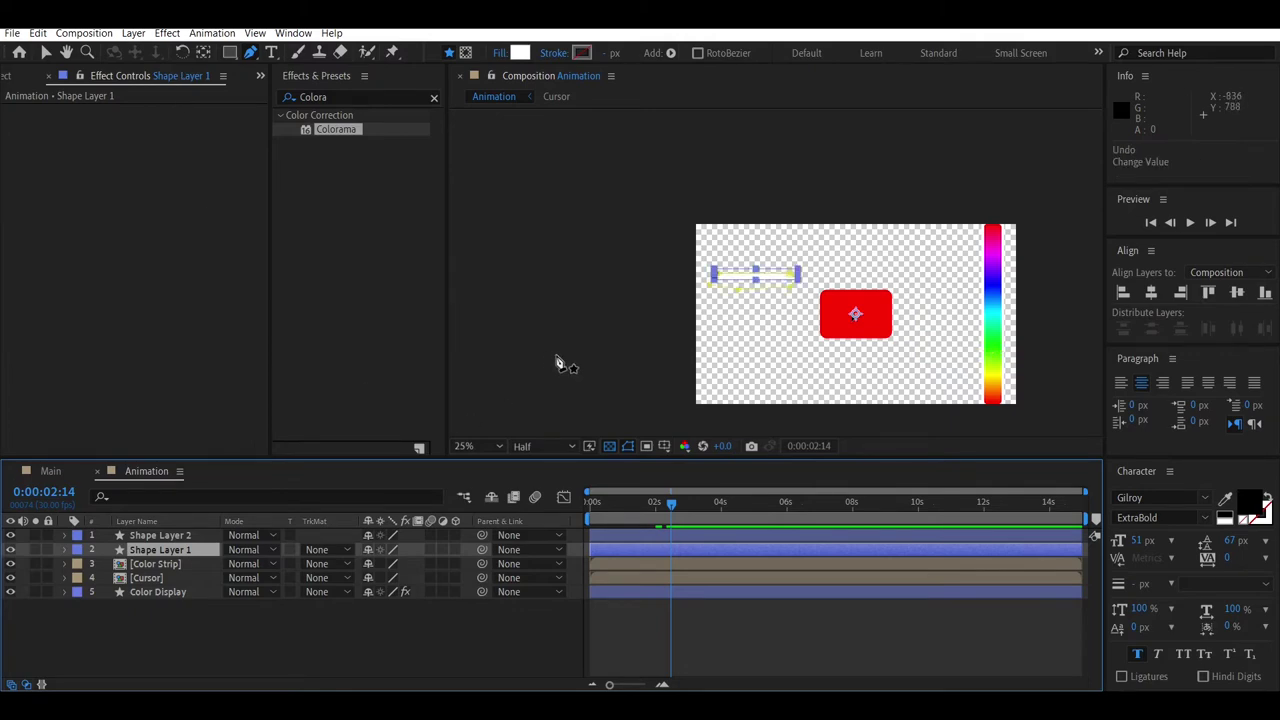
pyautogui.press('p')
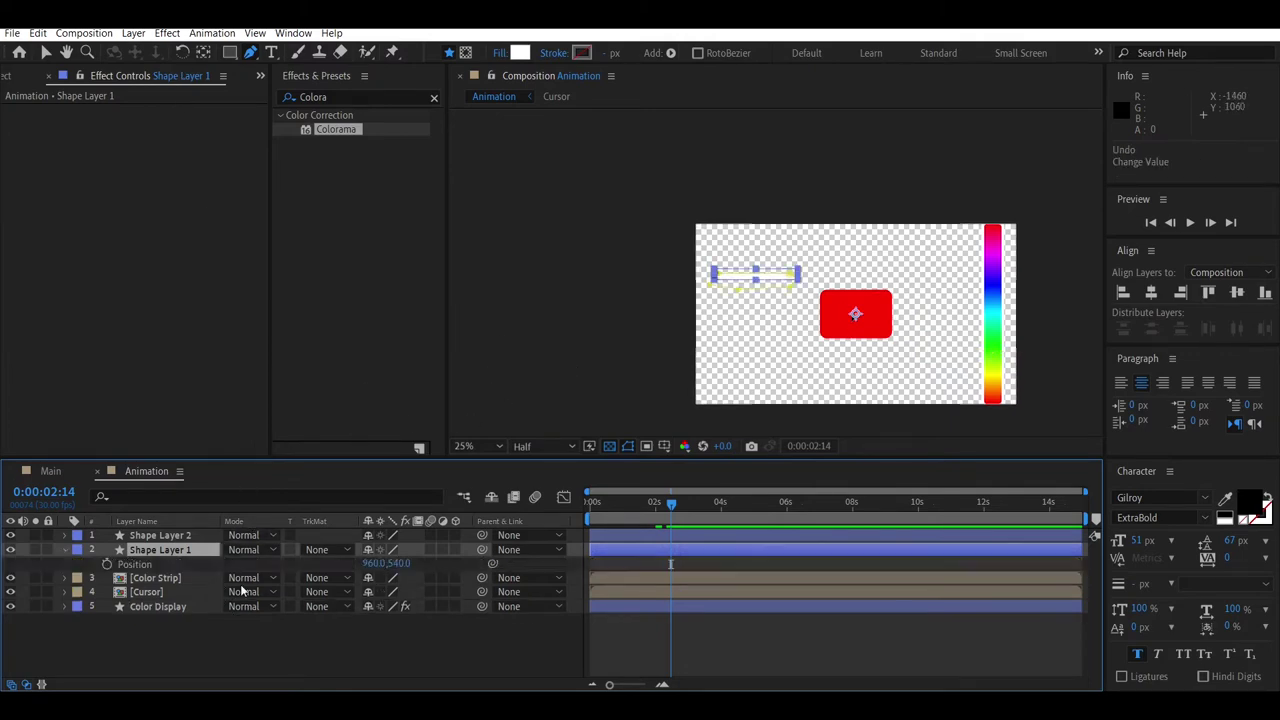
pyautogui.moveTo(400, 563); pyautogui.dragTo(440, 558)
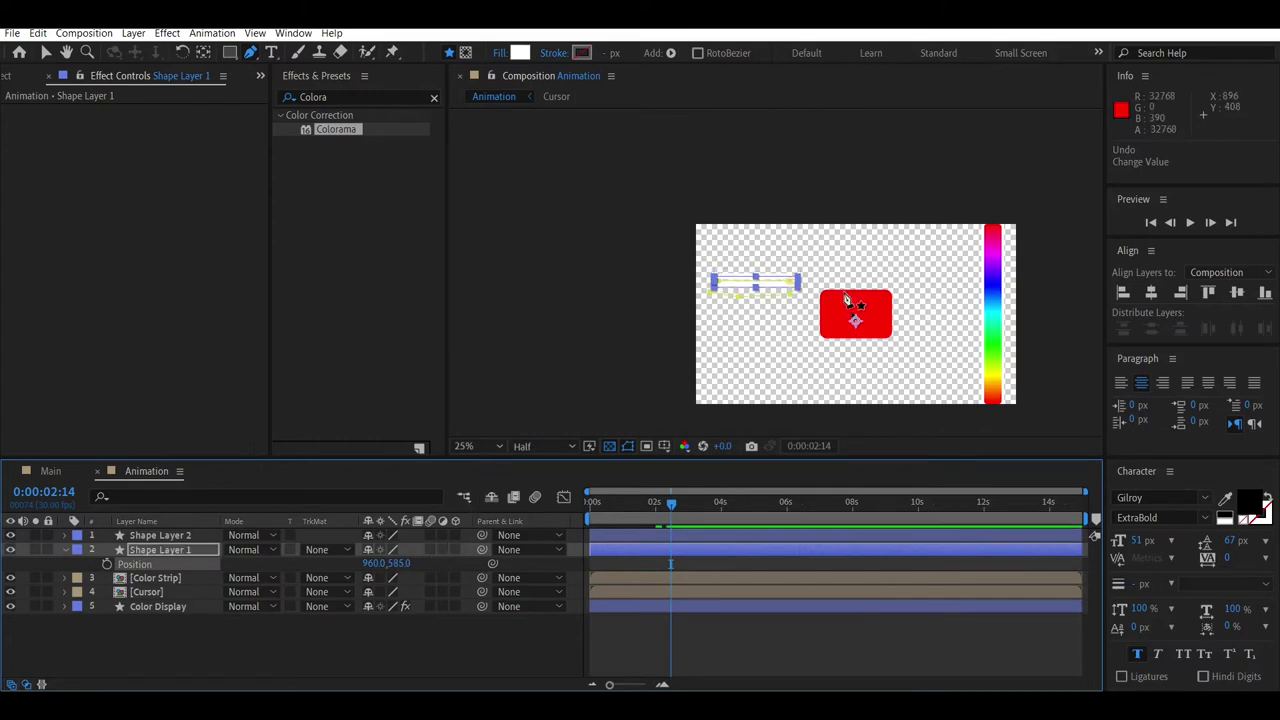
pyautogui.scroll(2, 729, 300)
pyautogui.scroll(2, 729, 300)
pyautogui.scroll(2, 700, 340)
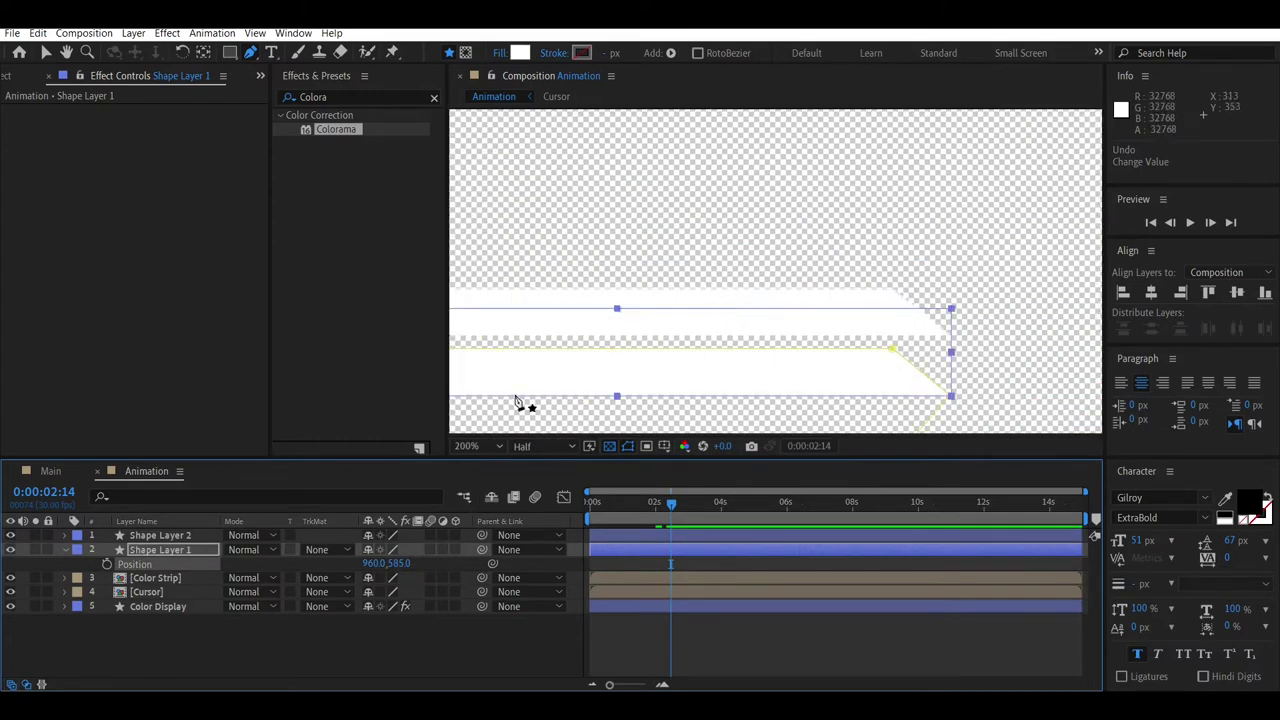
pyautogui.moveTo(396, 564)
pyautogui.mouseDown()
pyautogui.moveTo(268, 553)
pyautogui.moveTo(320, 572)
pyautogui.mouseUp()
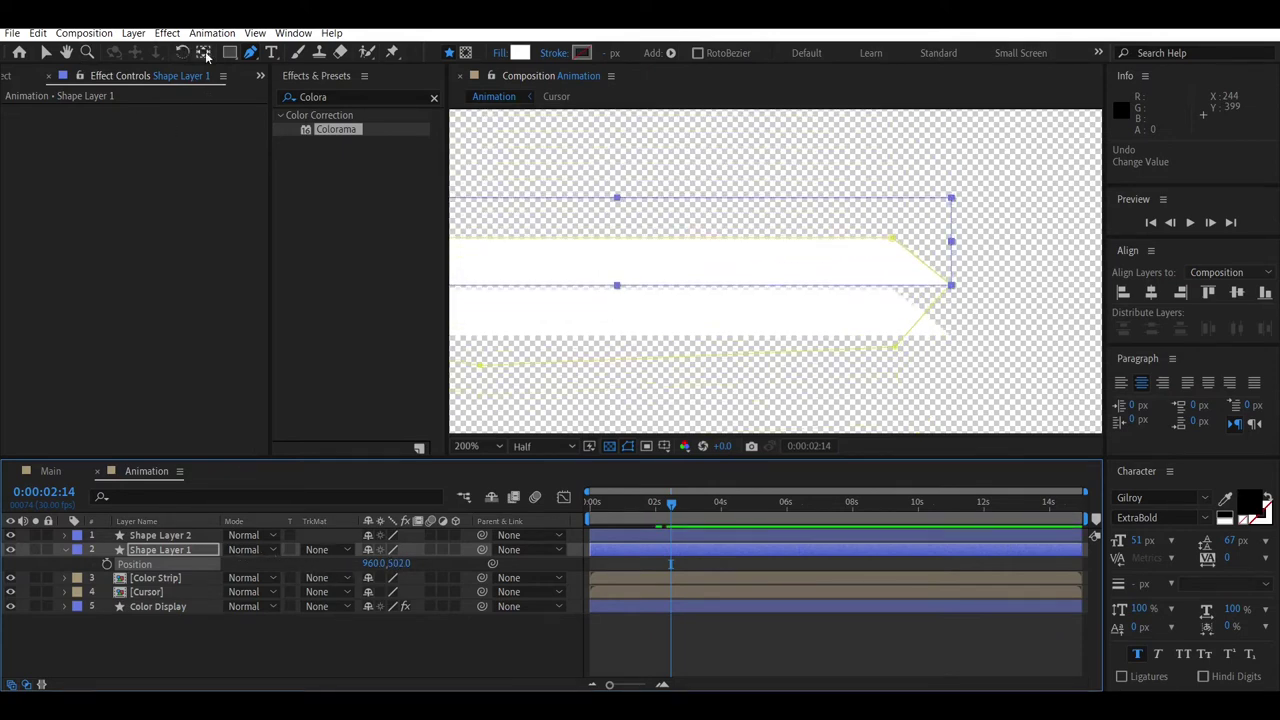
pyautogui.press('h')
pyautogui.moveTo(617, 279); pyautogui.dragTo(714, 274)
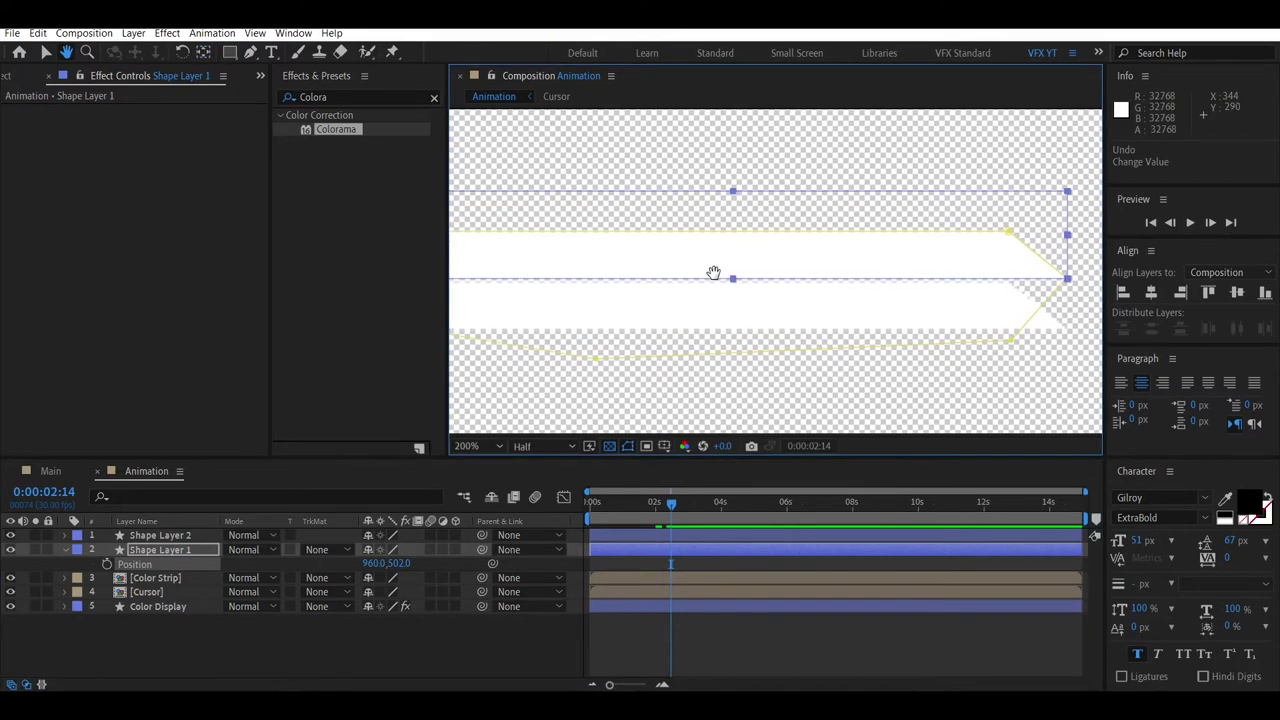
pyautogui.press('v')
pyautogui.scroll(-4, 950, 284)
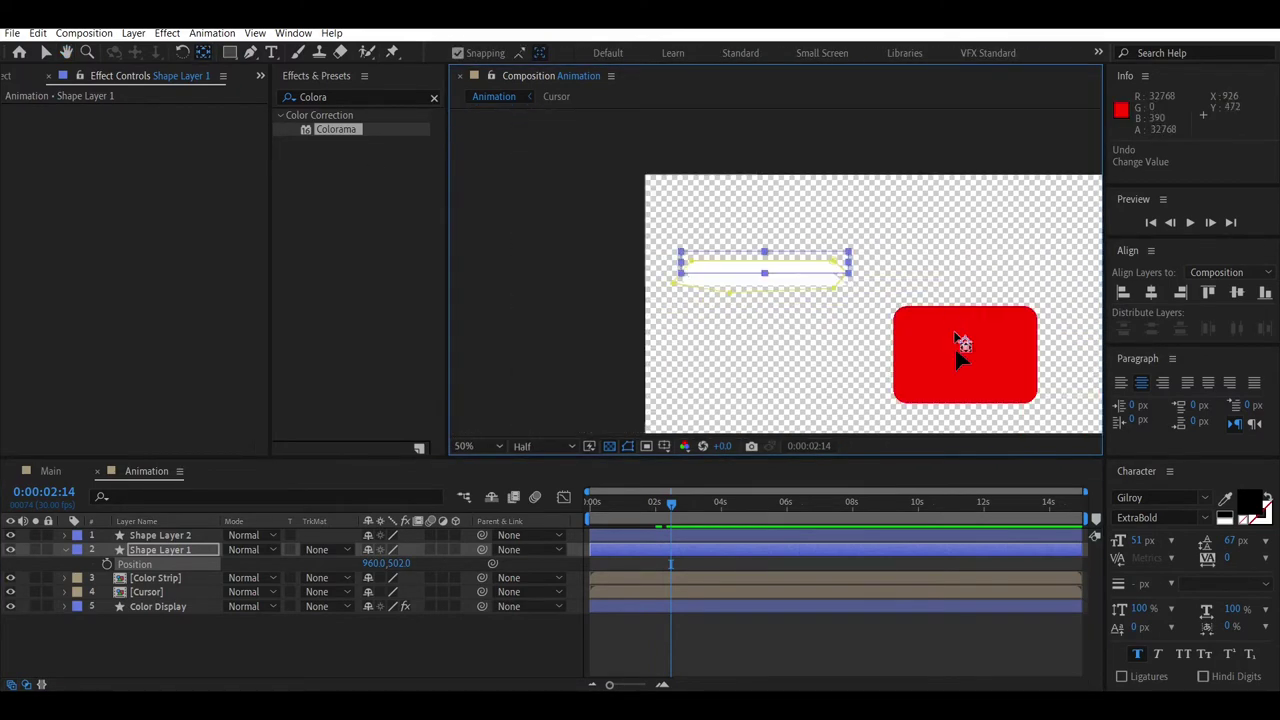
pyautogui.moveTo(963, 343); pyautogui.dragTo(760, 268)
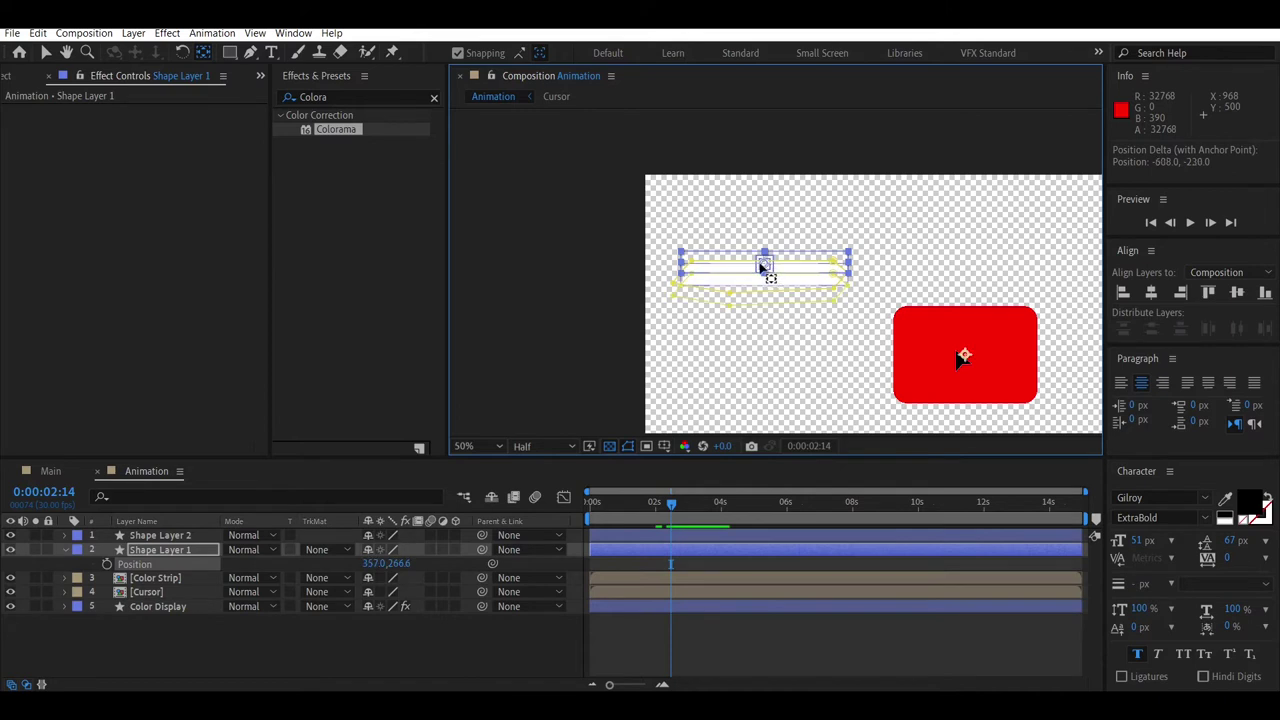
pyautogui.moveTo(760, 268); pyautogui.dragTo(766, 268)
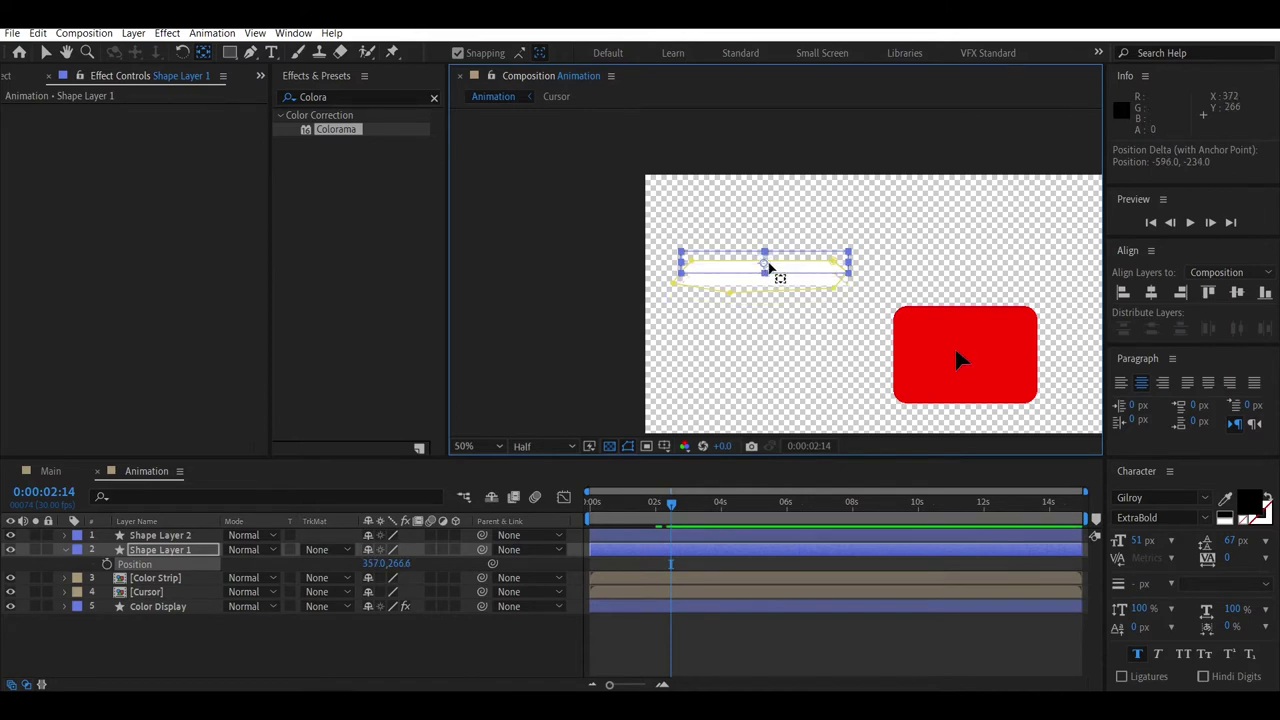
# Step: Flip Shape Layer 1 to -100,-100% Scale, nudge it to 357.0,287.6, and select both shape layers
pyautogui.click(166, 550)
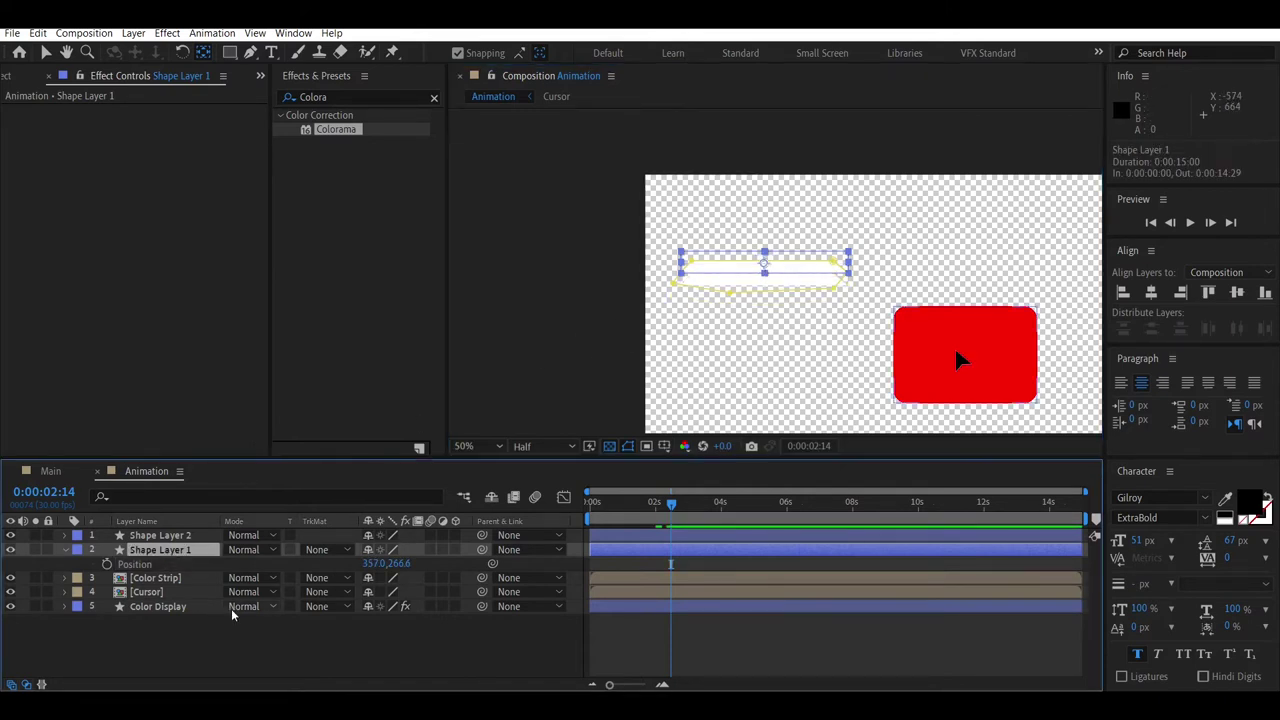
pyautogui.press('s')
pyautogui.click(418, 563)
pyautogui.write('-1')
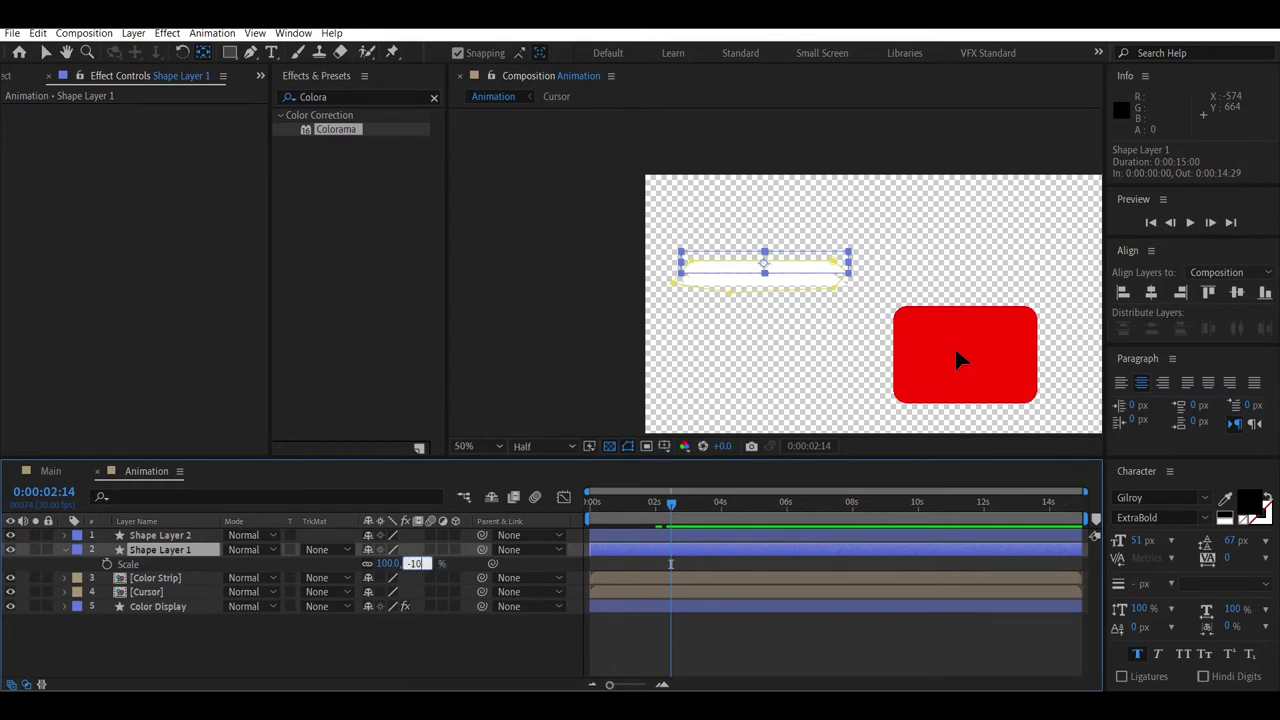
pyautogui.write('0')
pyautogui.press('Return')
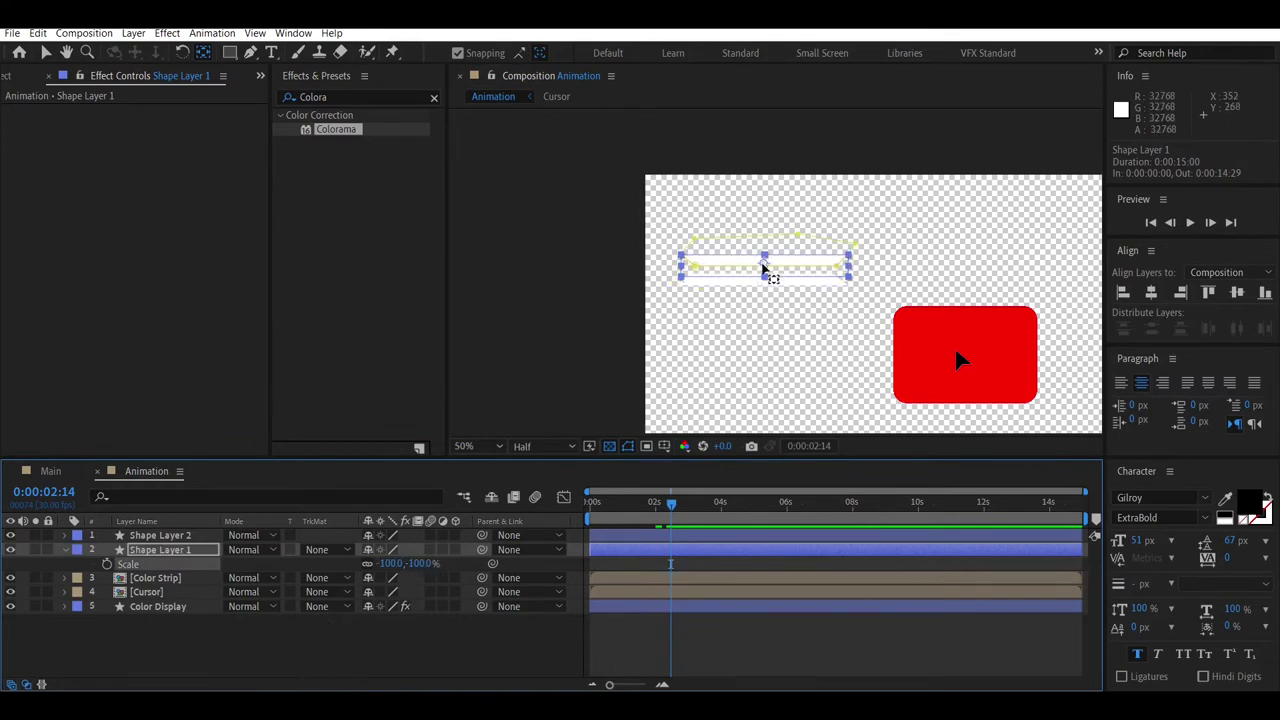
pyautogui.click(46, 52)
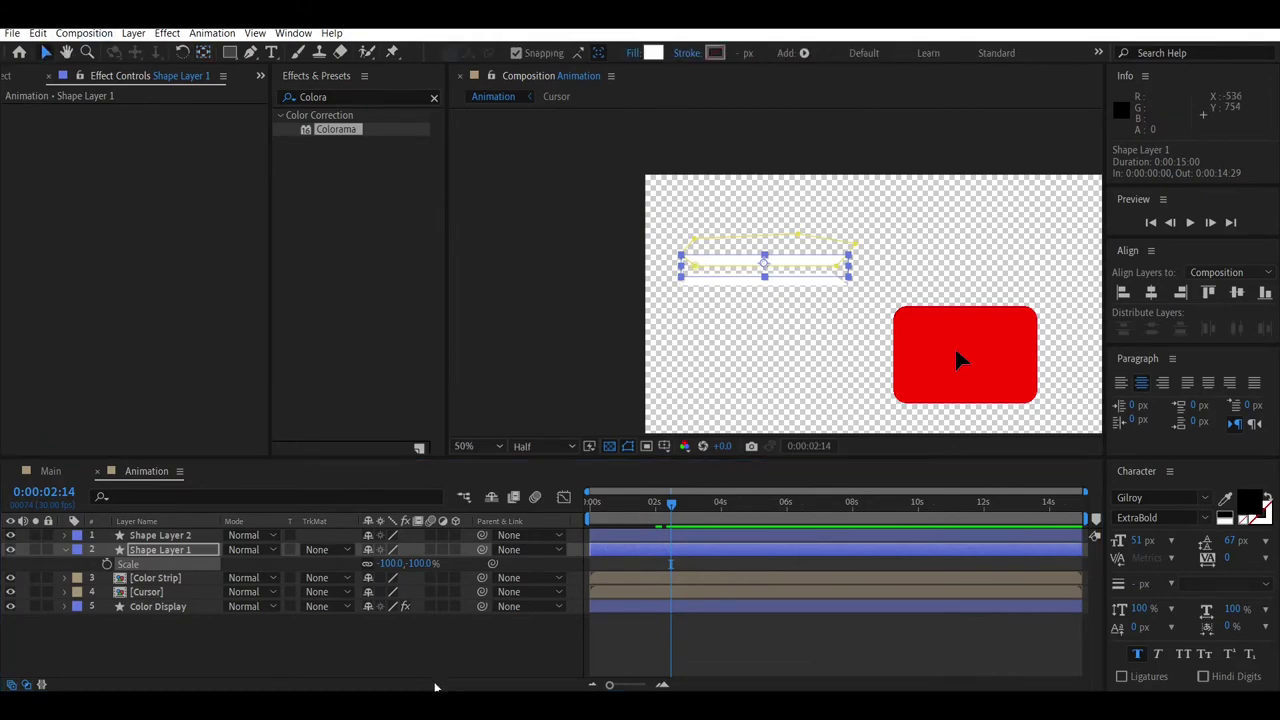
pyautogui.press('p')
pyautogui.moveTo(400, 563); pyautogui.dragTo(424, 563)
pyautogui.press('.')
pyautogui.press('.')
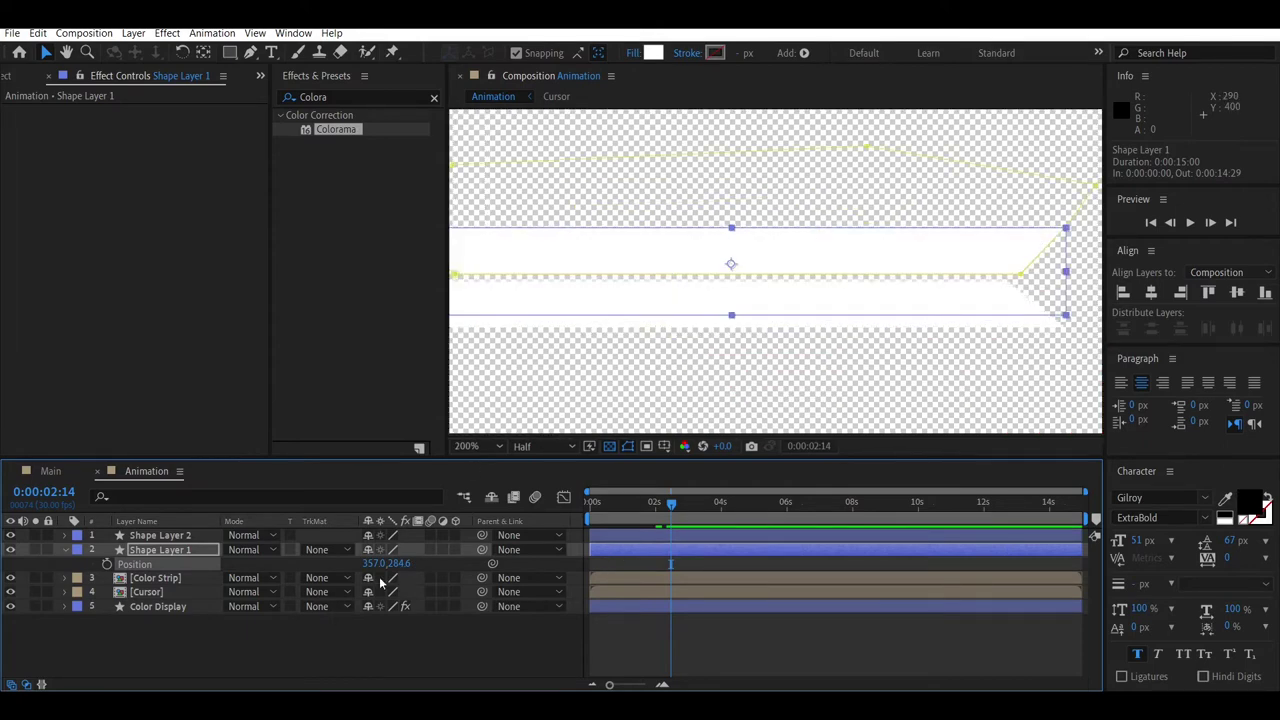
pyautogui.moveTo(398, 563); pyautogui.dragTo(394, 564)
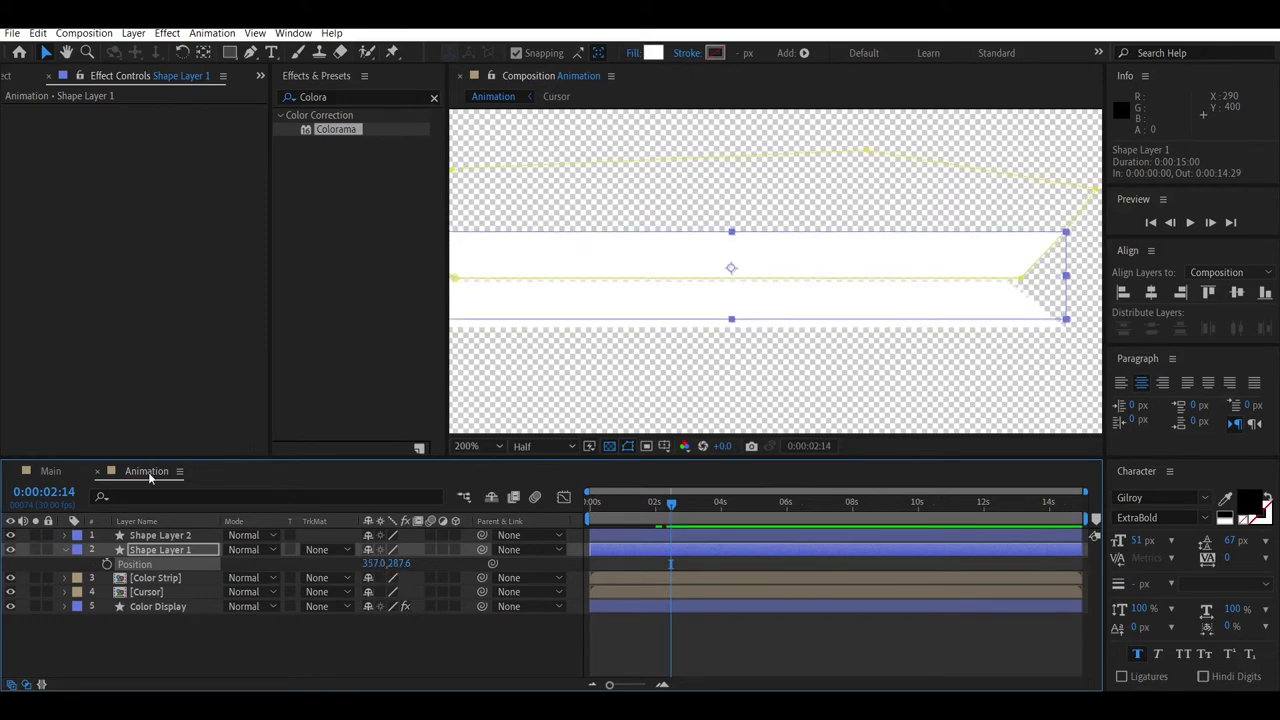
pyautogui.click(65, 551)
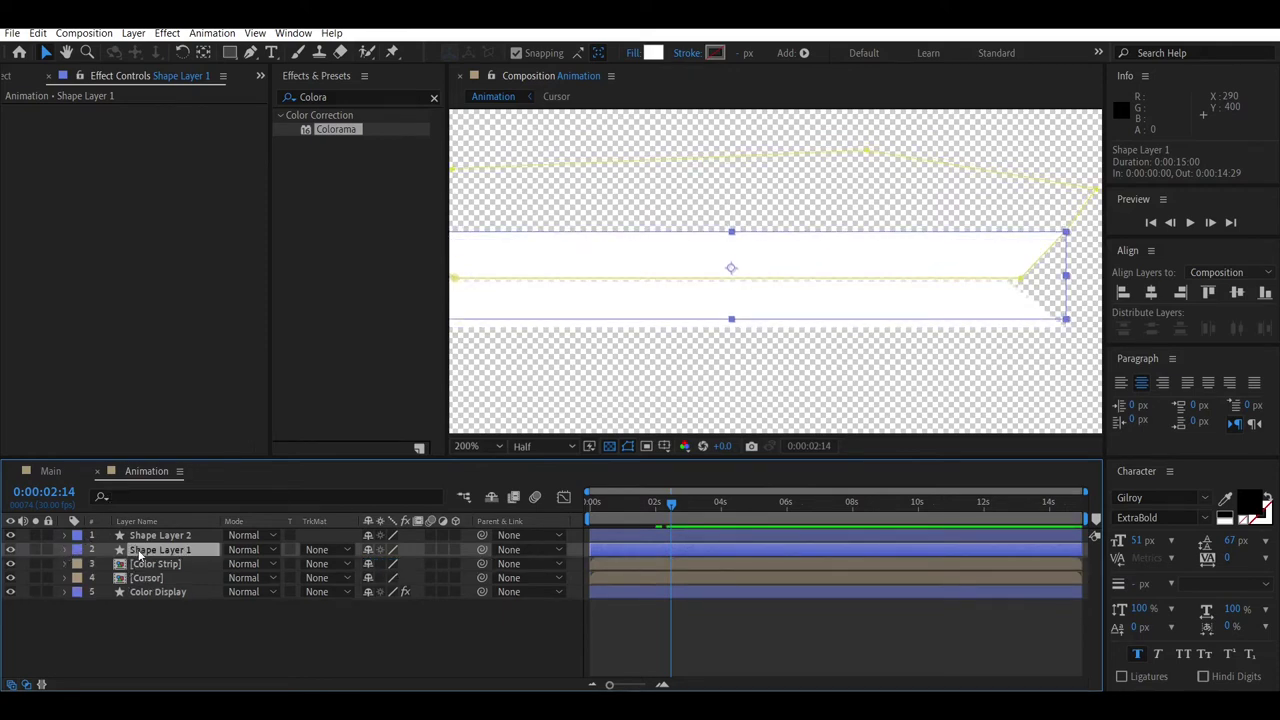
pyautogui.keyDown('shift'); pyautogui.click(176, 537); pyautogui.keyUp('shift')
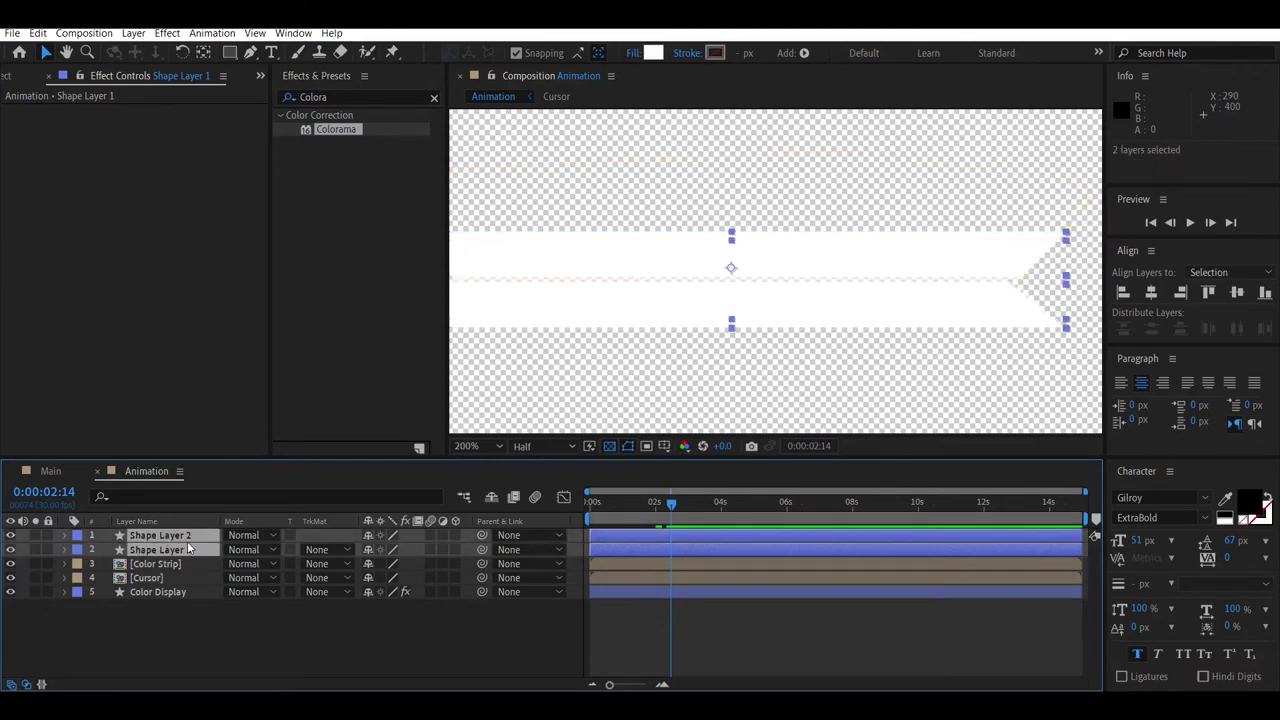
# Step: Pre-compose both shape layers as 'Color Indicator' and fit the comp in the viewer
pyautogui.rightClick(188, 549)
pyautogui.click(248, 466)
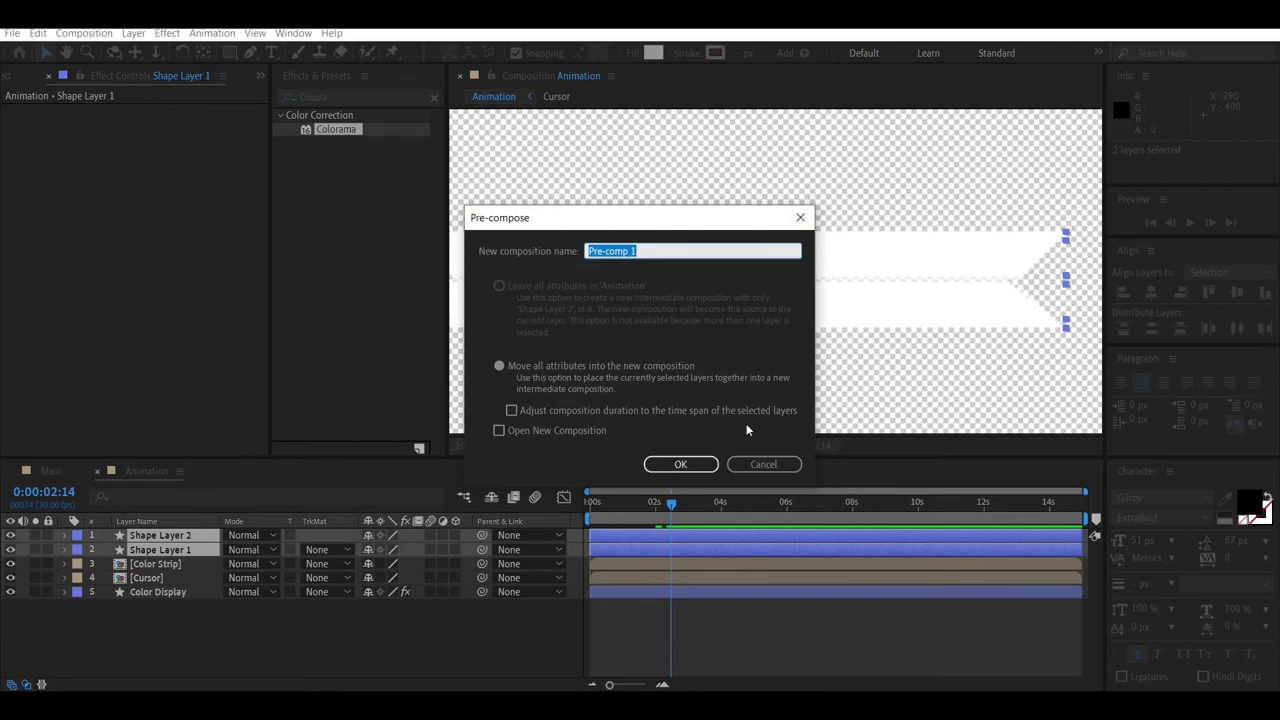
pyautogui.write('C')
pyautogui.write('olor Indicator')
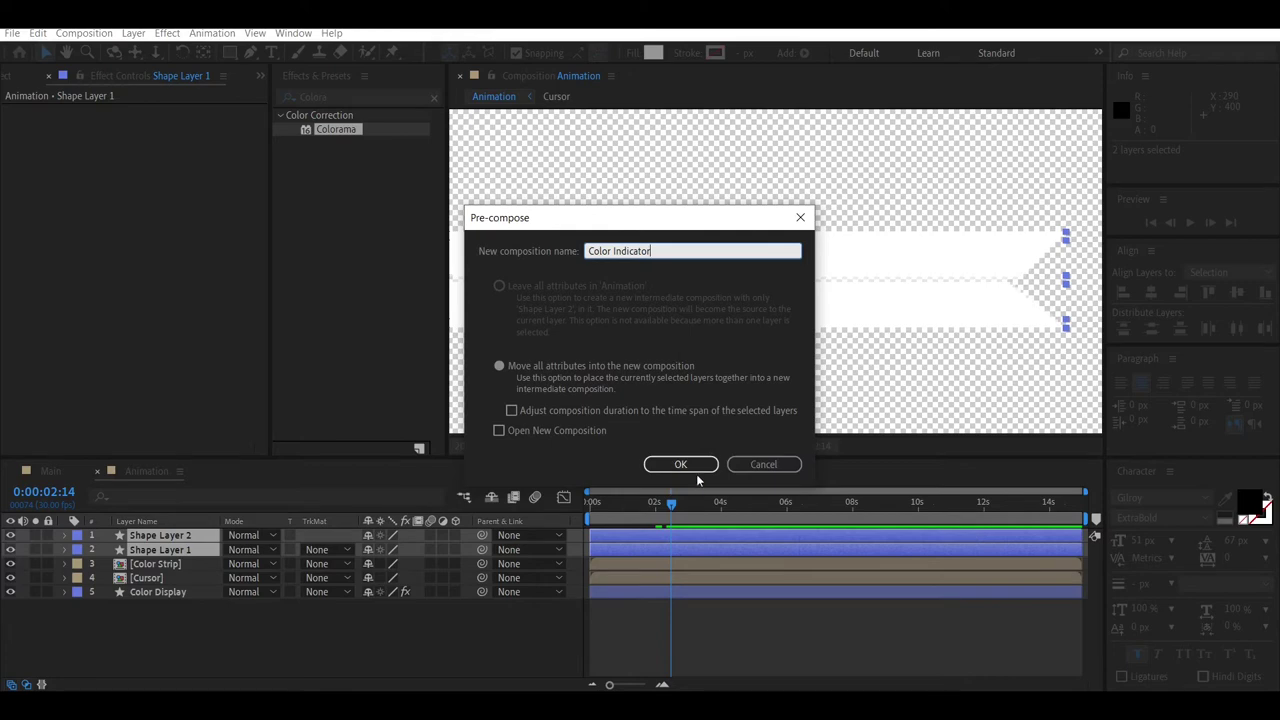
pyautogui.click(692, 465)
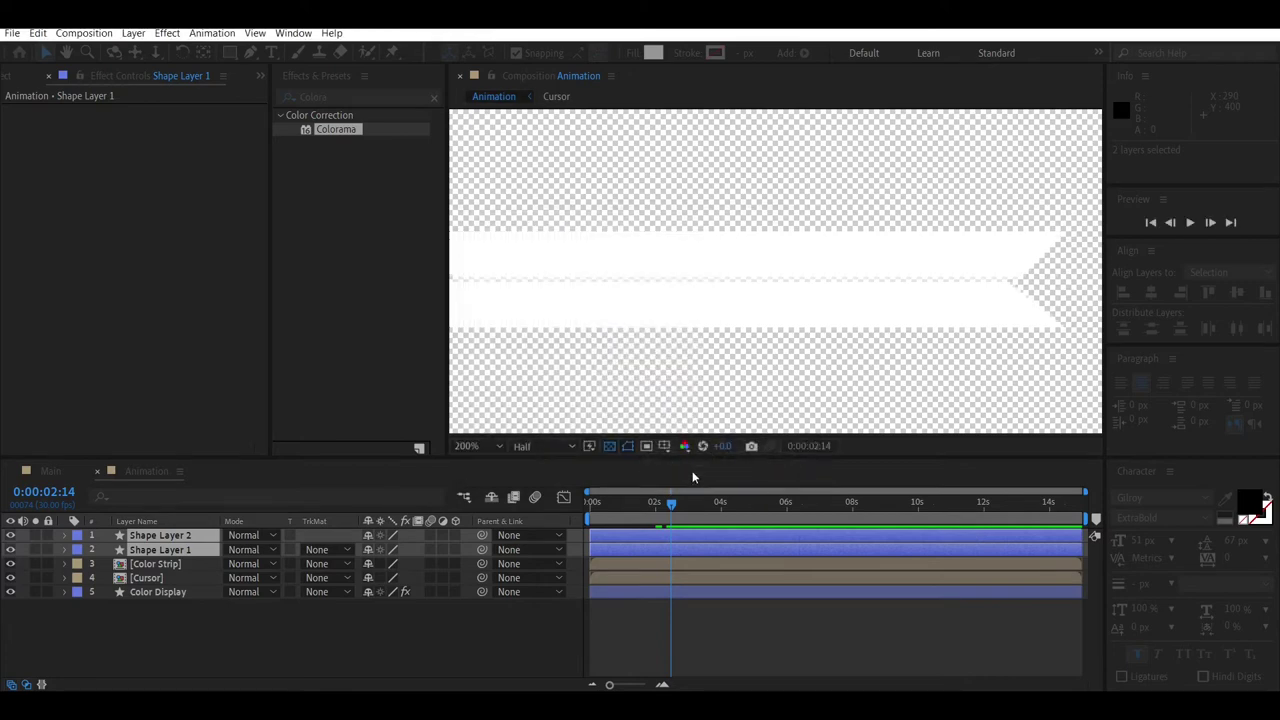
pyautogui.click(476, 450)
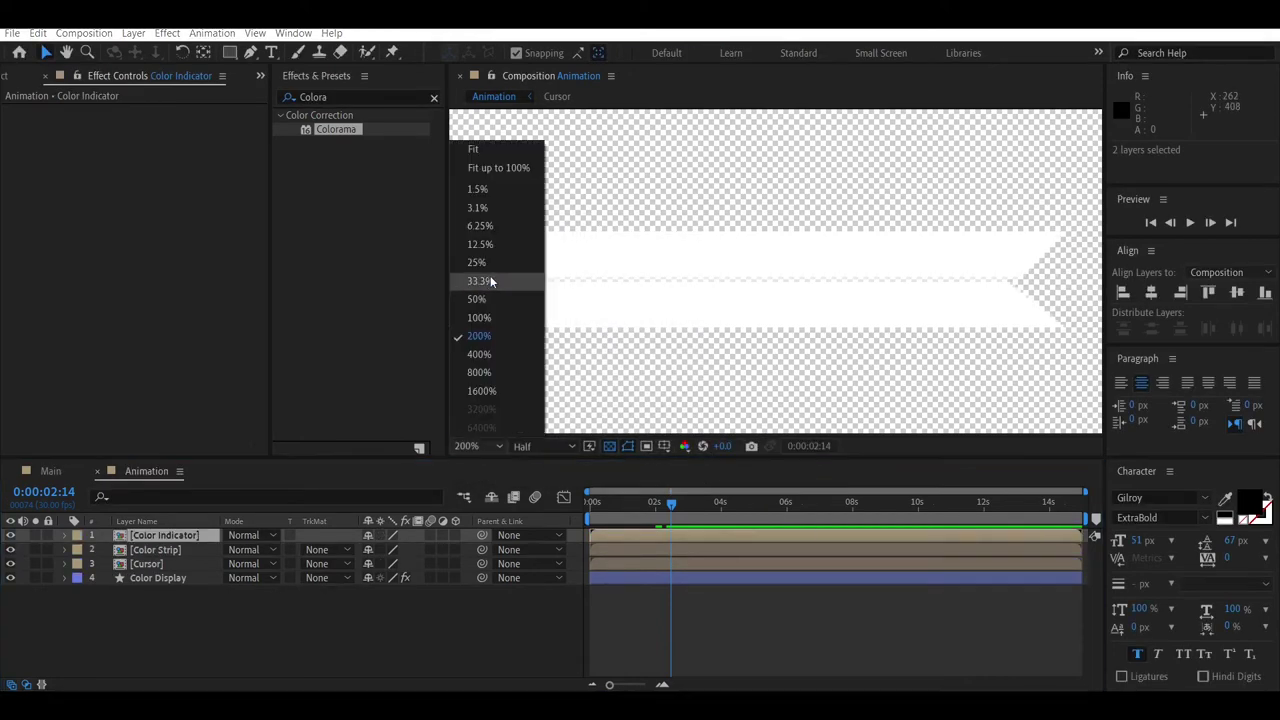
pyautogui.click(495, 146)
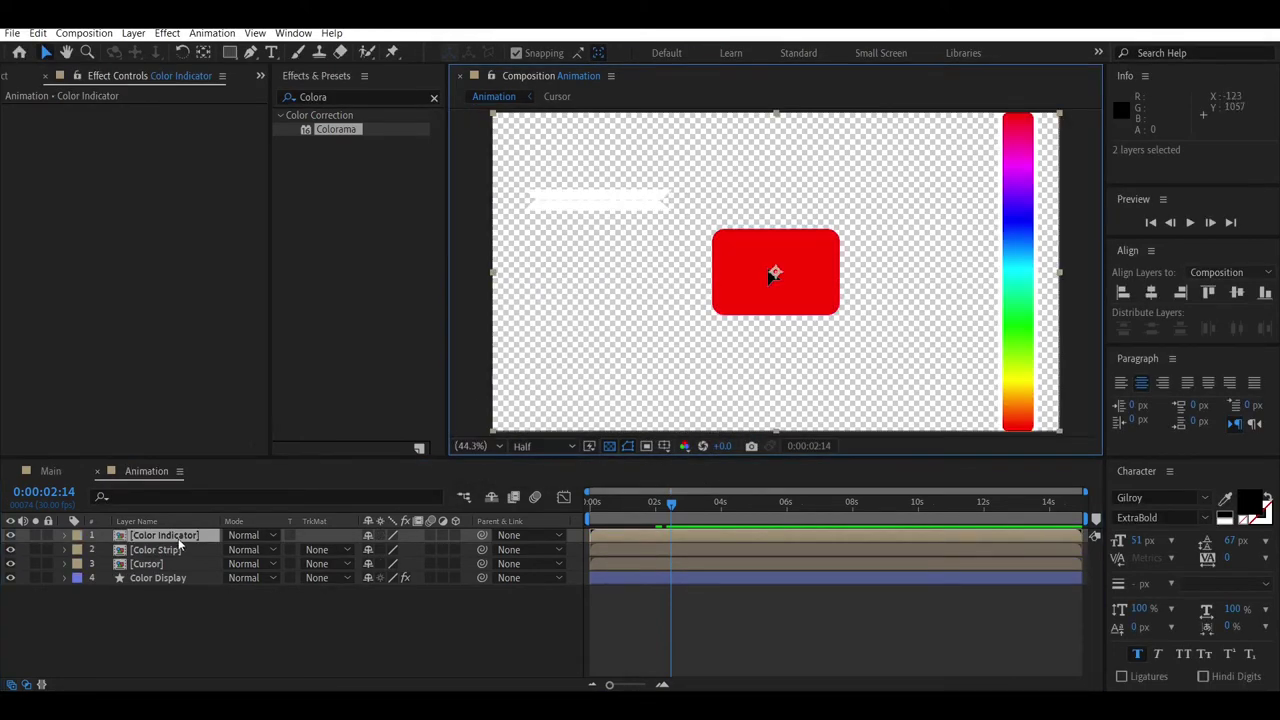
# Step: Scale the Color Indicator layer to 33,53%
pyautogui.press('s')
pyautogui.moveTo(410, 549); pyautogui.dragTo(340, 549)
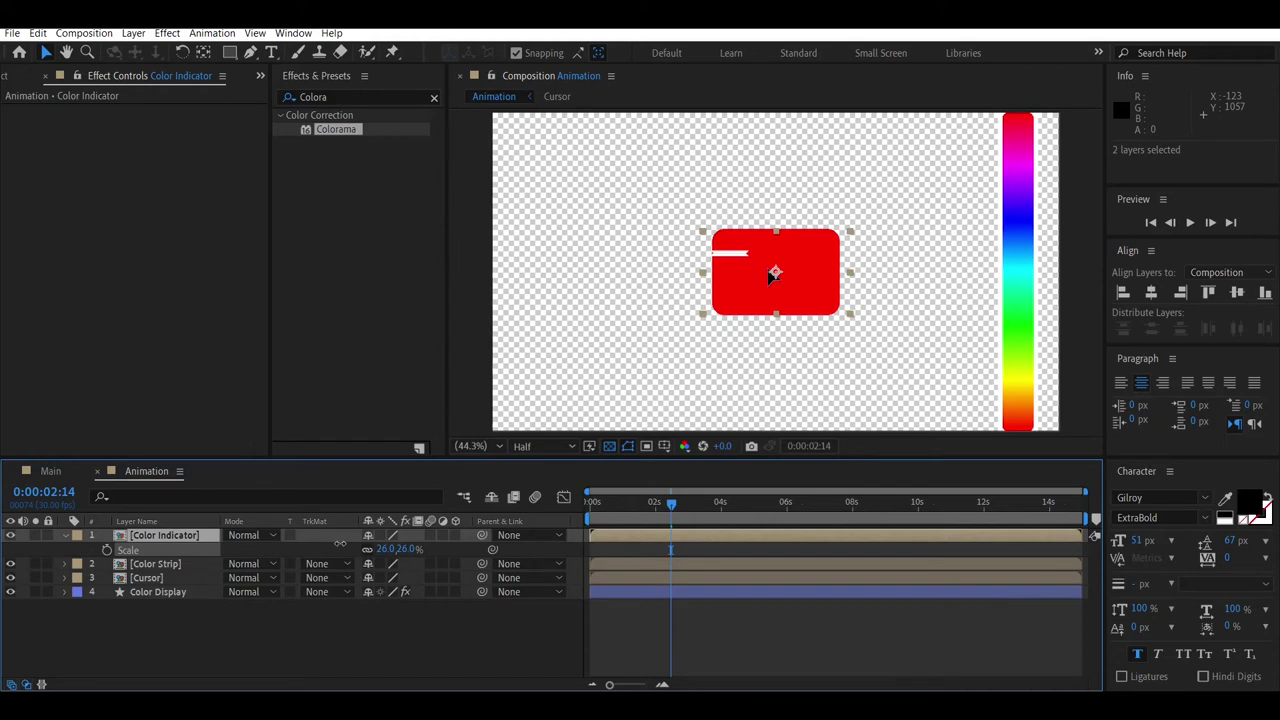
pyautogui.press('Return')
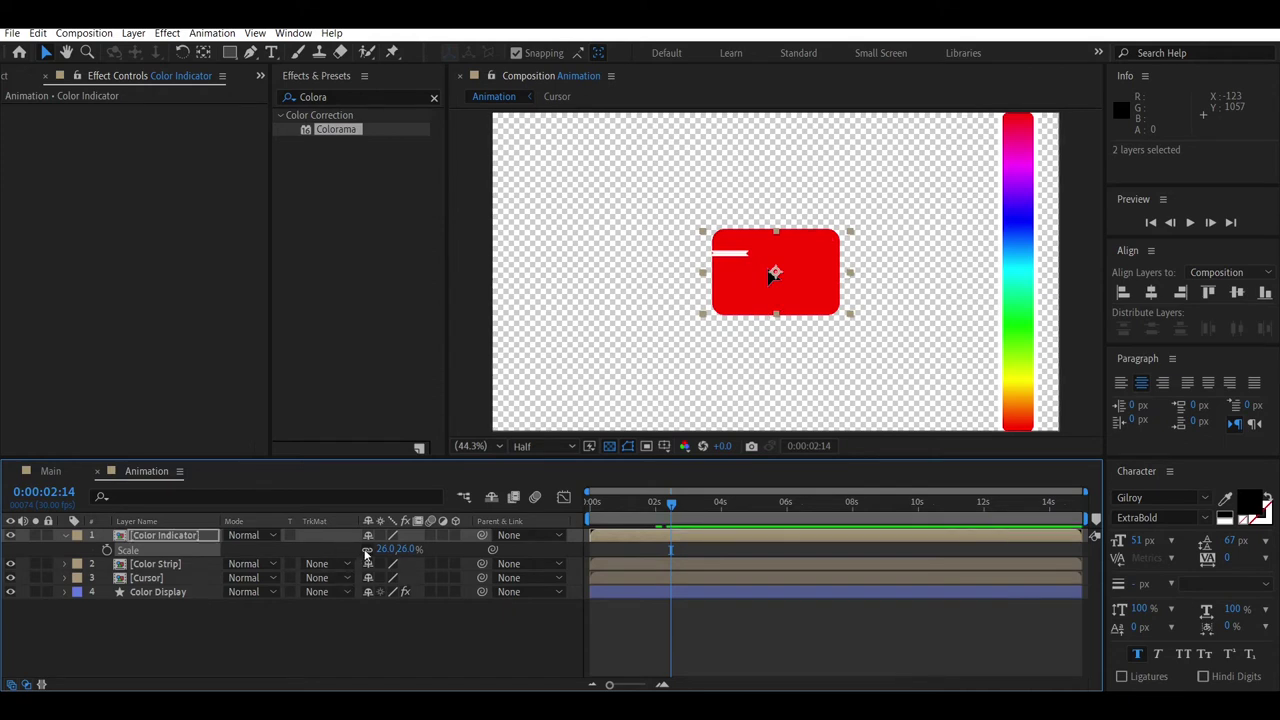
pyautogui.moveTo(405, 549); pyautogui.dragTo(428, 551)
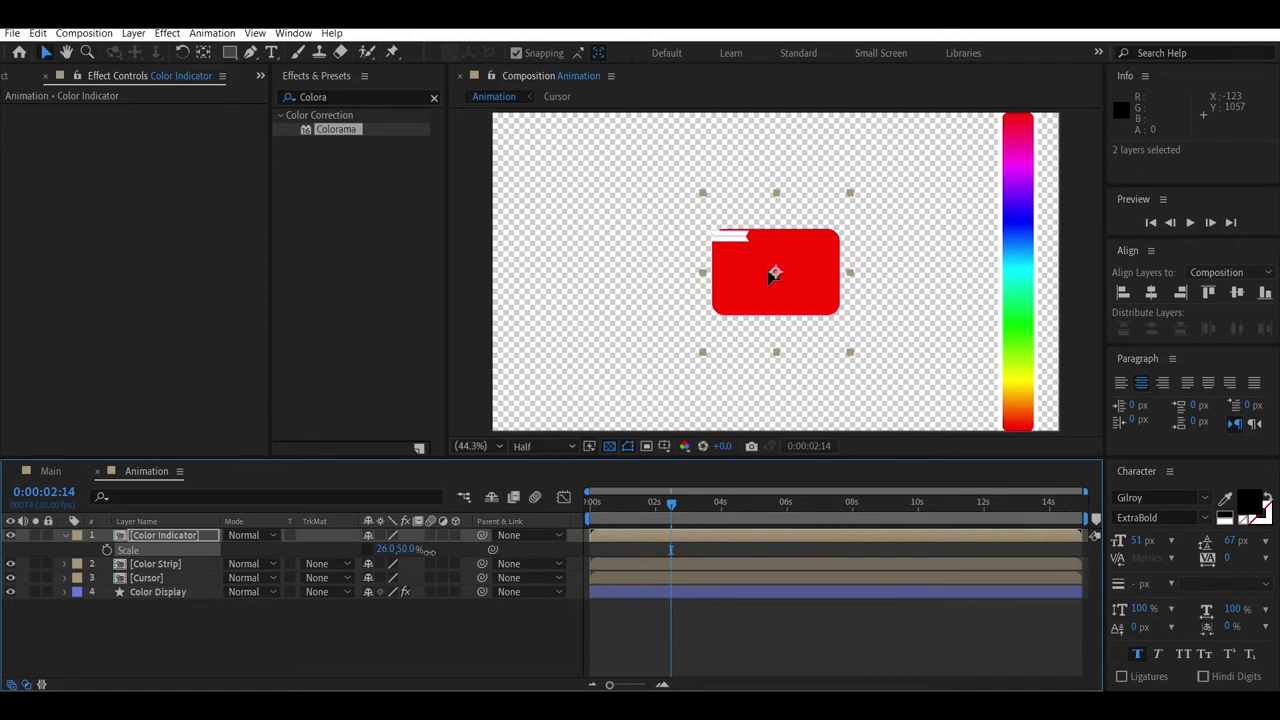
pyautogui.moveTo(428, 551); pyautogui.dragTo(431, 551)
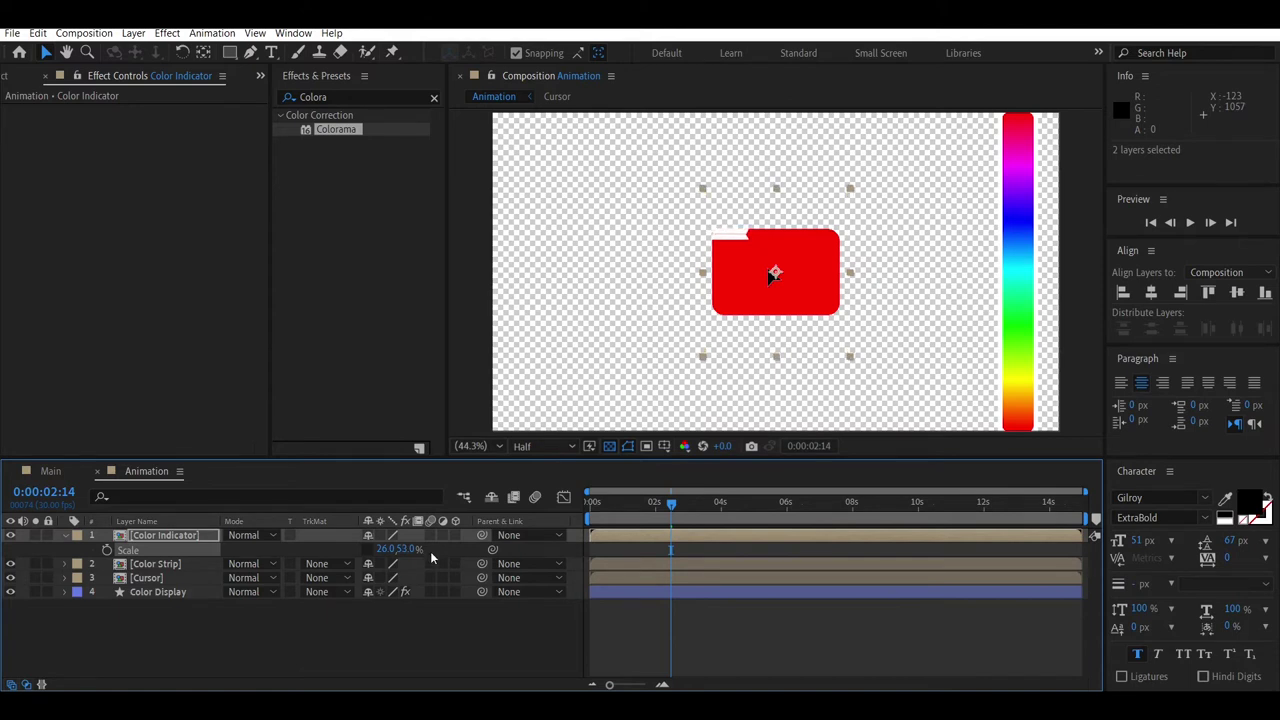
pyautogui.moveTo(388, 549); pyautogui.dragTo(398, 549)
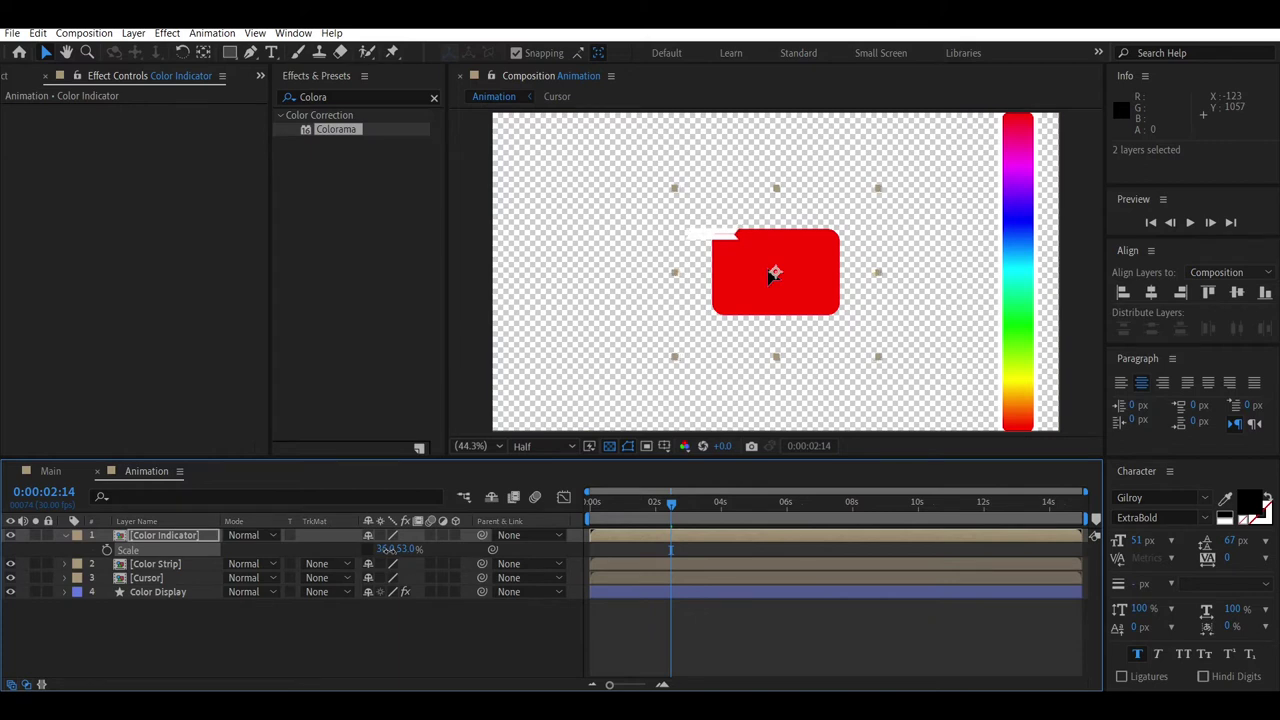
pyautogui.moveTo(388, 549); pyautogui.dragTo(384, 549)
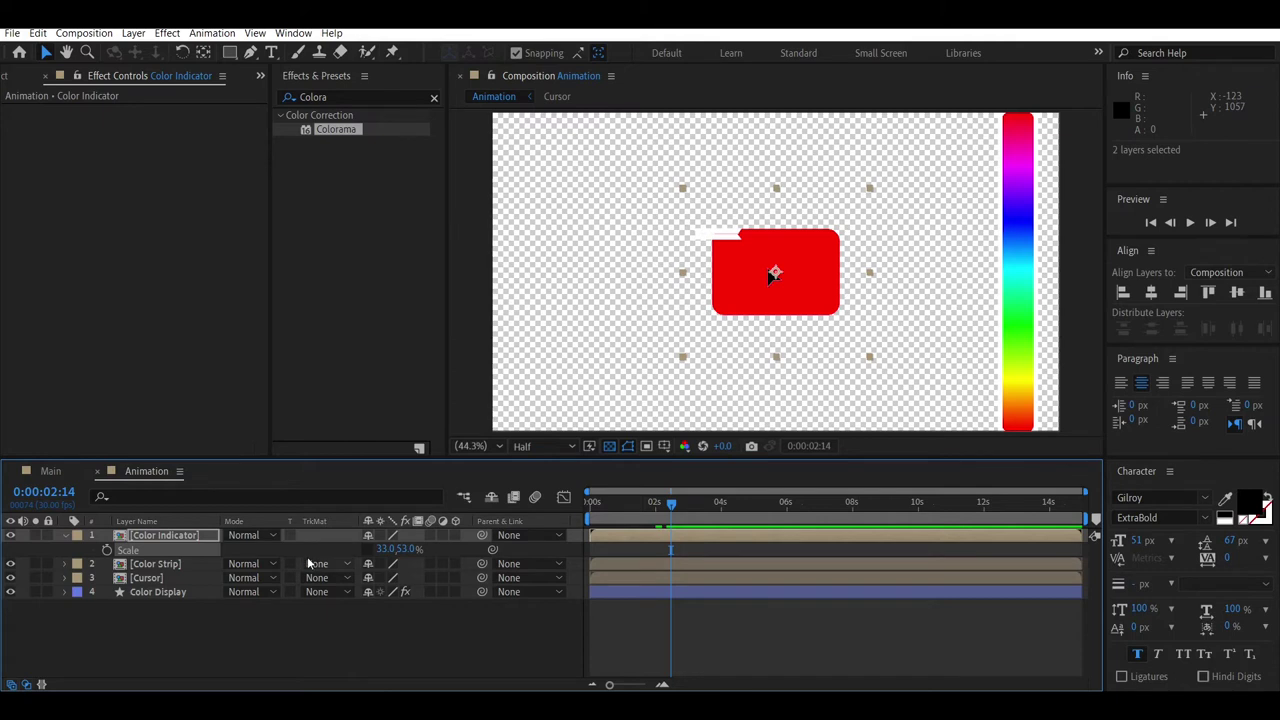
# Step: Place the Color Indicator at 1985.8,133.3 beside the rainbow strip's top and toggle the transparency grid
pyautogui.hotkey('shift', 'p')
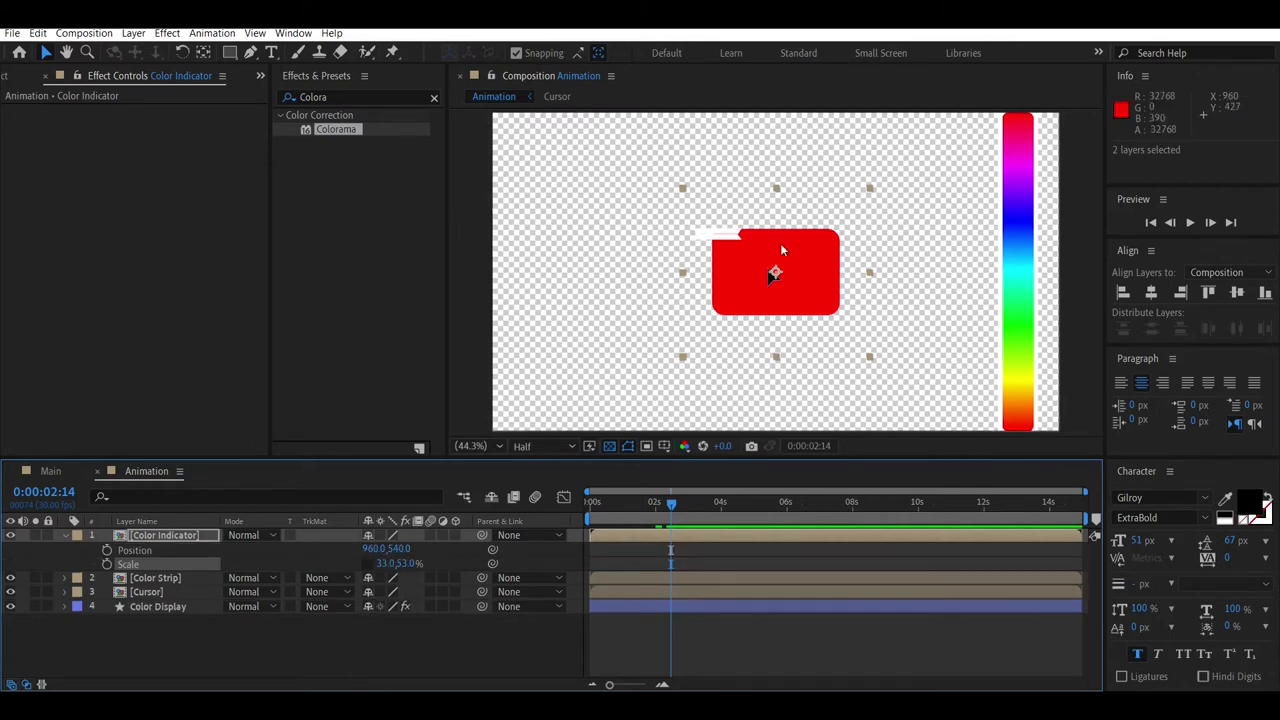
pyautogui.moveTo(776, 273); pyautogui.dragTo(1079, 155)
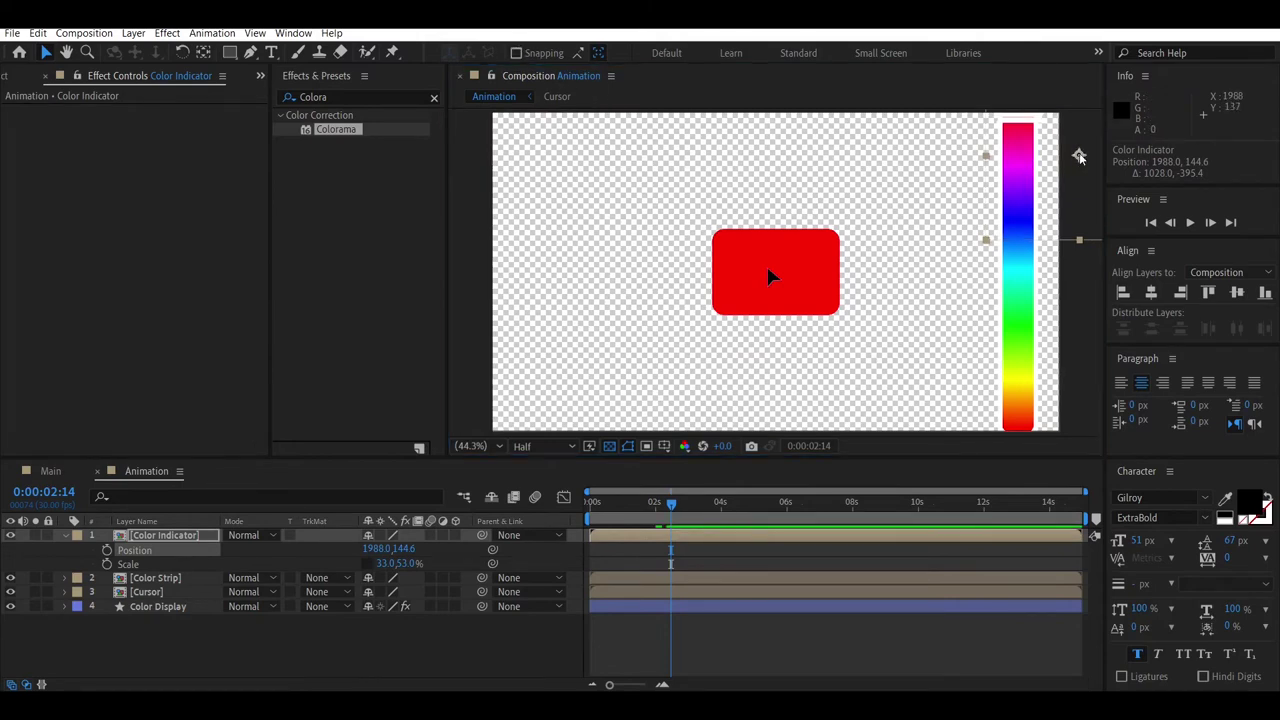
pyautogui.moveTo(1079, 156); pyautogui.dragTo(1079, 151)
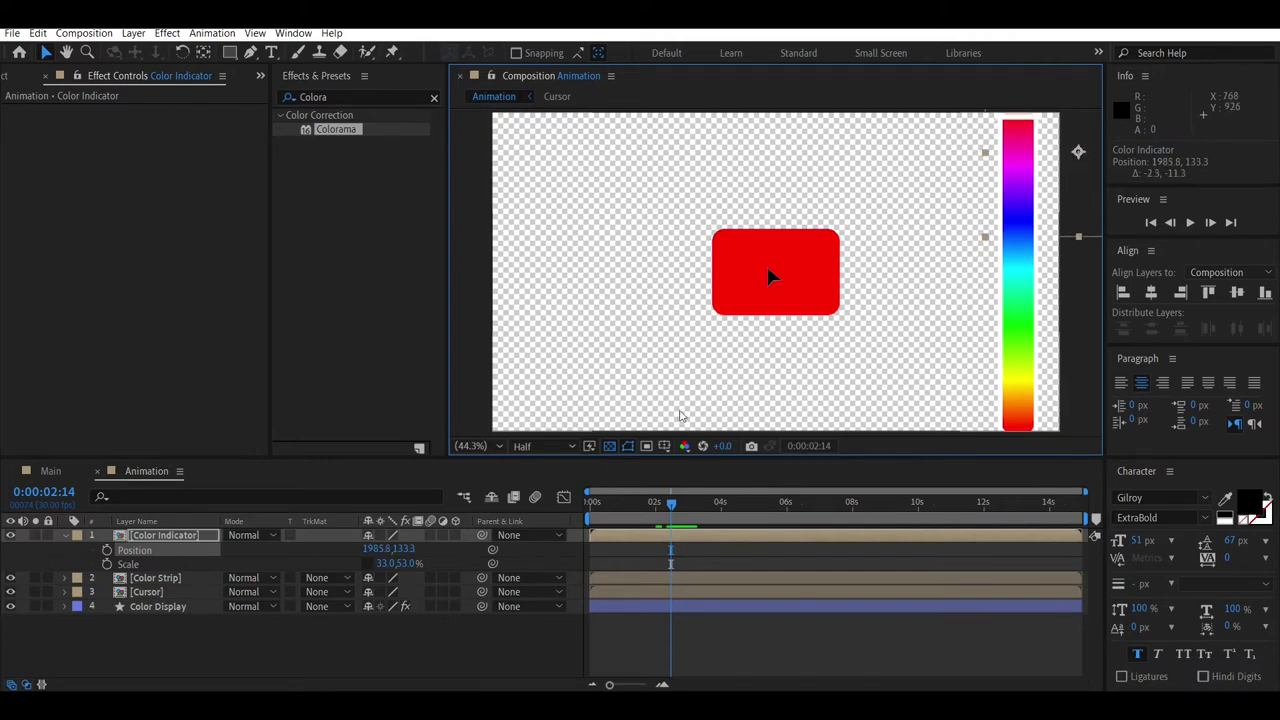
pyautogui.click(610, 446)
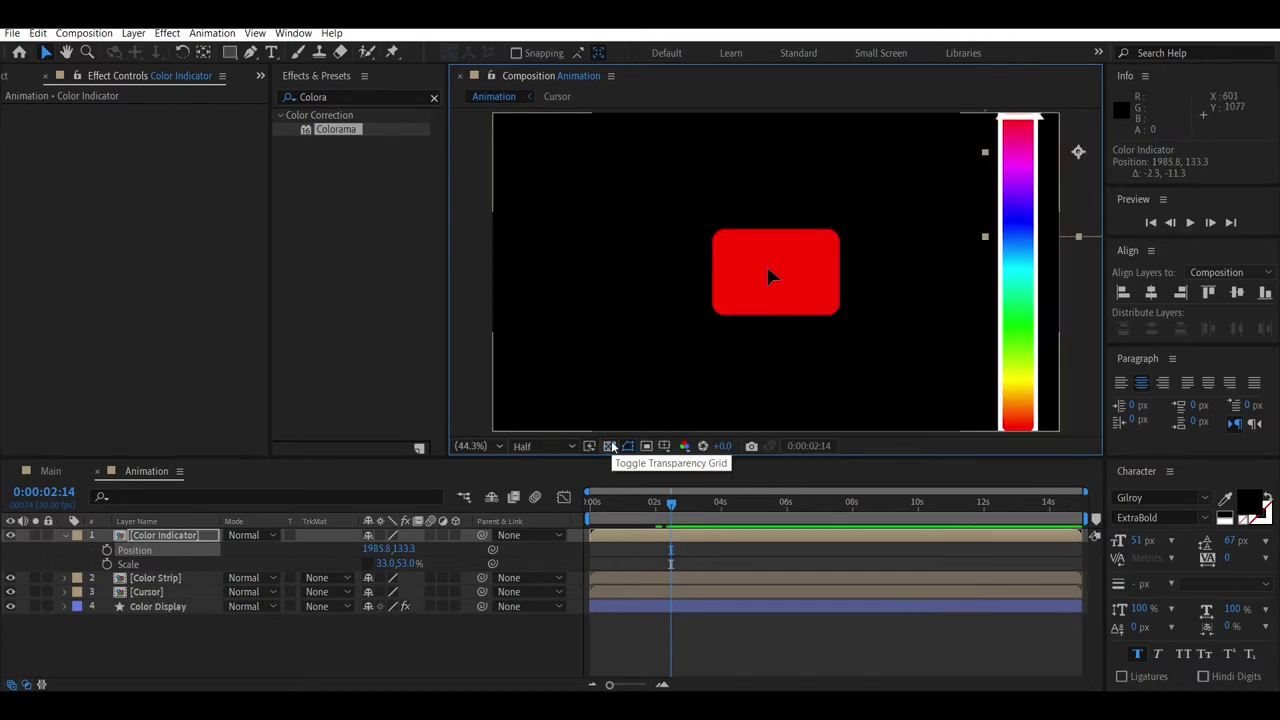
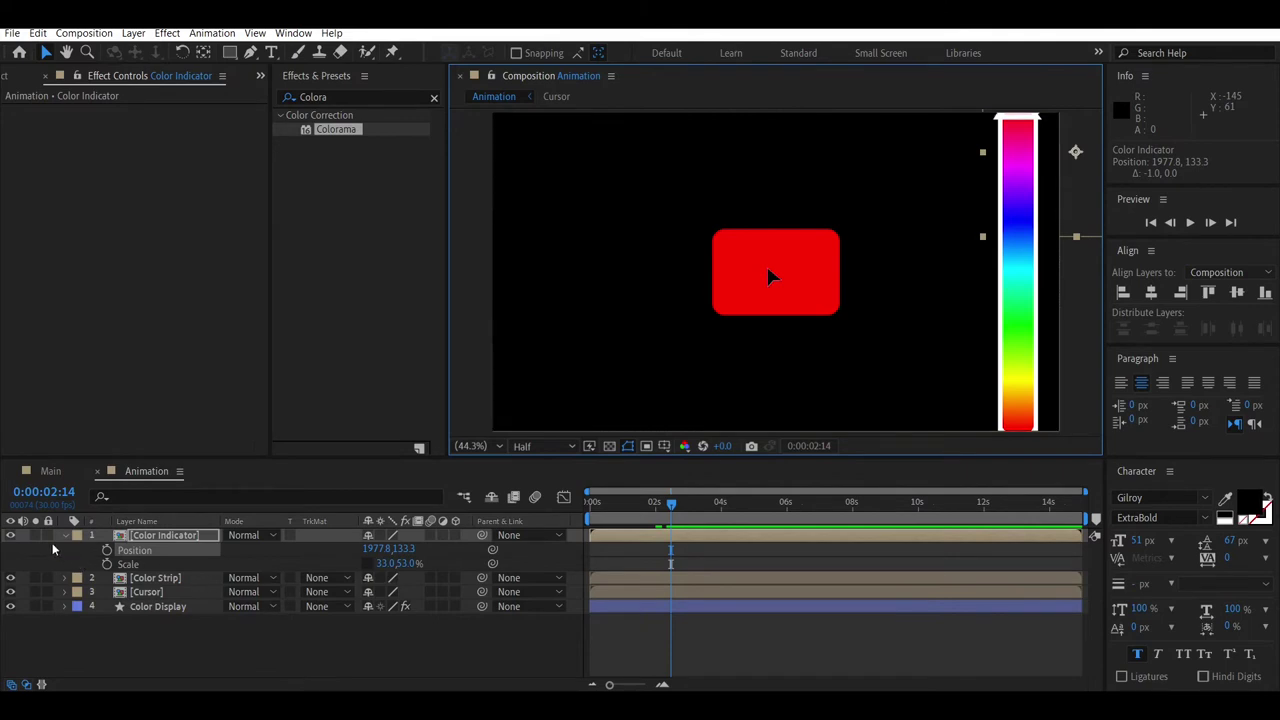
# Step: Nudge the Color Indicator right so its position reads 1979.8, 133.3
pyautogui.click(361, 565)
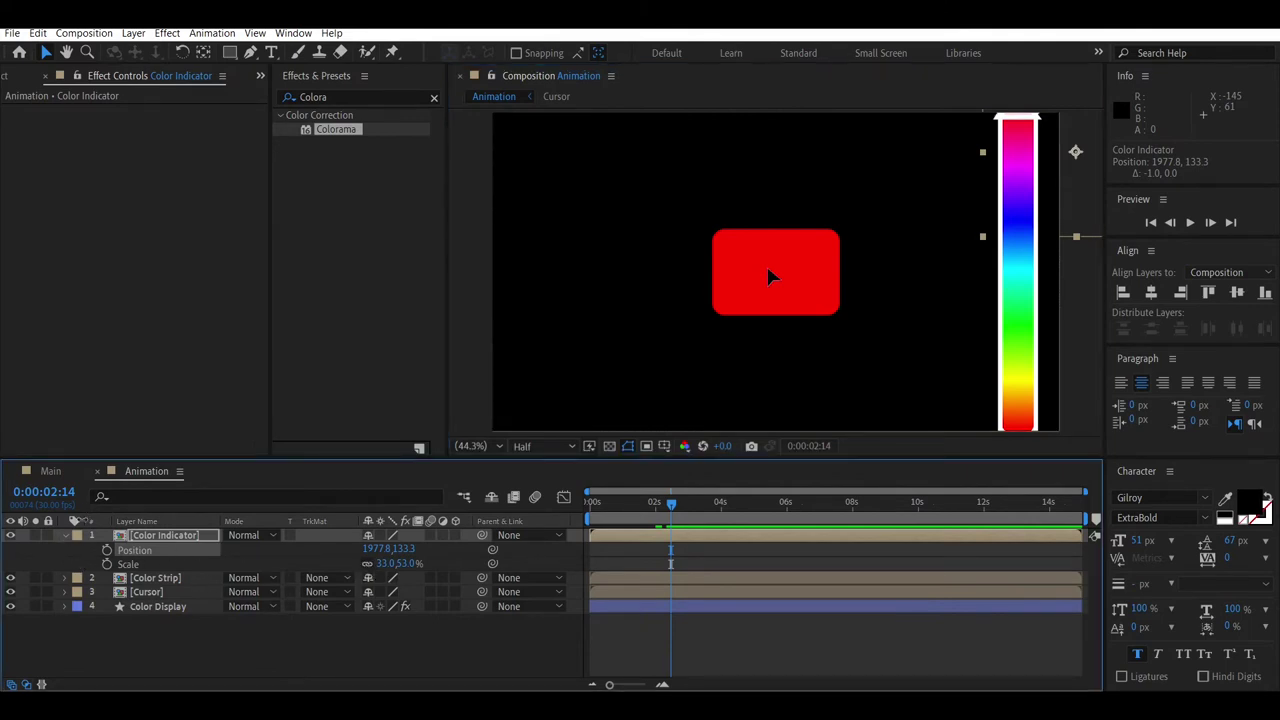
pyautogui.click(63, 535)
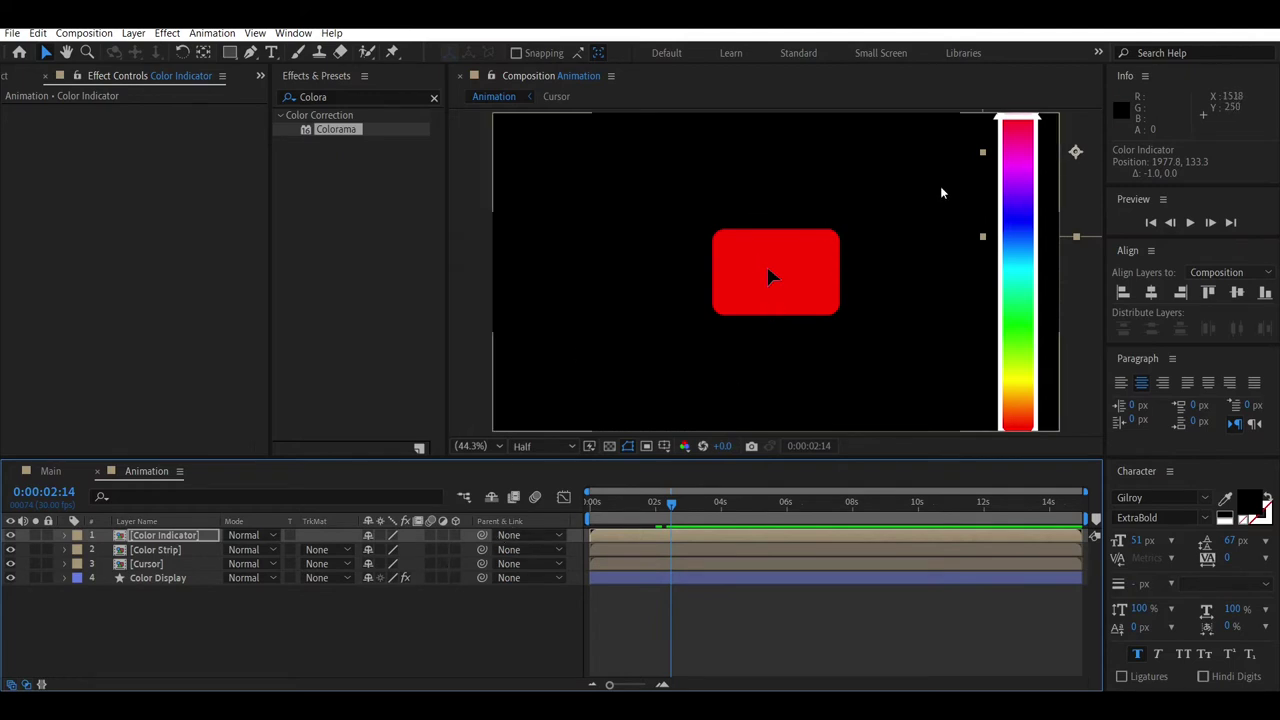
pyautogui.press('Right')
pyautogui.press('Right')
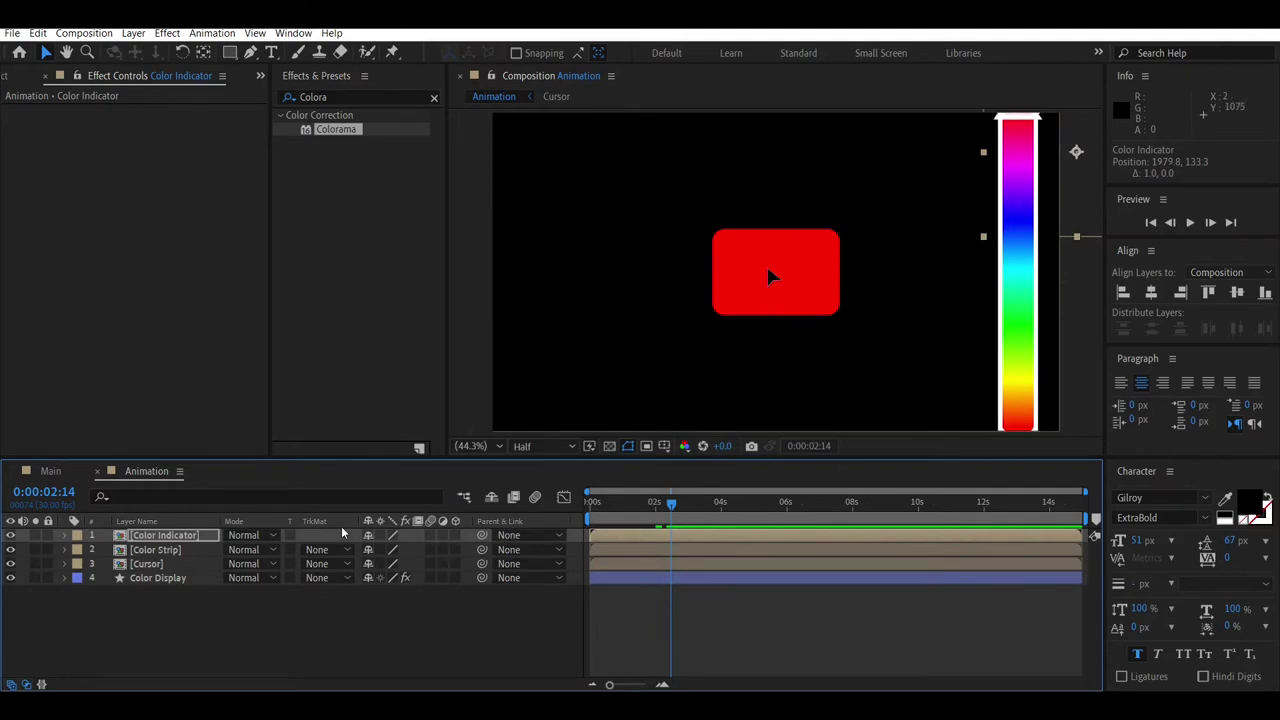
pyautogui.press('Return')
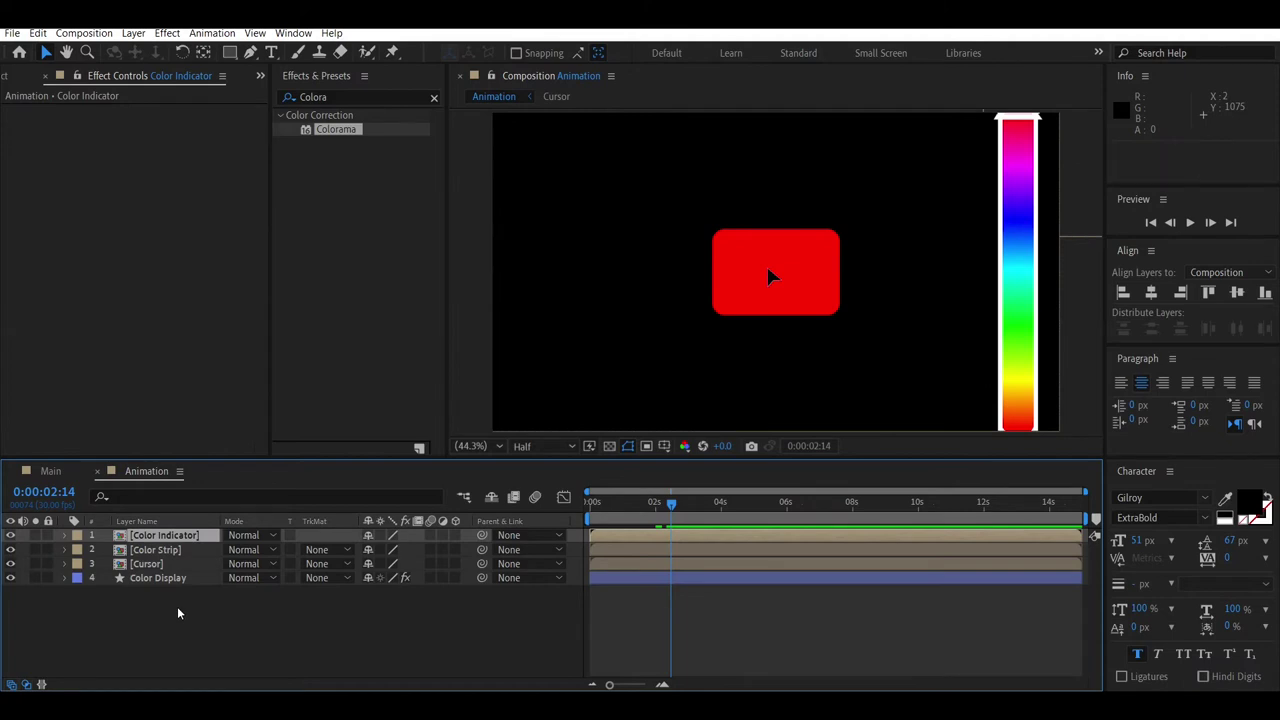
pyautogui.click(178, 607)
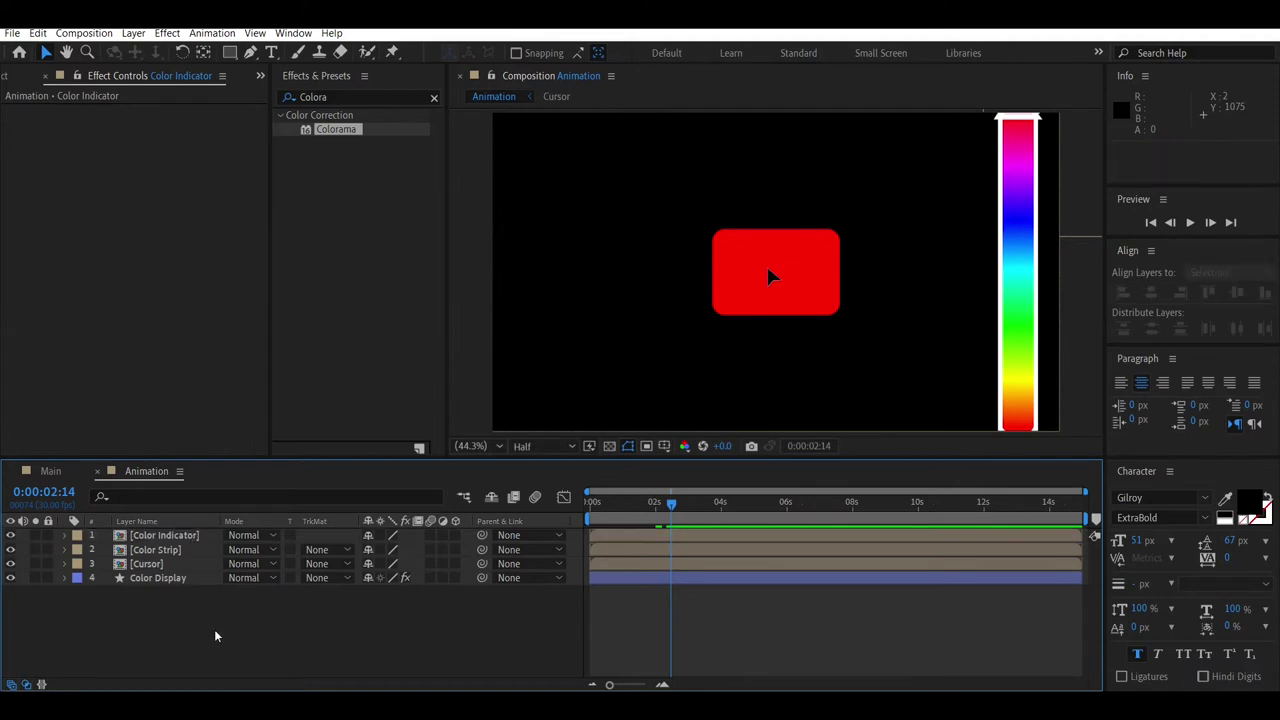
# Step: Move the playhead to 2:15 and show the Color Display's Scale keyframes
pyautogui.click(162, 552)
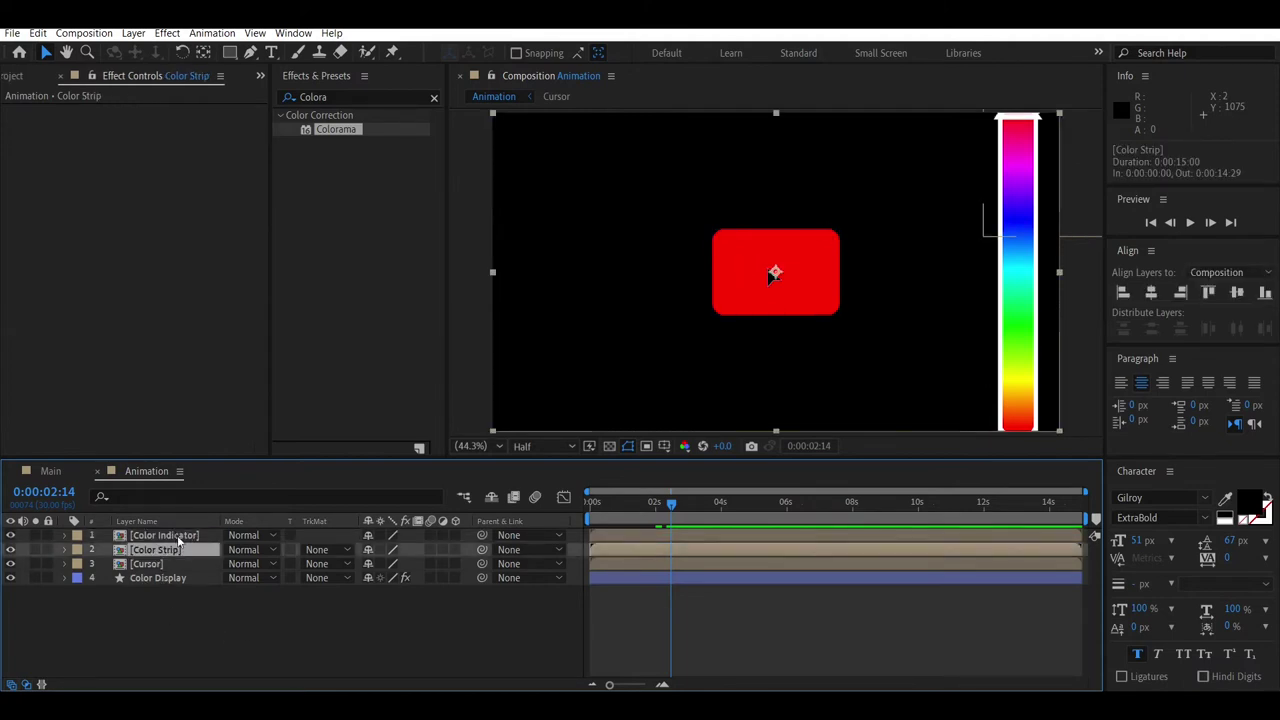
pyautogui.click(163, 620)
pyautogui.click(656, 503)
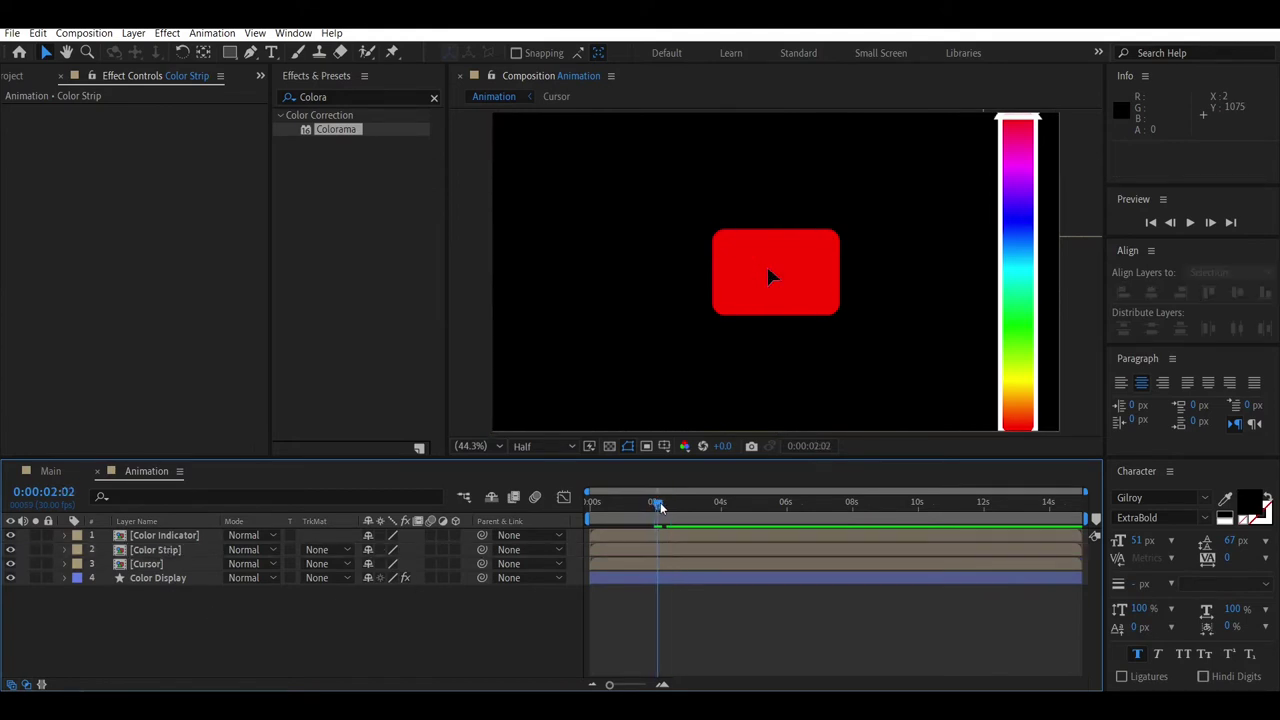
pyautogui.moveTo(658, 507); pyautogui.dragTo(673, 510)
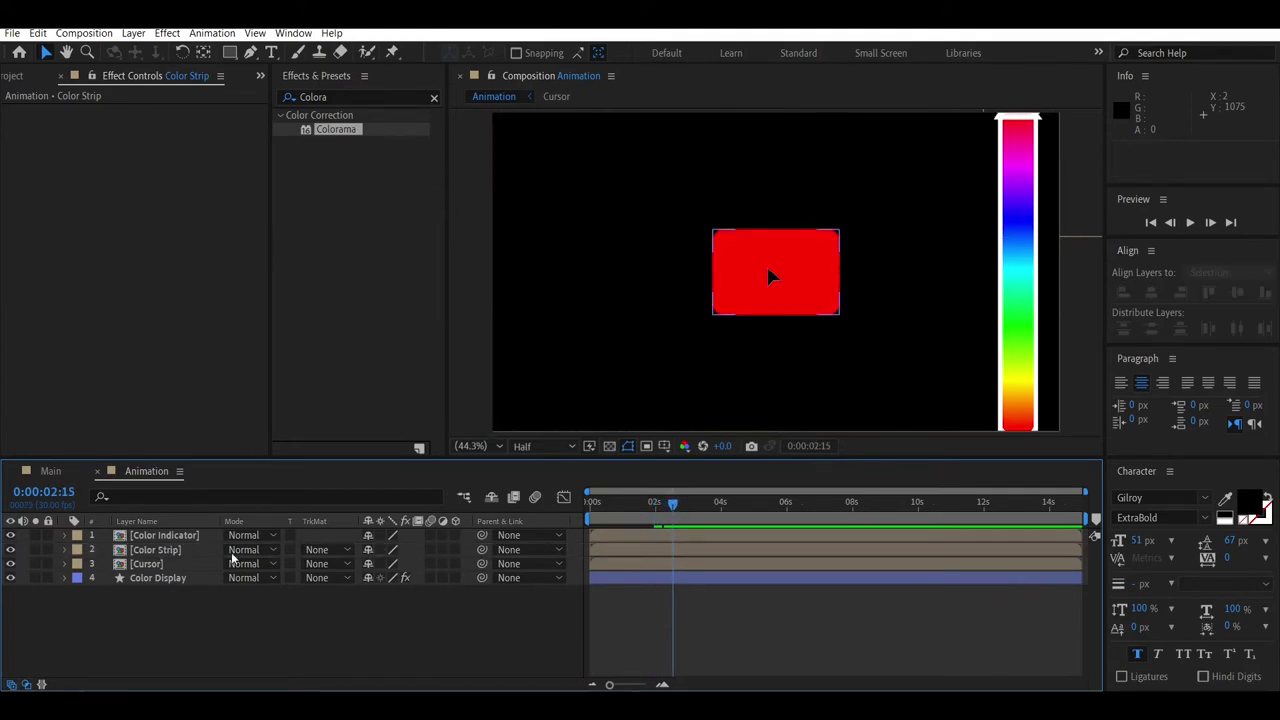
pyautogui.click(157, 579)
pyautogui.click(156, 575)
pyautogui.press('s')
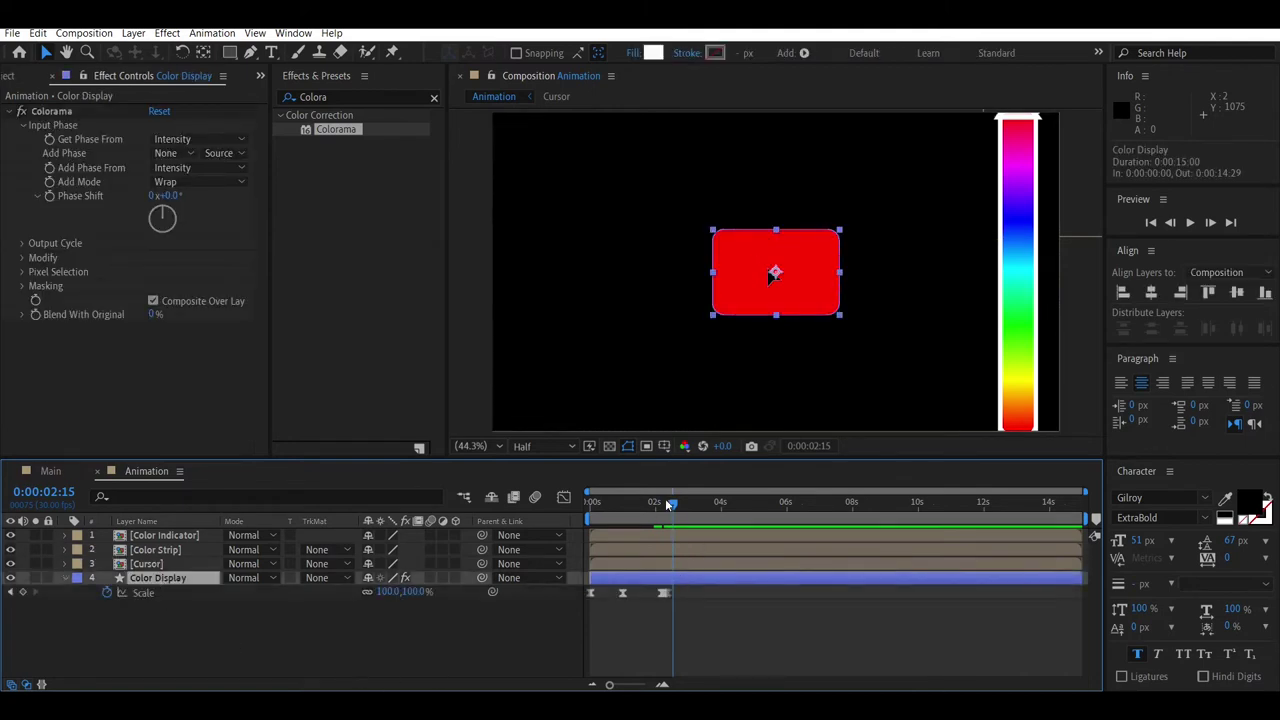
pyautogui.moveTo(670, 502); pyautogui.dragTo(666, 502)
pyautogui.click(165, 548)
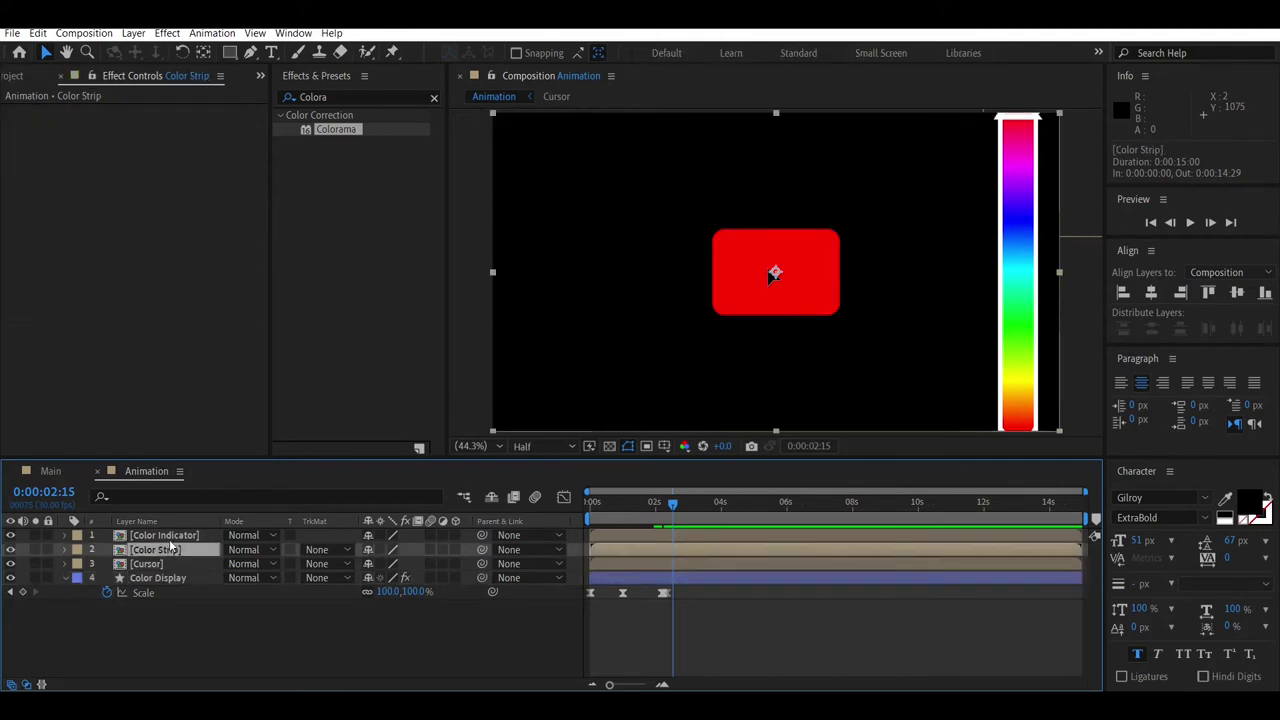
# Step: Add Position keyframes to both Color Strip and Color Indicator
pyautogui.keyDown('ctrl'); pyautogui.click(176, 537); pyautogui.keyUp('ctrl')
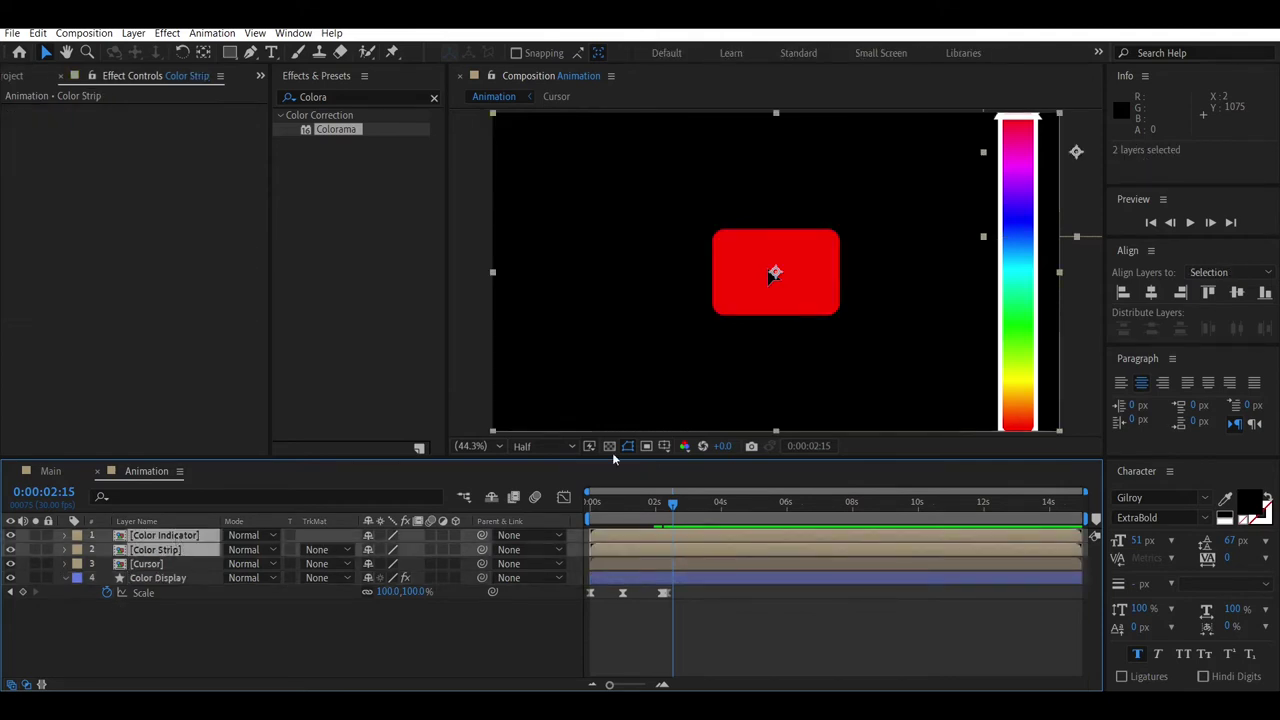
pyautogui.moveTo(1075, 151); pyautogui.dragTo(1190, 163)
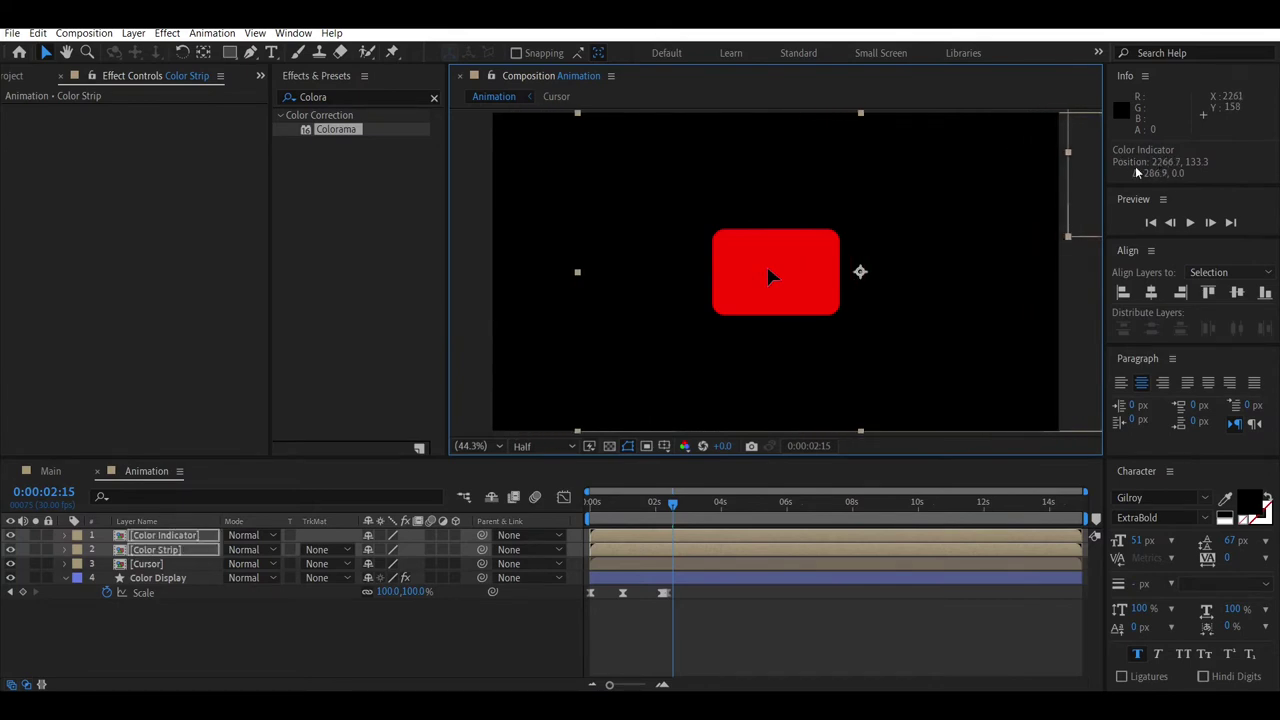
pyautogui.hotkey('alt', 'shift', 'p')
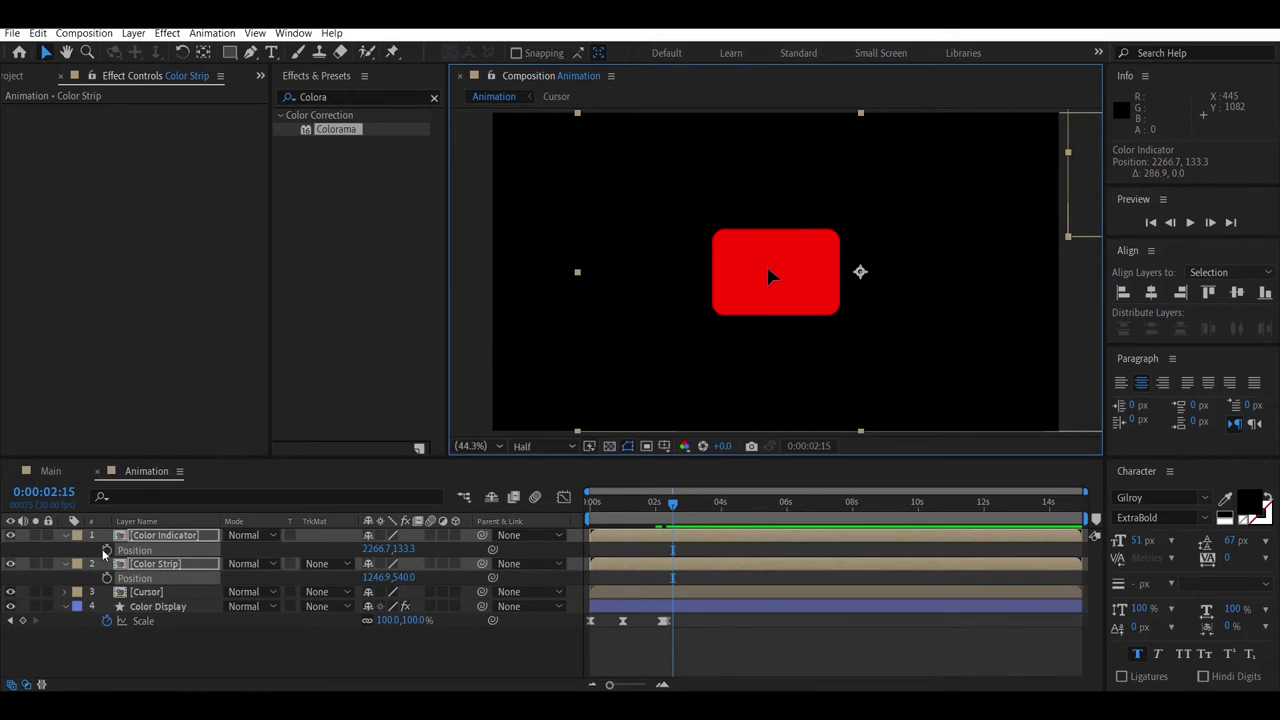
pyautogui.click(106, 550)
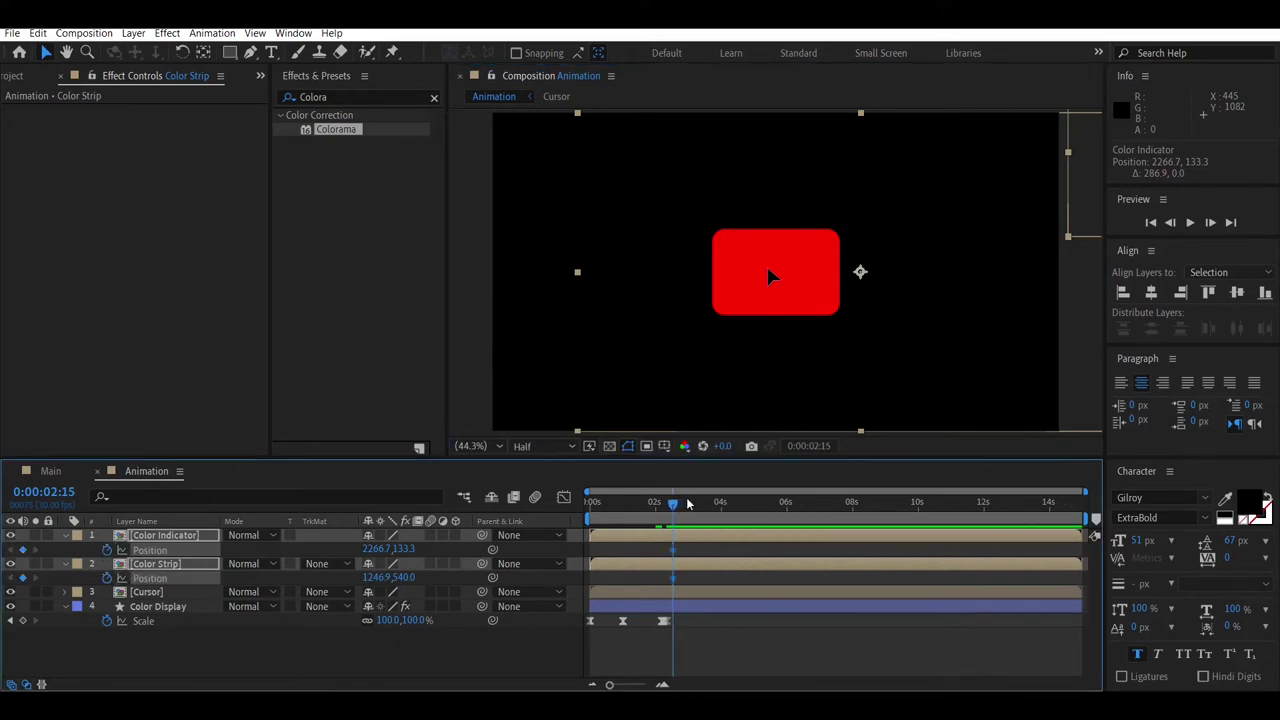
pyautogui.hotkey('ctrl', 'z')
pyautogui.hotkey('ctrl', 'z')
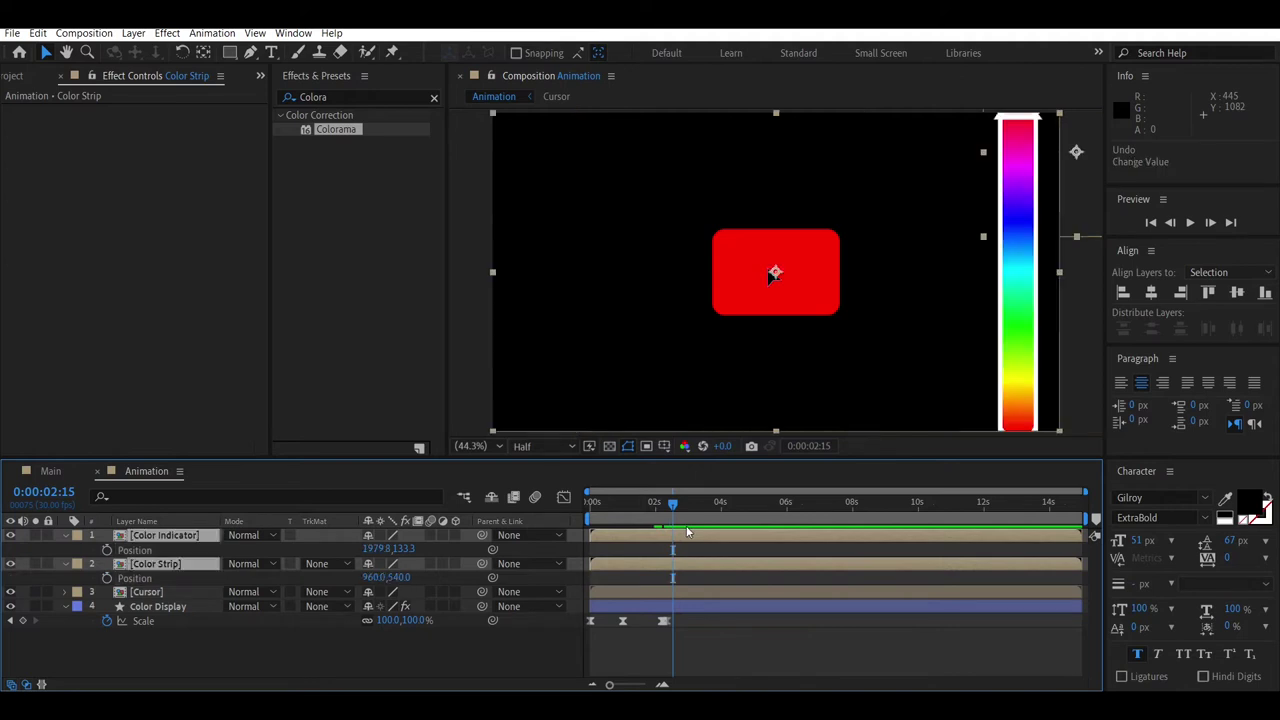
pyautogui.click(106, 550)
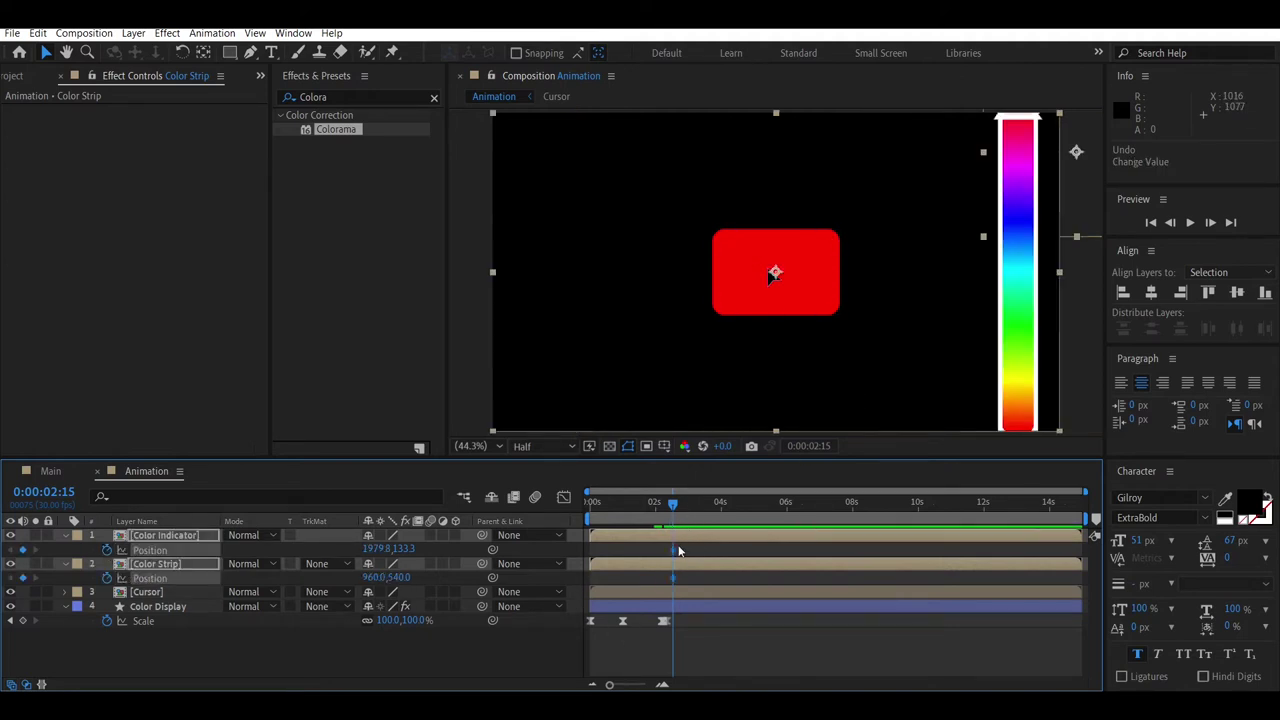
# Step: Move those keyframes to 3:15 and push both layers off-screen right at 2:15
pyautogui.moveTo(674, 552); pyautogui.dragTo(688, 551)
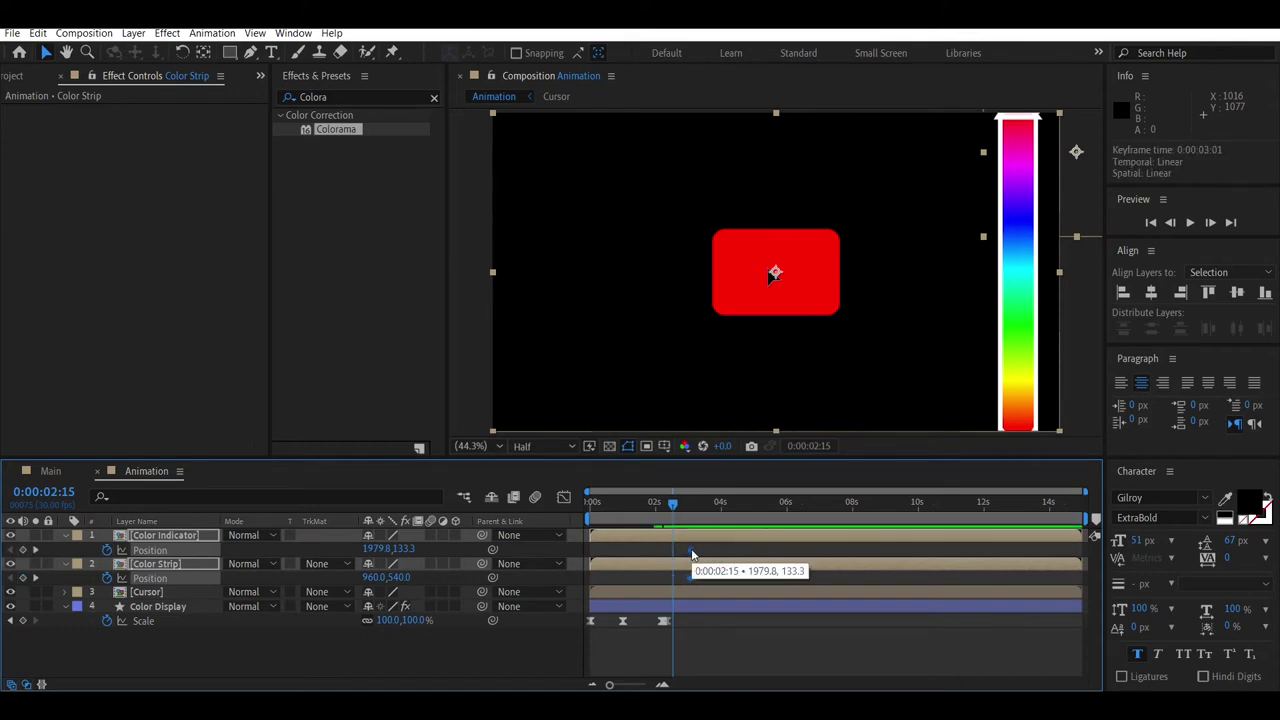
pyautogui.moveTo(673, 503)
pyautogui.mouseDown()
pyautogui.moveTo(707, 520)
pyautogui.moveTo(704, 552)
pyautogui.moveTo(674, 519)
pyautogui.mouseUp()
pyautogui.click(693, 517)
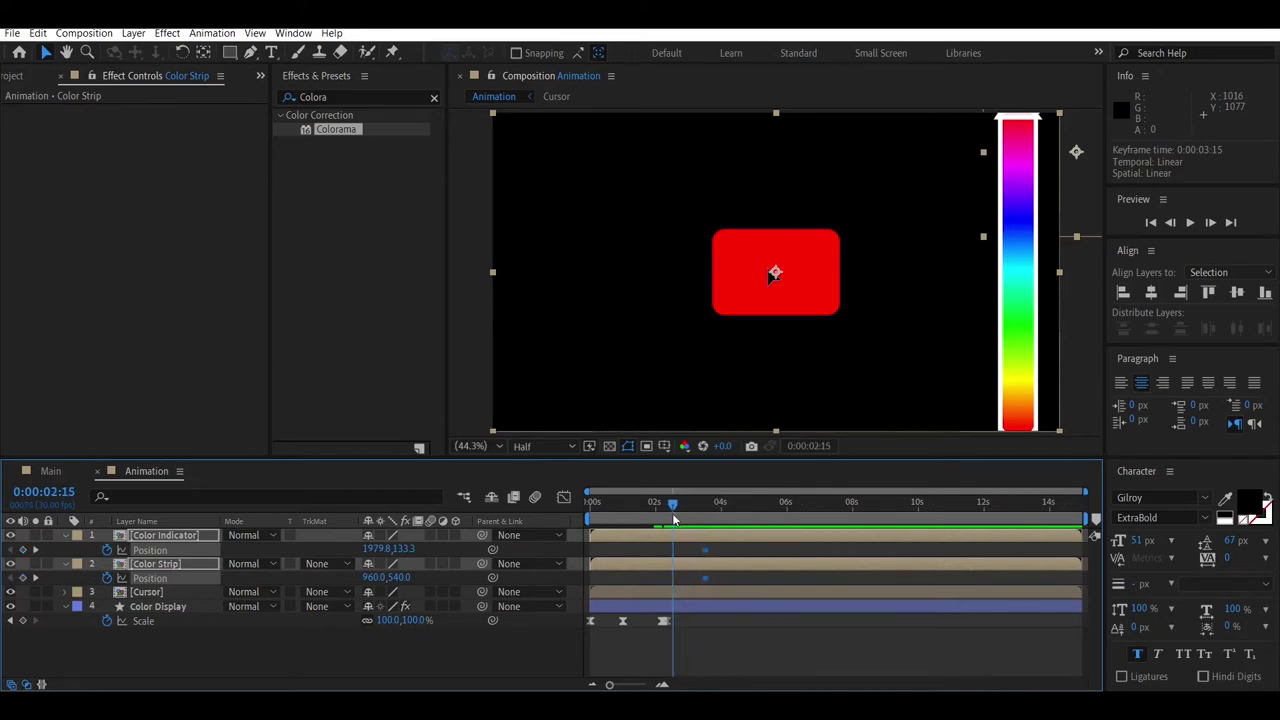
pyautogui.click(410, 550)
pyautogui.moveTo(378, 549); pyautogui.dragTo(729, 570)
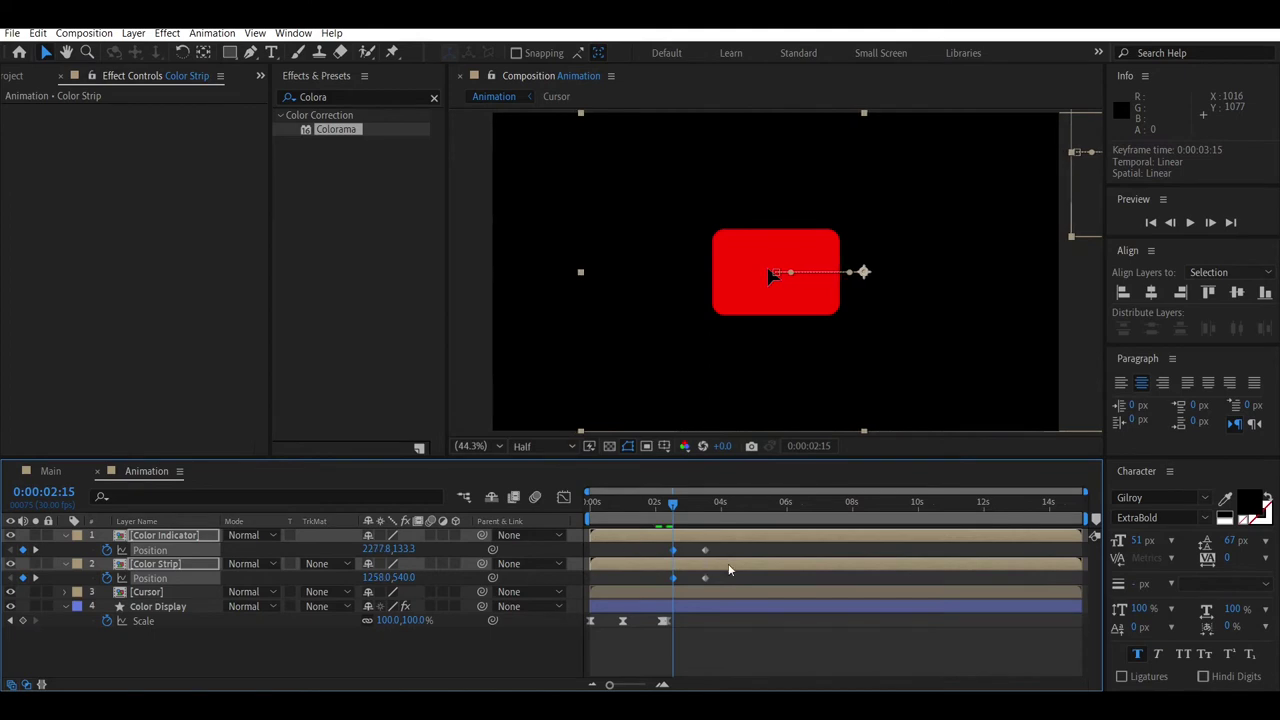
pyautogui.moveTo(722, 553); pyautogui.dragTo(662, 588)
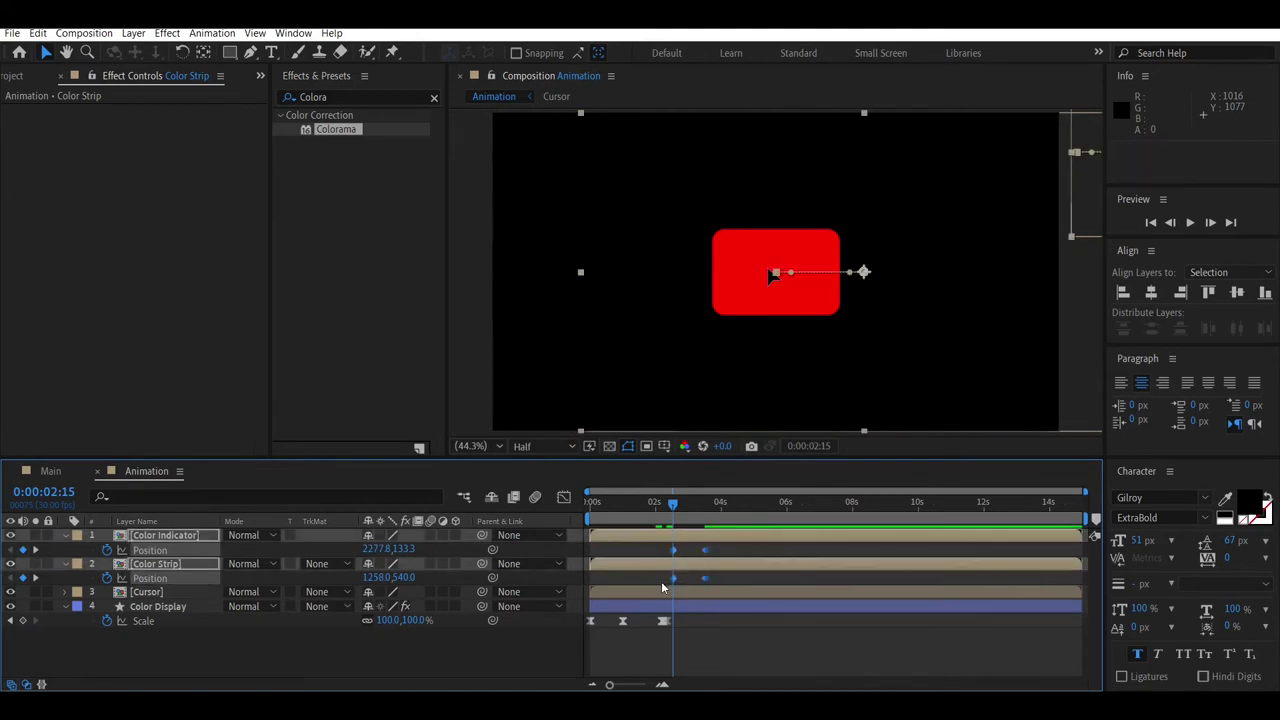
# Step: Apply Easy Ease to the slide-in keyframes and fit their speed graph to view
pyautogui.rightClick(703, 553)
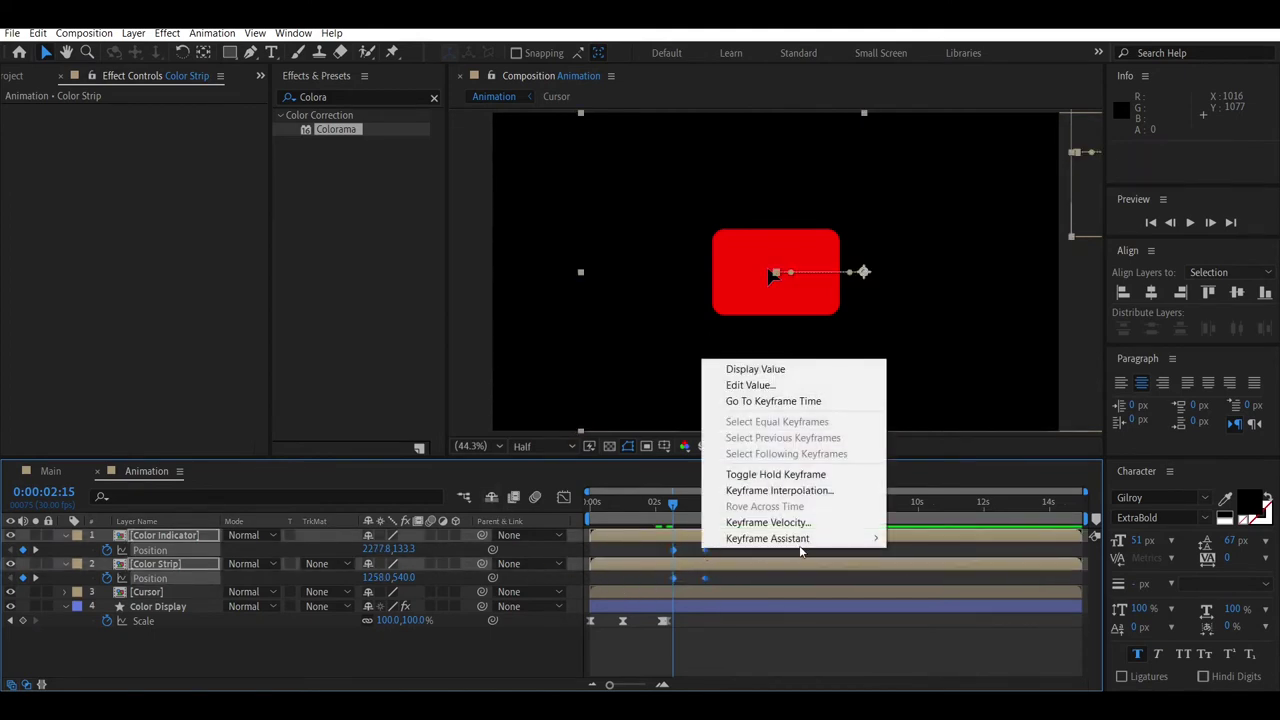
pyautogui.moveTo(805, 539)
pyautogui.click(940, 587)
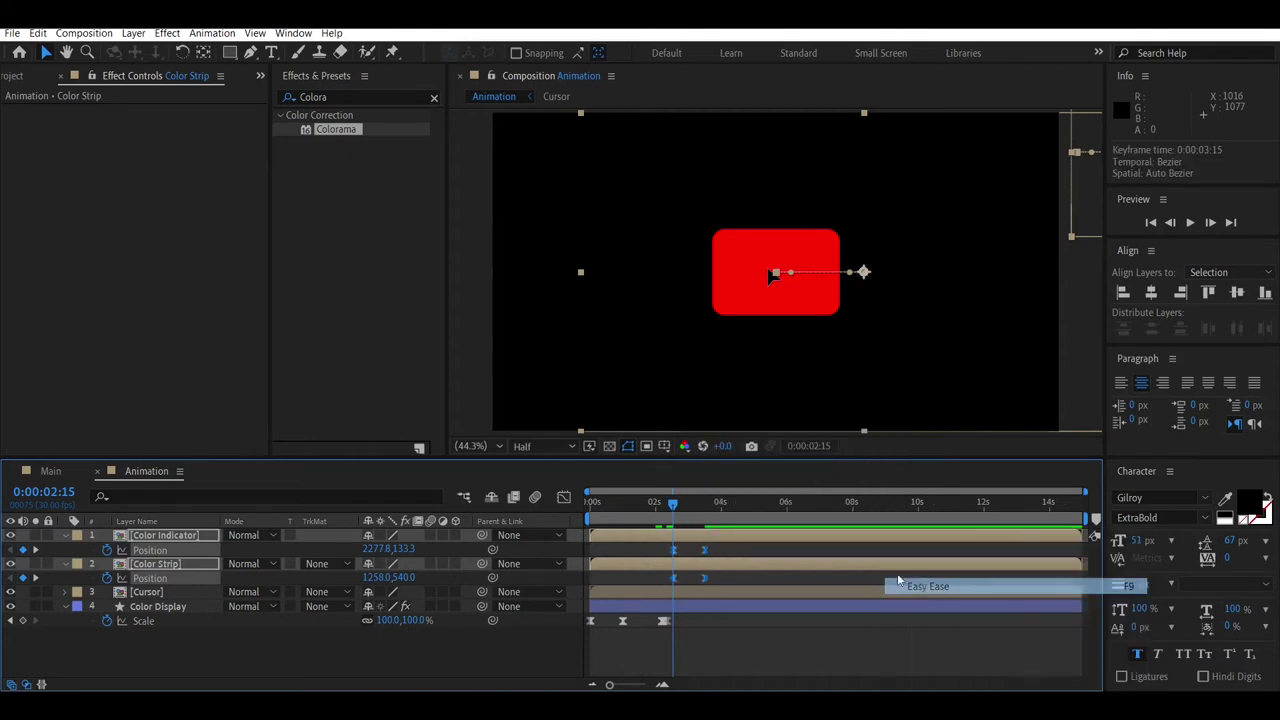
pyautogui.click(563, 497)
pyautogui.moveTo(730, 622); pyautogui.dragTo(664, 648)
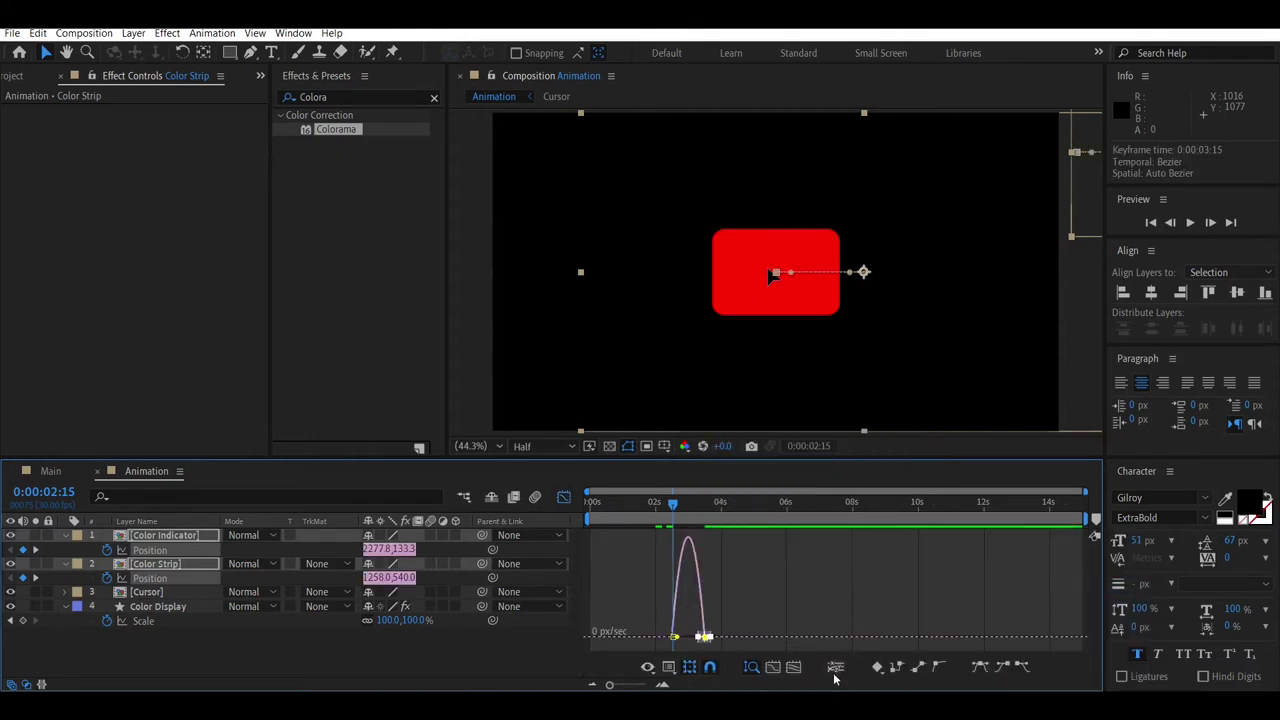
pyautogui.click(793, 666)
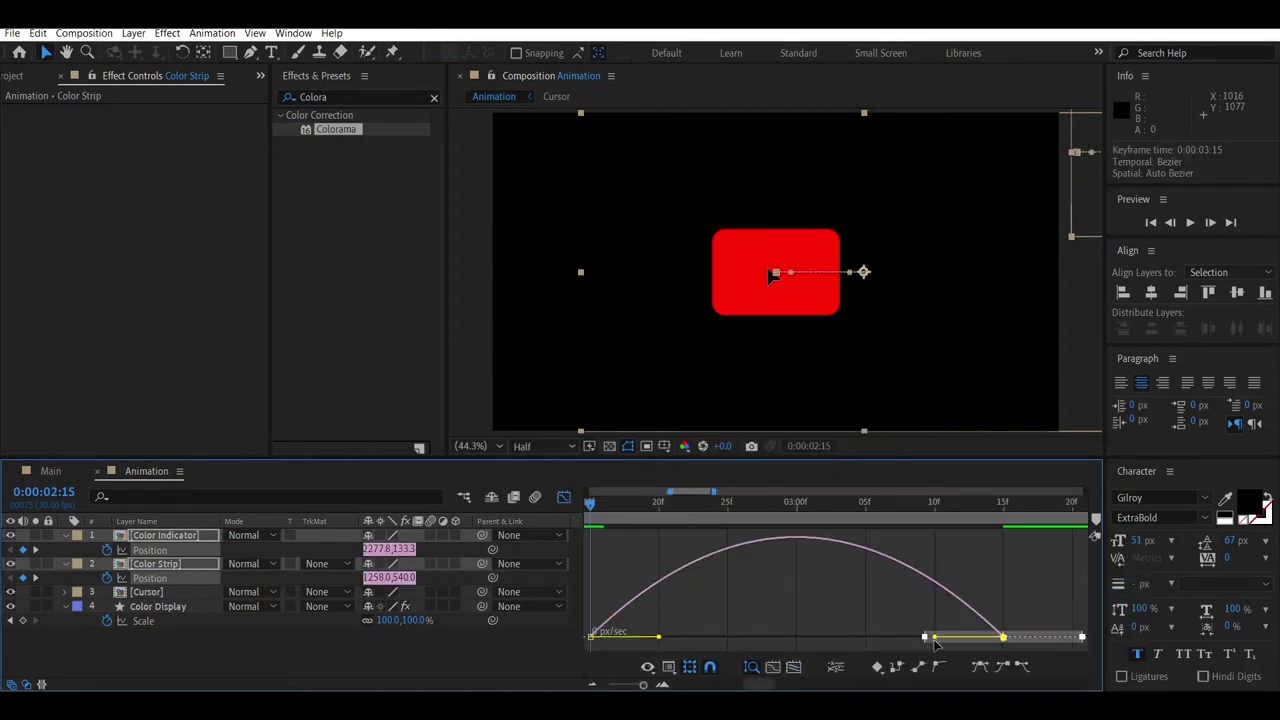
# Step: Raise the ease influence to 84.19% for a narrow speed peak, then view the full timeline
pyautogui.moveTo(934, 640); pyautogui.dragTo(572, 640)
pyautogui.hotkey('ctrl', 'z')
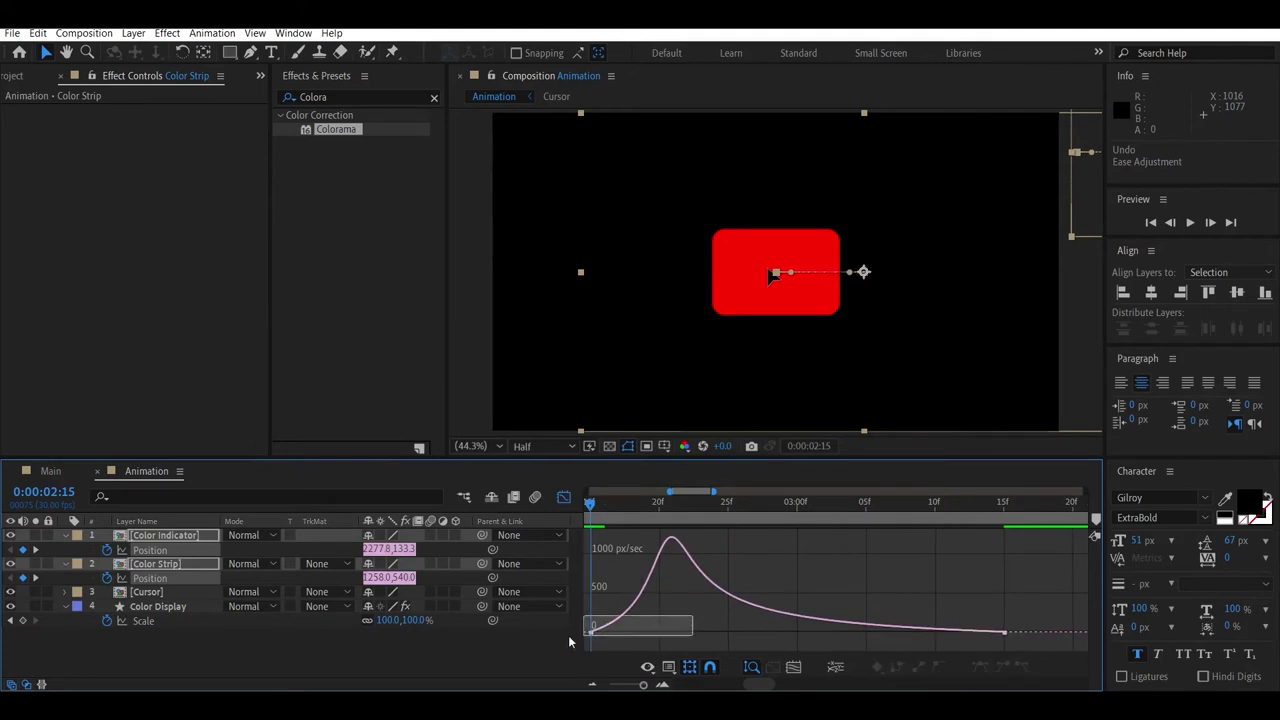
pyautogui.moveTo(721, 638); pyautogui.dragTo(826, 645)
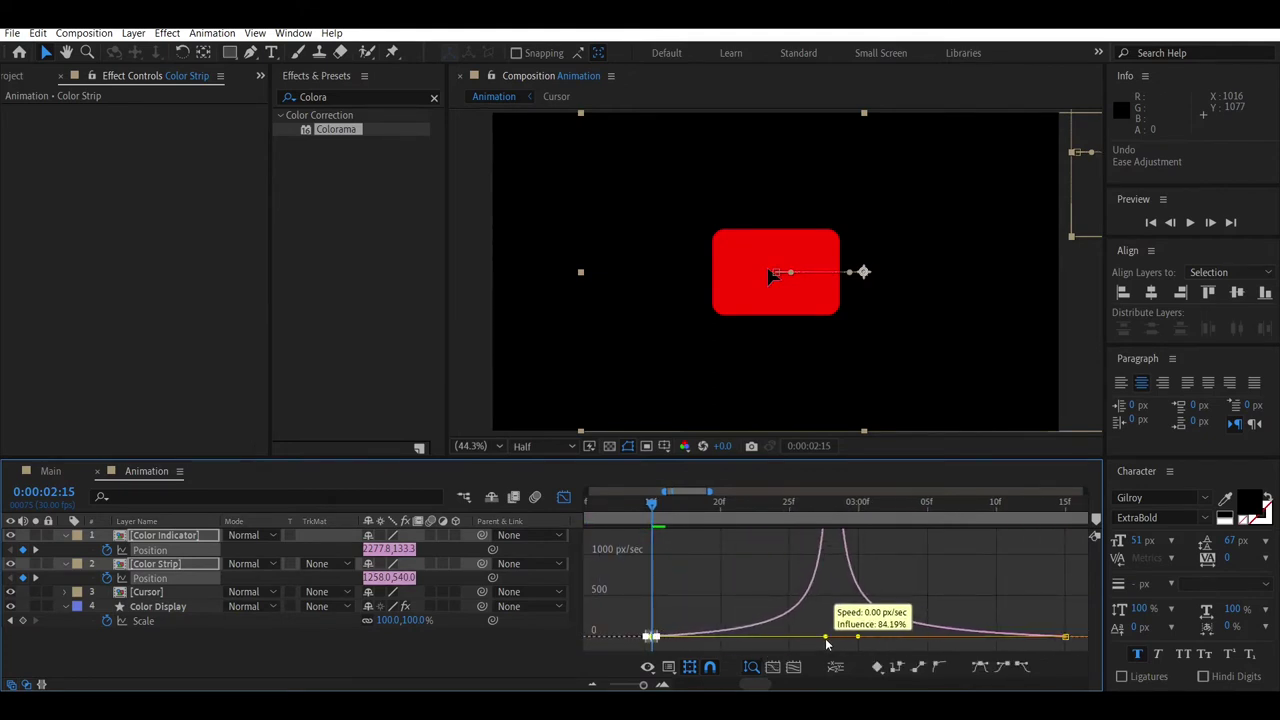
pyautogui.moveTo(826, 645); pyautogui.dragTo(828, 642)
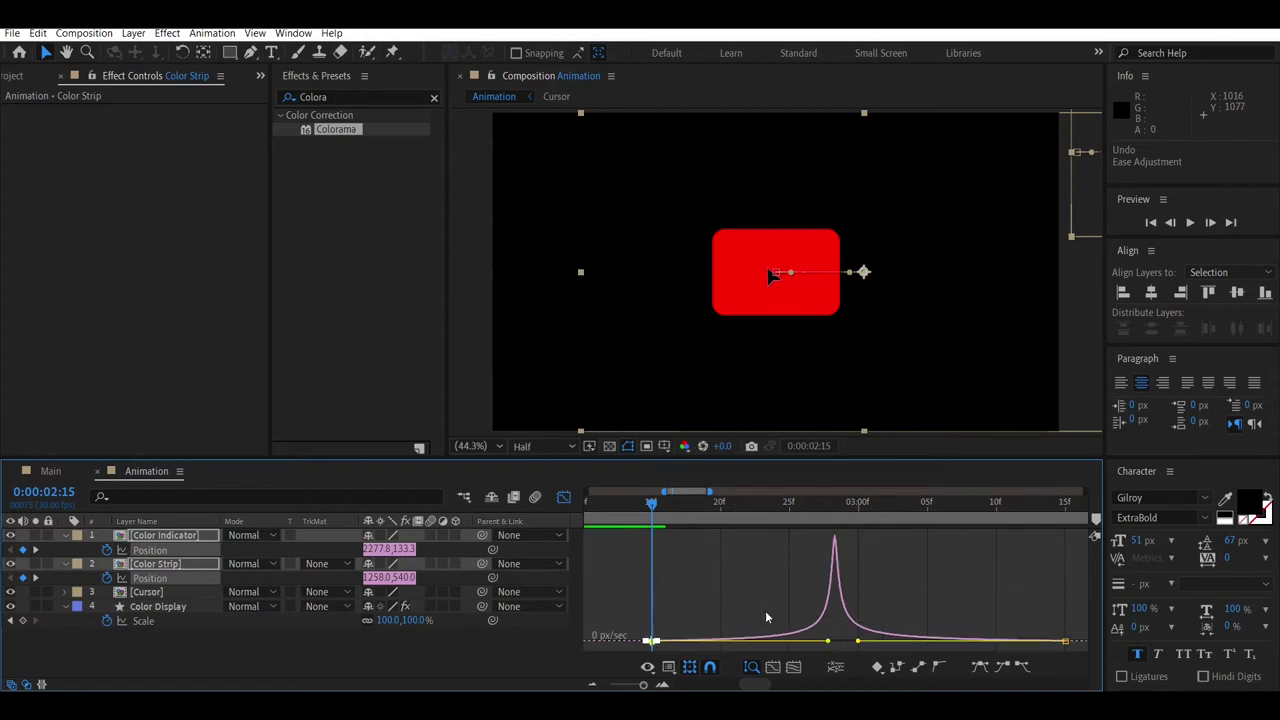
pyautogui.click(563, 497)
pyautogui.press(';')
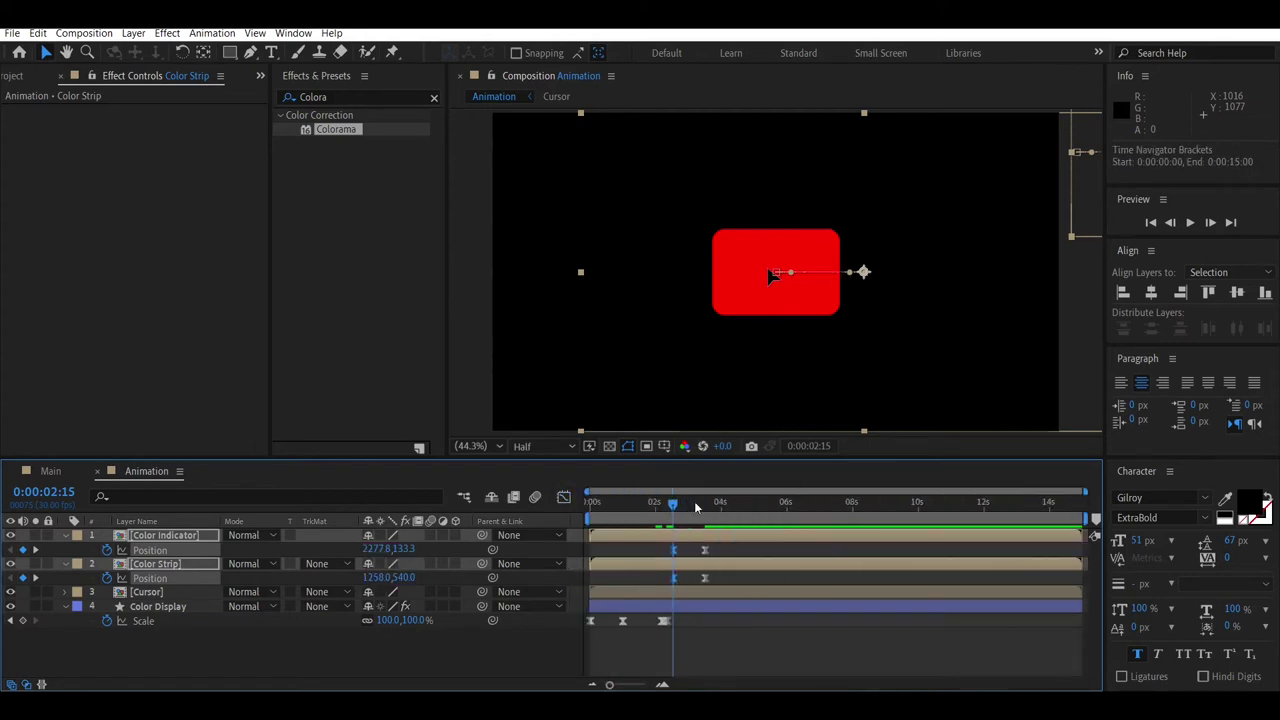
pyautogui.moveTo(668, 503); pyautogui.dragTo(632, 511)
# Step: Stop the preview, collapse the Position and Scale properties, and deselect all layers
pyautogui.press('space')
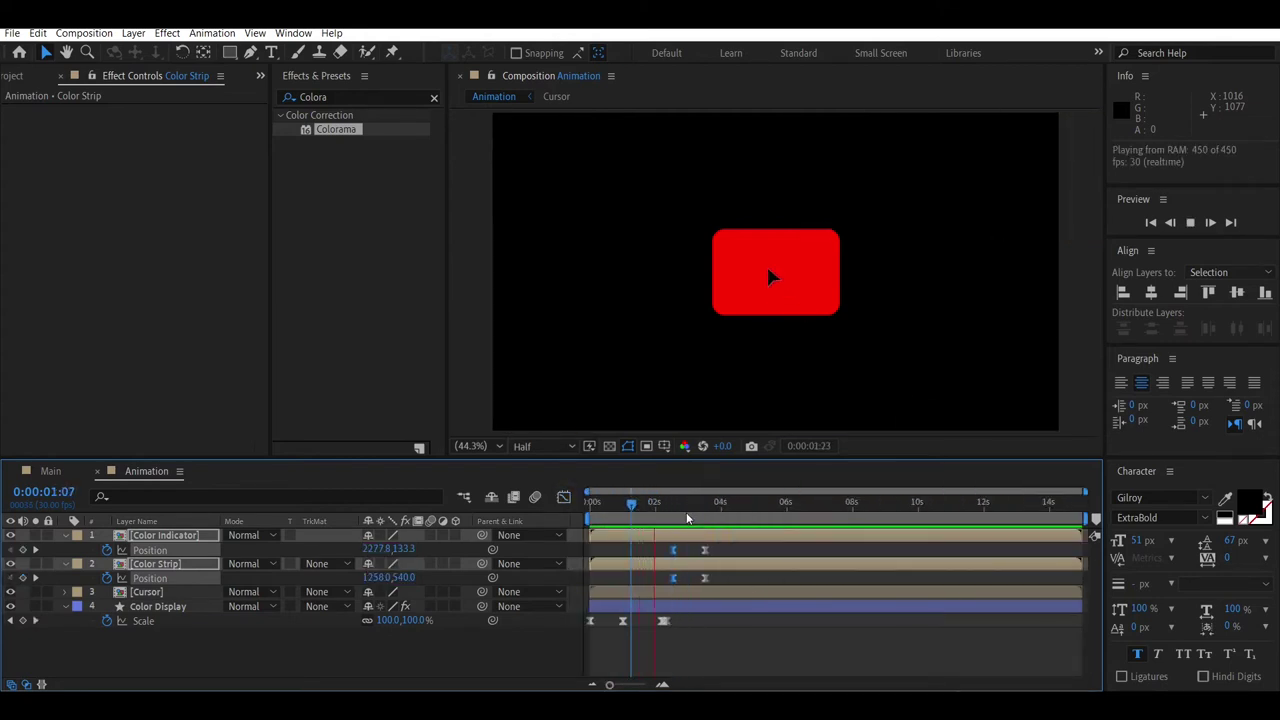
pyautogui.press('space')
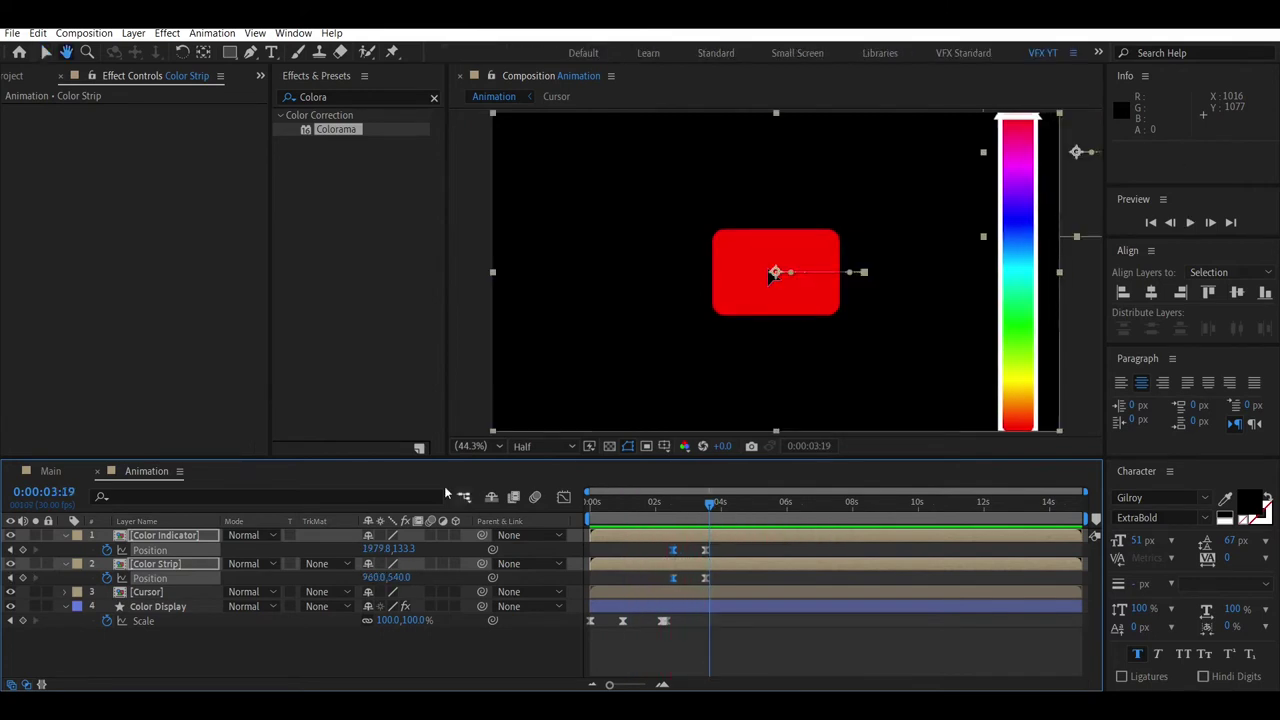
pyautogui.click(66, 539)
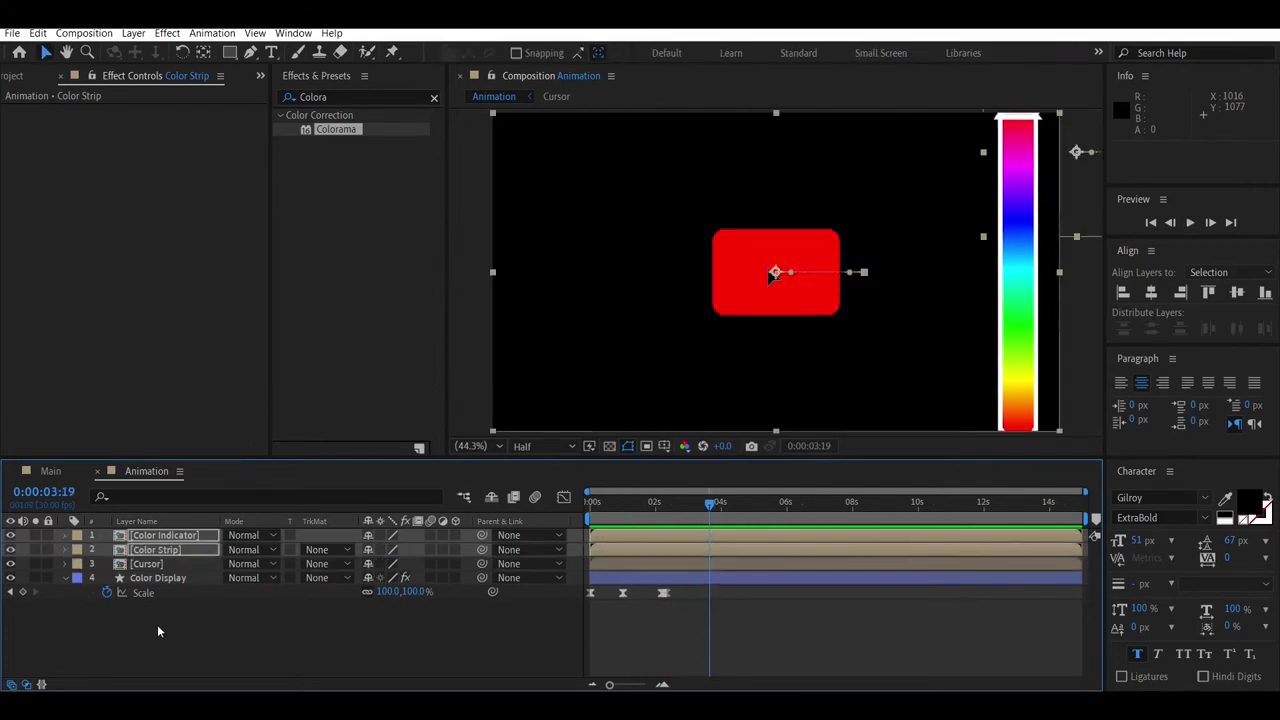
pyautogui.click(158, 631)
pyautogui.click(65, 580)
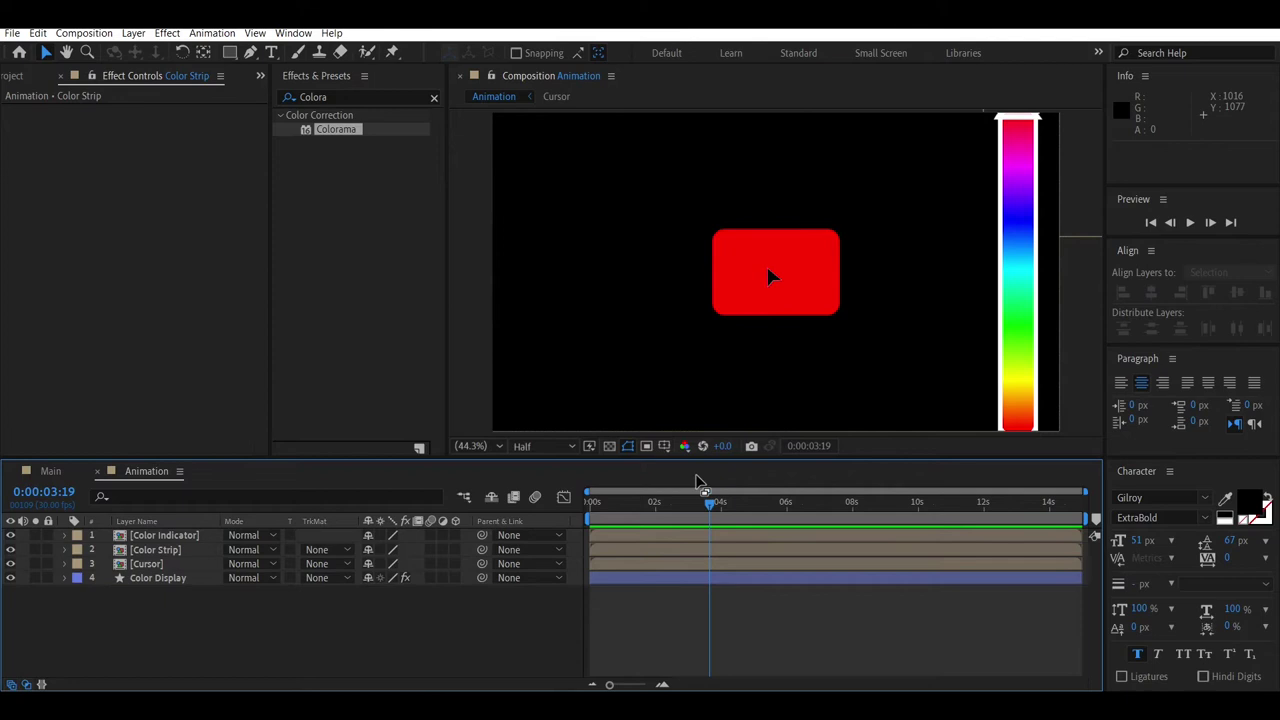
# Step: Turn on the transparency grid and rewind the animation to its first frame
pyautogui.click(609, 446)
pyautogui.moveTo(666, 517)
pyautogui.mouseDown()
pyautogui.moveTo(597, 520)
pyautogui.moveTo(628, 524)
pyautogui.mouseUp()
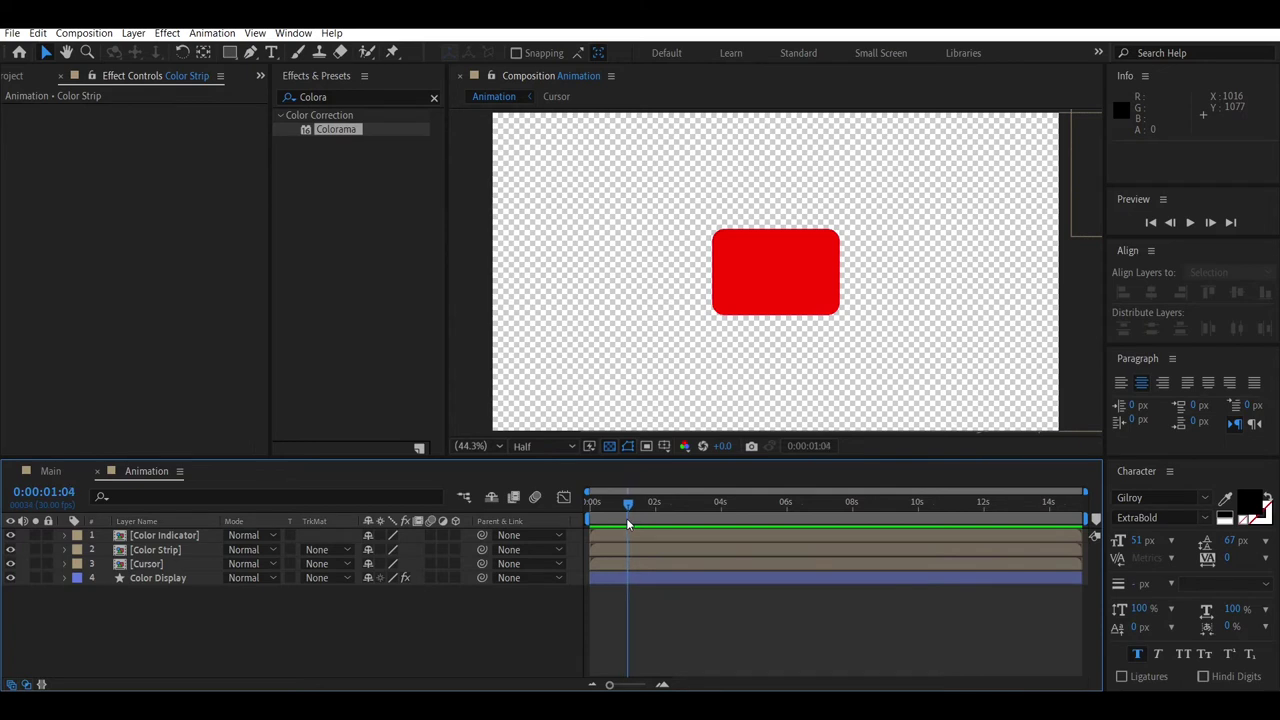
pyautogui.moveTo(628, 524); pyautogui.dragTo(586, 514)
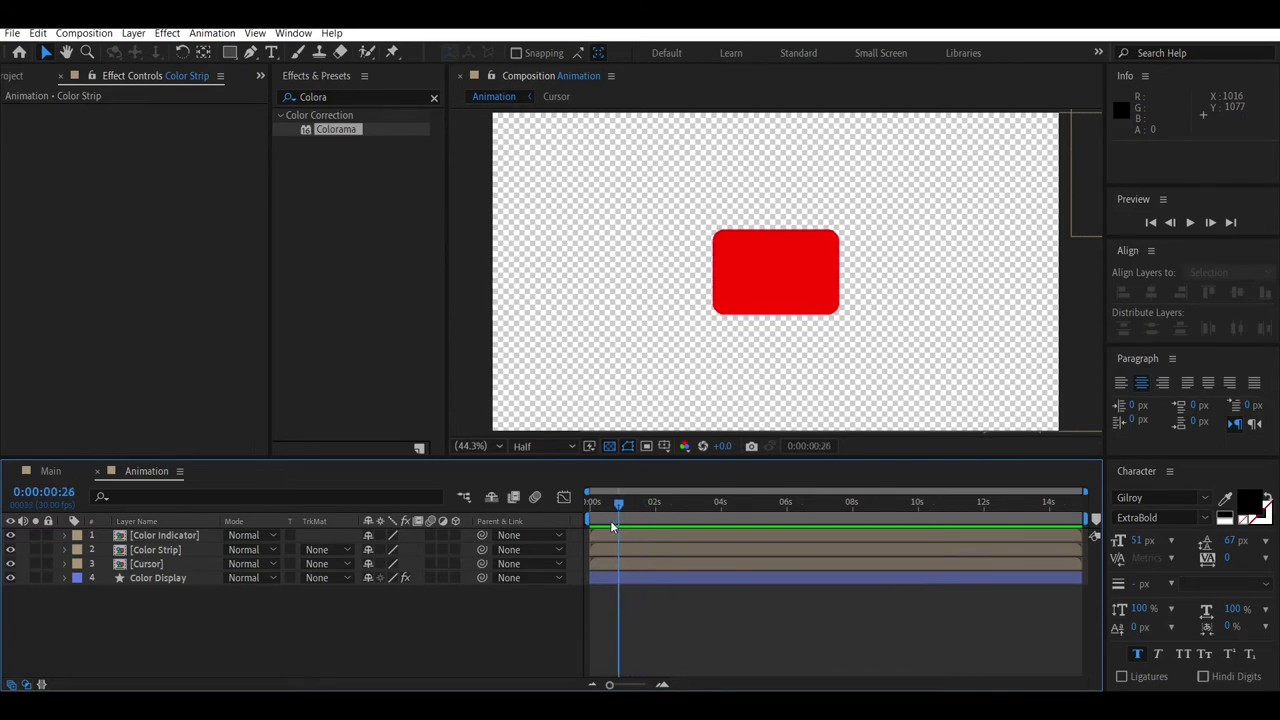
pyautogui.click(271, 55)
# Step: Create a text layer reading "Get Your Color Here!"
pyautogui.click(609, 288)
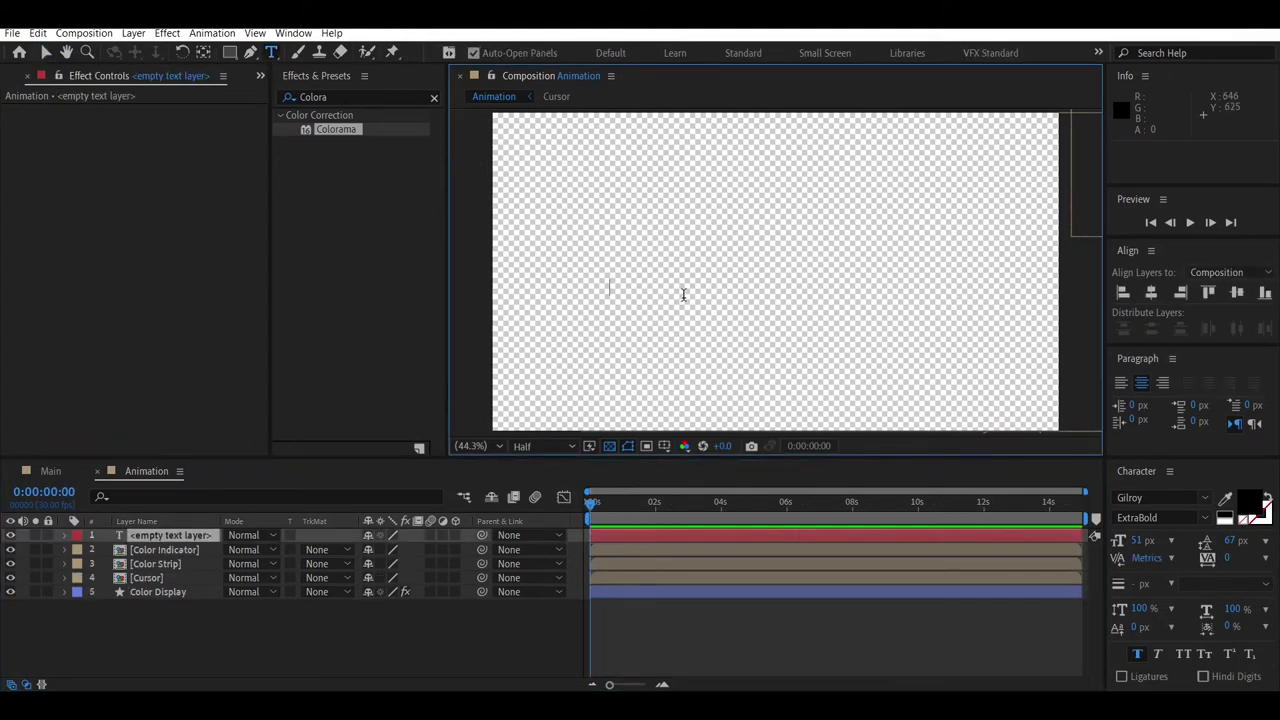
pyautogui.write('Get')
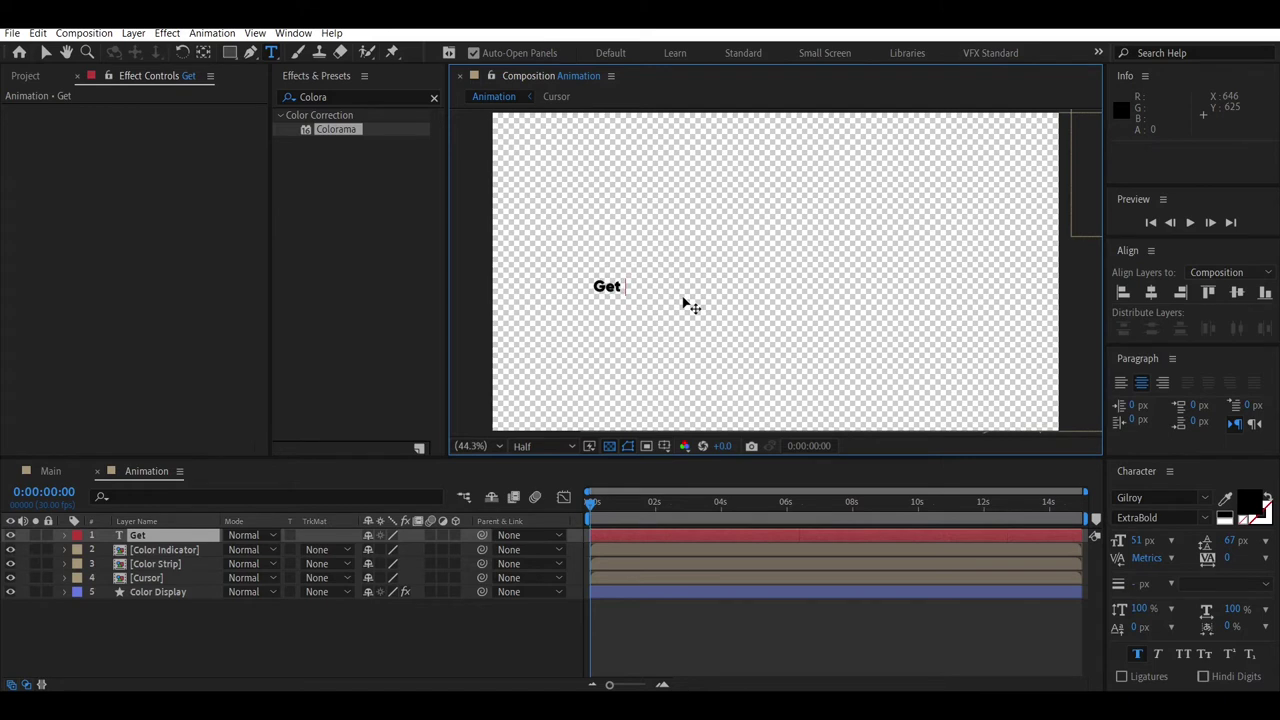
pyautogui.write(' You')
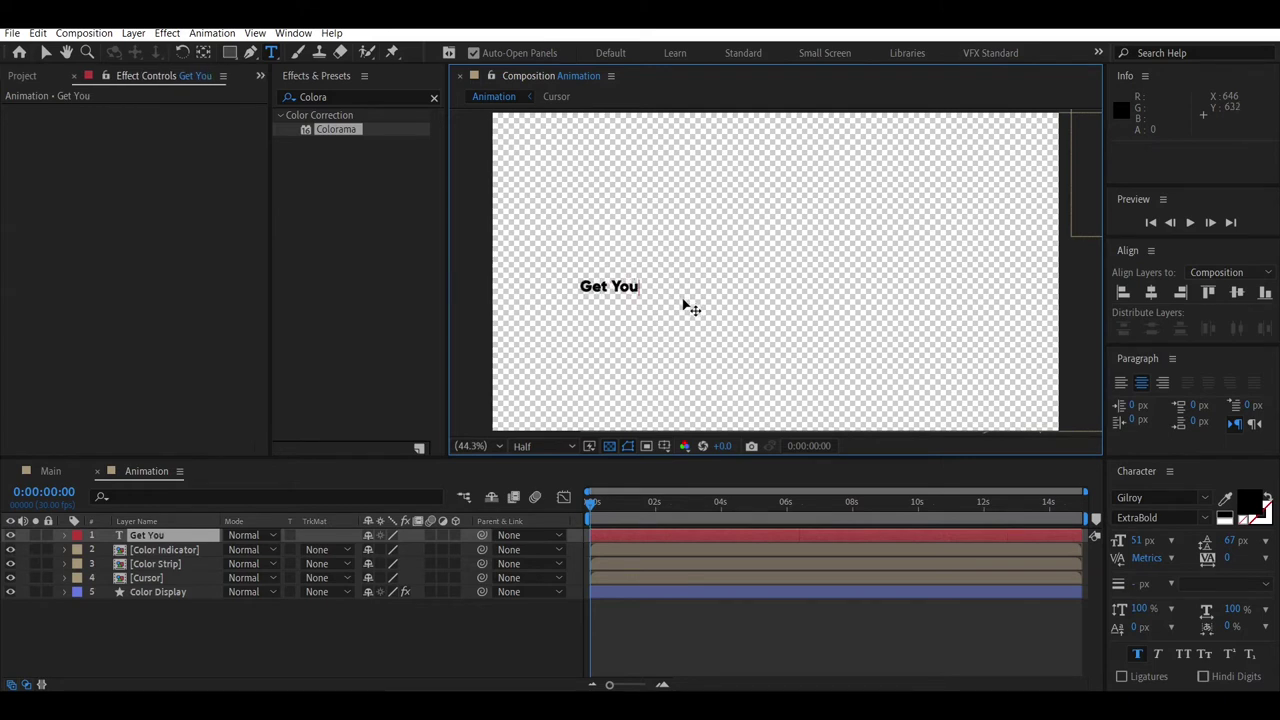
pyautogui.write('r C')
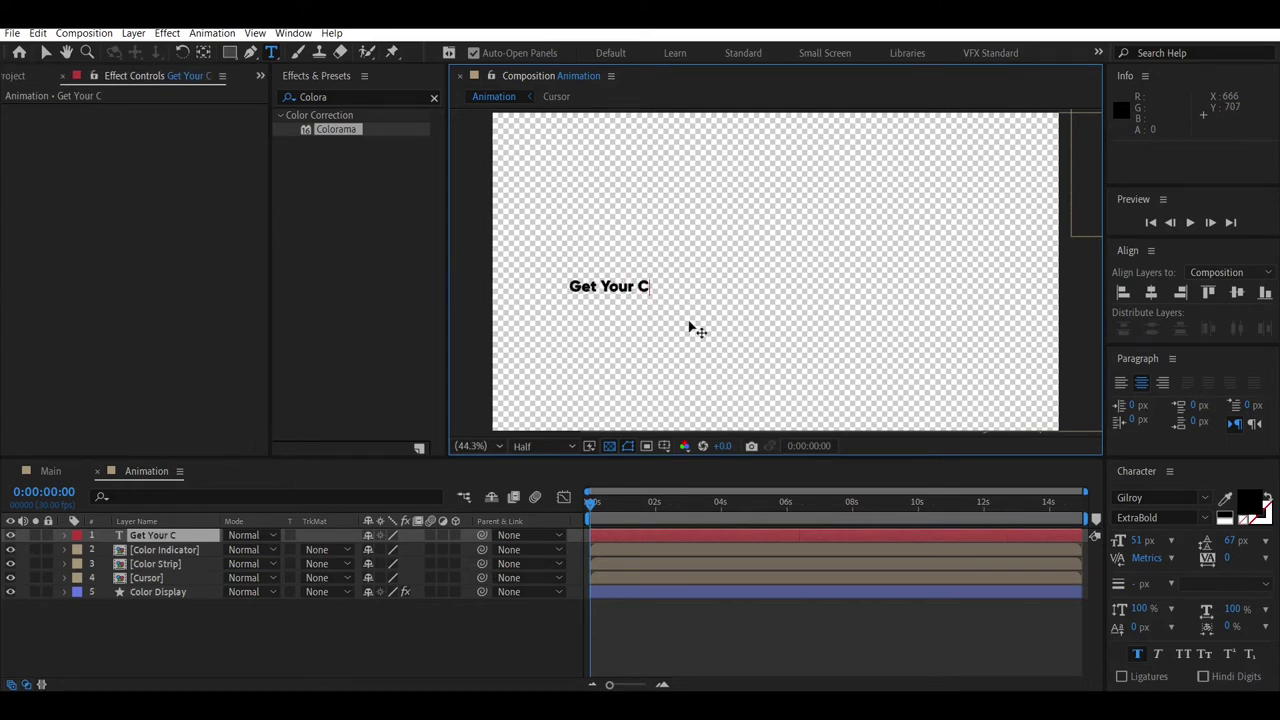
pyautogui.write('olor ')
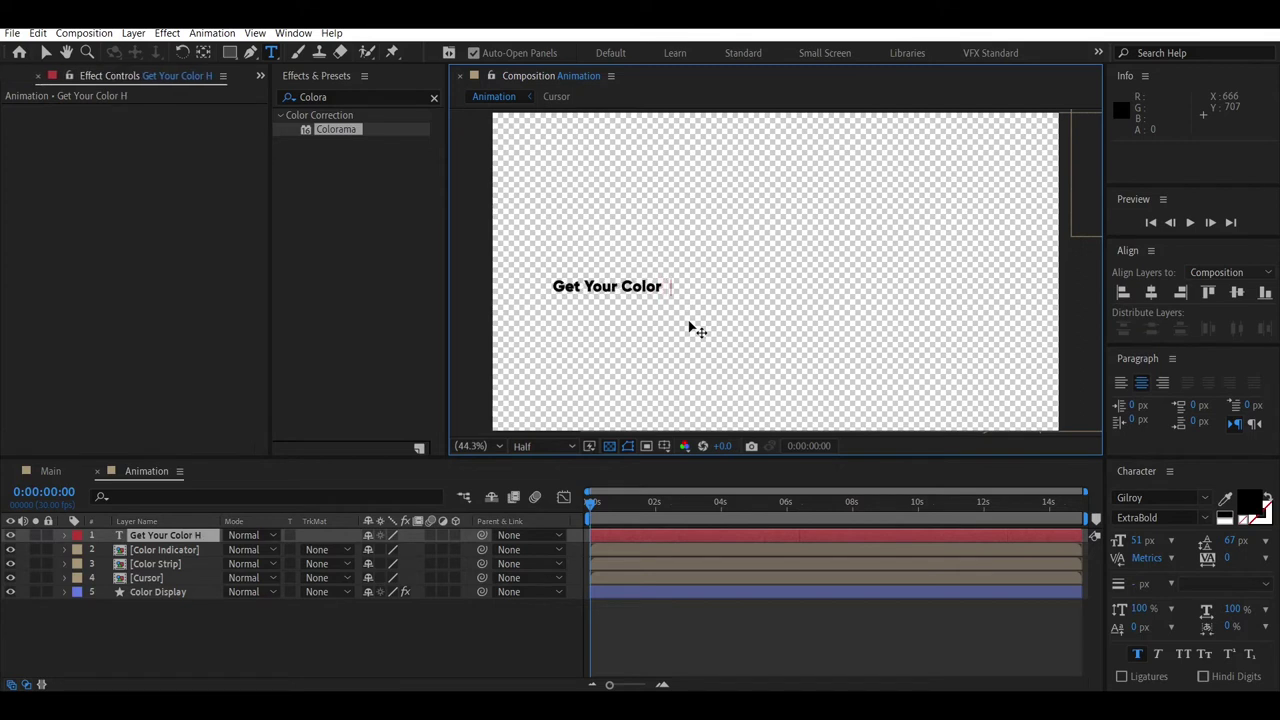
pyautogui.write('Here')
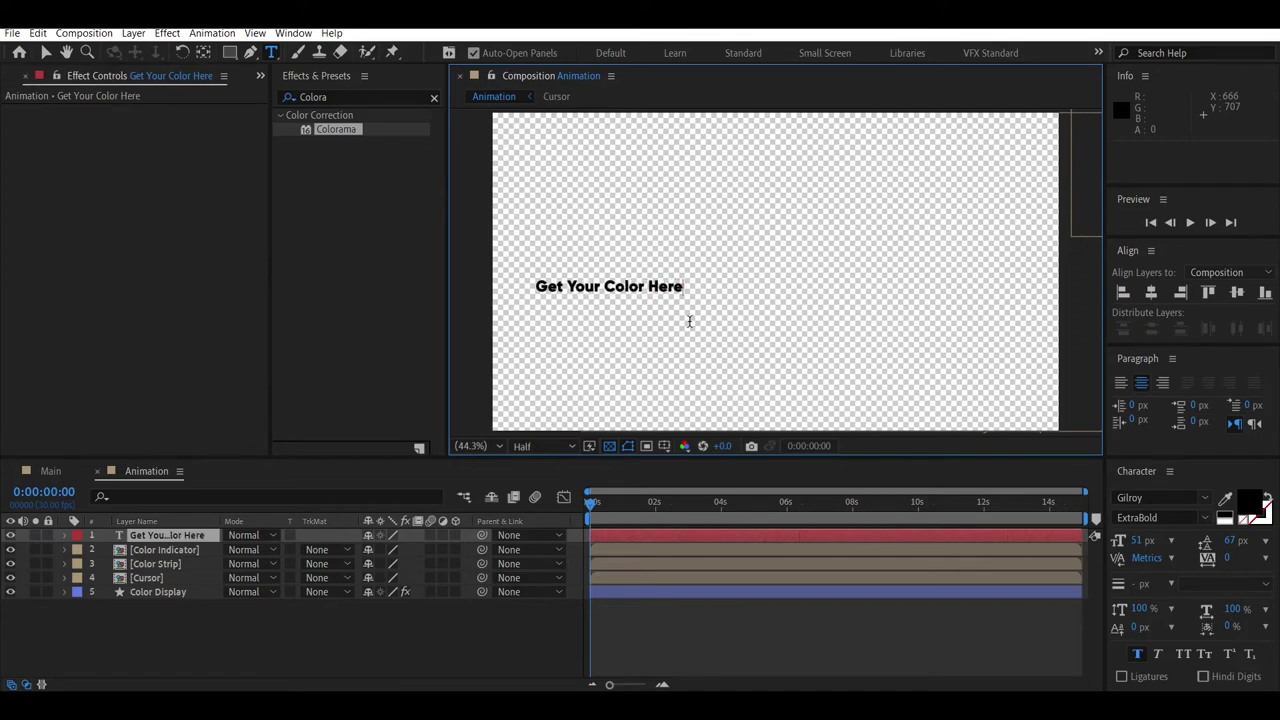
pyautogui.write('!')
pyautogui.click(47, 54)
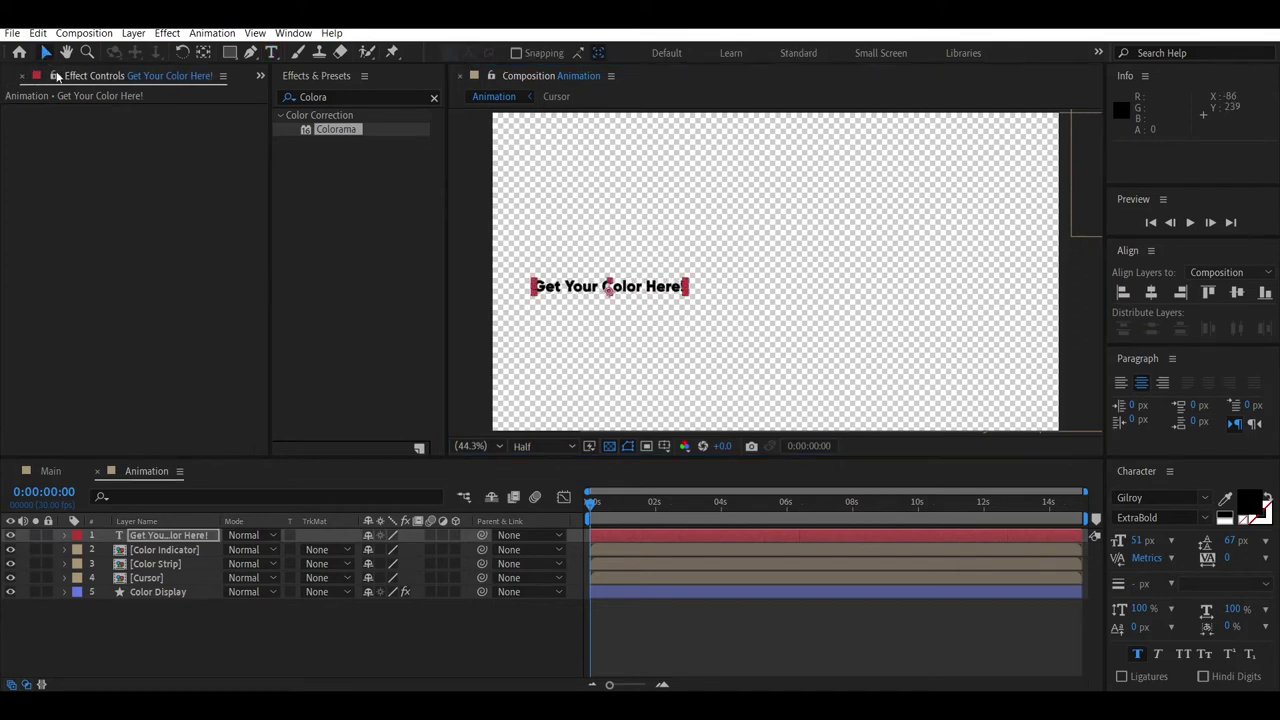
# Step: Centre the caption horizontally and place it just below the red box
pyautogui.click(1150, 292)
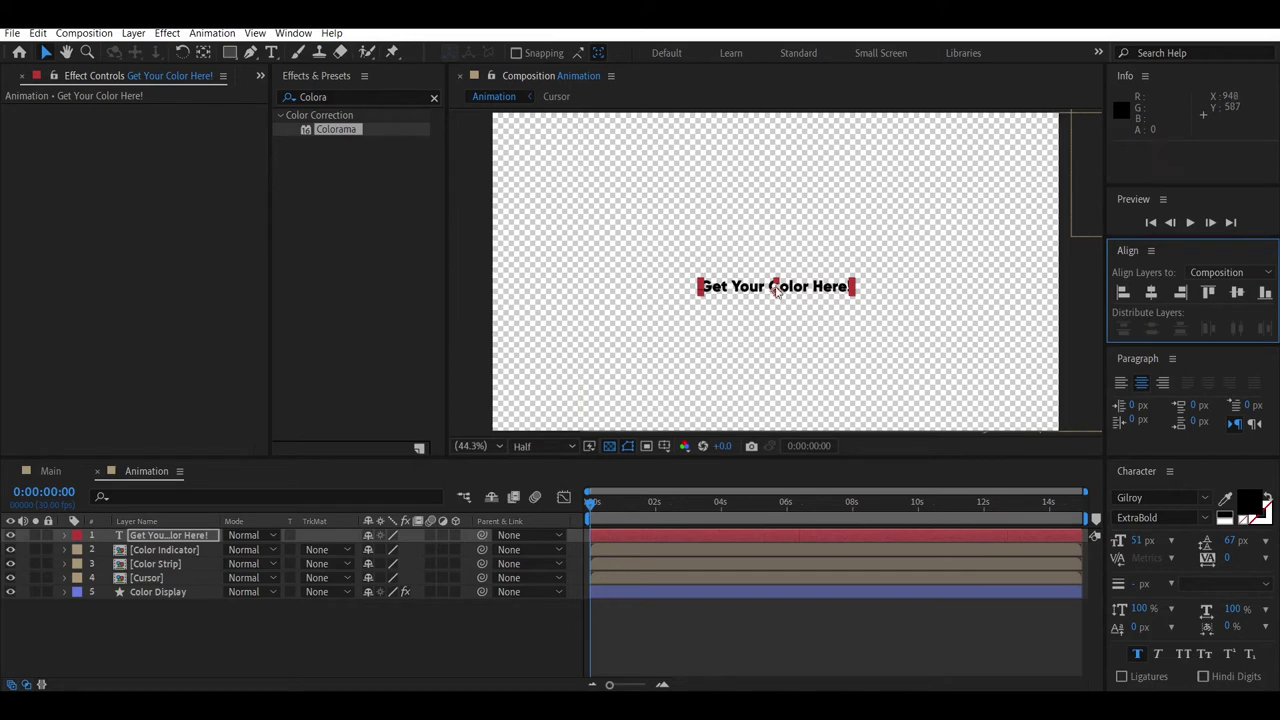
pyautogui.moveTo(777, 287); pyautogui.dragTo(777, 327)
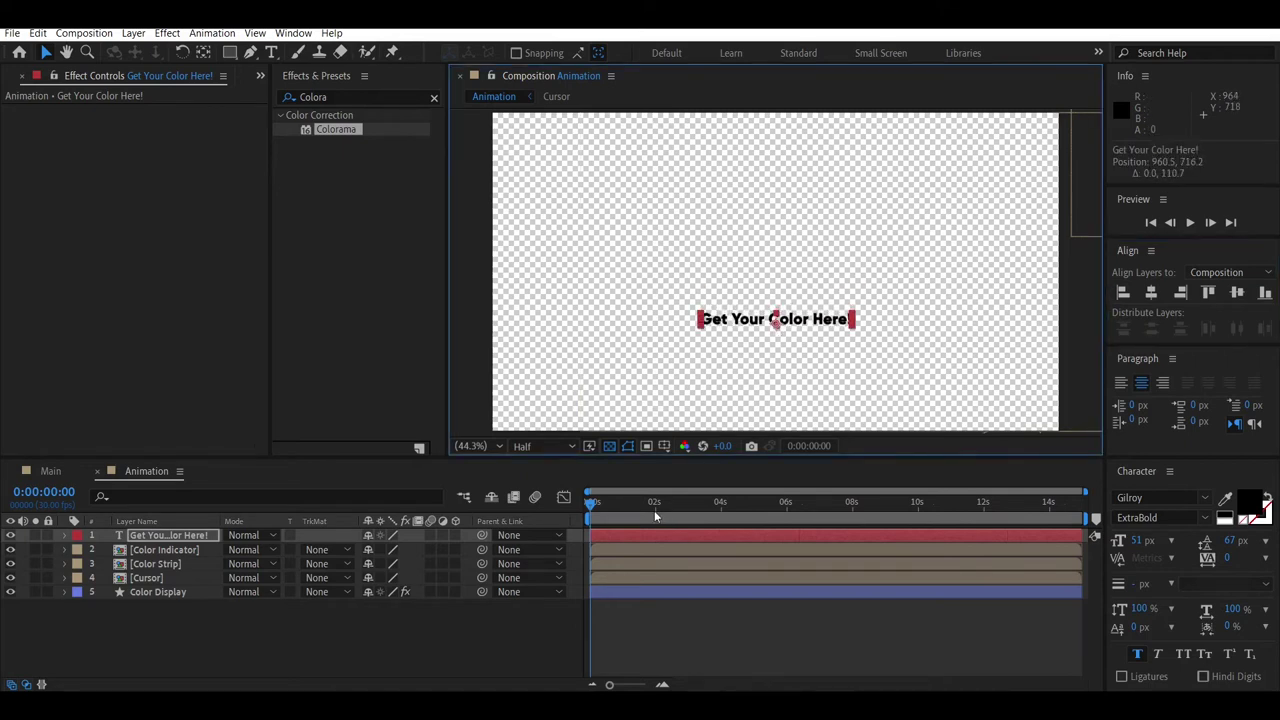
pyautogui.moveTo(654, 503); pyautogui.dragTo(694, 503)
pyautogui.moveTo(777, 328); pyautogui.dragTo(777, 341)
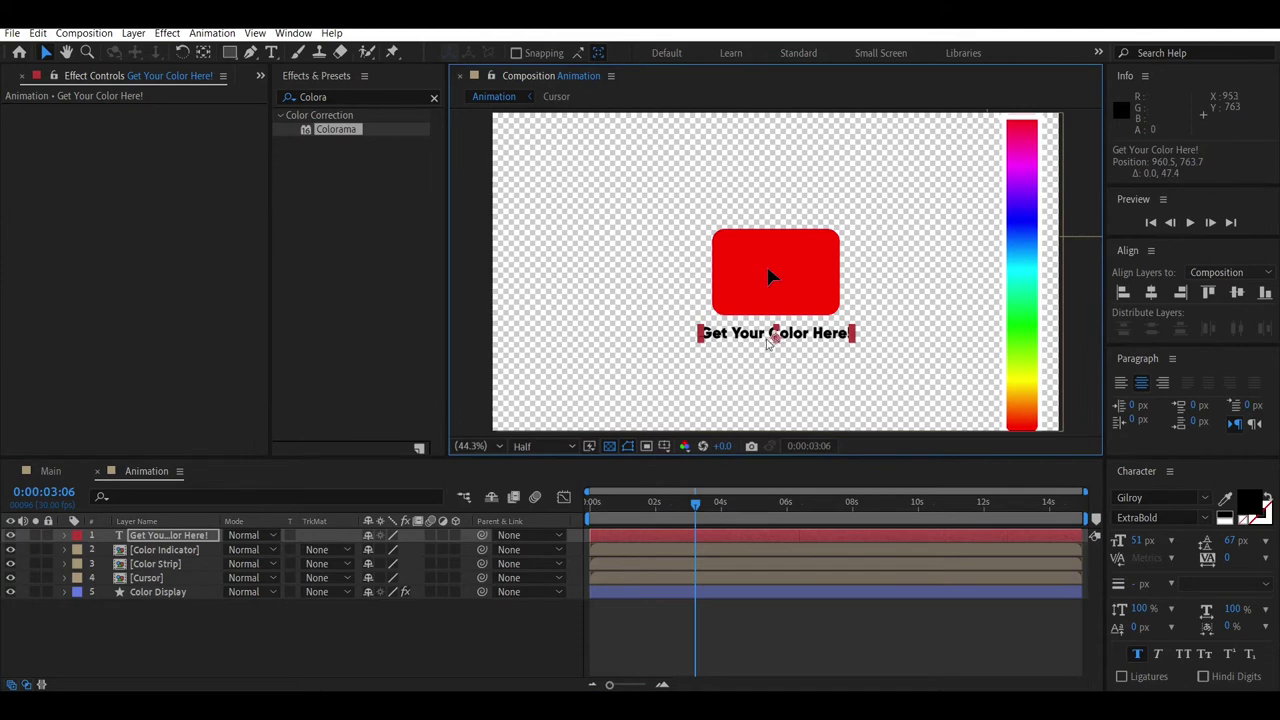
pyautogui.click(155, 536)
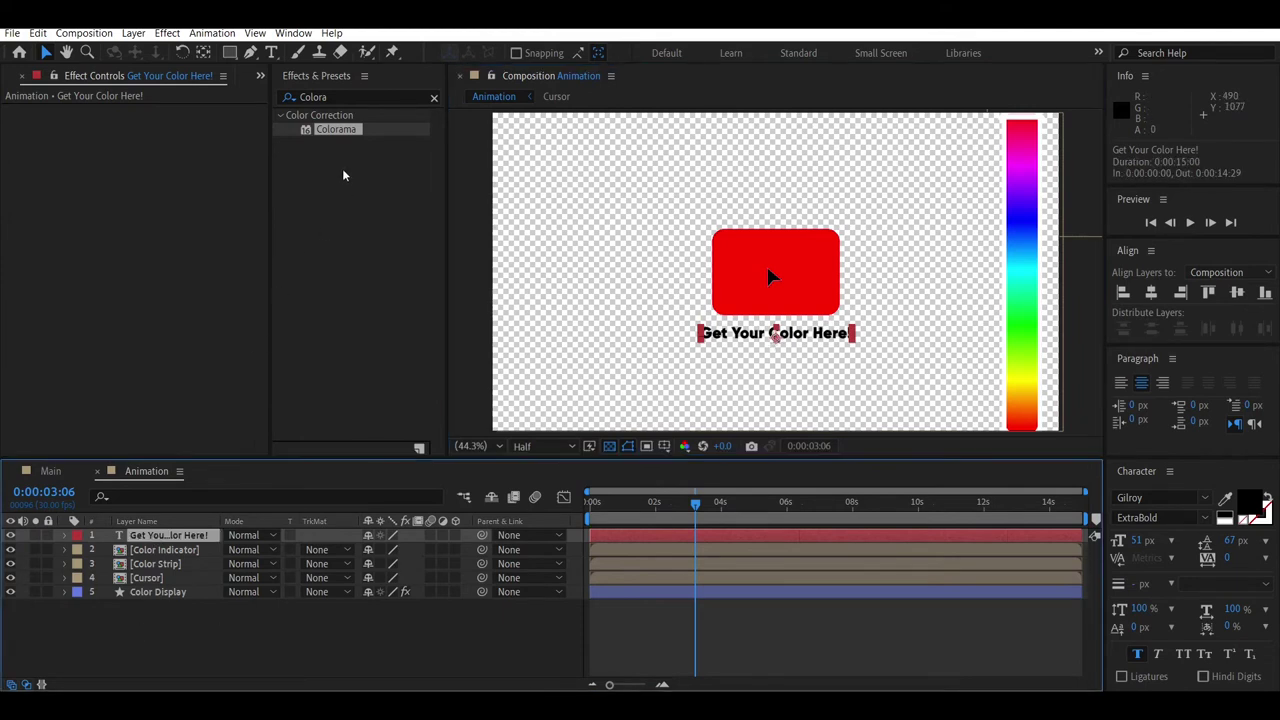
# Step: Search the presets for 'Random' and apply Random Fade Up to the caption layer
pyautogui.click(350, 95)
pyautogui.write('Ra')
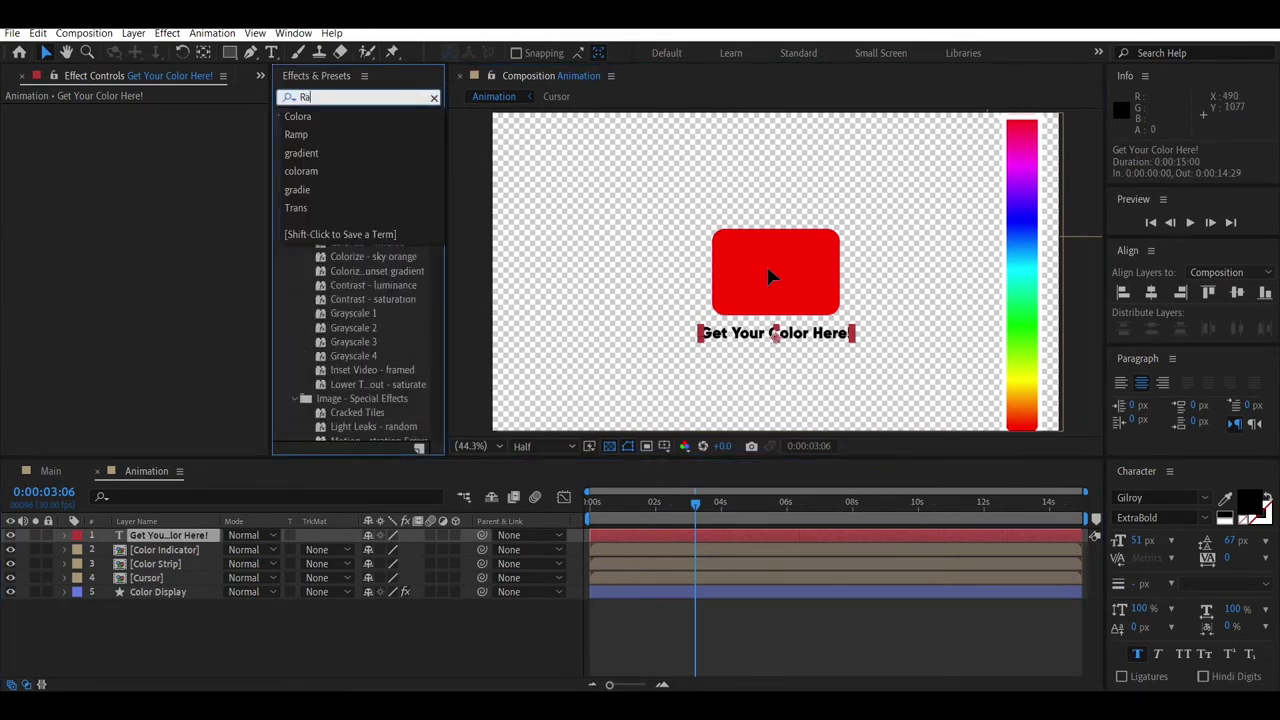
pyautogui.write('nda')
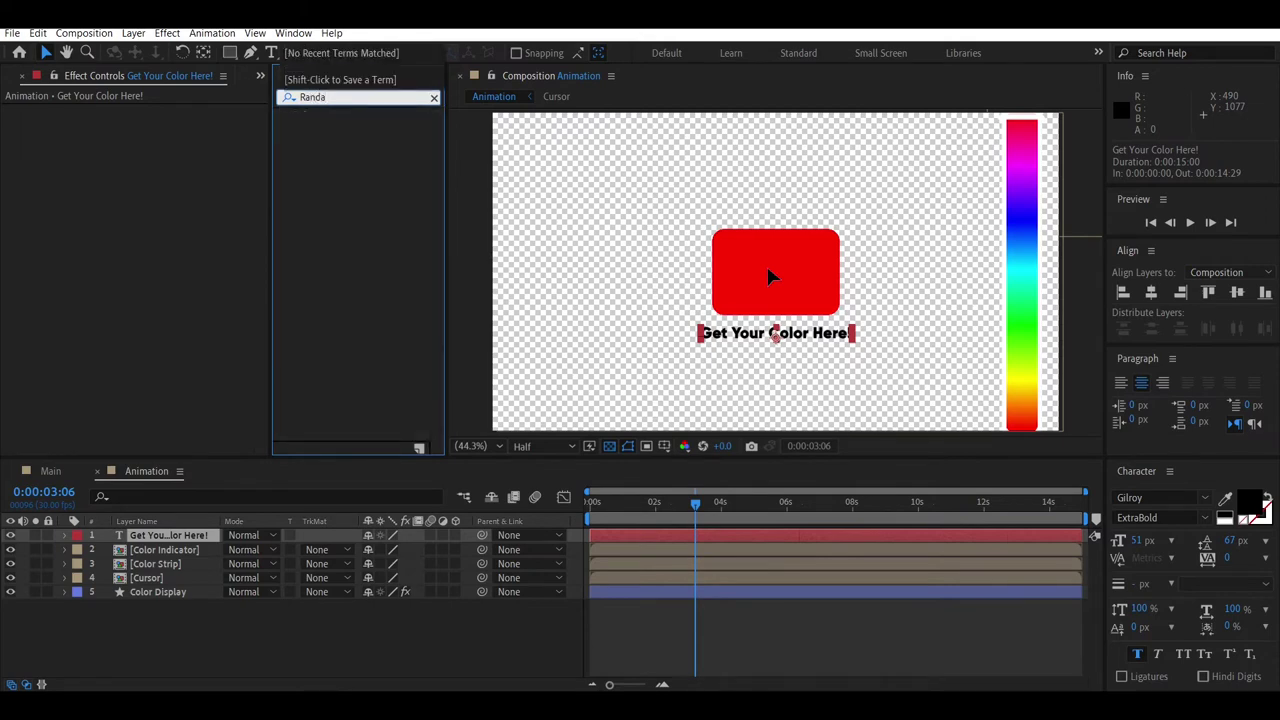
pyautogui.press('BackSpace')
pyautogui.write('om')
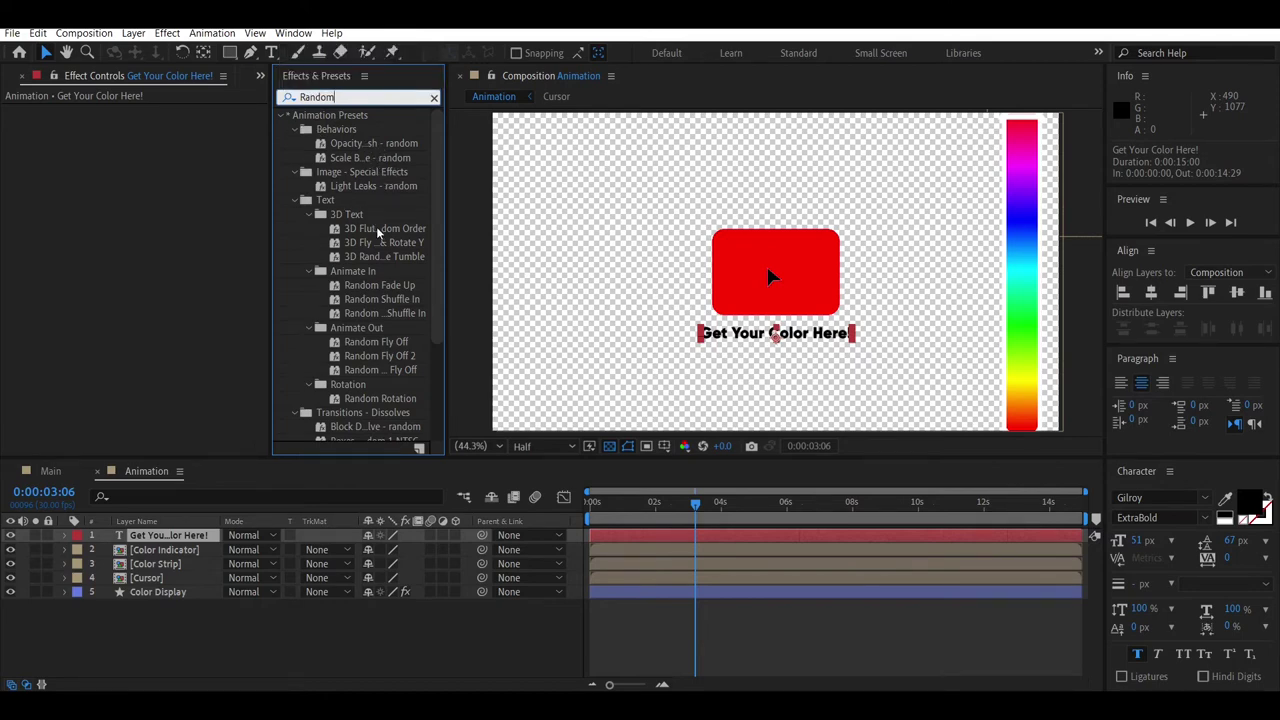
pyautogui.moveTo(379, 285)
pyautogui.mouseDown()
pyautogui.moveTo(195, 534)
pyautogui.moveTo(201, 602)
pyautogui.mouseUp()
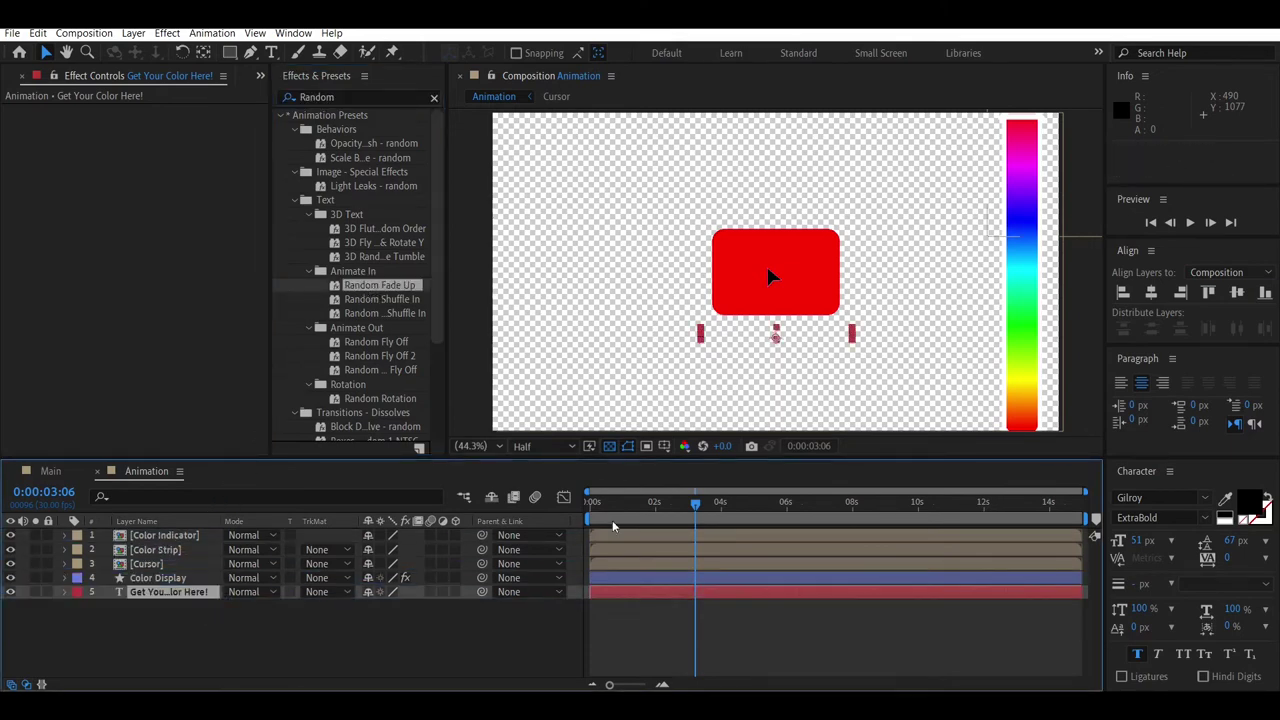
# Step: Preview the caption's fade-in and reveal its Range Selector Start keyframes
pyautogui.press('space')
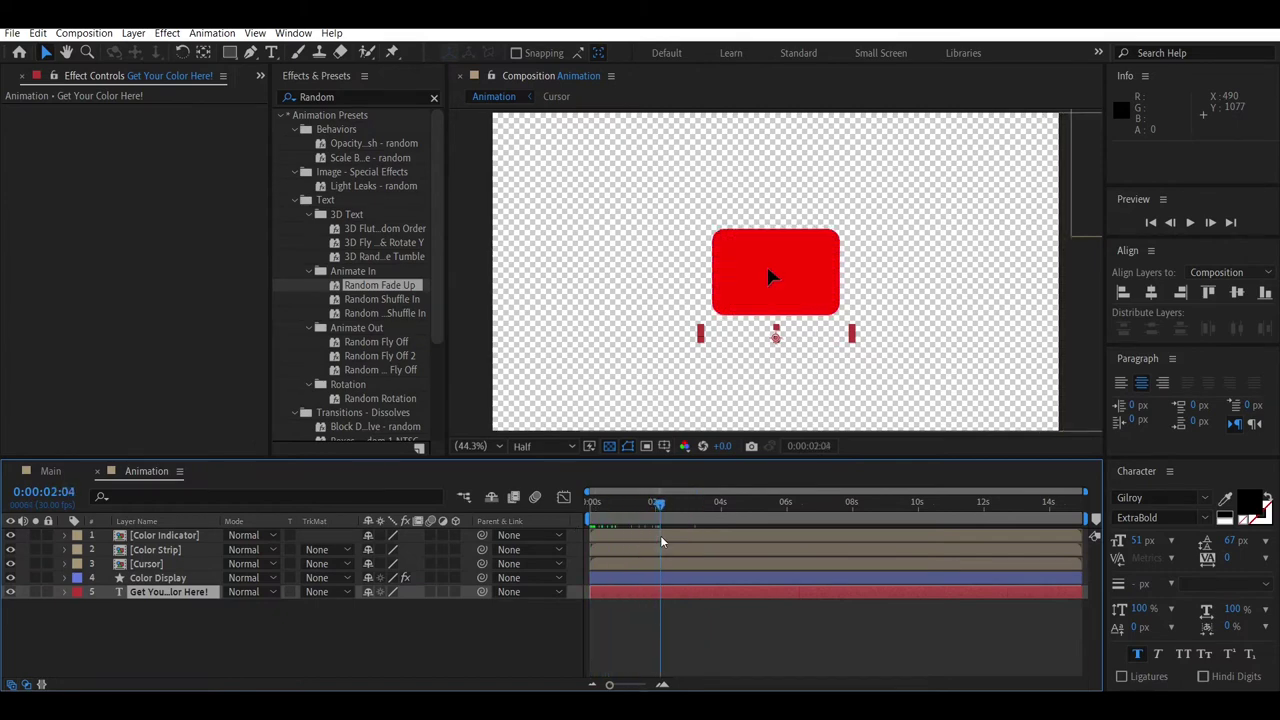
pyautogui.press('u')
pyautogui.moveTo(769, 627)
pyautogui.mouseDown()
pyautogui.moveTo(694, 613)
pyautogui.moveTo(588, 625)
pyautogui.mouseUp()
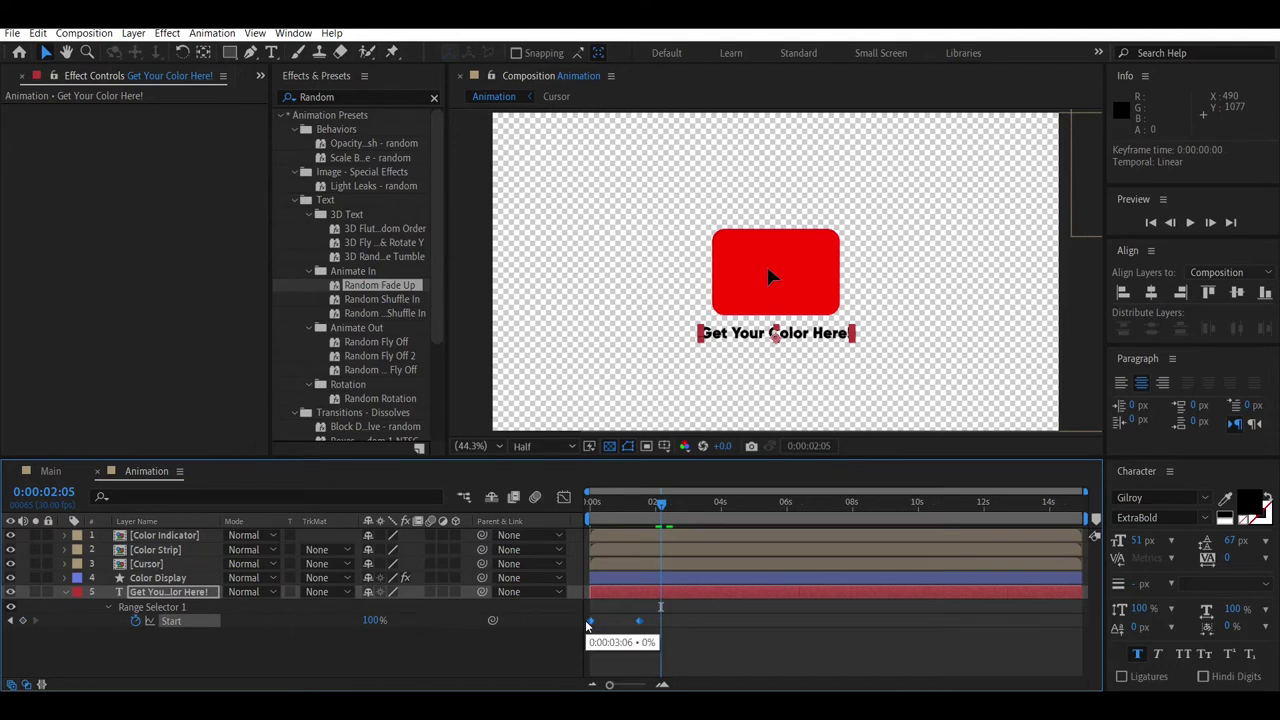
pyautogui.moveTo(638, 516); pyautogui.dragTo(577, 514)
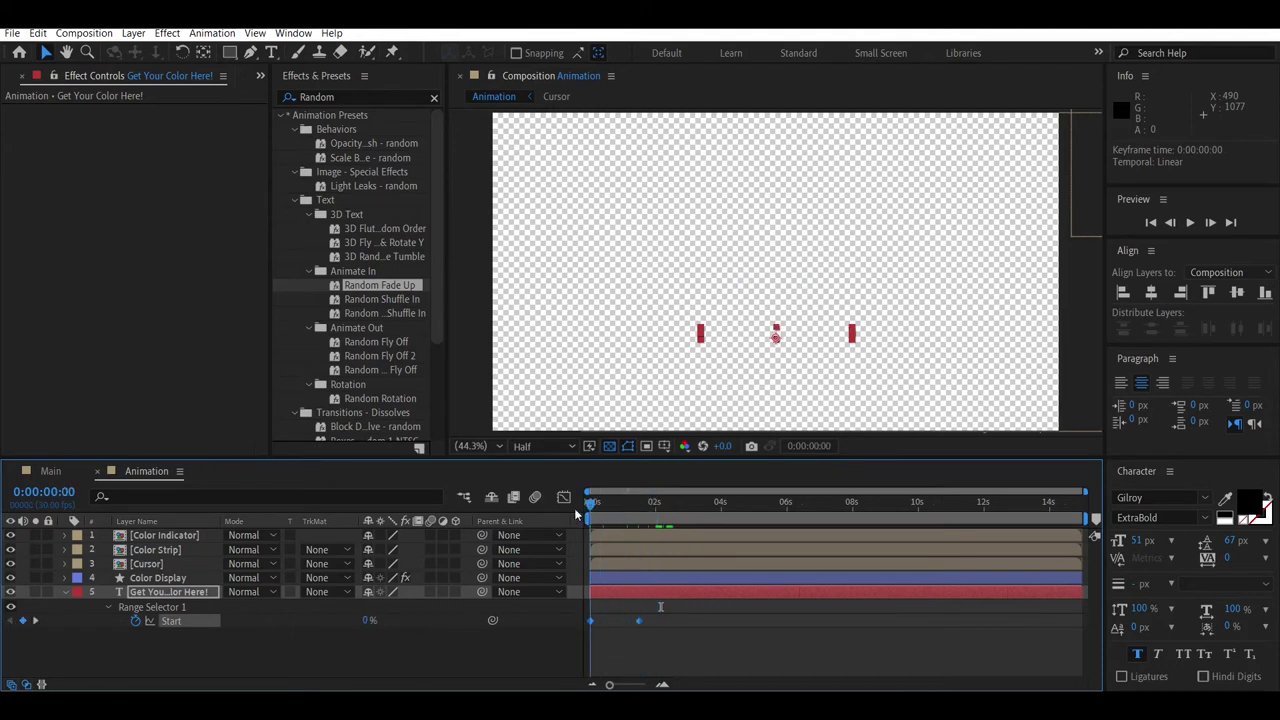
pyautogui.press('space')
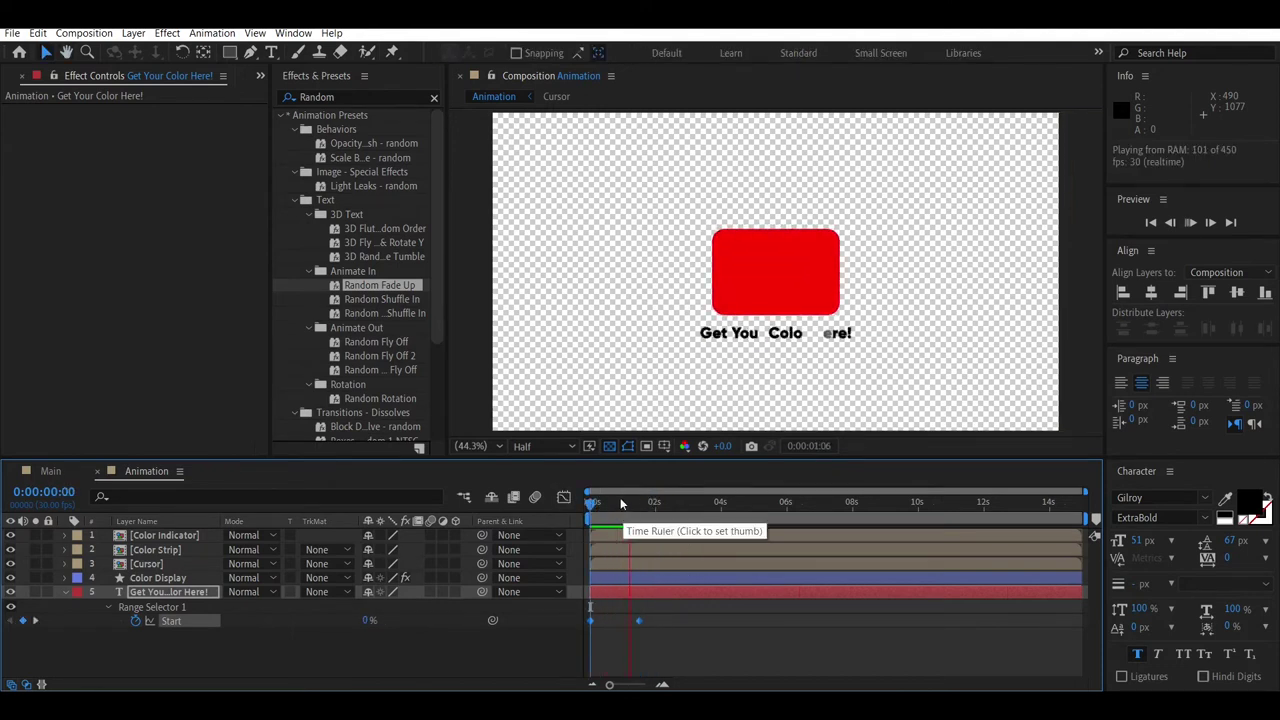
pyautogui.press('space')
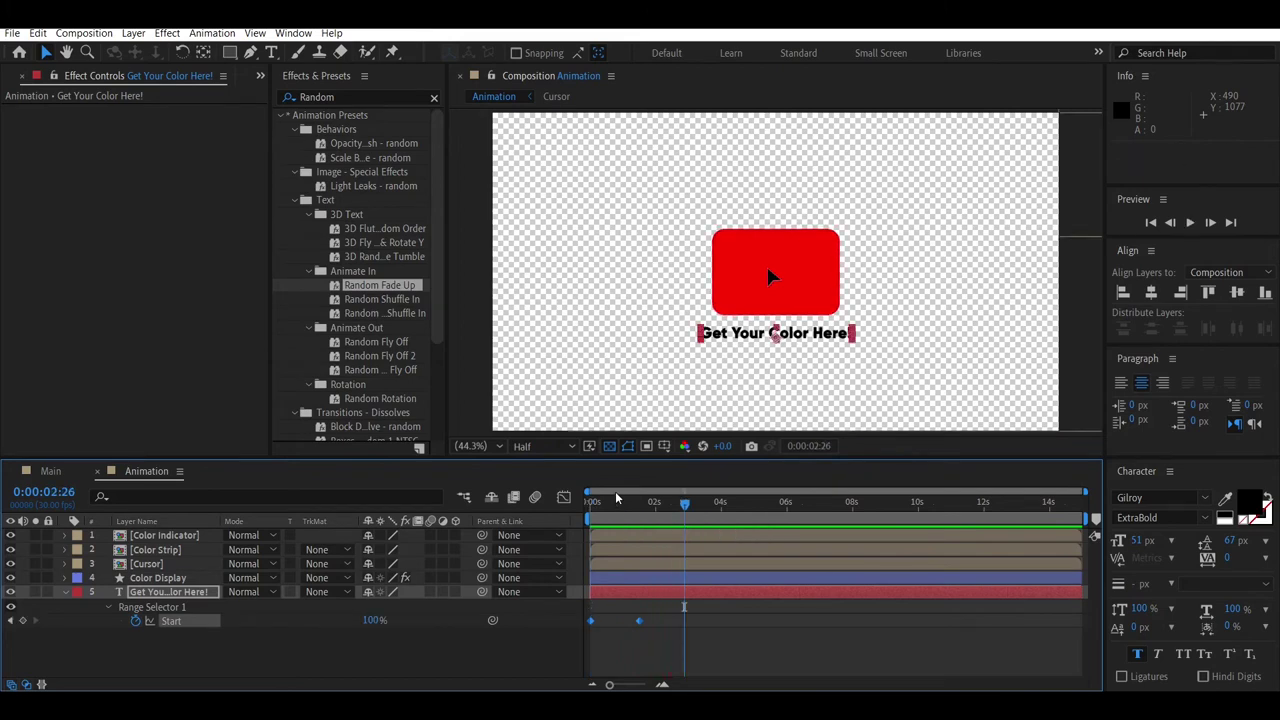
# Step: Move the Start end keyframe earlier to about one second, replay the preview, and collapse the properties
pyautogui.moveTo(638, 621); pyautogui.dragTo(624, 624)
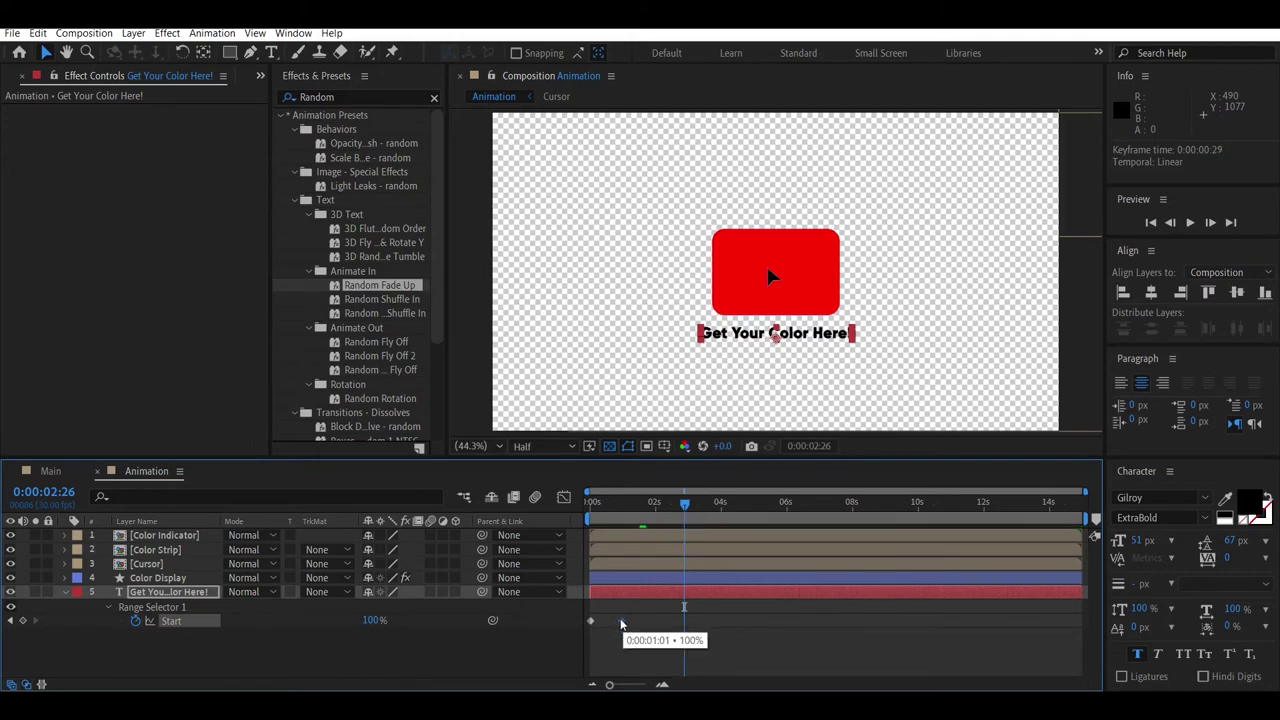
pyautogui.moveTo(623, 624); pyautogui.dragTo(626, 623)
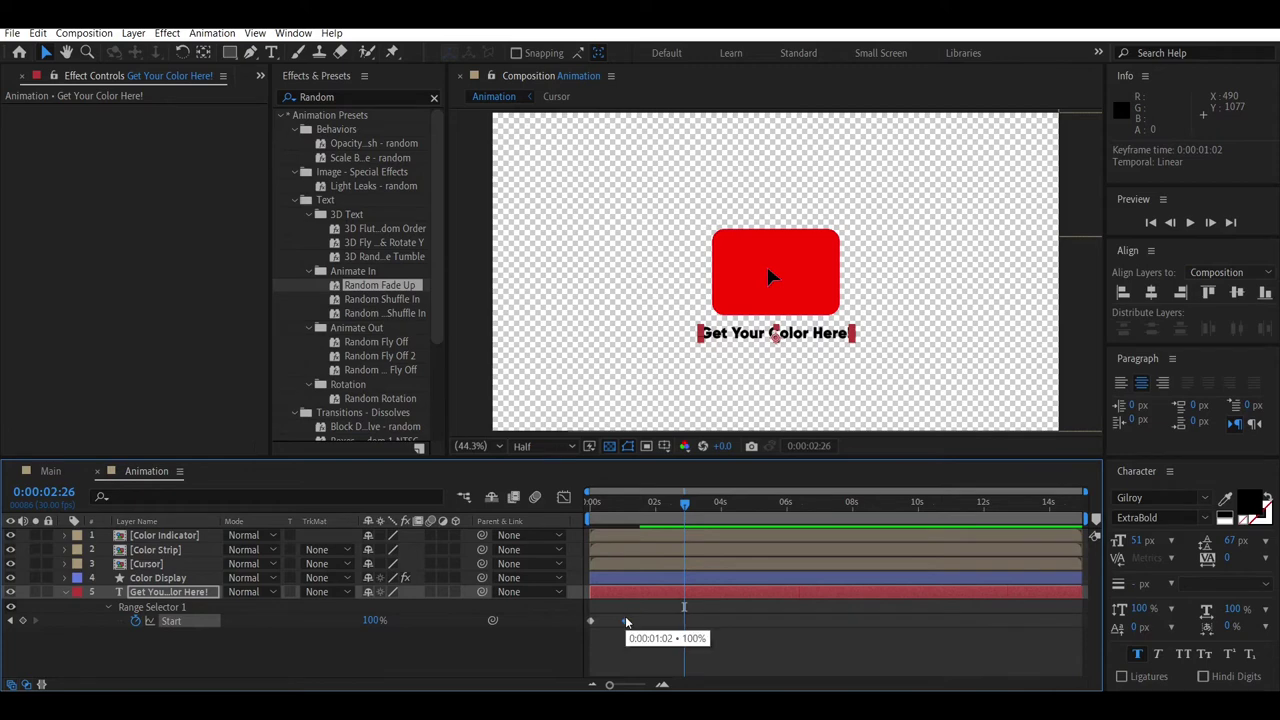
pyautogui.scroll(3, 627, 622)
pyautogui.scroll(2, 626, 623)
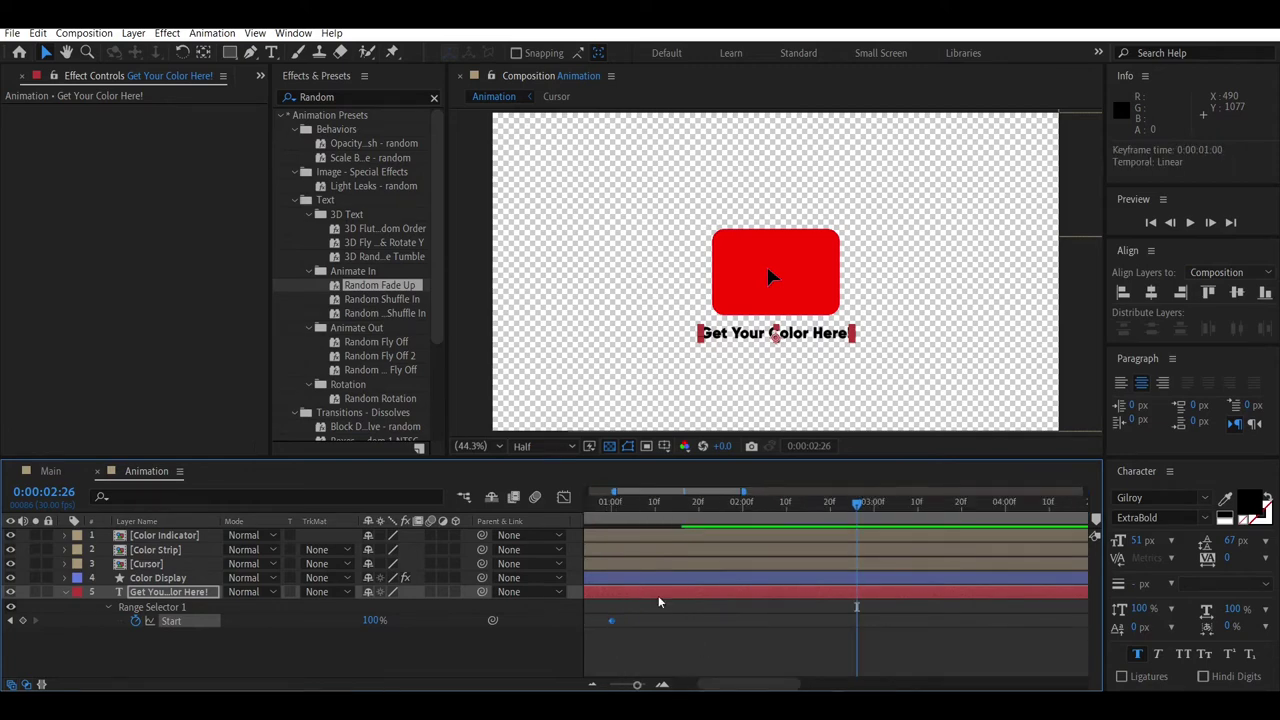
pyautogui.scroll(-5, 686, 600)
pyautogui.press('space')
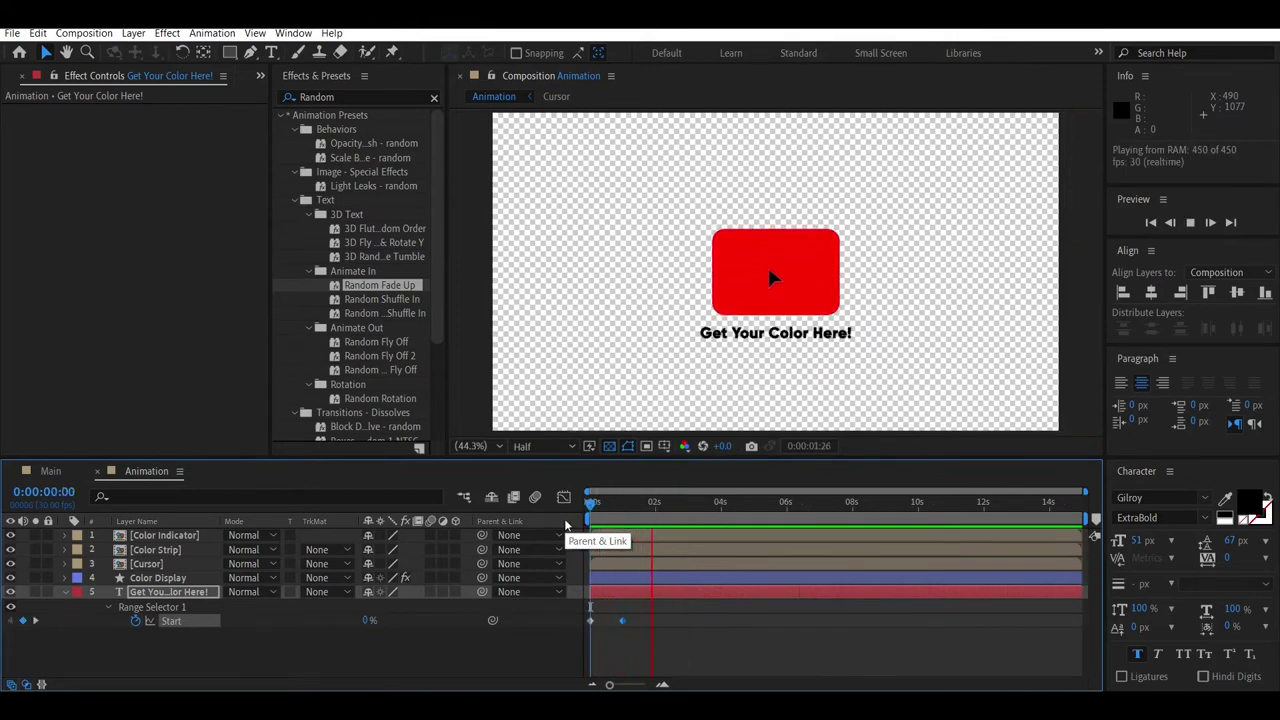
pyautogui.press('space')
pyautogui.moveTo(649, 503)
pyautogui.mouseDown()
pyautogui.moveTo(721, 503)
pyautogui.moveTo(629, 520)
pyautogui.mouseUp()
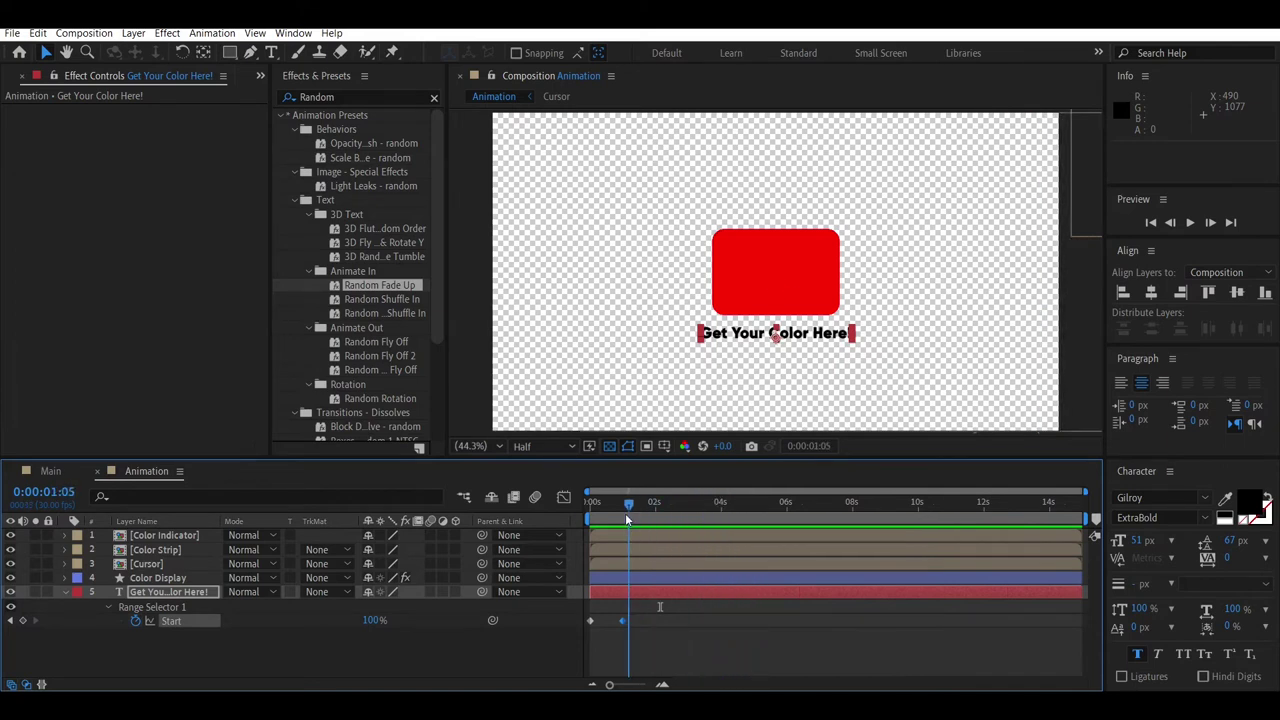
pyautogui.press('space')
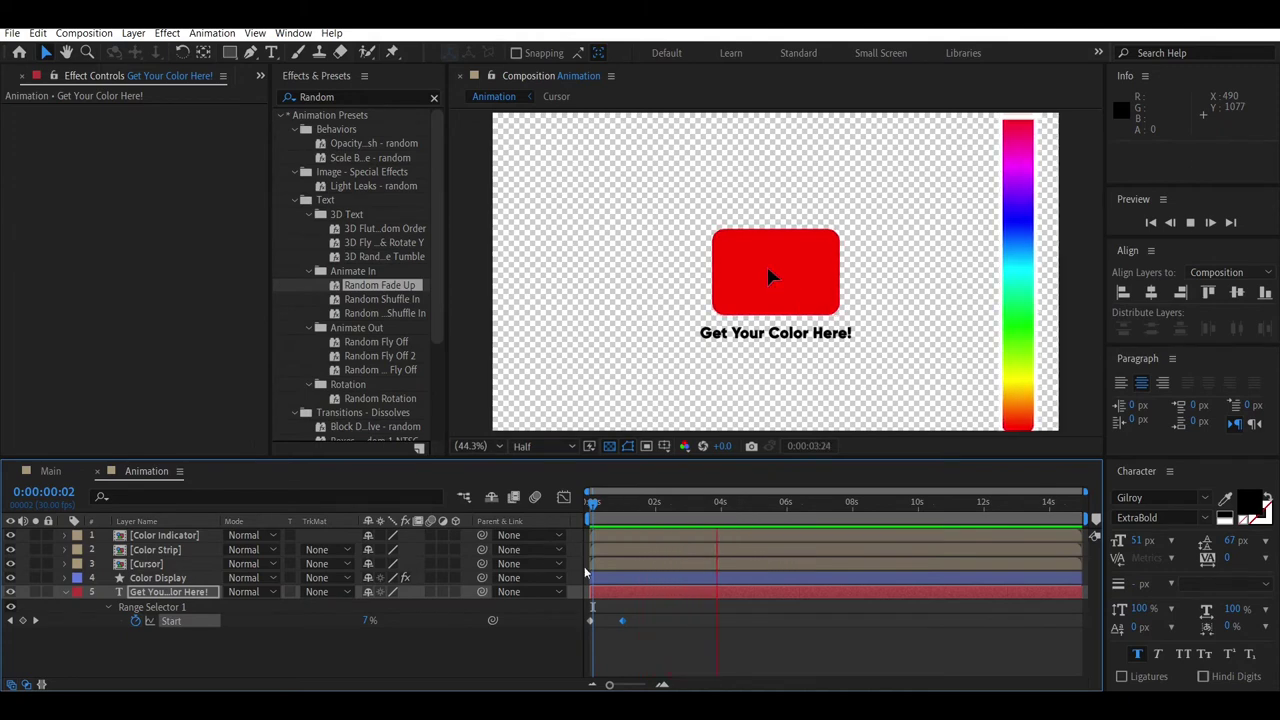
pyautogui.press('space')
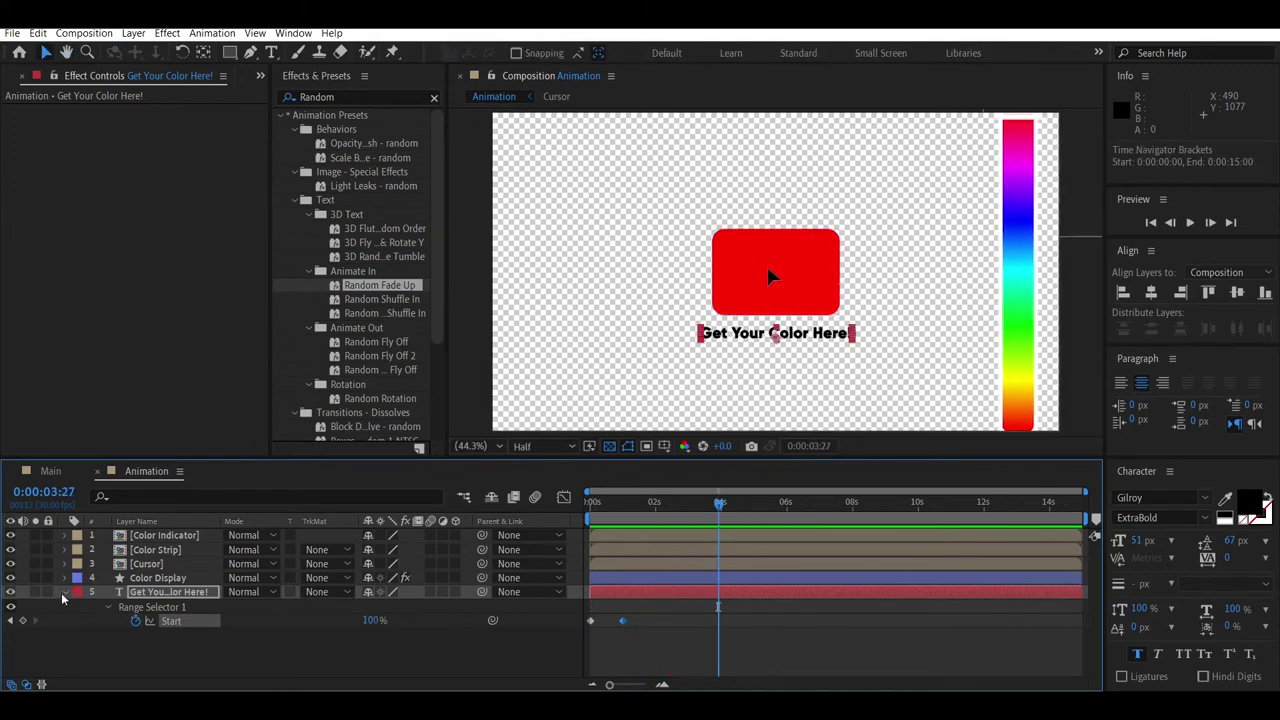
pyautogui.click(62, 592)
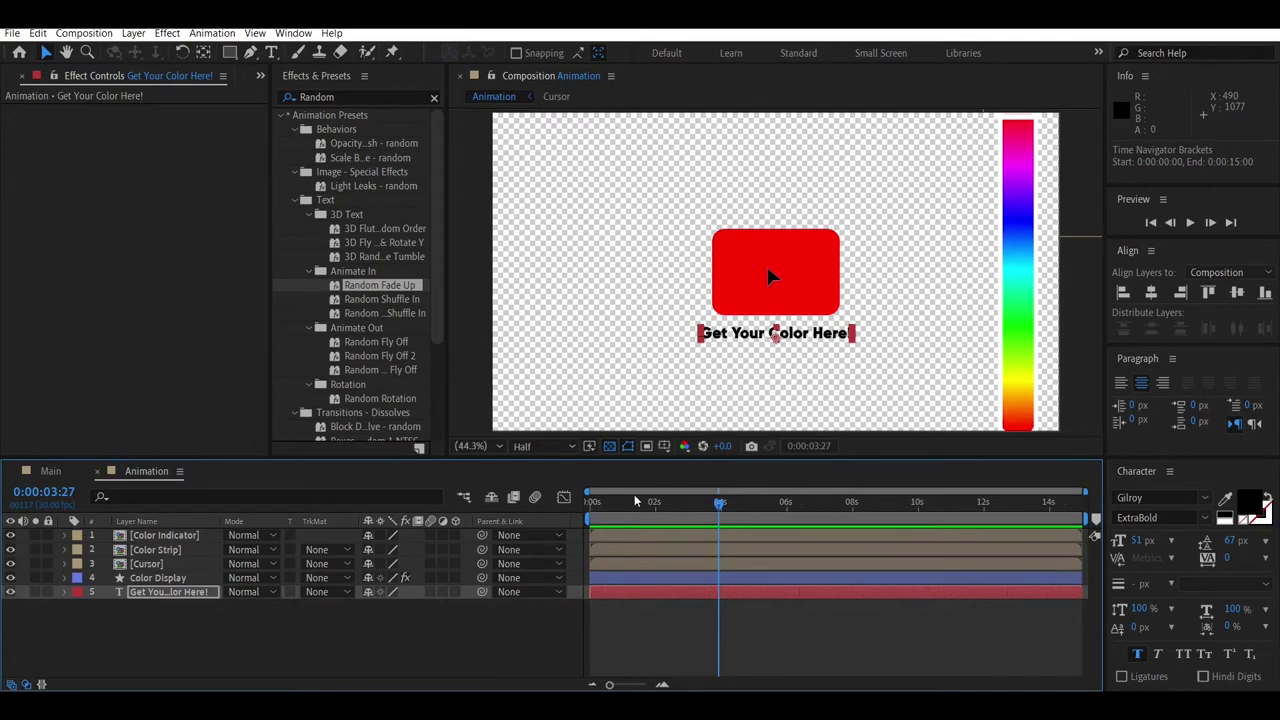
# Step: Add a Cursor Position keyframe at 2:16
pyautogui.click(179, 564)
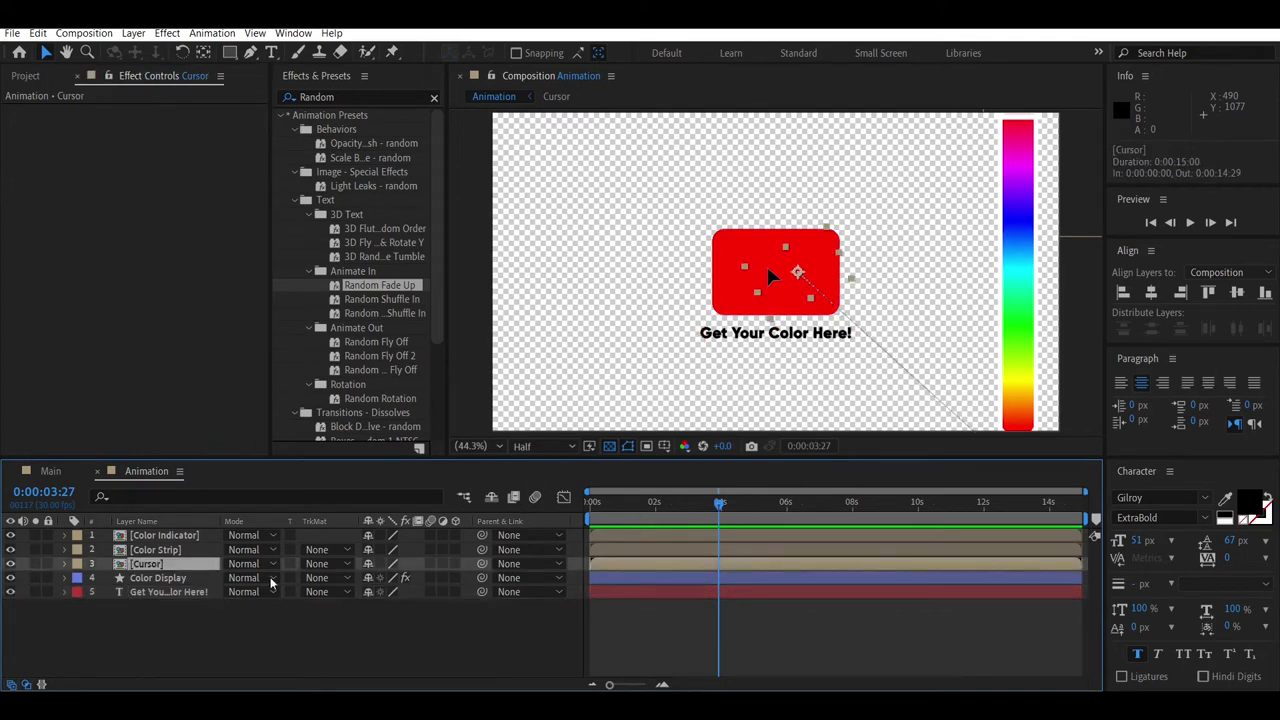
pyautogui.press('p')
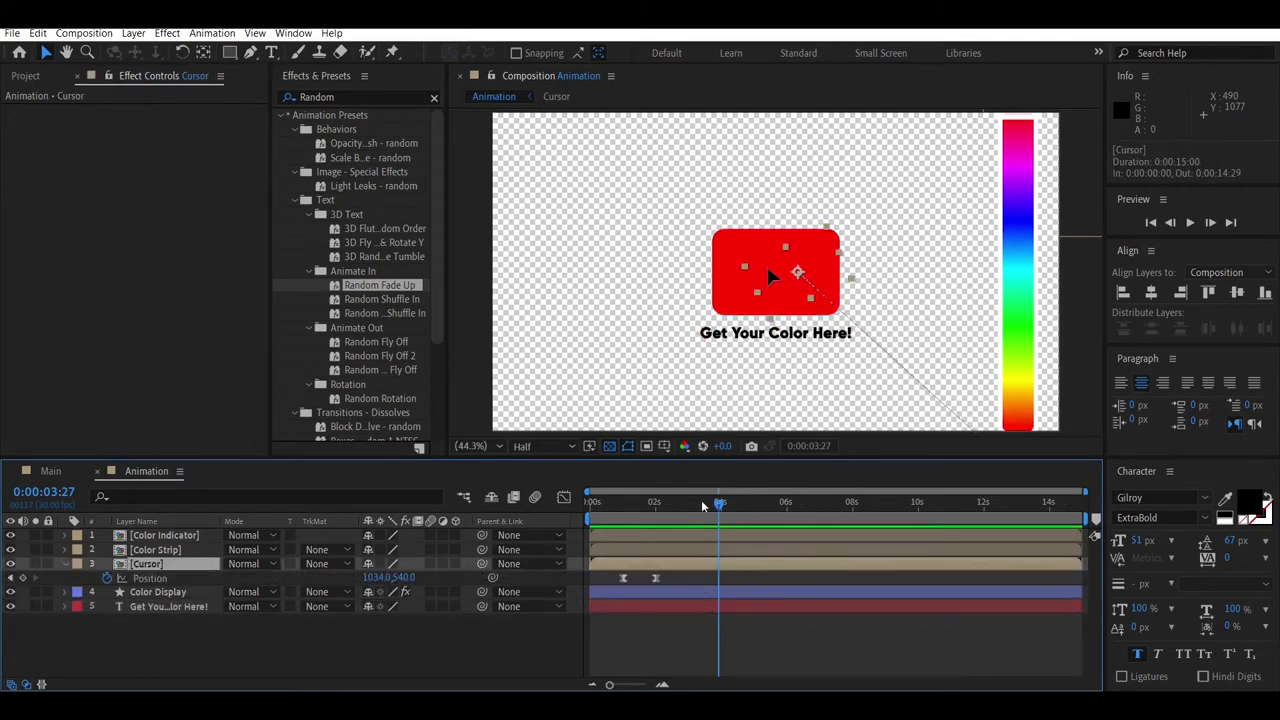
pyautogui.moveTo(701, 500); pyautogui.dragTo(674, 506)
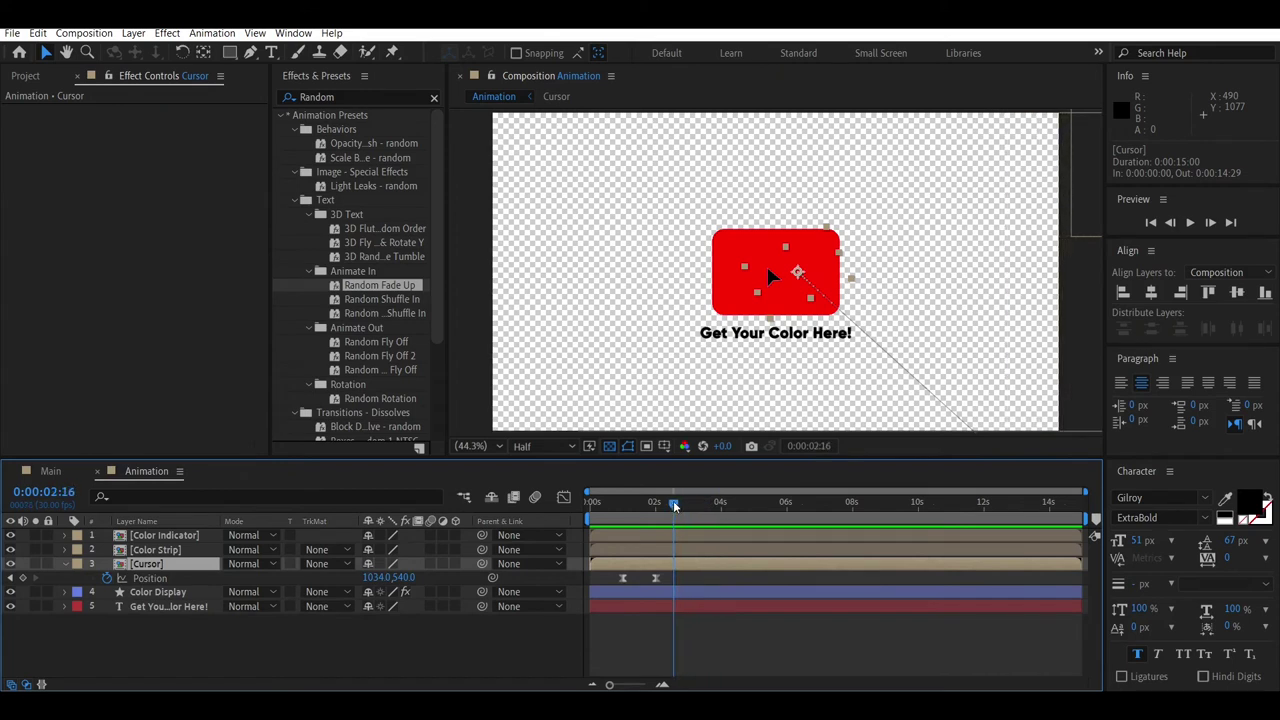
pyautogui.click(23, 579)
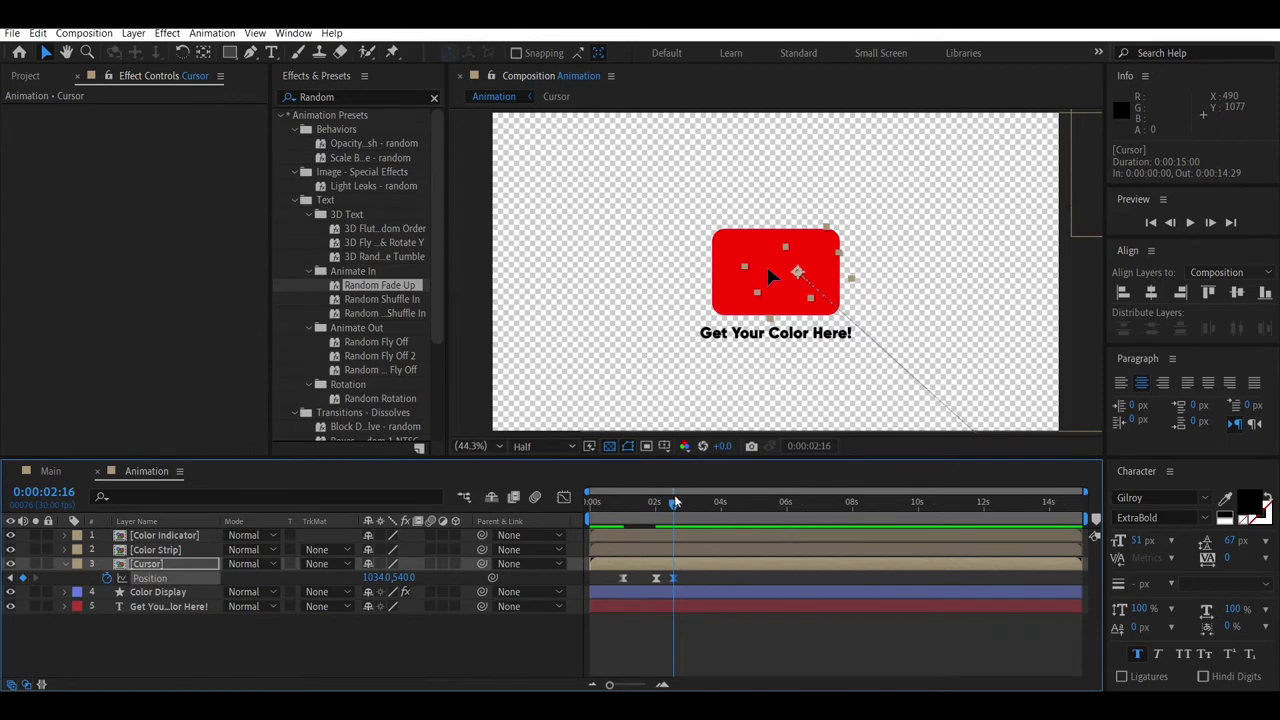
# Step: At 2:26, move the cursor down-right to 1246.4, 838.2 below the caption
pyautogui.moveTo(674, 506); pyautogui.dragTo(685, 506)
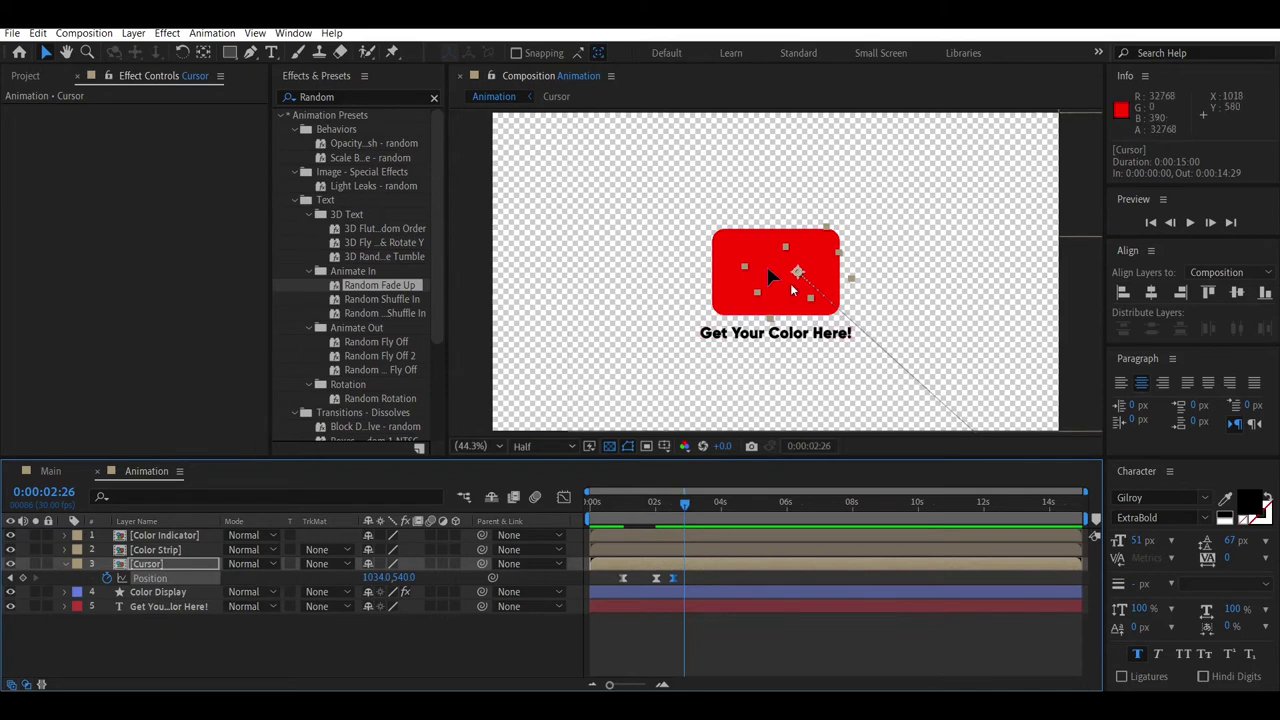
pyautogui.moveTo(798, 276); pyautogui.dragTo(815, 297)
pyautogui.moveTo(828, 352); pyautogui.dragTo(860, 360)
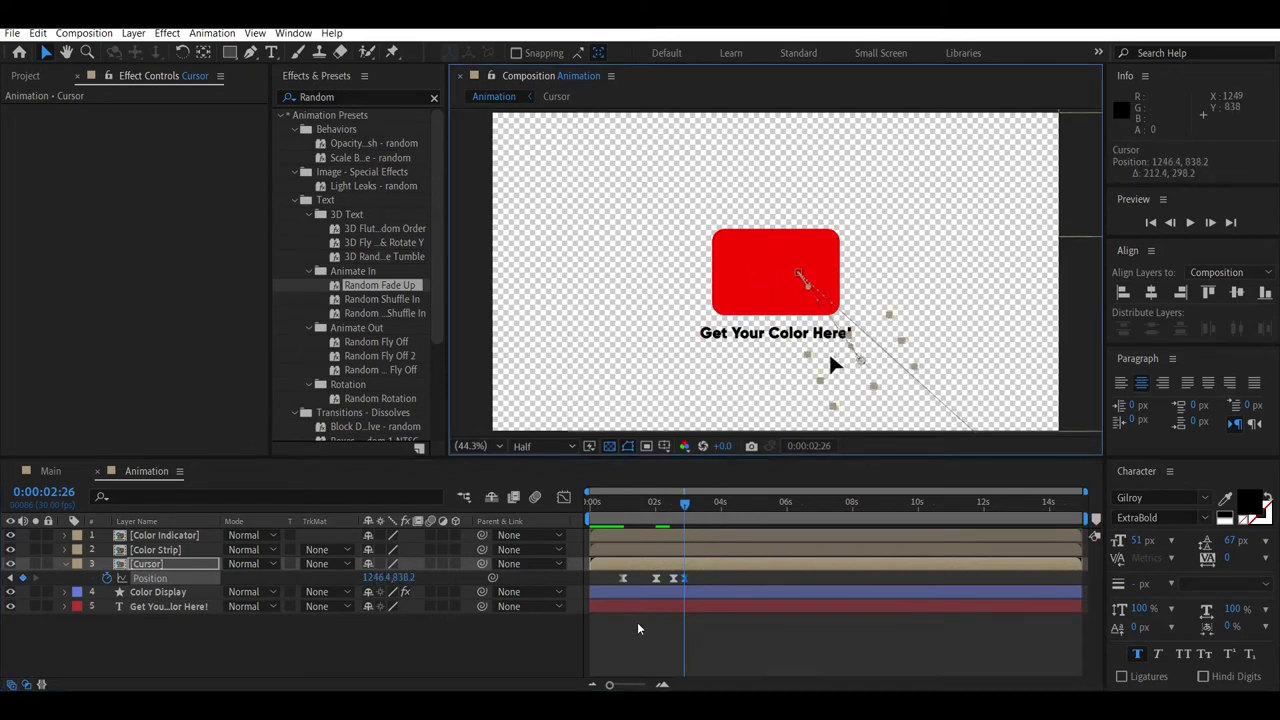
pyautogui.click(688, 583)
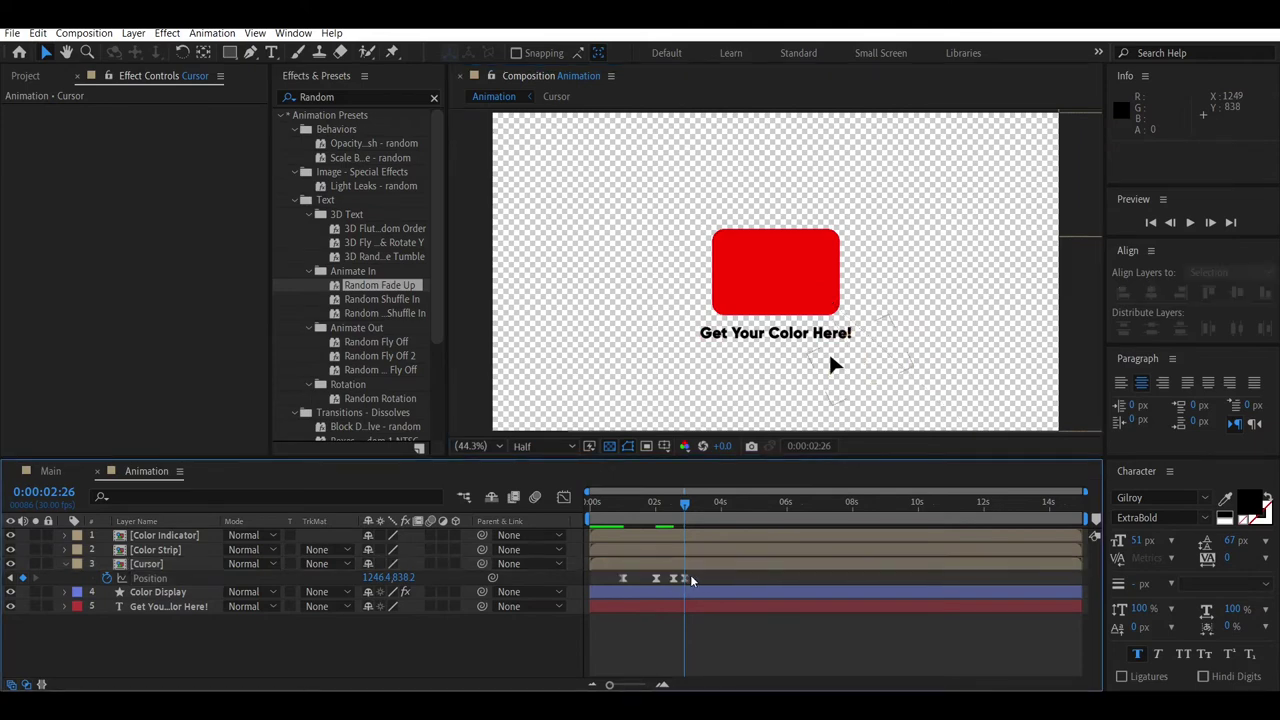
pyautogui.click(686, 579)
# Step: Drag the cursor move's speed peak later in the graph, then preview from about one second
pyautogui.hotkey('shift', 'F3')
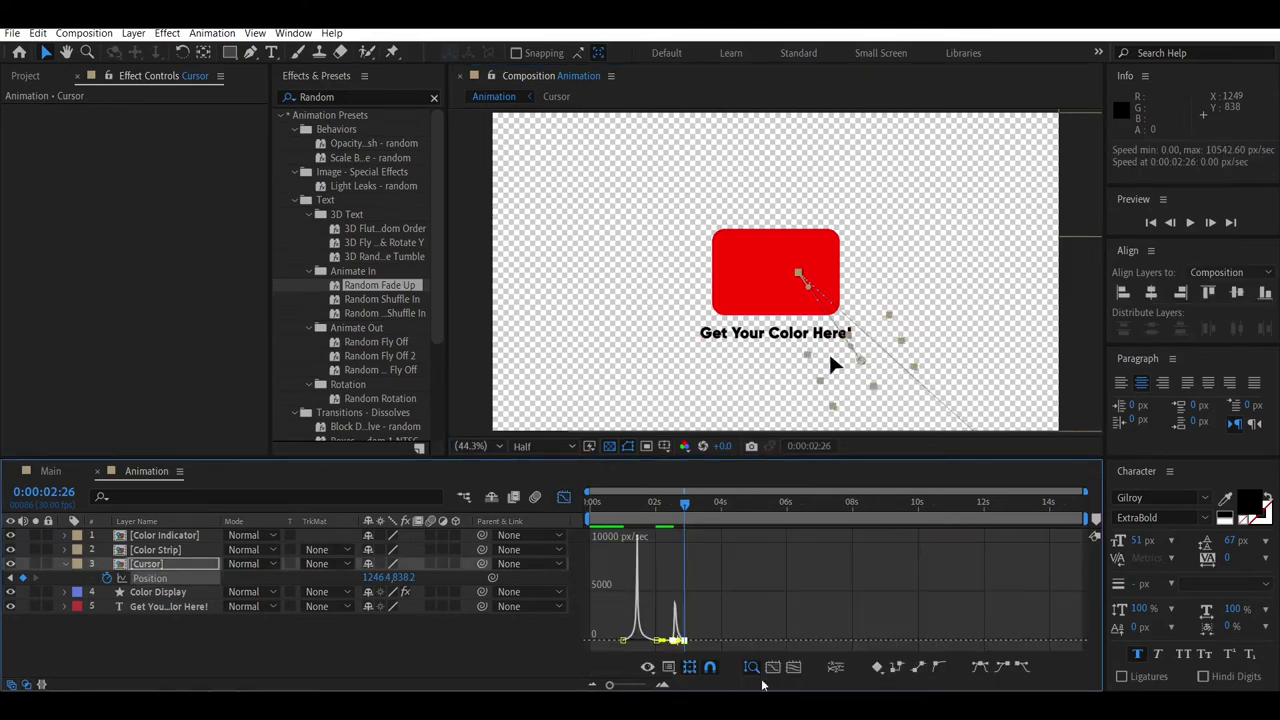
pyautogui.click(773, 667)
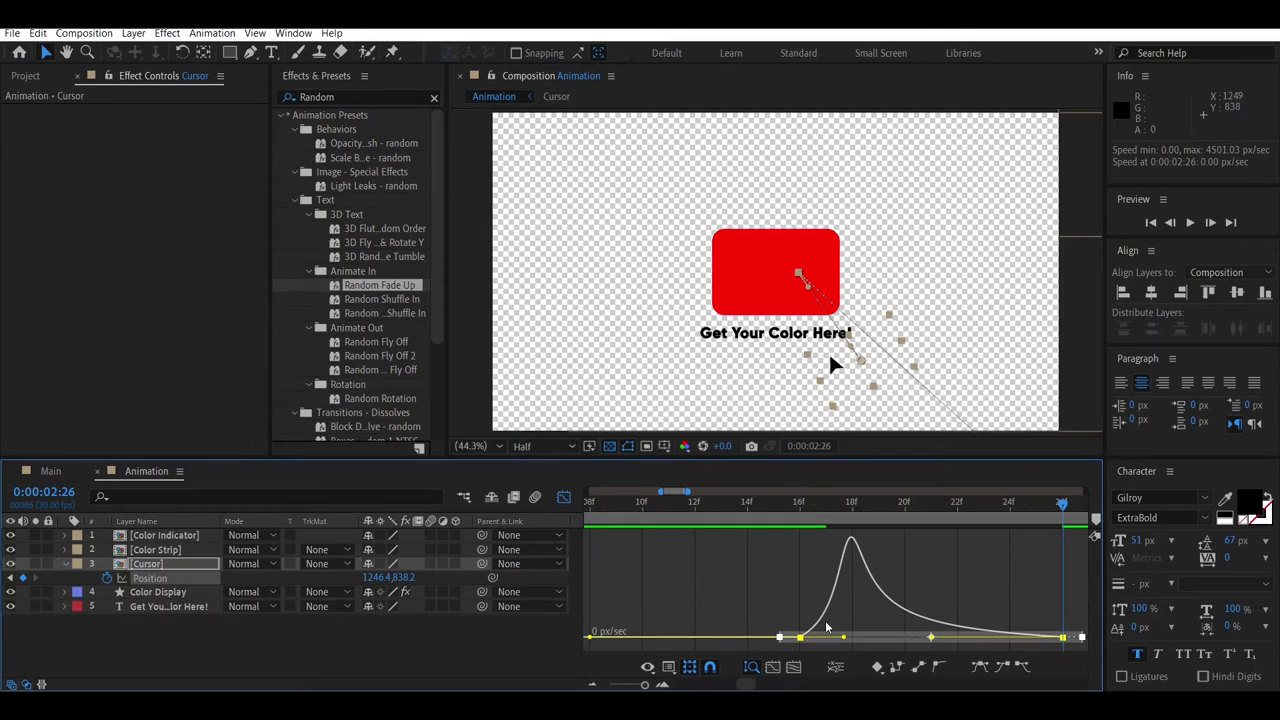
pyautogui.moveTo(845, 638); pyautogui.dragTo(915, 641)
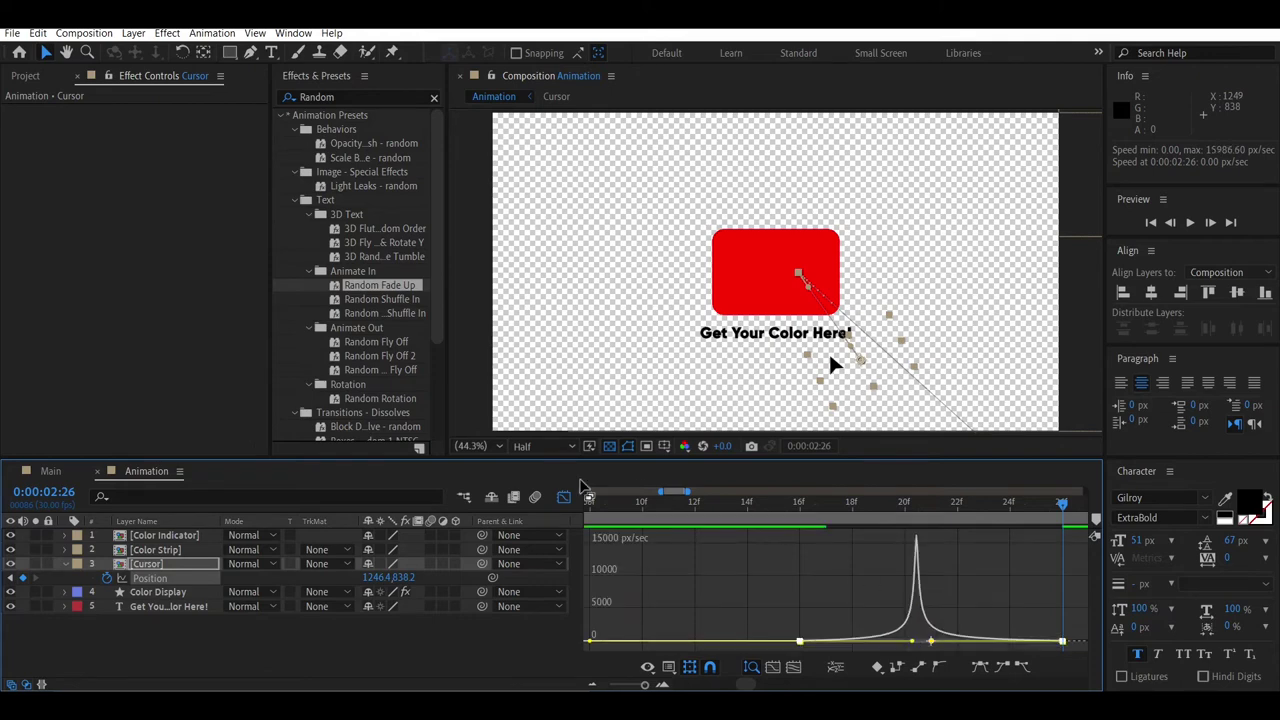
pyautogui.press('-')
pyautogui.press('-')
pyautogui.click(563, 496)
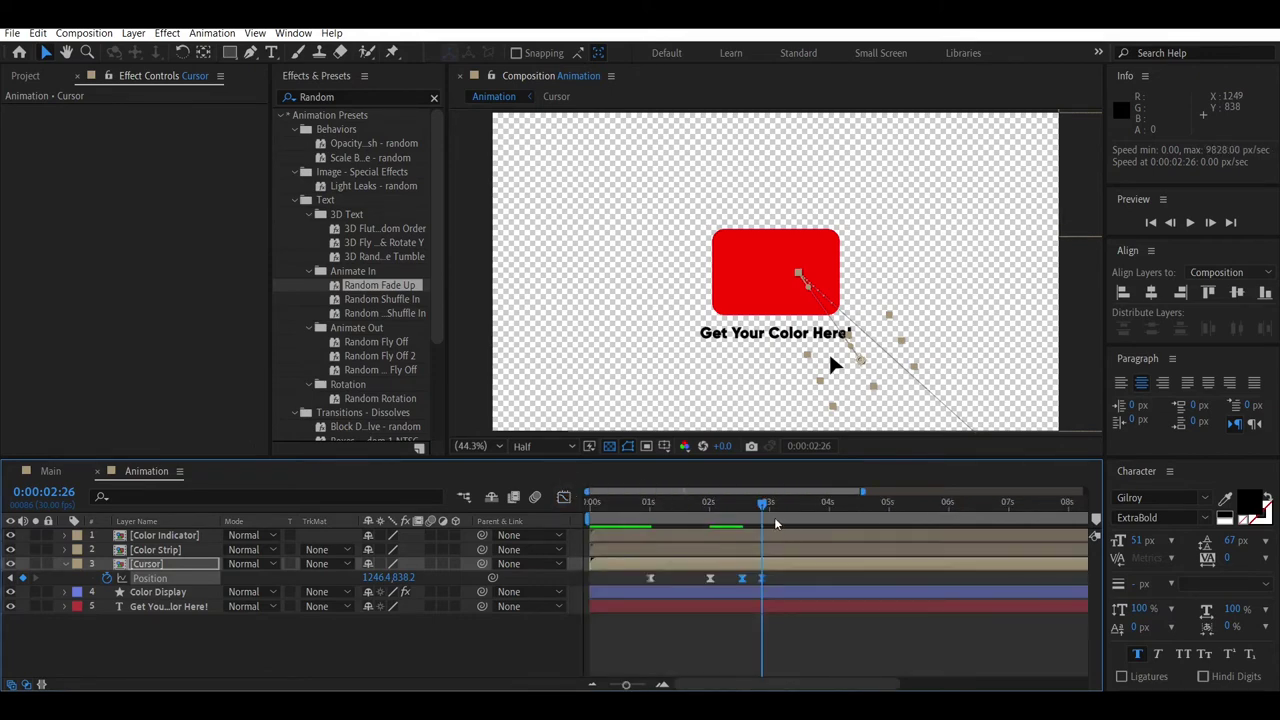
pyautogui.moveTo(775, 523); pyautogui.dragTo(668, 518)
pyautogui.press('space')
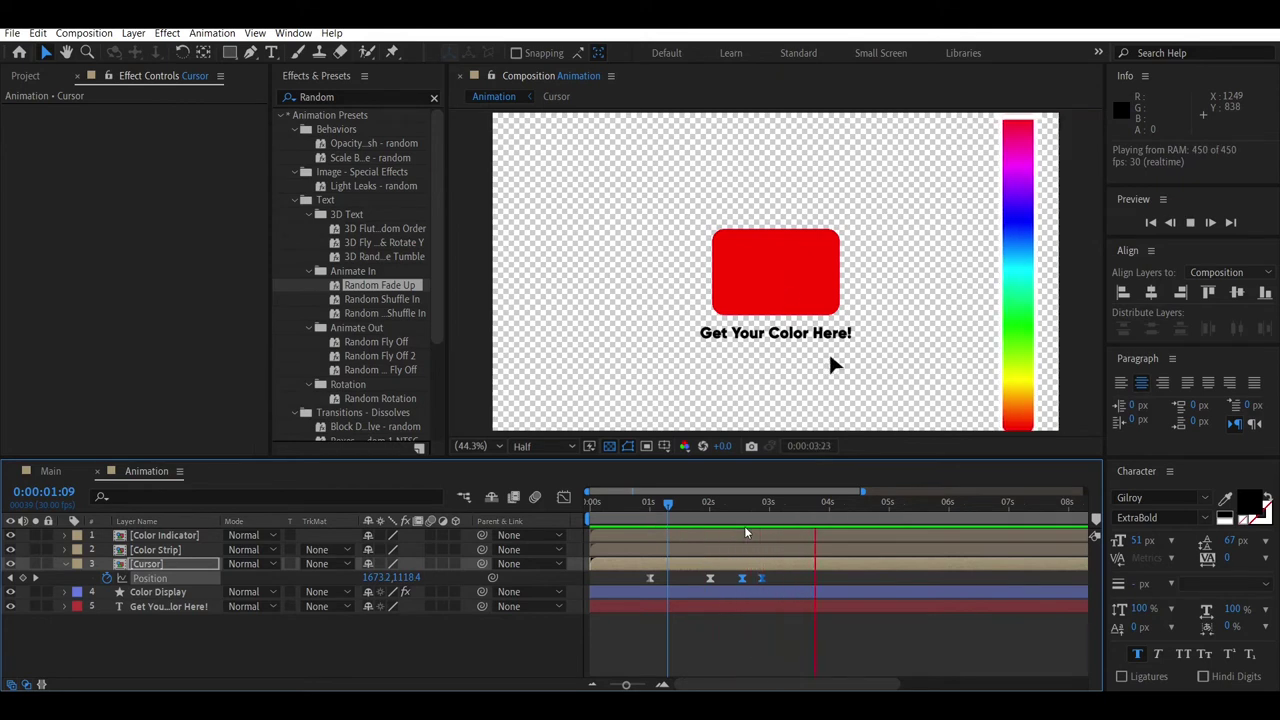
# Step: Hold the cursor with a 3:17 keyframe, then move it to 1890.3, 15.8 at 4:00, layered above the strip
pyautogui.moveTo(808, 520); pyautogui.dragTo(805, 525)
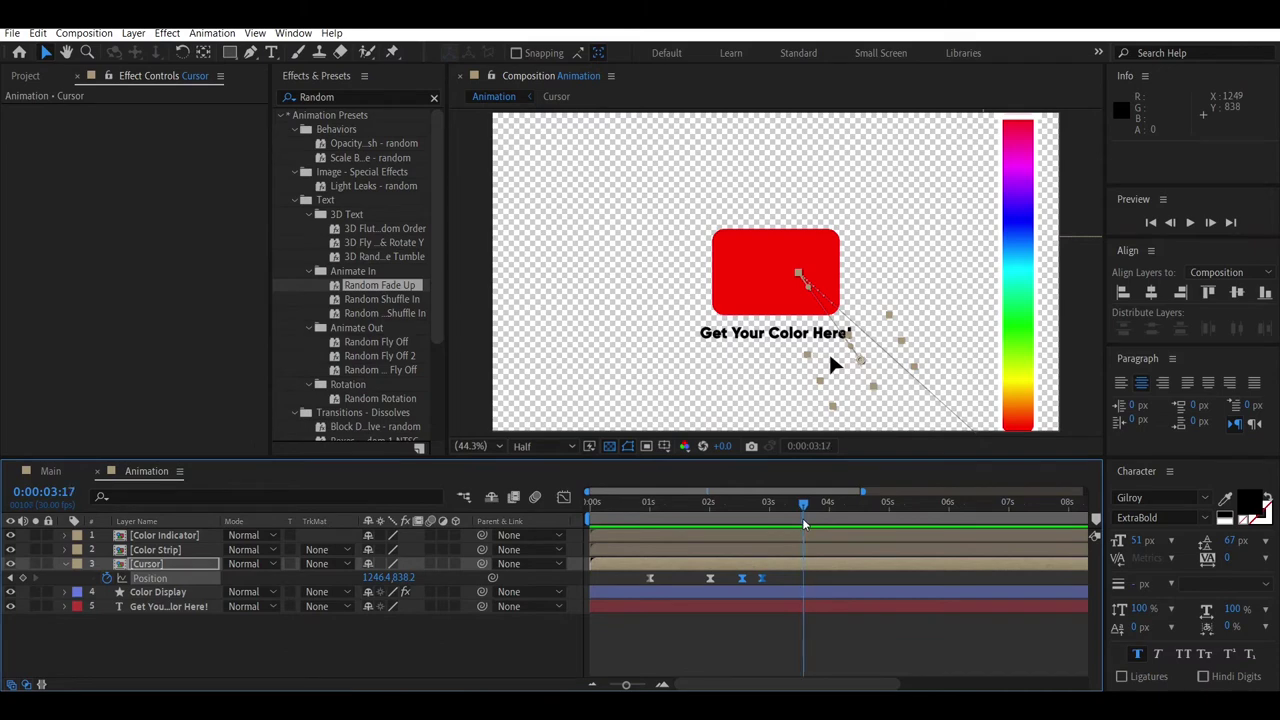
pyautogui.click(23, 578)
pyautogui.moveTo(806, 511); pyautogui.dragTo(830, 512)
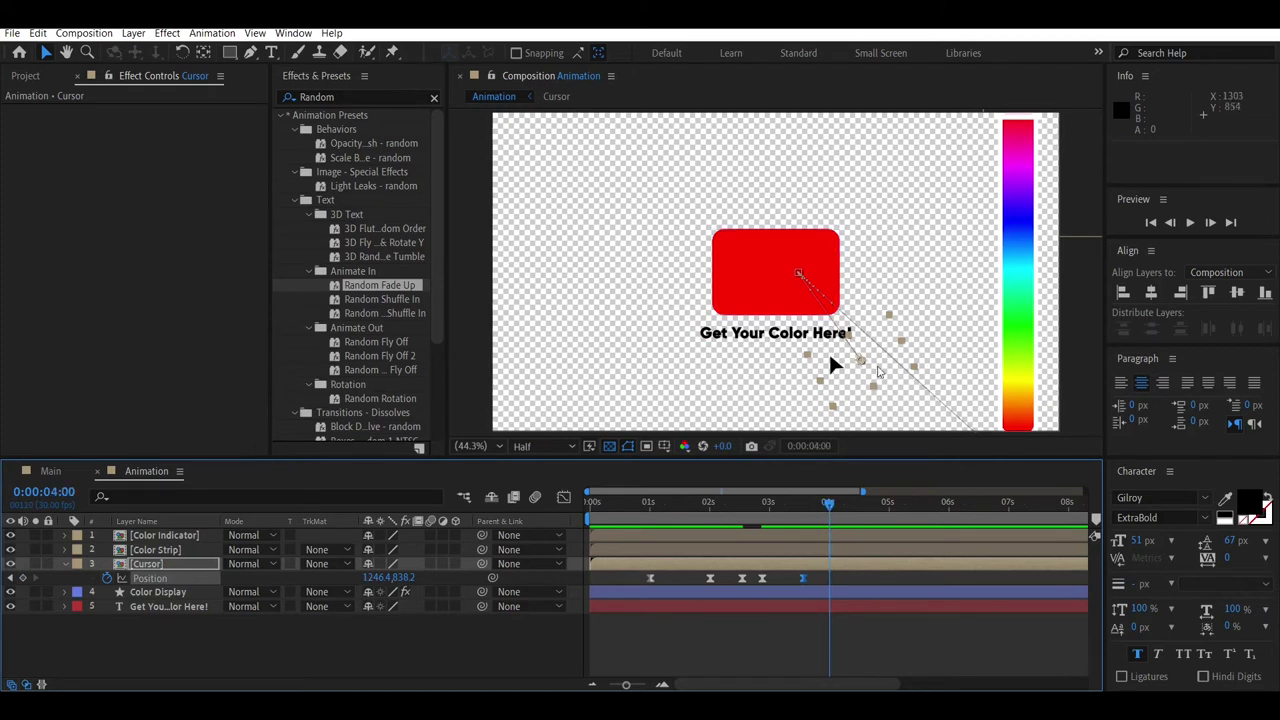
pyautogui.moveTo(835, 365); pyautogui.dragTo(1038, 120)
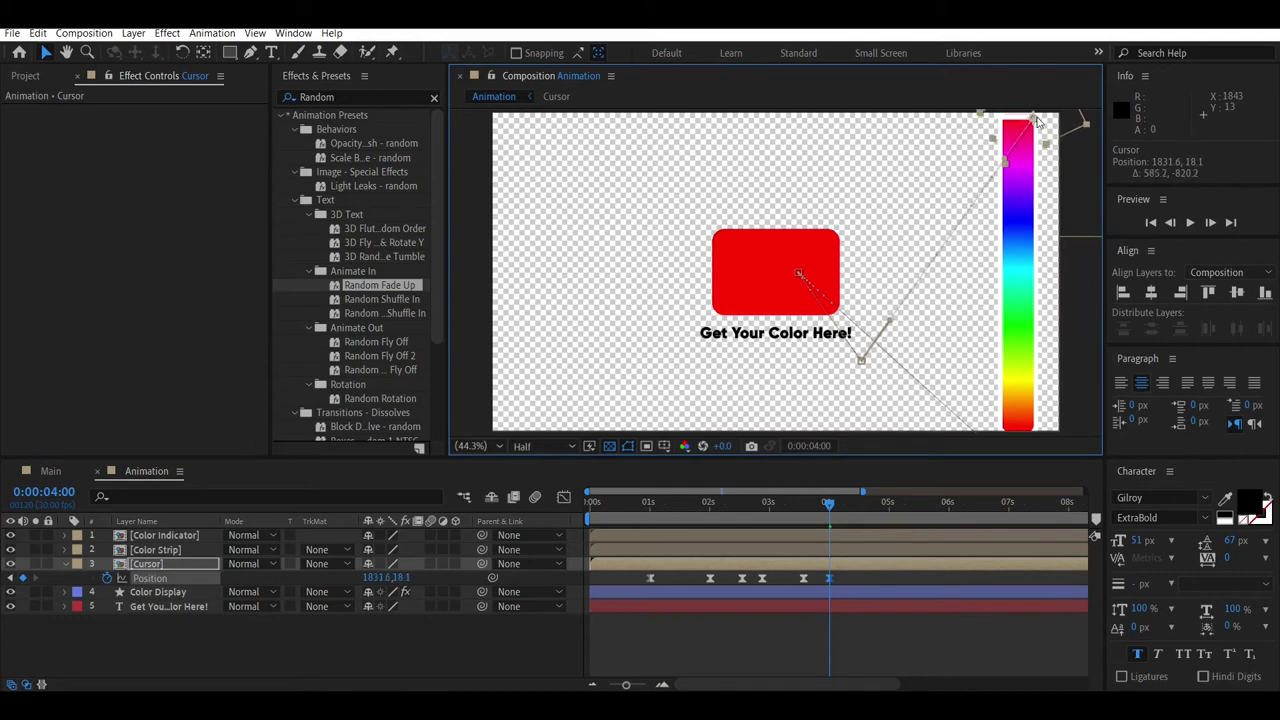
pyautogui.moveTo(204, 562); pyautogui.dragTo(207, 536)
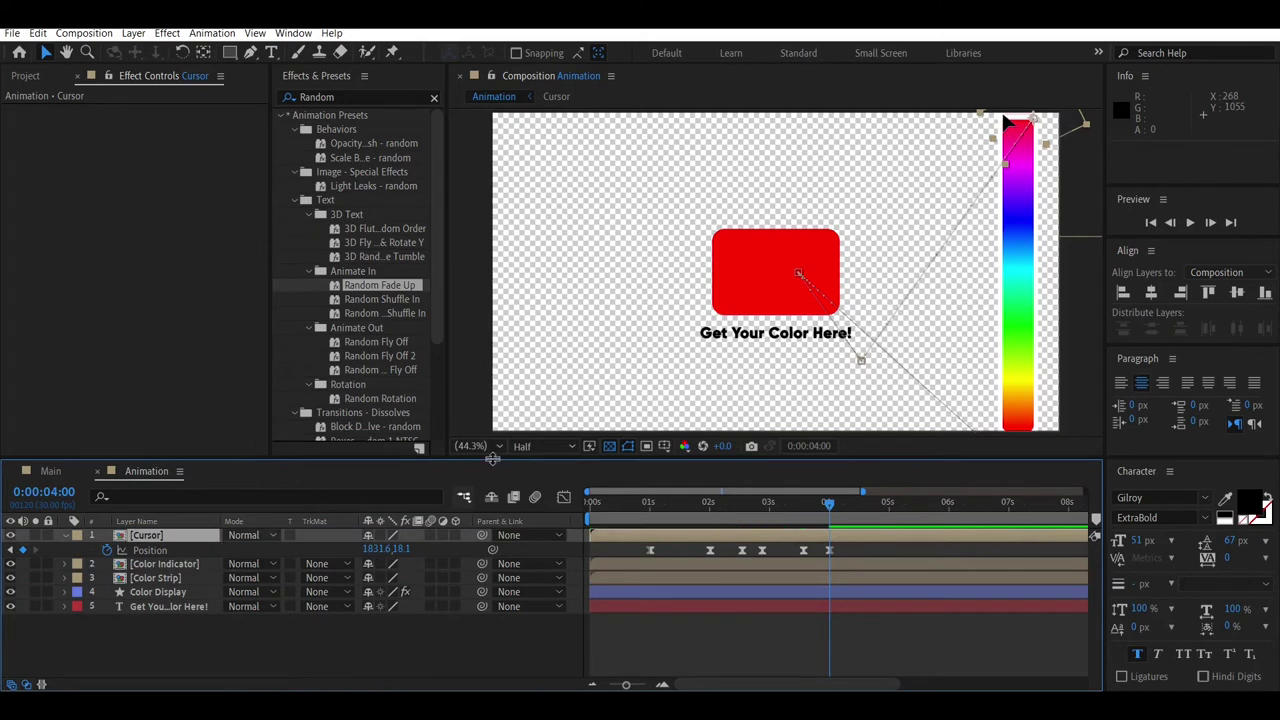
pyautogui.moveTo(1026, 119); pyautogui.dragTo(1050, 119)
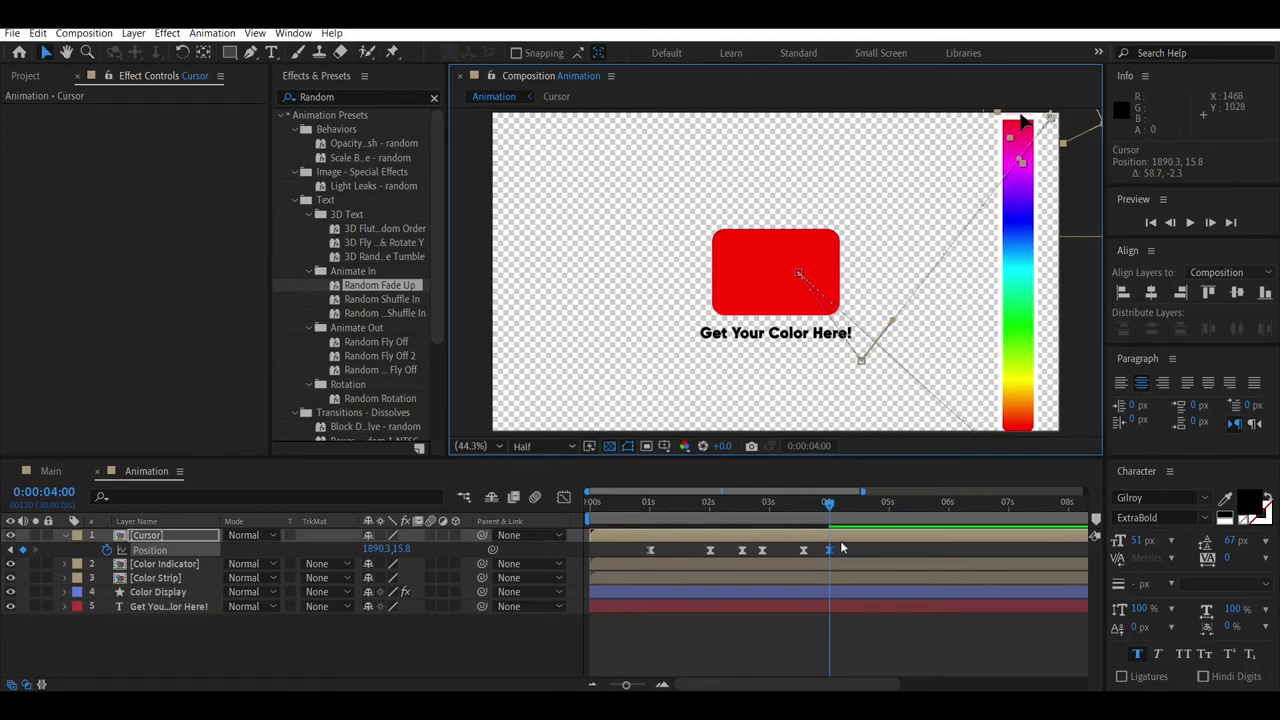
pyautogui.moveTo(841, 549); pyautogui.dragTo(755, 556)
# Step: Give the cursor's 3:17–4:00 climb a steep ease of about 86% influence into its final keyframe
pyautogui.click(563, 497)
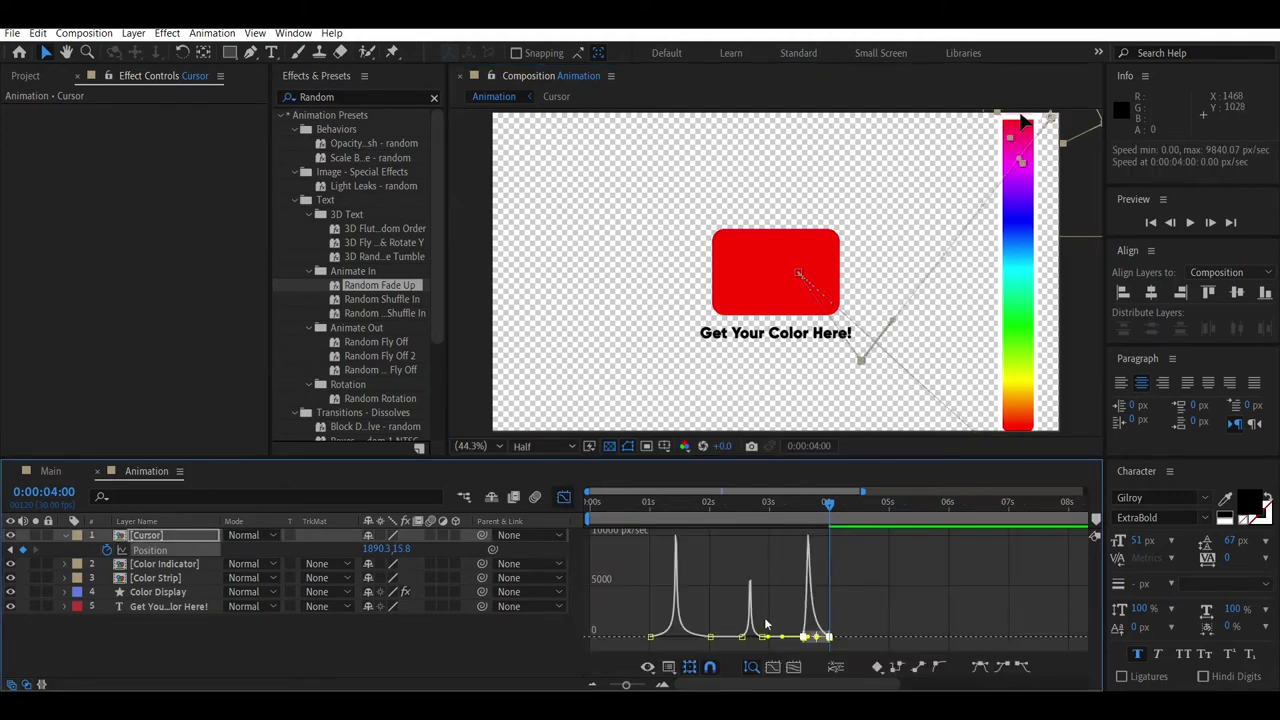
pyautogui.click(772, 667)
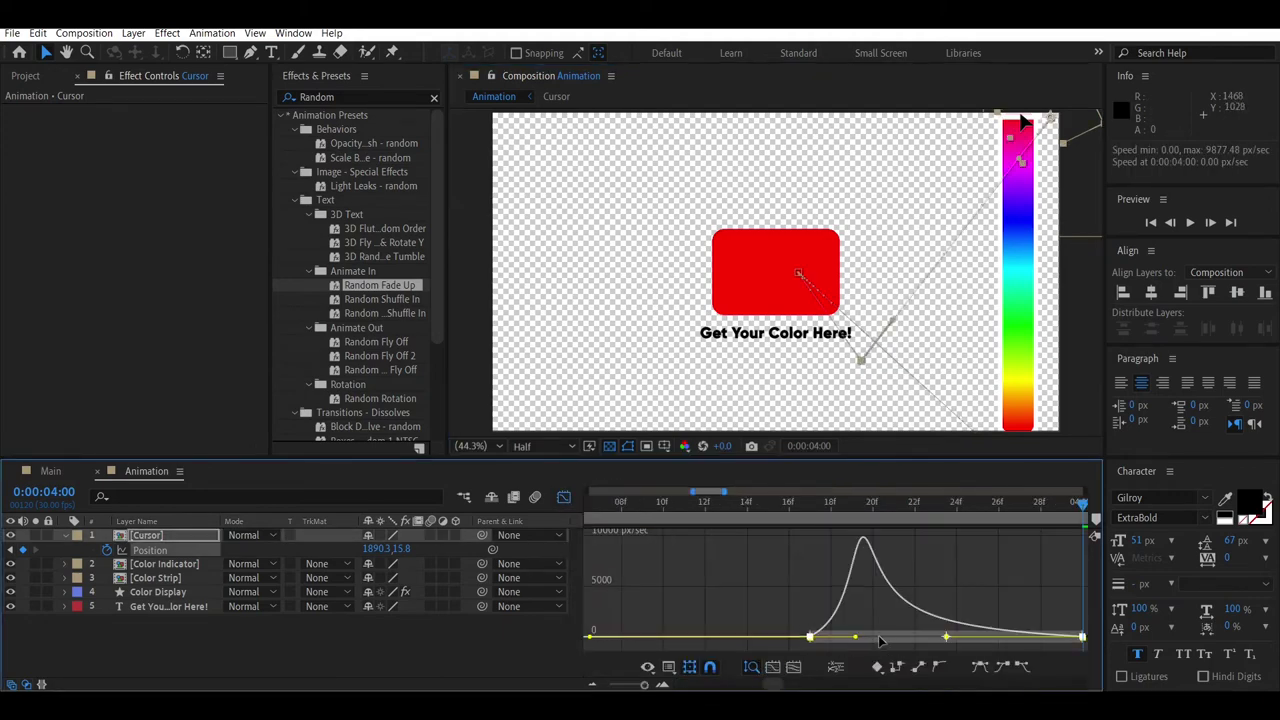
pyautogui.moveTo(855, 640); pyautogui.dragTo(928, 639)
pyautogui.hotkey('ctrl', 'z')
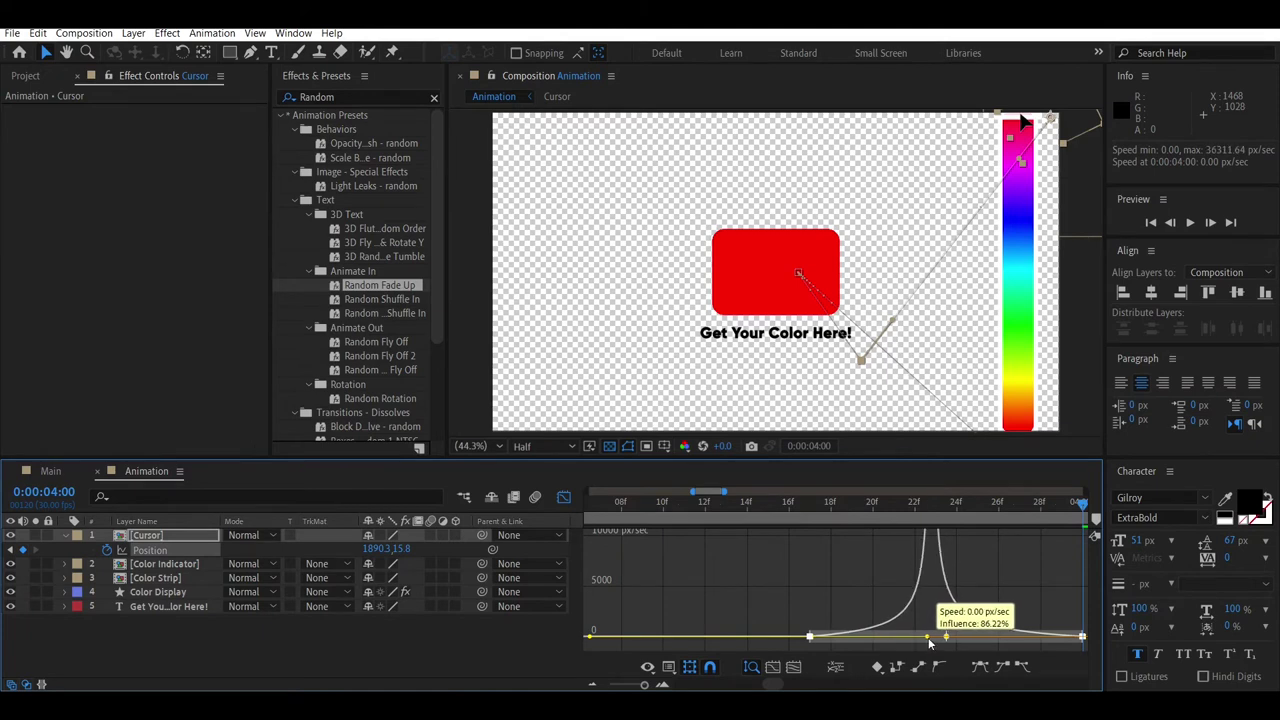
pyautogui.moveTo(930, 642); pyautogui.dragTo(928, 642)
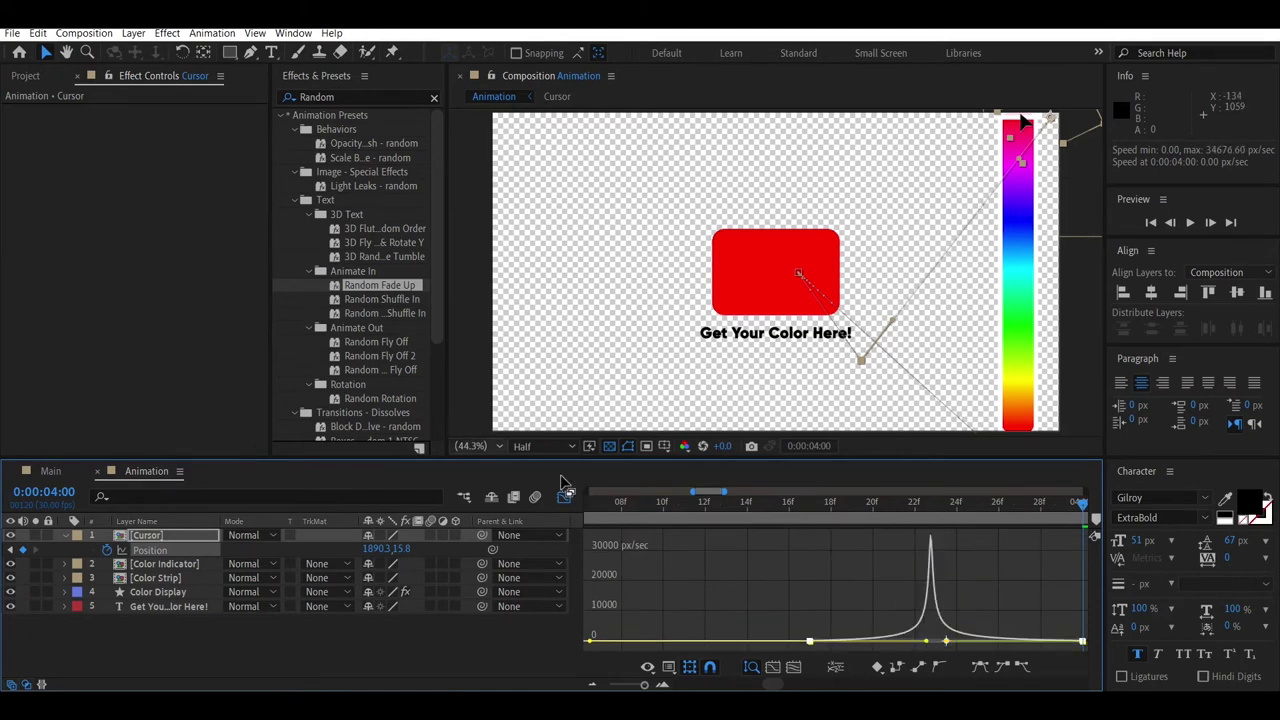
pyautogui.click(564, 497)
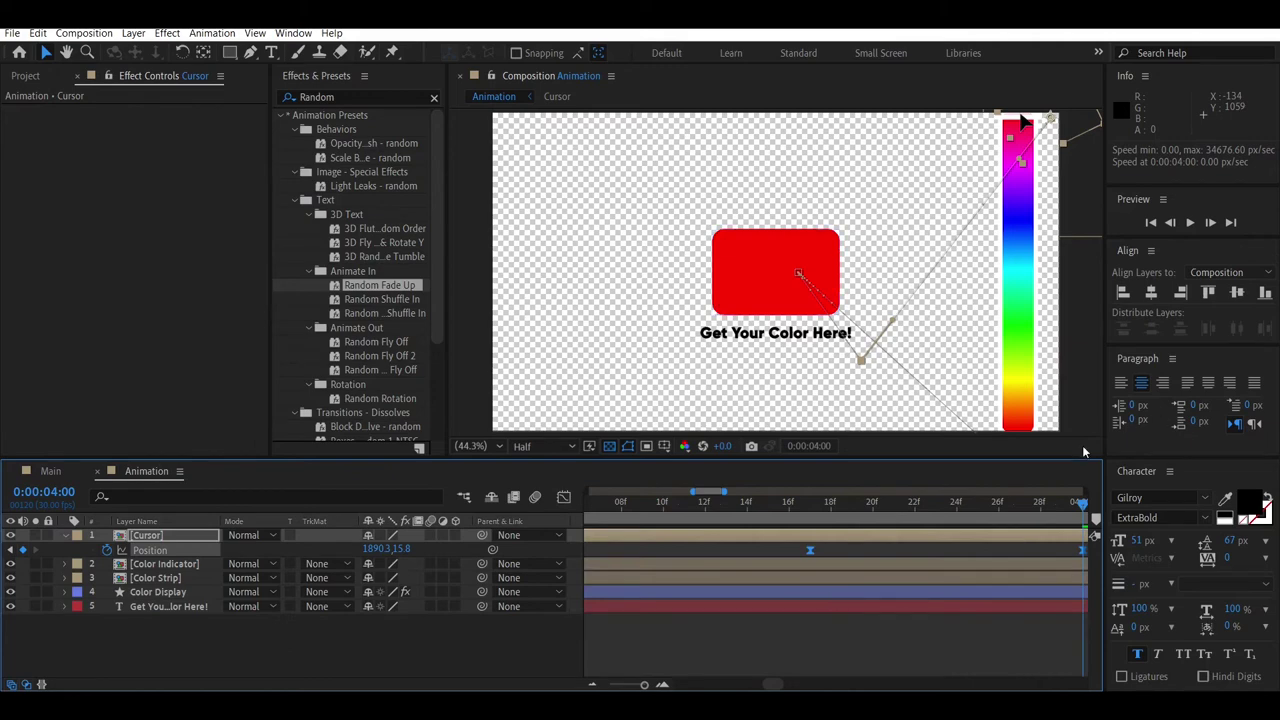
pyautogui.press(';')
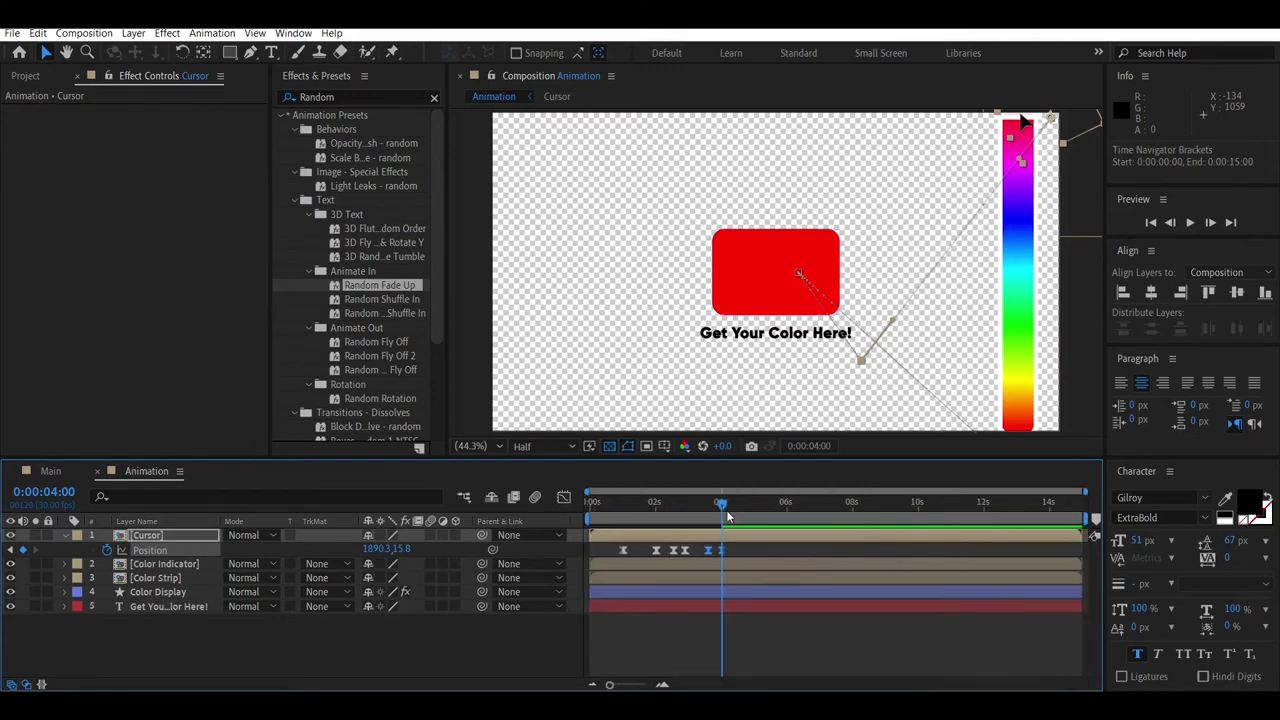
# Step: Hold the cursor with a 4:16 Position keyframe, then slide it down the strip to 1890.3, 557.8 at 5:05
pyautogui.press('space')
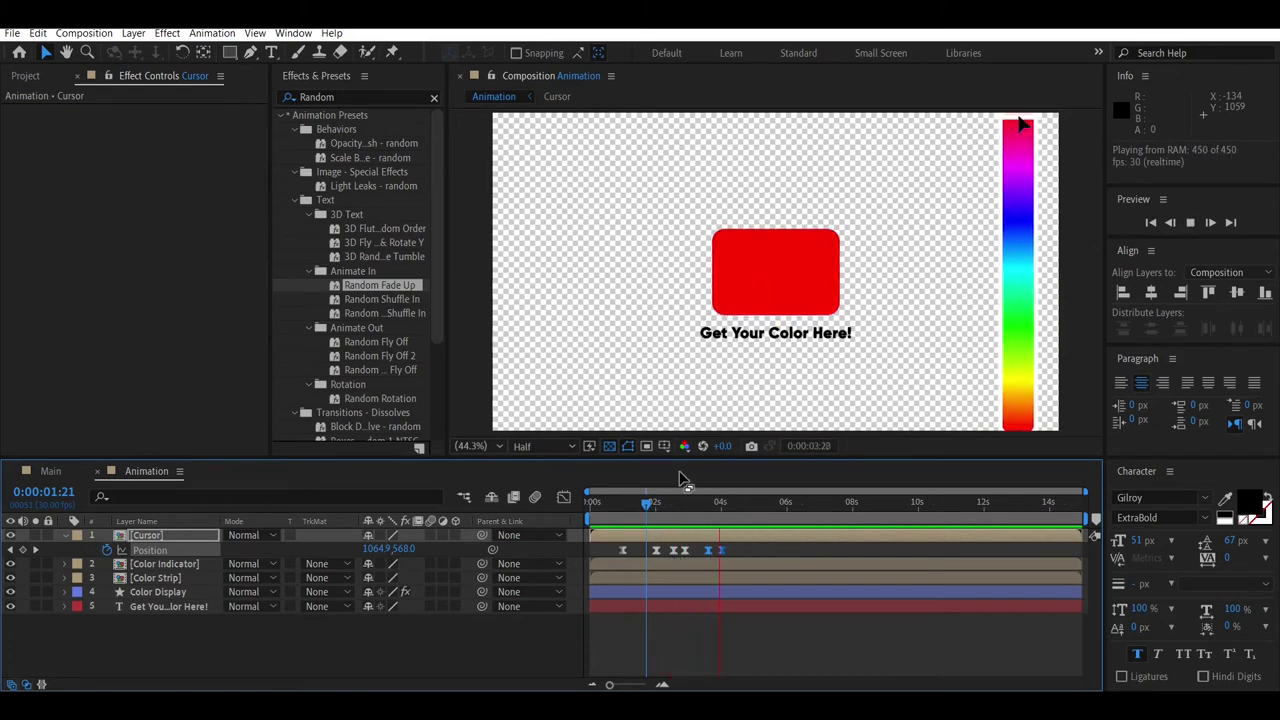
pyautogui.moveTo(748, 502); pyautogui.dragTo(740, 508)
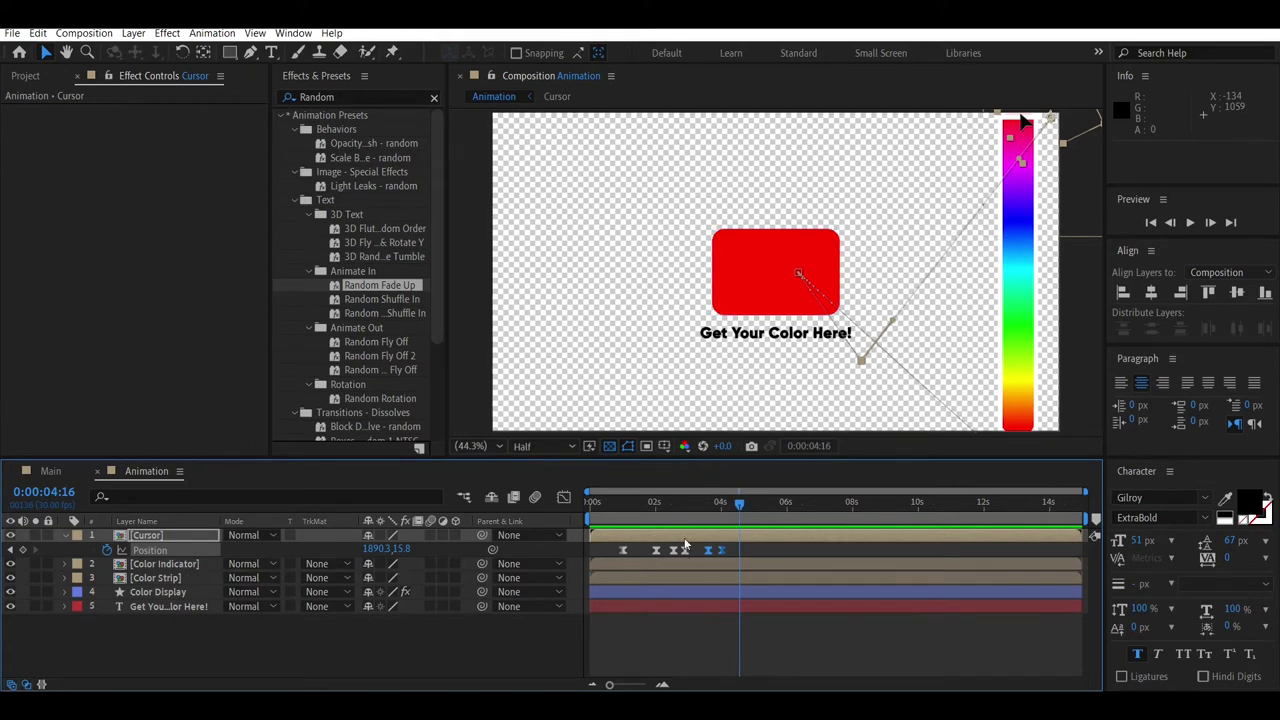
pyautogui.click(23, 550)
pyautogui.moveTo(740, 504); pyautogui.dragTo(759, 513)
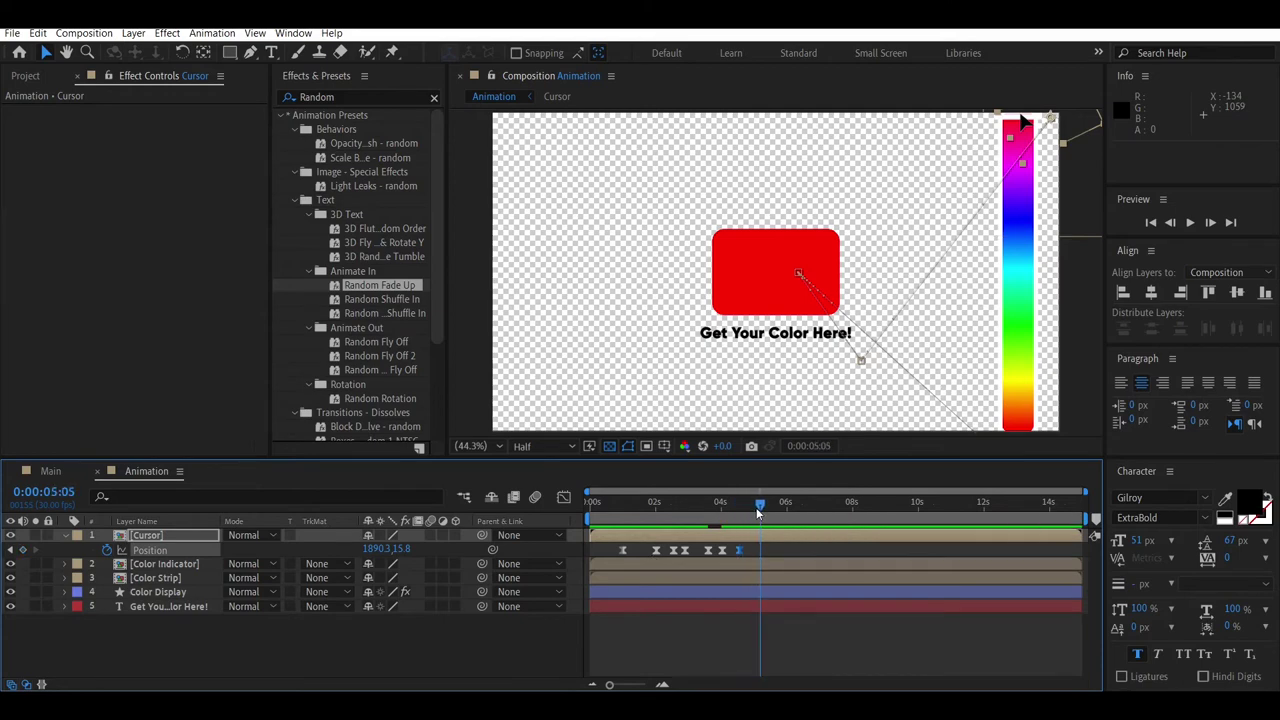
pyautogui.moveTo(397, 553); pyautogui.dragTo(860, 535)
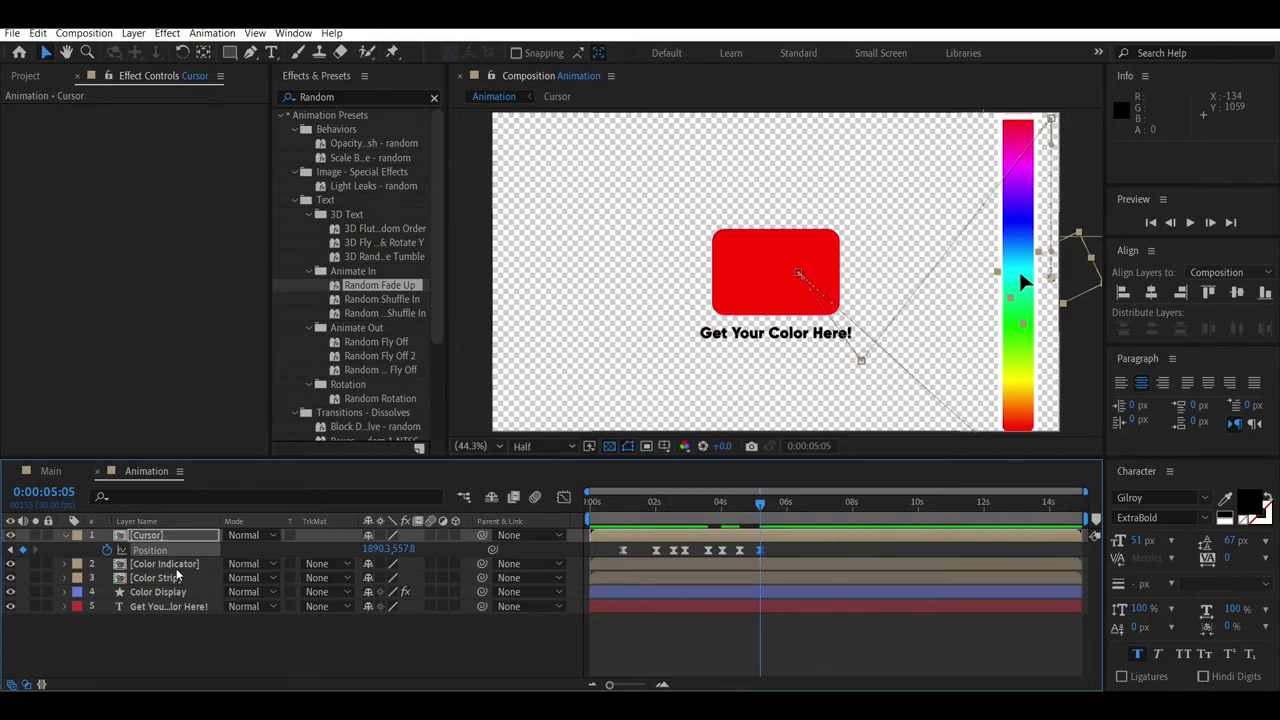
pyautogui.click(176, 566)
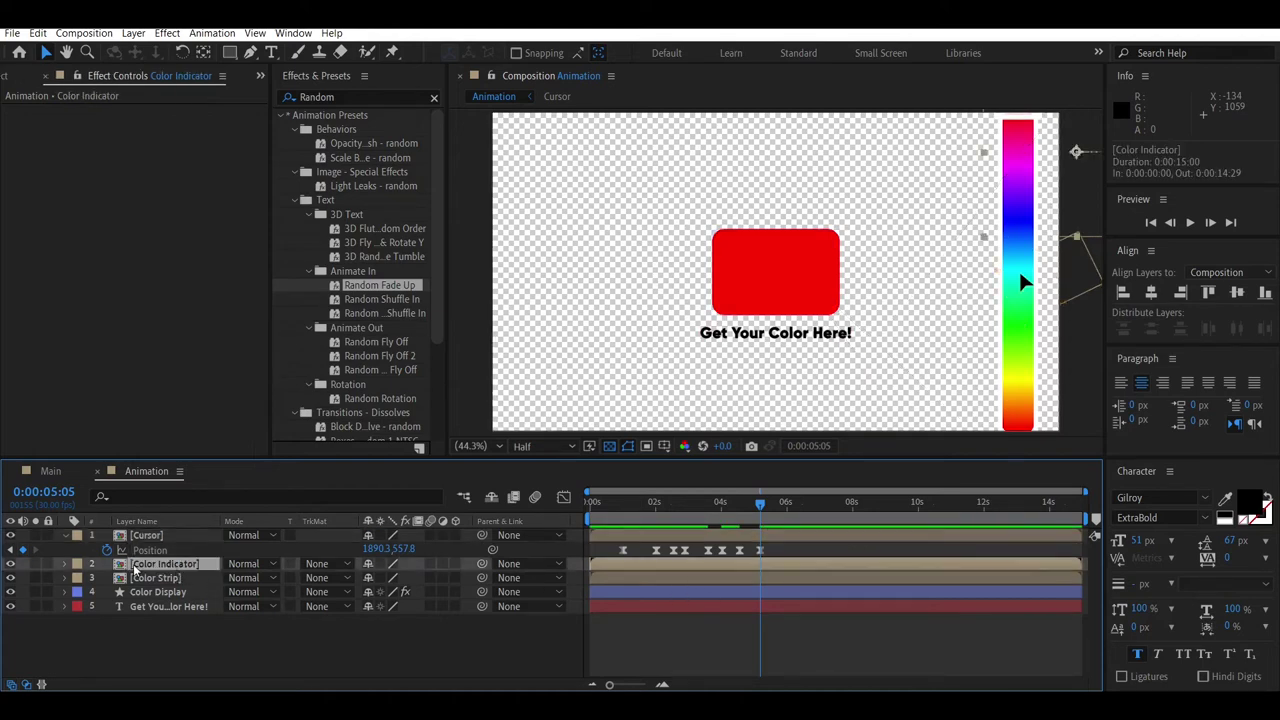
# Step: Keyframe the Color Indicator's Position at 4:16 and slide it down to 1979.8, 673.3 at 5:05
pyautogui.press('p')
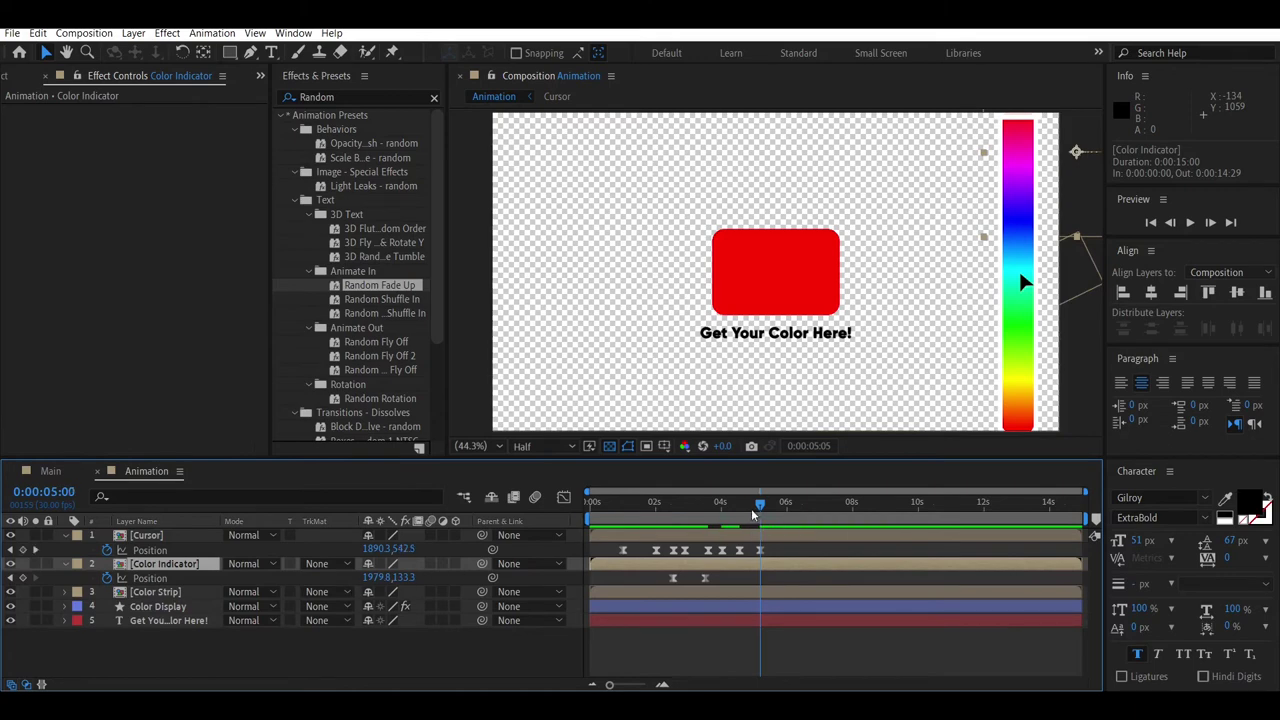
pyautogui.moveTo(753, 514); pyautogui.dragTo(740, 512)
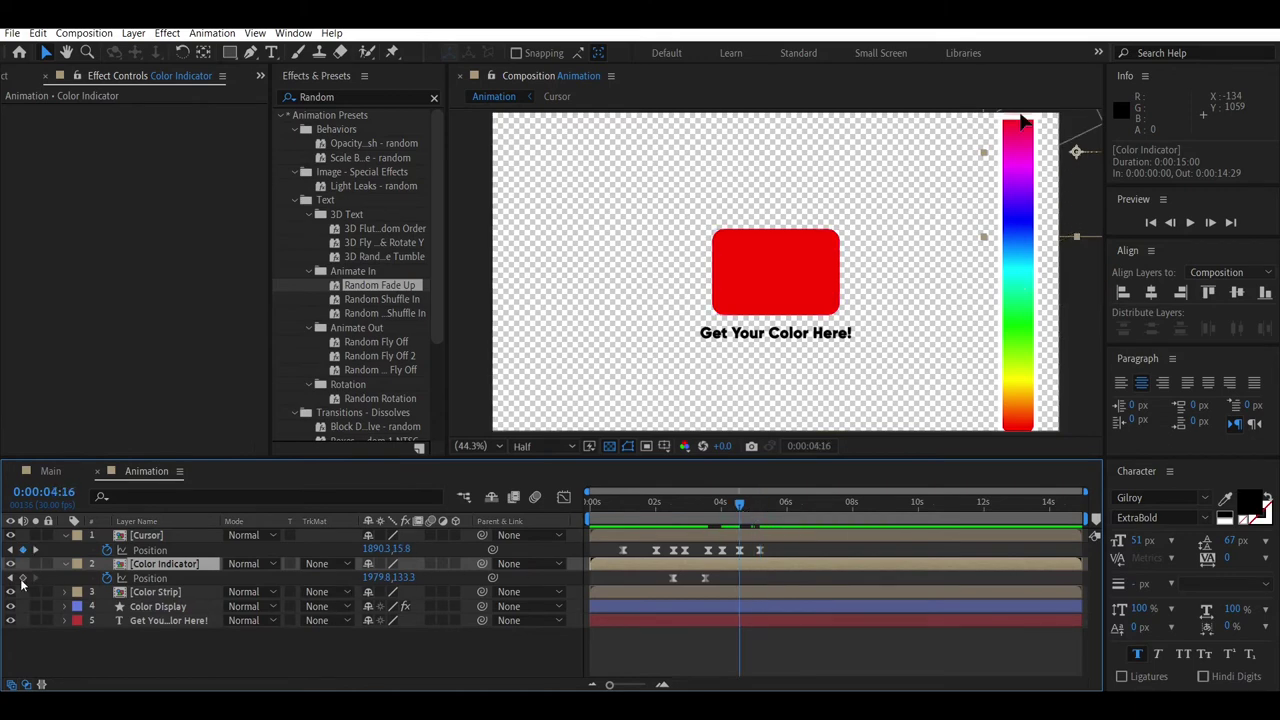
pyautogui.click(22, 579)
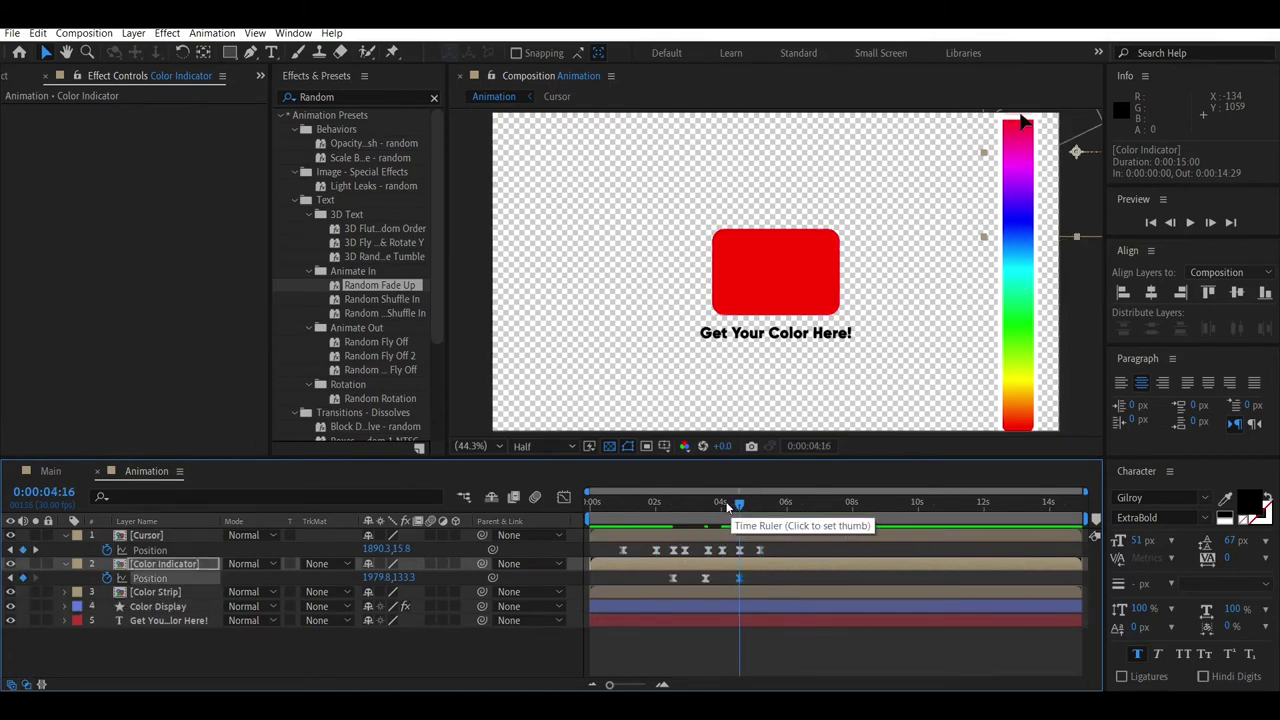
pyautogui.press('k')
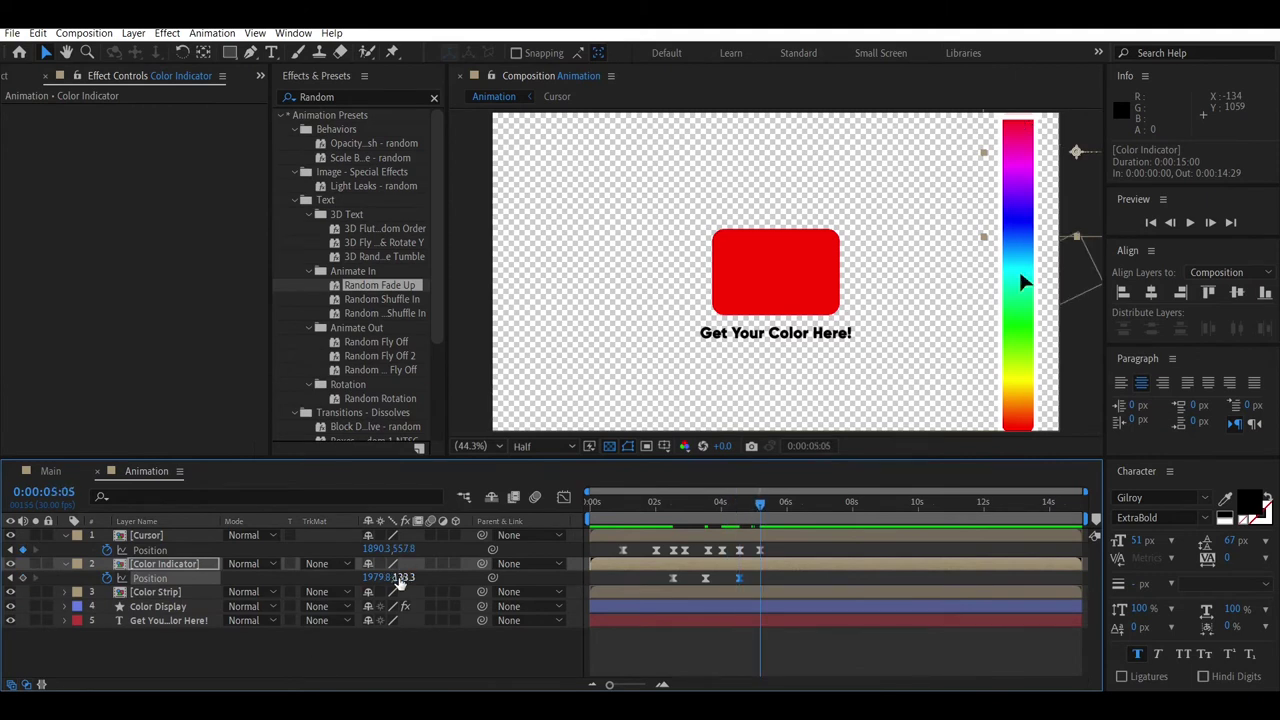
pyautogui.moveTo(393, 576); pyautogui.dragTo(820, 606)
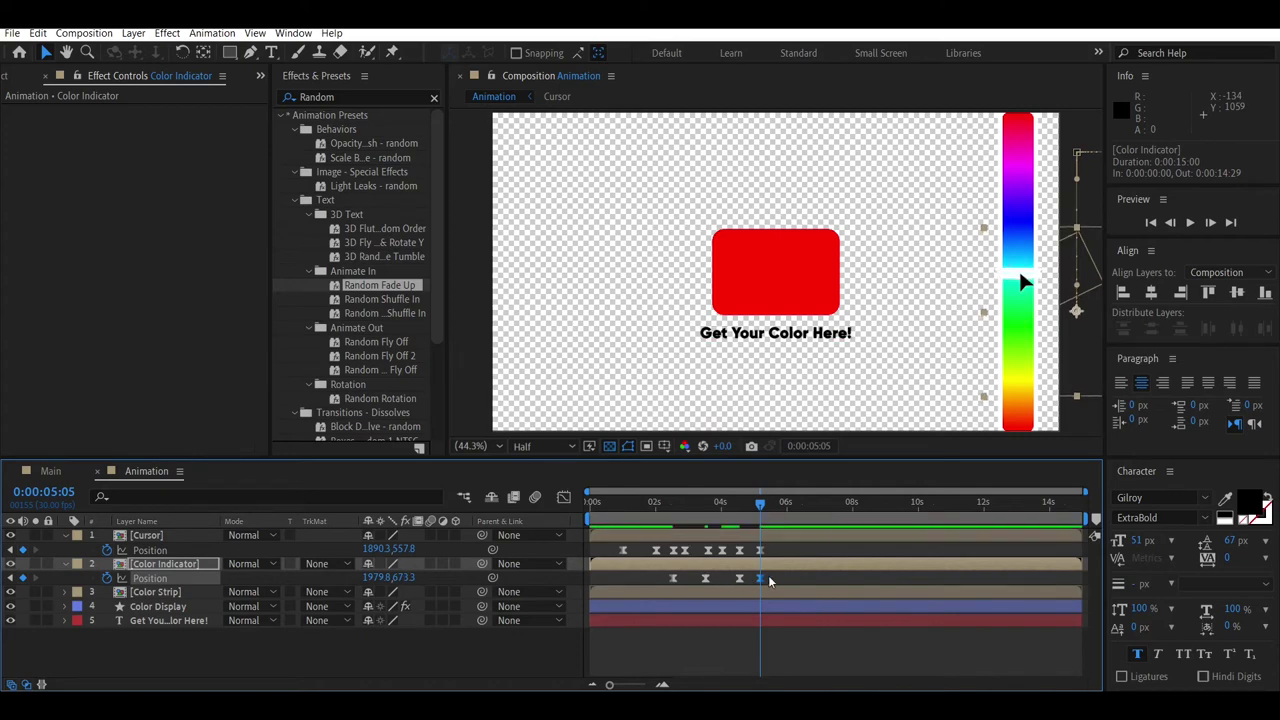
# Step: Steeply ease the new cursor and indicator keyframes, then preview the move from 4:03
pyautogui.moveTo(775, 549); pyautogui.dragTo(610, 585)
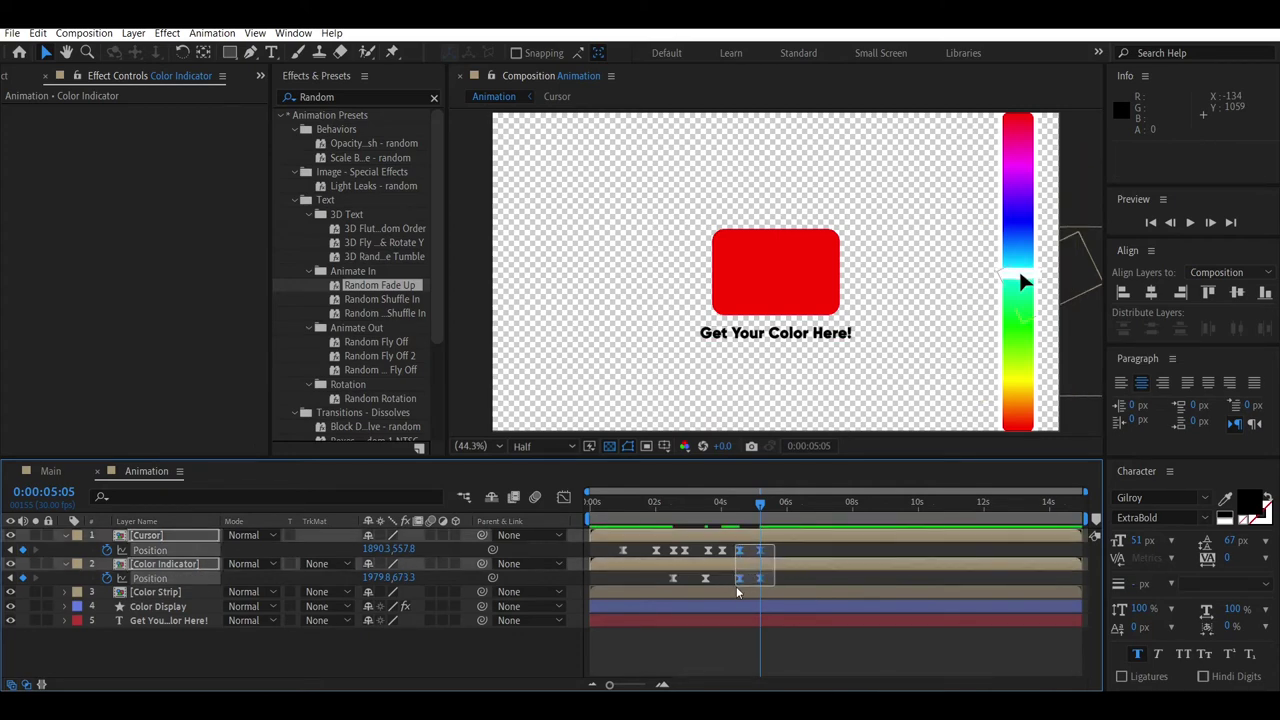
pyautogui.click(564, 497)
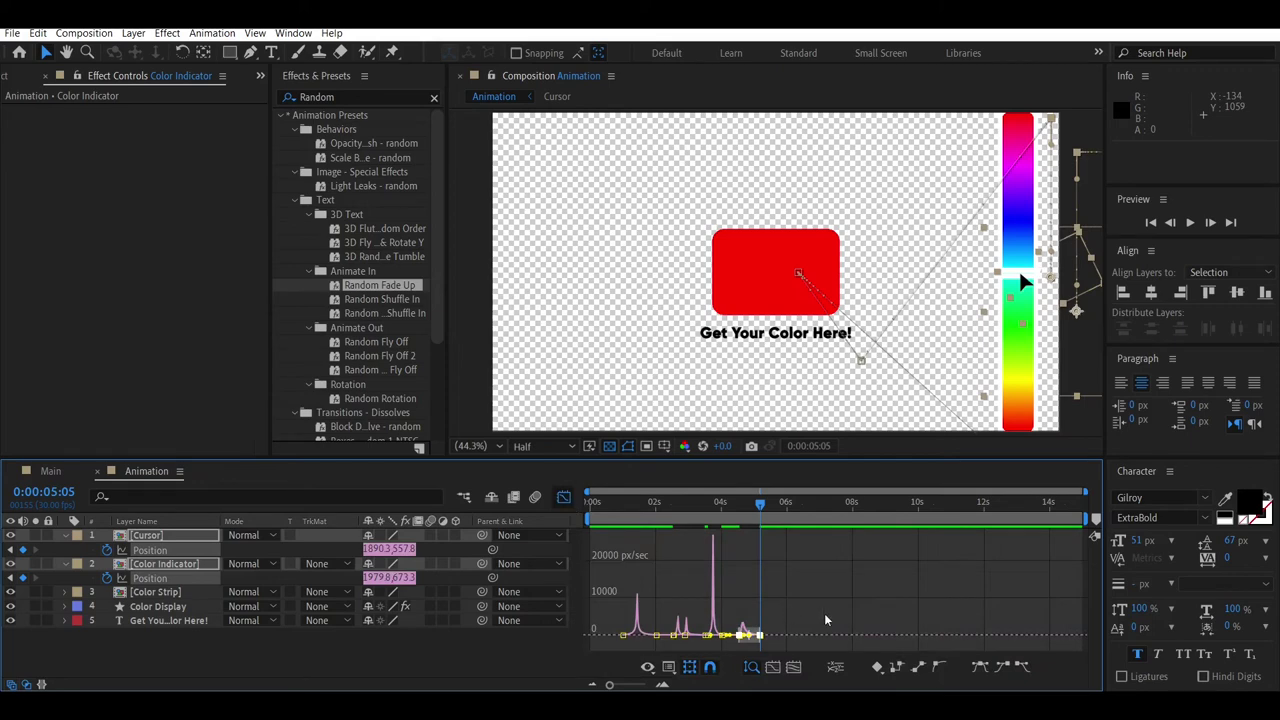
pyautogui.click(772, 666)
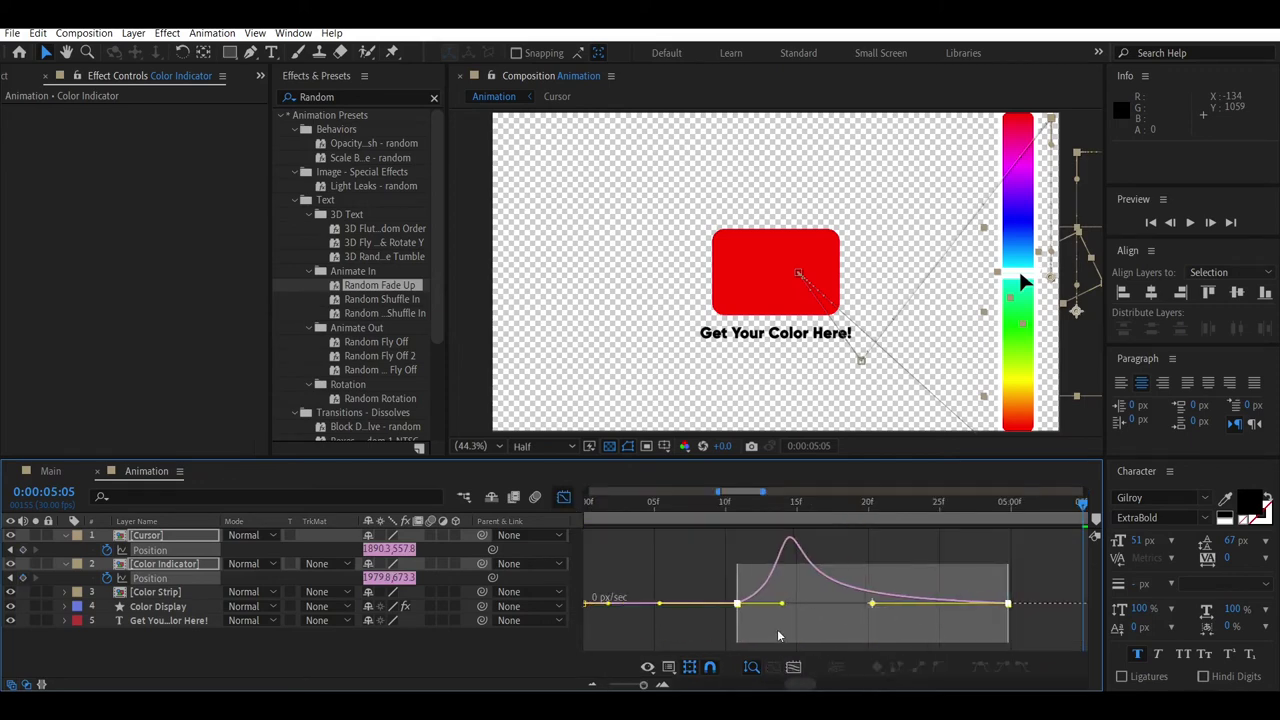
pyautogui.moveTo(858, 605); pyautogui.dragTo(845, 607)
pyautogui.hotkey('ctrl', 'z')
pyautogui.moveTo(750, 590)
pyautogui.mouseDown()
pyautogui.moveTo(828, 648)
pyautogui.moveTo(928, 642)
pyautogui.mouseUp()
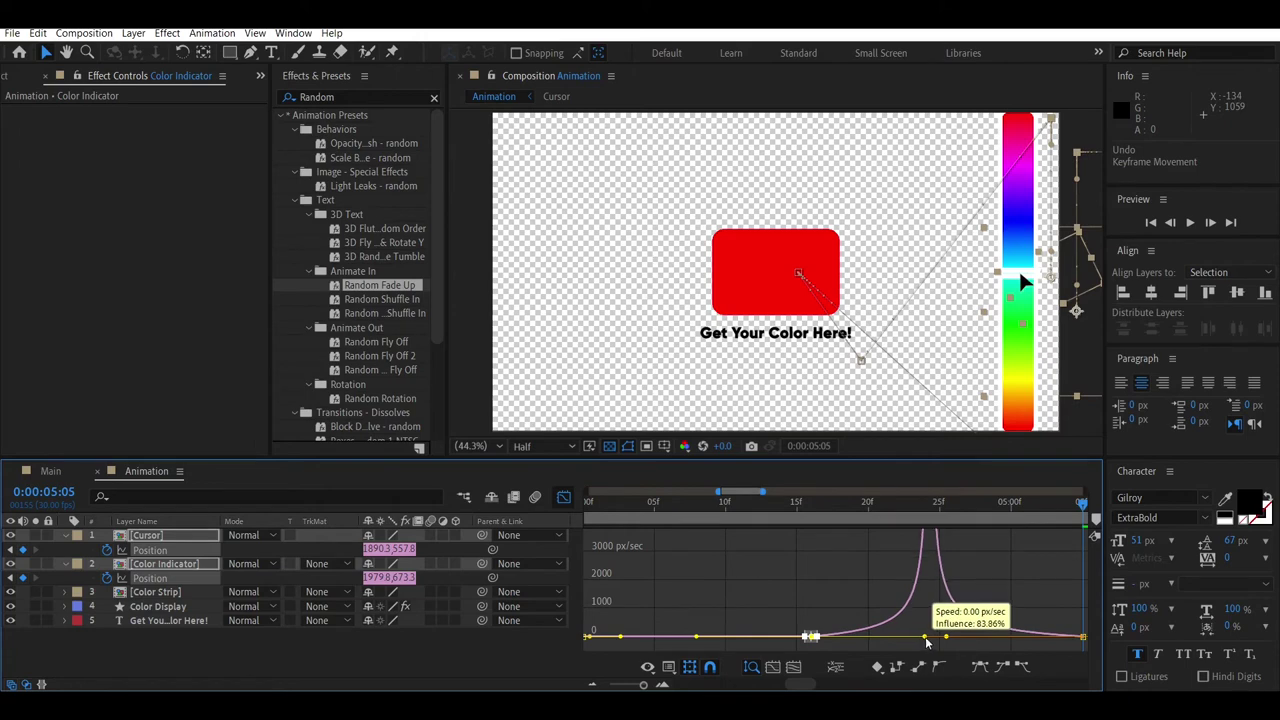
pyautogui.scroll(-5, 592, 538)
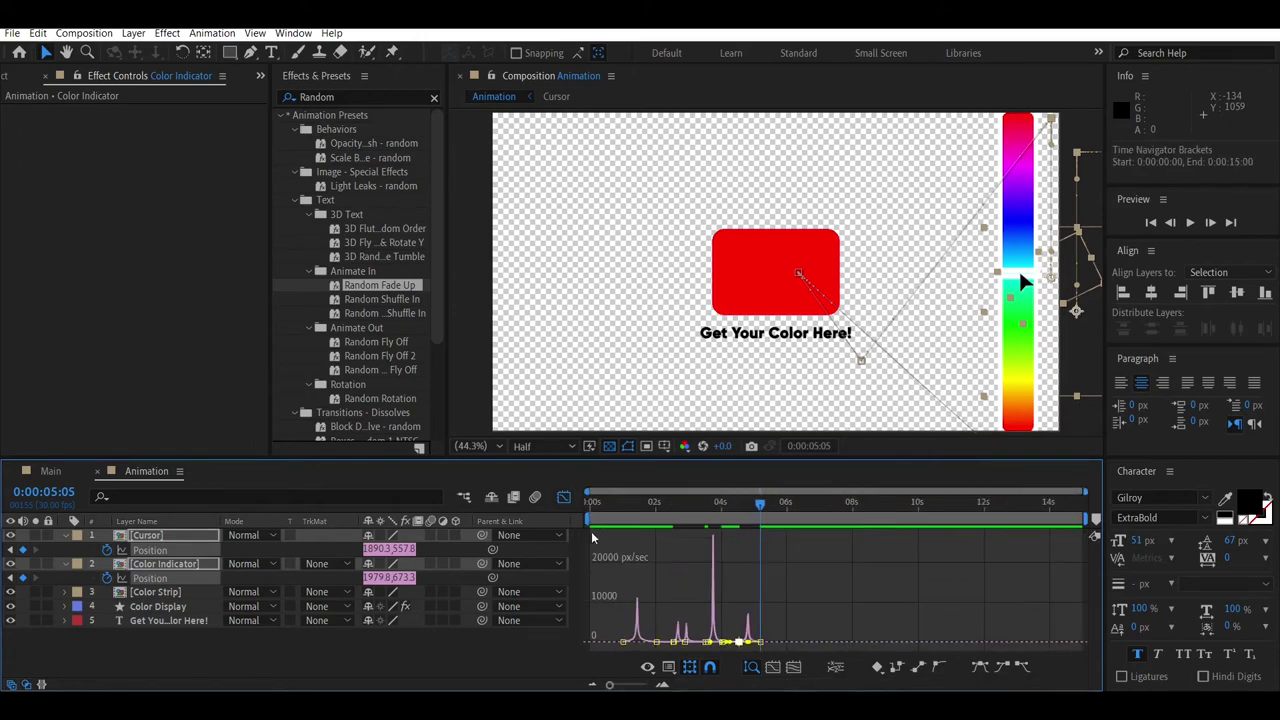
pyautogui.click(563, 497)
pyautogui.moveTo(760, 503); pyautogui.dragTo(725, 503)
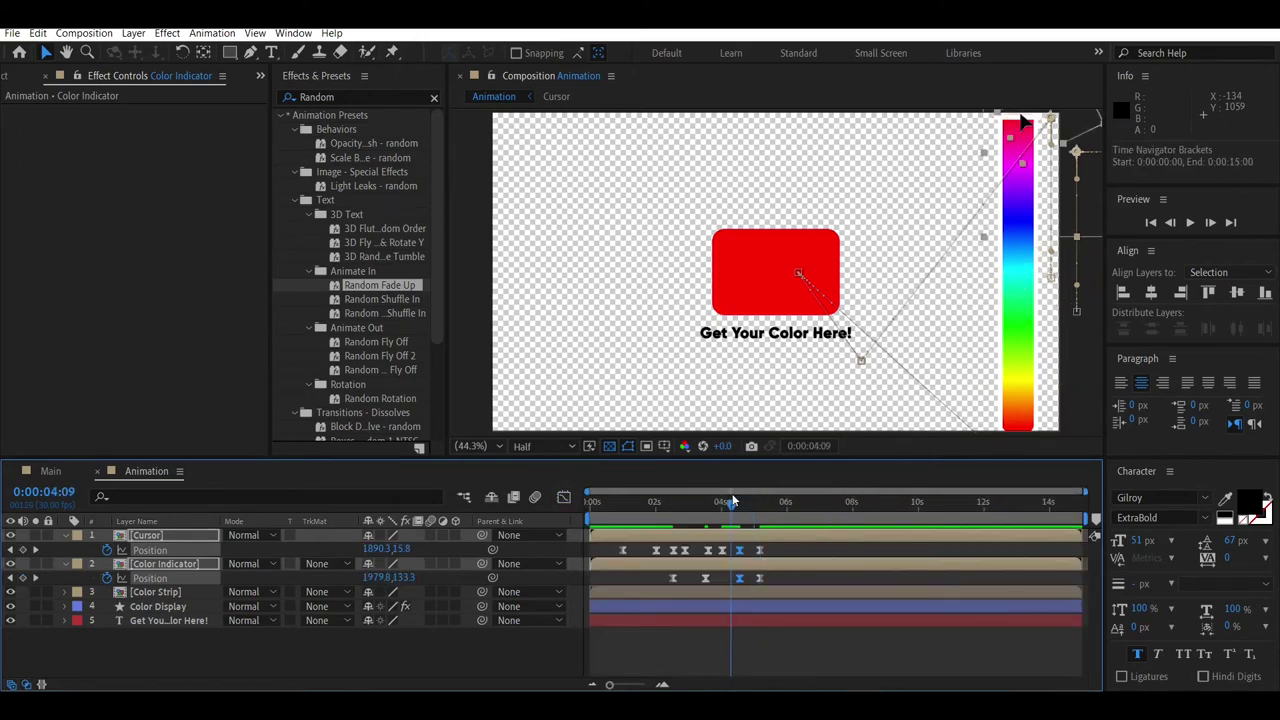
pyautogui.press('space')
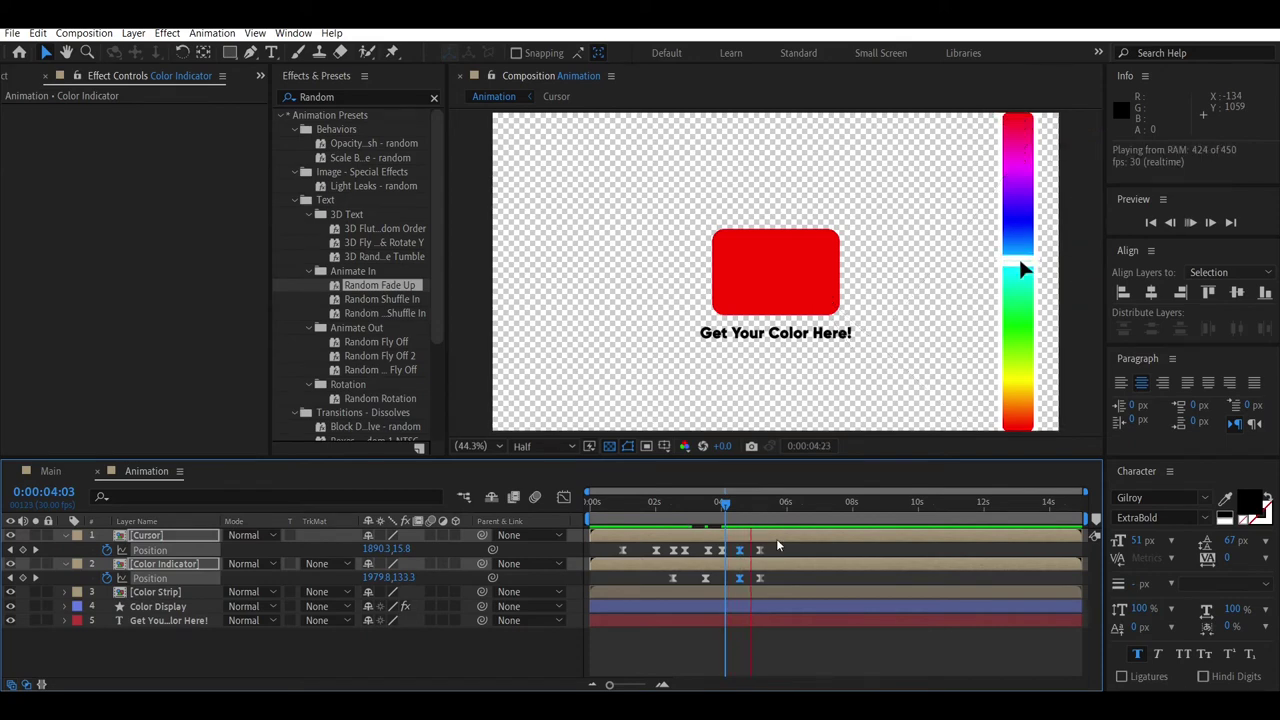
# Step: Keyframe both layers' Position at 5:13 and raise them 472 px to the strip's top at 6:04
pyautogui.moveTo(773, 520)
pyautogui.mouseDown()
pyautogui.moveTo(745, 512)
pyautogui.moveTo(771, 517)
pyautogui.mouseUp()
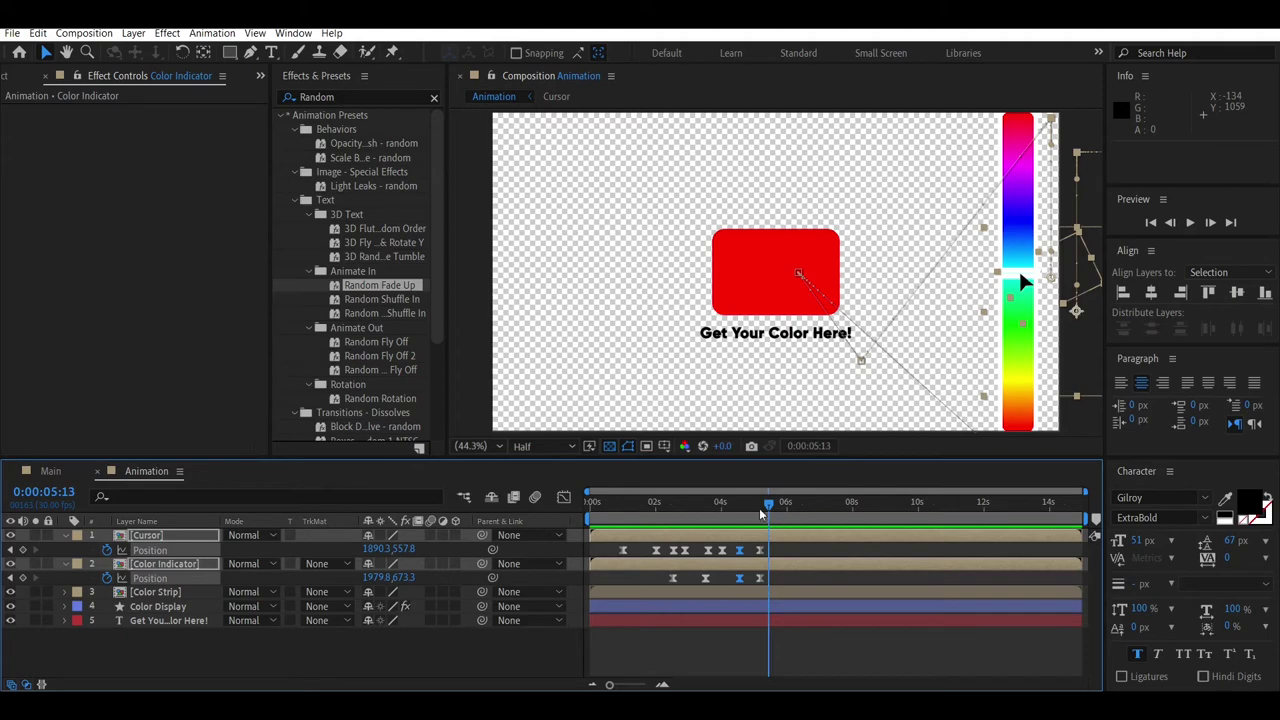
pyautogui.click(22, 578)
pyautogui.moveTo(772, 505); pyautogui.dragTo(797, 509)
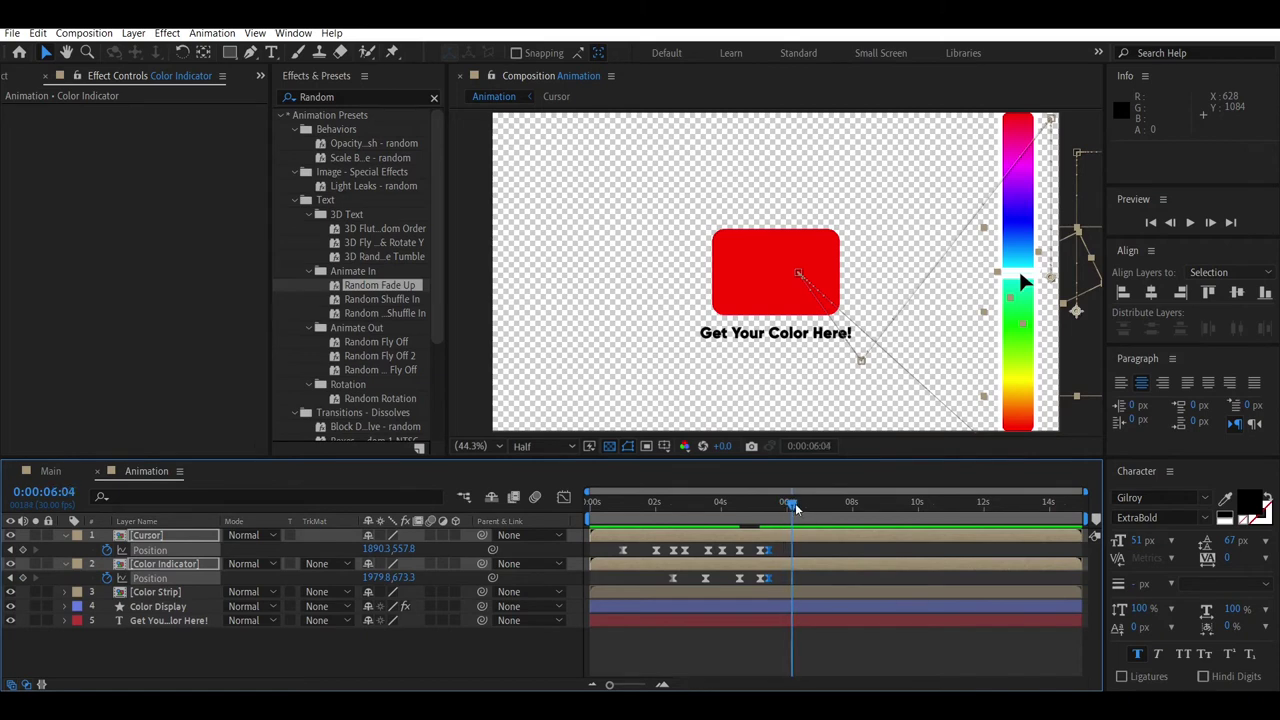
pyautogui.moveTo(400, 549); pyautogui.dragTo(33, 478)
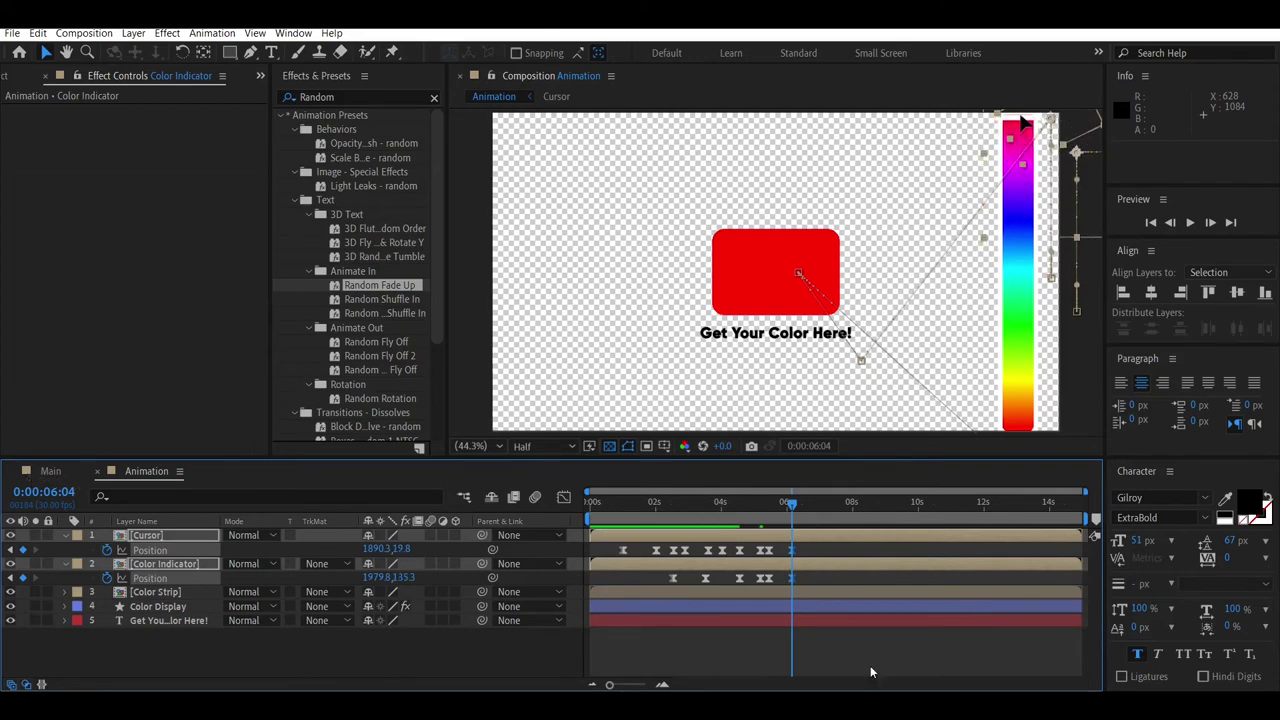
# Step: Ease the 5:13–6:04 climb with about 87.6% influence and preview the upward move
pyautogui.moveTo(808, 553); pyautogui.dragTo(766, 583)
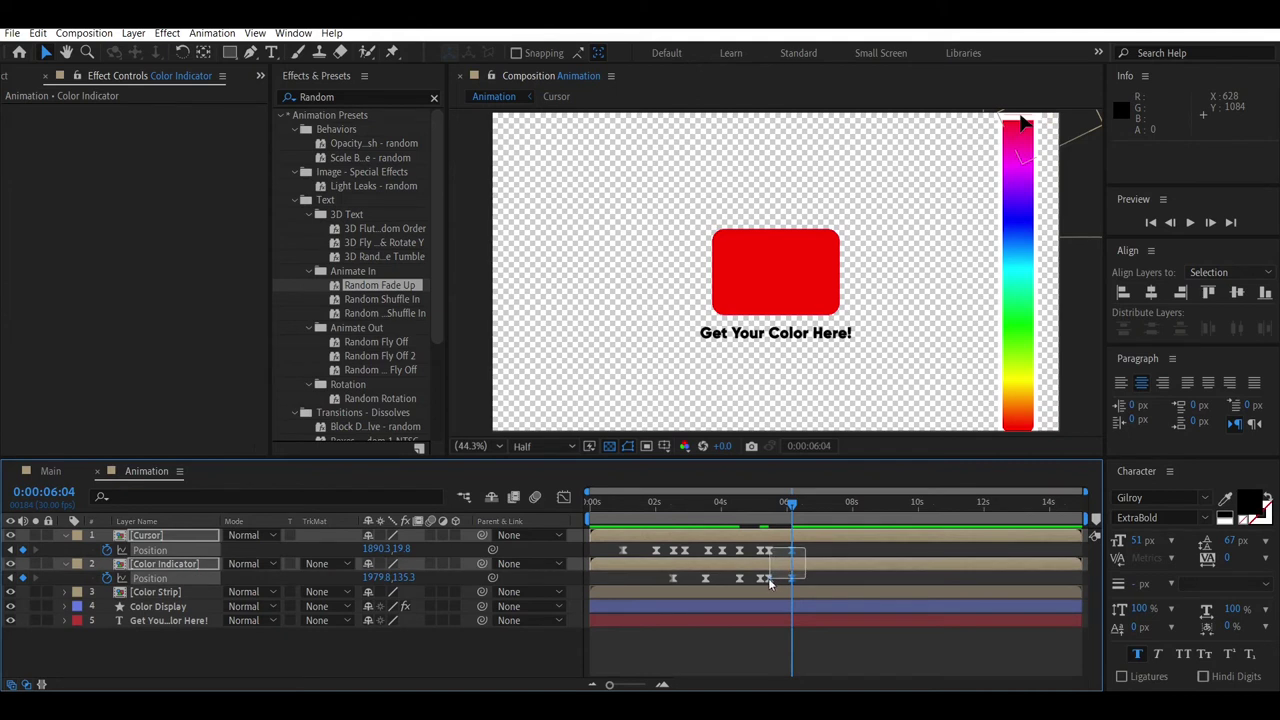
pyautogui.click(562, 497)
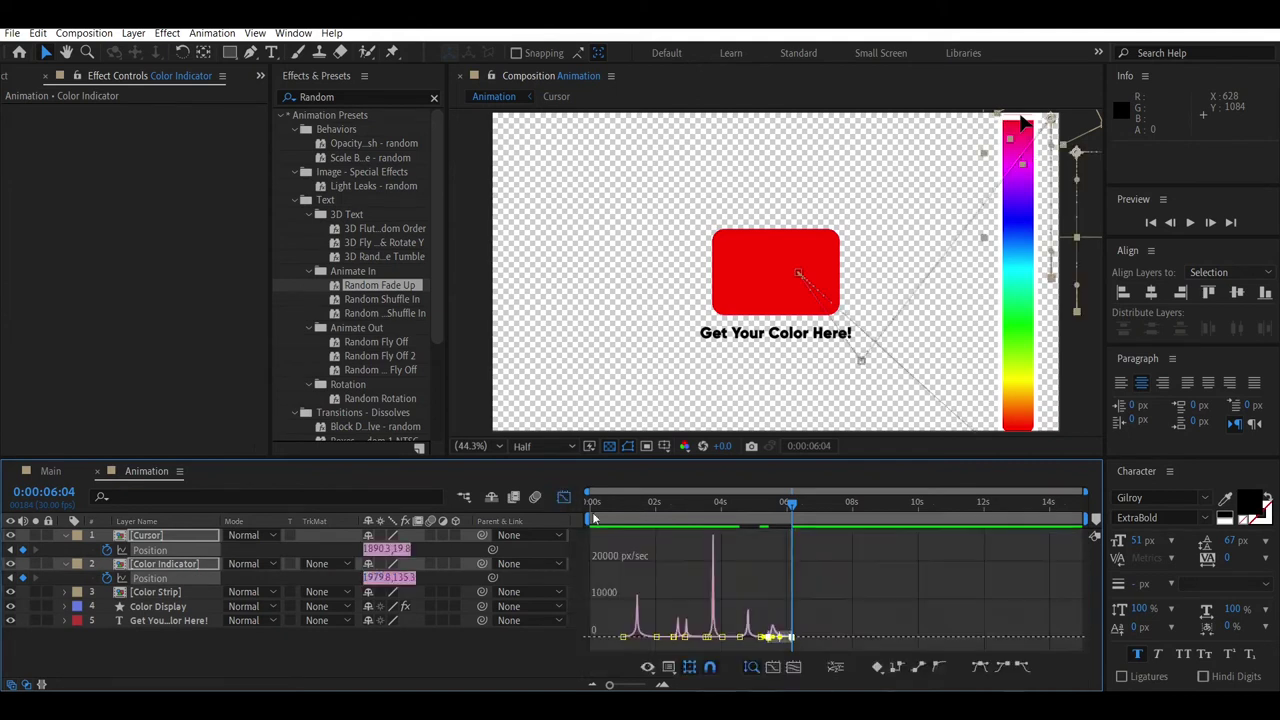
pyautogui.click(775, 667)
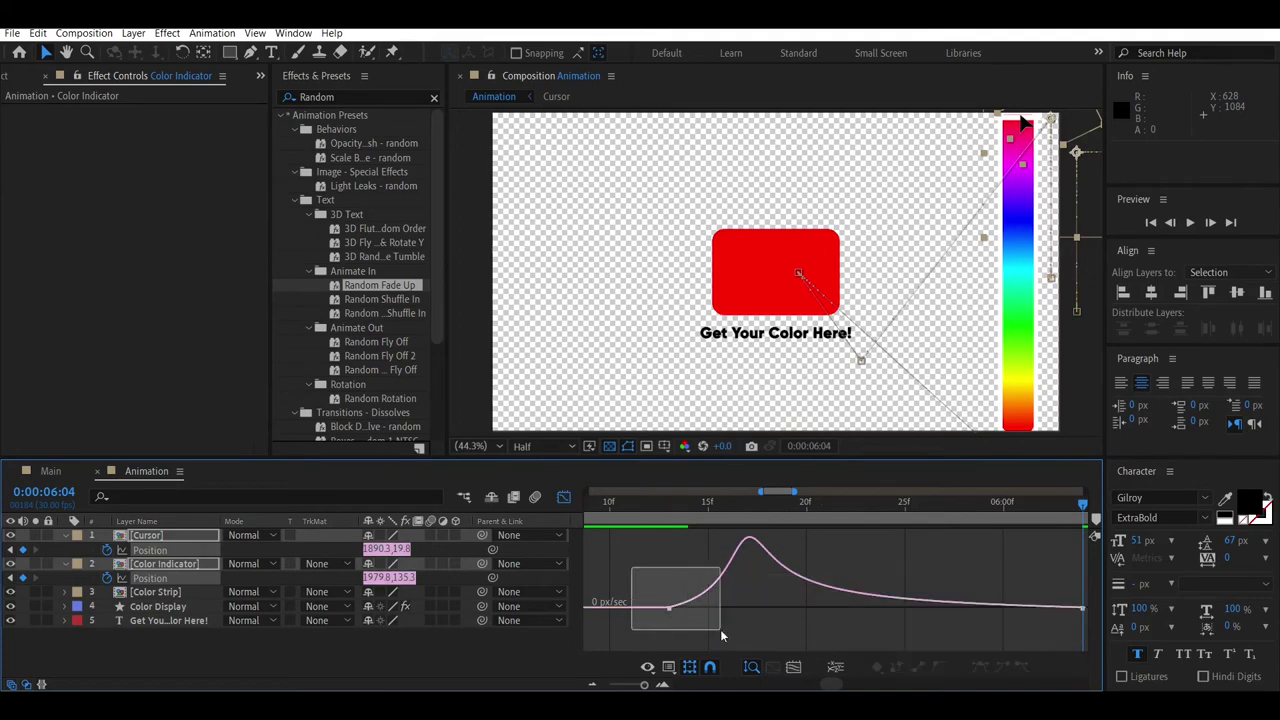
pyautogui.moveTo(632, 573)
pyautogui.mouseDown()
pyautogui.moveTo(740, 636)
pyautogui.moveTo(857, 640)
pyautogui.mouseUp()
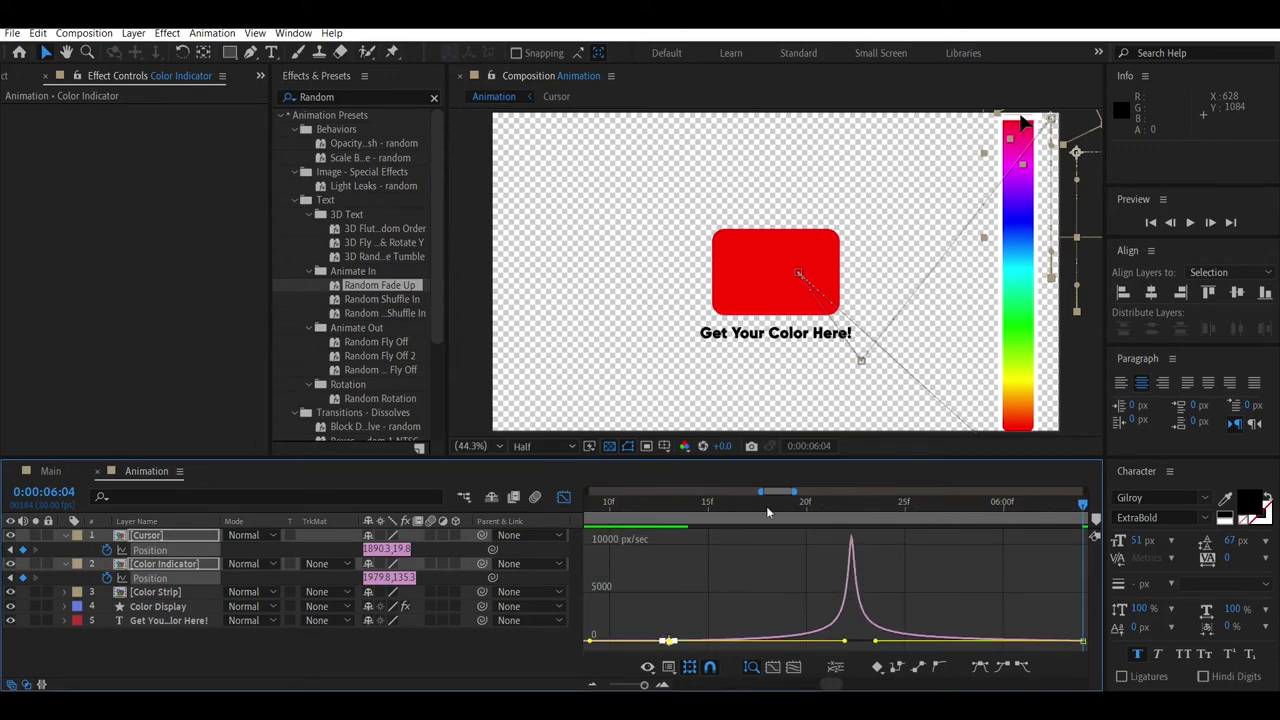
pyautogui.click(786, 503)
pyautogui.click(592, 510)
pyautogui.press('space')
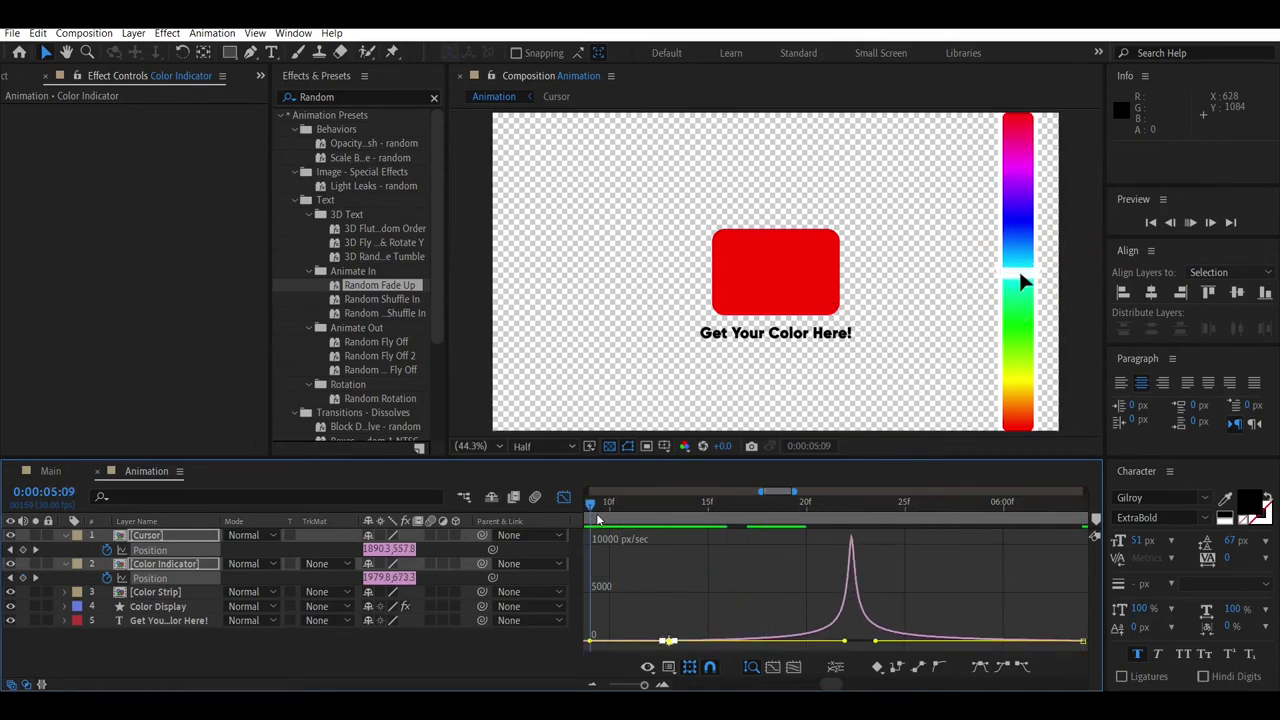
pyautogui.press('space')
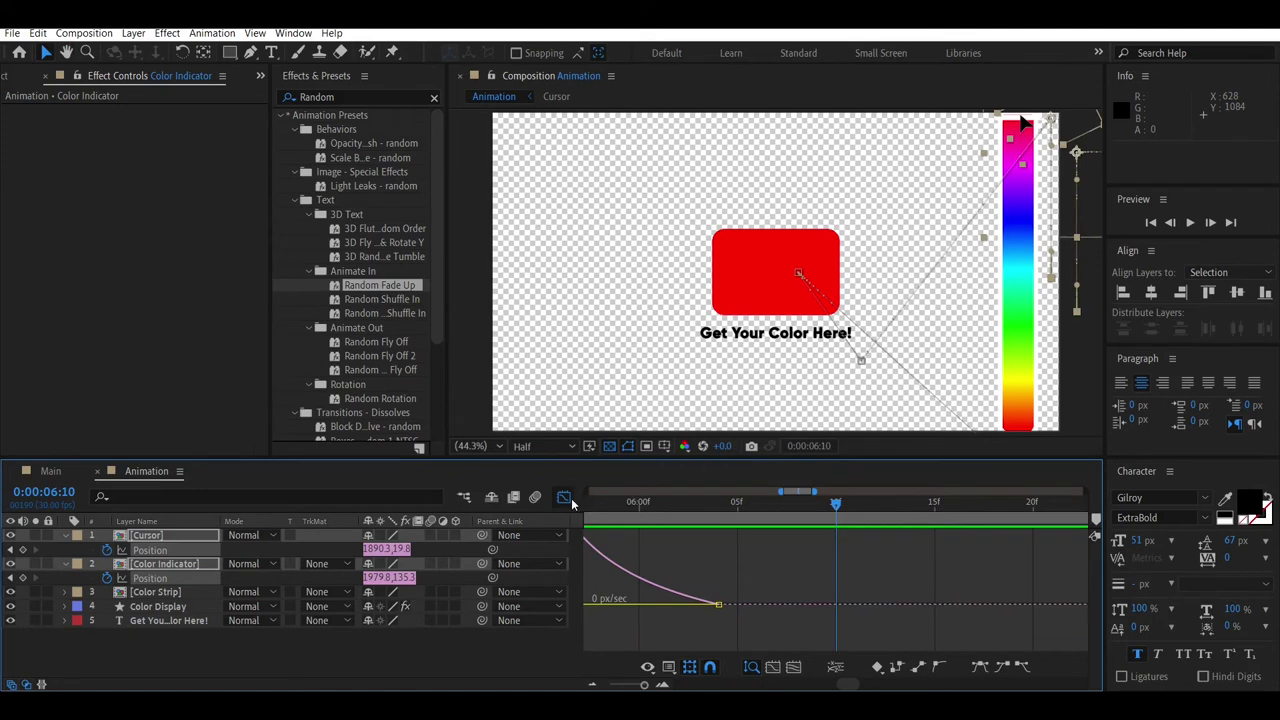
pyautogui.hotkey('shift', 'F3')
pyautogui.scroll(-8, 792, 582)
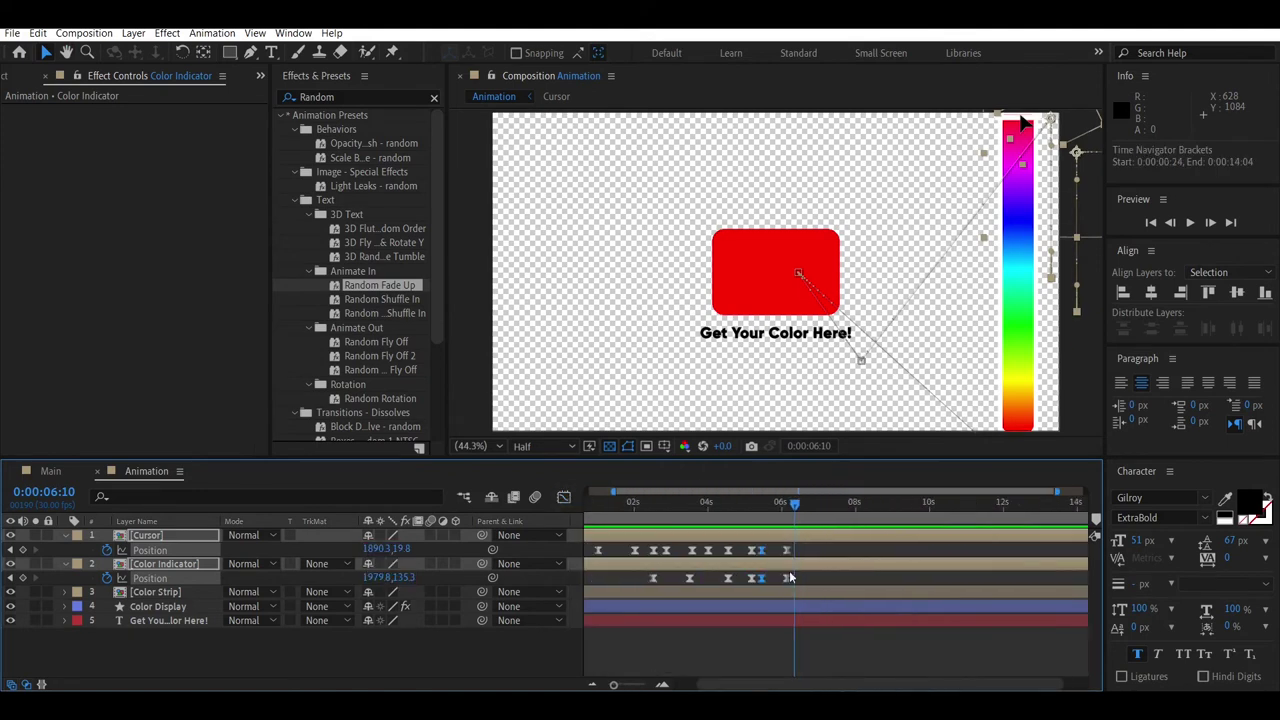
# Step: Keyframe both layers at 6:15 and drop the cursor and indicator to the strip's bottom by 7:05
pyautogui.moveTo(796, 519); pyautogui.dragTo(801, 516)
pyautogui.click(24, 550)
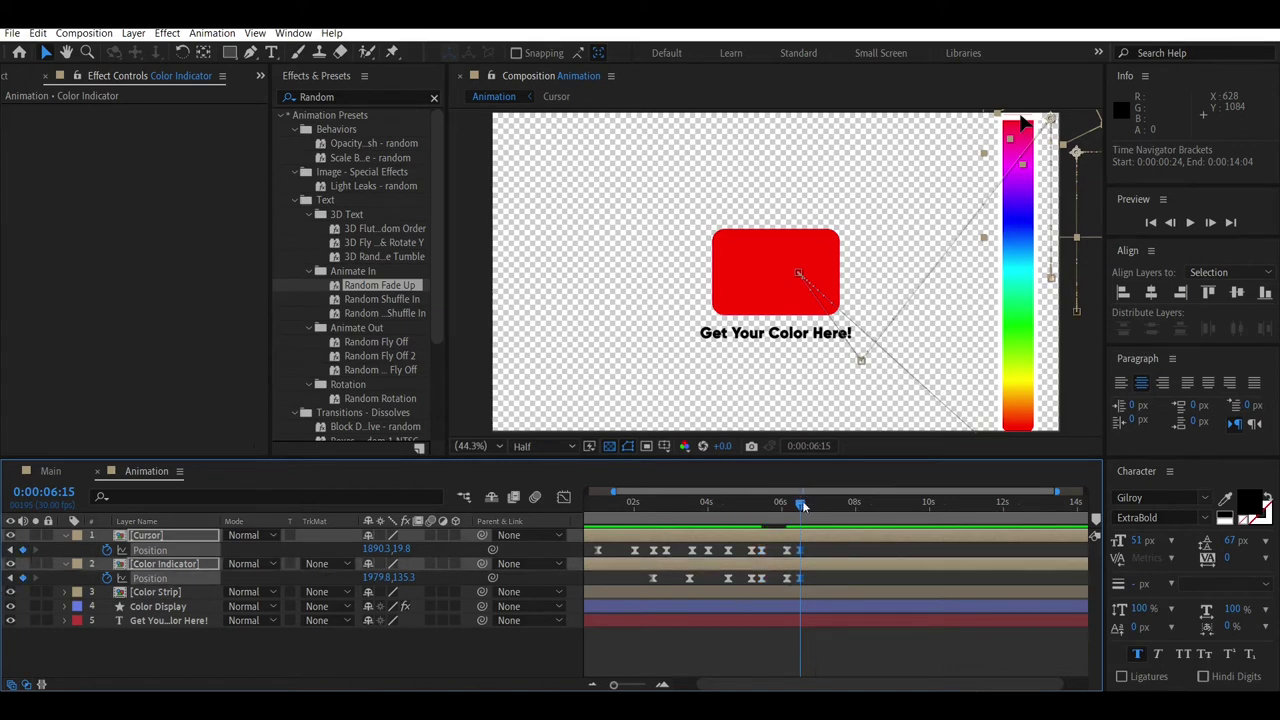
pyautogui.moveTo(803, 506); pyautogui.dragTo(827, 506)
pyautogui.moveTo(404, 549); pyautogui.dragTo(470, 549)
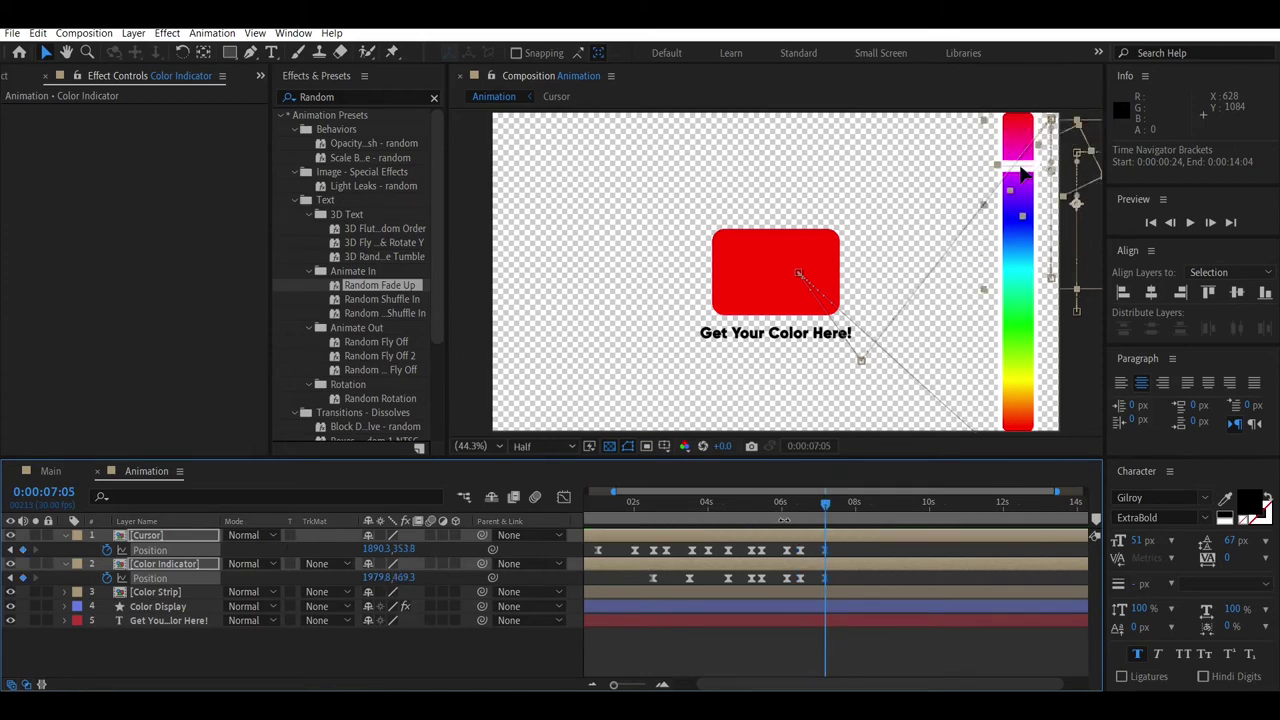
pyautogui.moveTo(400, 578); pyautogui.dragTo(452, 552)
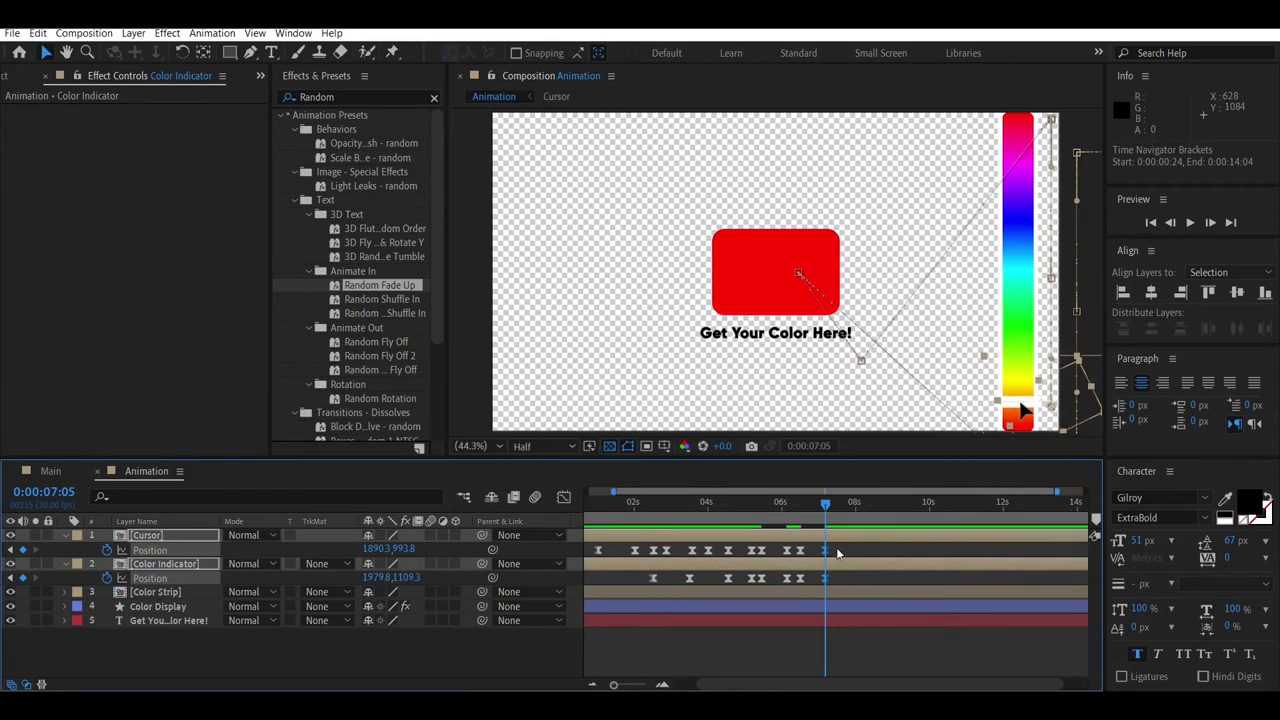
# Step: Ease the downward move to about 84% influence, then preview the full comp
pyautogui.moveTo(836, 548); pyautogui.dragTo(794, 601)
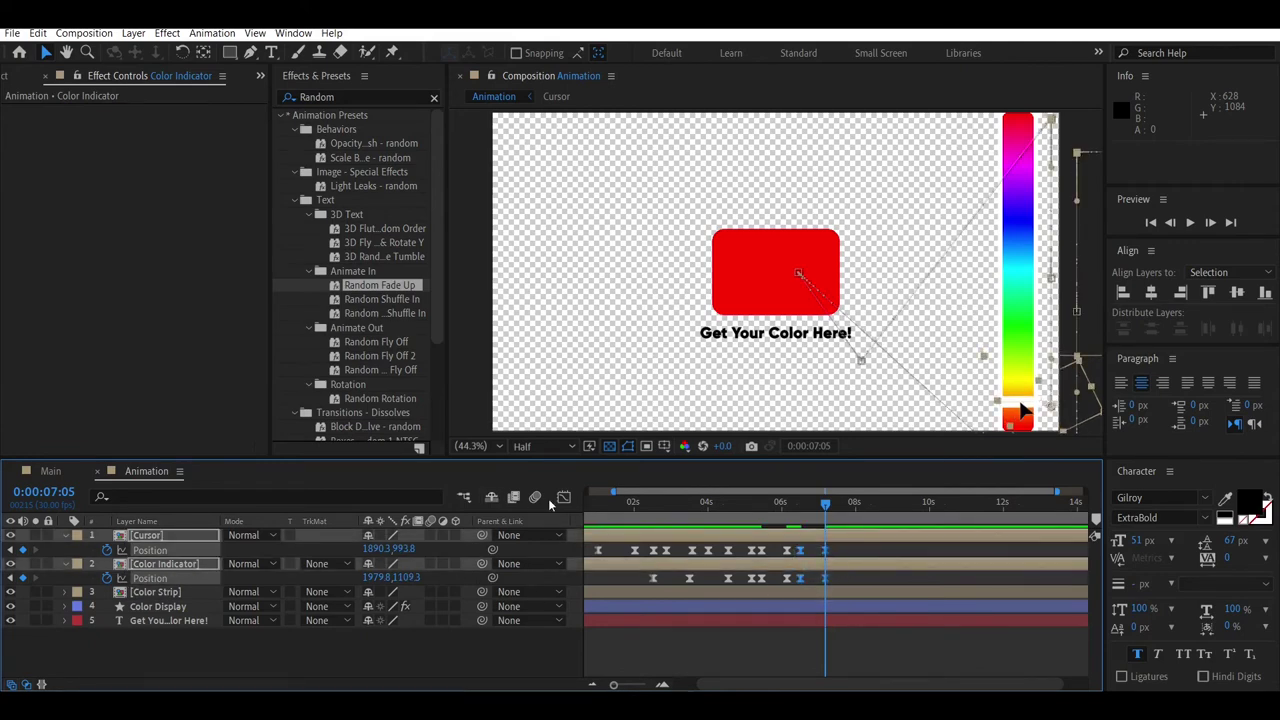
pyautogui.click(564, 497)
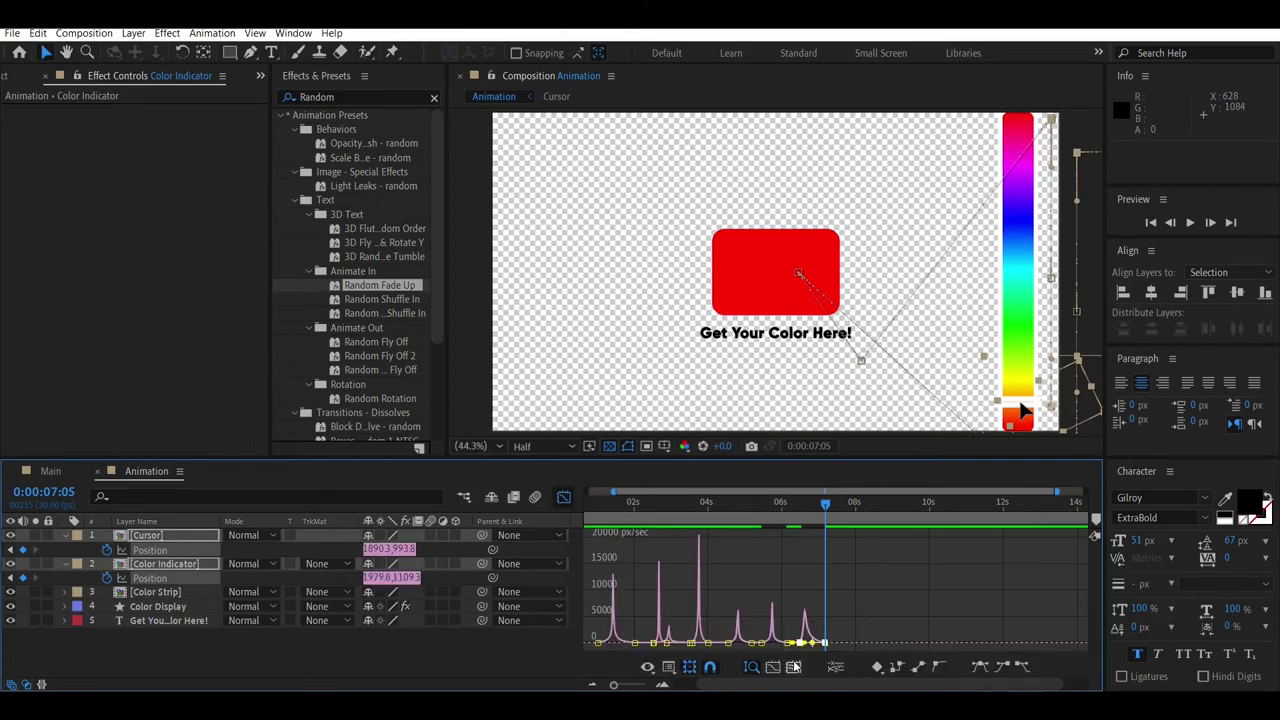
pyautogui.click(793, 666)
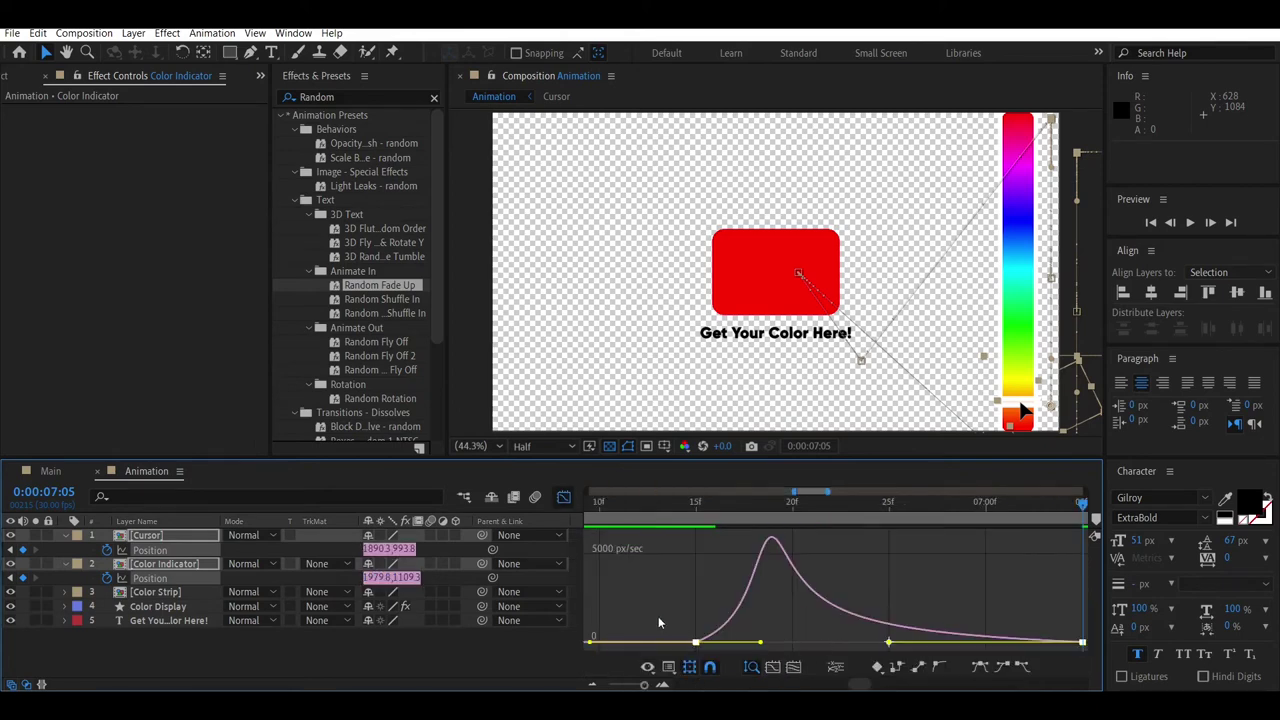
pyautogui.moveTo(658, 622); pyautogui.dragTo(724, 645)
pyautogui.moveTo(762, 640); pyautogui.dragTo(862, 649)
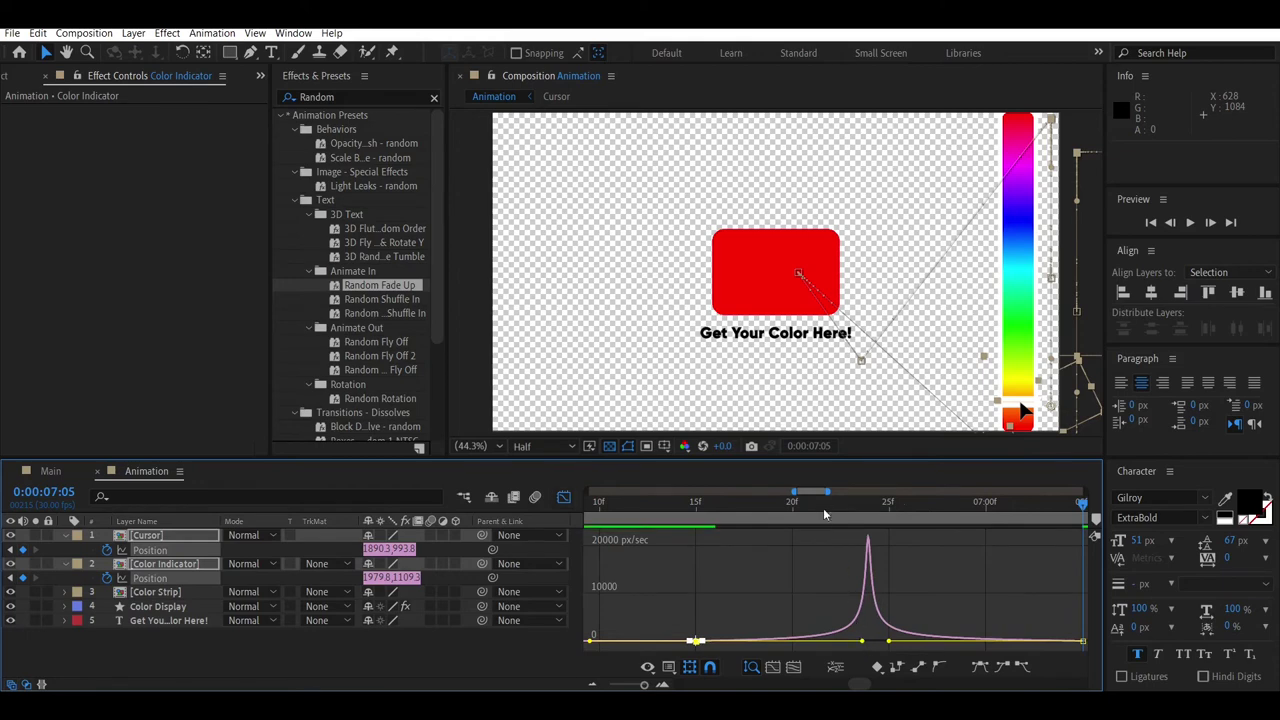
pyautogui.moveTo(827, 492); pyautogui.dragTo(1085, 492)
pyautogui.moveTo(829, 518); pyautogui.dragTo(783, 524)
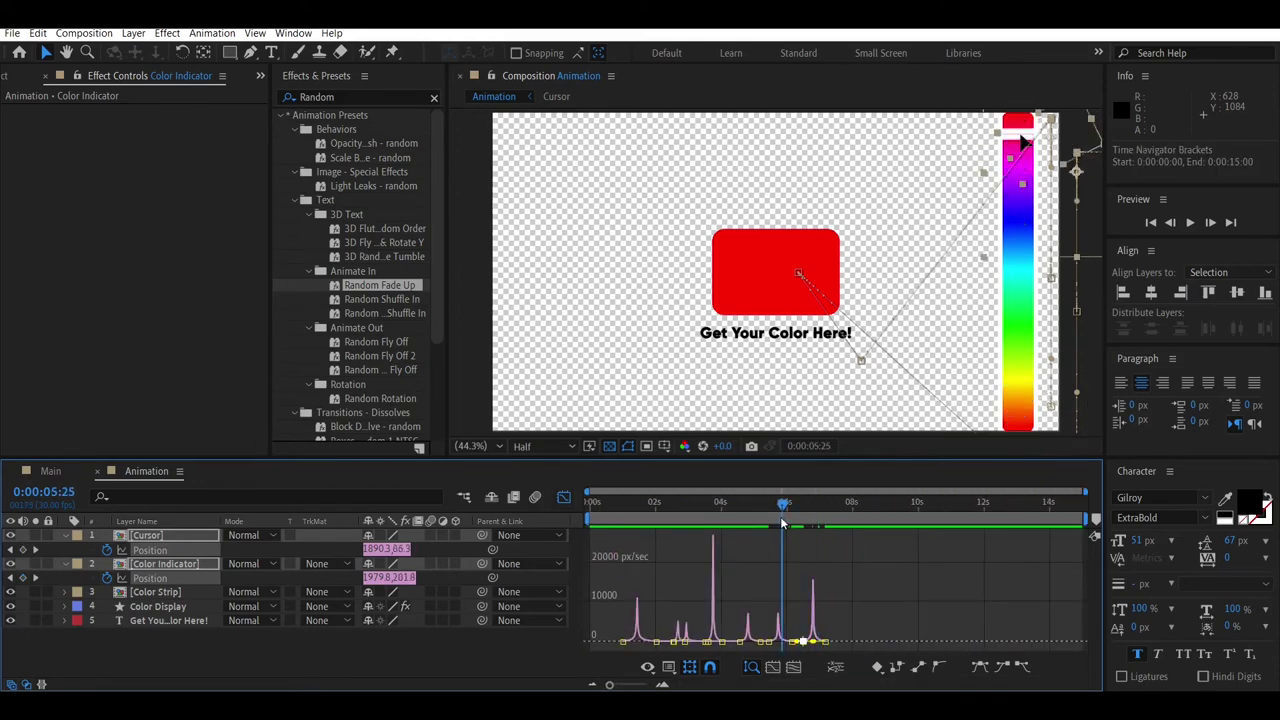
pyautogui.press('space')
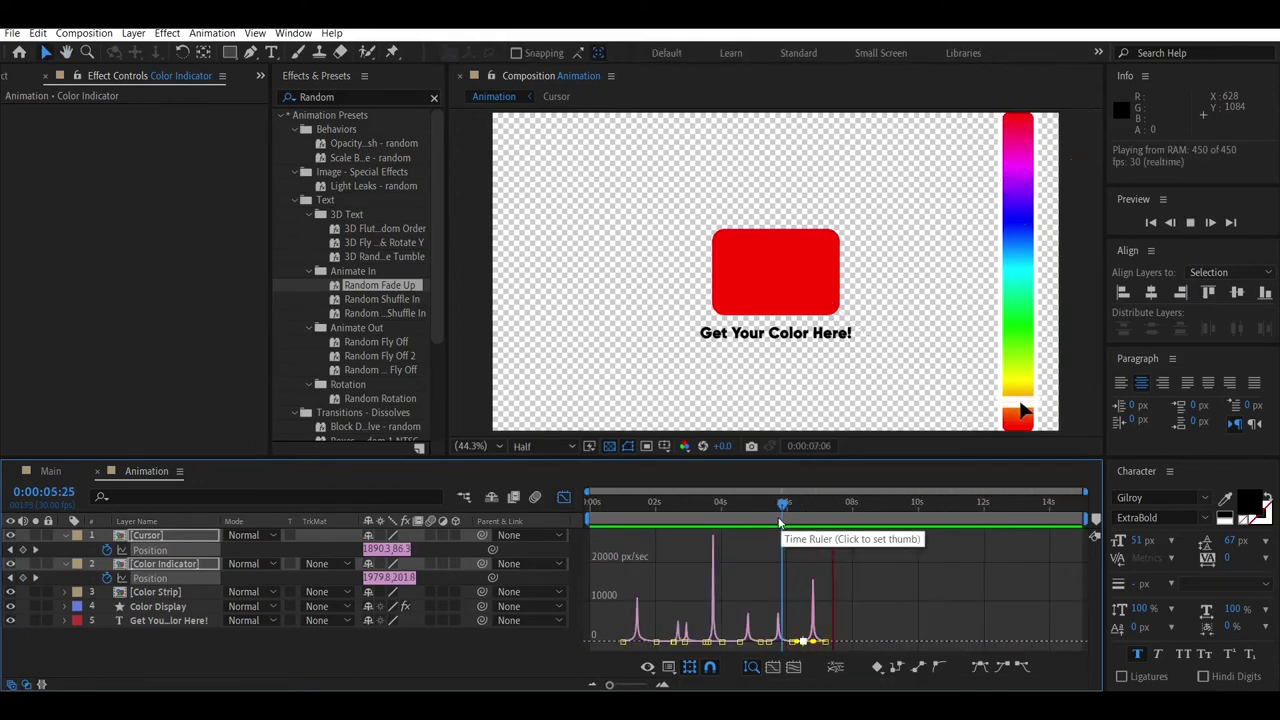
pyautogui.press('space')
pyautogui.click(564, 497)
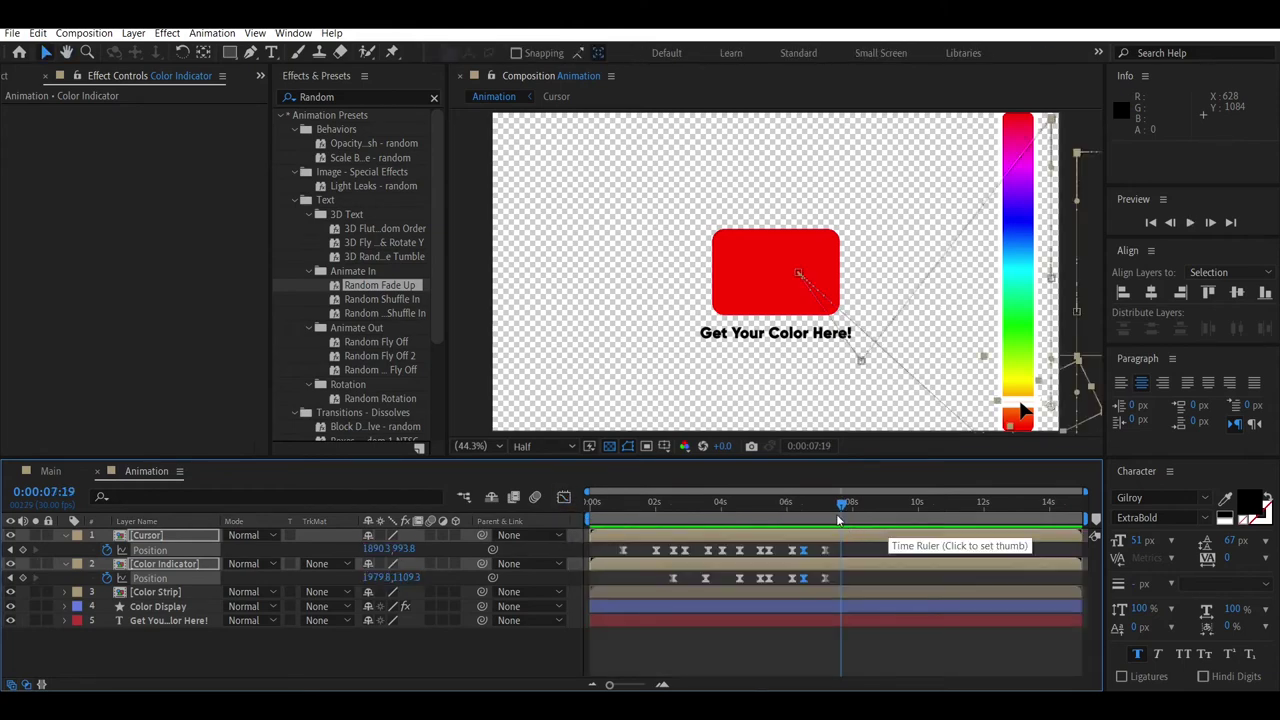
# Step: Raise the cursor and colour indicator back to the strip's red top at 8:20
pyautogui.click(841, 518)
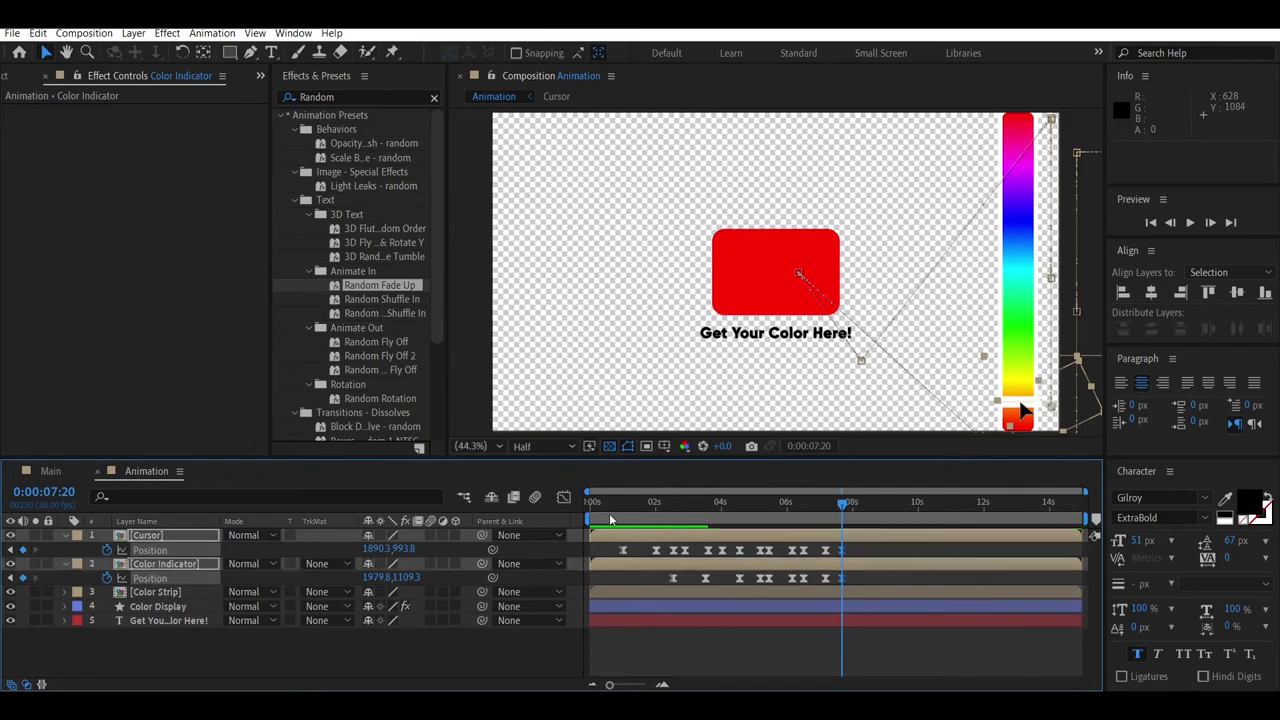
pyautogui.moveTo(845, 505); pyautogui.dragTo(876, 507)
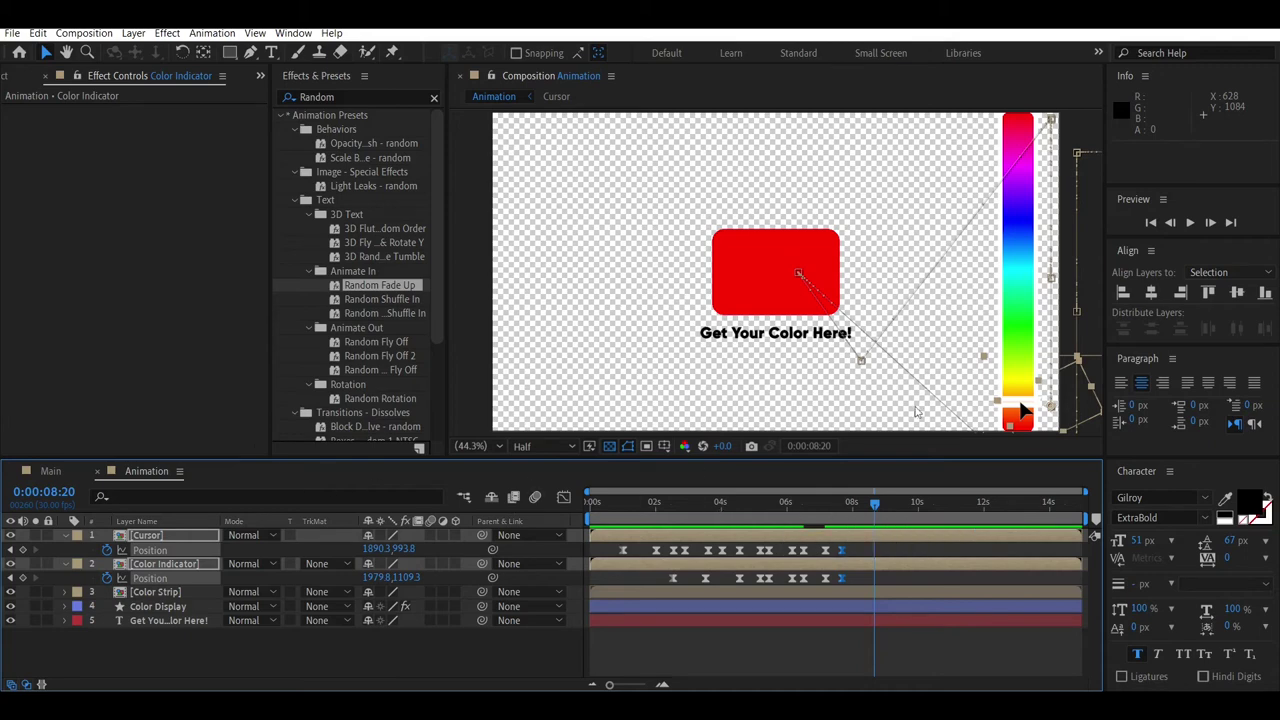
pyautogui.moveTo(405, 549)
pyautogui.mouseDown()
pyautogui.moveTo(422, 545)
pyautogui.moveTo(157, 519)
pyautogui.moveTo(400, 549)
pyautogui.mouseUp()
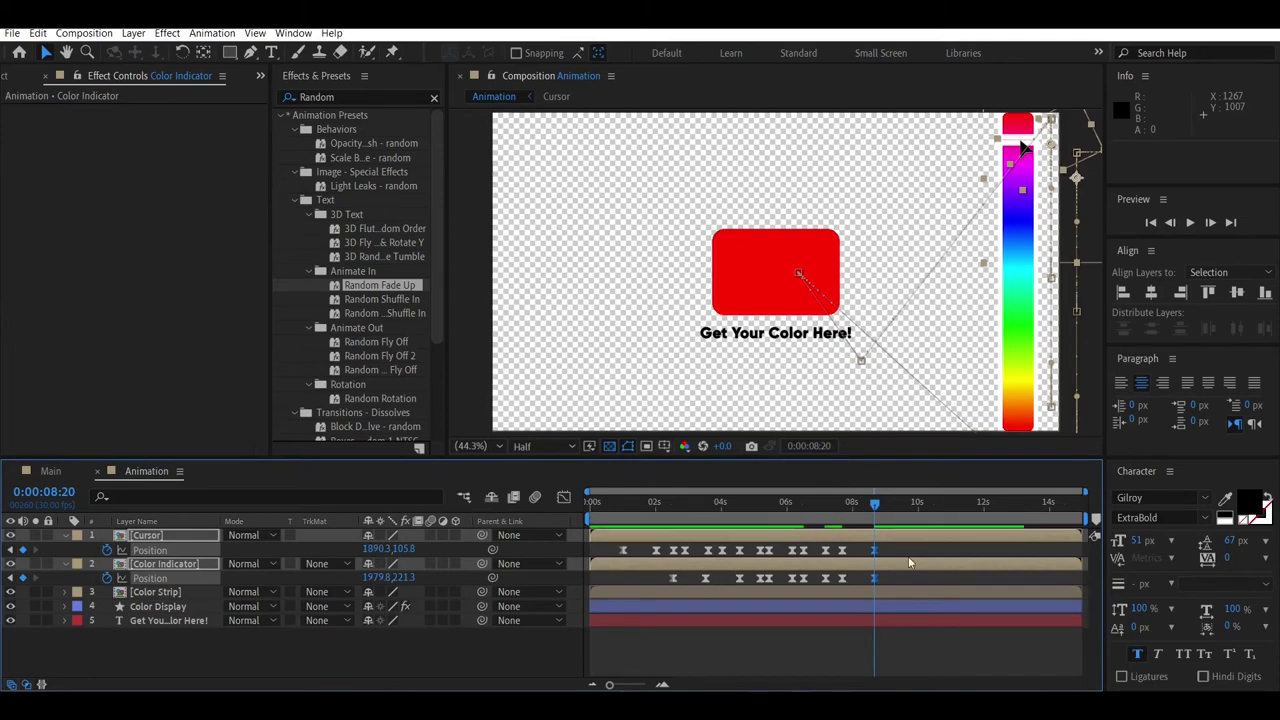
# Step: Ease the 8:20 climb to about 88% influence and scrub through it to check
pyautogui.moveTo(890, 554); pyautogui.dragTo(840, 586)
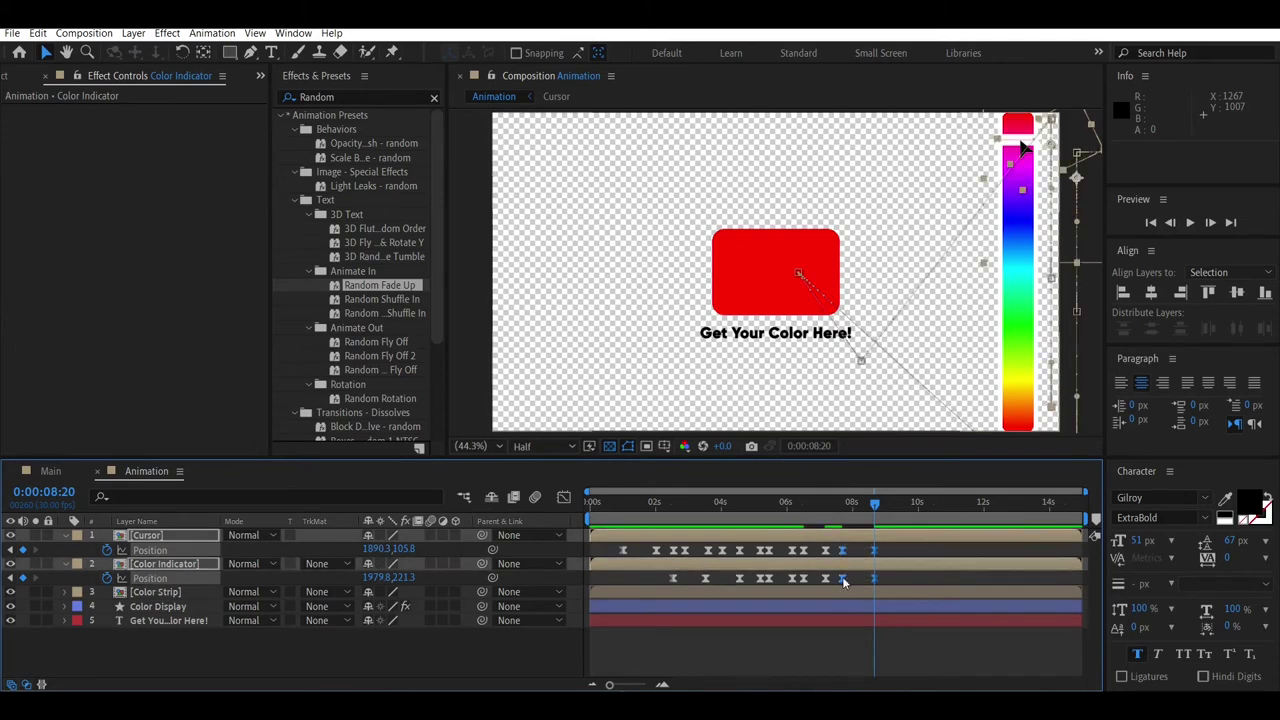
pyautogui.click(563, 497)
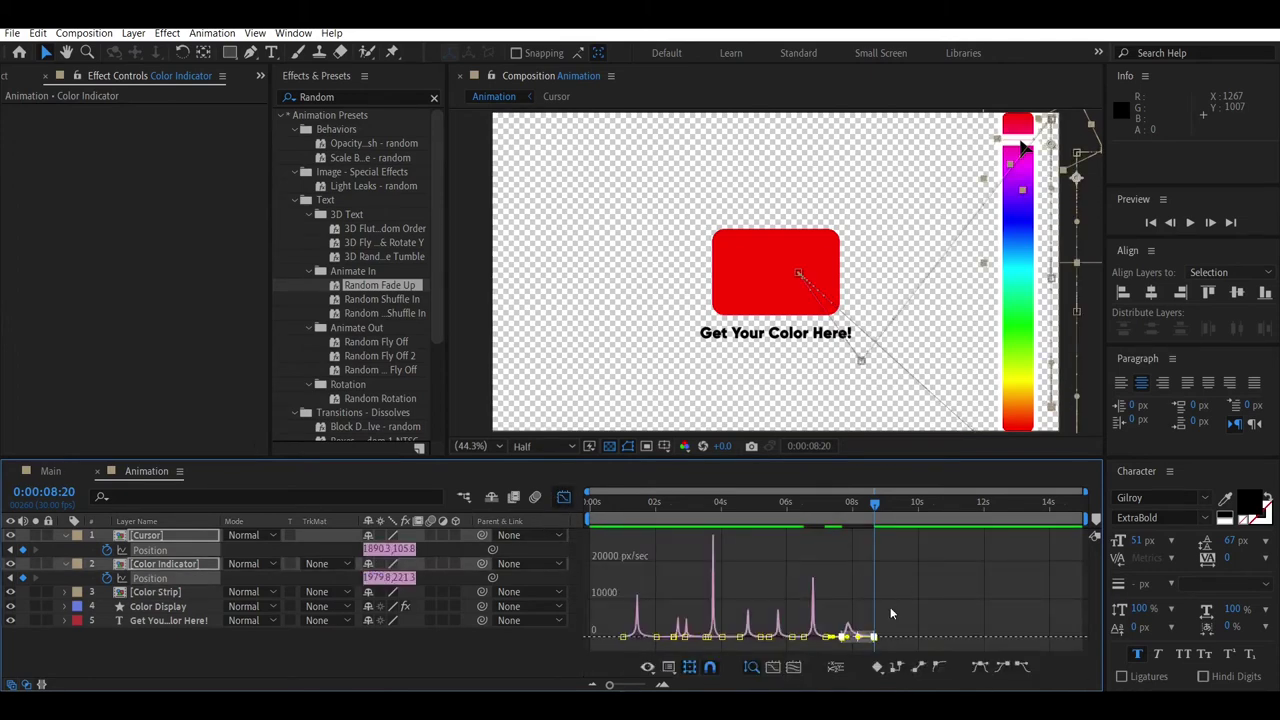
pyautogui.click(768, 668)
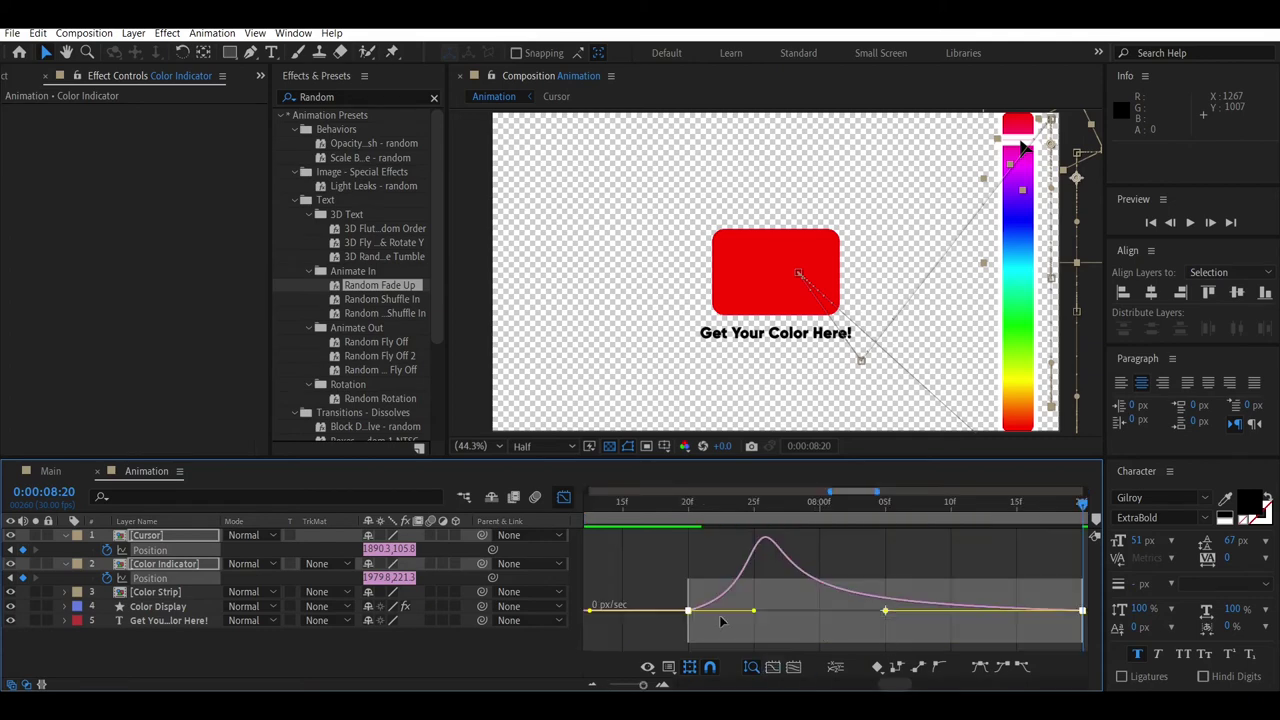
pyautogui.moveTo(670, 601)
pyautogui.mouseDown()
pyautogui.moveTo(760, 634)
pyautogui.moveTo(856, 640)
pyautogui.mouseUp()
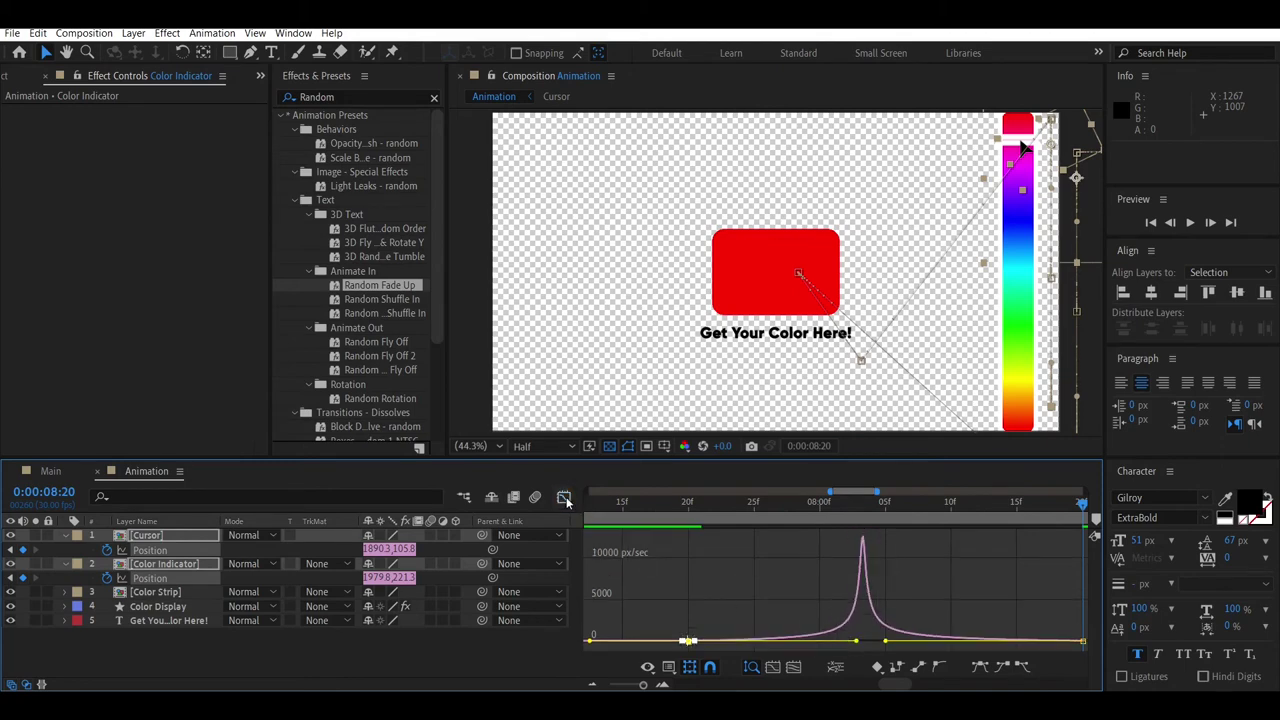
pyautogui.click(564, 496)
pyautogui.press(';')
pyautogui.moveTo(851, 505); pyautogui.dragTo(885, 527)
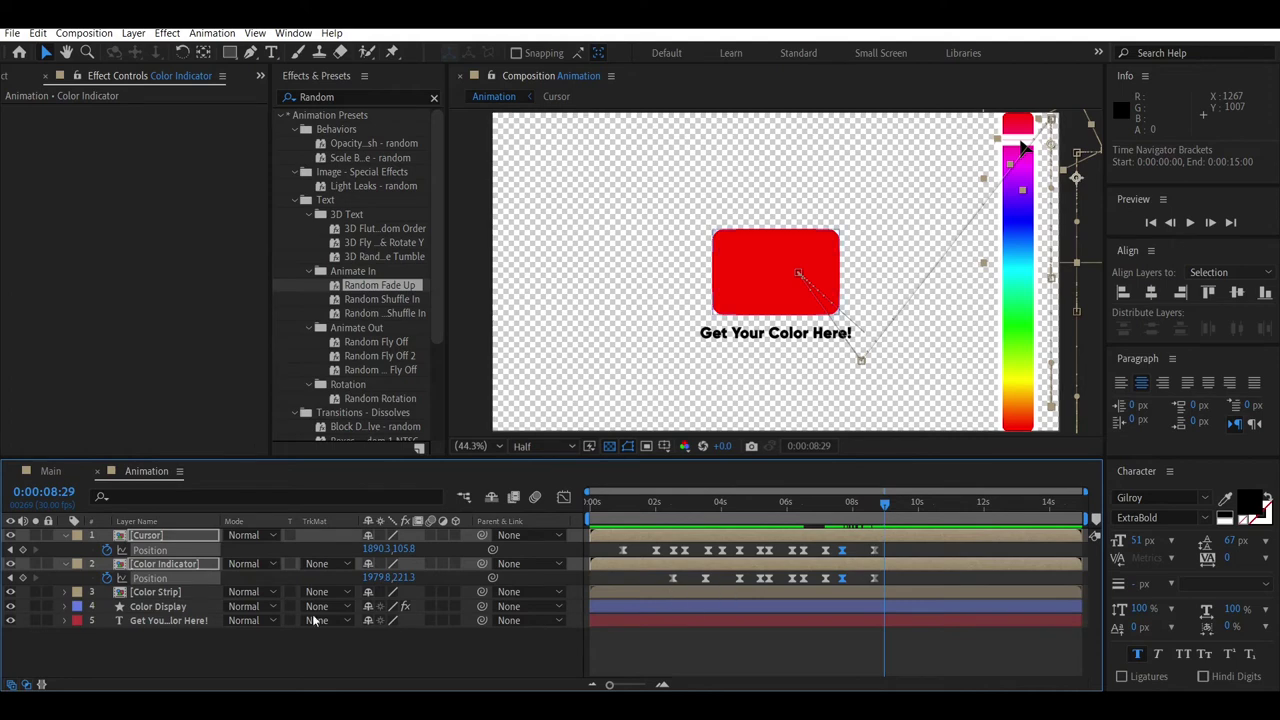
# Step: Collapse the Position properties and preview the whole animation from the start
pyautogui.press('u')
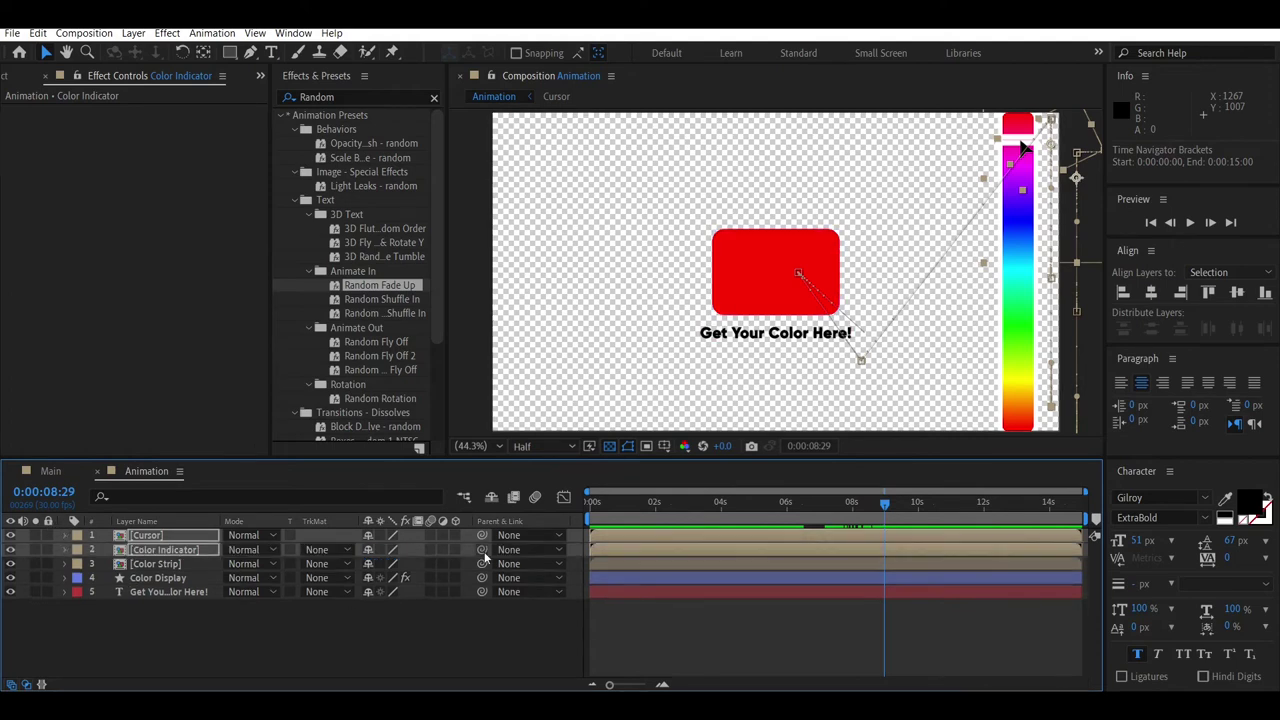
pyautogui.press('Home')
pyautogui.press('space')
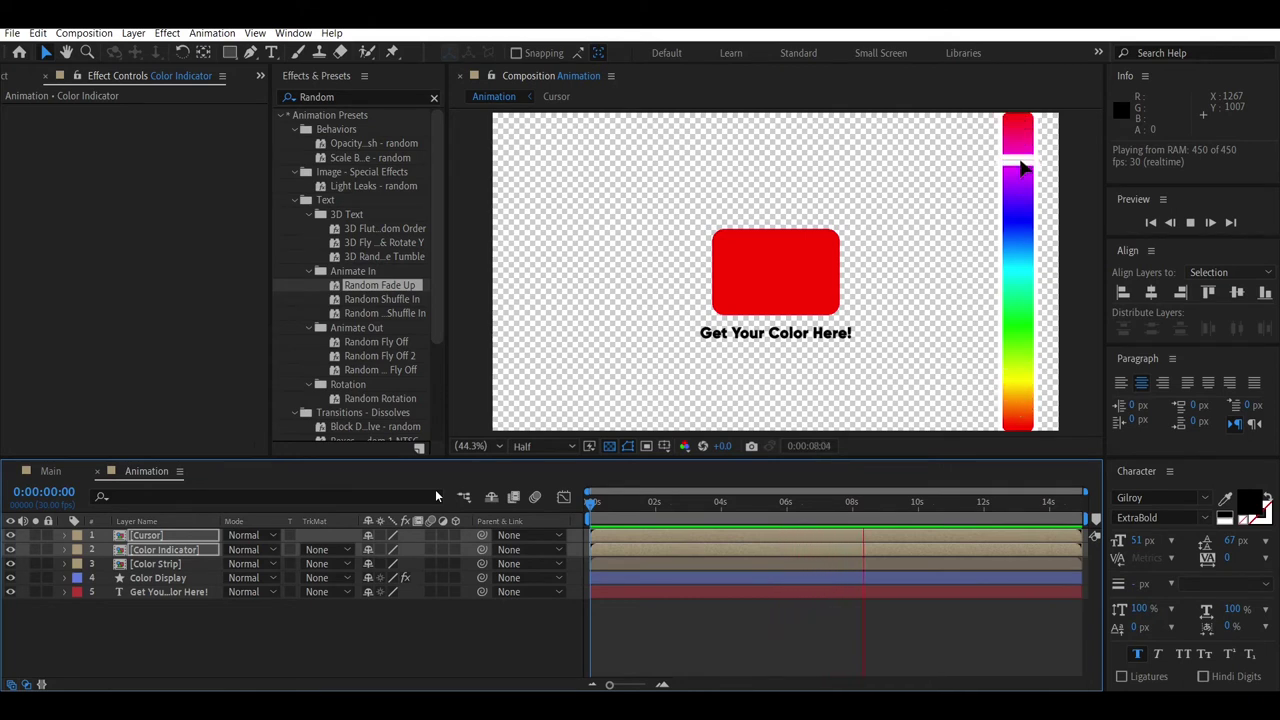
pyautogui.press('space')
# Step: At 4:00, select the Color Display layer to show its Colorama settings
pyautogui.click(721, 506)
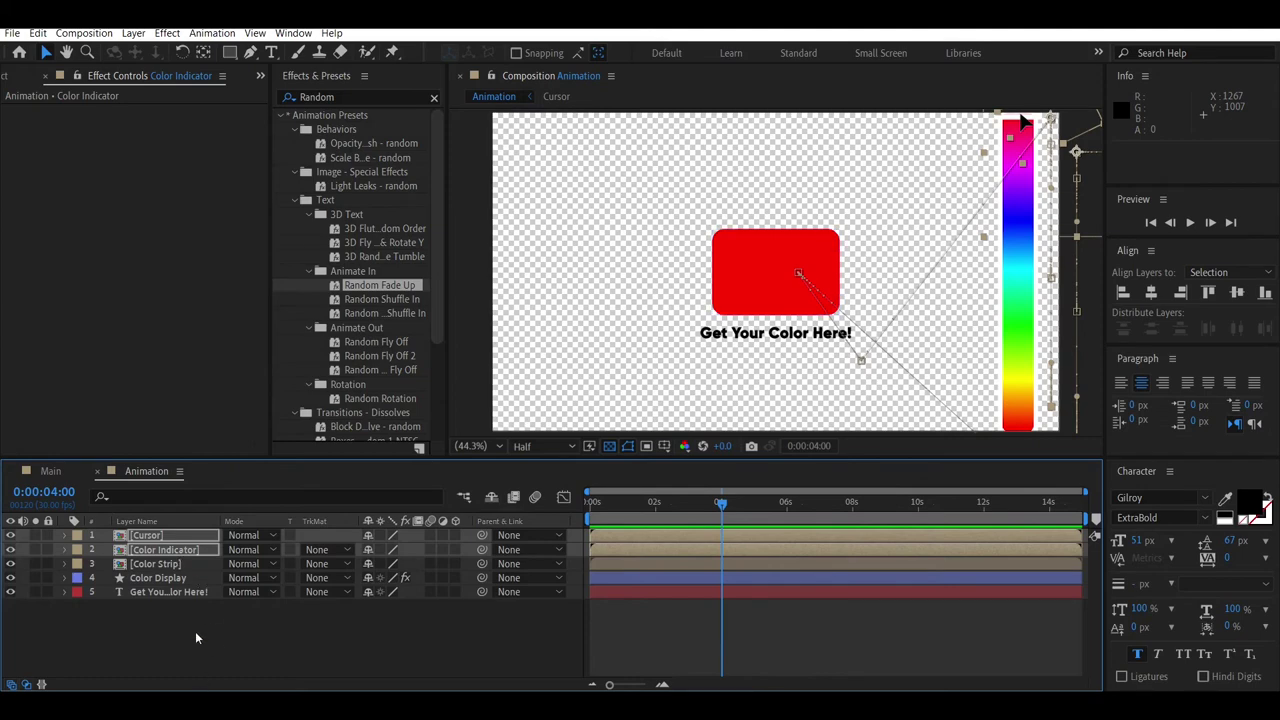
pyautogui.click(194, 606)
pyautogui.click(187, 546)
pyautogui.press('p')
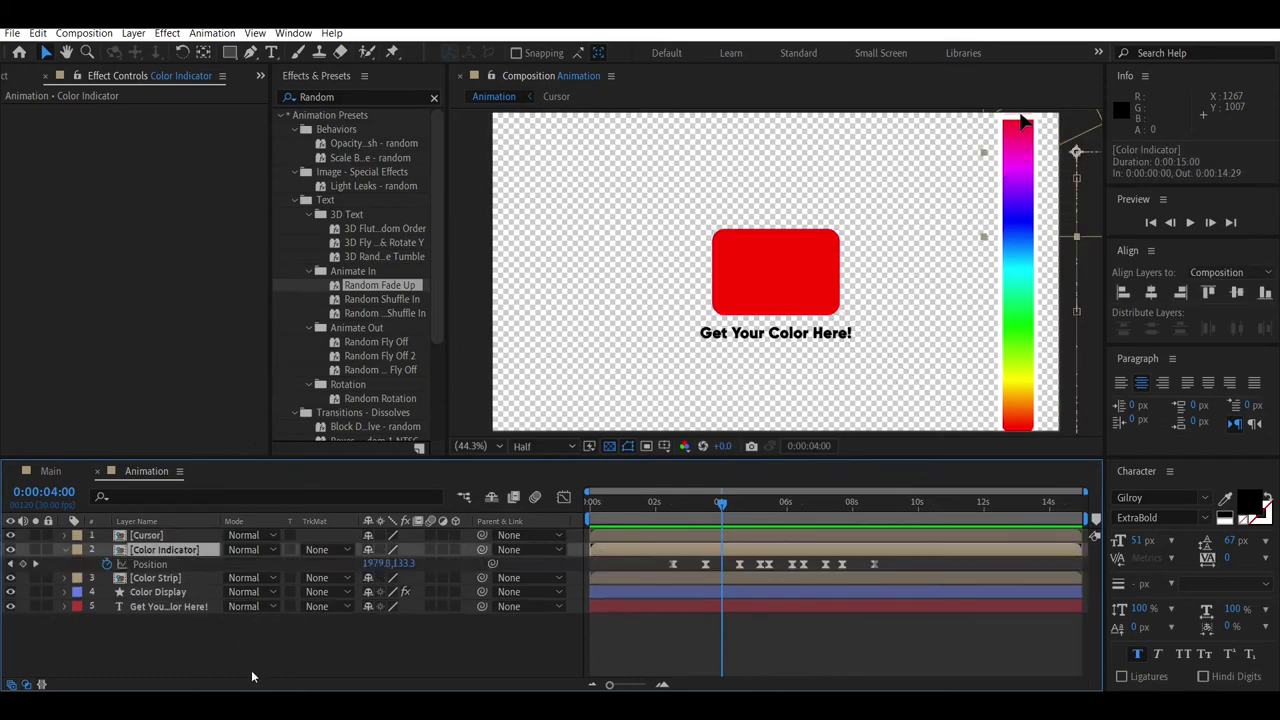
pyautogui.click(220, 634)
pyautogui.click(165, 592)
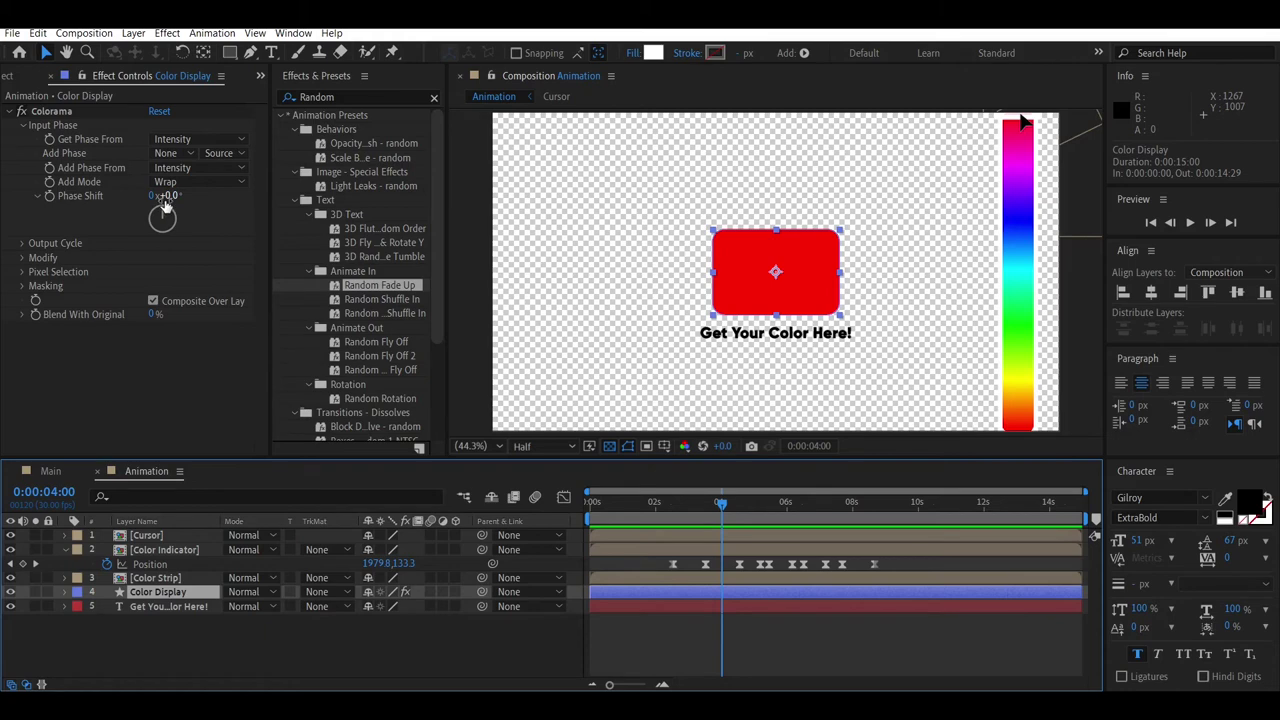
# Step: Keyframe Colorama Phase Shift from 0° at 4:16 to -180° at 5:05, turning the box cyan
pyautogui.moveTo(720, 503)
pyautogui.mouseDown()
pyautogui.moveTo(676, 505)
pyautogui.moveTo(739, 513)
pyautogui.mouseUp()
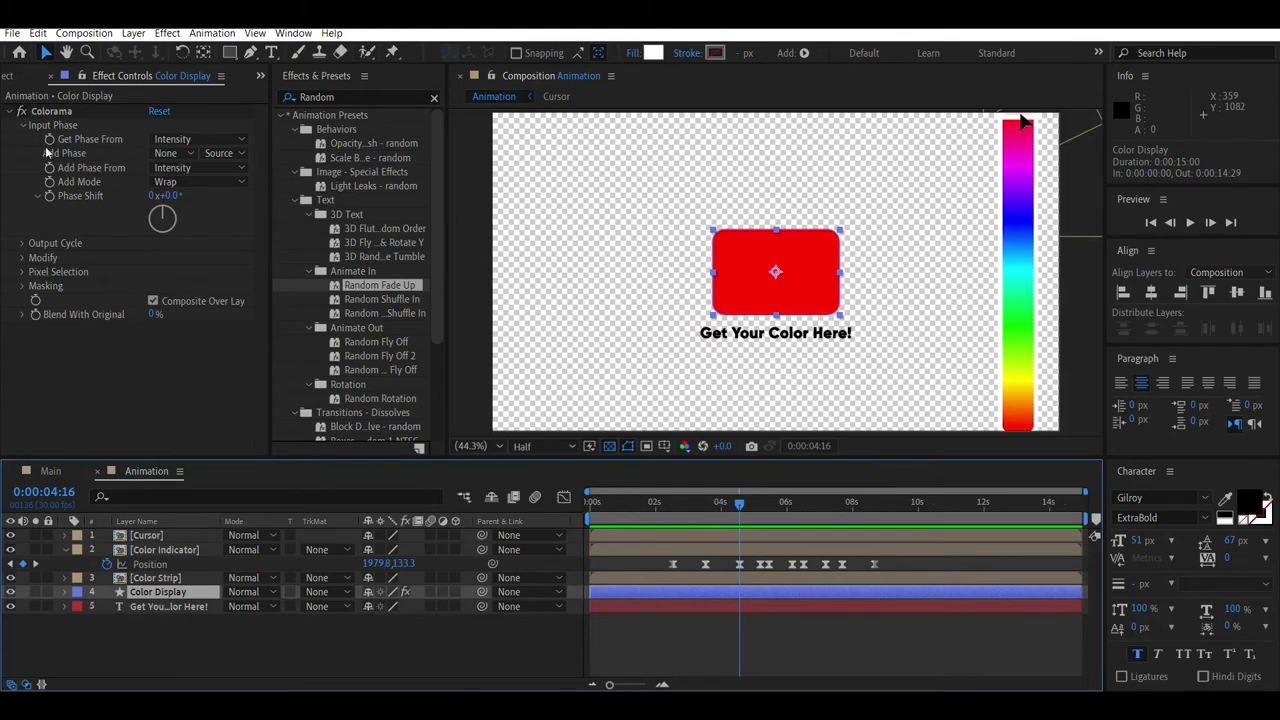
pyautogui.click(48, 196)
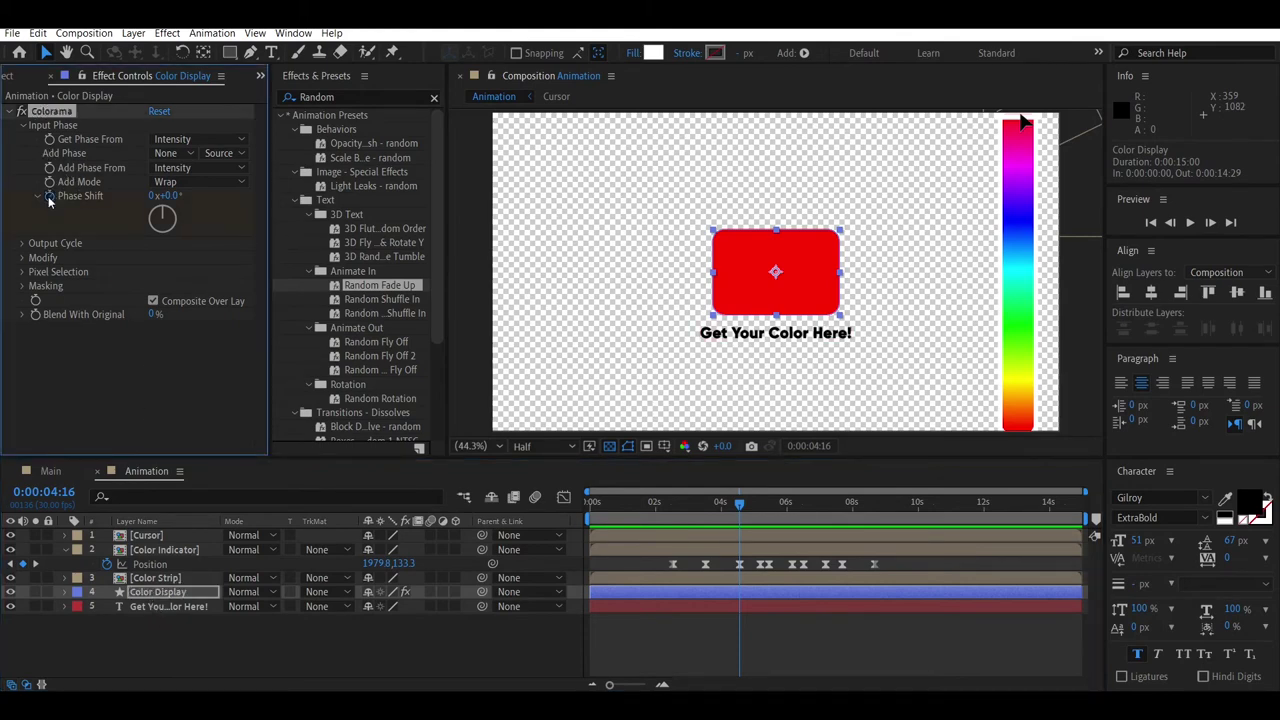
pyautogui.moveTo(740, 514); pyautogui.dragTo(760, 518)
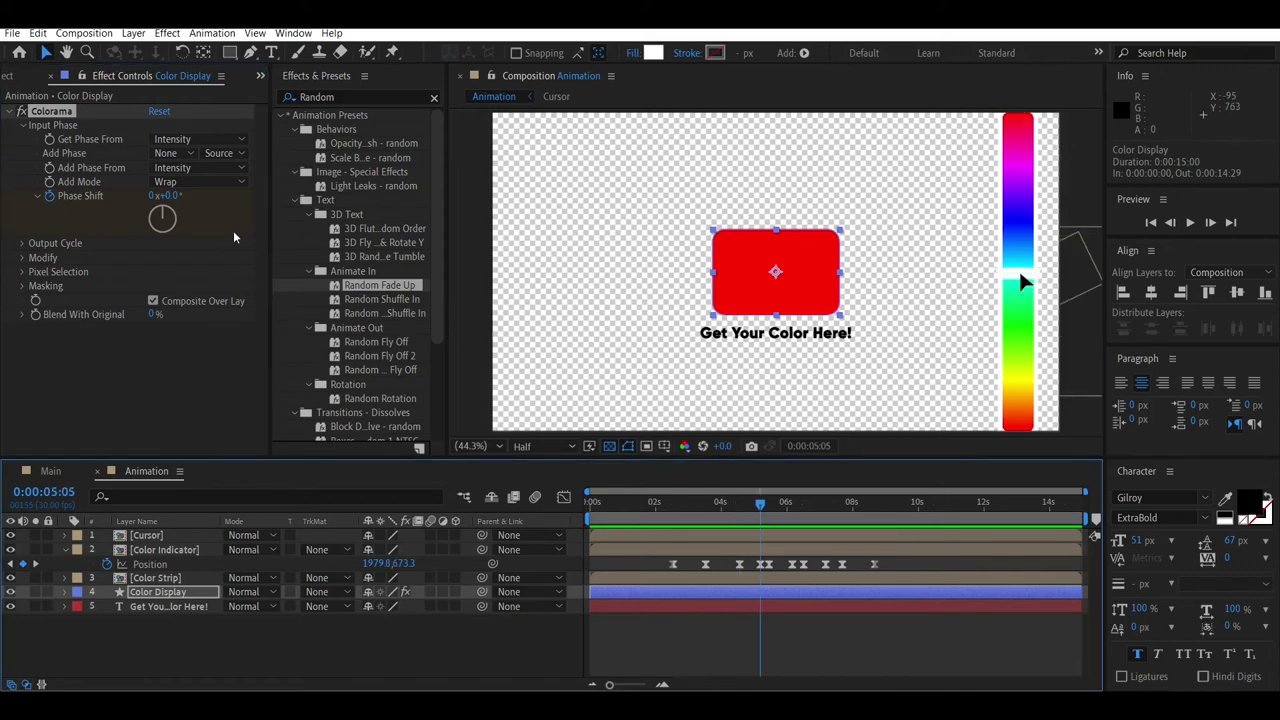
pyautogui.click(178, 196)
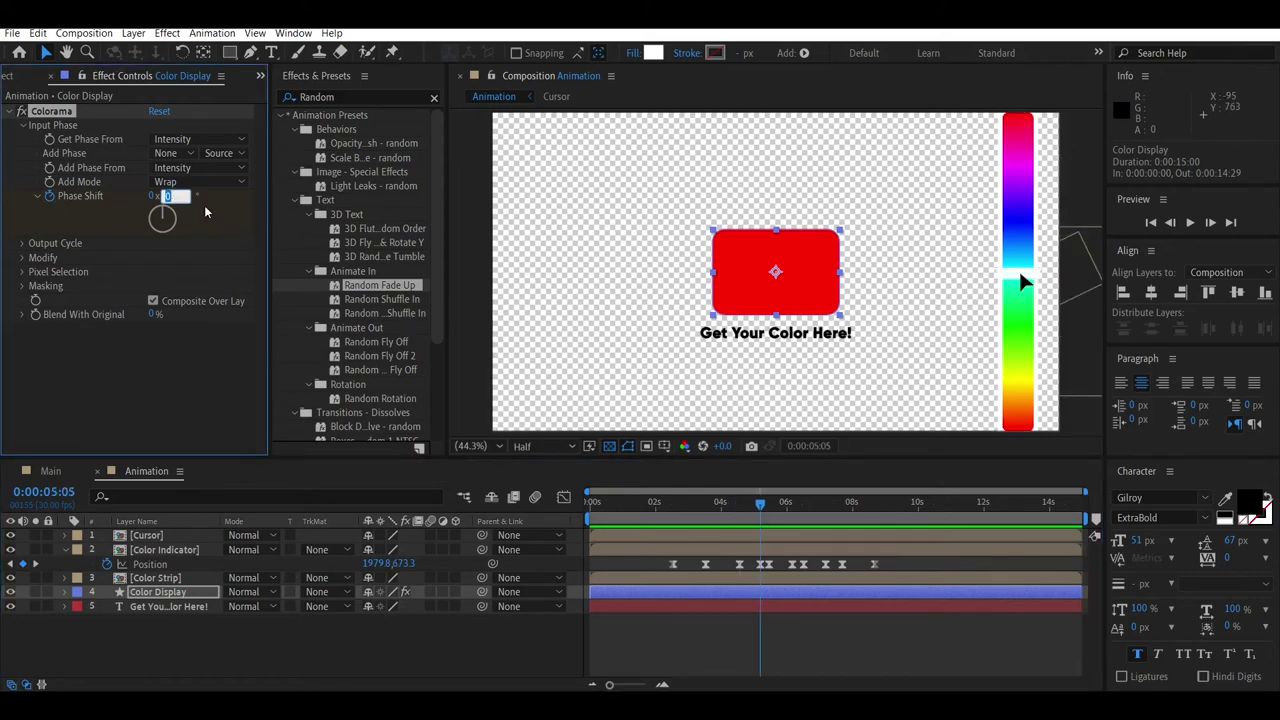
pyautogui.write('-180')
pyautogui.press('Return')
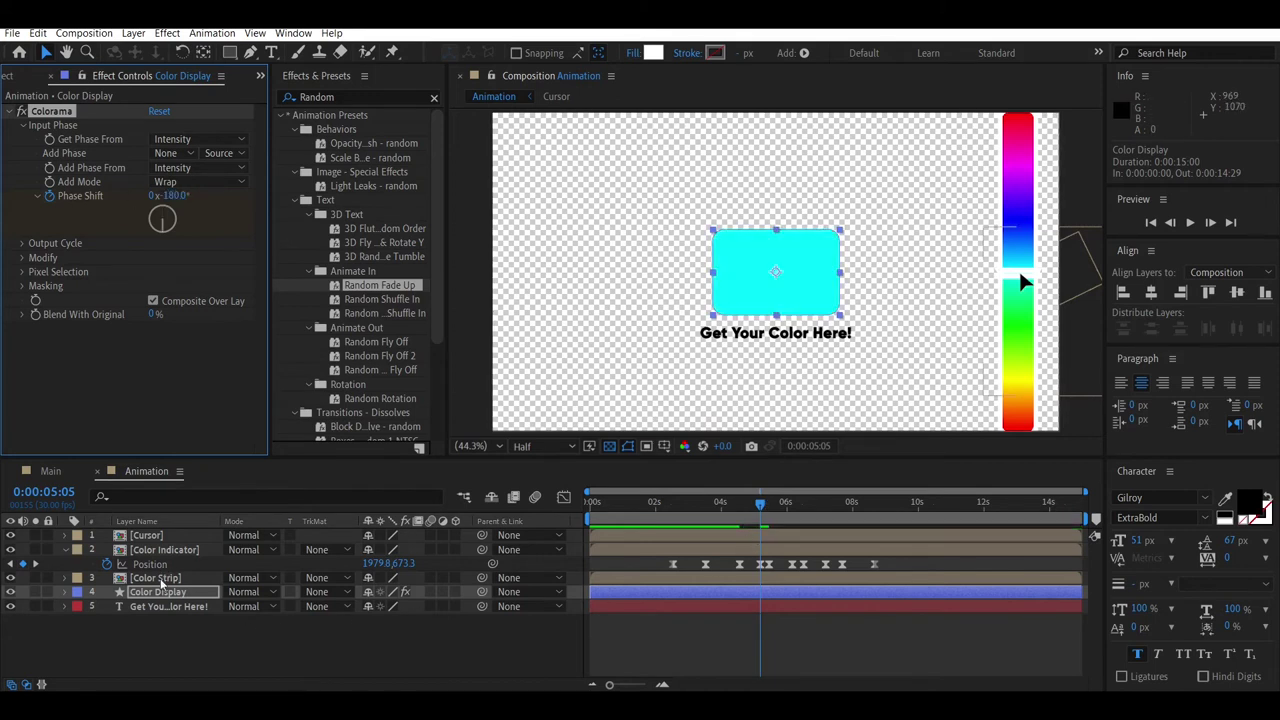
pyautogui.press('u')
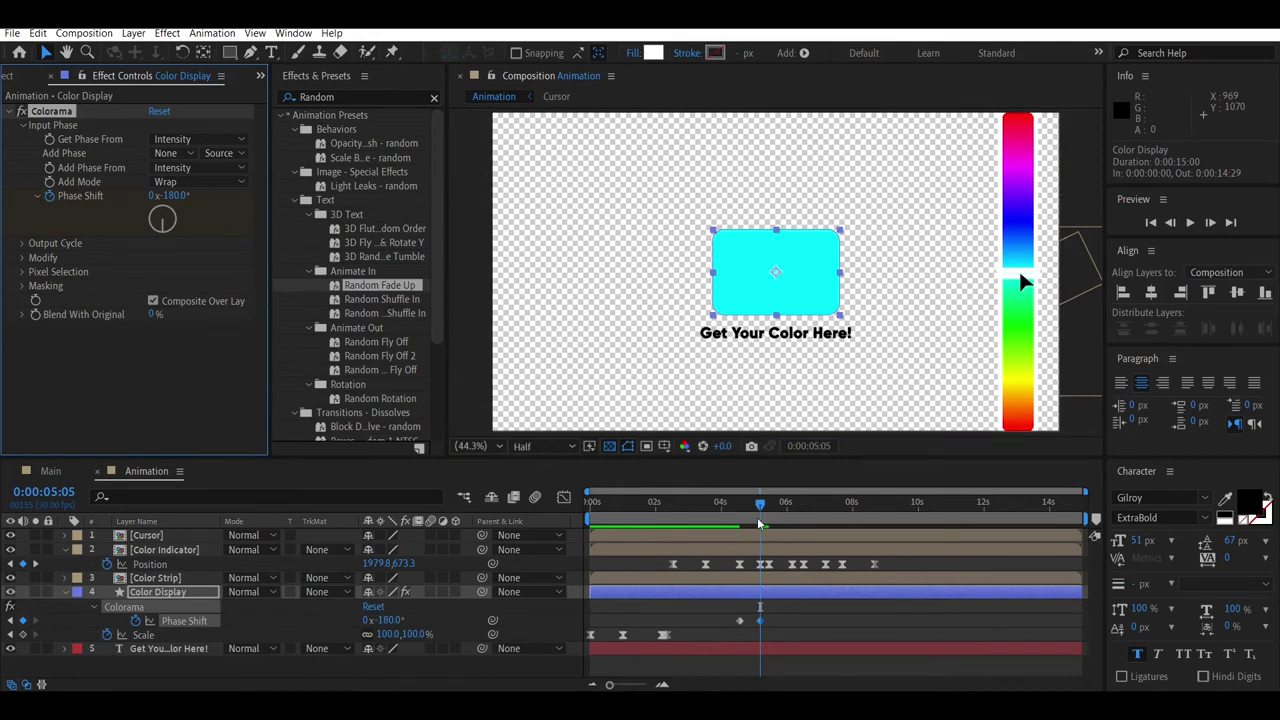
# Step: Easy Ease both Phase Shift keyframes, then steepen their influence in the speed graph
pyautogui.moveTo(768, 604); pyautogui.dragTo(730, 630)
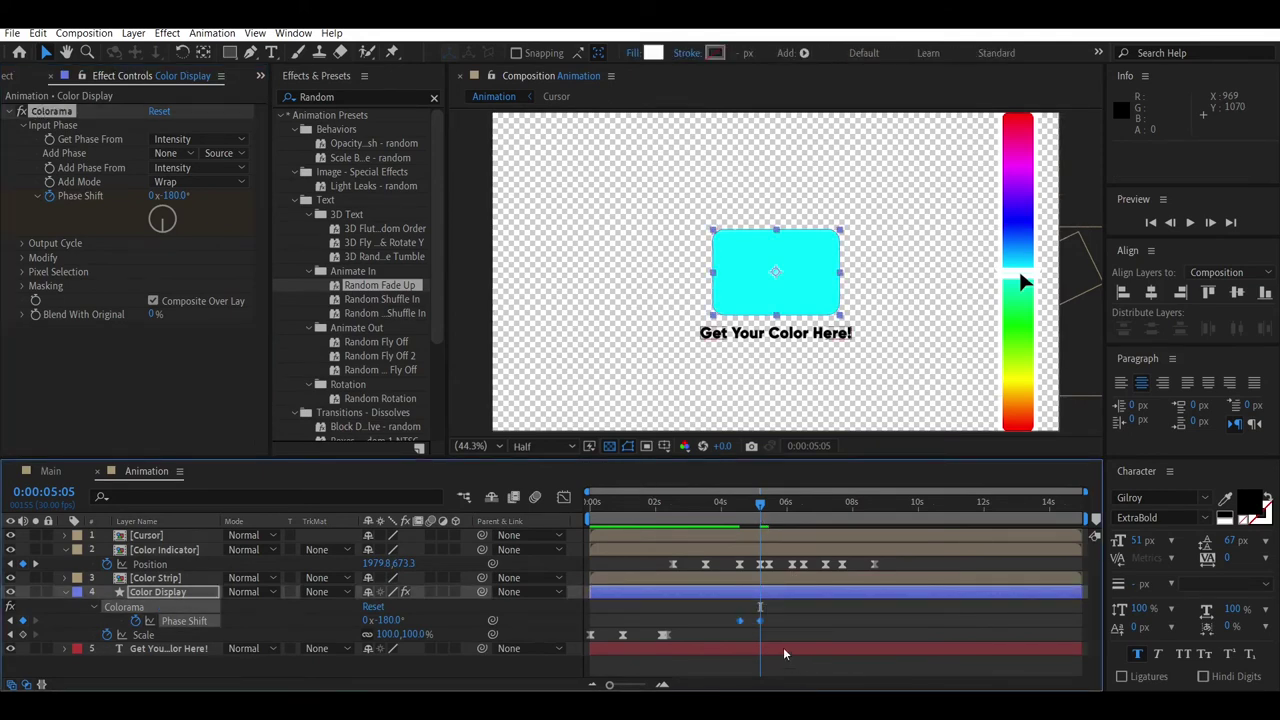
pyautogui.rightClick(762, 621)
pyautogui.moveTo(788, 614)
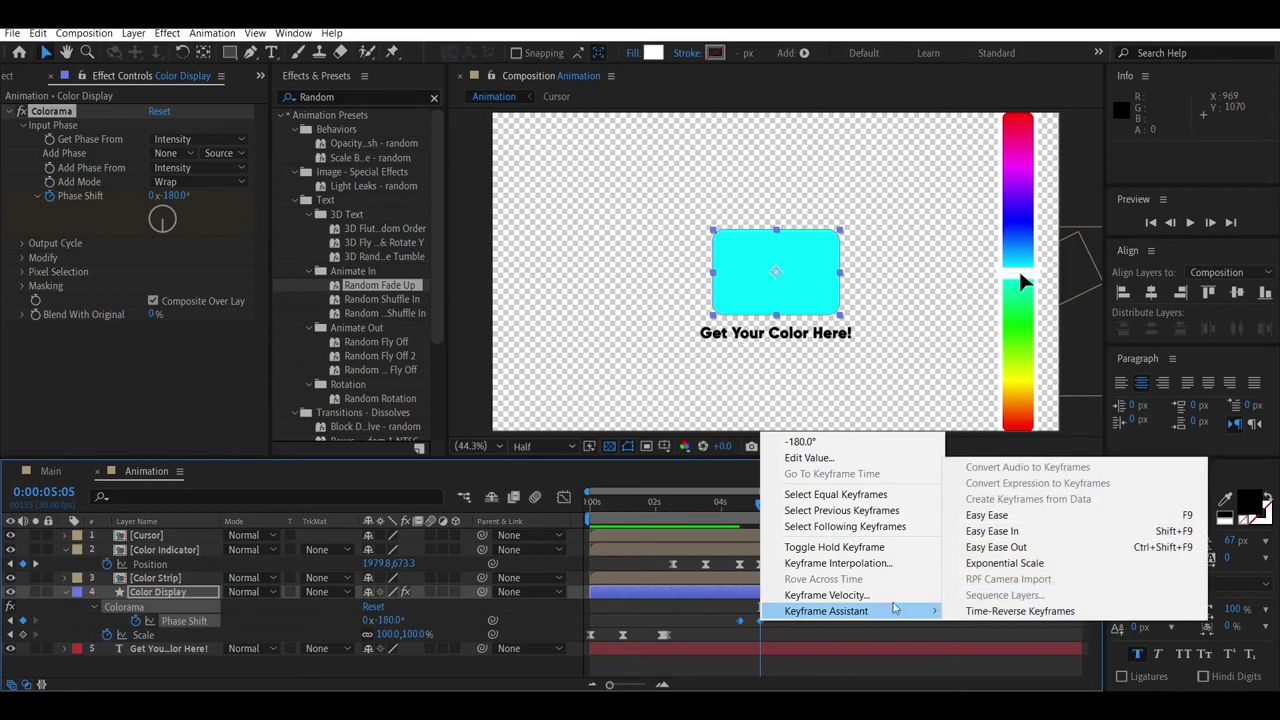
pyautogui.click(966, 516)
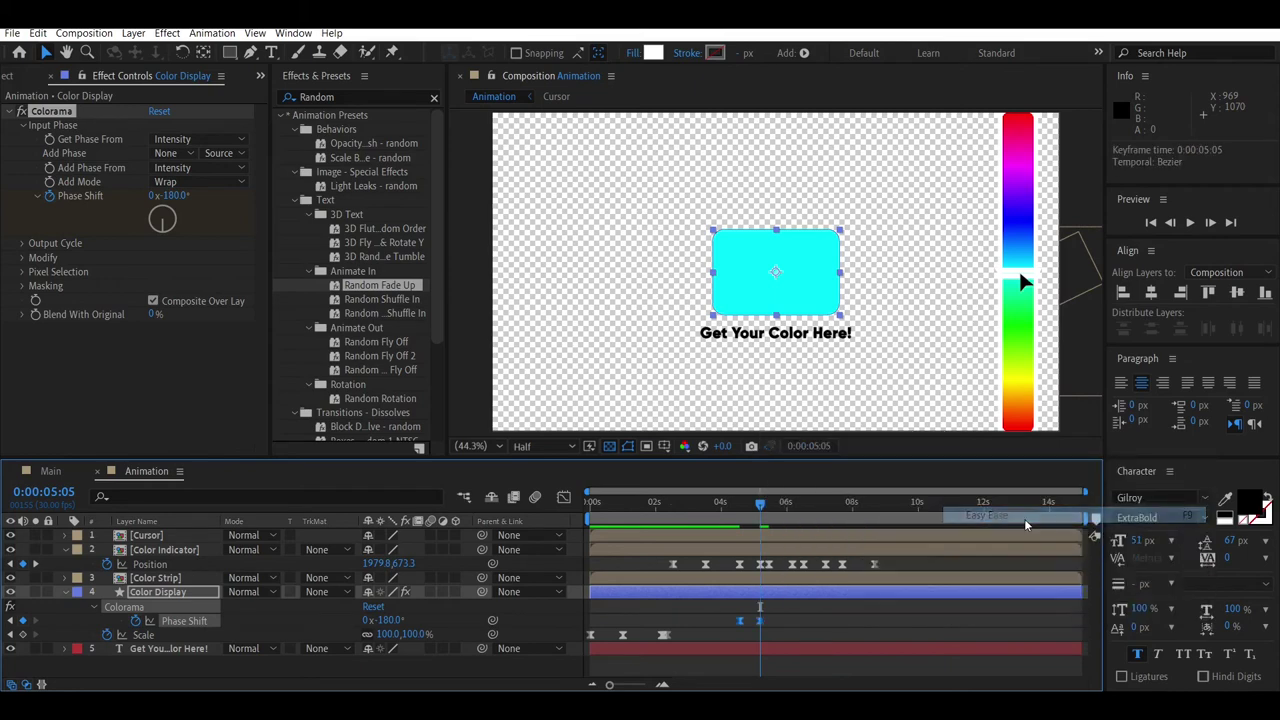
pyautogui.click(564, 497)
pyautogui.click(795, 668)
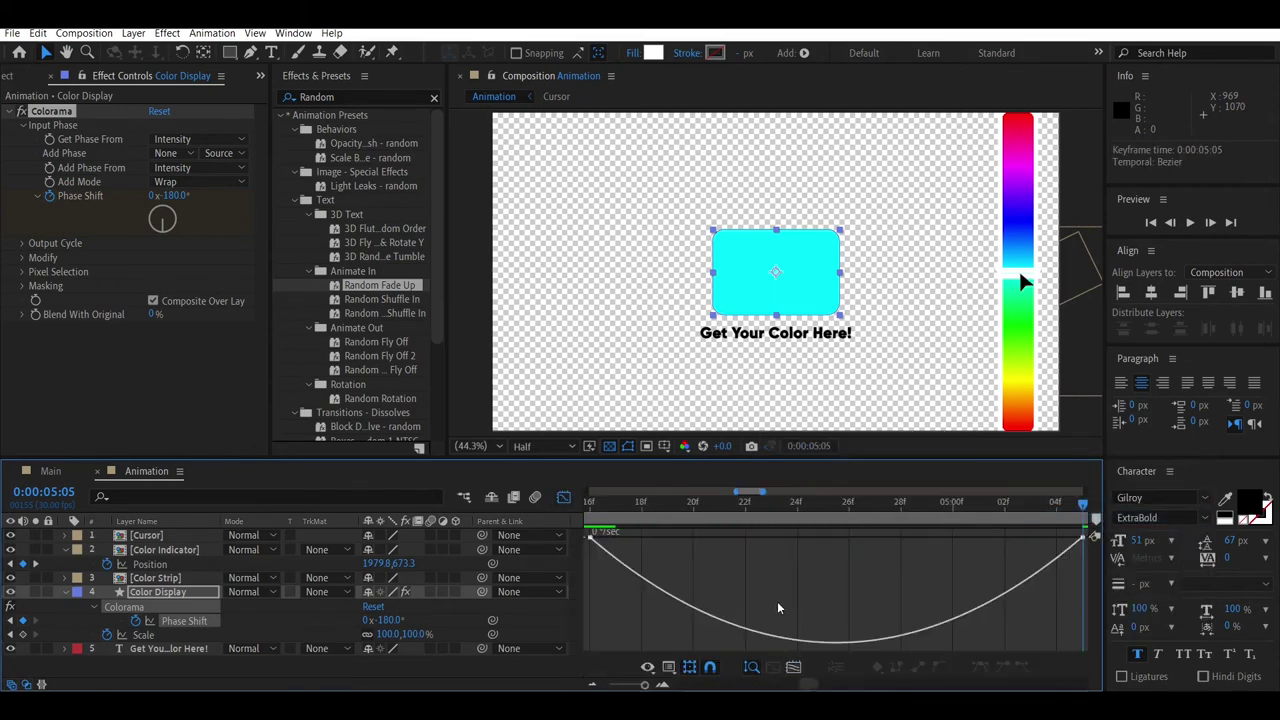
pyautogui.click(592, 538)
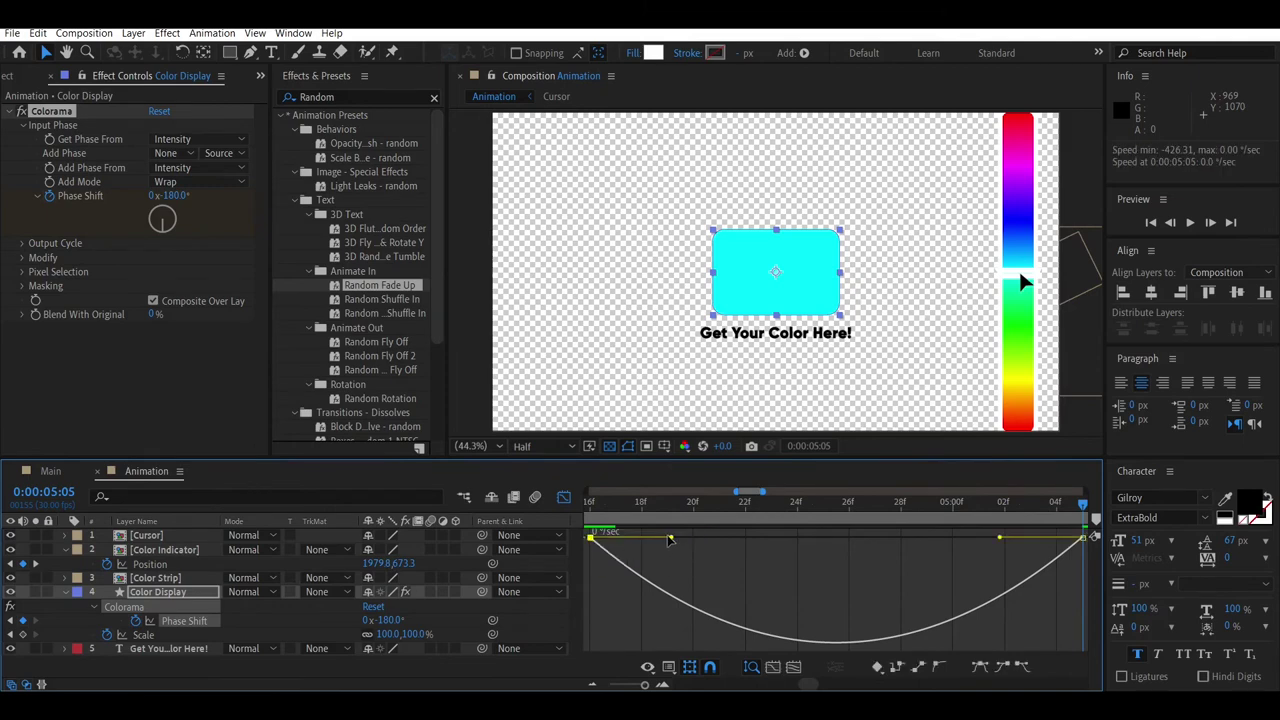
pyautogui.moveTo(672, 538); pyautogui.dragTo(881, 541)
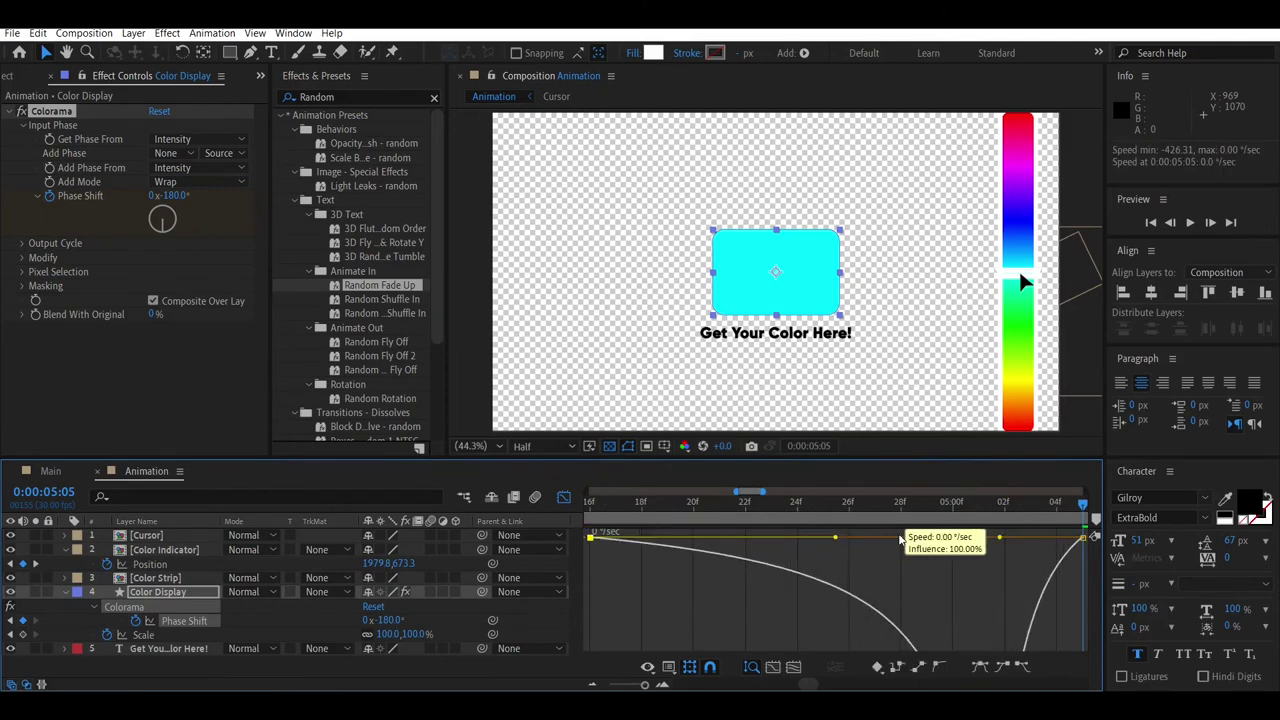
pyautogui.moveTo(881, 541); pyautogui.dragTo(799, 538)
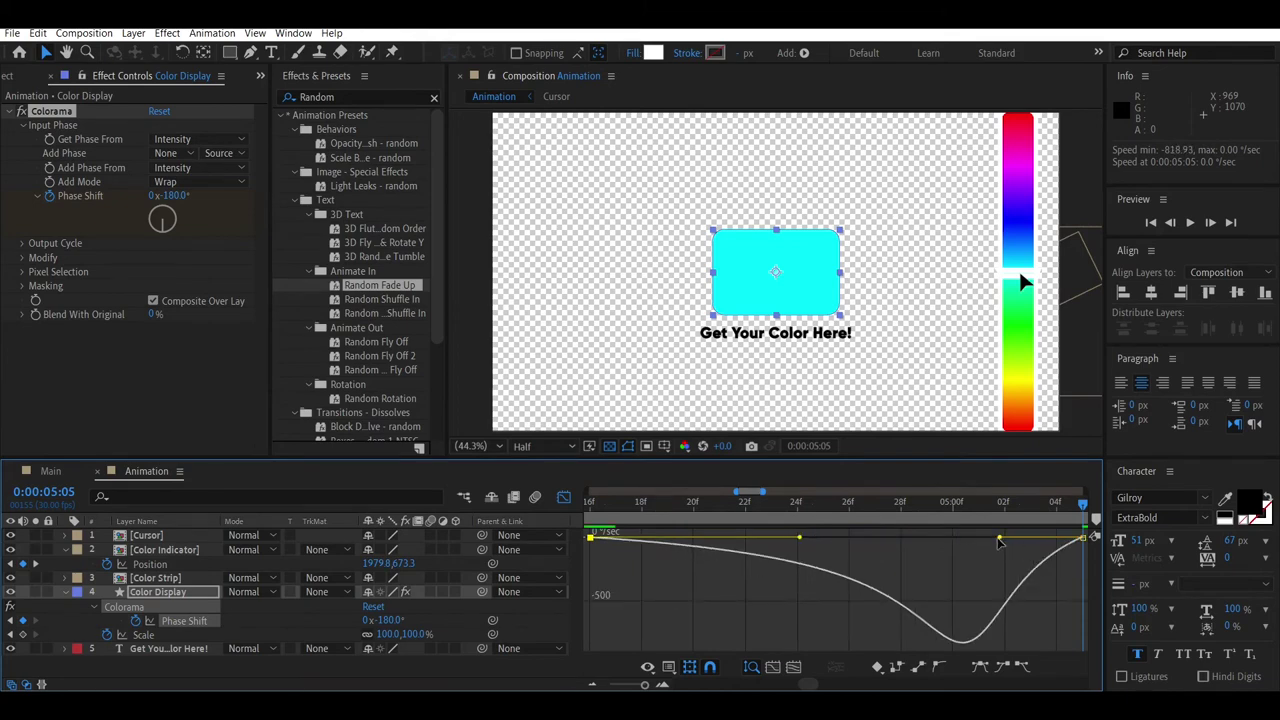
pyautogui.moveTo(998, 541); pyautogui.dragTo(836, 538)
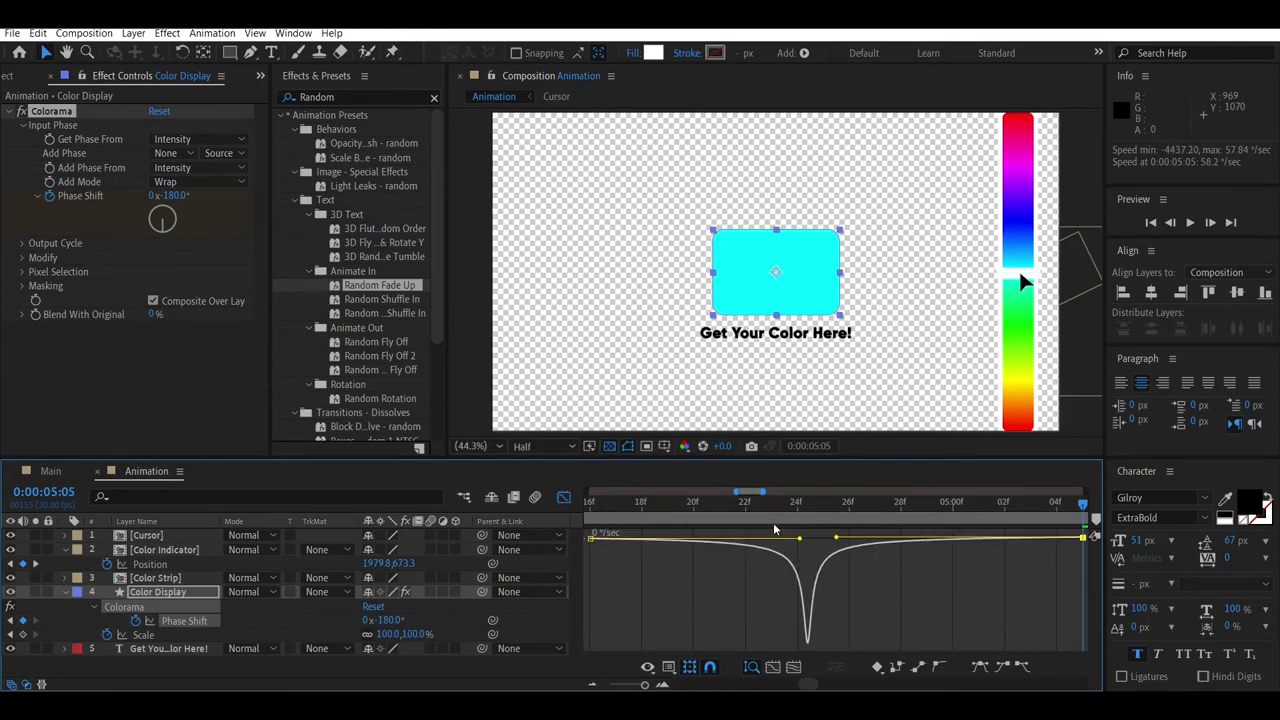
# Step: Scrub 4:22–5:03 to check the red-to-cyan sweep and return to the layer bars
pyautogui.scroll(-2, 790, 540)
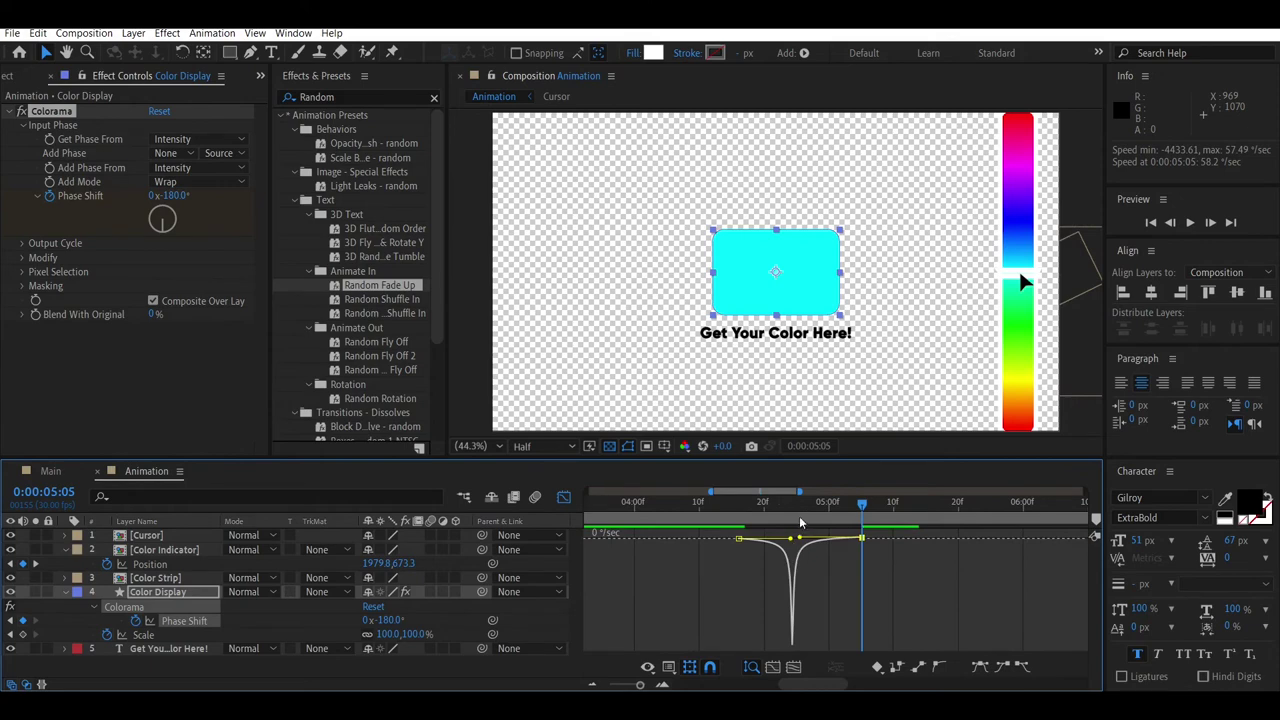
pyautogui.click(777, 522)
pyautogui.moveTo(777, 522)
pyautogui.mouseDown()
pyautogui.moveTo(765, 522)
pyautogui.moveTo(796, 530)
pyautogui.mouseUp()
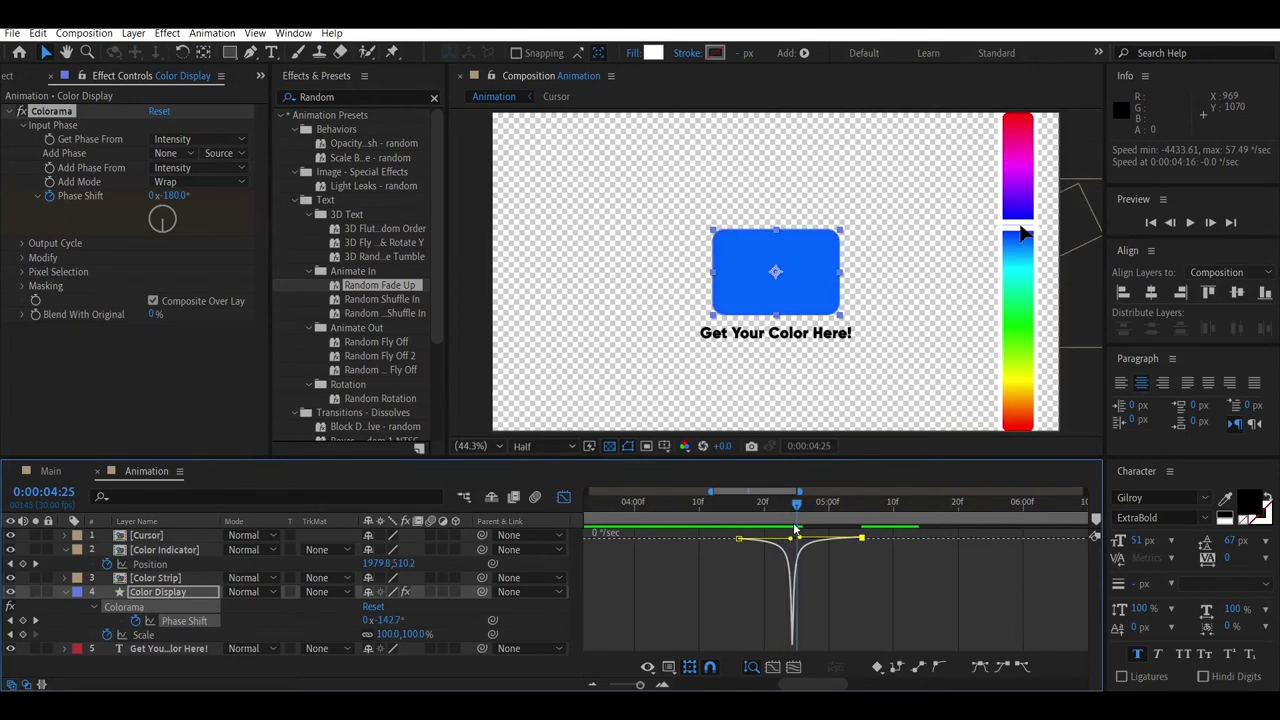
pyautogui.moveTo(799, 530); pyautogui.dragTo(849, 537)
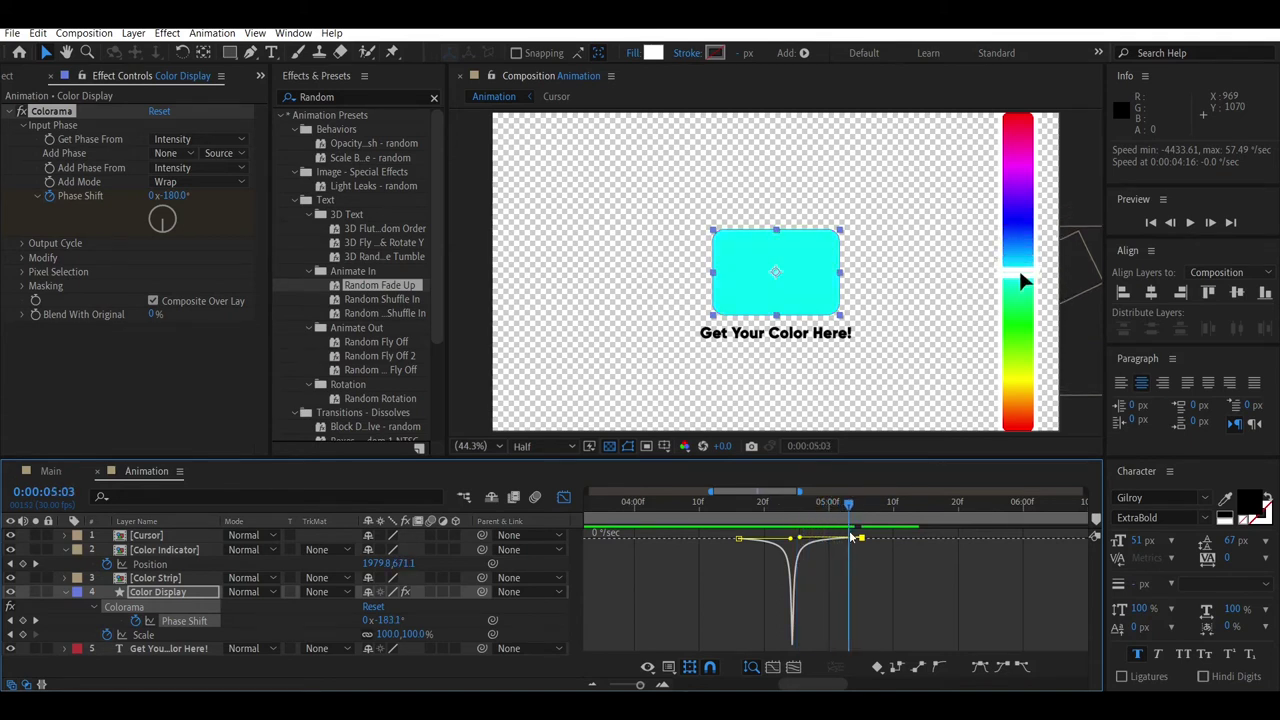
pyautogui.click(564, 497)
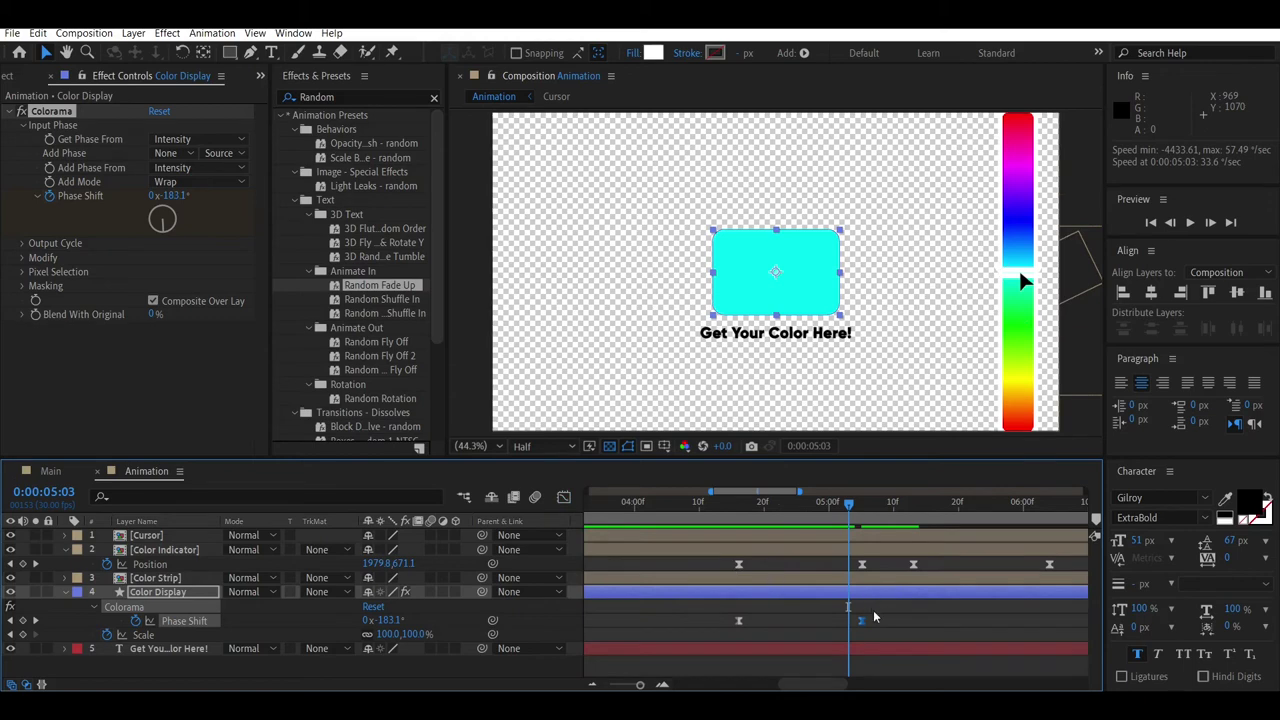
# Step: At 0:00:06:04, set Colorama Phase Shift to 0° so the box returns to red
pyautogui.moveTo(897, 517); pyautogui.dragTo(911, 515)
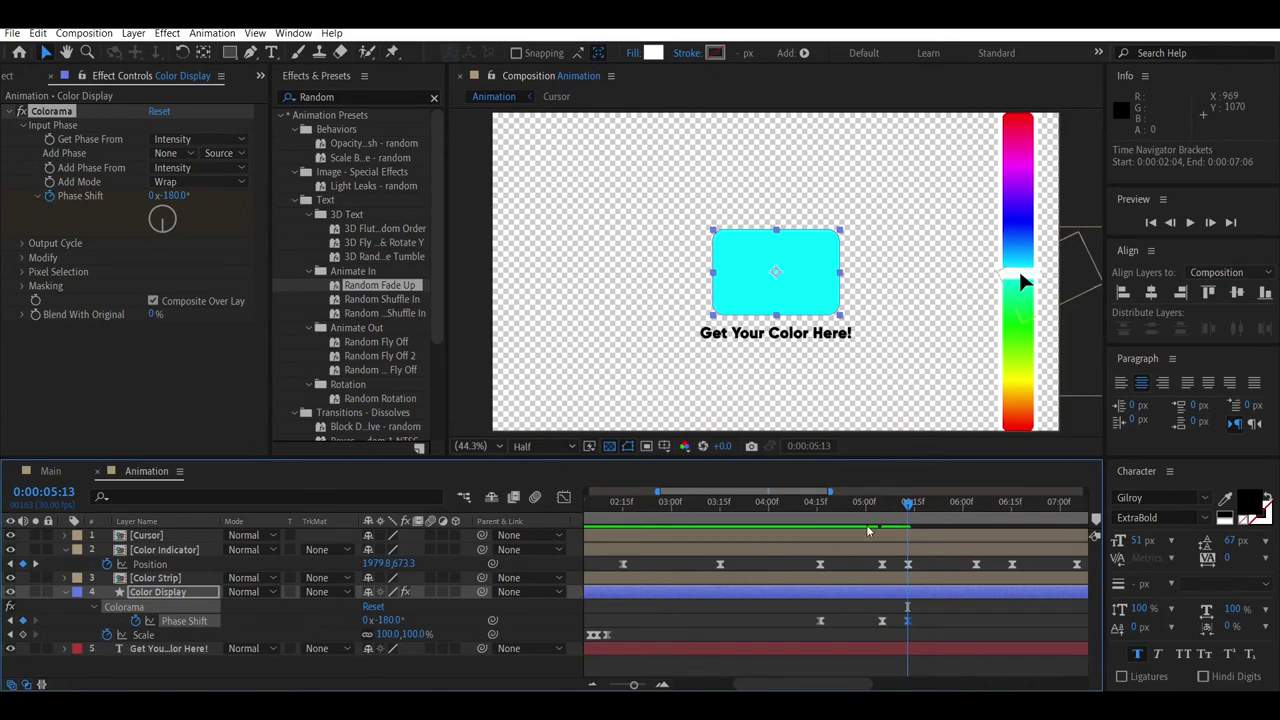
pyautogui.moveTo(913, 514); pyautogui.dragTo(976, 513)
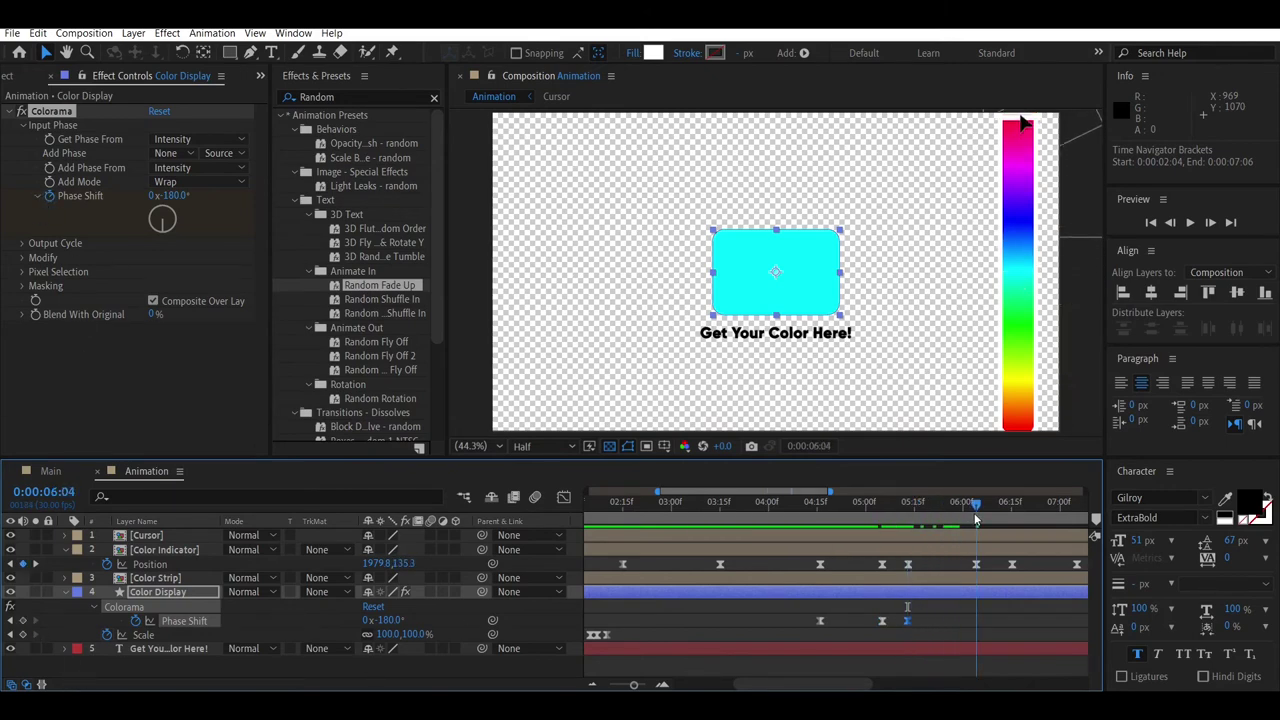
pyautogui.click(172, 196)
pyautogui.write('0')
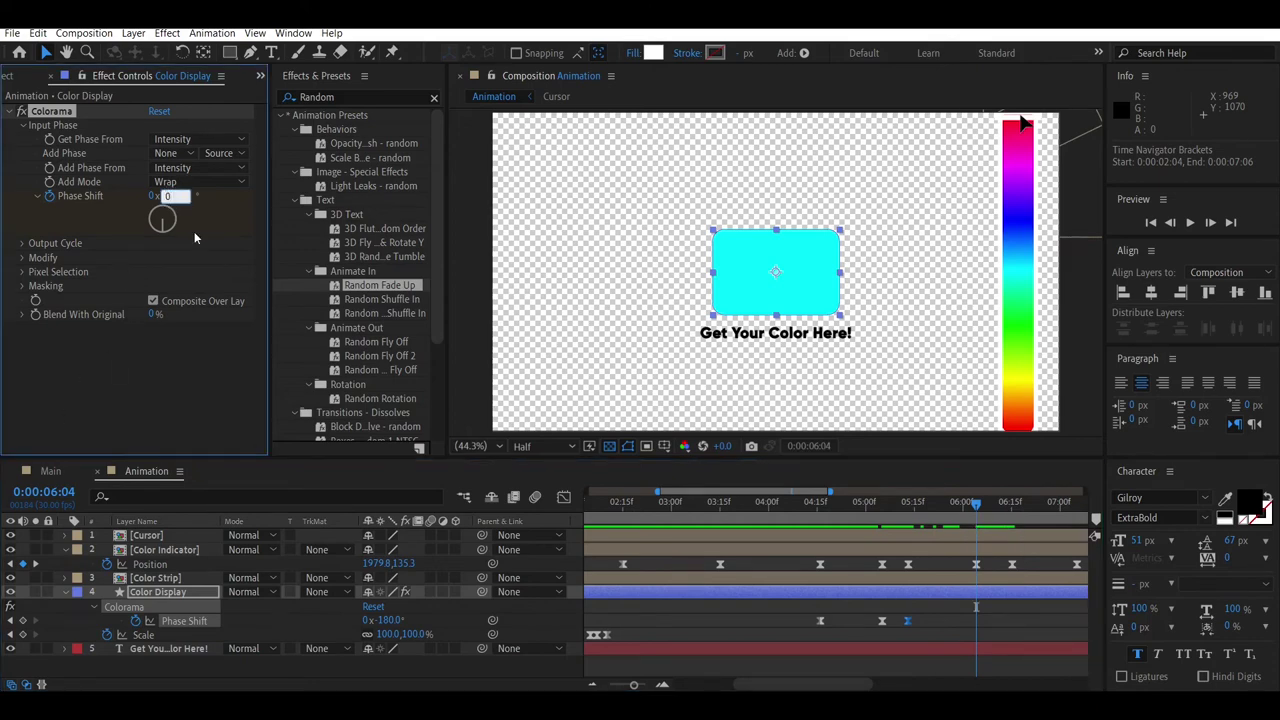
pyautogui.press('Return')
# Step: Ease the Phase Shift keyframes steeply in the speed graph, easing into the red keyframe
pyautogui.moveTo(985, 614); pyautogui.dragTo(900, 629)
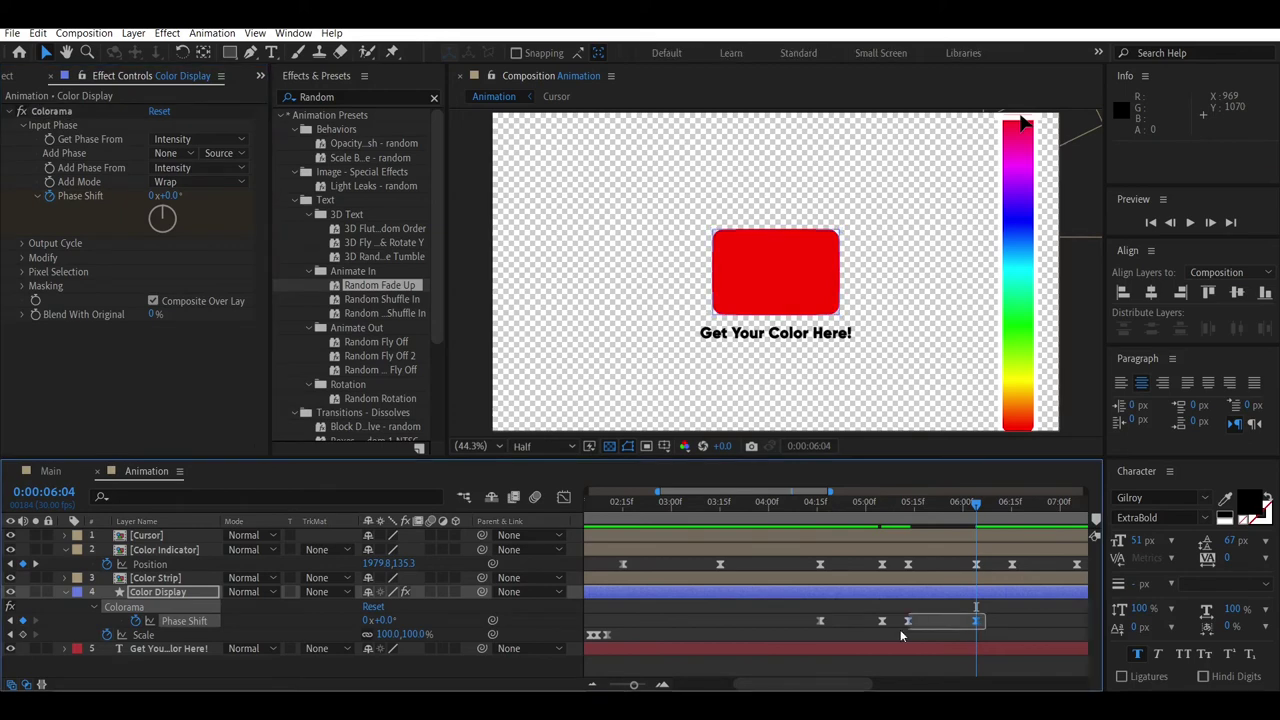
pyautogui.click(564, 497)
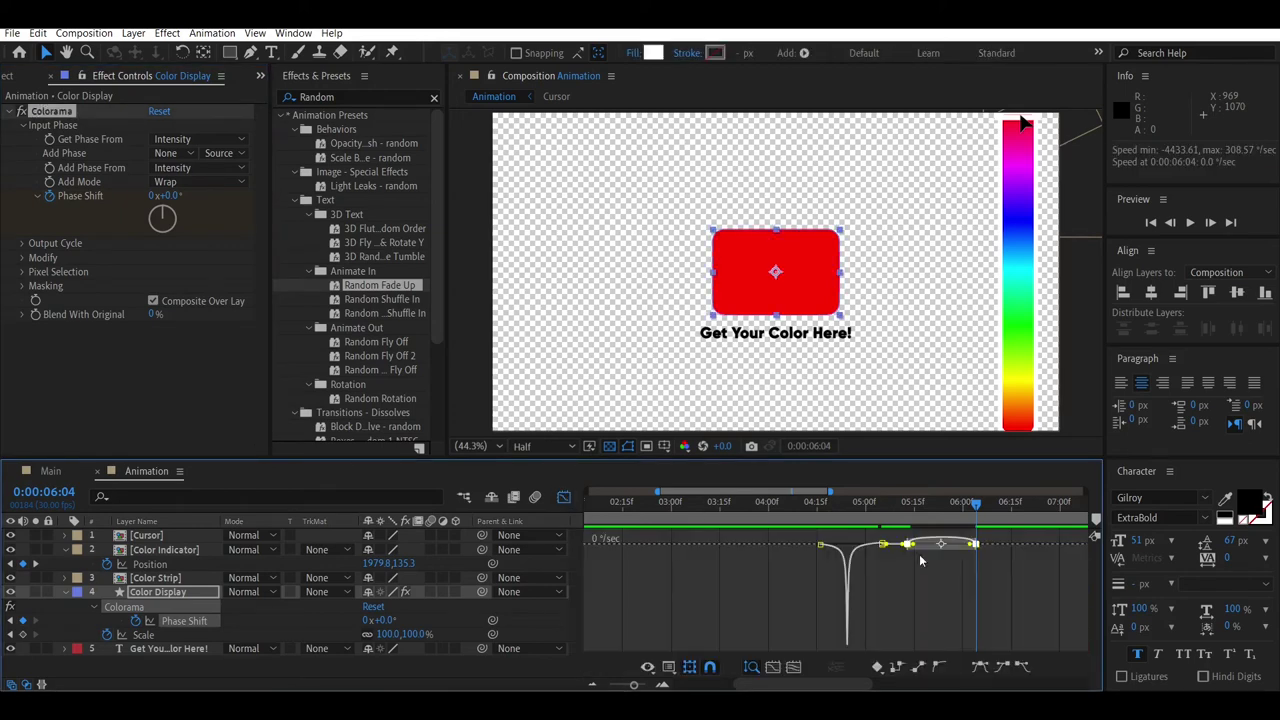
pyautogui.click(775, 667)
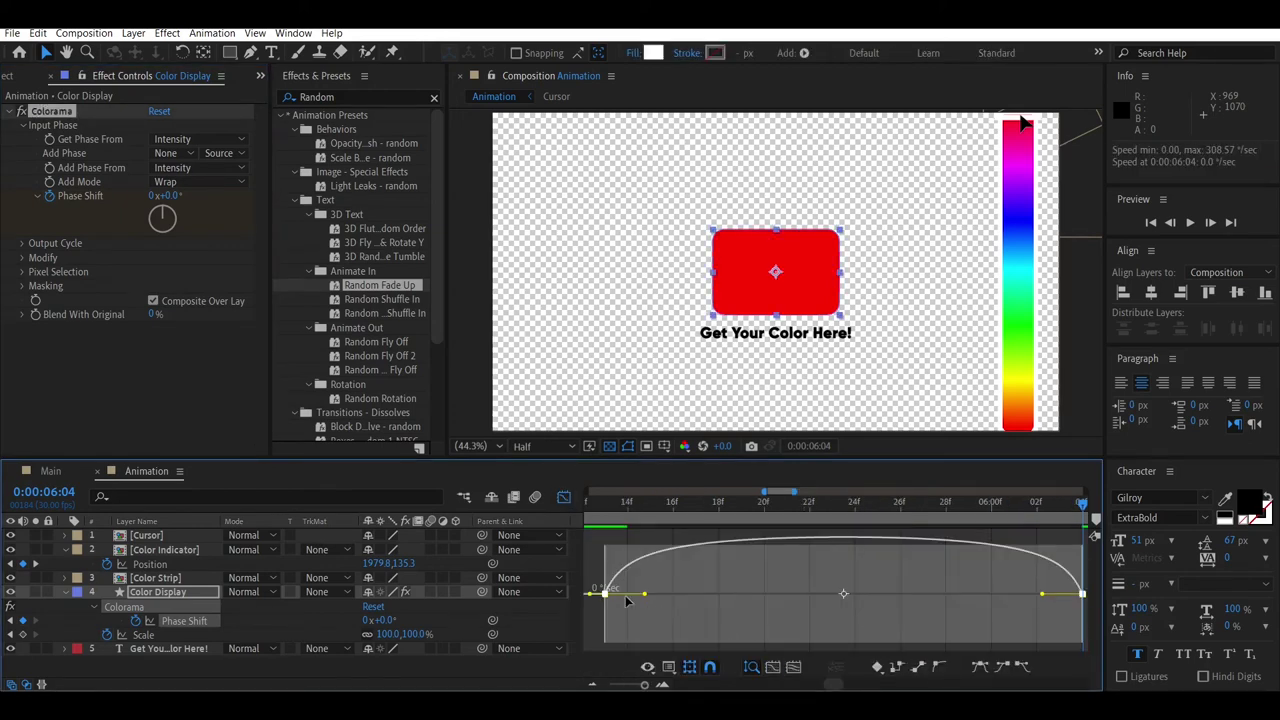
pyautogui.moveTo(644, 593)
pyautogui.mouseDown()
pyautogui.moveTo(824, 640)
pyautogui.moveTo(808, 640)
pyautogui.mouseUp()
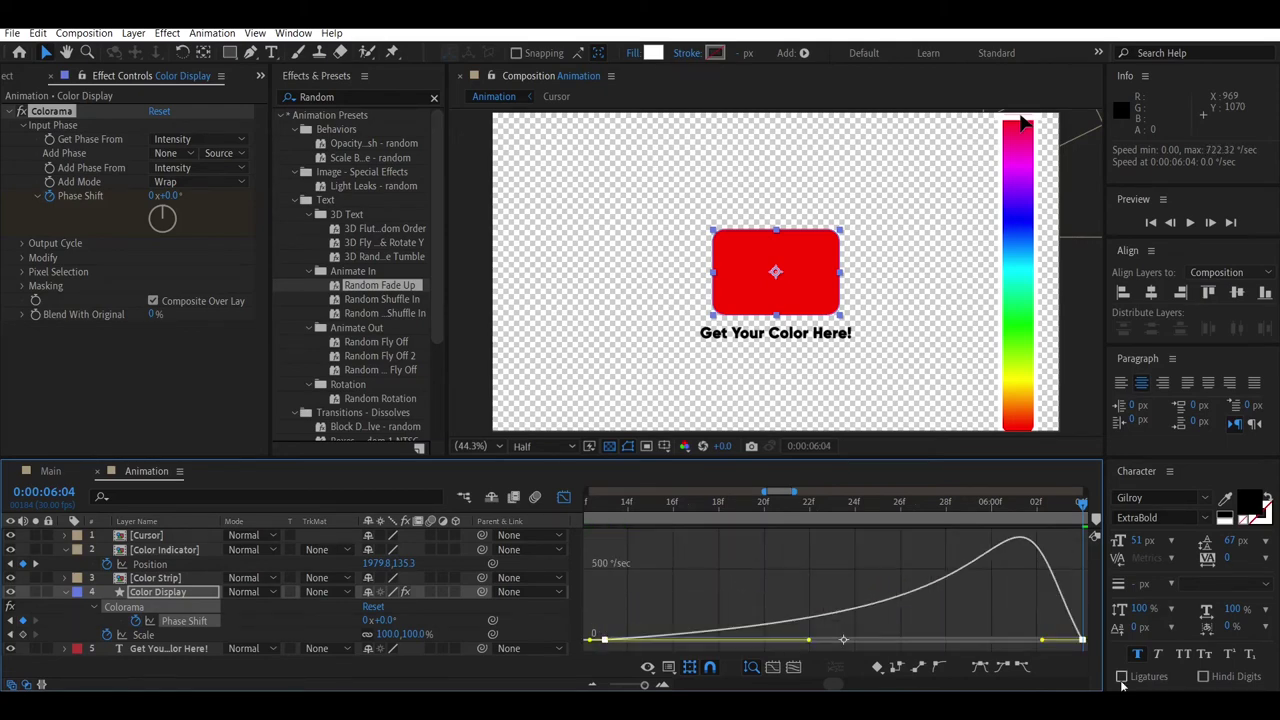
pyautogui.moveTo(1043, 641); pyautogui.dragTo(845, 640)
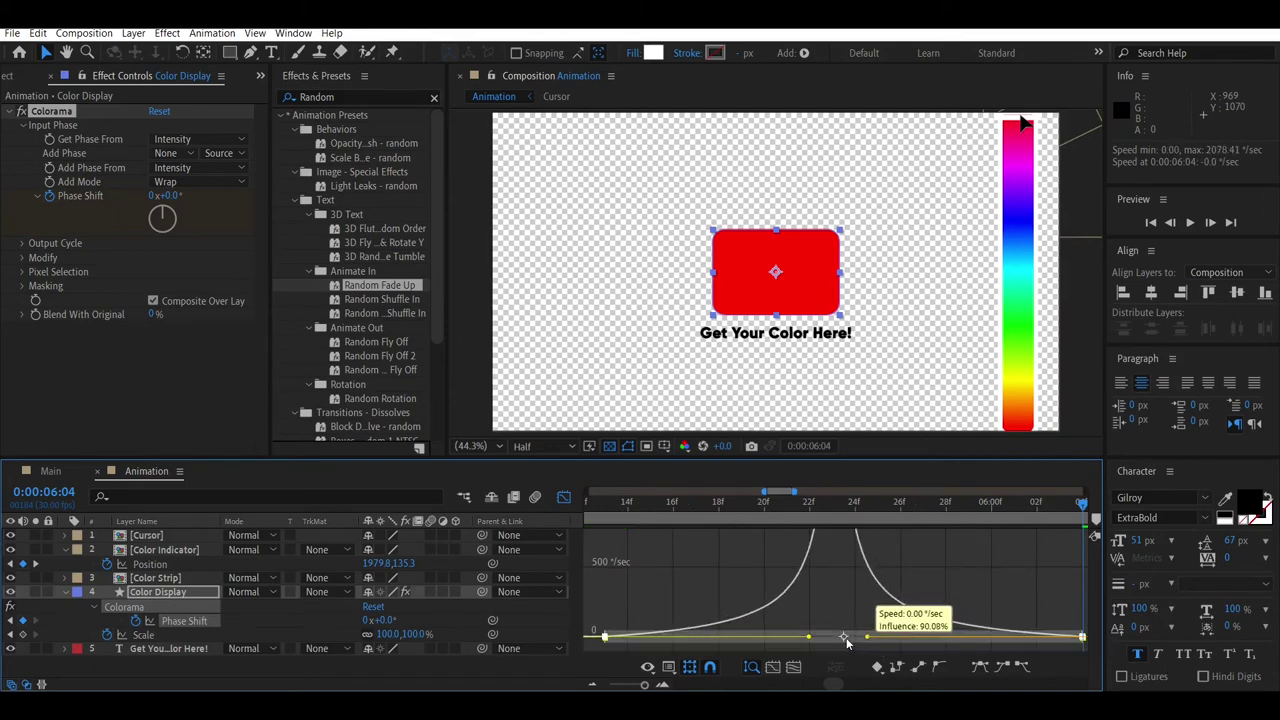
# Step: Scrub frame by frame through the eased colour change, then park the time at 0:00:06:15
pyautogui.moveTo(792, 497)
pyautogui.mouseDown()
pyautogui.moveTo(600, 537)
pyautogui.moveTo(982, 547)
pyautogui.mouseUp()
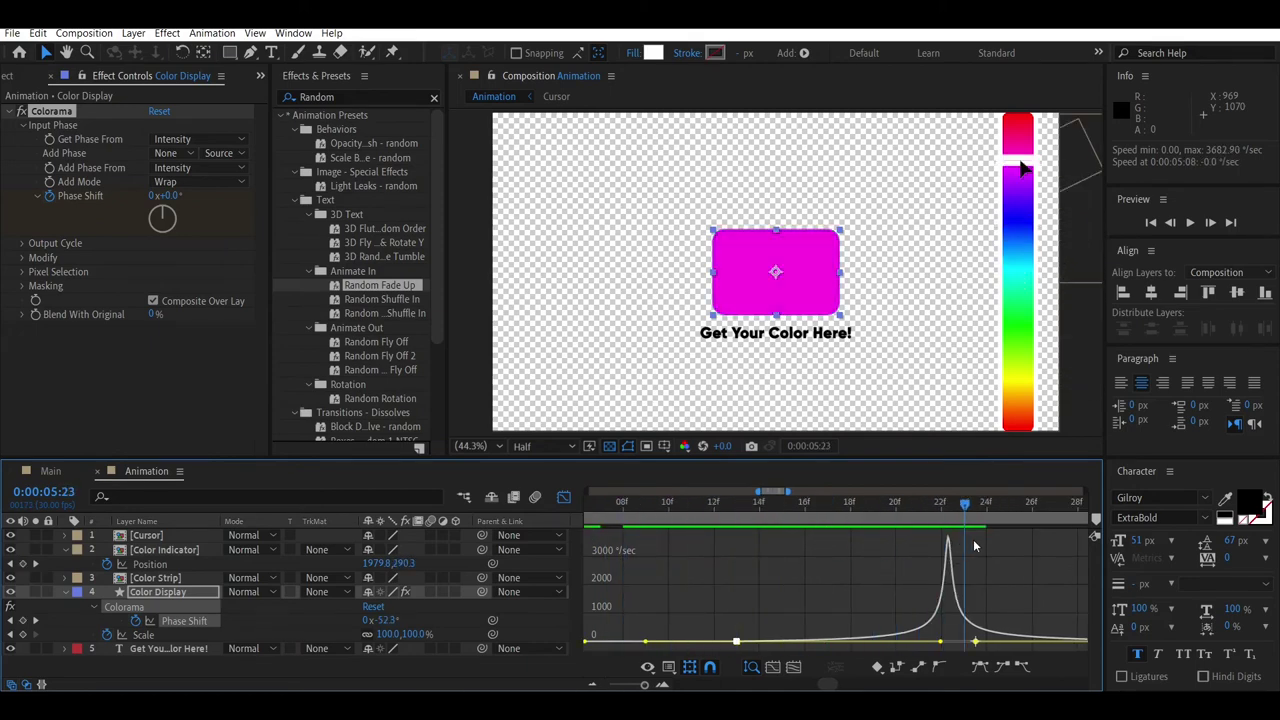
pyautogui.moveTo(983, 546)
pyautogui.mouseDown()
pyautogui.moveTo(1013, 544)
pyautogui.moveTo(1000, 546)
pyautogui.mouseUp()
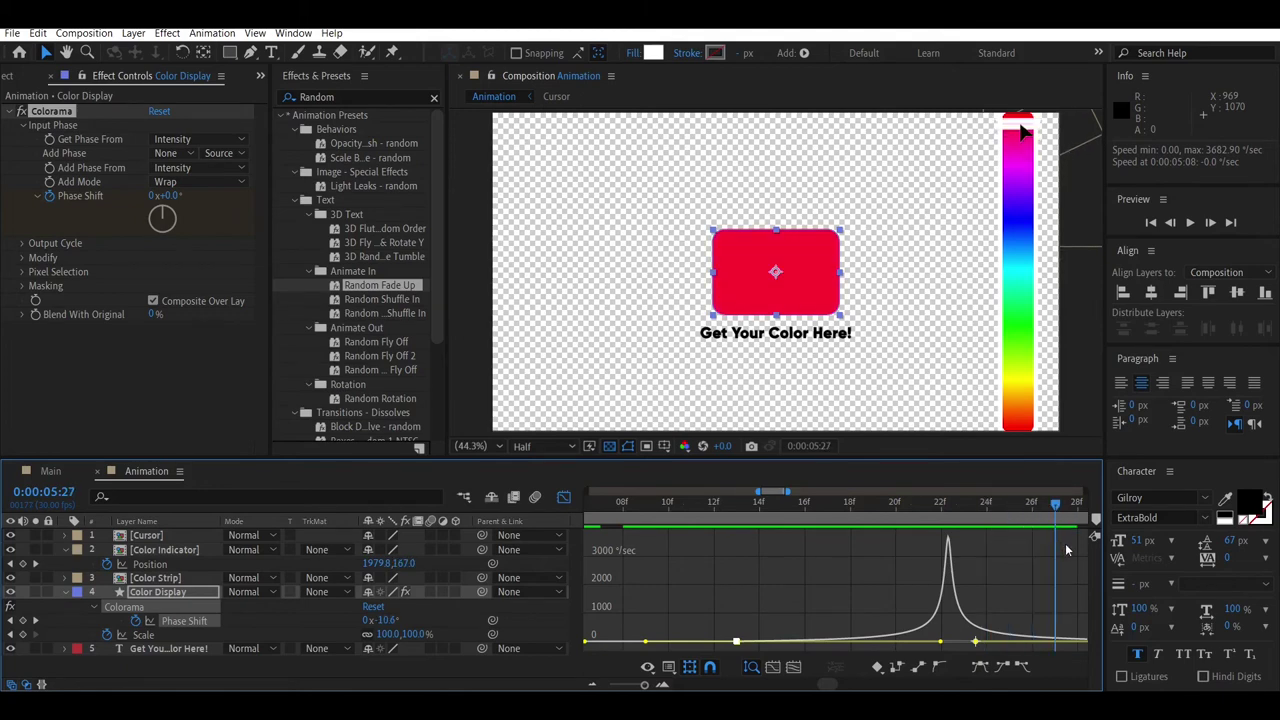
pyautogui.press(';')
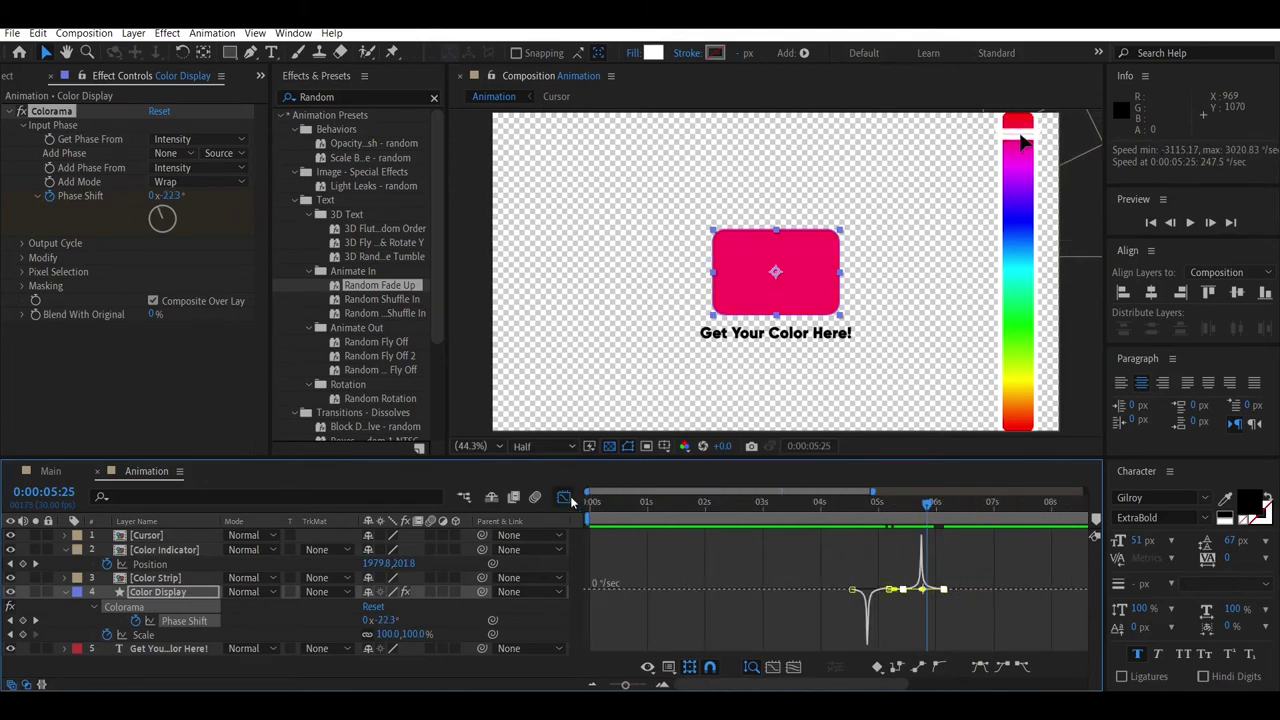
pyautogui.hotkey('shift', 'F3')
pyautogui.moveTo(929, 512); pyautogui.dragTo(967, 512)
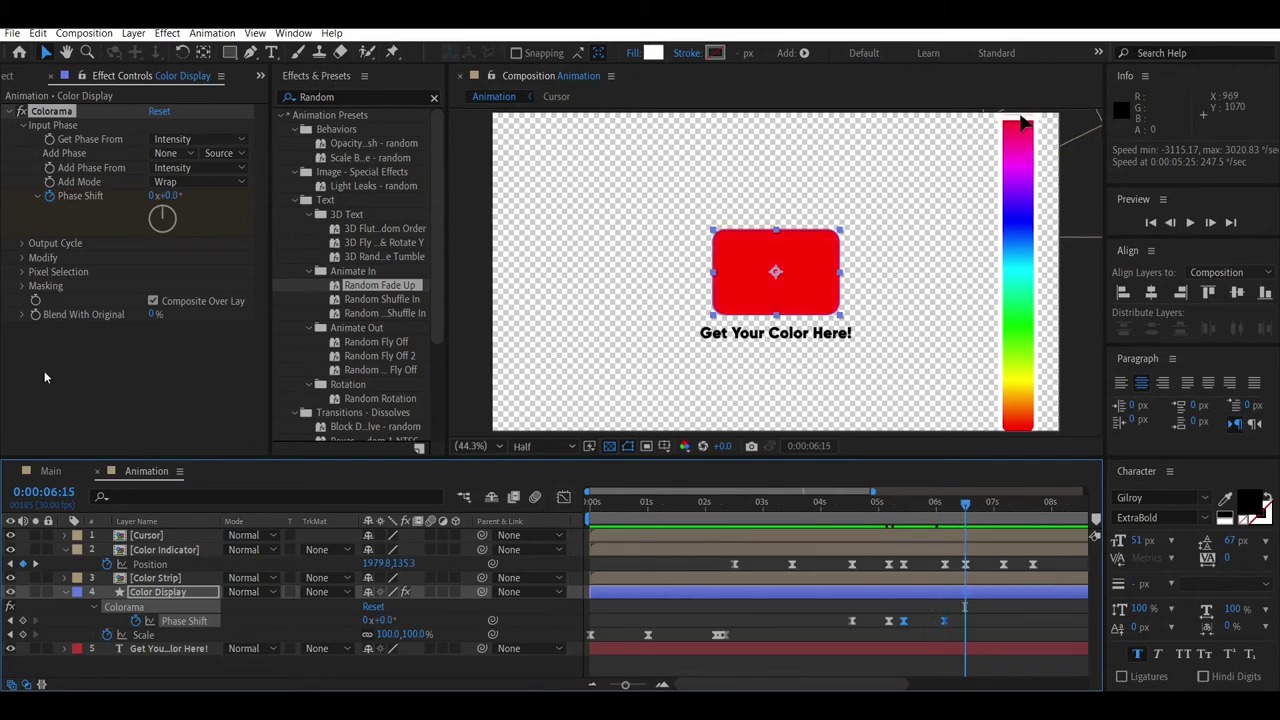
# Step: Hold red with a Phase Shift keyframe at 6:15, then set Phase Shift to −327° (orange) at 7:05
pyautogui.click(22, 621)
pyautogui.moveTo(970, 517); pyautogui.dragTo(1002, 517)
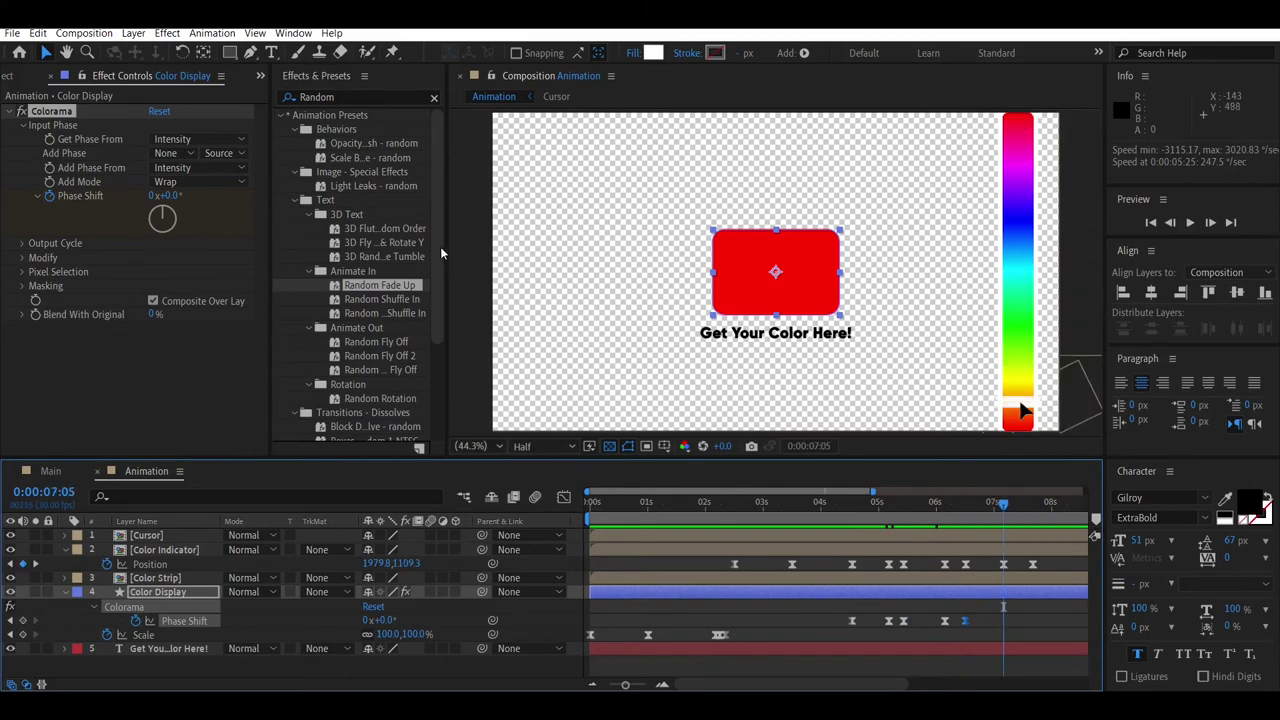
pyautogui.moveTo(164, 207); pyautogui.dragTo(158, 228)
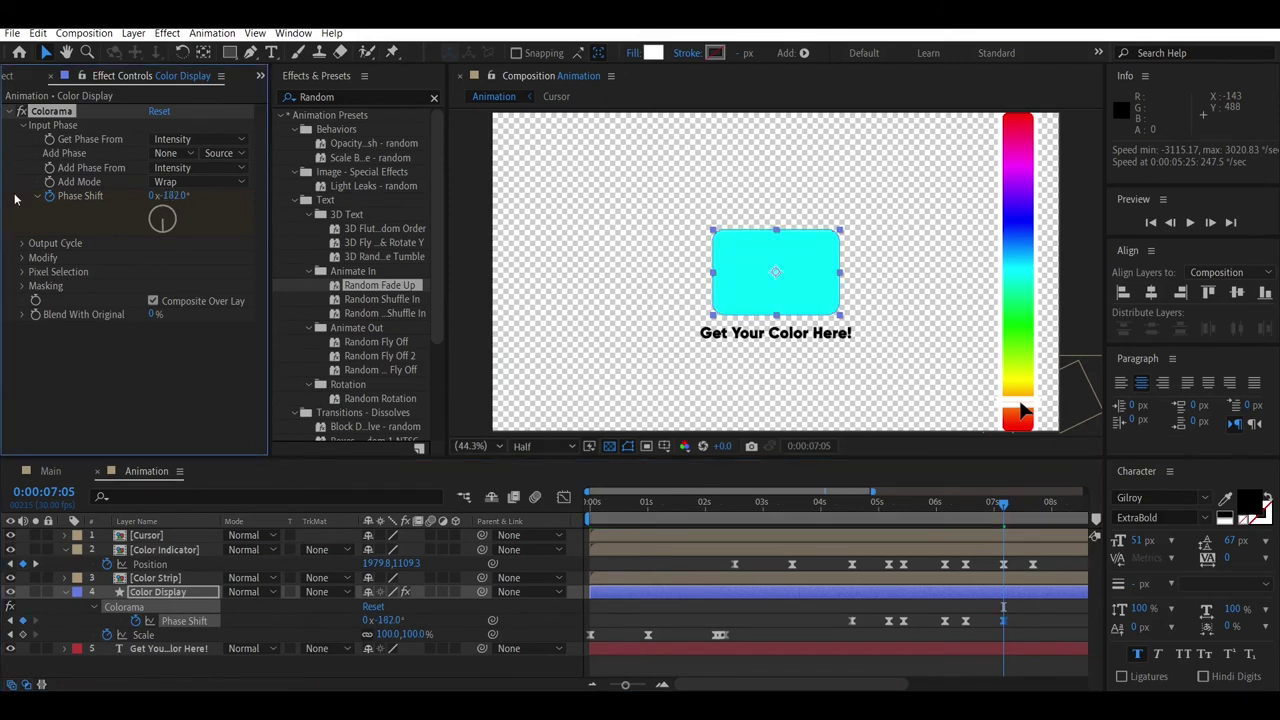
pyautogui.moveTo(168, 196); pyautogui.dragTo(82, 218)
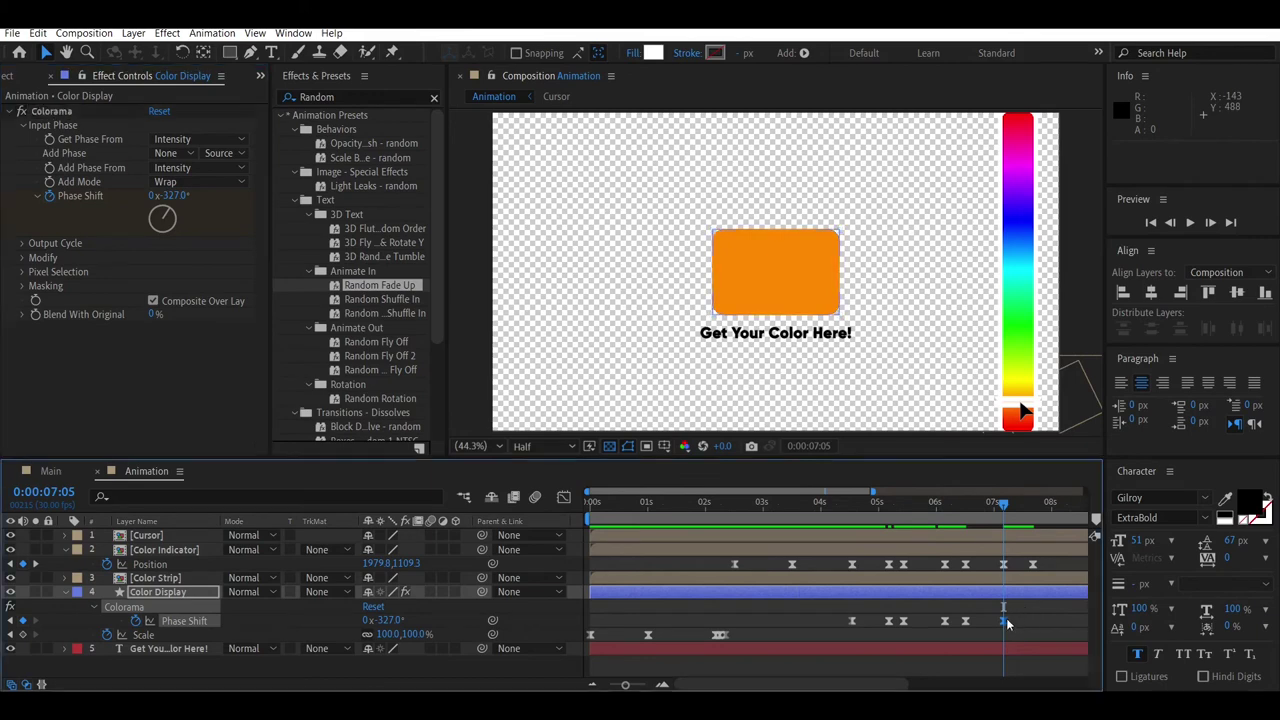
# Step: Ease out of the red hold keyframe and into the orange keyframe in the speed graph
pyautogui.moveTo(1021, 611); pyautogui.dragTo(957, 641)
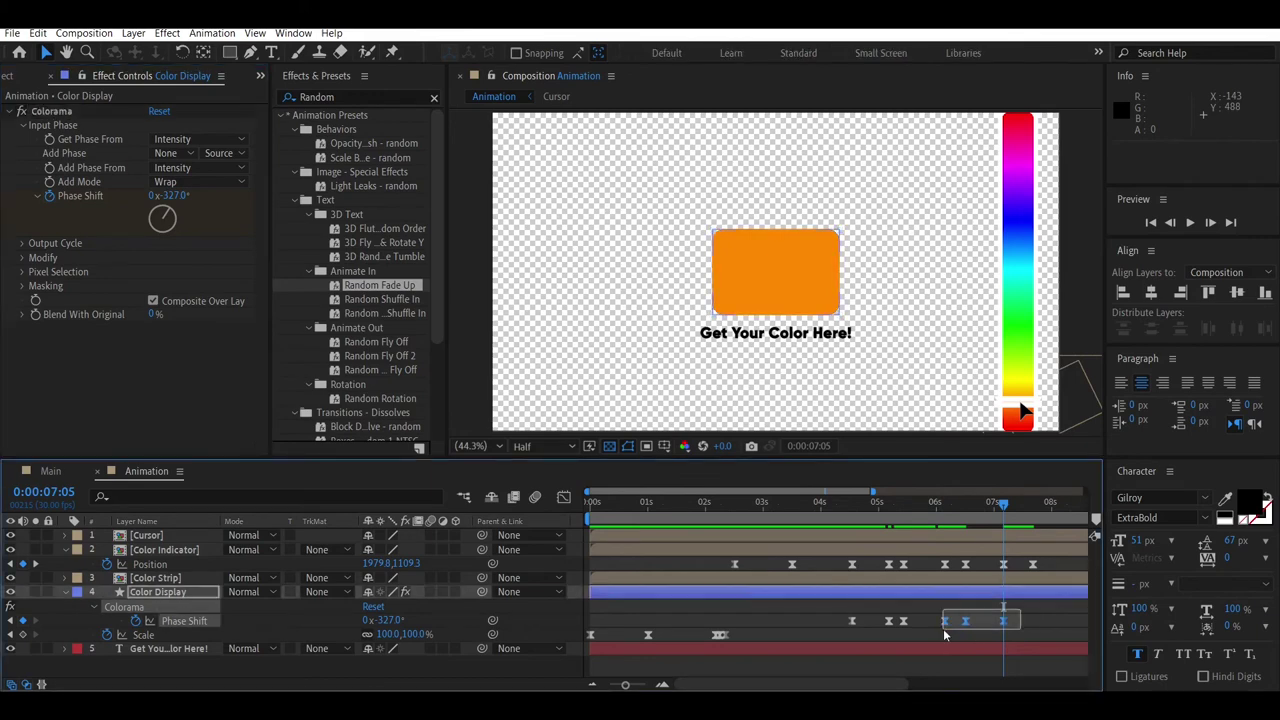
pyautogui.click(564, 497)
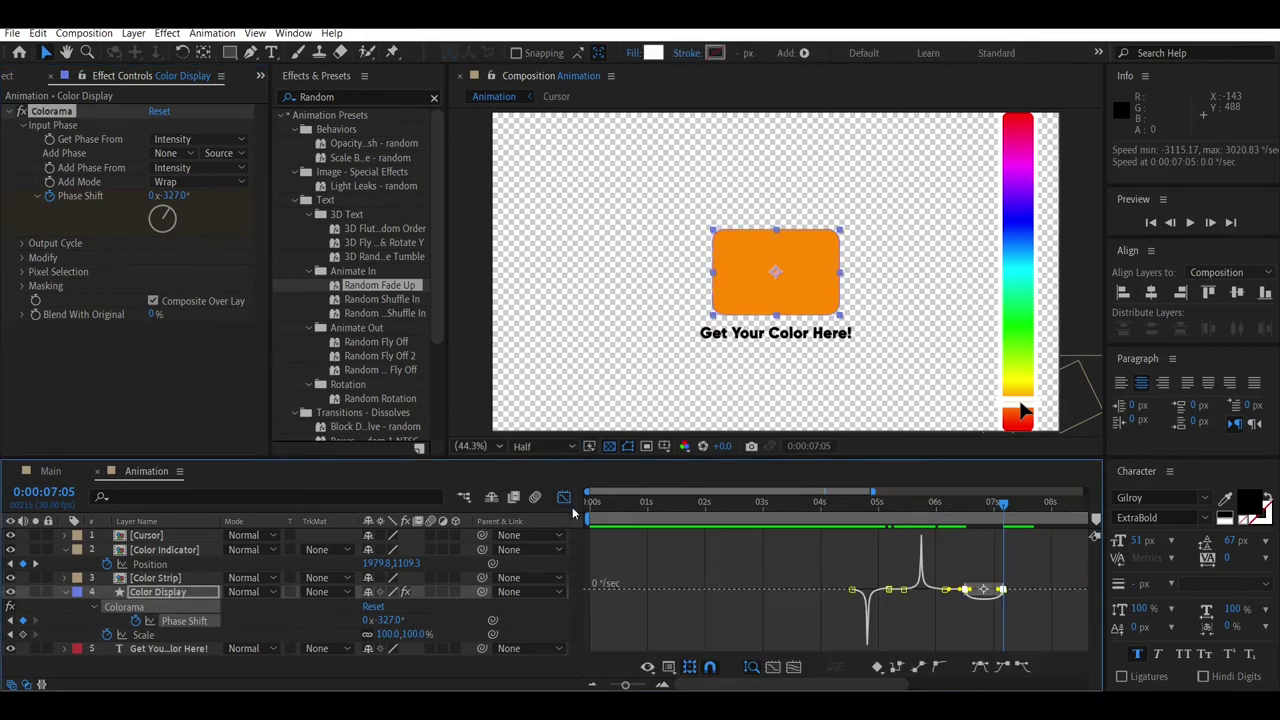
pyautogui.click(772, 667)
pyautogui.moveTo(651, 579); pyautogui.dragTo(820, 556)
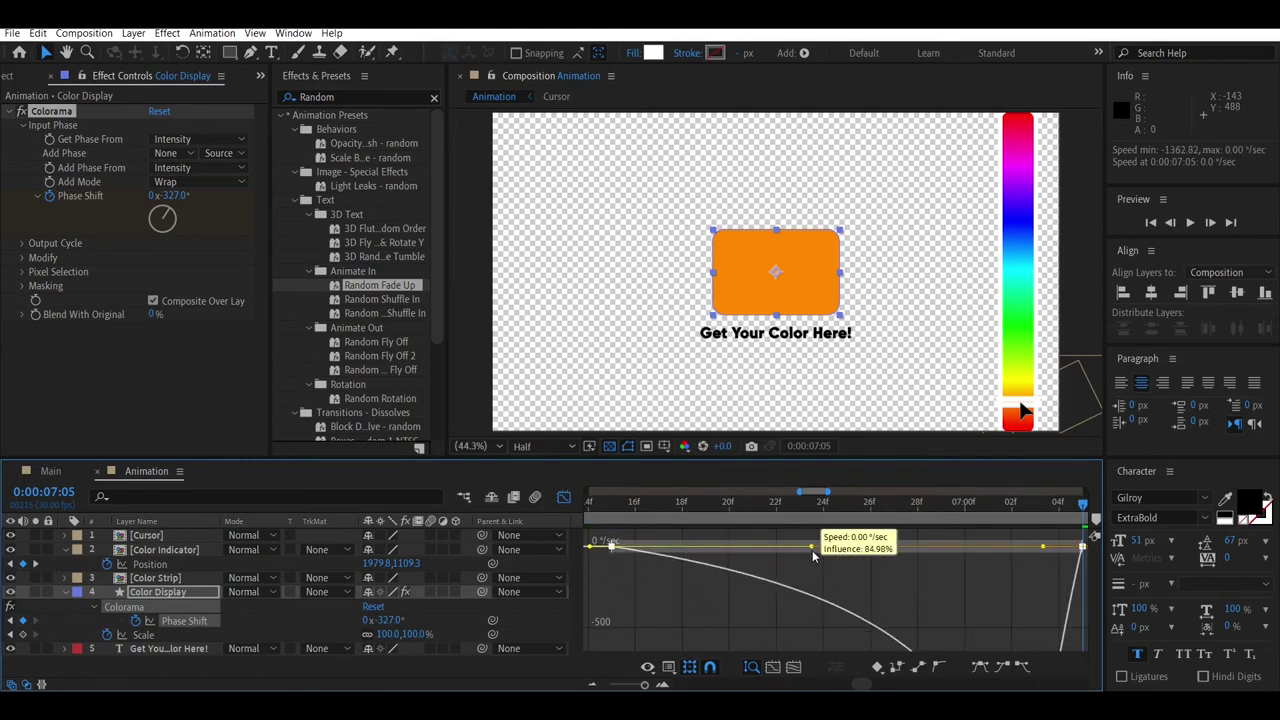
pyautogui.moveTo(820, 556); pyautogui.dragTo(815, 555)
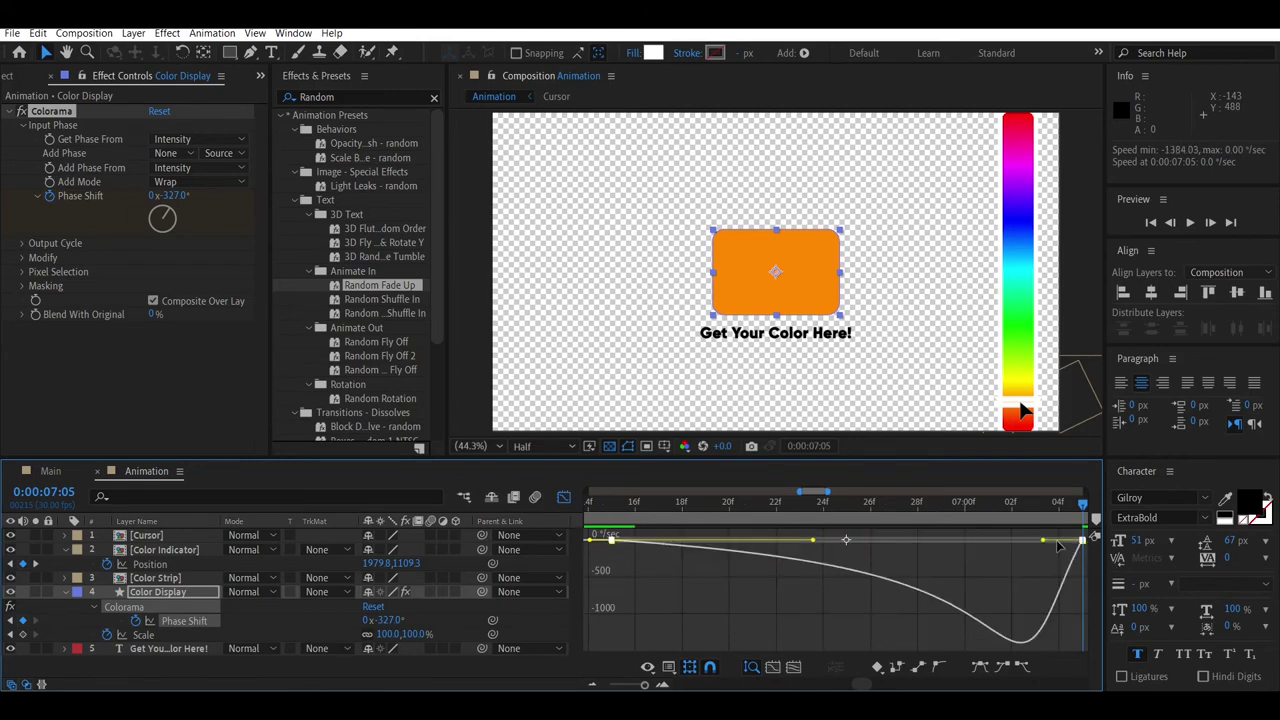
pyautogui.moveTo(1043, 543); pyautogui.dragTo(834, 546)
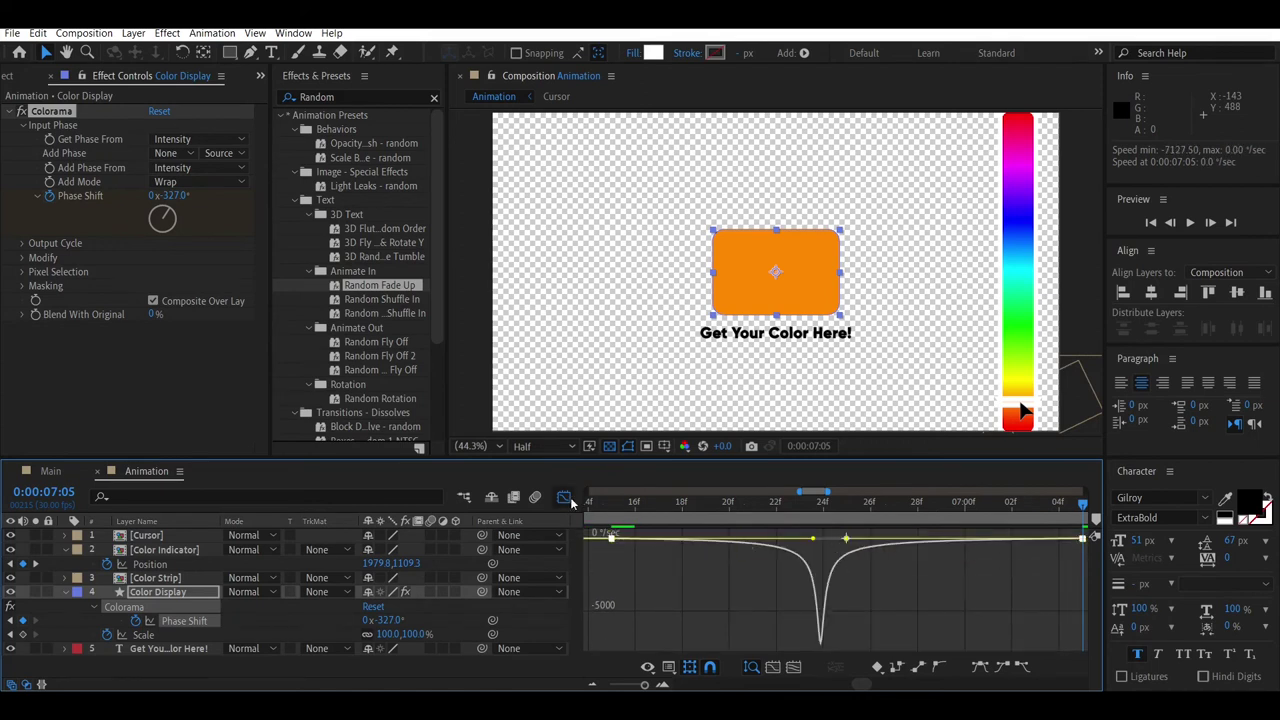
# Step: Scrub back to preview the transition to orange in the layer keyframe view
pyautogui.hotkey('shift', 'F3')
pyautogui.moveTo(912, 514)
pyautogui.mouseDown()
pyautogui.moveTo(659, 538)
pyautogui.moveTo(765, 526)
pyautogui.moveTo(1071, 542)
pyautogui.mouseUp()
pyautogui.press('-')
pyautogui.press('-')
pyautogui.press('-')
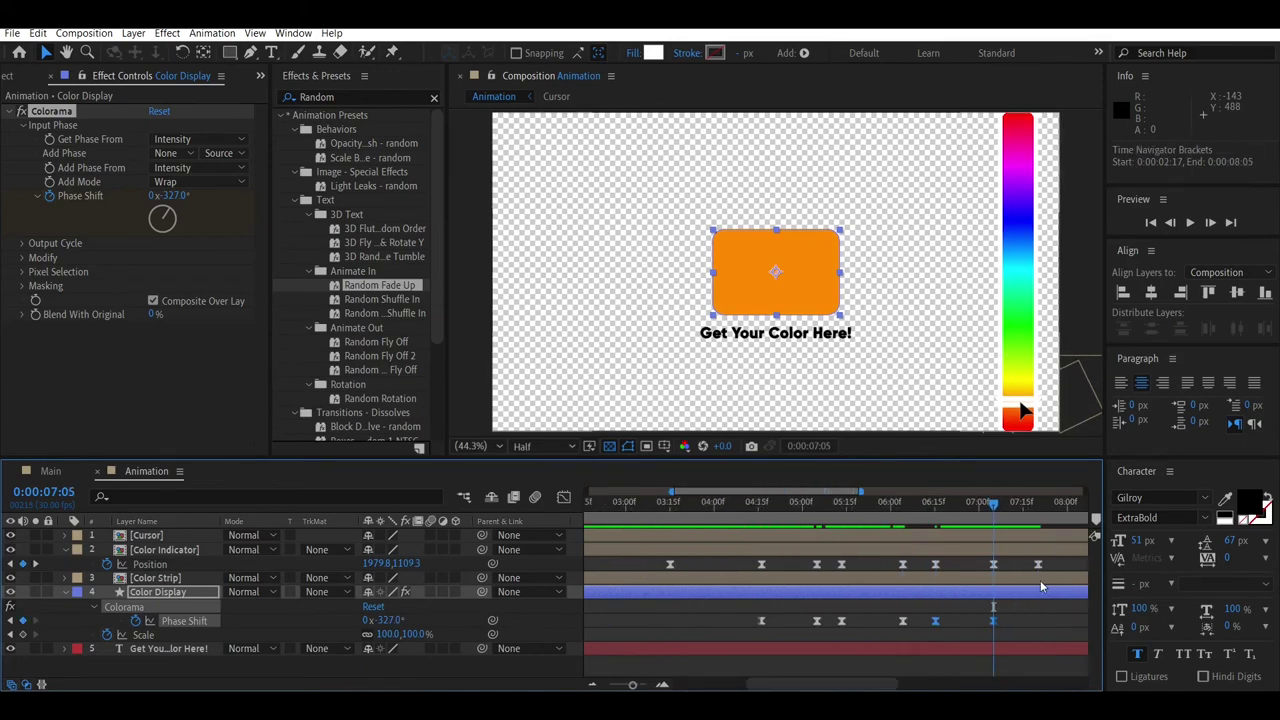
# Step: At 0:00:08:20, reset Phase Shift to 0 and then nudge it to −27° to turn the box pink
pyautogui.press('-')
pyautogui.click(975, 506)
pyautogui.moveTo(978, 506); pyautogui.dragTo(989, 506)
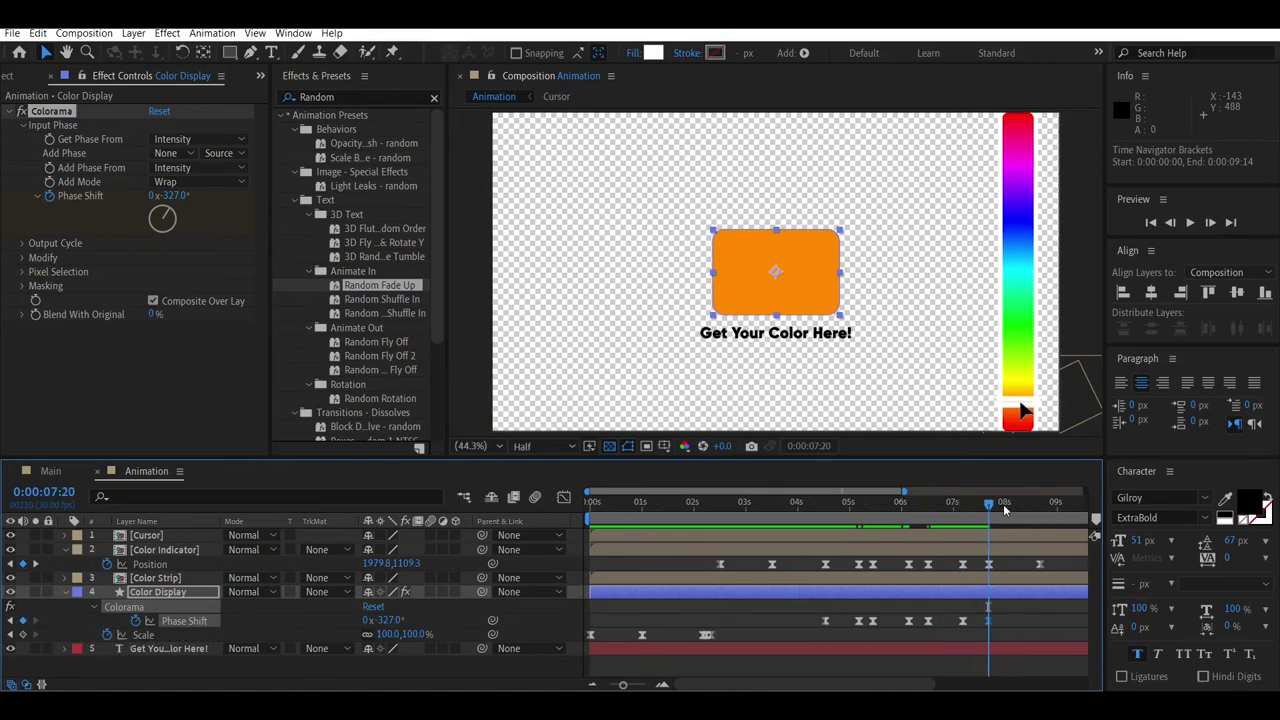
pyautogui.moveTo(1006, 508); pyautogui.dragTo(1042, 510)
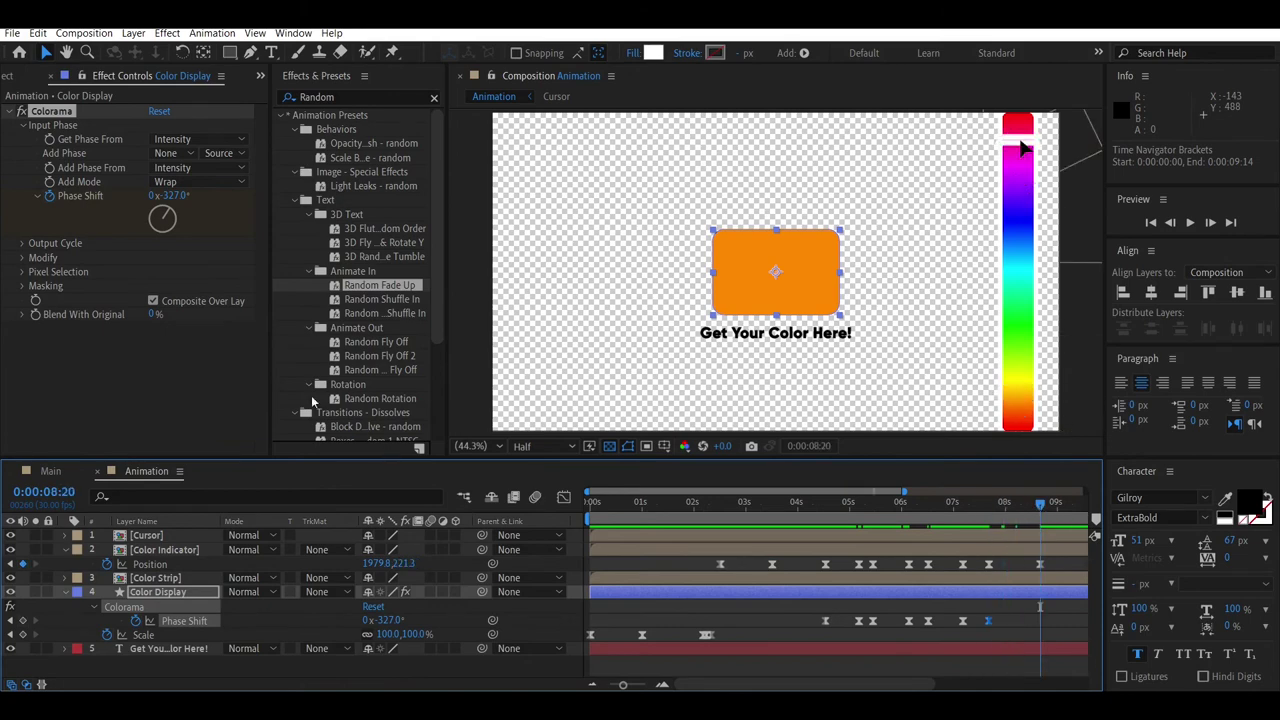
pyautogui.moveTo(170, 197); pyautogui.dragTo(183, 199)
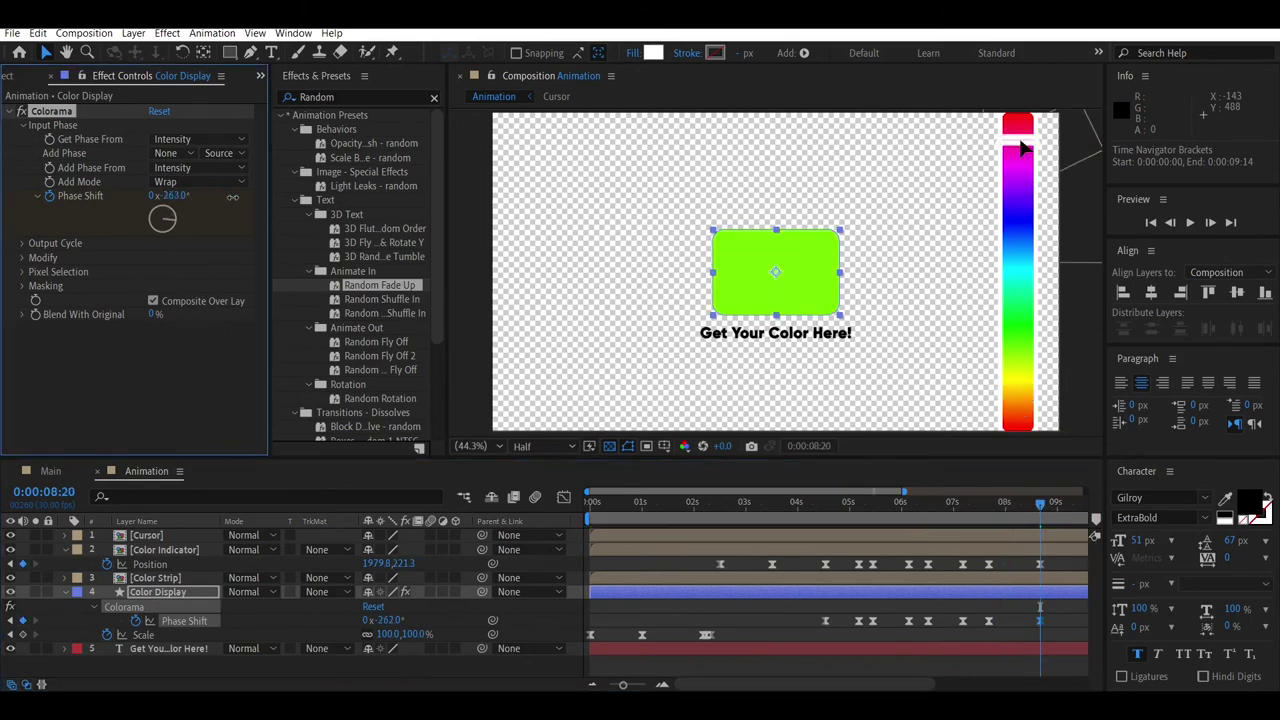
pyautogui.click(178, 196)
pyautogui.write('0')
pyautogui.press('Return')
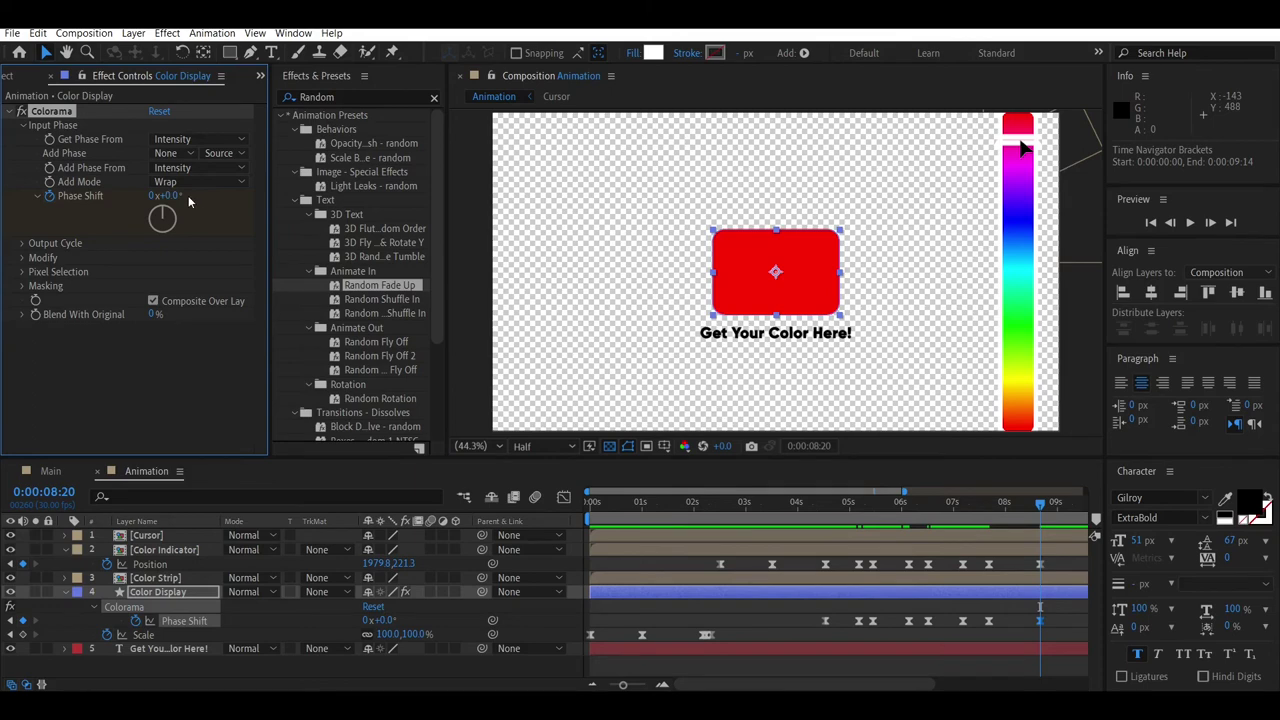
pyautogui.moveTo(171, 196); pyautogui.dragTo(160, 197)
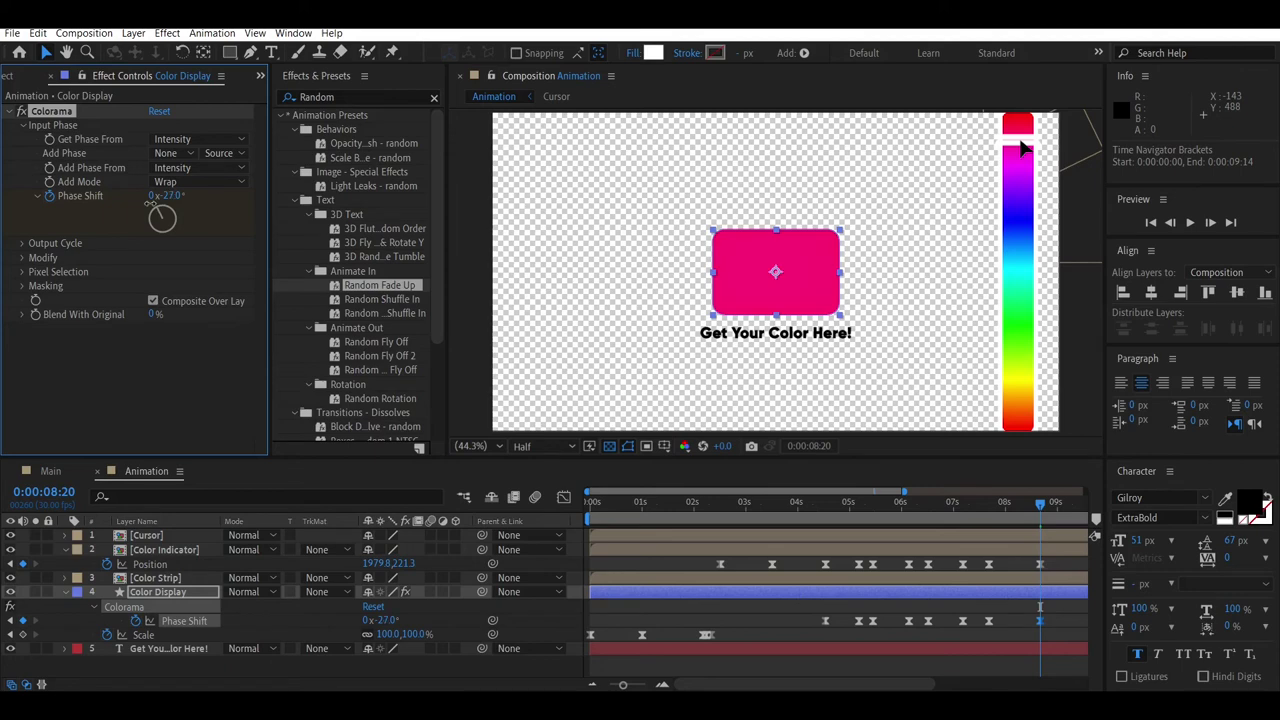
# Step: Frame the Phase Shift keyframes in the speed graph, then go back to the keyframe view
pyautogui.click(990, 637)
pyautogui.click(558, 501)
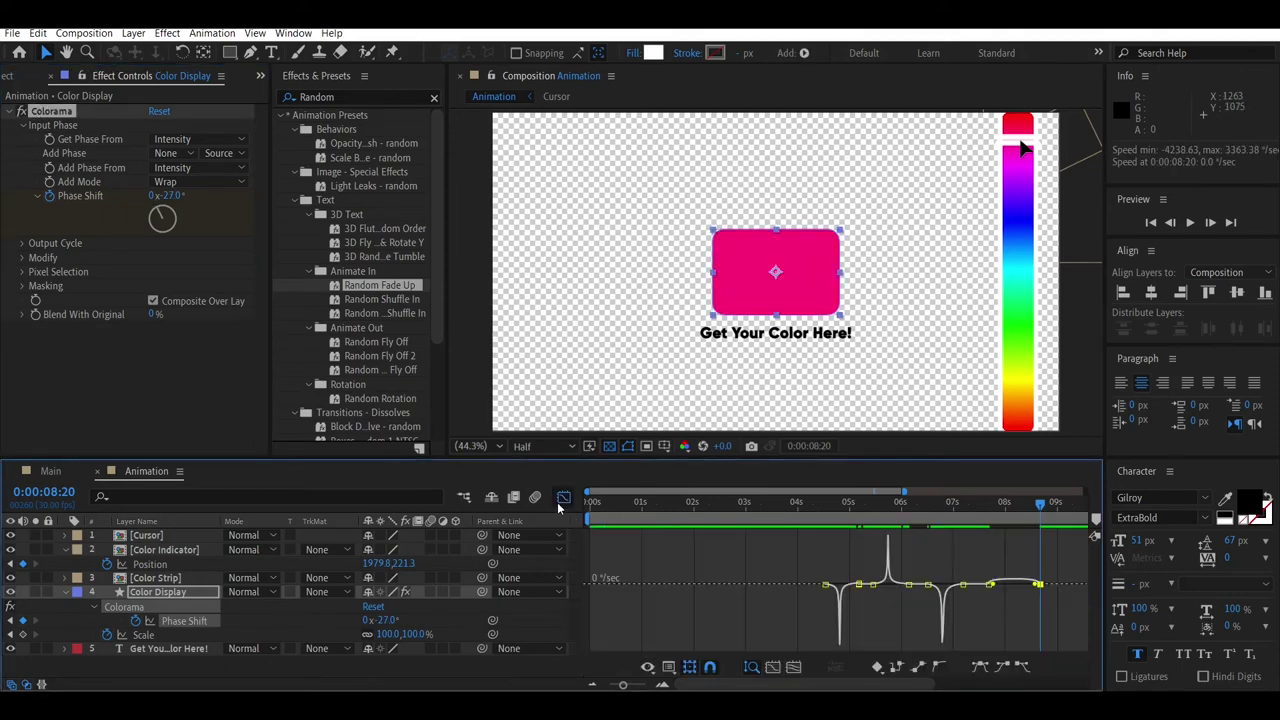
pyautogui.press(';')
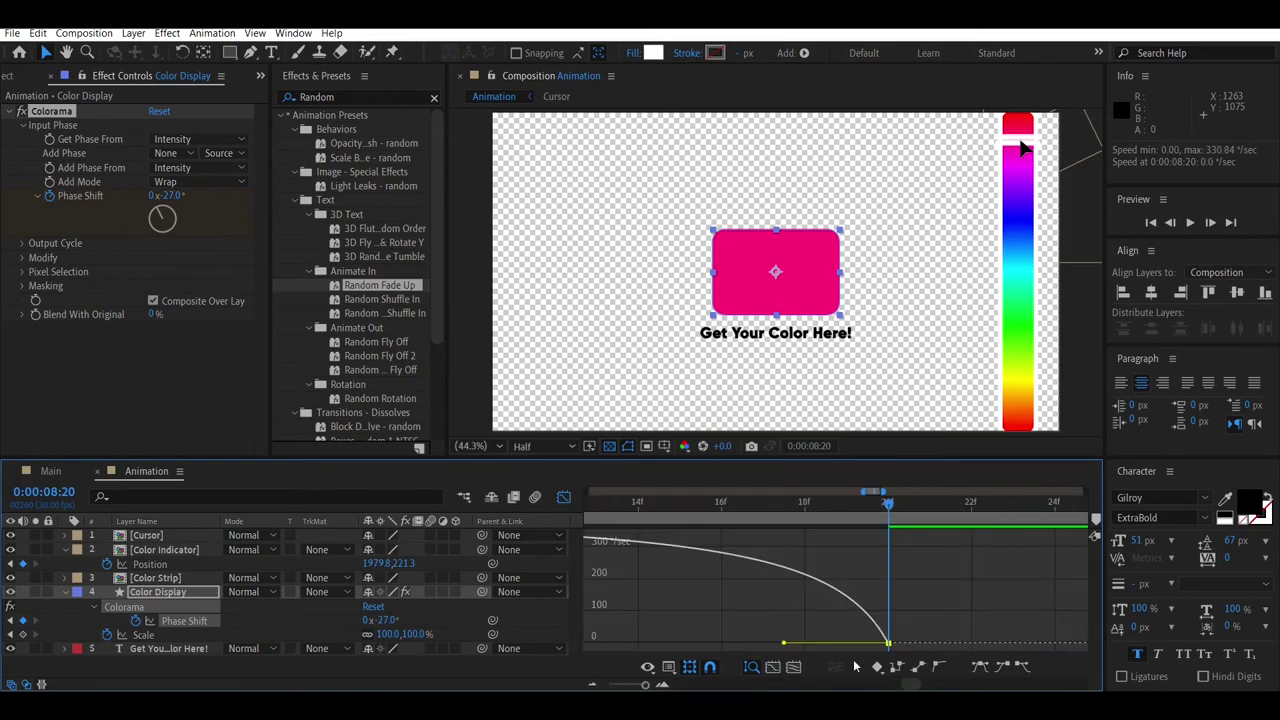
pyautogui.keyDown('alt'); pyautogui.scroll(-2, 861, 622); pyautogui.keyUp('alt')
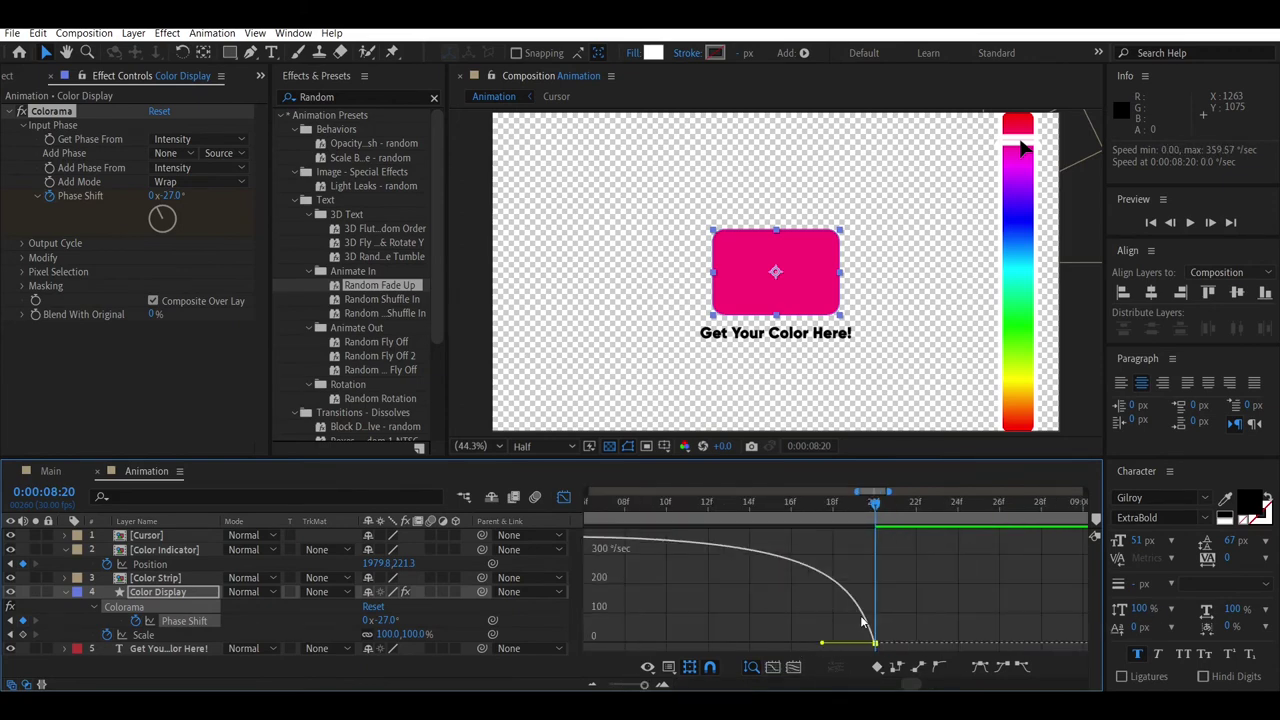
pyautogui.hscroll(5, 891, 688)
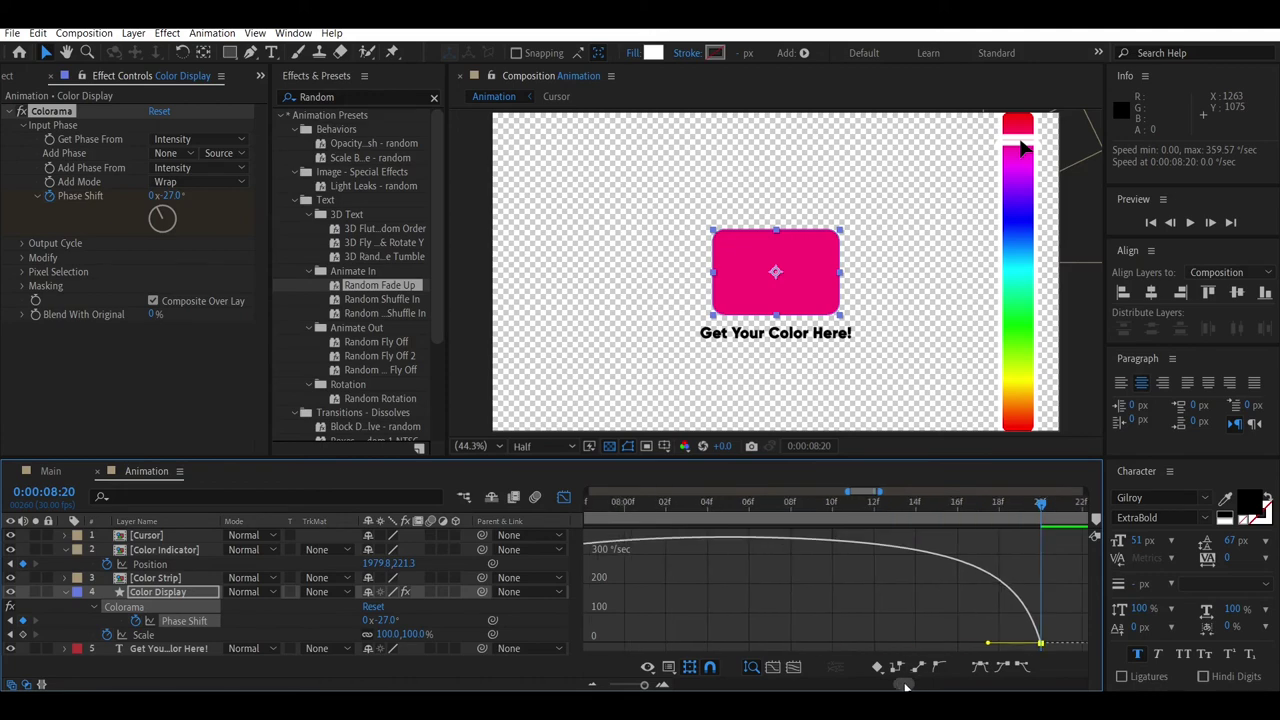
pyautogui.click(773, 666)
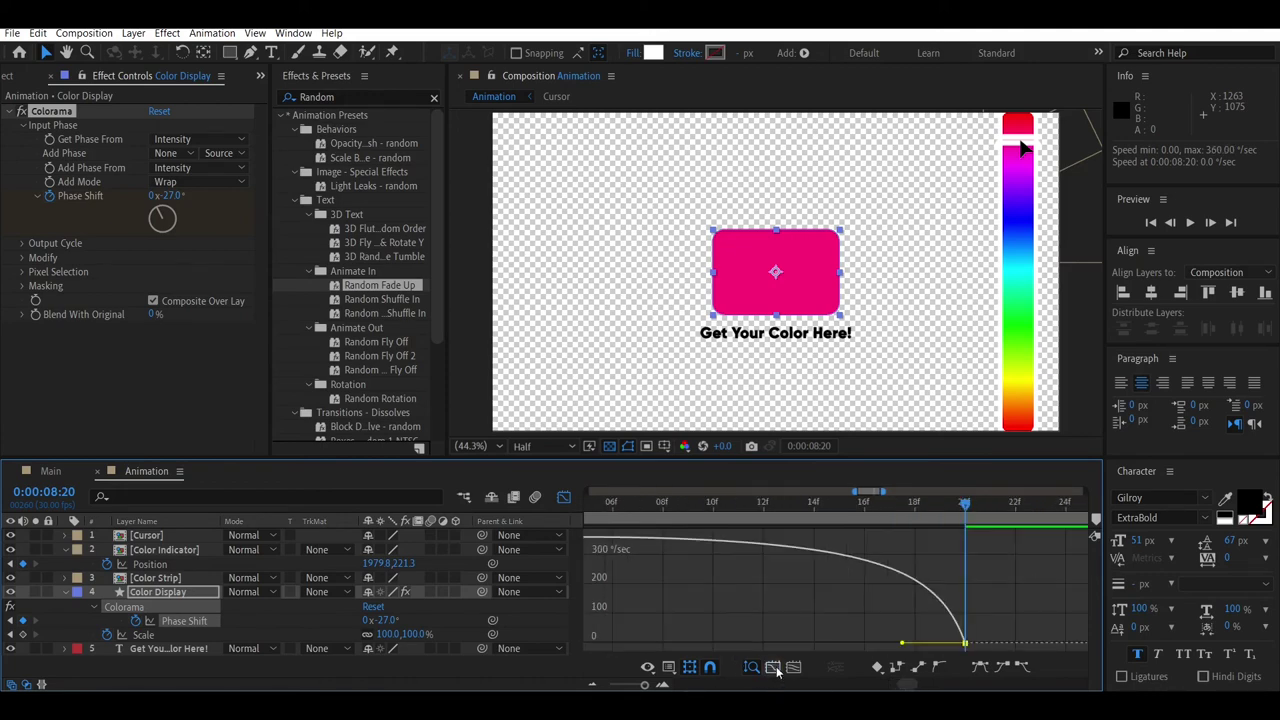
pyautogui.click(796, 667)
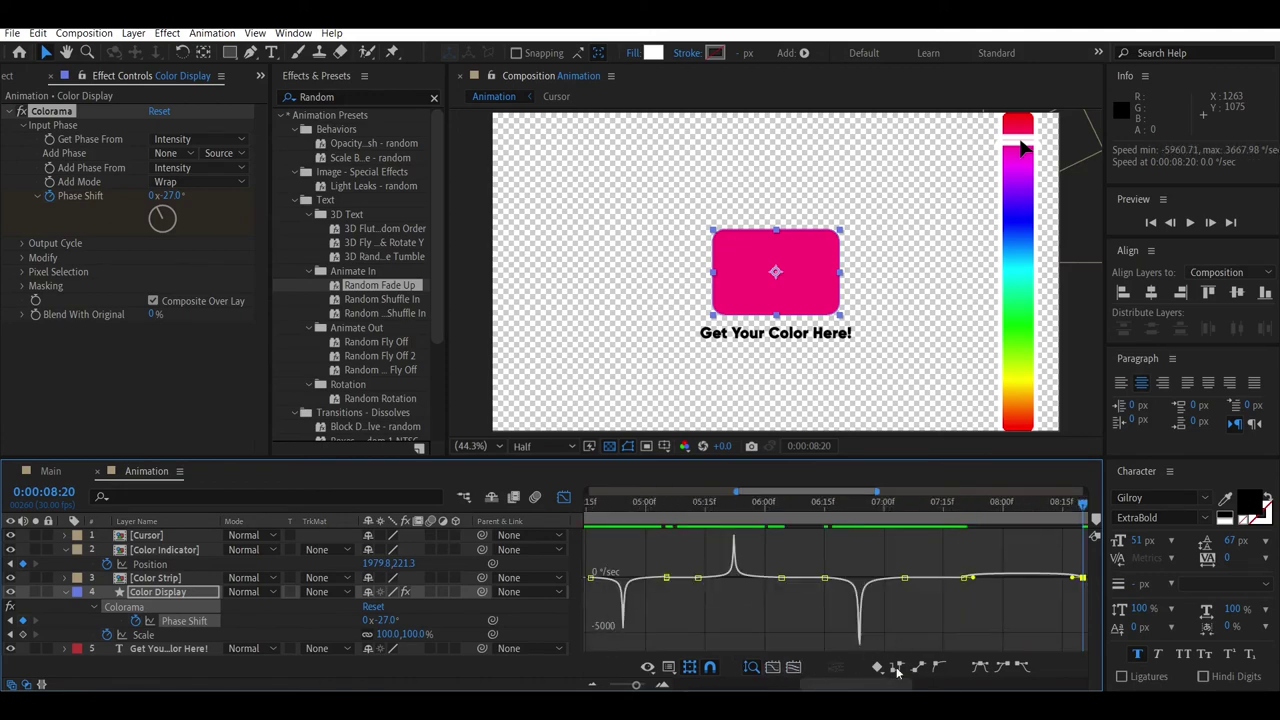
pyautogui.click(563, 497)
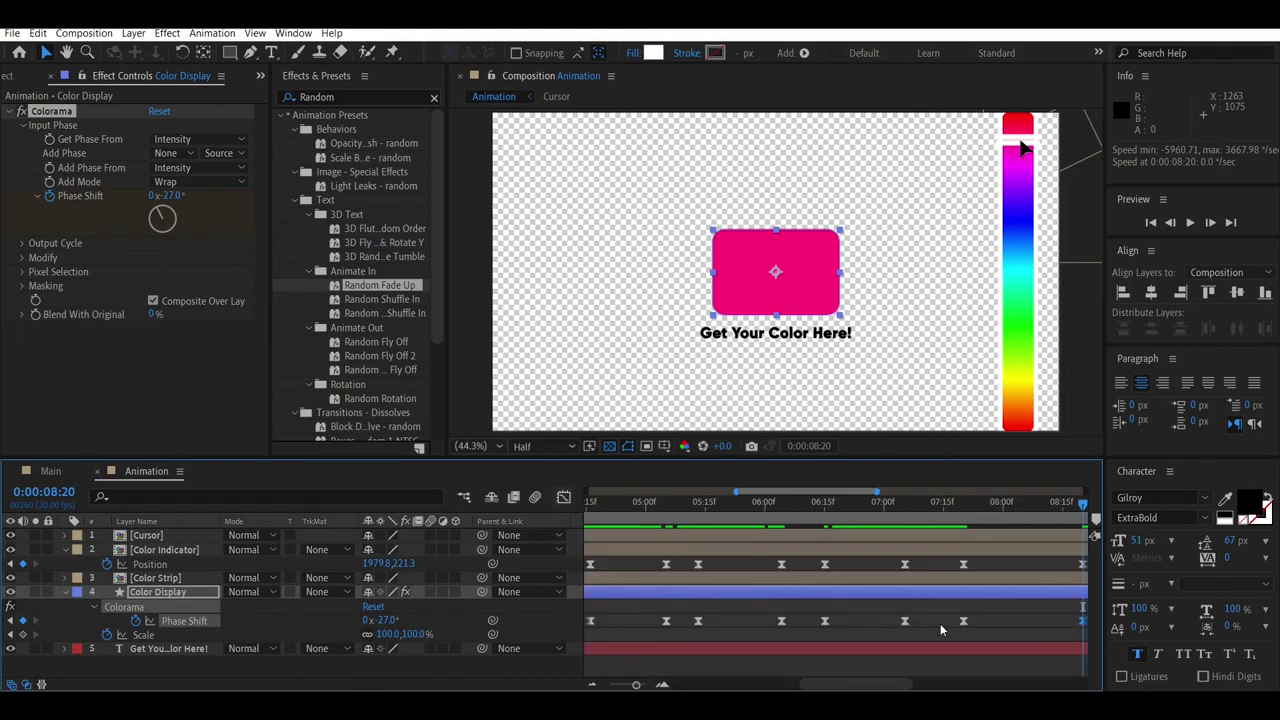
# Step: Lengthen the ease on the 7:20 and 8:20 Phase Shift keyframes to about 89% influence
pyautogui.moveTo(946, 617); pyautogui.dragTo(807, 647)
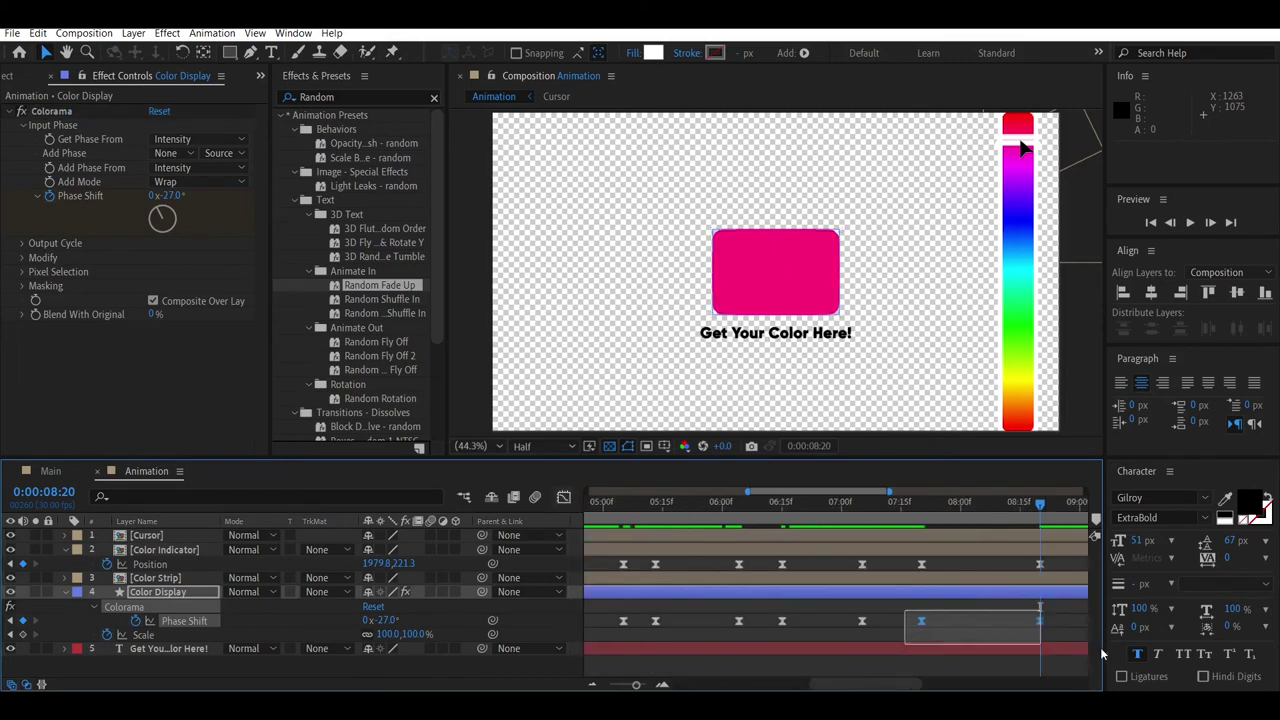
pyautogui.click(563, 497)
pyautogui.click(772, 667)
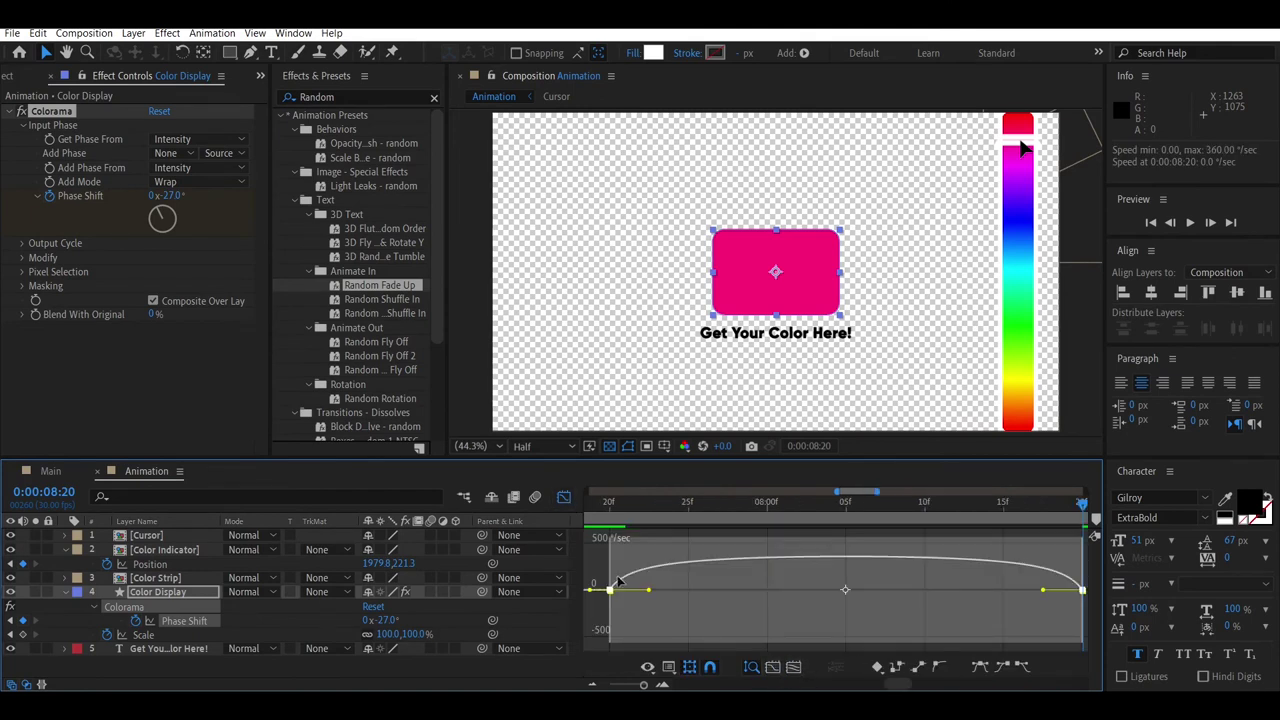
pyautogui.moveTo(679, 597); pyautogui.dragTo(724, 596)
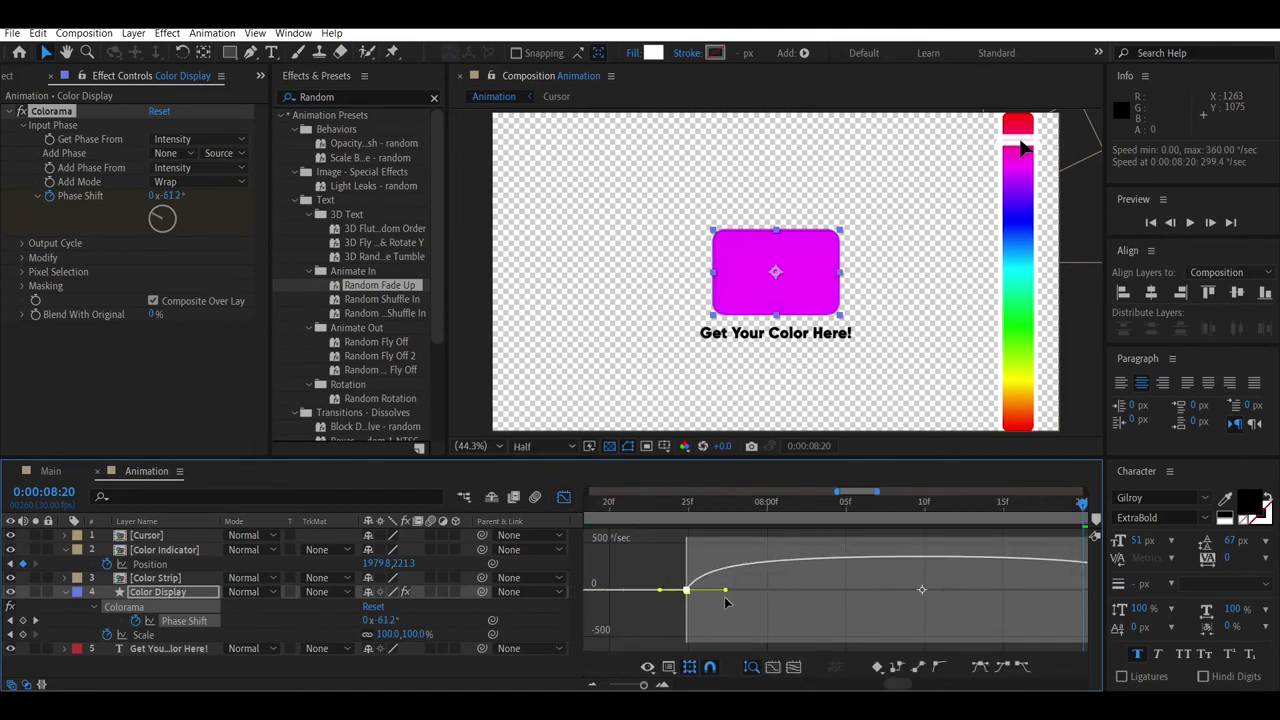
pyautogui.hotkey('ctrl', 'z')
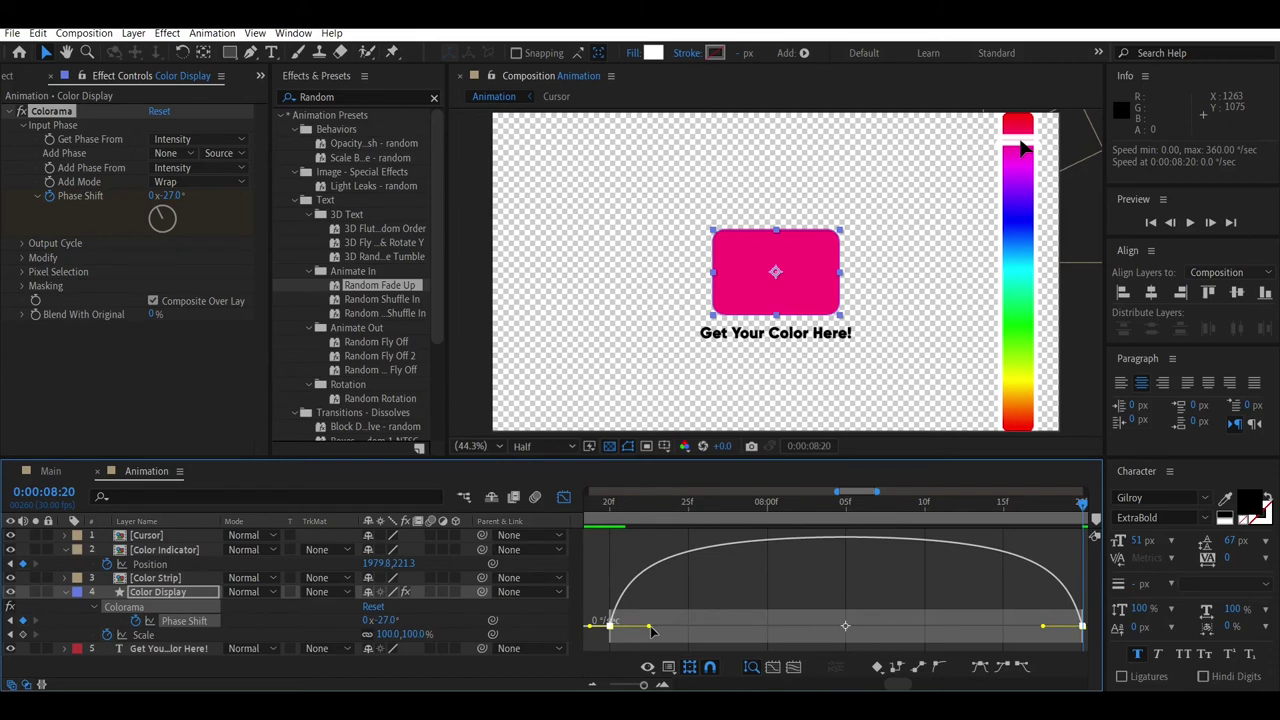
pyautogui.moveTo(649, 637); pyautogui.dragTo(813, 641)
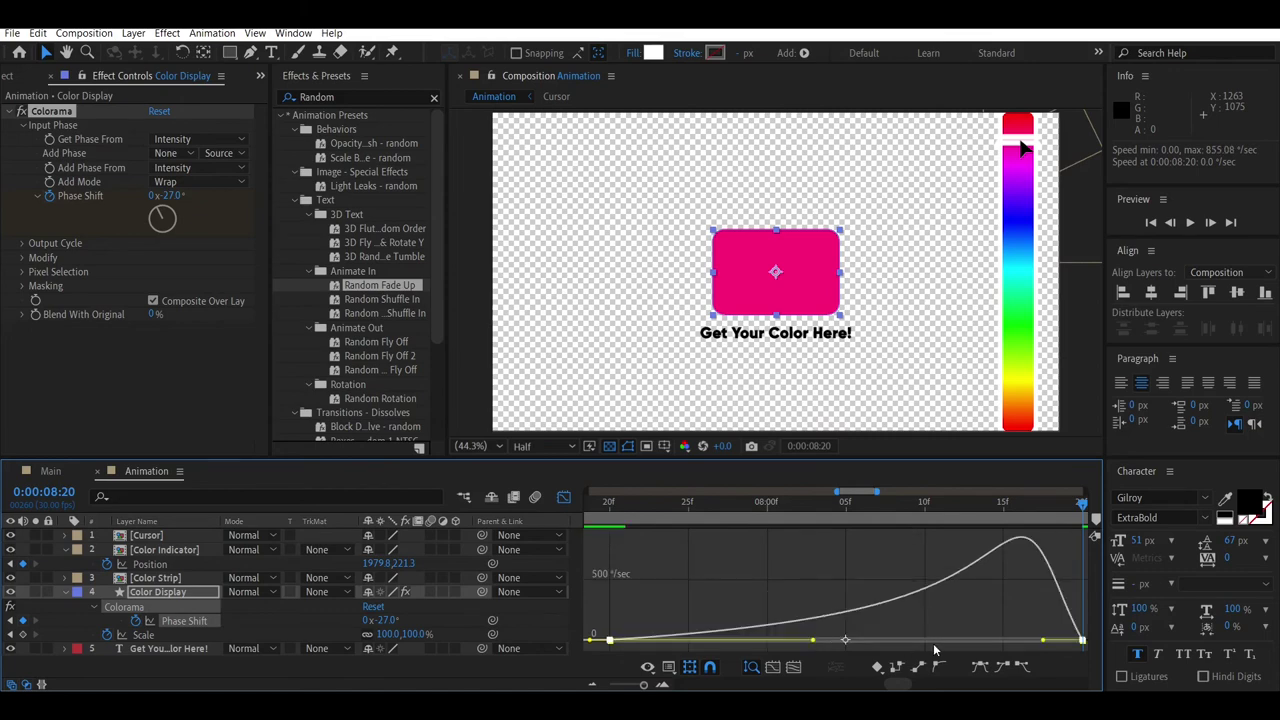
pyautogui.moveTo(1043, 641); pyautogui.dragTo(846, 641)
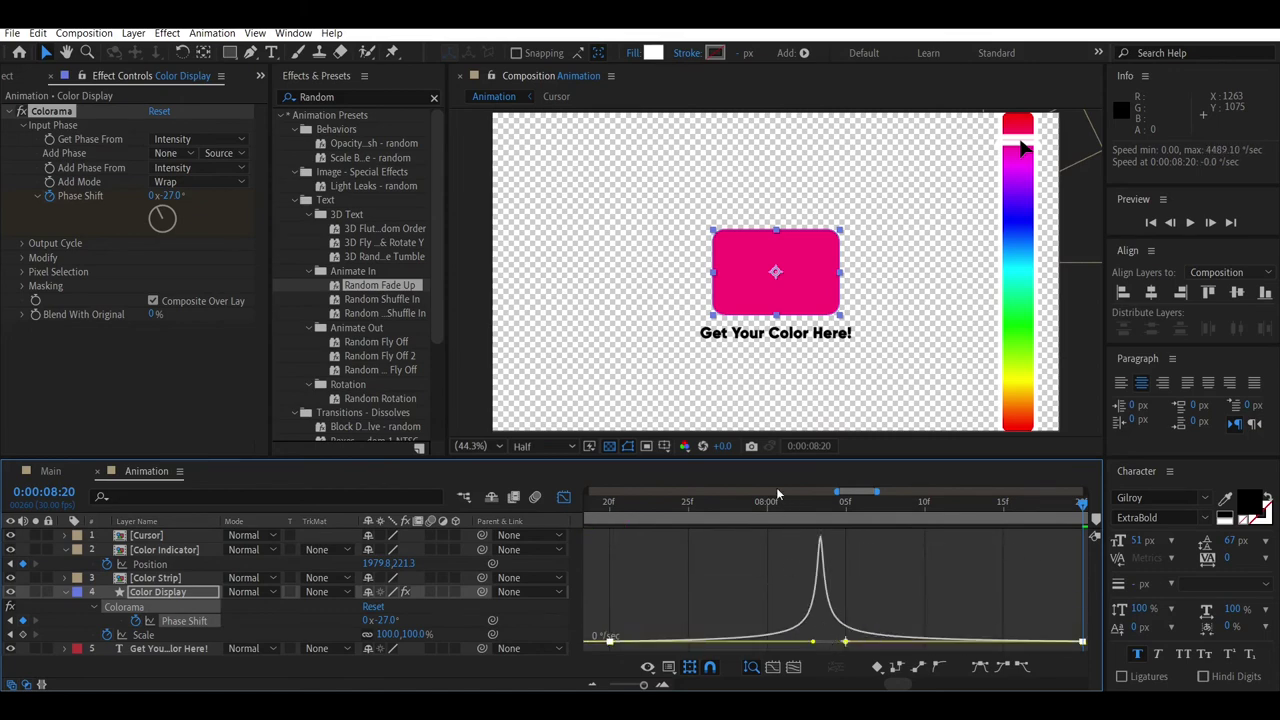
pyautogui.moveTo(752, 502); pyautogui.dragTo(588, 508)
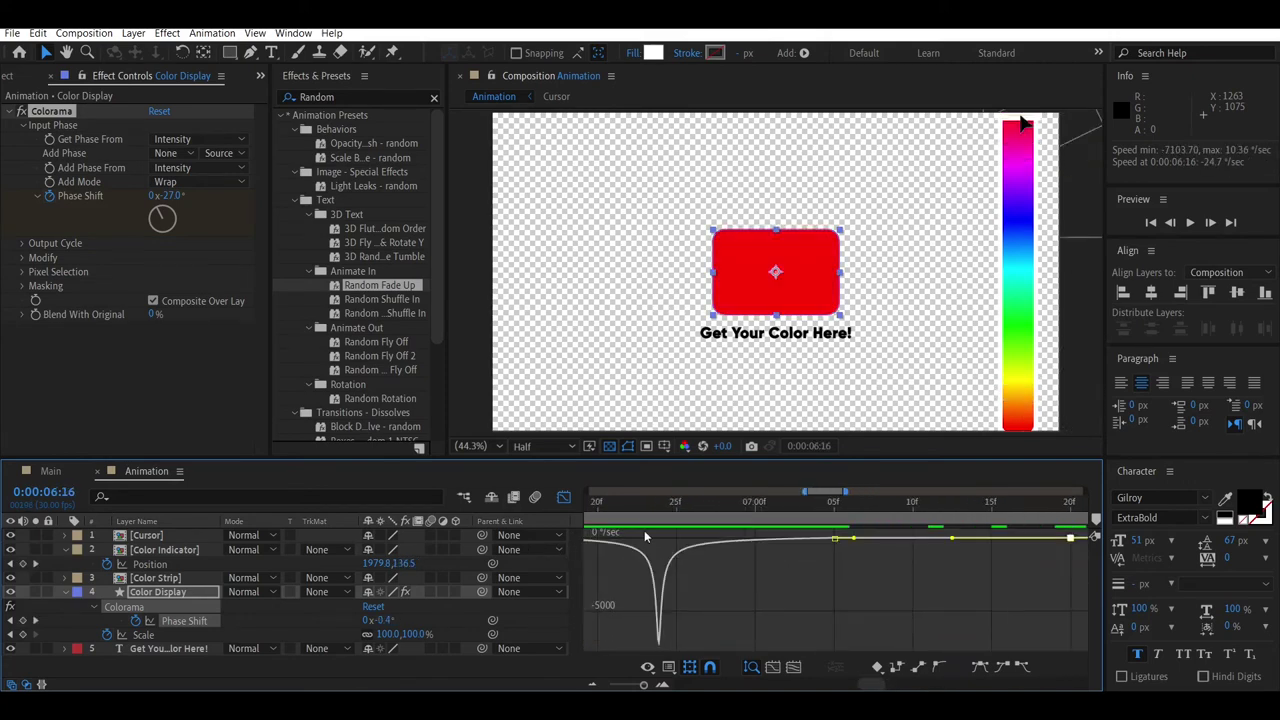
# Step: Check the colour at 7:16, preview the whole animation from 0:00, then stop at 9:03
pyautogui.click(564, 497)
pyautogui.press(';')
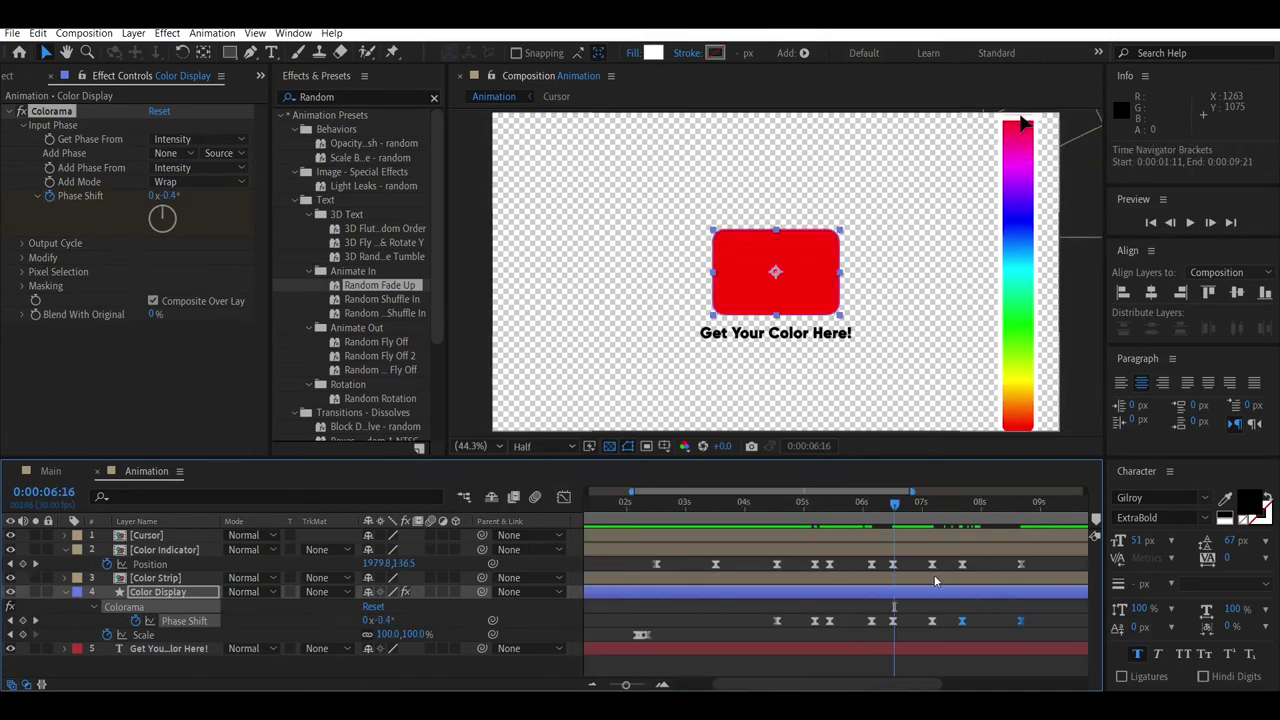
pyautogui.moveTo(818, 504); pyautogui.dragTo(882, 521)
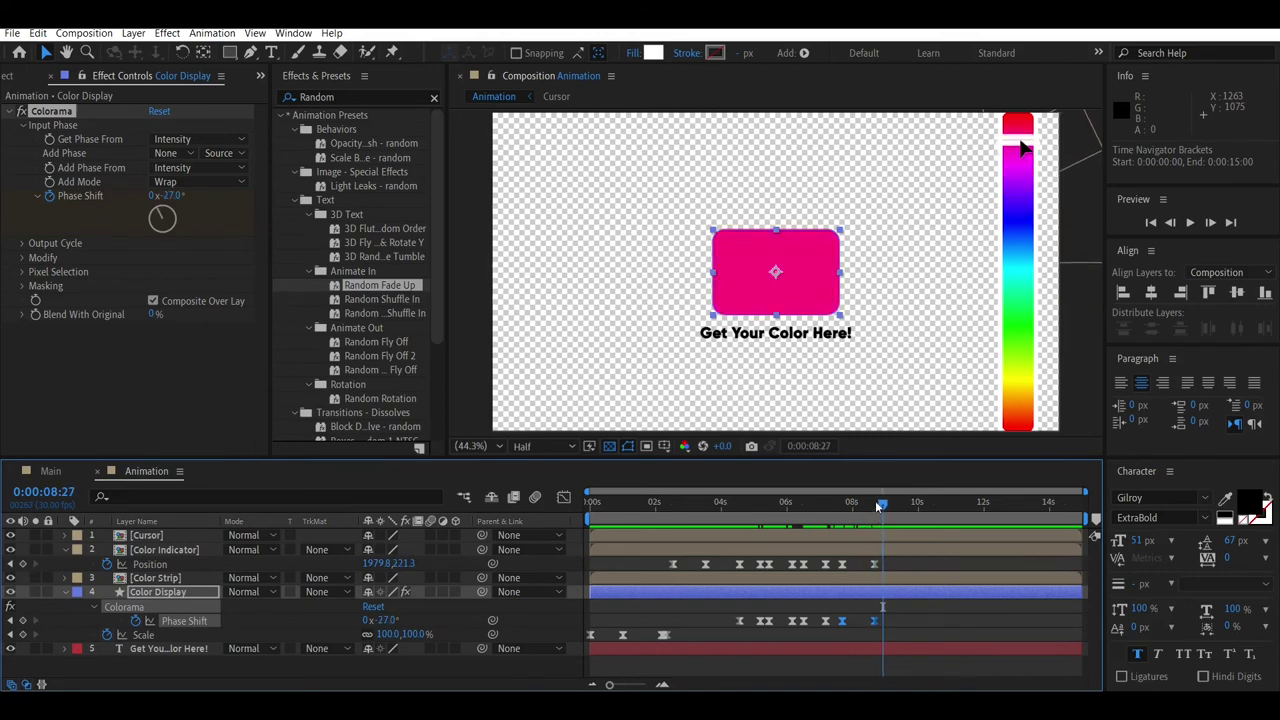
pyautogui.moveTo(877, 506); pyautogui.dragTo(456, 556)
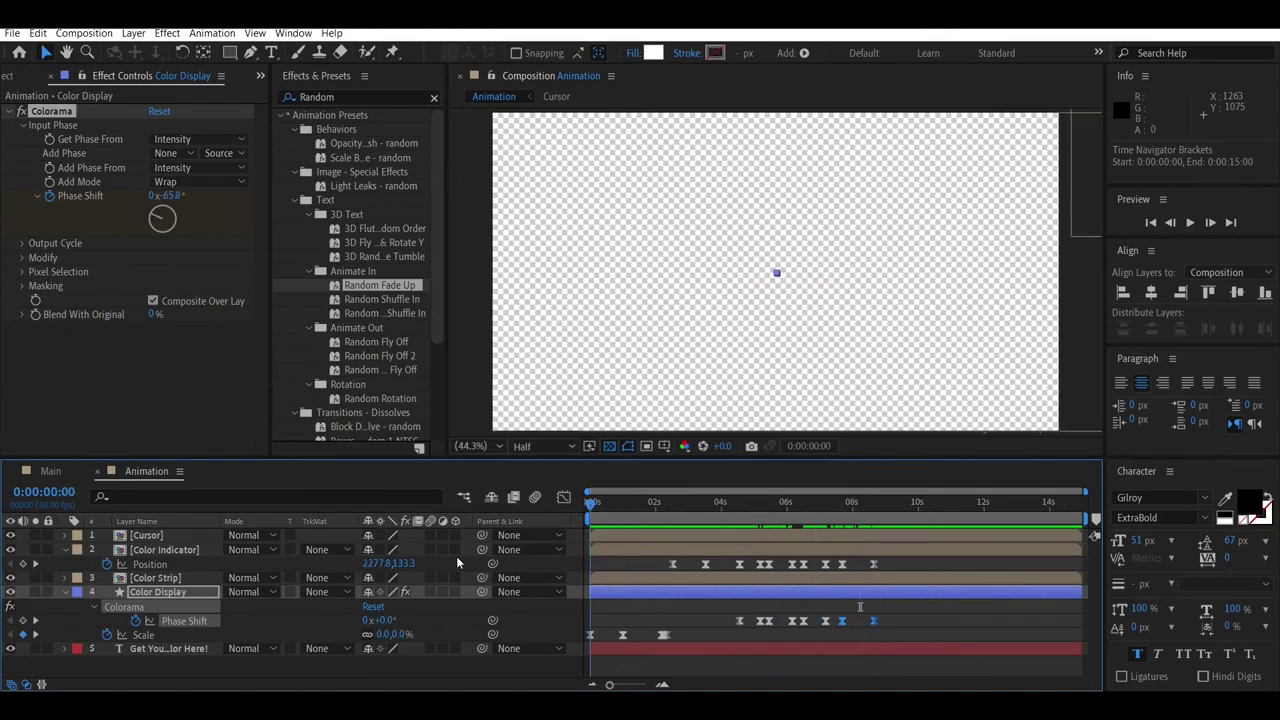
pyautogui.press('space')
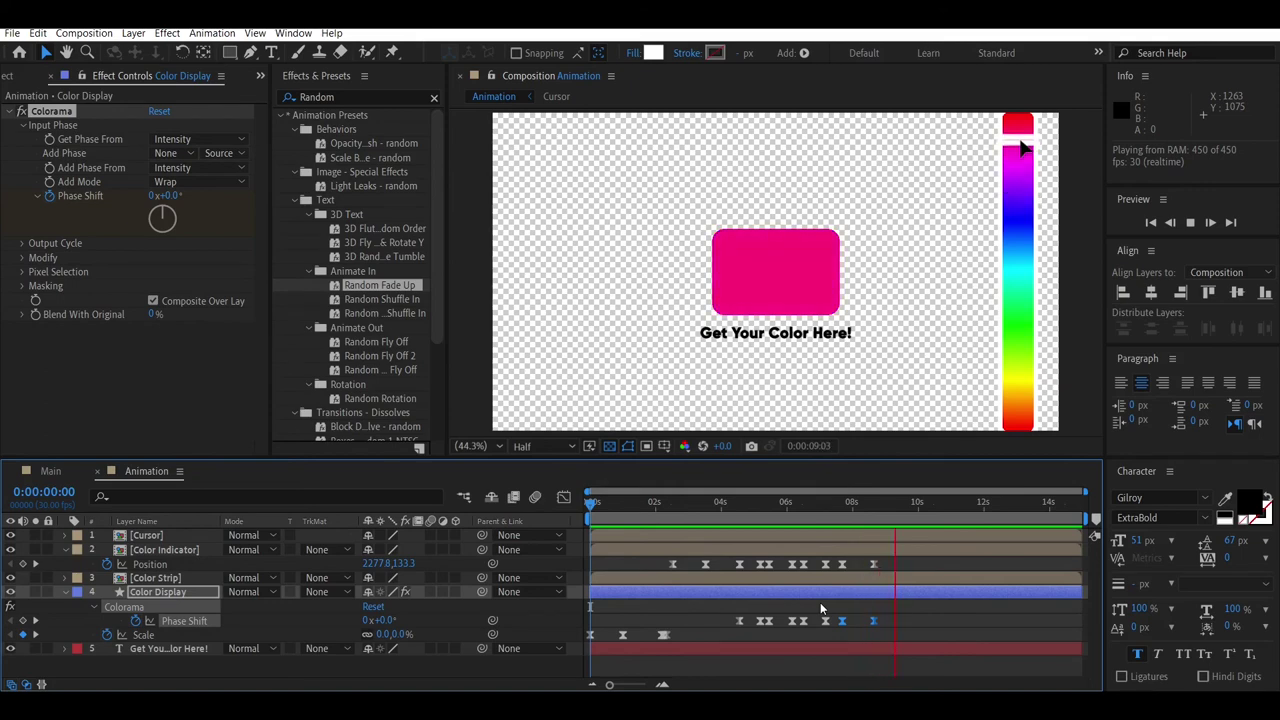
pyautogui.press('space')
pyautogui.moveTo(886, 519); pyautogui.dragTo(889, 518)
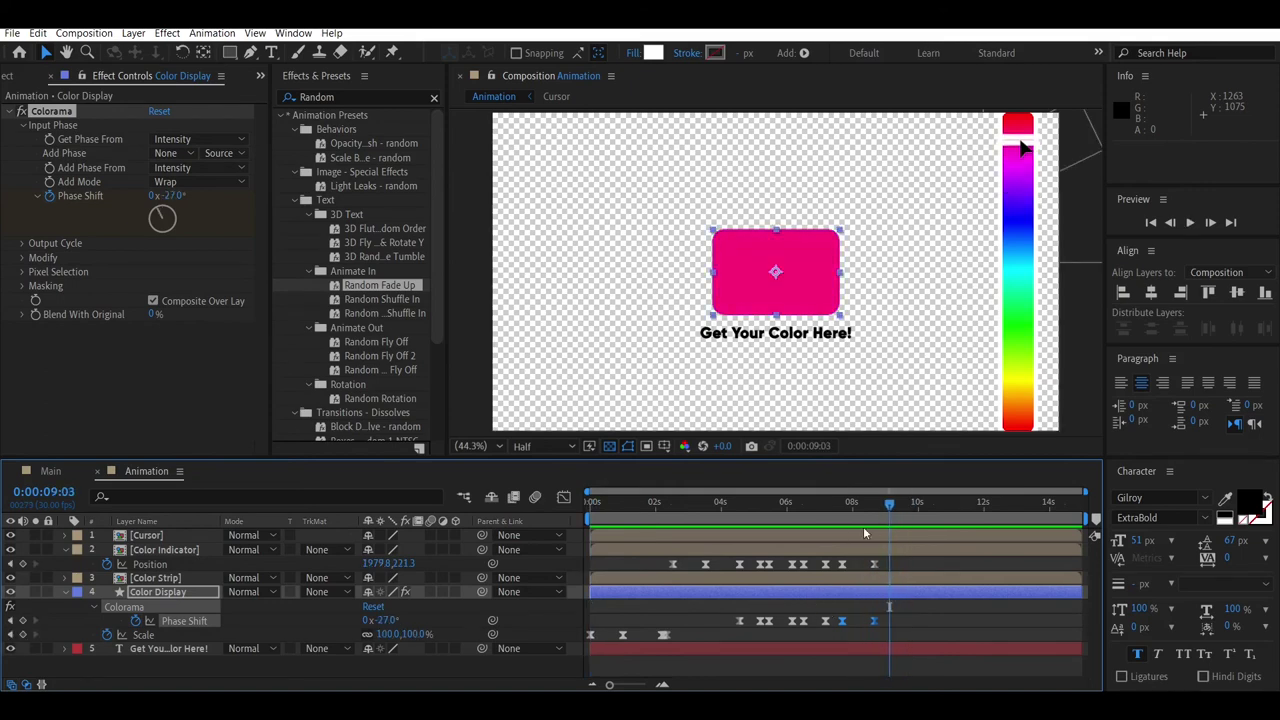
# Step: Collapse the Color Display and Color Indicator properties and reveal the Cursor layer's Position
pyautogui.click(64, 592)
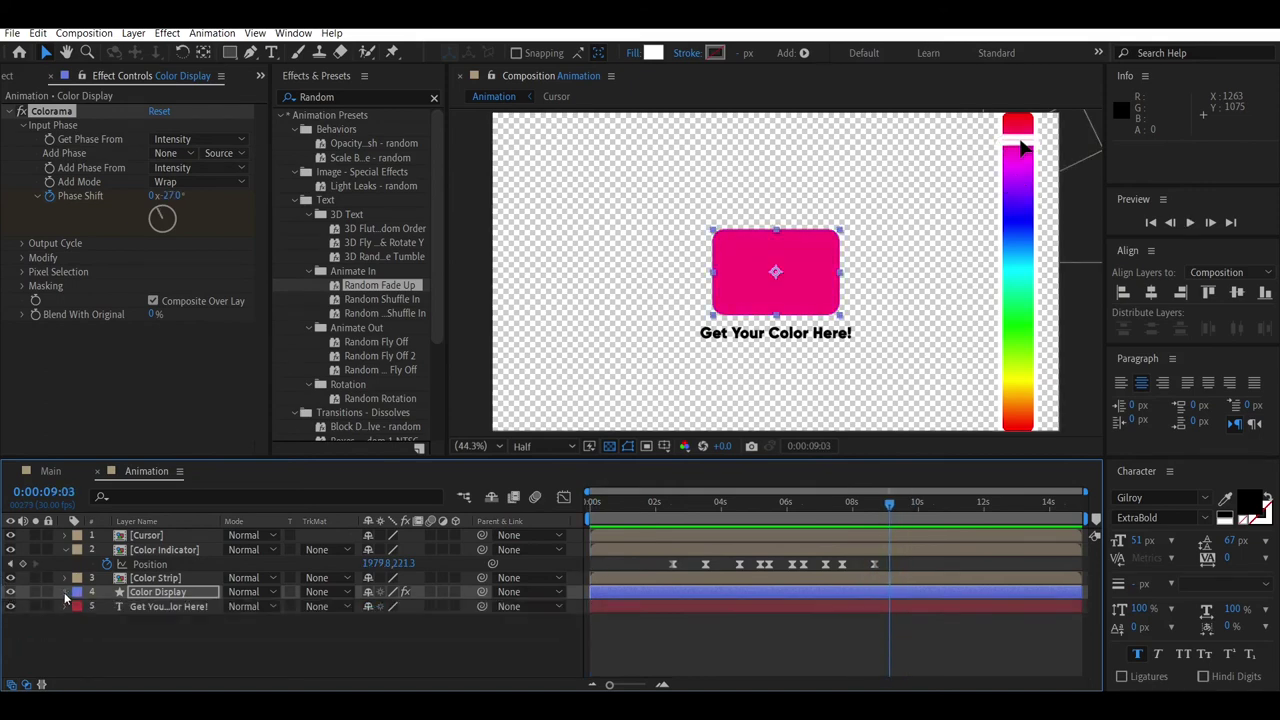
pyautogui.click(64, 550)
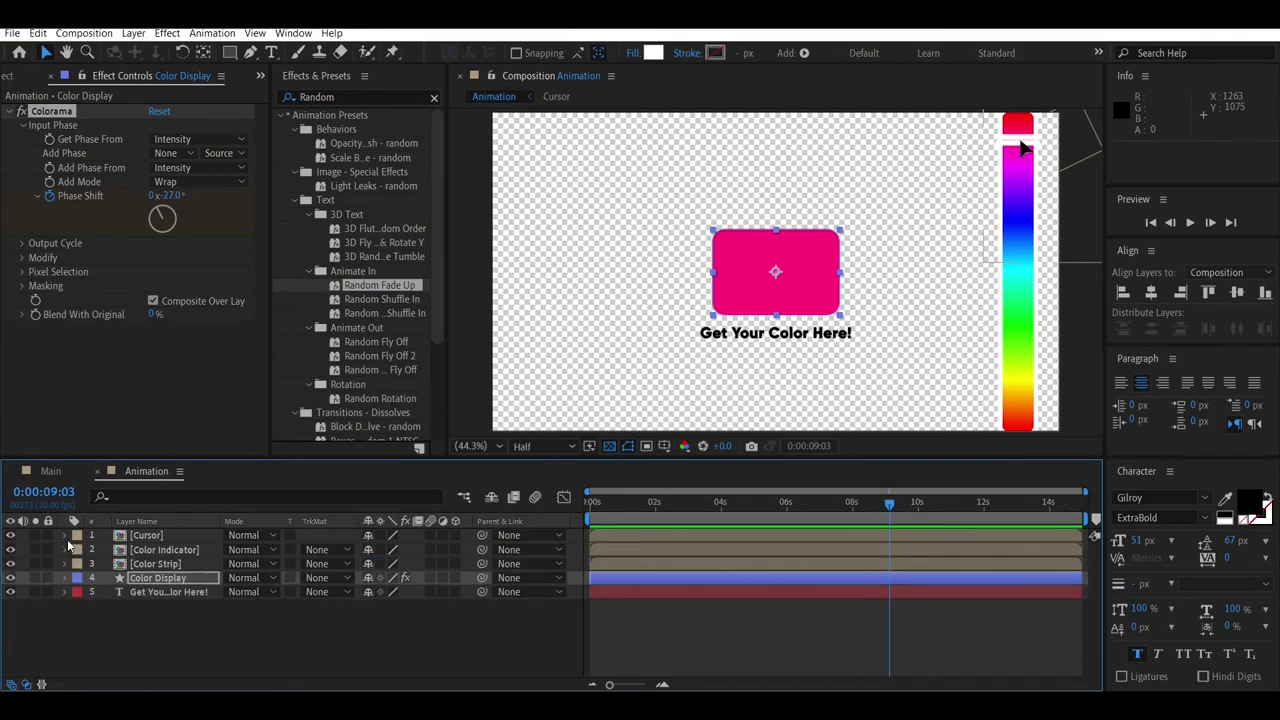
pyautogui.click(148, 537)
pyautogui.press('p')
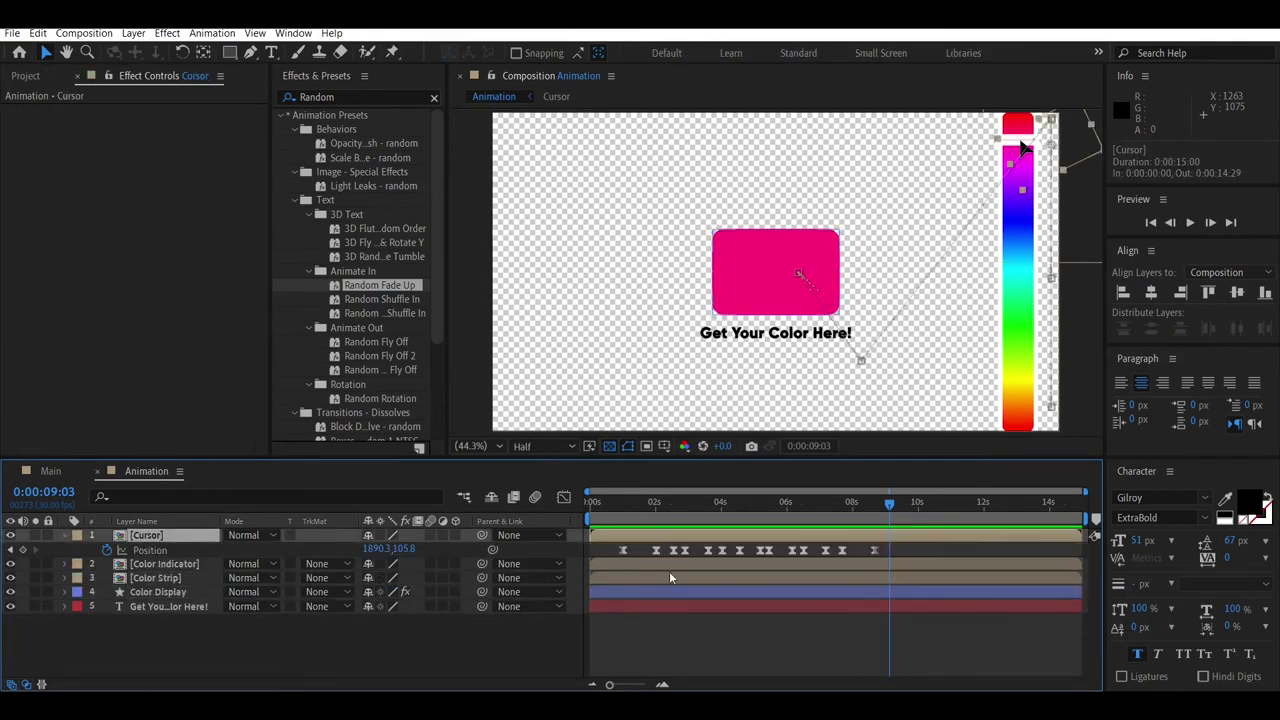
pyautogui.moveTo(889, 505); pyautogui.dragTo(887, 508)
# Step: Key the cursor Position at 9:00, then move it onto the pink box (1043, 569) at 9:20
pyautogui.click(23, 549)
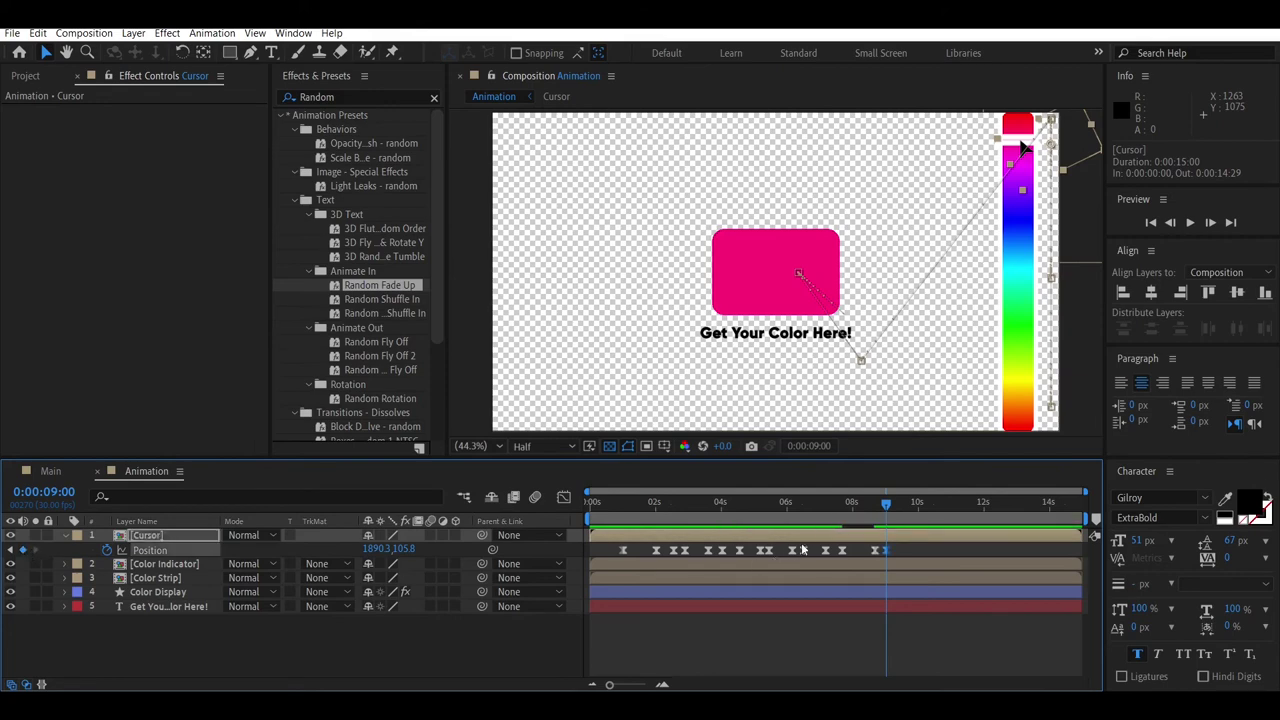
pyautogui.moveTo(893, 508); pyautogui.dragTo(909, 514)
pyautogui.moveTo(1048, 143)
pyautogui.mouseDown()
pyautogui.moveTo(841, 285)
pyautogui.moveTo(800, 282)
pyautogui.mouseUp()
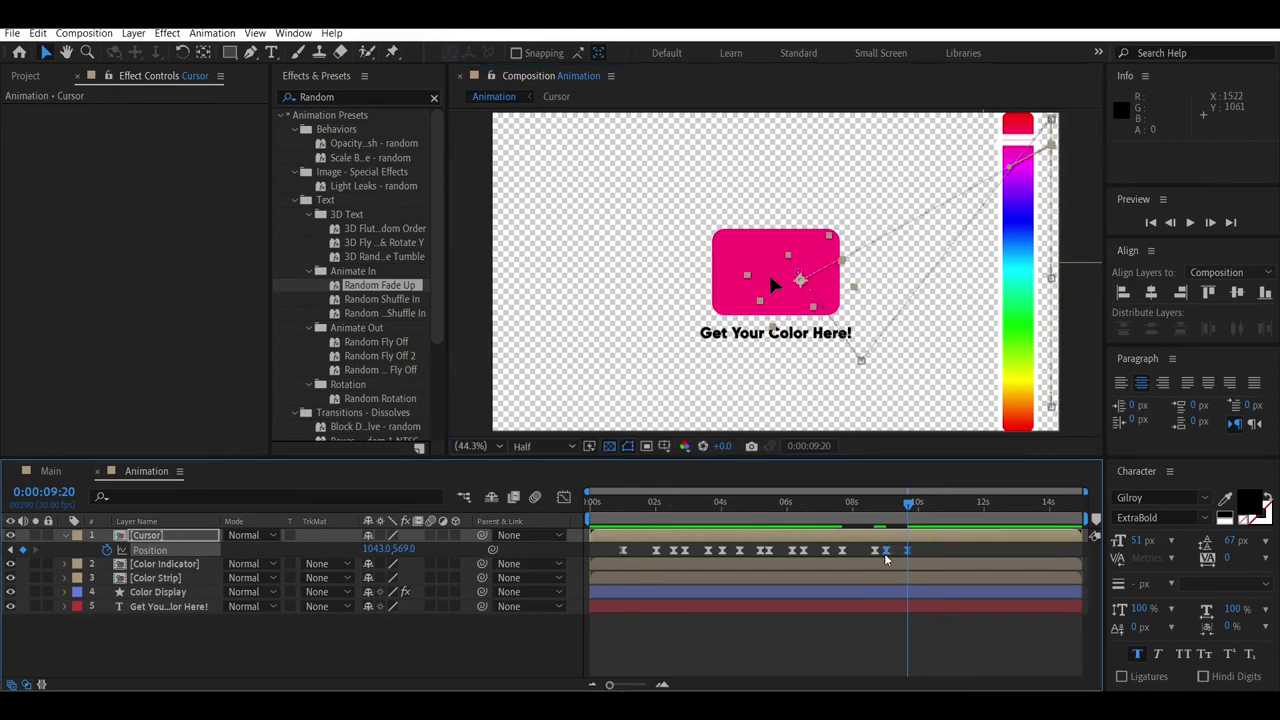
pyautogui.rightClick(910, 551)
# Step: Lengthen the ease on the cursor's 9:00–9:20 move to about 87% influence
pyautogui.click(564, 497)
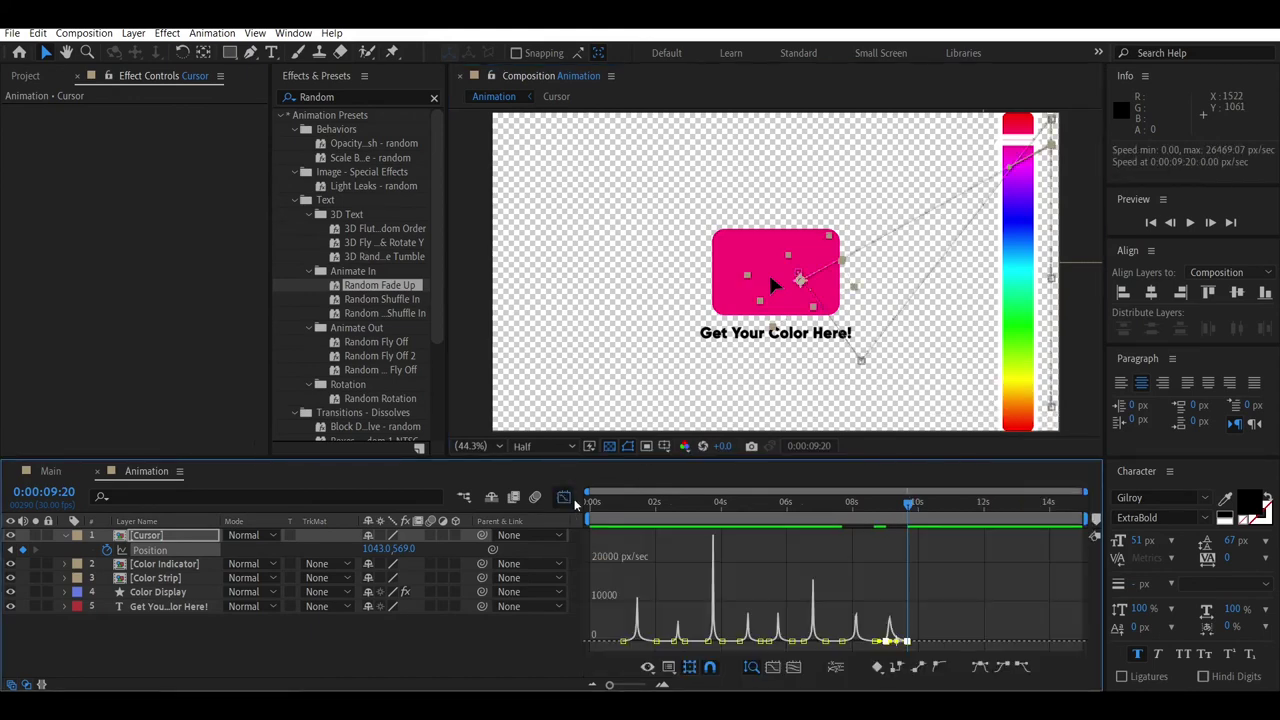
pyautogui.click(772, 667)
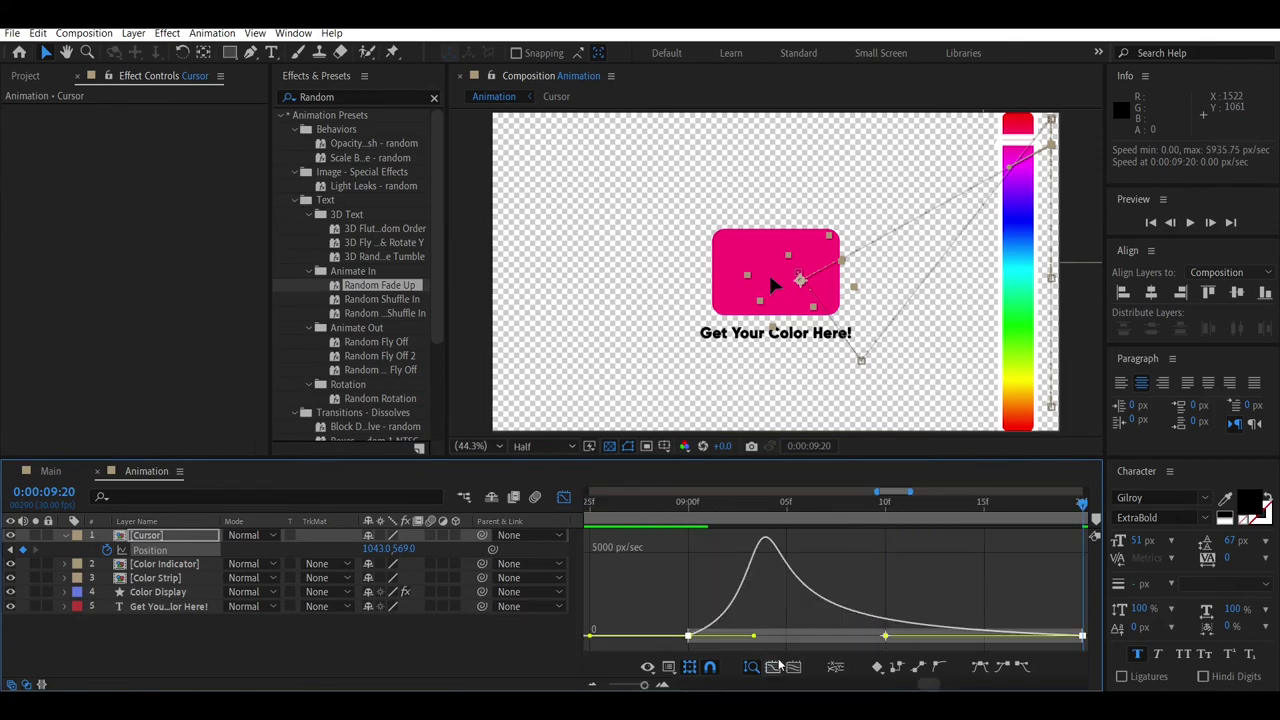
pyautogui.moveTo(754, 638); pyautogui.dragTo(860, 638)
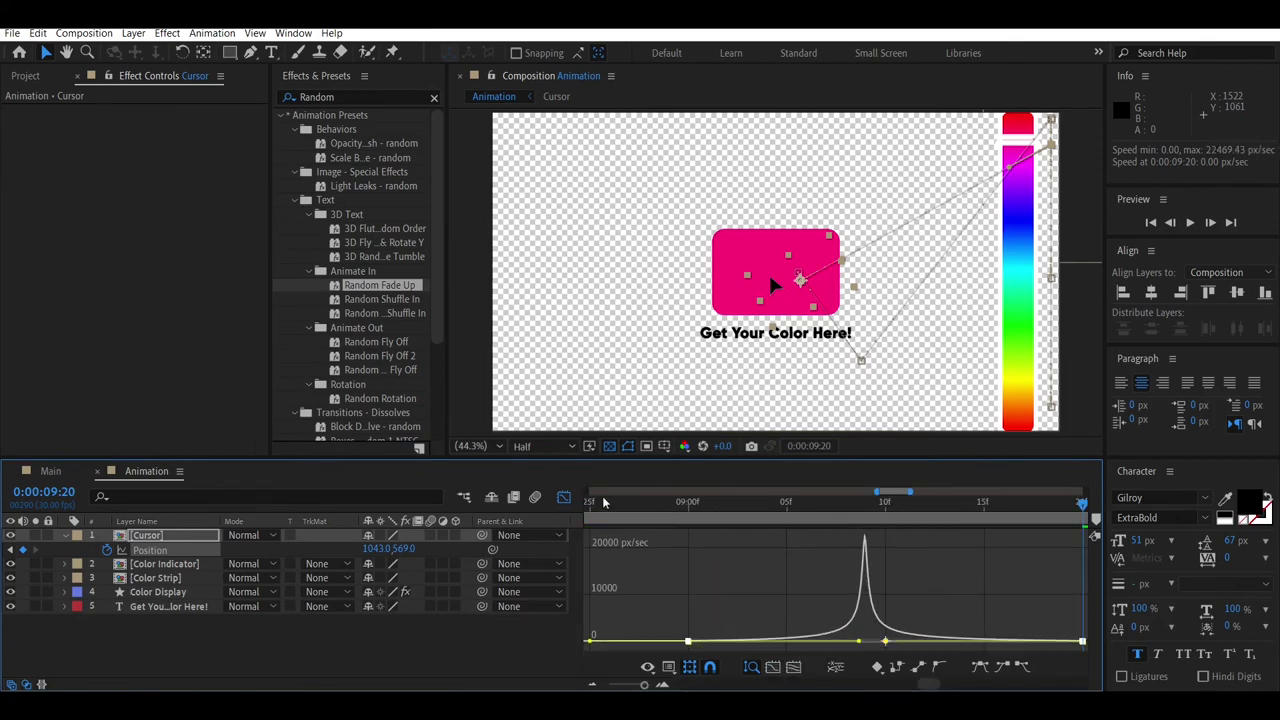
pyautogui.hotkey('shift', 'F3')
# Step: Preview the cursor's final move from 9:05, then collapse the Cursor layer at 10:00
pyautogui.moveTo(806, 510); pyautogui.dragTo(791, 529)
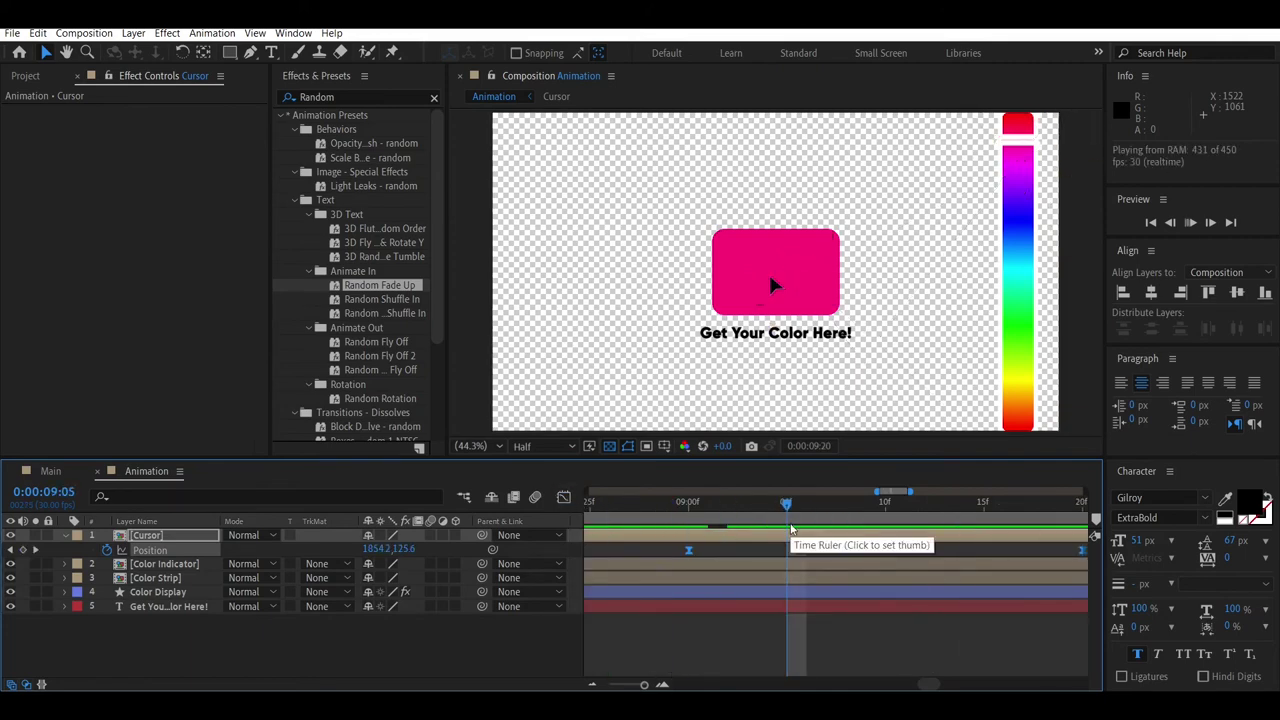
pyautogui.press('space')
pyautogui.press('-')
pyautogui.moveTo(868, 522); pyautogui.dragTo(872, 527)
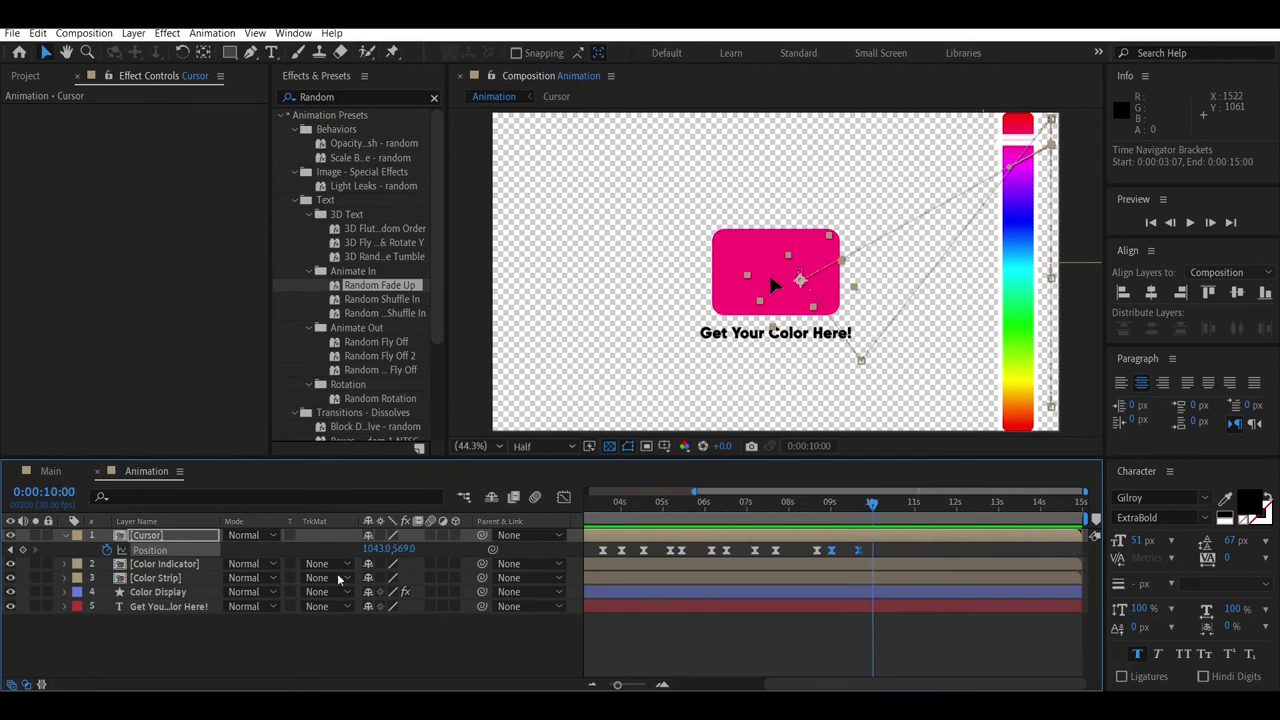
pyautogui.click(65, 535)
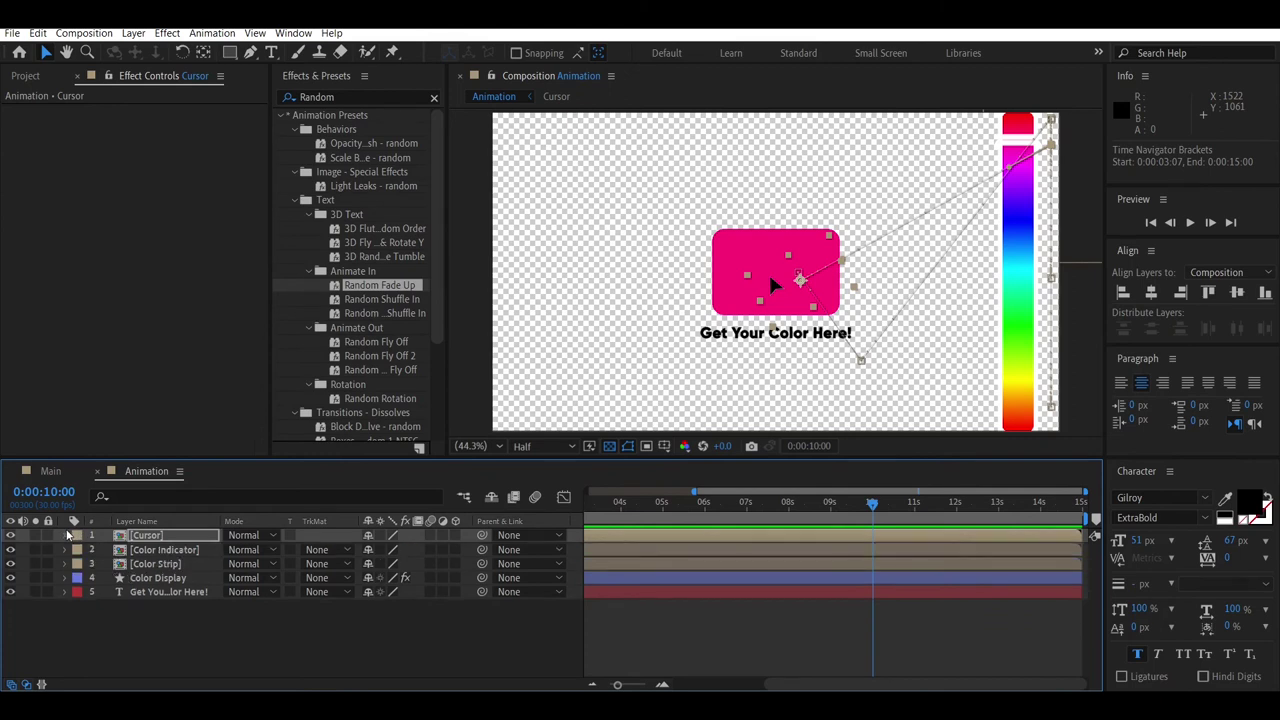
# Step: Reveal the Color Display Scale property and select its three opening keyframes
pyautogui.click(152, 579)
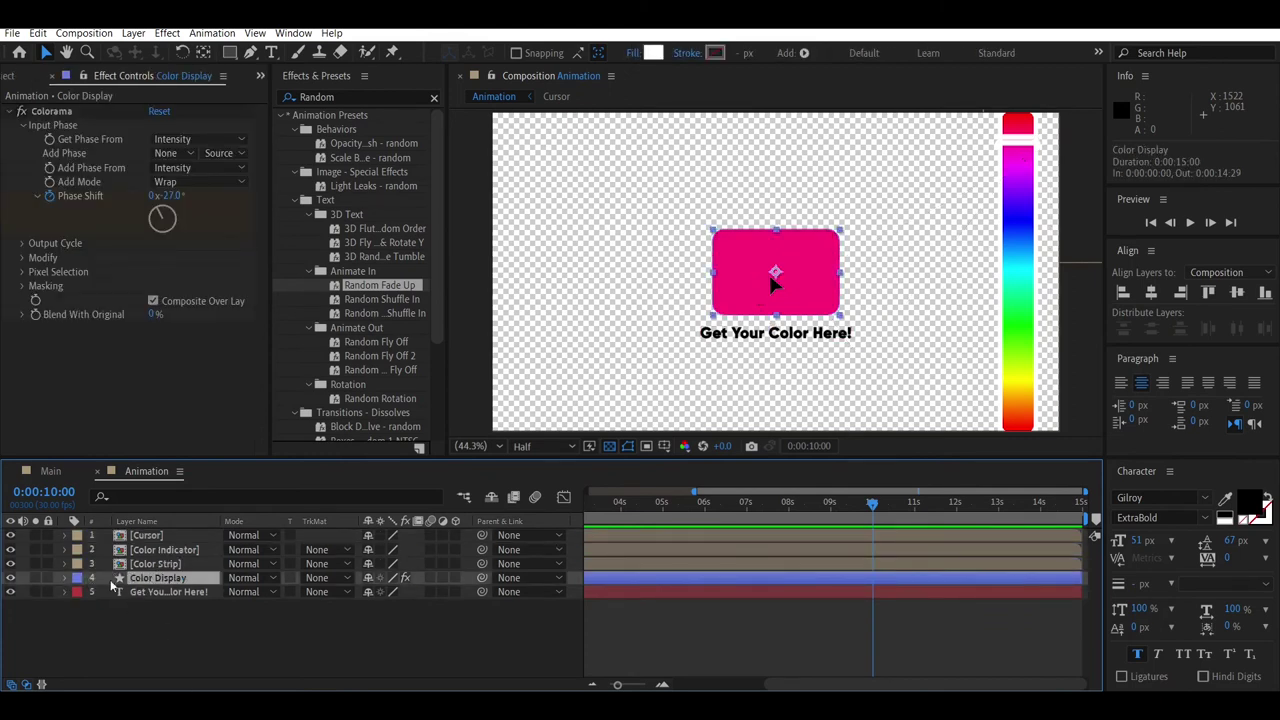
pyautogui.press('s')
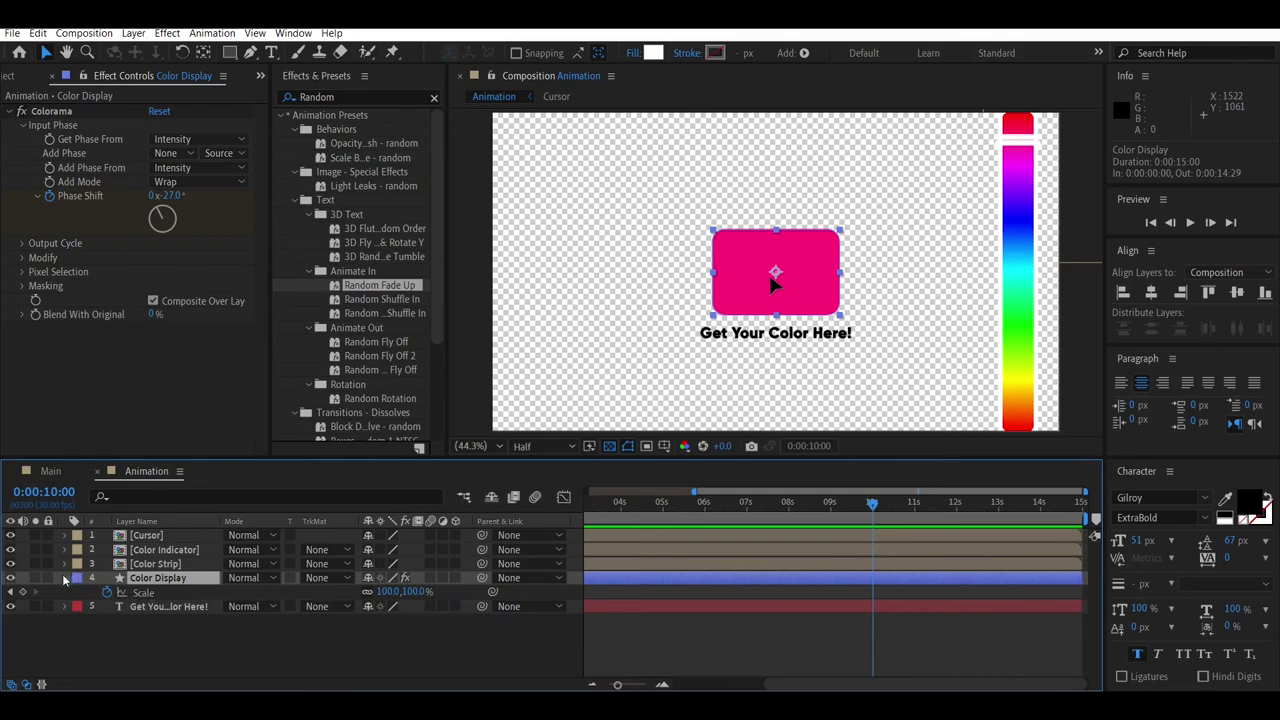
pyautogui.press('s')
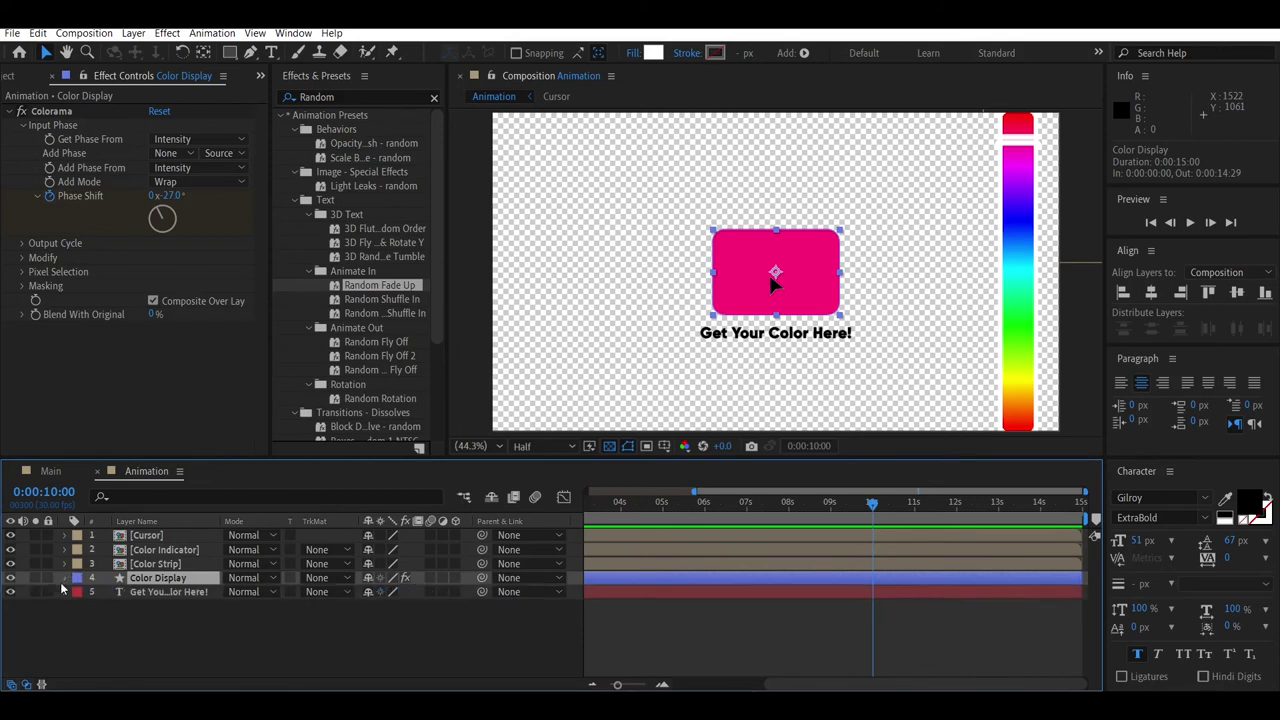
pyautogui.press('s')
pyautogui.press(';')
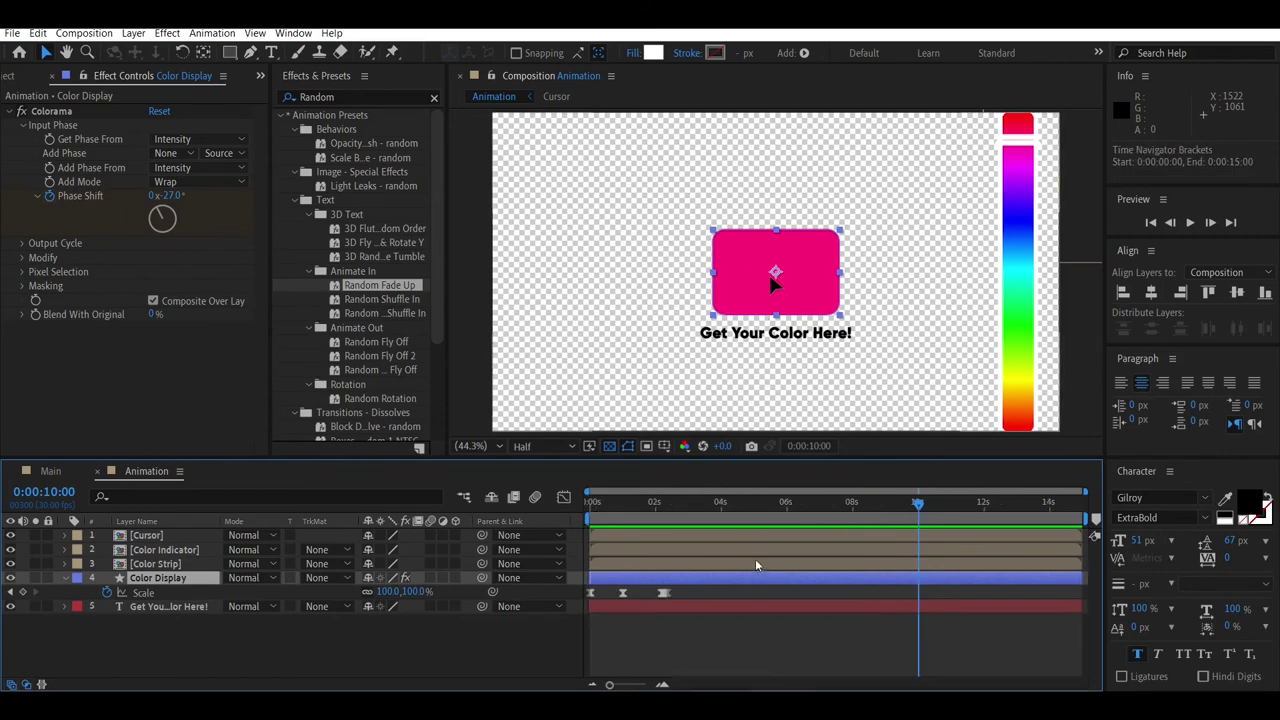
pyautogui.click(663, 594)
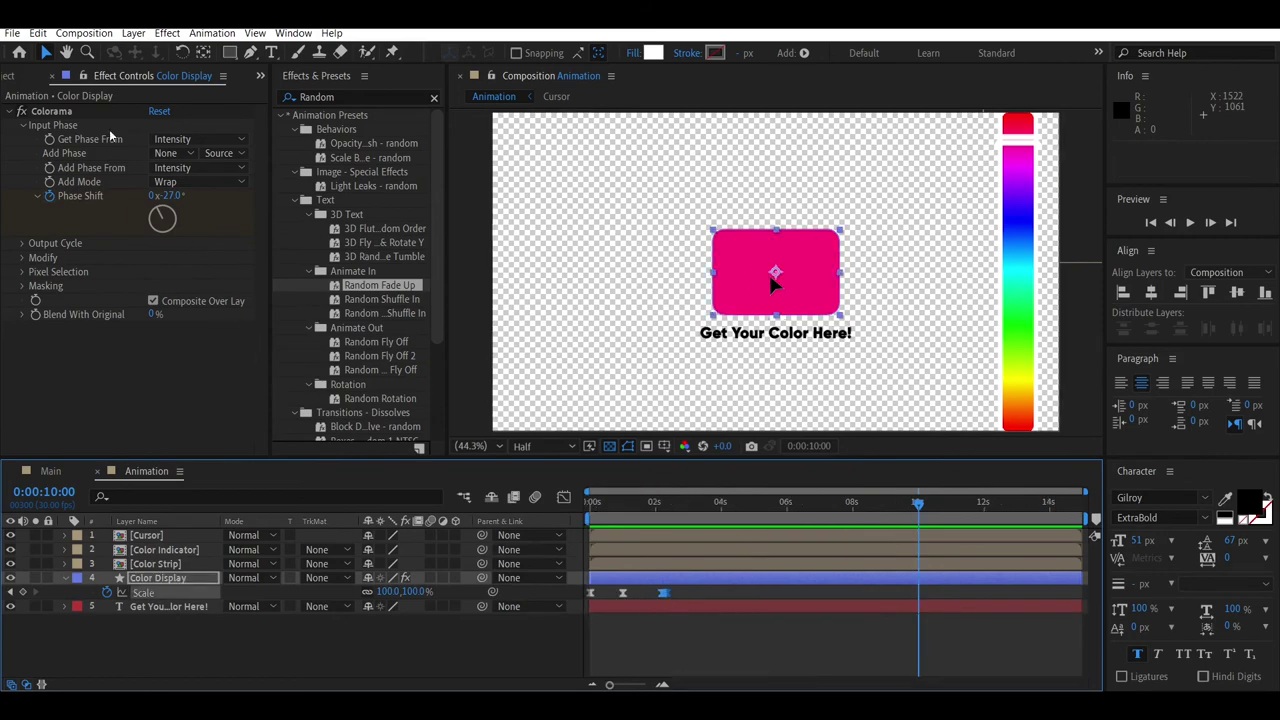
# Step: Copy the three Scale keyframes, paste them at the 10-second mark, and preview from about 9 seconds
pyautogui.click(38, 33)
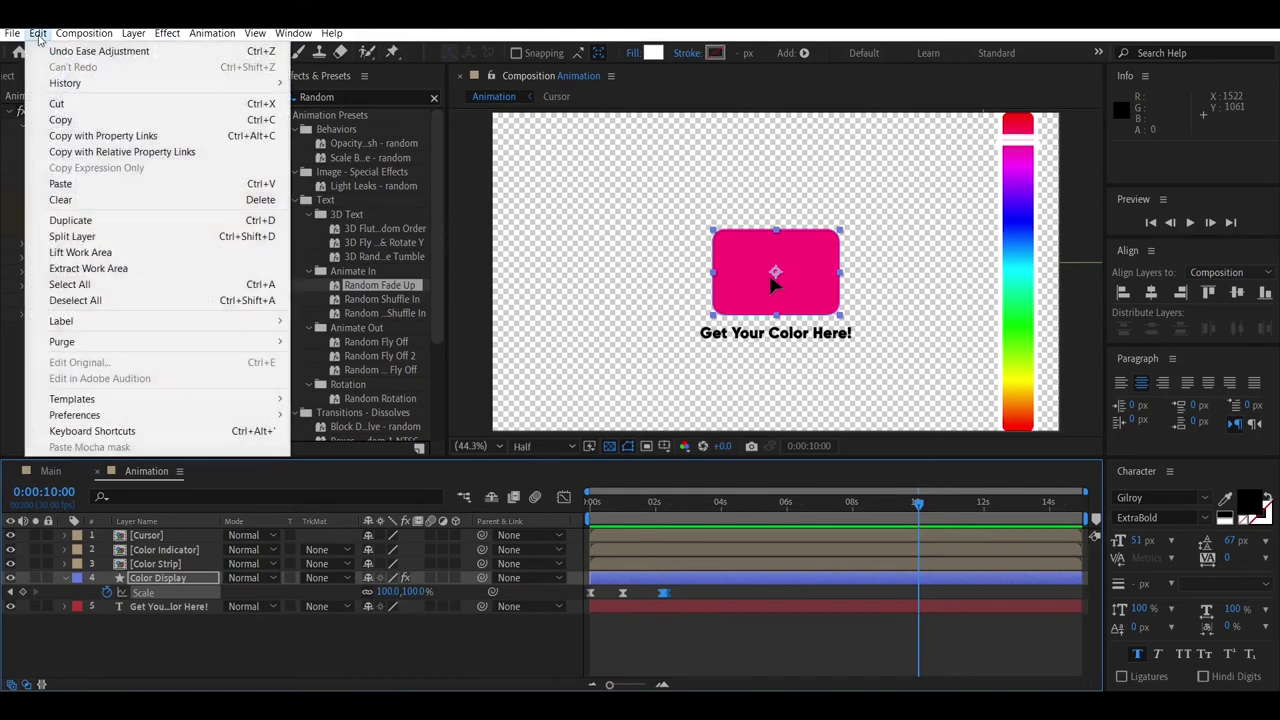
pyautogui.click(80, 124)
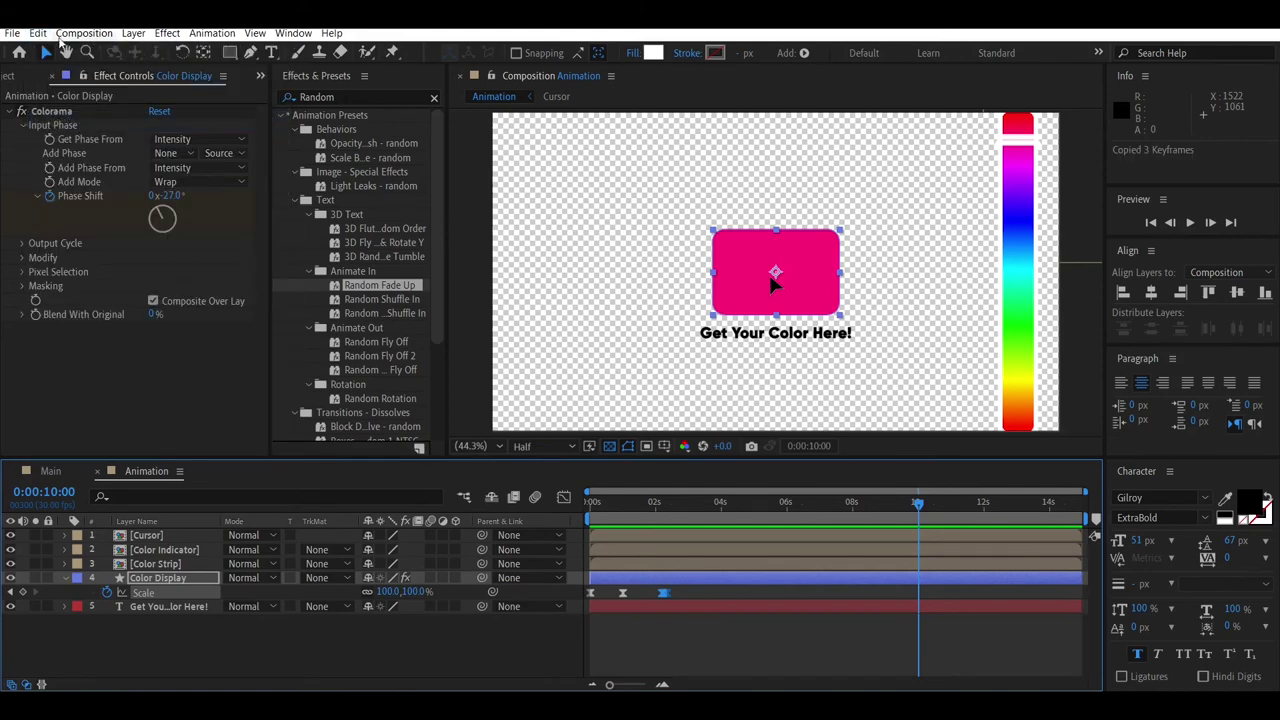
pyautogui.click(46, 37)
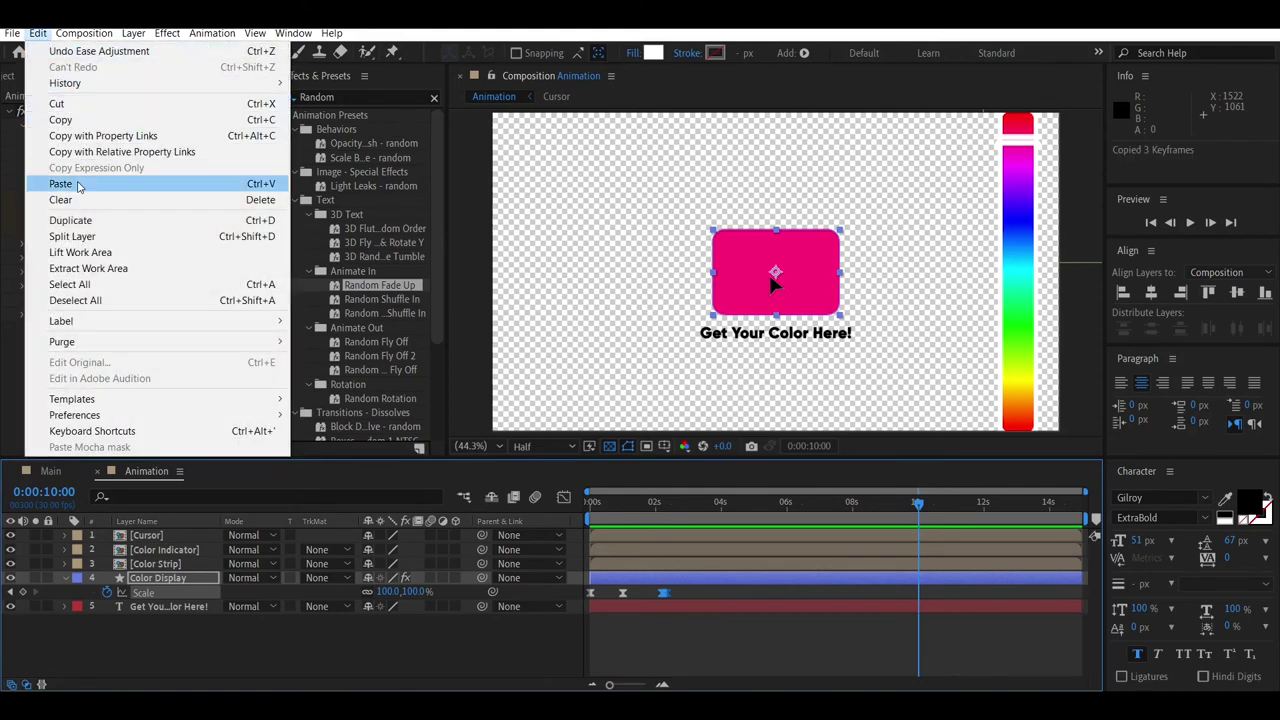
pyautogui.click(80, 184)
pyautogui.moveTo(918, 502); pyautogui.dragTo(903, 505)
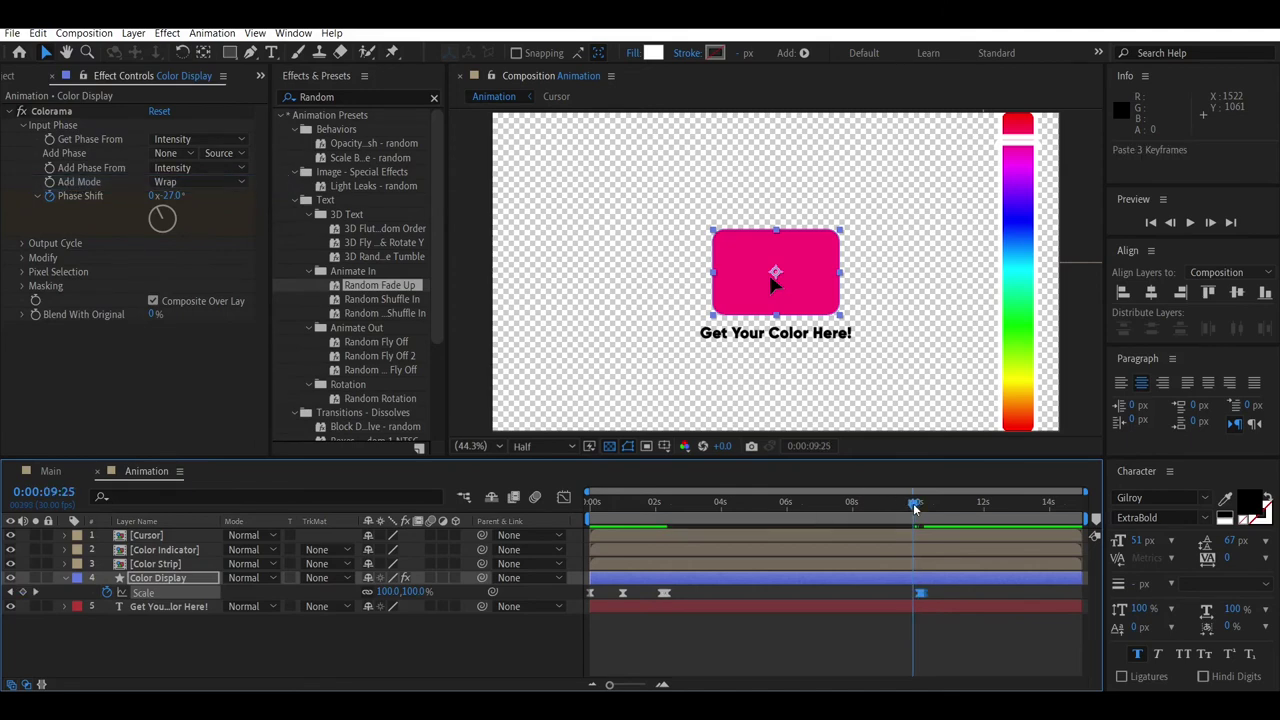
pyautogui.press('space')
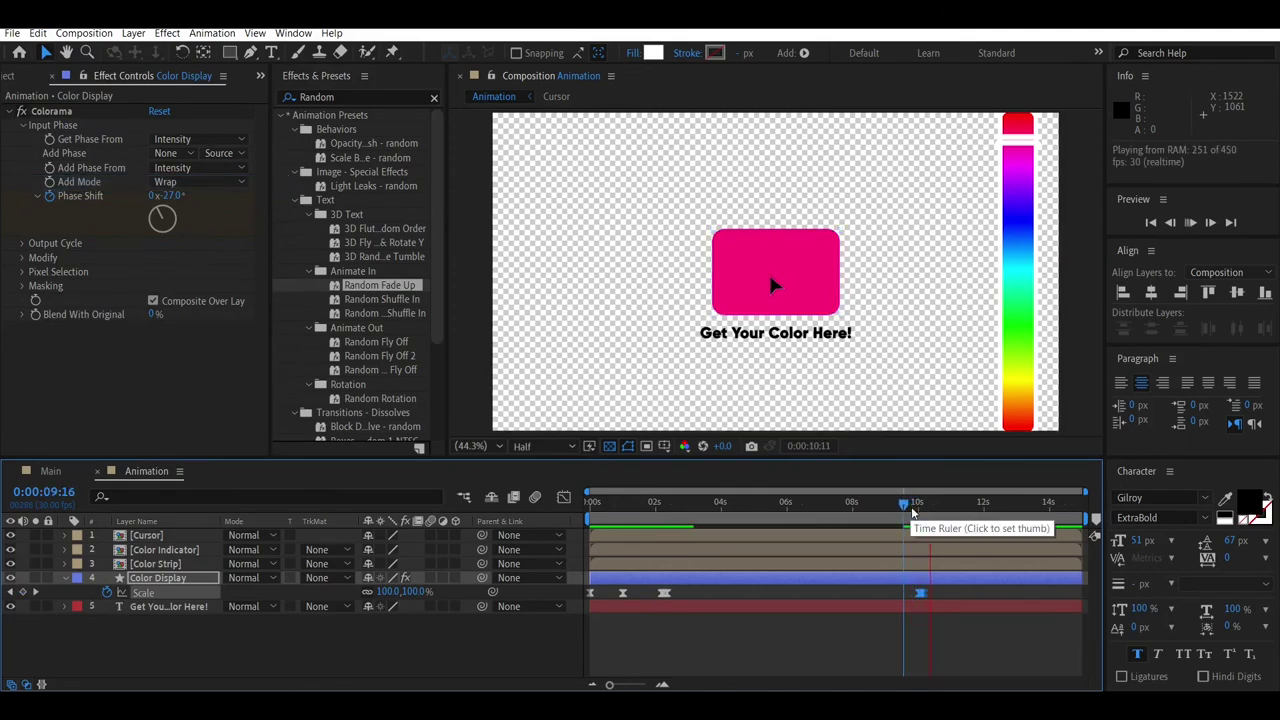
# Step: Add a Color Display Scale keyframe at 0:00:10:11, then move the time to about 10:20
pyautogui.press('space')
pyautogui.moveTo(912, 515); pyautogui.dragTo(933, 524)
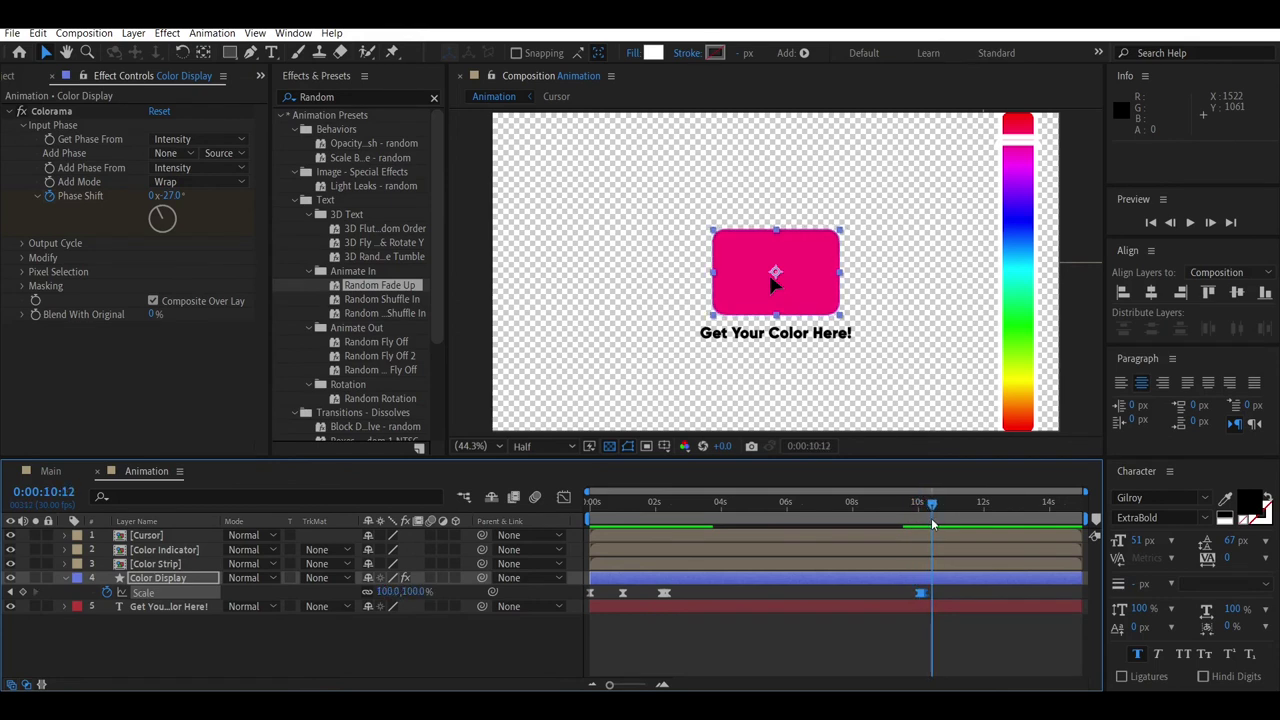
pyautogui.moveTo(932, 524); pyautogui.dragTo(930, 524)
pyautogui.click(24, 593)
pyautogui.moveTo(924, 508); pyautogui.dragTo(938, 508)
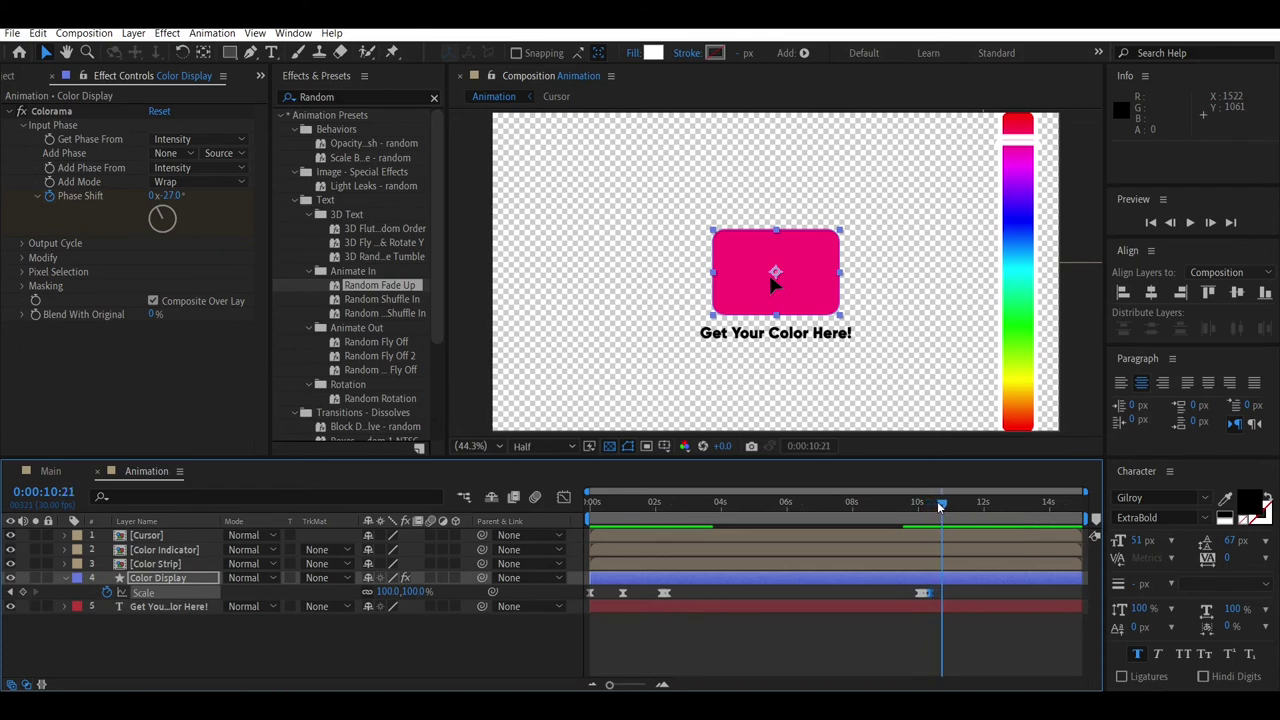
pyautogui.moveTo(938, 507); pyautogui.dragTo(938, 507)
# Step: Scale the pink box up to 485% at 10:20 so it fills the frame
pyautogui.moveTo(392, 591); pyautogui.dragTo(727, 581)
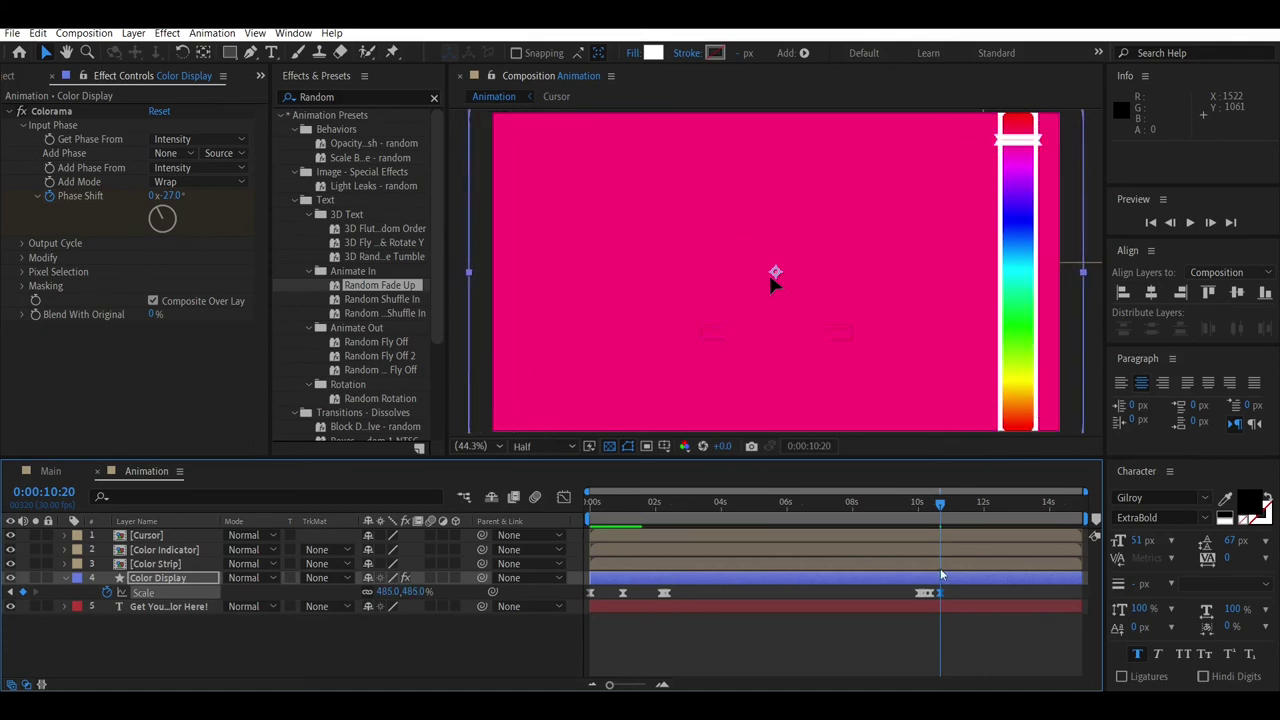
pyautogui.keyDown('alt'); pyautogui.scroll(3, 928, 605); pyautogui.keyUp('alt')
pyautogui.keyDown('alt'); pyautogui.scroll(2, 930, 605); pyautogui.keyUp('alt')
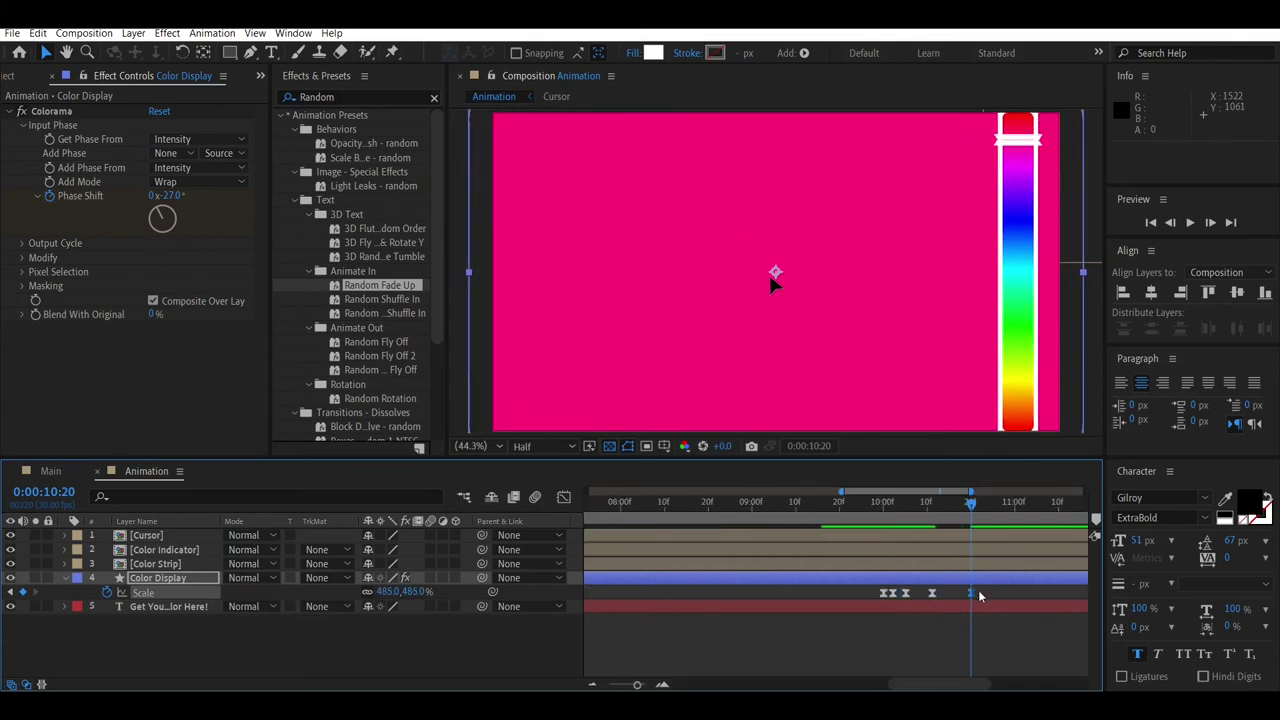
pyautogui.click(930, 593)
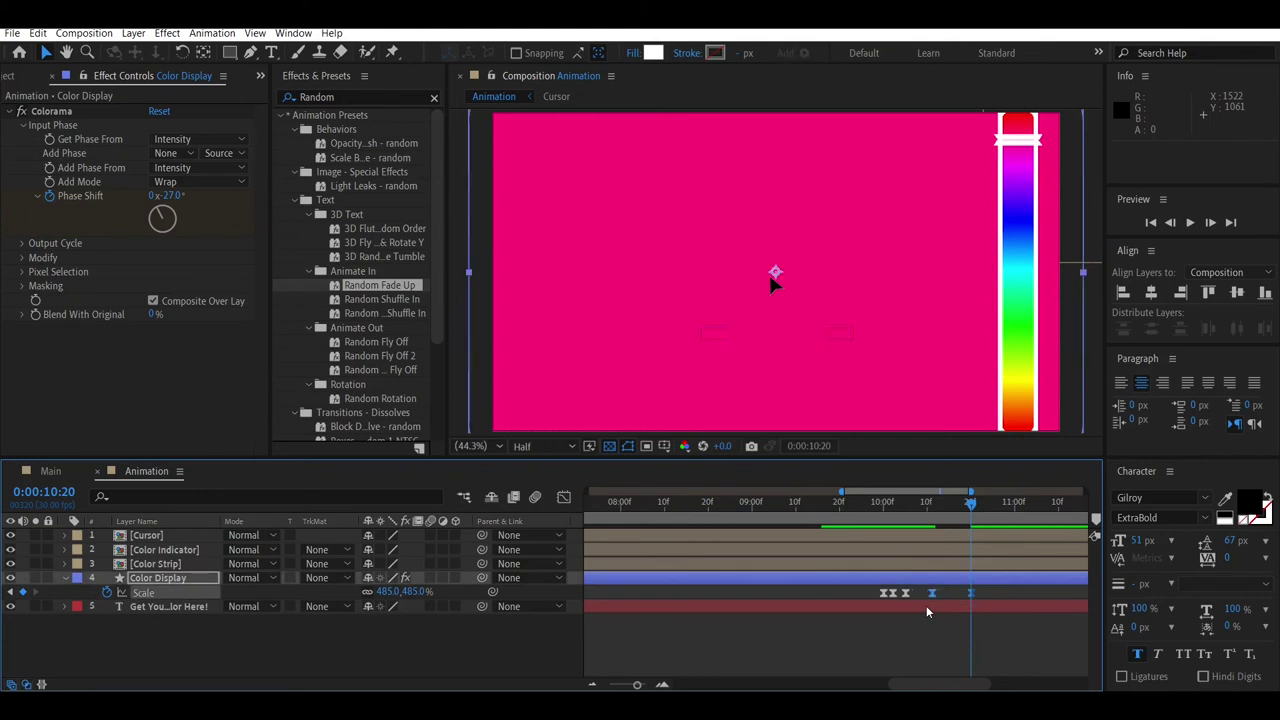
# Step: Lengthen the ease out of the 10:11 Scale keyframe and into the 10:20 keyframe
pyautogui.click(564, 497)
pyautogui.click(752, 667)
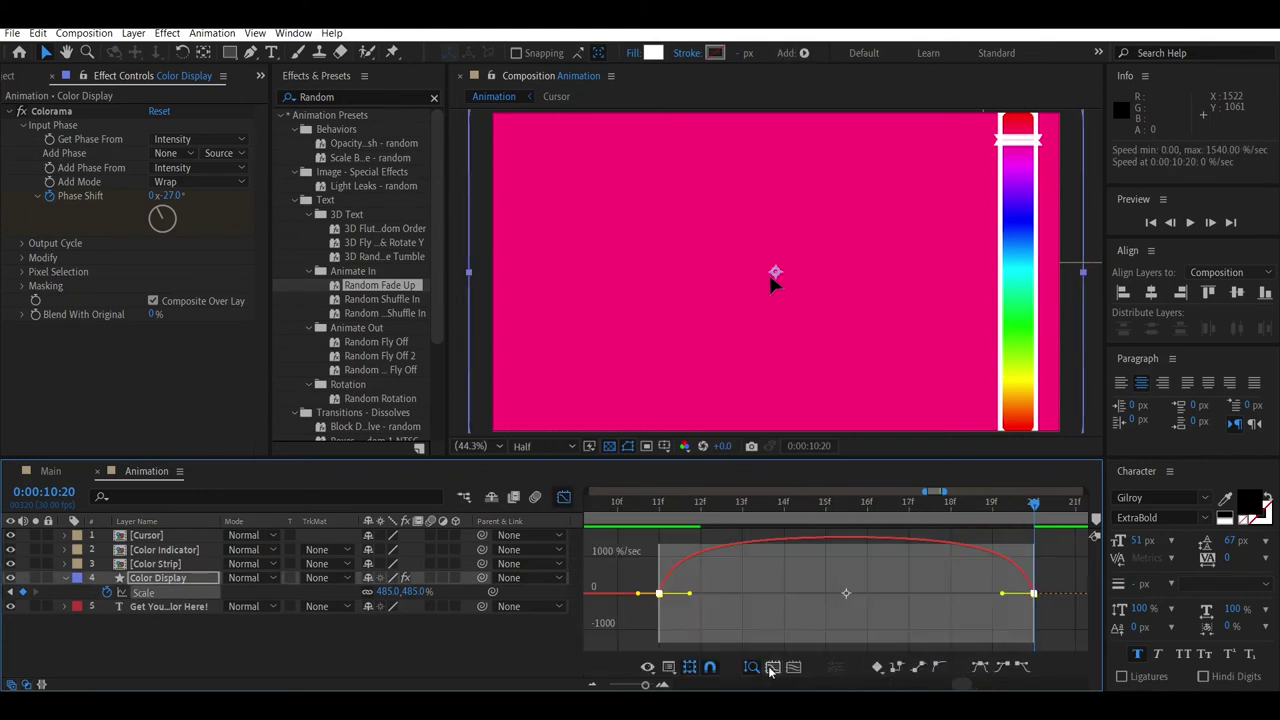
pyautogui.moveTo(689, 596)
pyautogui.mouseDown()
pyautogui.moveTo(835, 640)
pyautogui.moveTo(822, 638)
pyautogui.mouseUp()
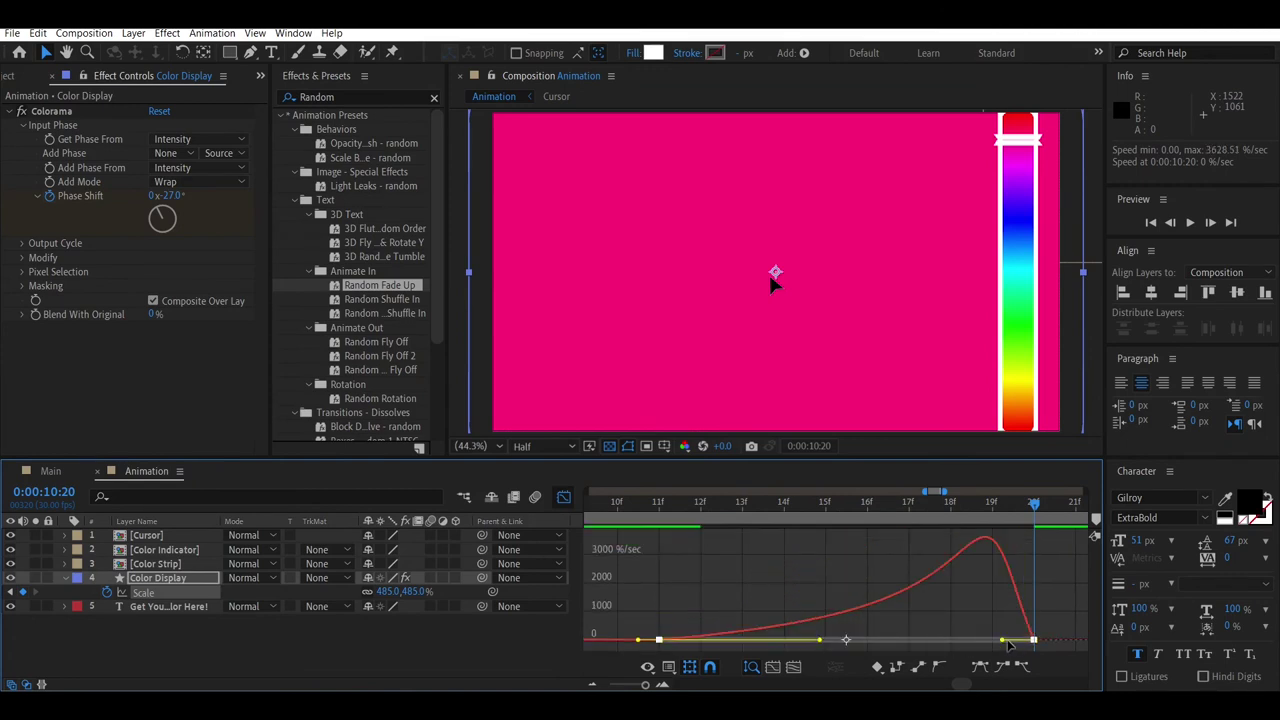
pyautogui.moveTo(1000, 643); pyautogui.dragTo(846, 640)
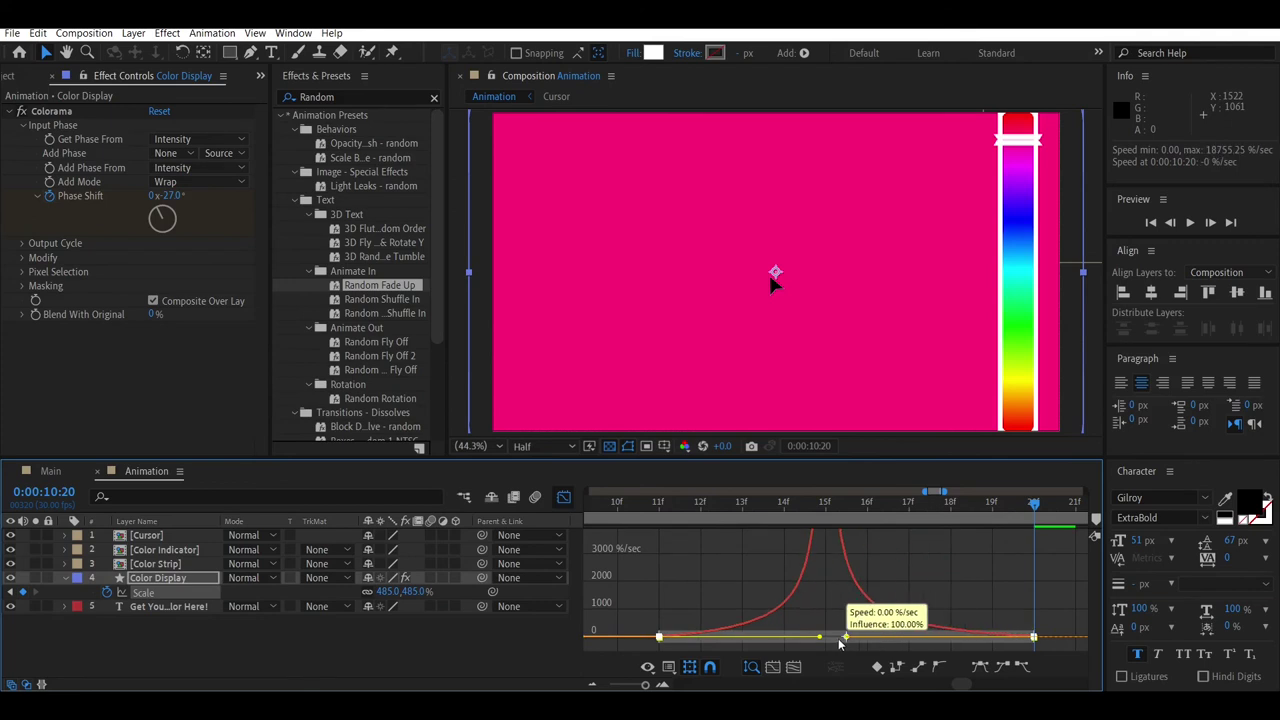
pyautogui.scroll(-6, 700, 577)
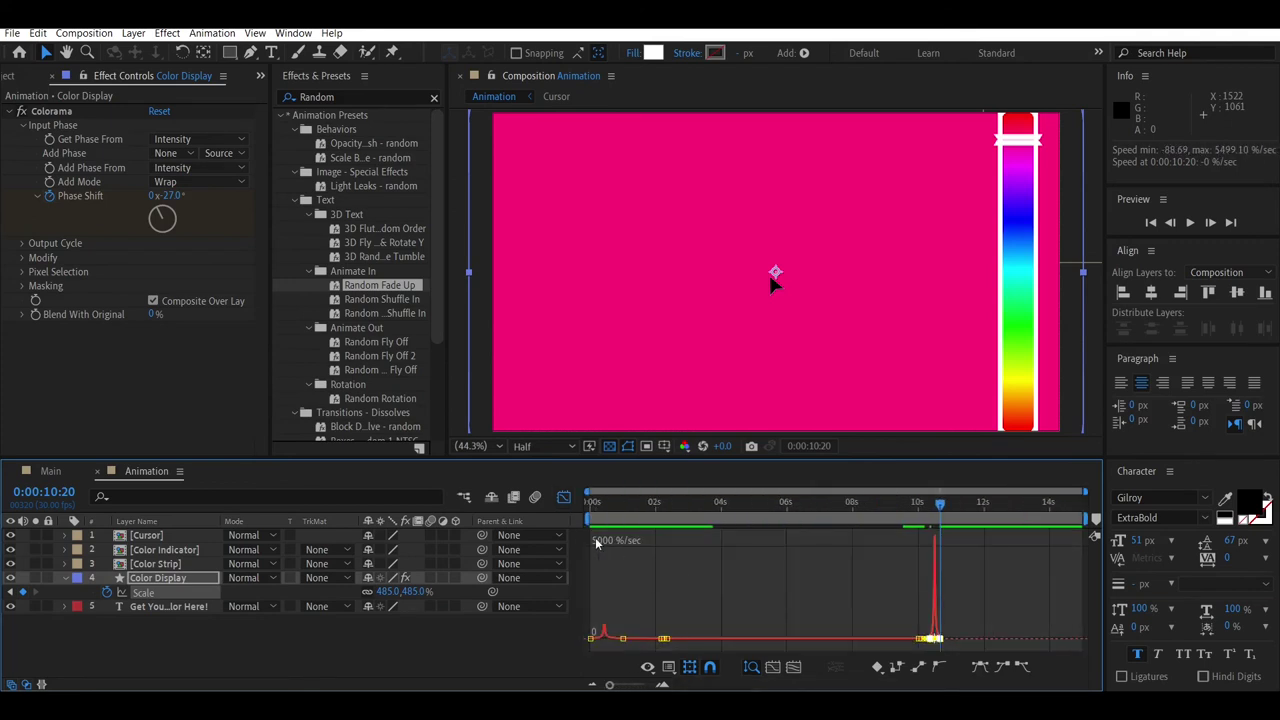
# Step: Preview the scale-up from about 8 seconds, then collapse the Color Display layer
pyautogui.click(564, 498)
pyautogui.click(849, 510)
pyautogui.press('space')
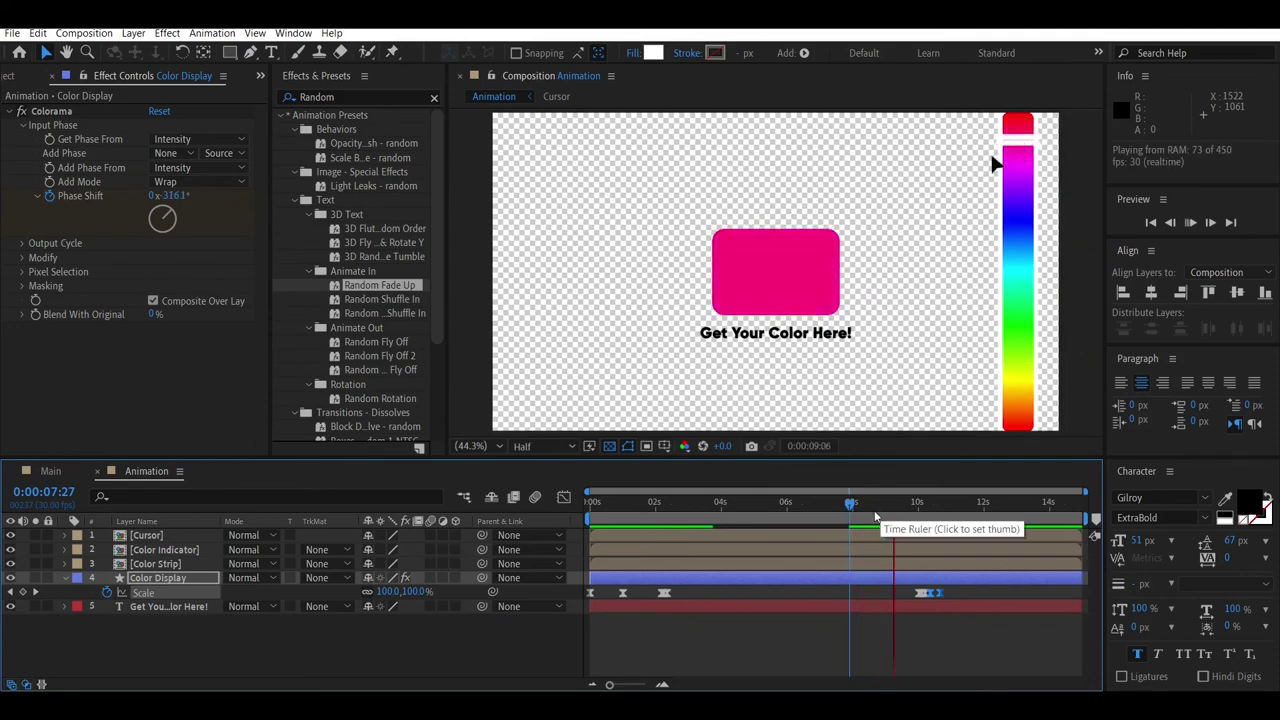
pyautogui.press('space')
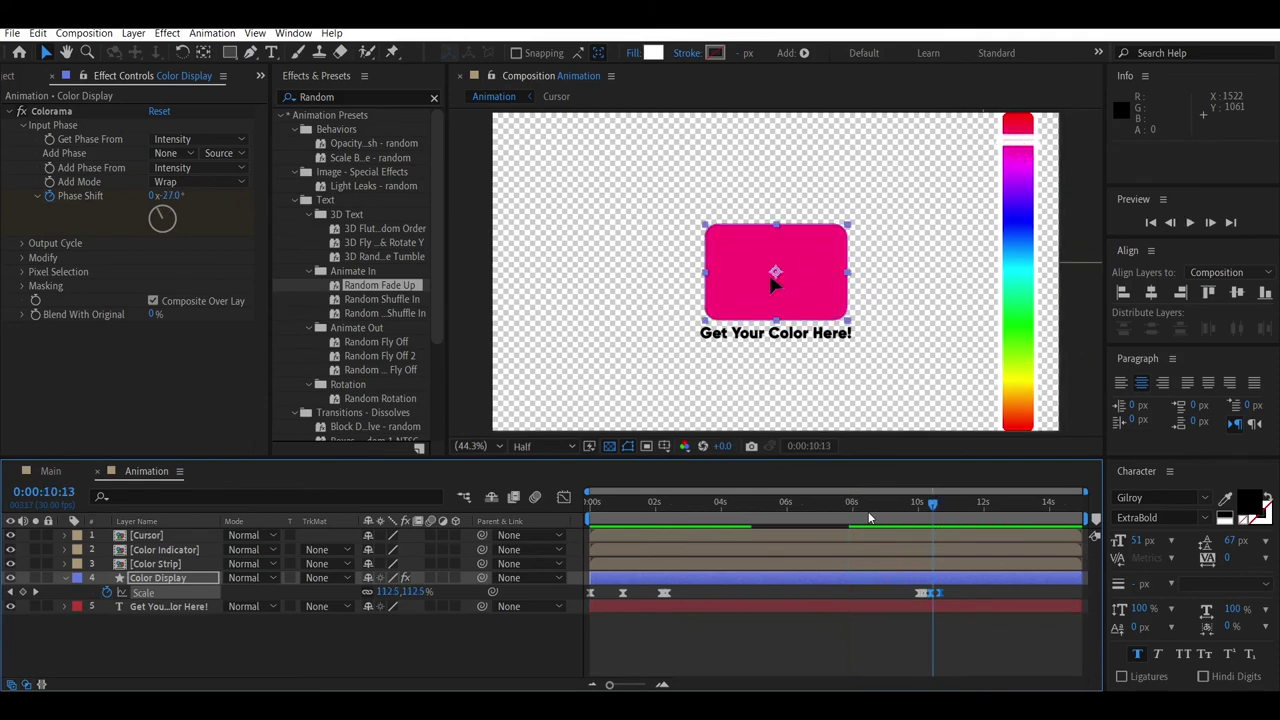
pyautogui.click(63, 579)
pyautogui.click(172, 537)
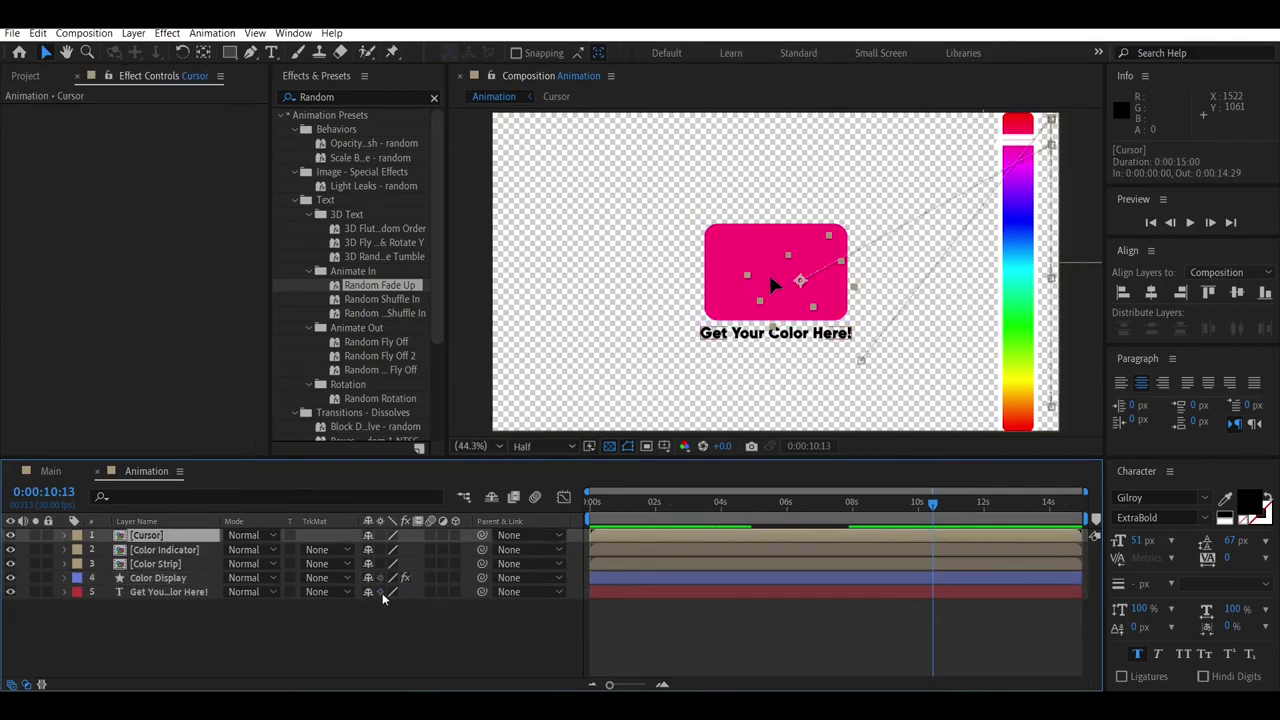
# Step: Add a Cursor Position keyframe at 10:07 and nudge the cursor down-right at 10:20
pyautogui.press('p')
pyautogui.moveTo(939, 506); pyautogui.dragTo(933, 517)
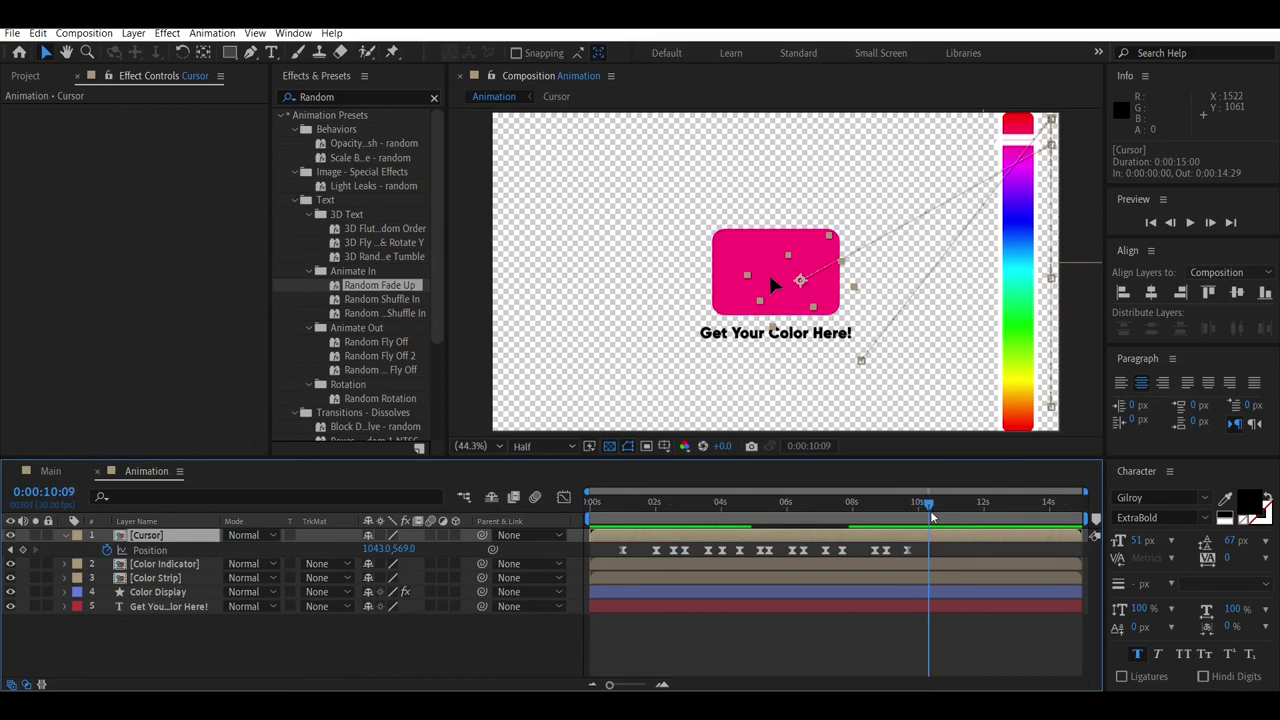
pyautogui.click(24, 550)
pyautogui.moveTo(924, 510); pyautogui.dragTo(940, 513)
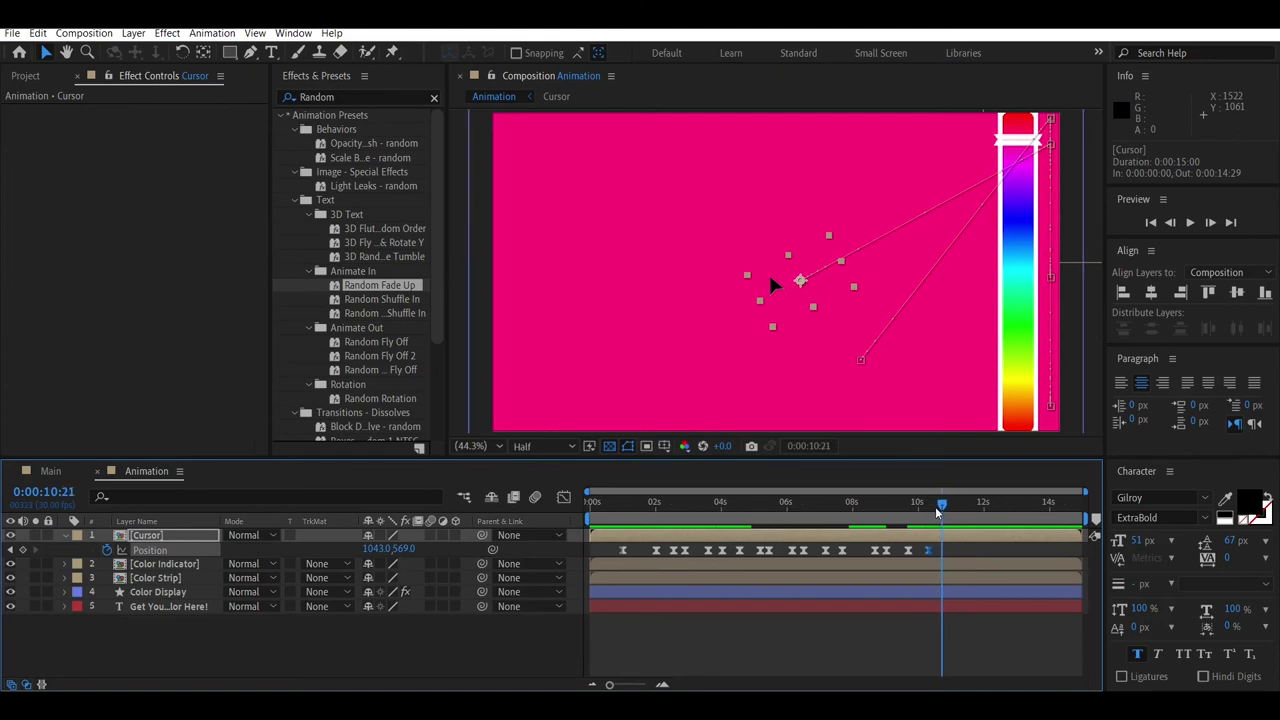
pyautogui.press('pageup')
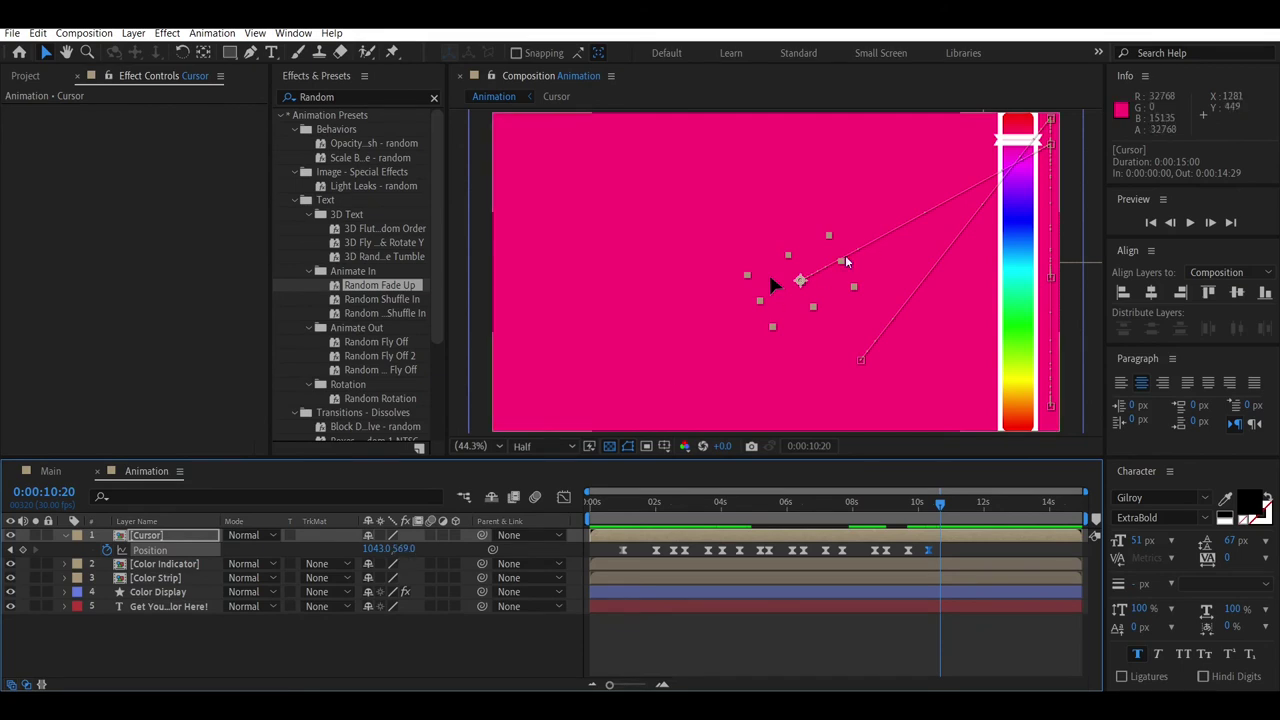
pyautogui.moveTo(827, 291); pyautogui.dragTo(985, 465)
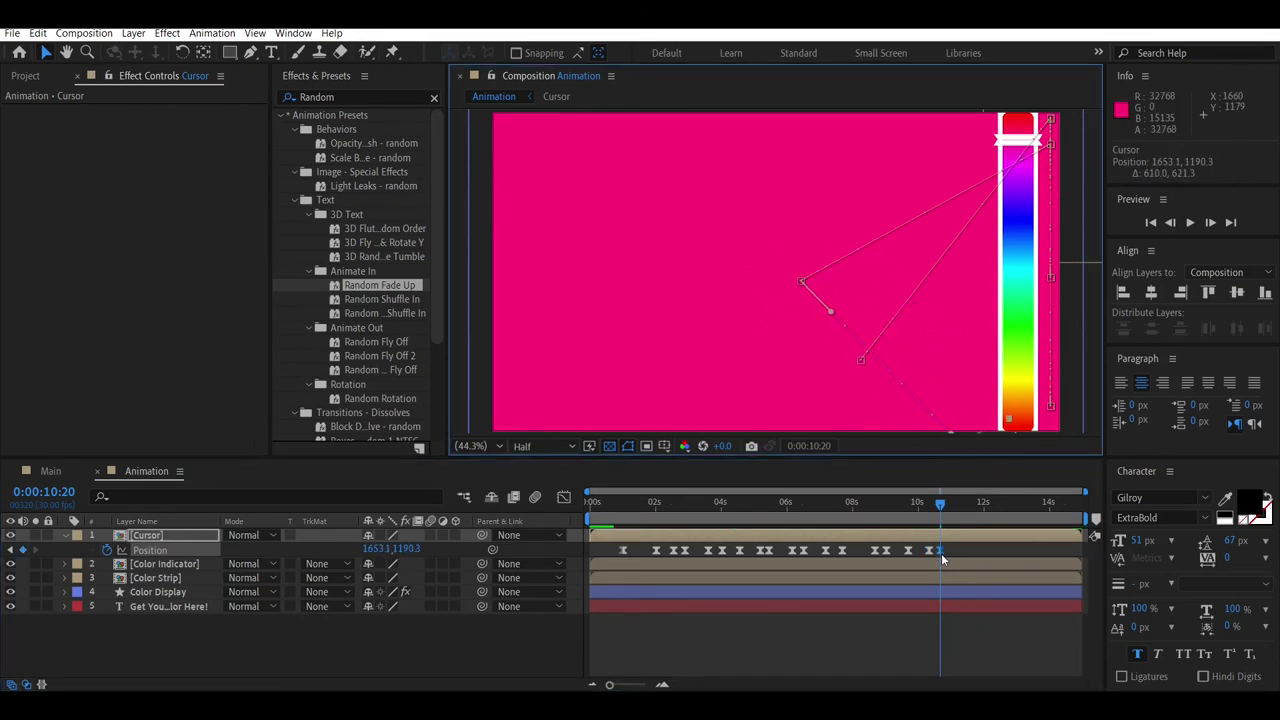
# Step: Strengthen the Cursor's ease to about 77% influence in the speed graph
pyautogui.click(564, 497)
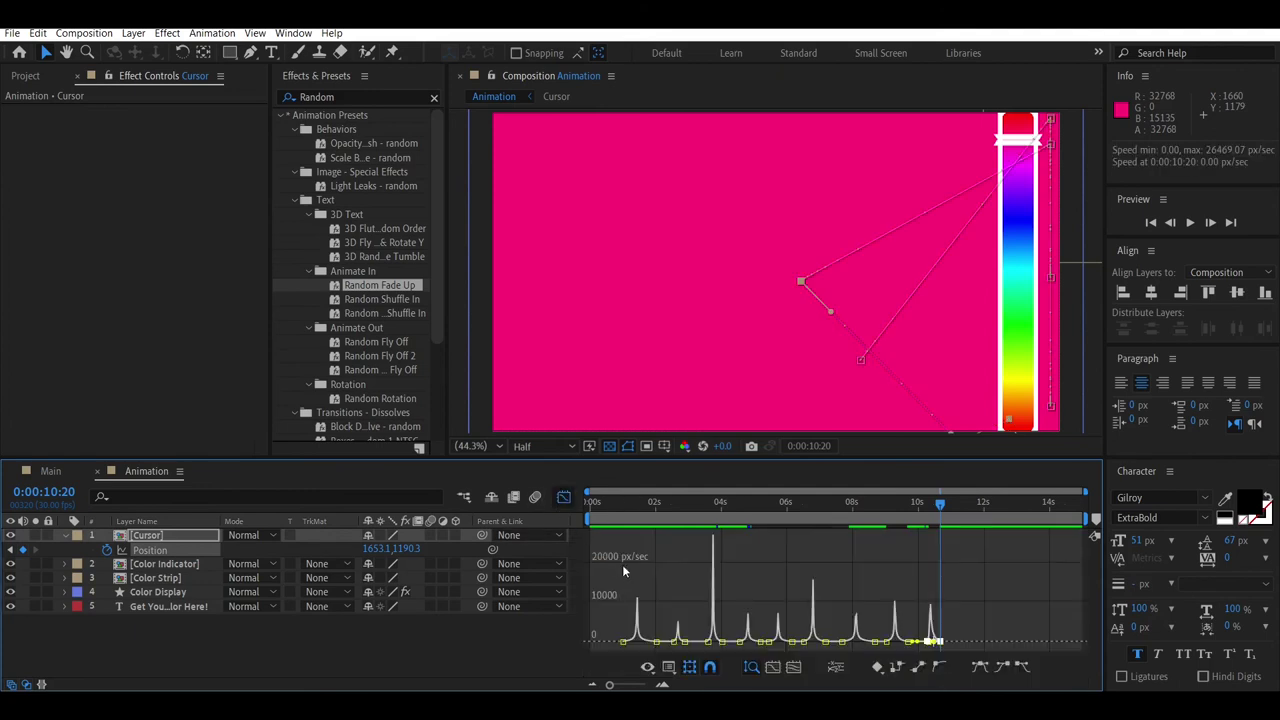
pyautogui.click(772, 667)
pyautogui.moveTo(866, 642); pyautogui.dragTo(922, 648)
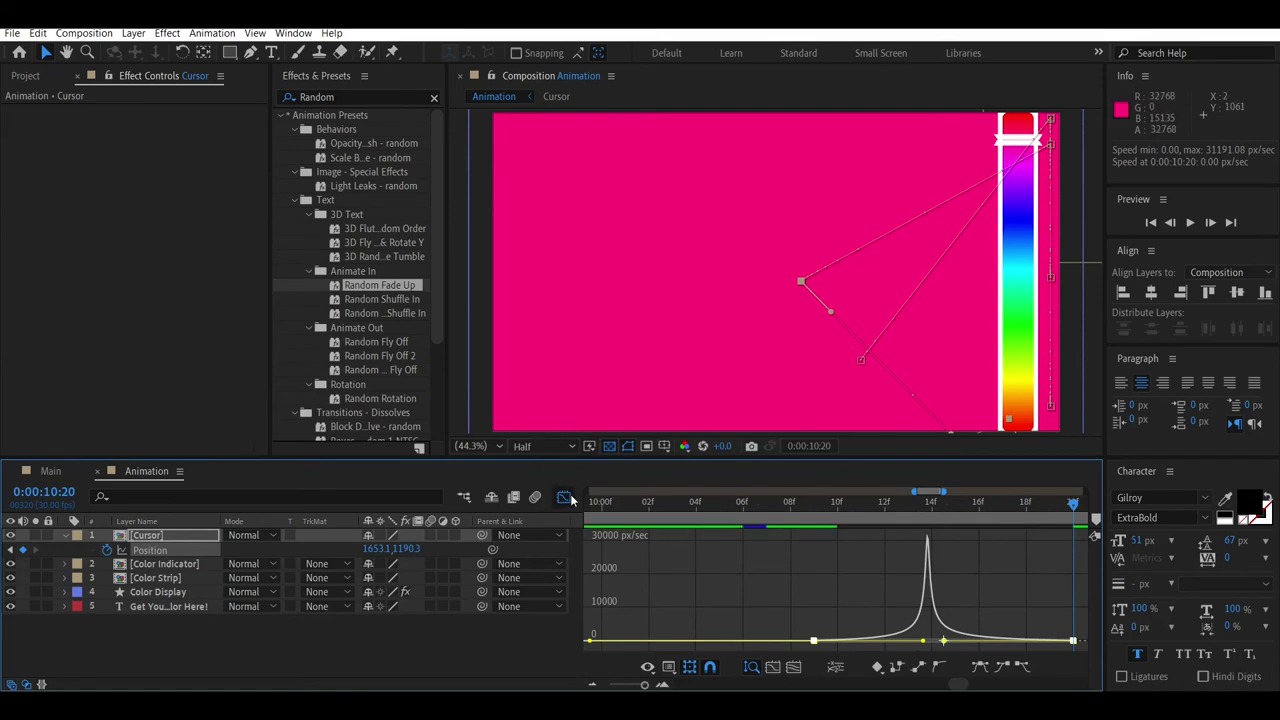
pyautogui.click(564, 497)
# Step: Preview the cursor motion from 9:19 with the whole composition duration shown
pyautogui.press(';')
pyautogui.moveTo(903, 505); pyautogui.dragTo(908, 506)
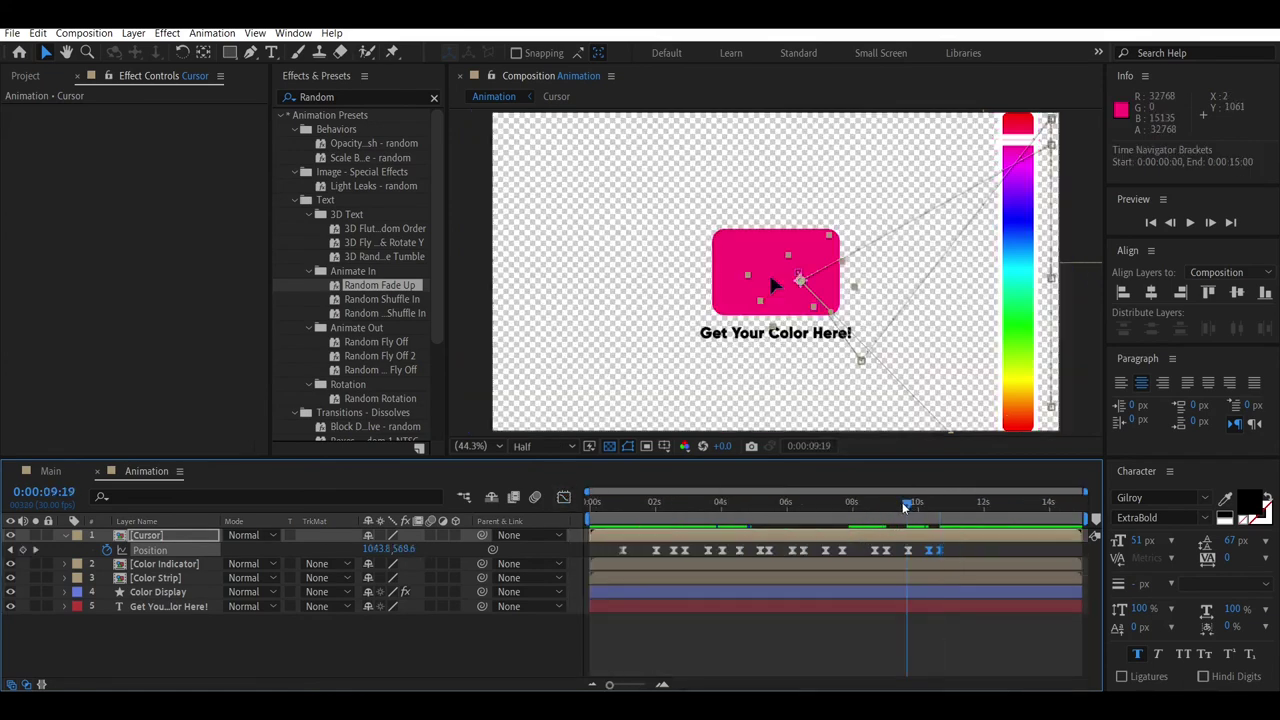
pyautogui.press('space')
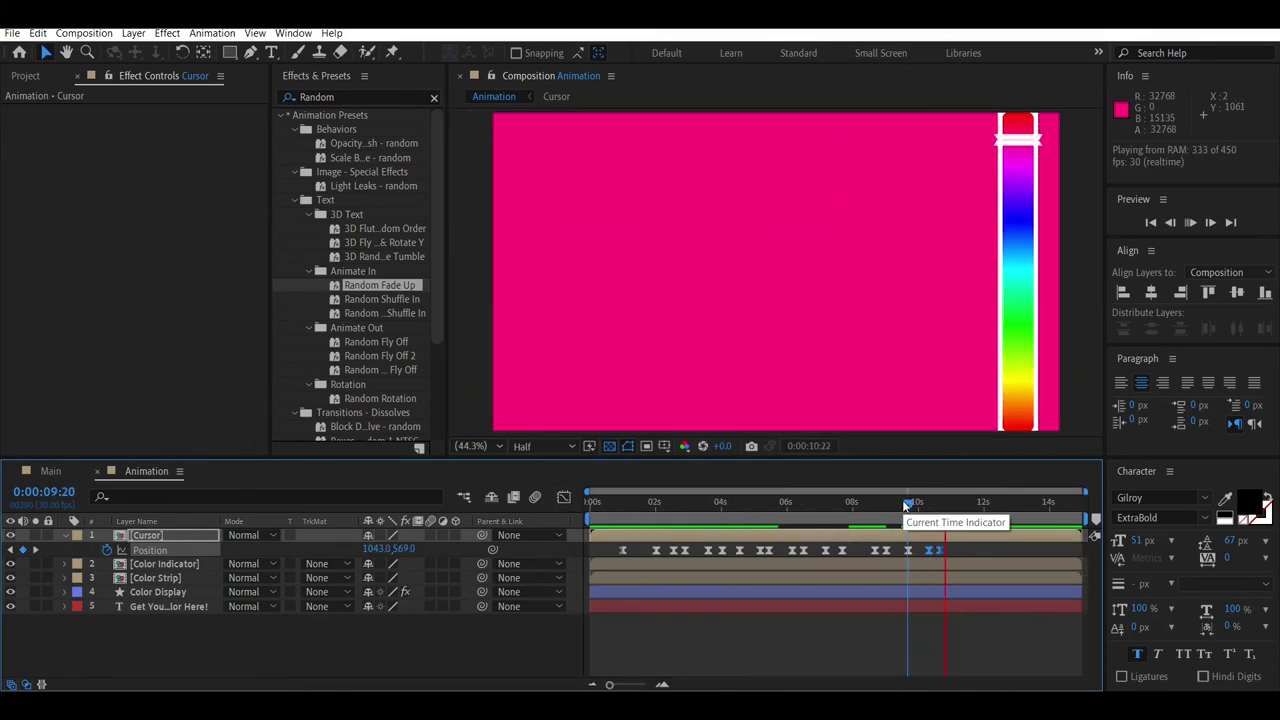
pyautogui.press('space')
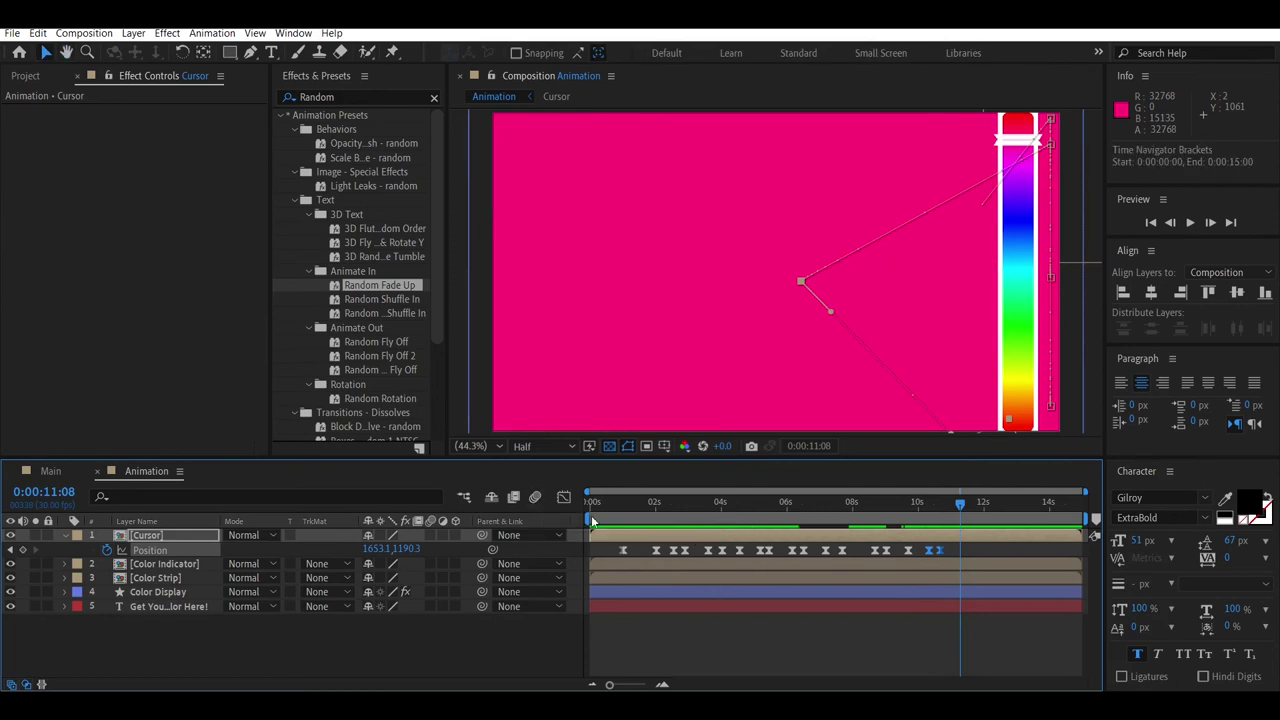
# Step: Toggle the Graph Editor off again and collapse and deselect the Cursor layer
pyautogui.click(563, 497)
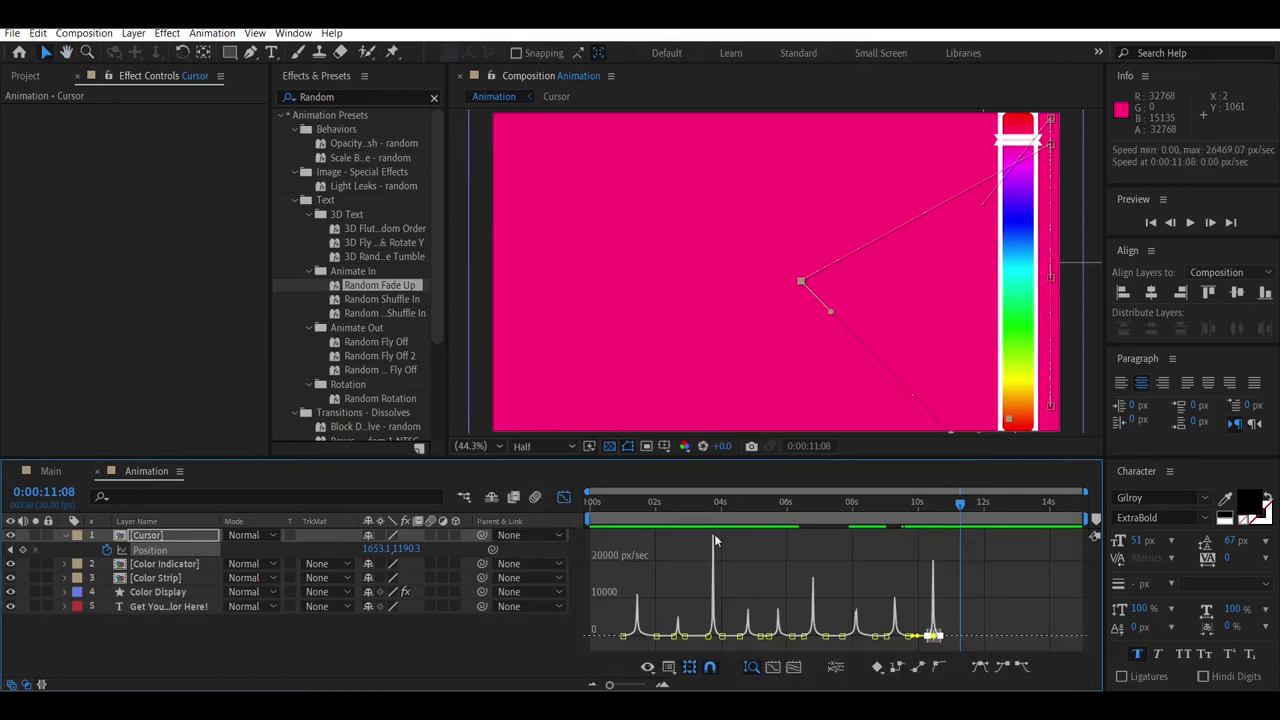
pyautogui.click(563, 497)
pyautogui.click(64, 535)
pyautogui.click(126, 634)
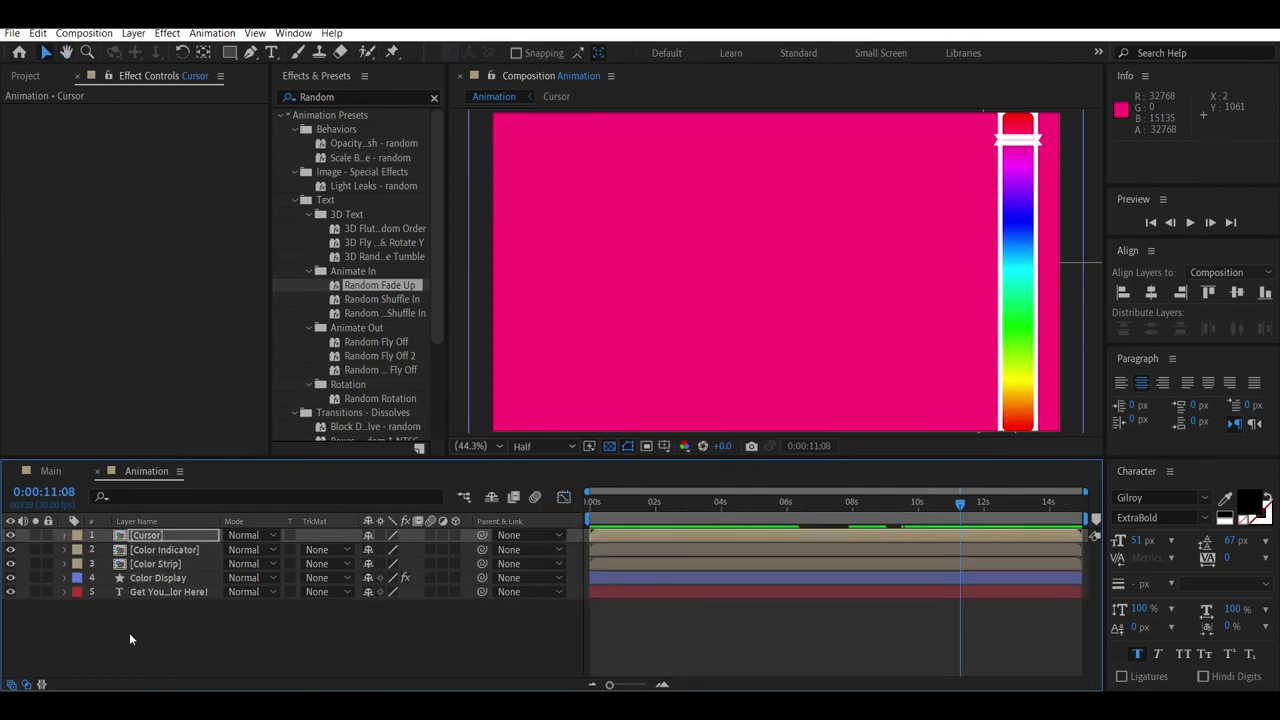
# Step: Move Color Display to position 2 below Cursor, check the pink full-frame box, then open Main
pyautogui.moveTo(960, 511)
pyautogui.mouseDown()
pyautogui.moveTo(945, 513)
pyautogui.moveTo(972, 513)
pyautogui.mouseUp()
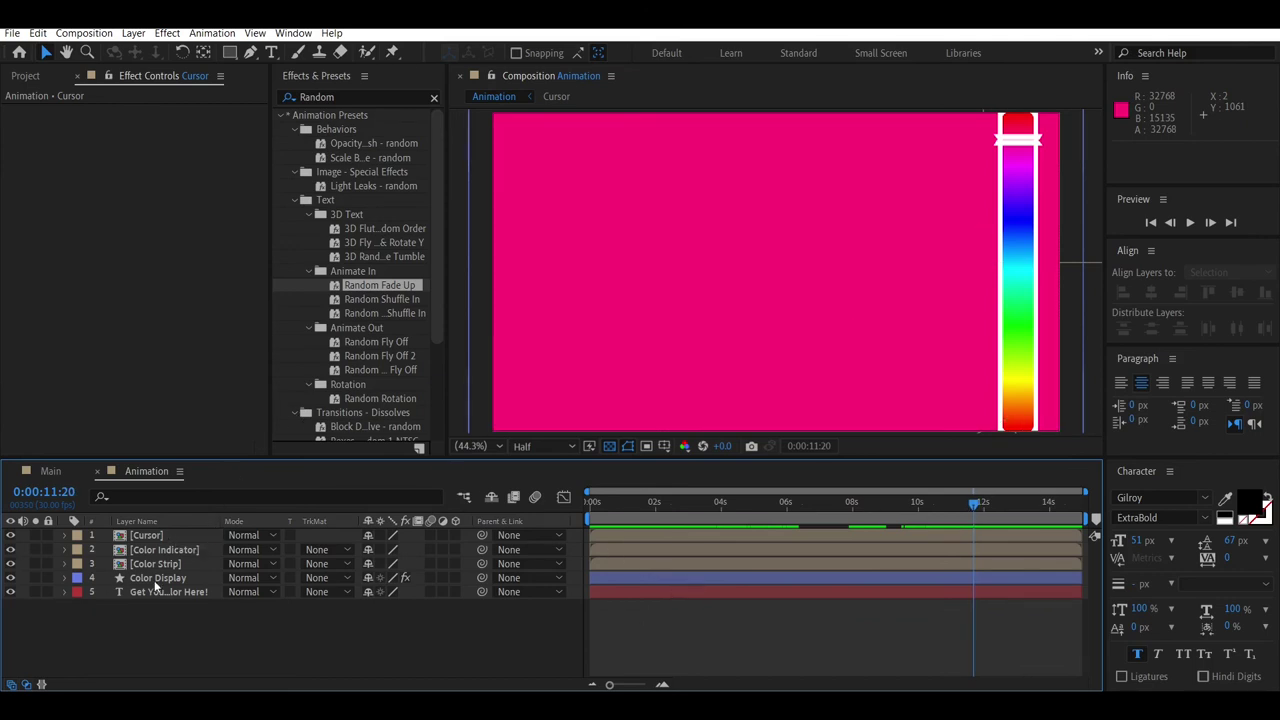
pyautogui.moveTo(164, 579)
pyautogui.mouseDown()
pyautogui.moveTo(166, 537)
pyautogui.moveTo(165, 549)
pyautogui.mouseUp()
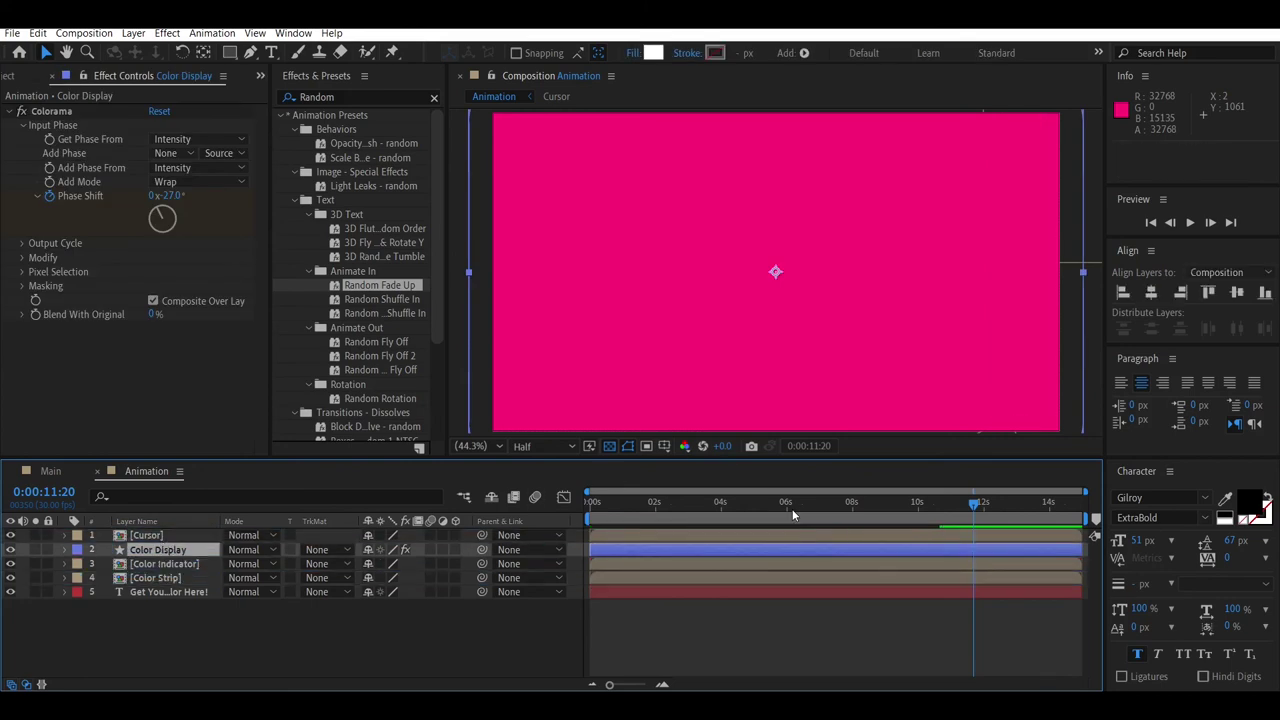
pyautogui.moveTo(795, 503)
pyautogui.mouseDown()
pyautogui.moveTo(755, 515)
pyautogui.moveTo(936, 532)
pyautogui.mouseUp()
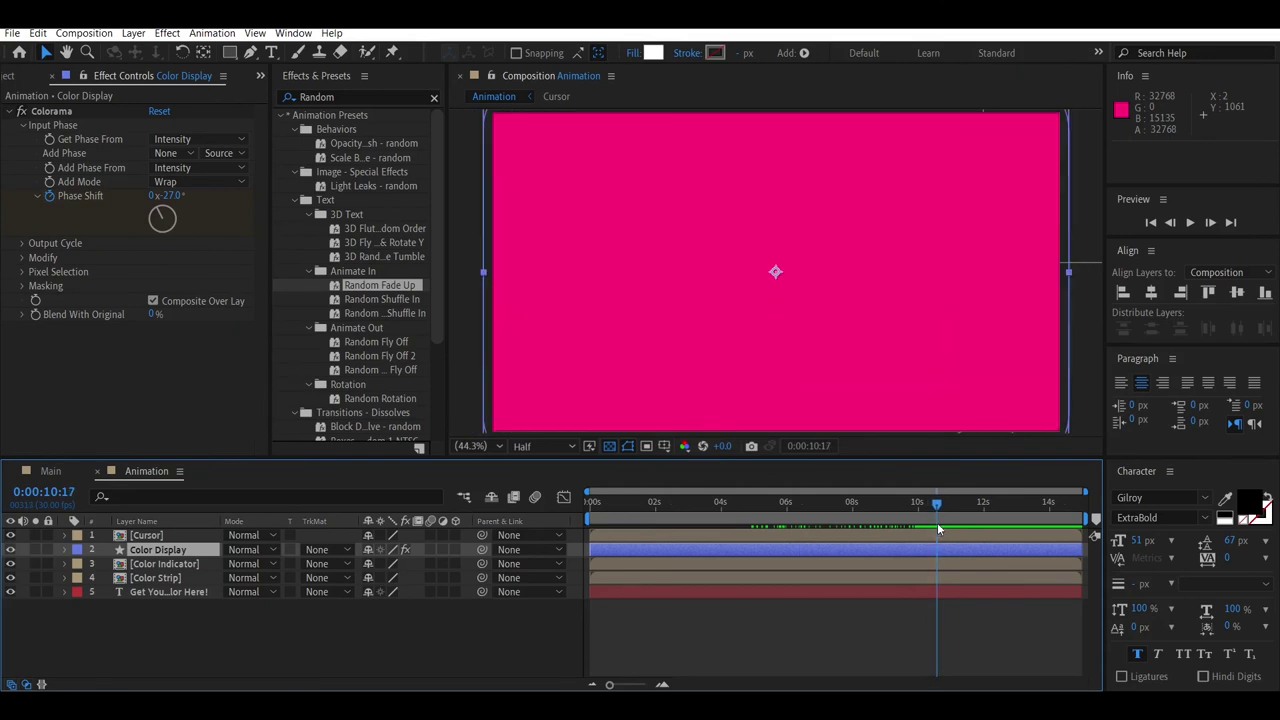
pyautogui.moveTo(936, 530); pyautogui.dragTo(944, 530)
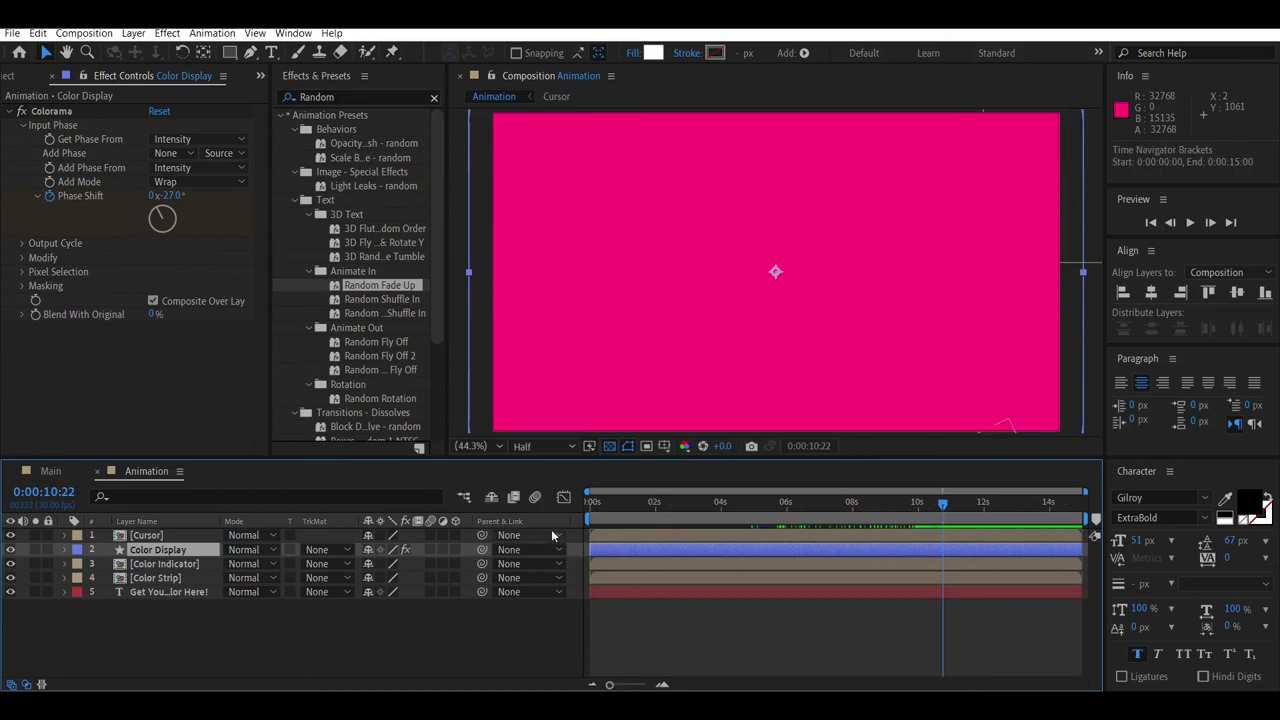
pyautogui.click(47, 471)
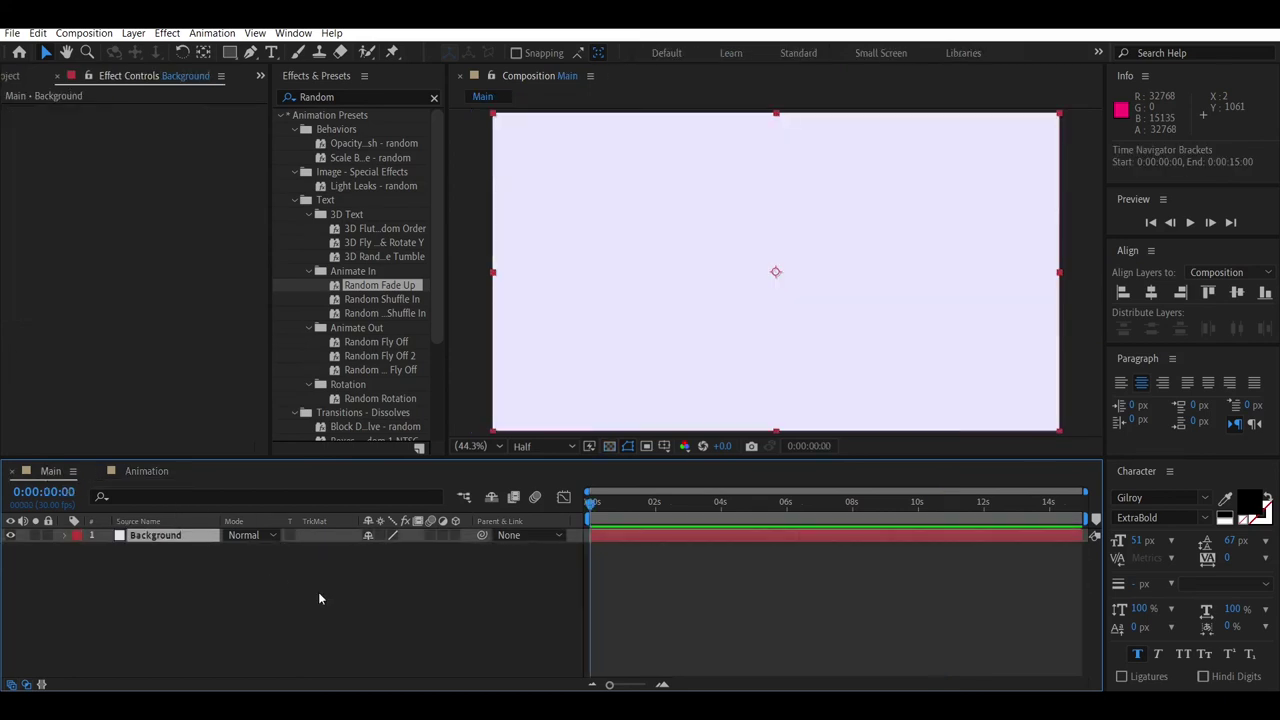
# Step: Nest the Animation comp in Main above the lavender Background and preview it
pyautogui.click(14, 76)
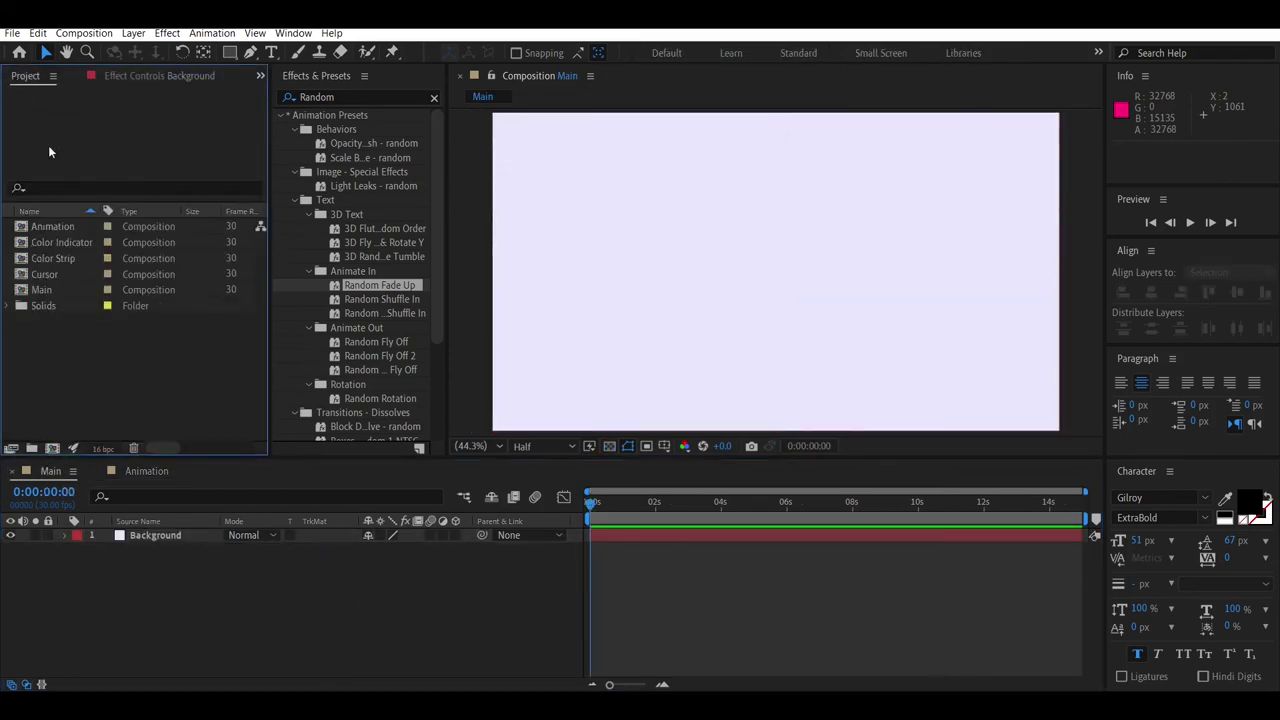
pyautogui.moveTo(75, 226); pyautogui.dragTo(183, 540)
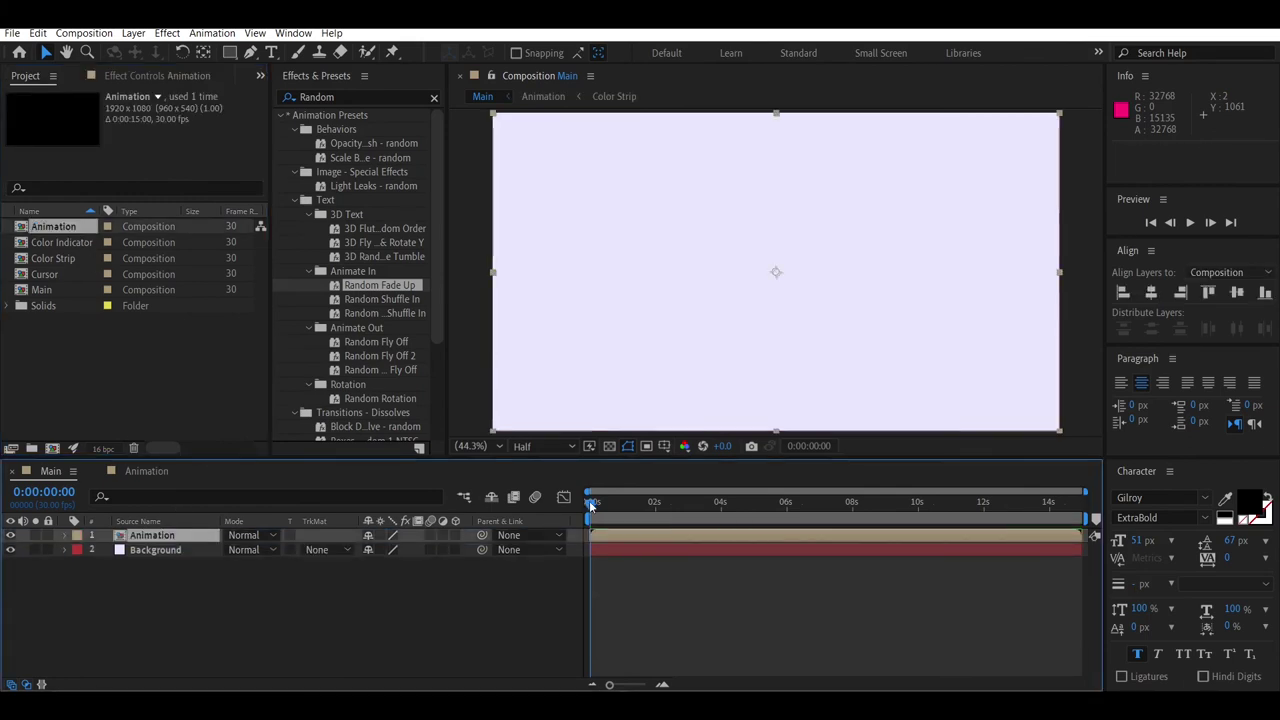
pyautogui.press('space')
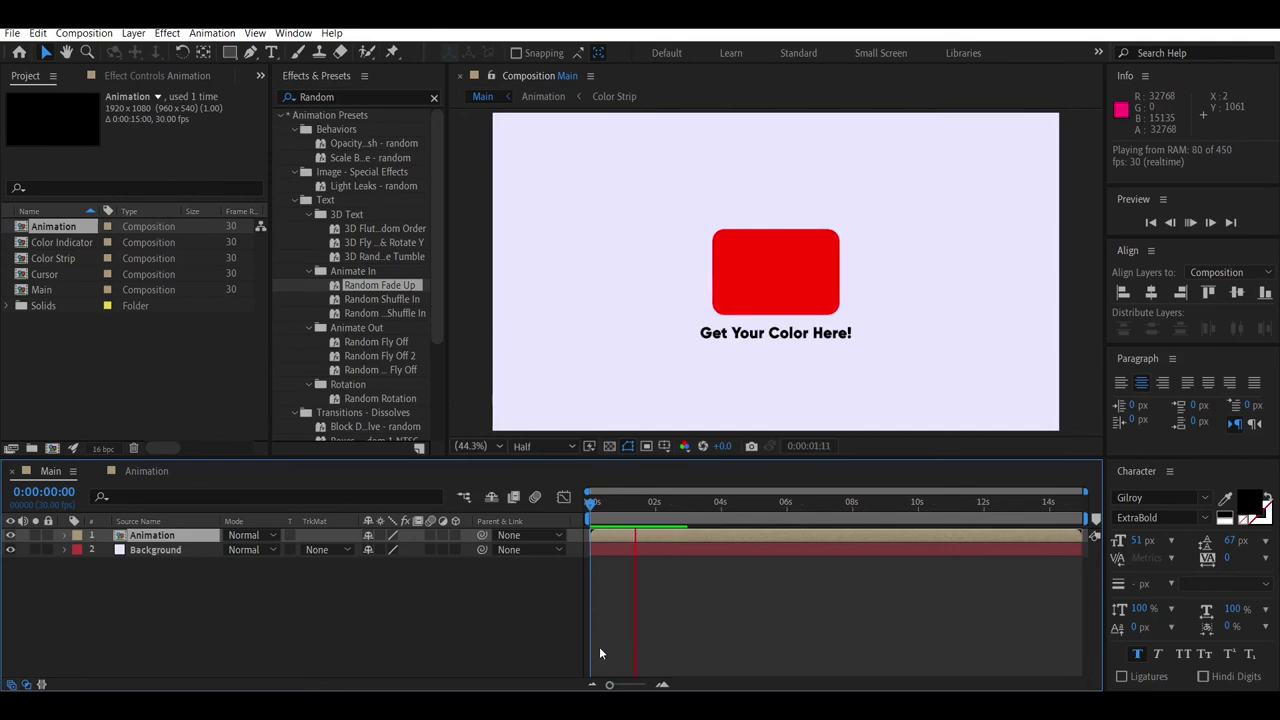
pyautogui.click(772, 272)
# Step: Return to the Animation comp, select the Get Your Color Here! text layer, and focus effects search
pyautogui.click(150, 471)
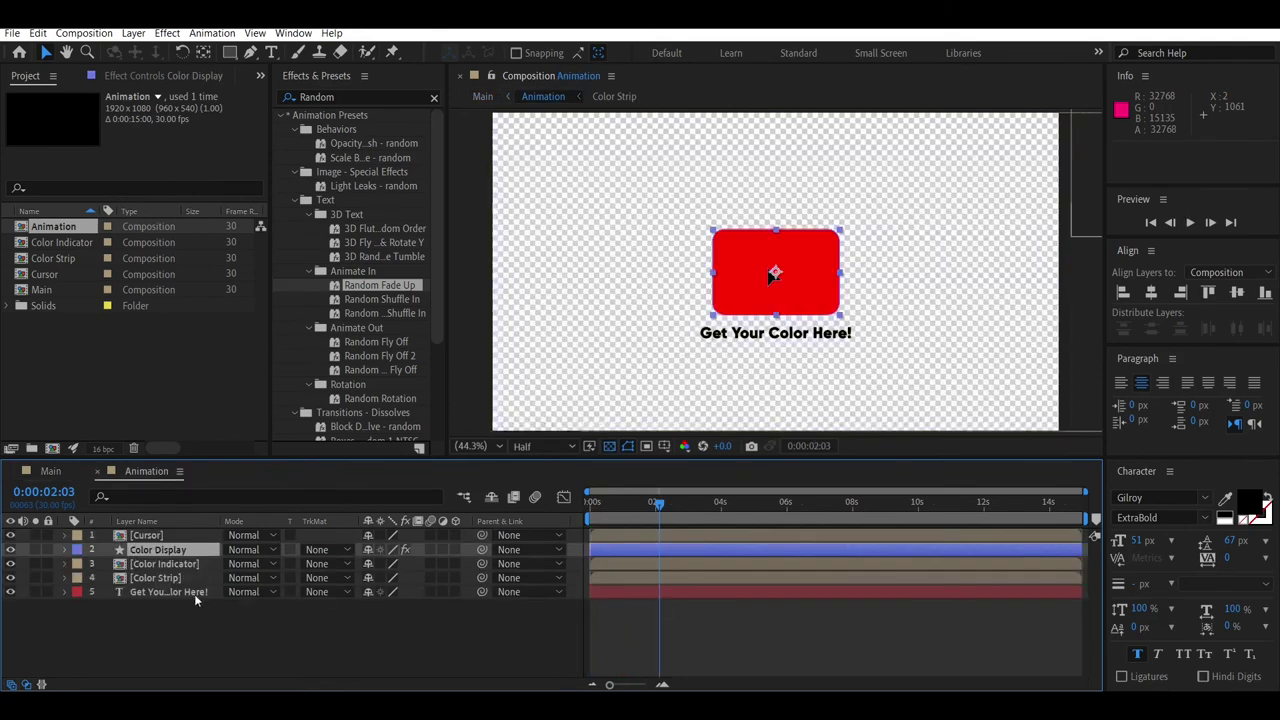
pyautogui.click(184, 596)
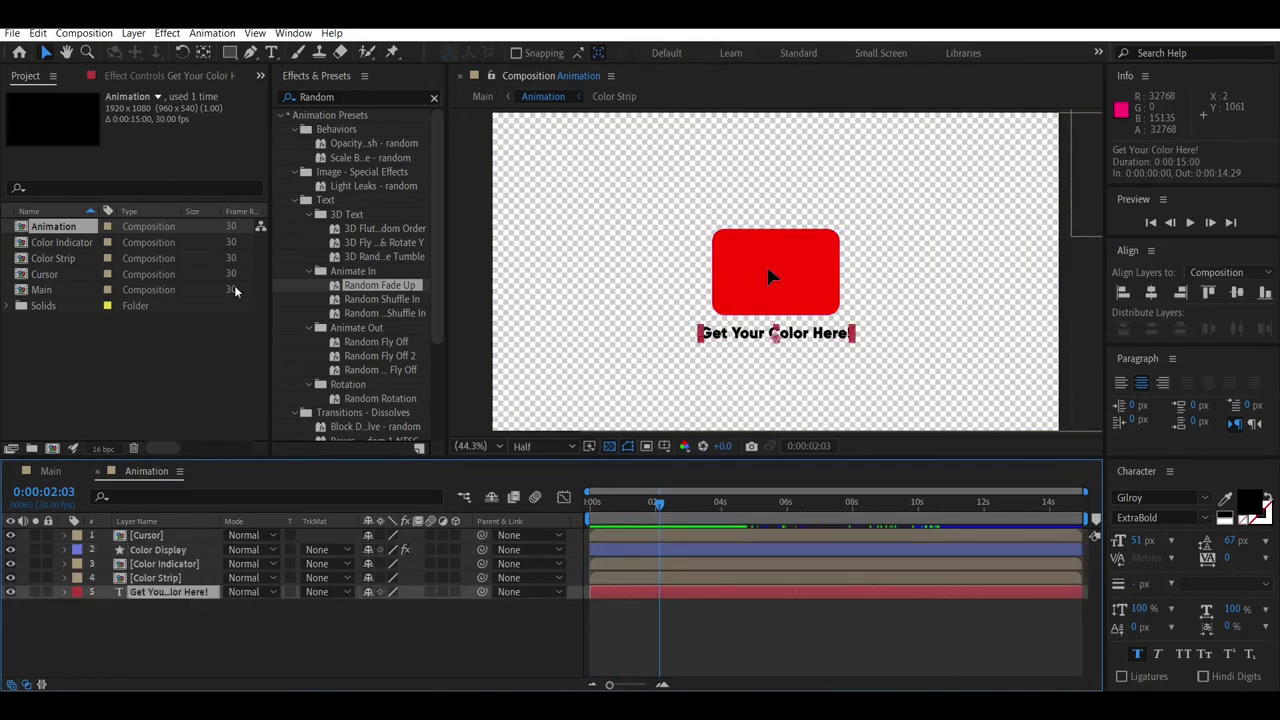
pyautogui.hotkey('ctrl', 'f')
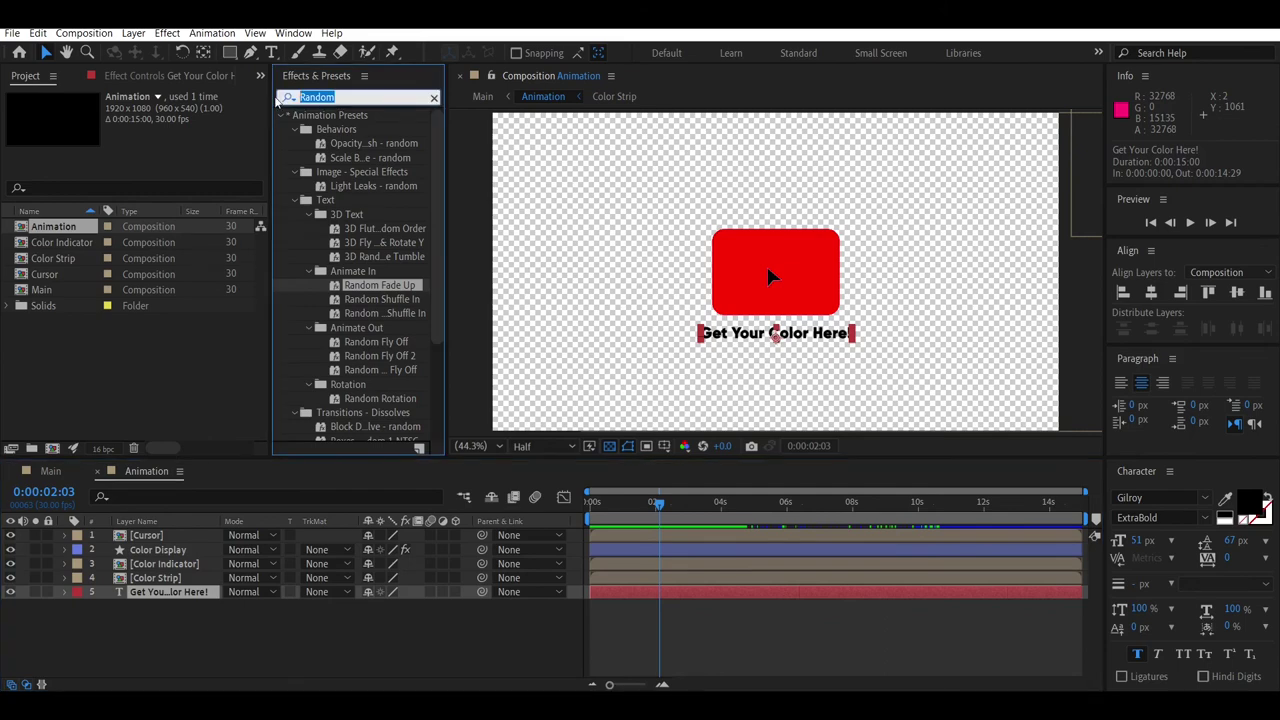
# Step: Apply Drop Shadow to the caption with Distance 18 and Softness 46
pyautogui.write('drop')
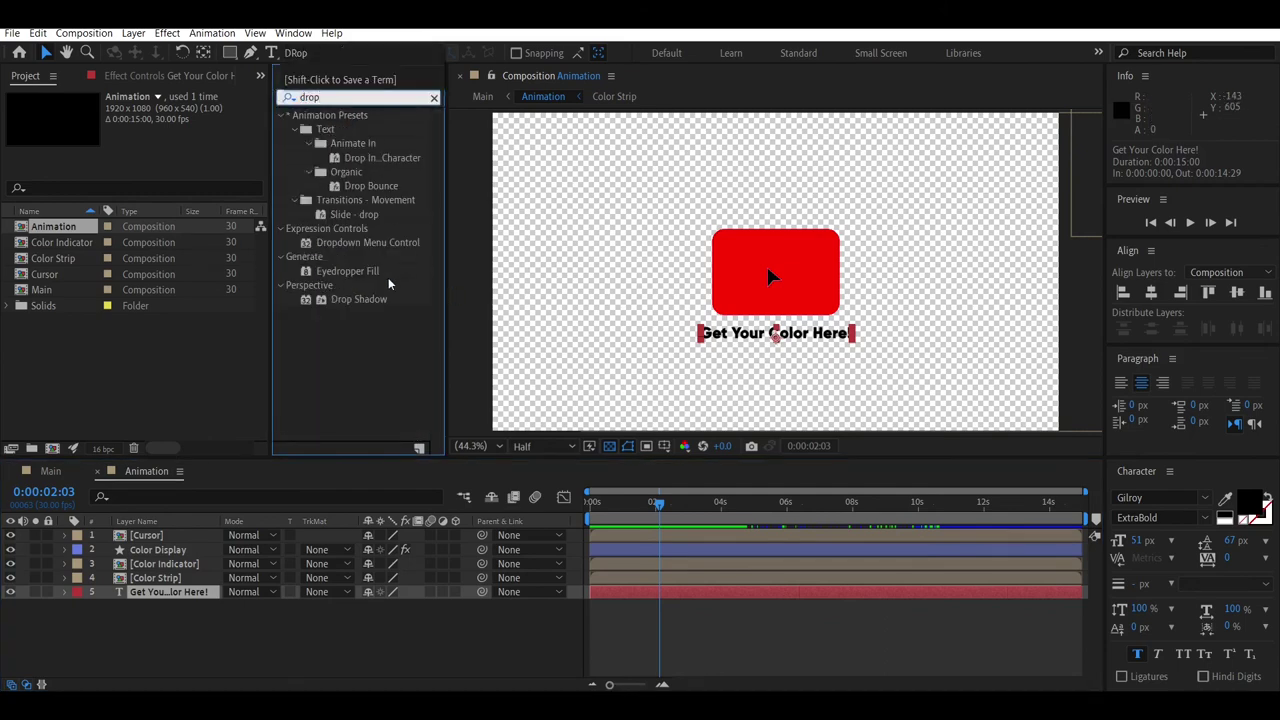
pyautogui.doubleClick(358, 299)
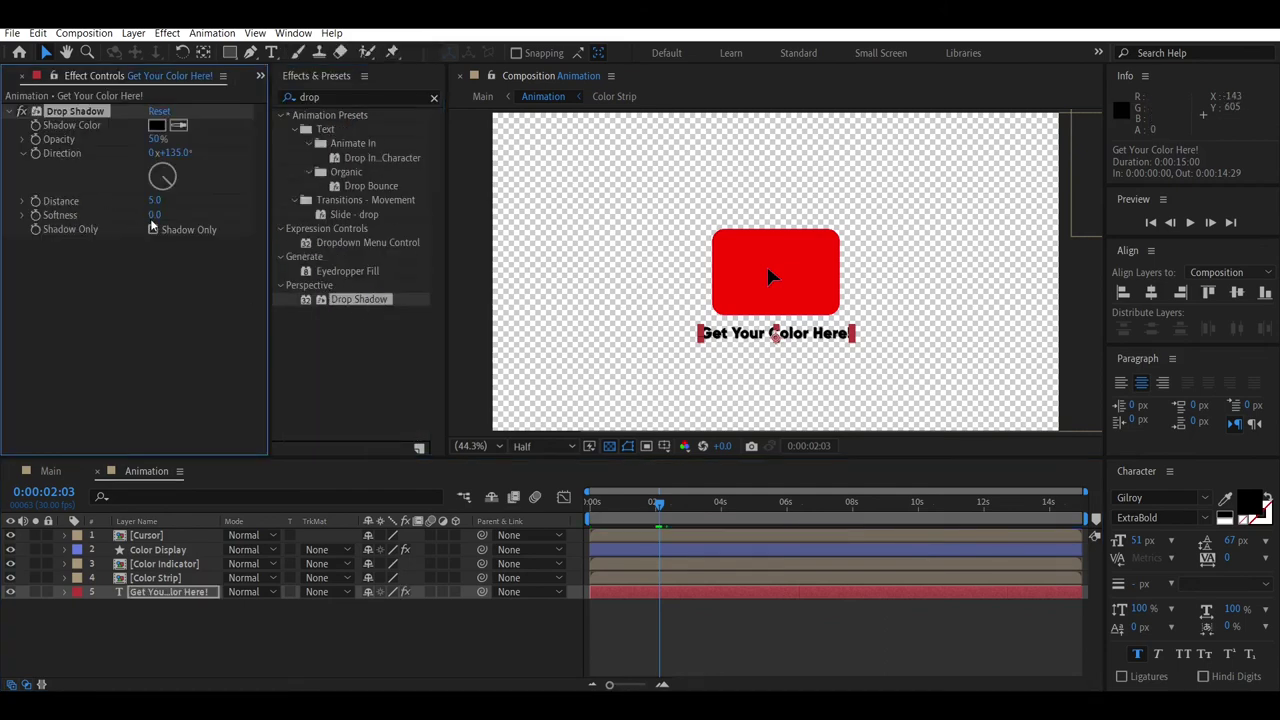
pyautogui.moveTo(153, 201)
pyautogui.mouseDown()
pyautogui.moveTo(170, 196)
pyautogui.moveTo(158, 198)
pyautogui.moveTo(183, 215)
pyautogui.mouseUp()
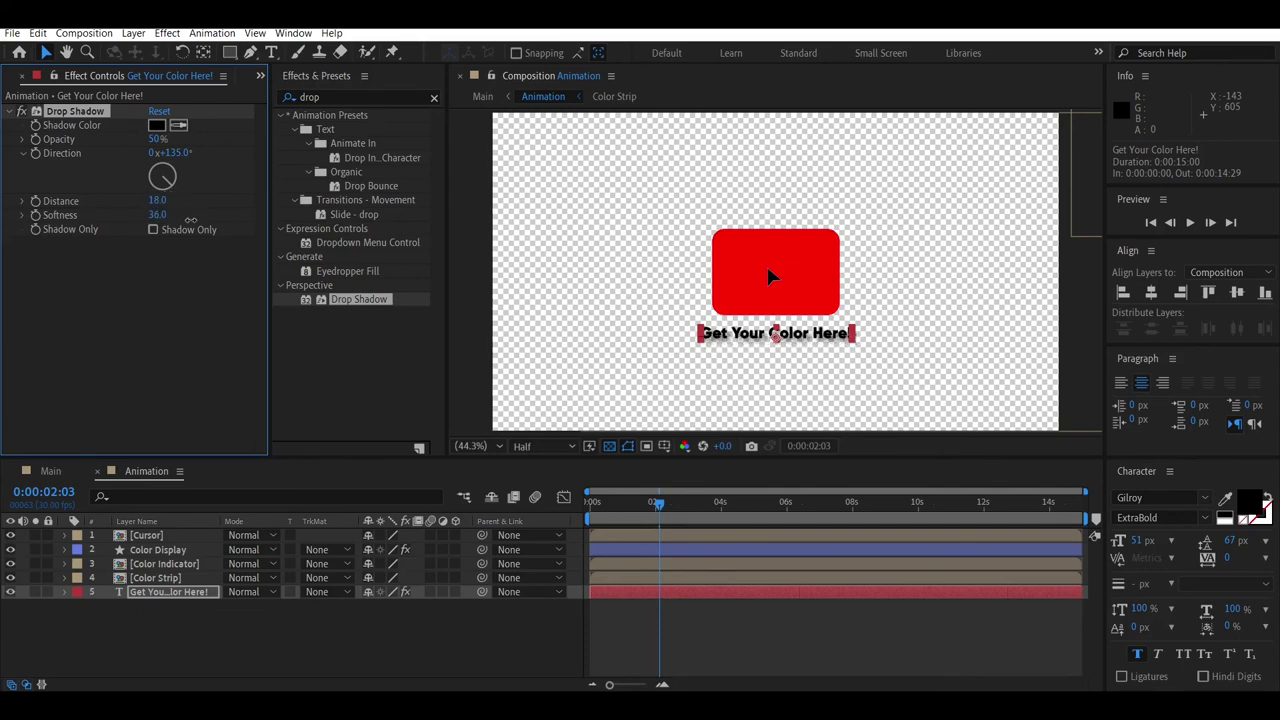
pyautogui.moveTo(198, 218); pyautogui.dragTo(196, 218)
# Step: Copy the caption's Drop Shadow and paste it onto the Color Strip and Color Indicator layers
pyautogui.click(38, 33)
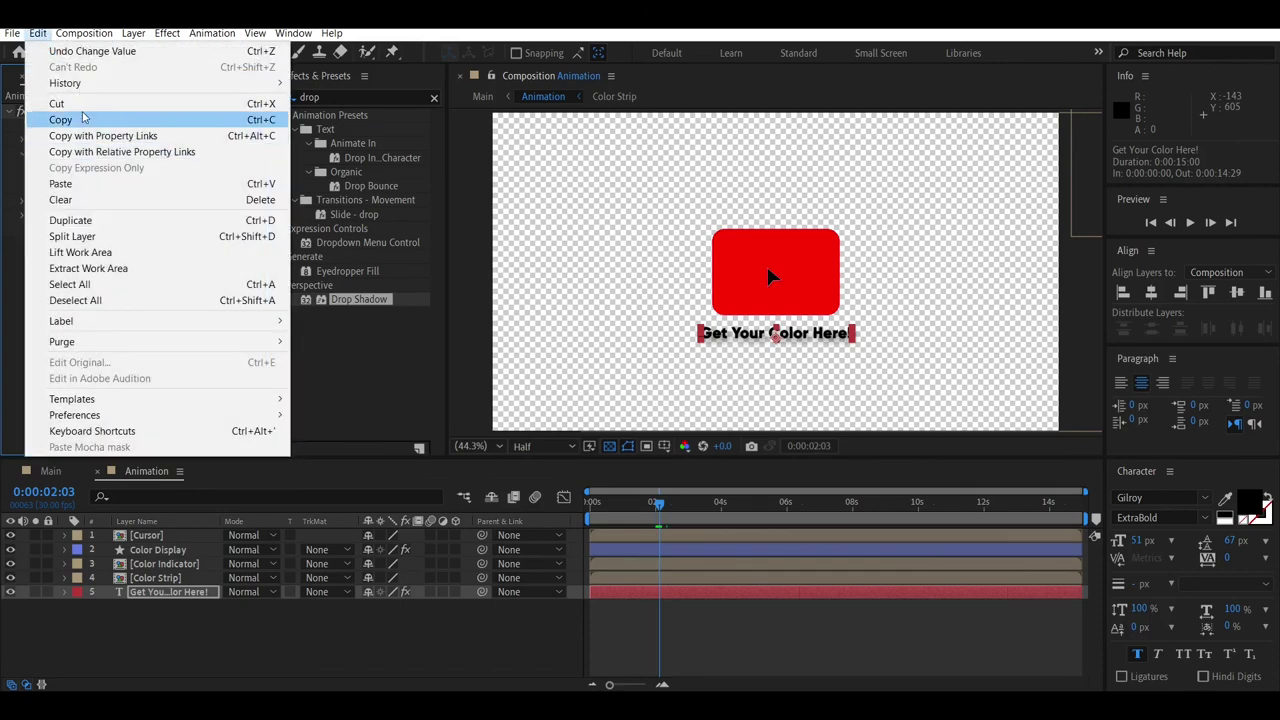
pyautogui.click(83, 121)
pyautogui.click(160, 578)
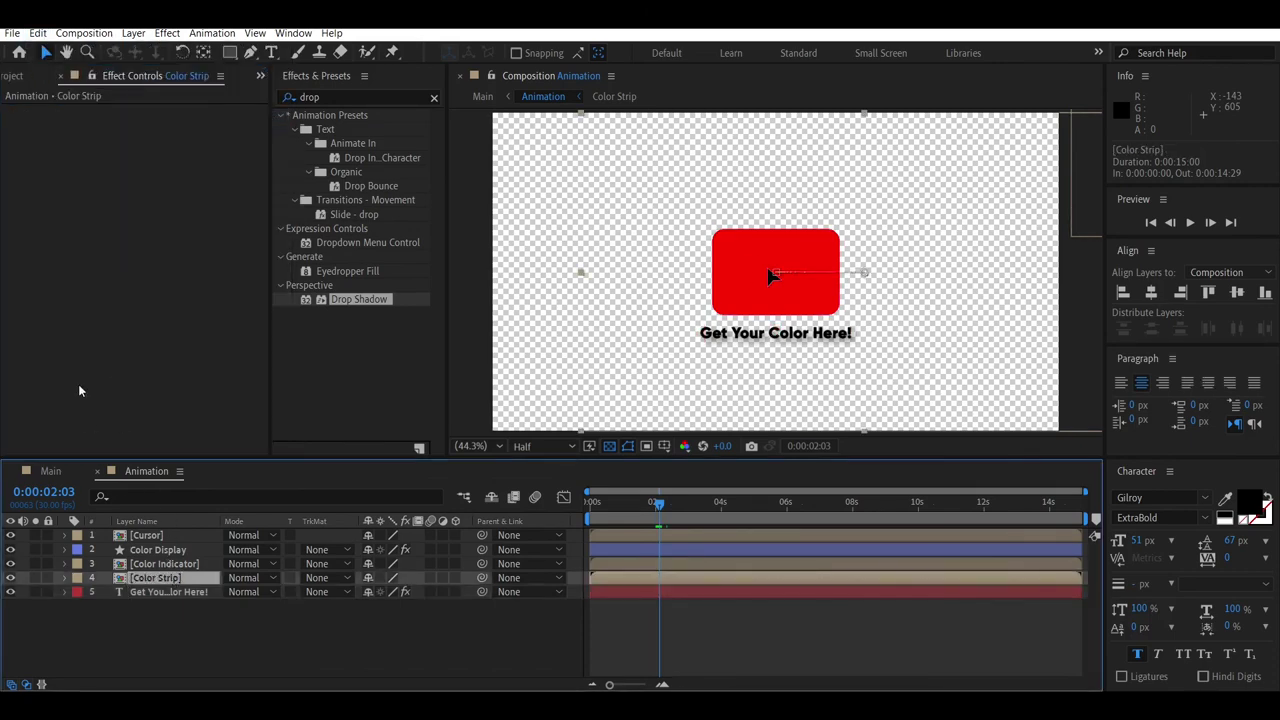
pyautogui.click(38, 33)
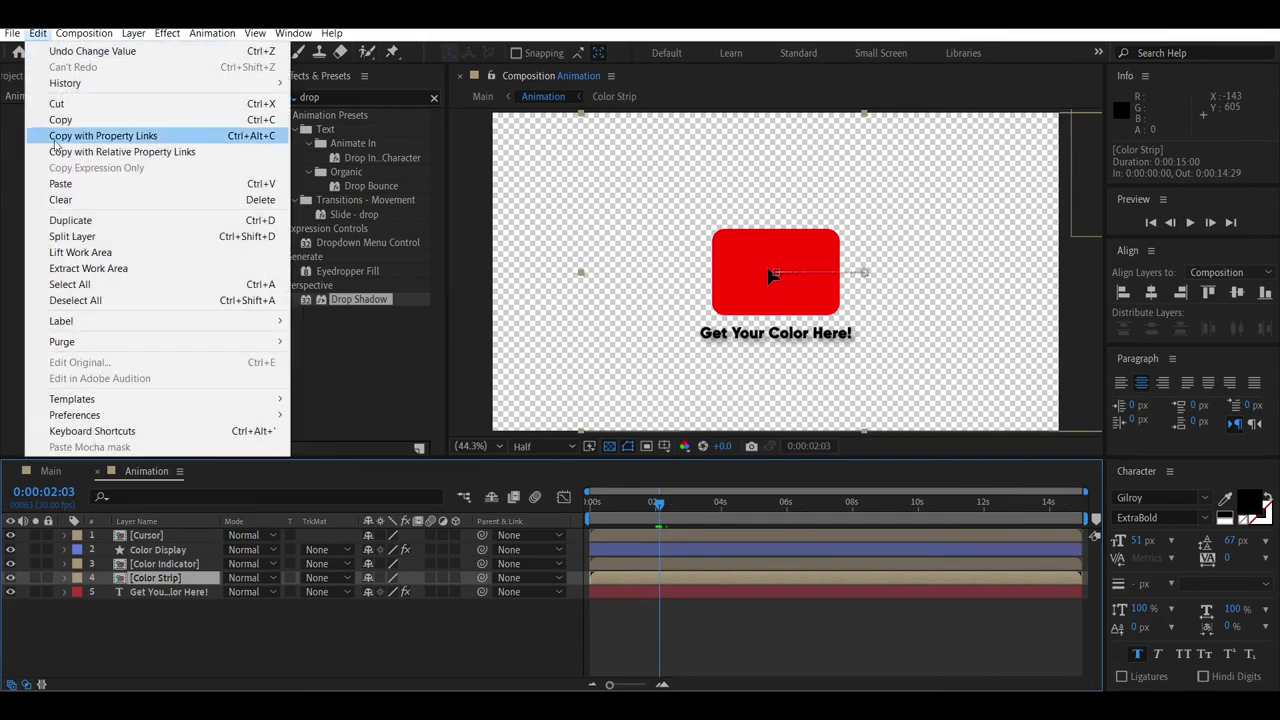
pyautogui.click(62, 184)
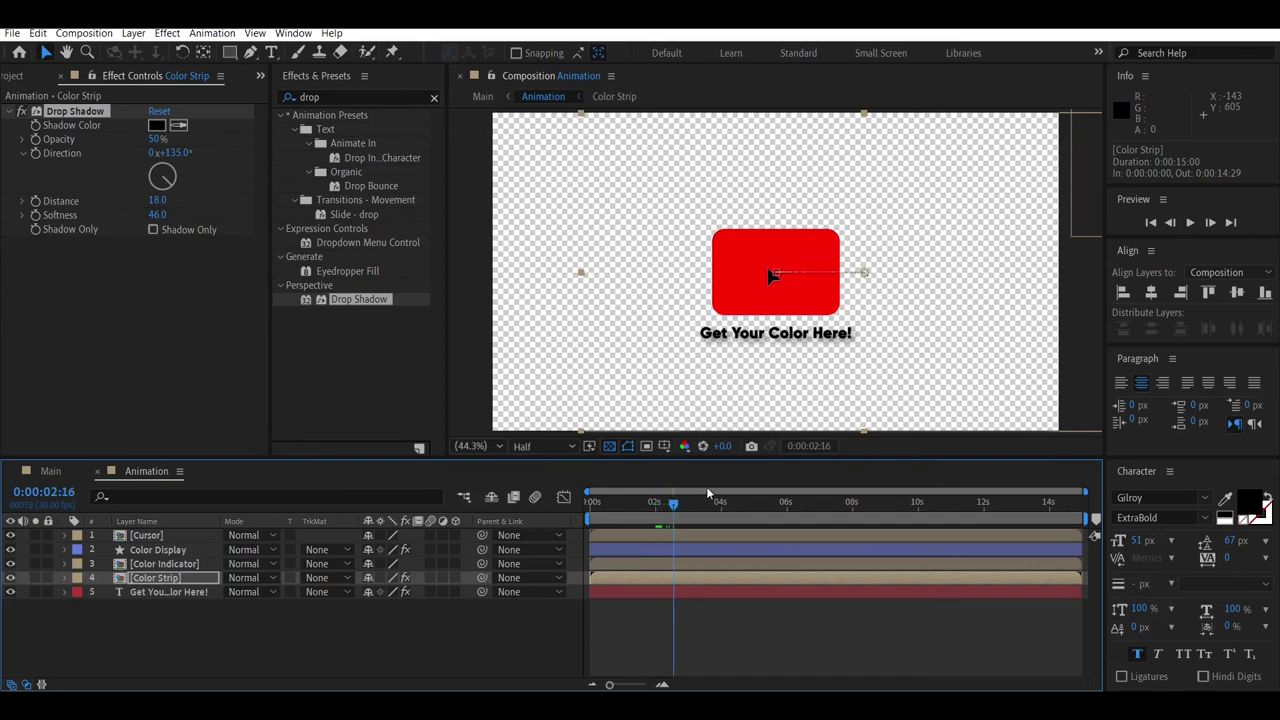
pyautogui.moveTo(657, 500); pyautogui.dragTo(714, 500)
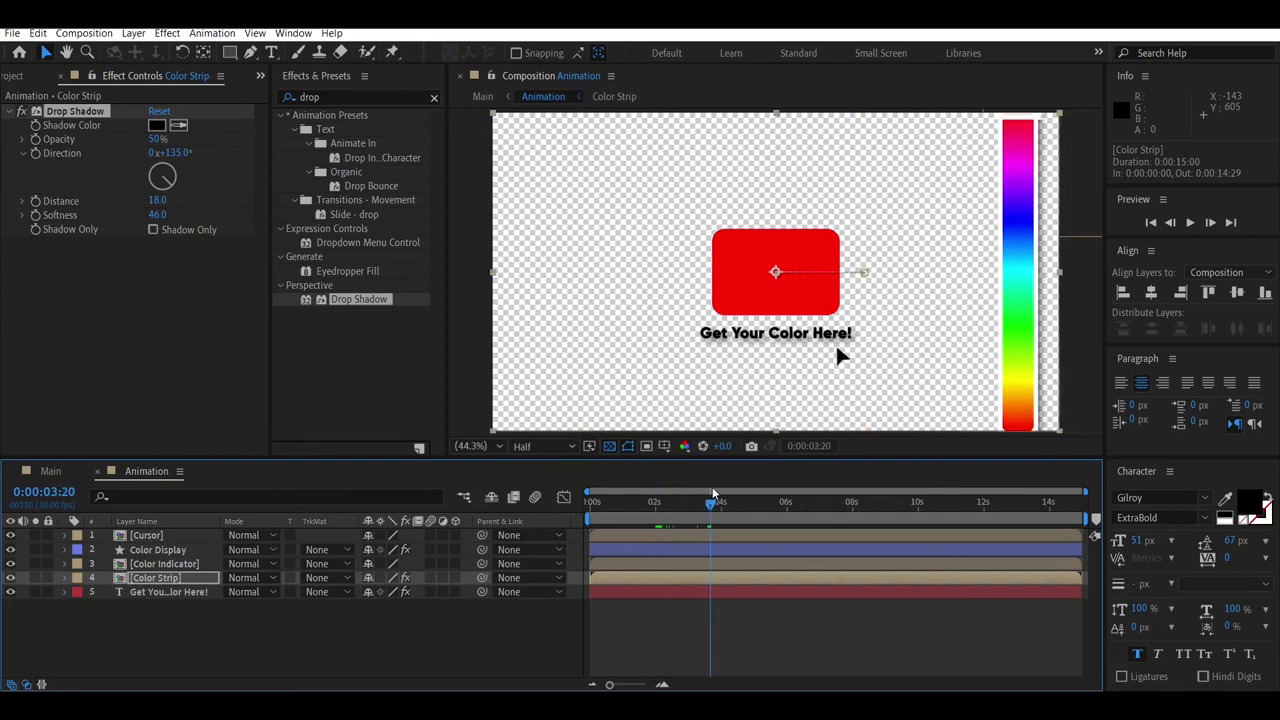
pyautogui.click(181, 565)
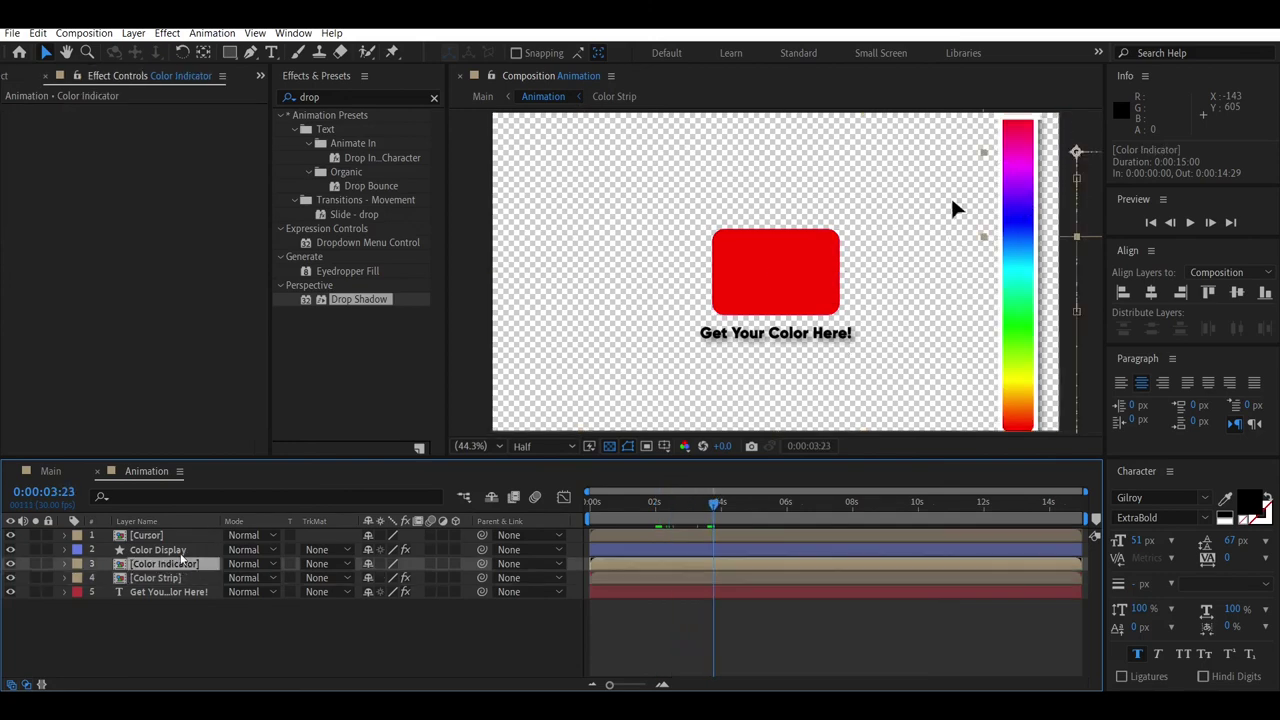
pyautogui.click(38, 33)
pyautogui.click(86, 183)
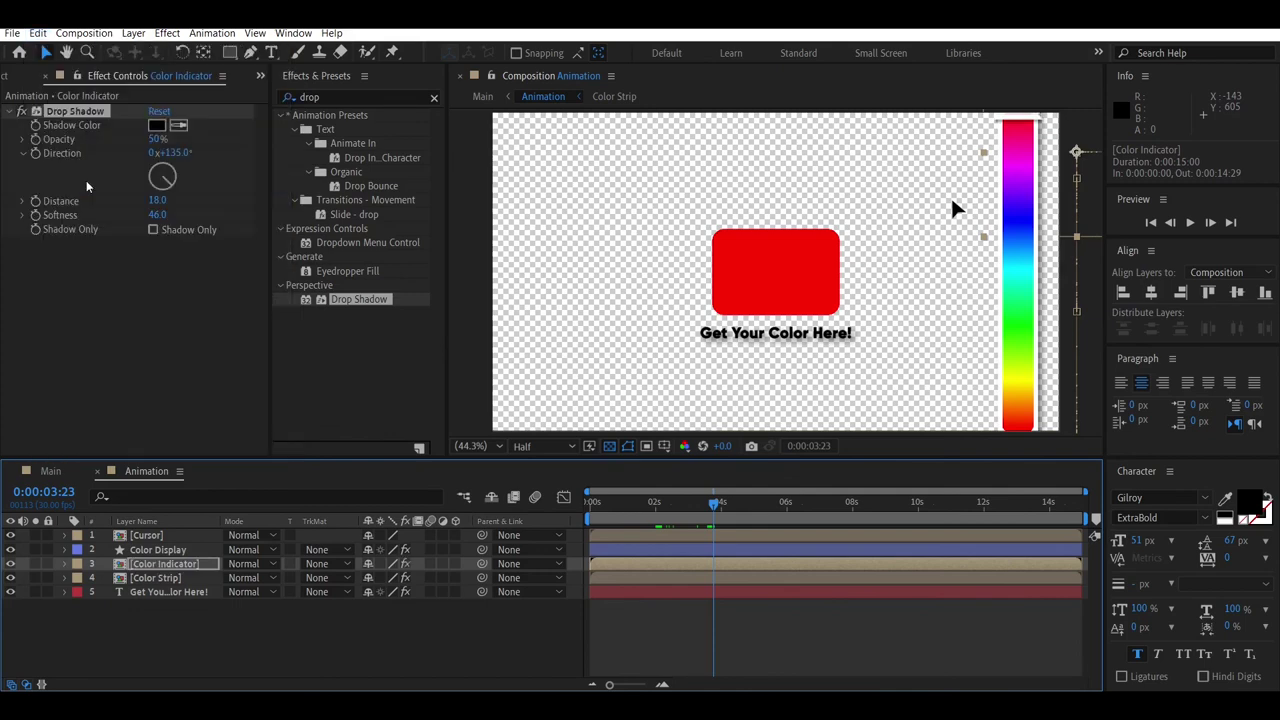
# Step: Paste the same drop shadow onto the Color Display and Cursor layers
pyautogui.click(162, 551)
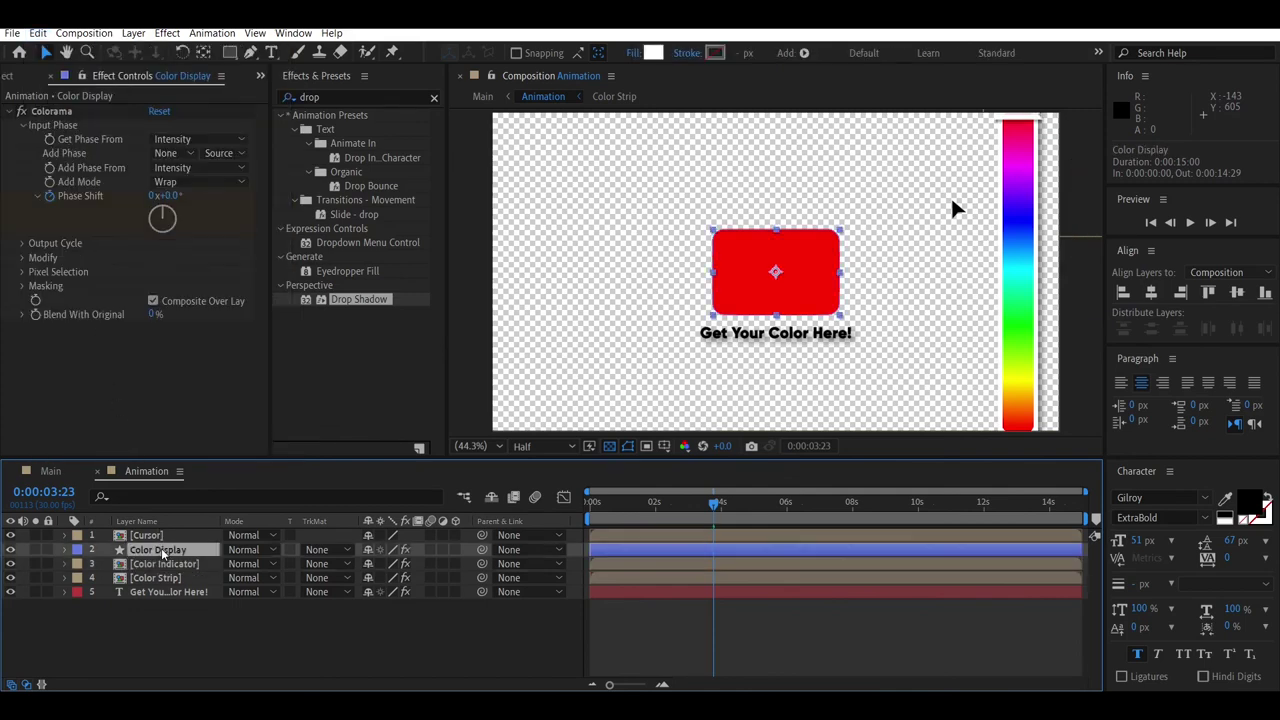
pyautogui.click(38, 33)
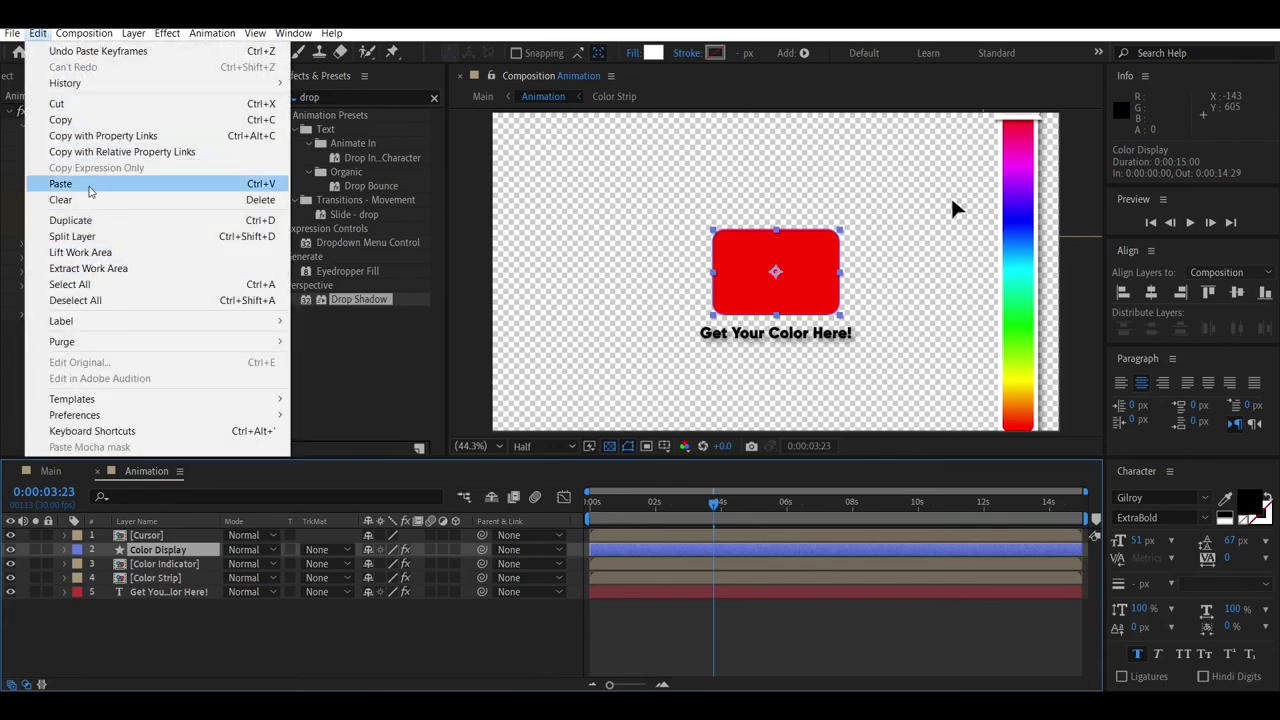
pyautogui.click(88, 188)
pyautogui.click(185, 537)
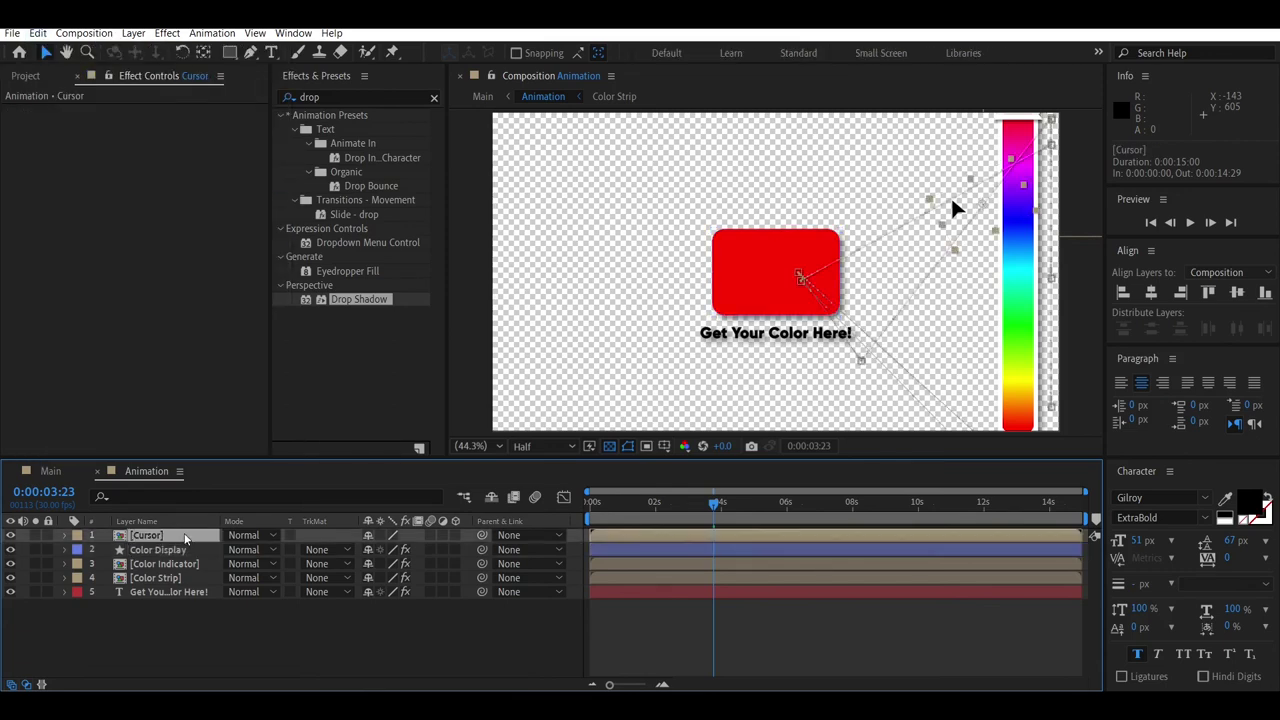
pyautogui.click(38, 33)
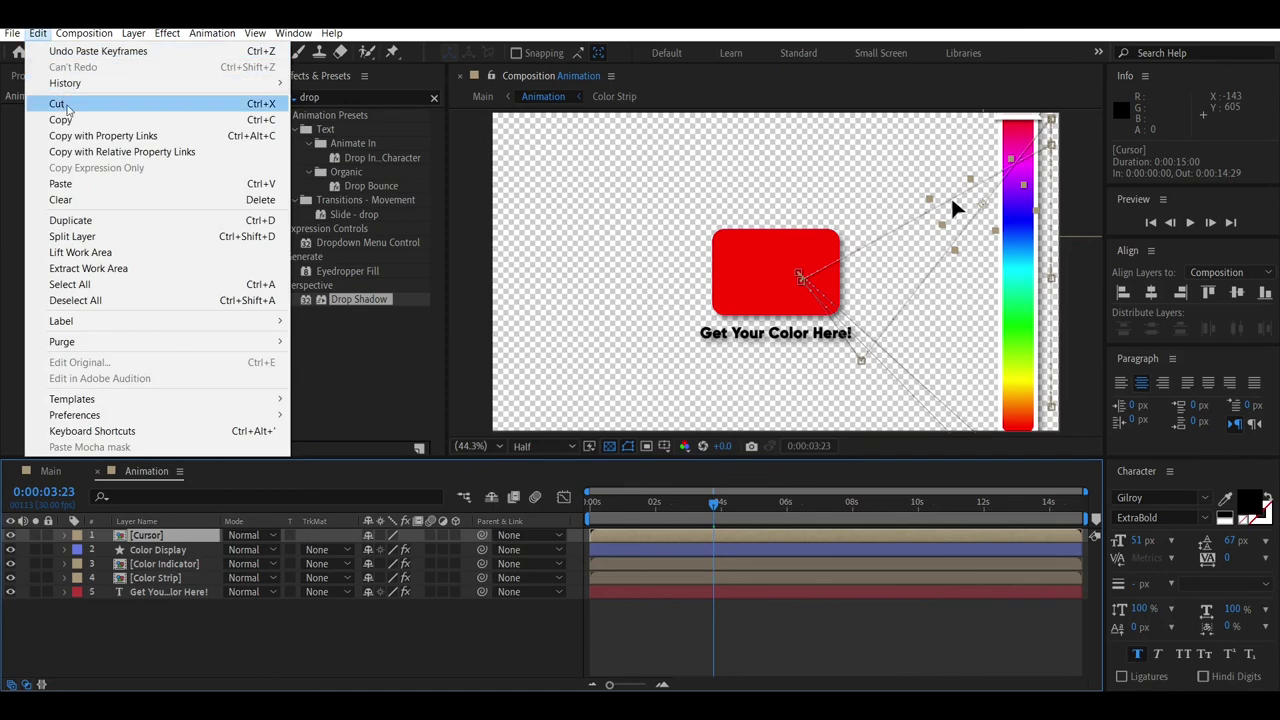
pyautogui.click(79, 190)
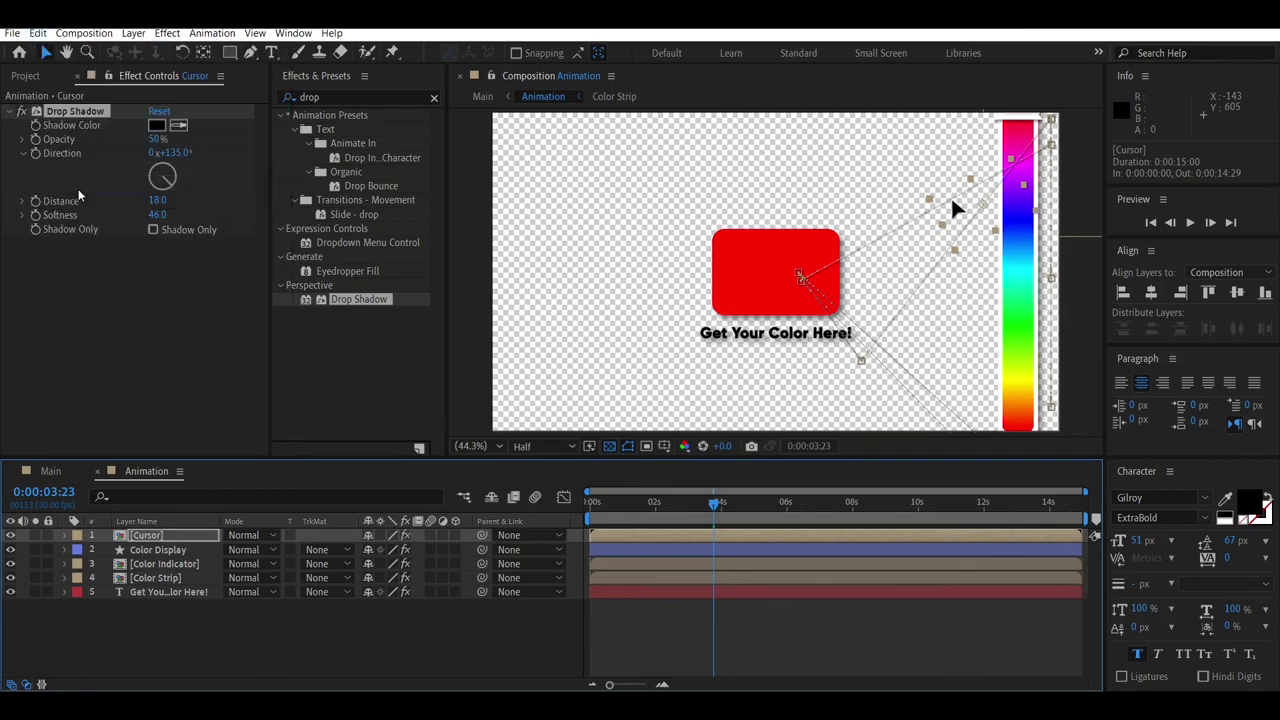
# Step: Preview the Main composition from the beginning with layers deselected
pyautogui.click(70, 472)
pyautogui.click(380, 638)
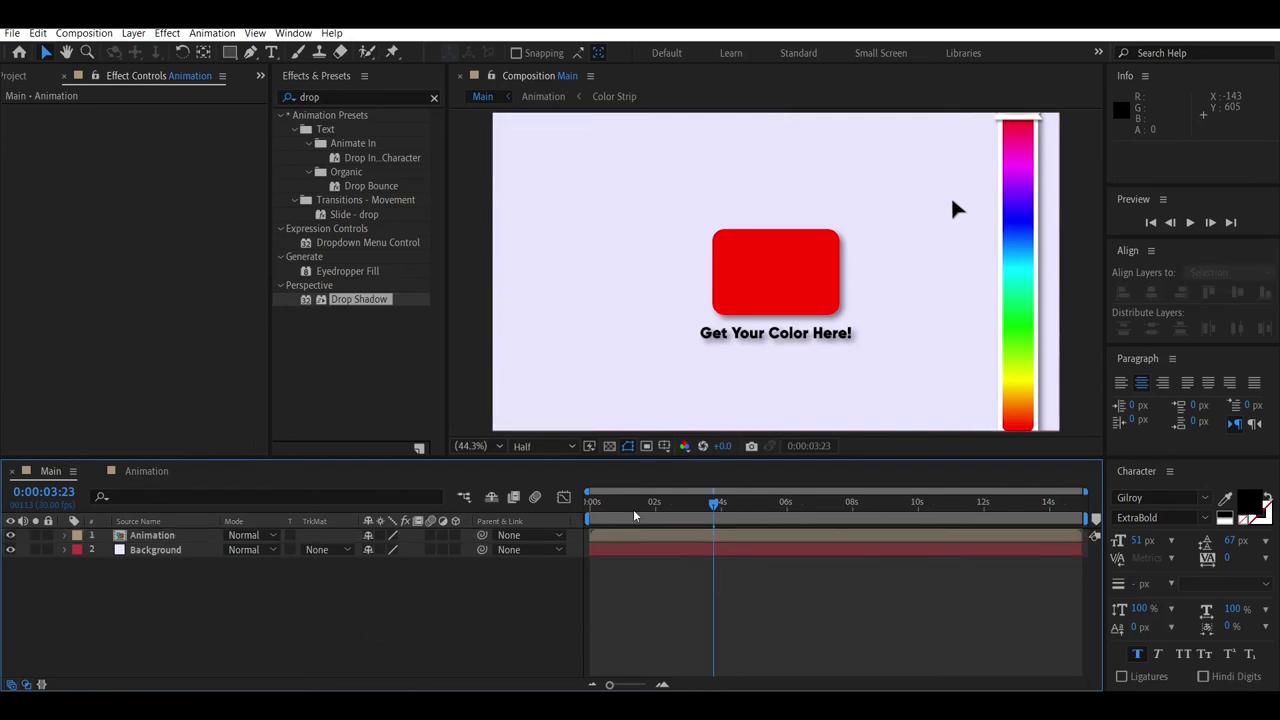
pyautogui.moveTo(640, 506); pyautogui.dragTo(592, 502)
pyautogui.press('space')
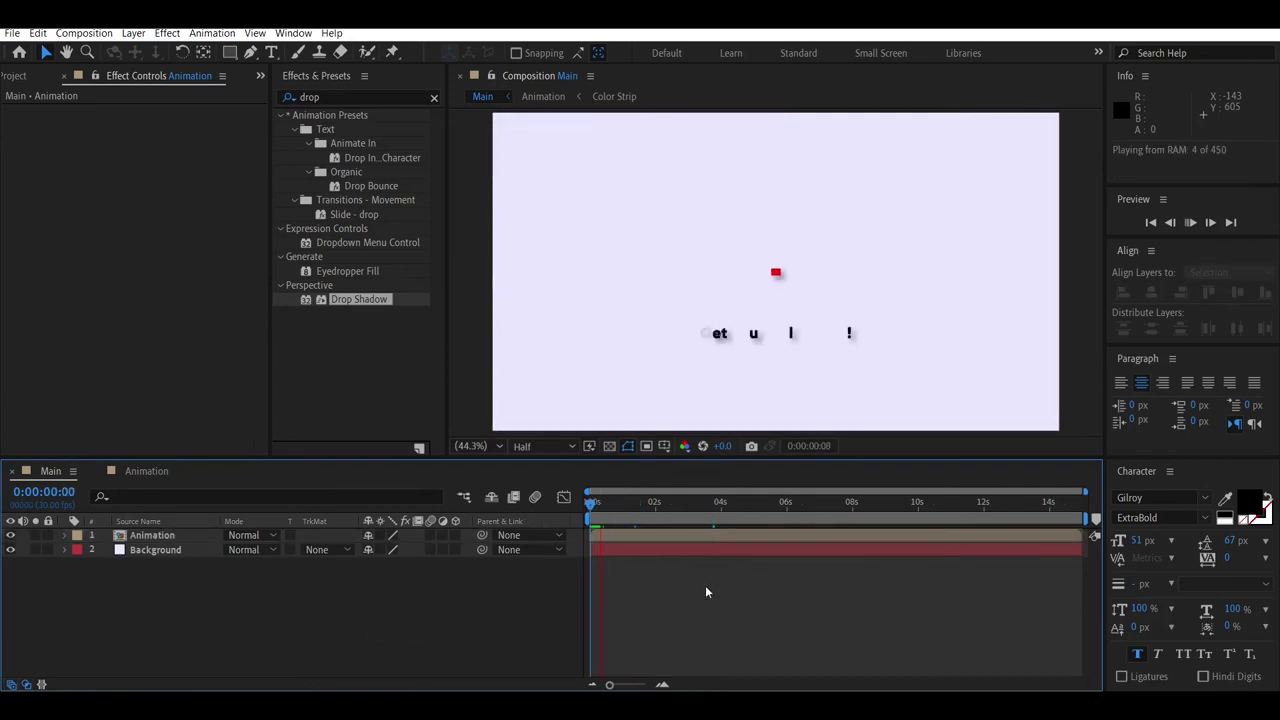
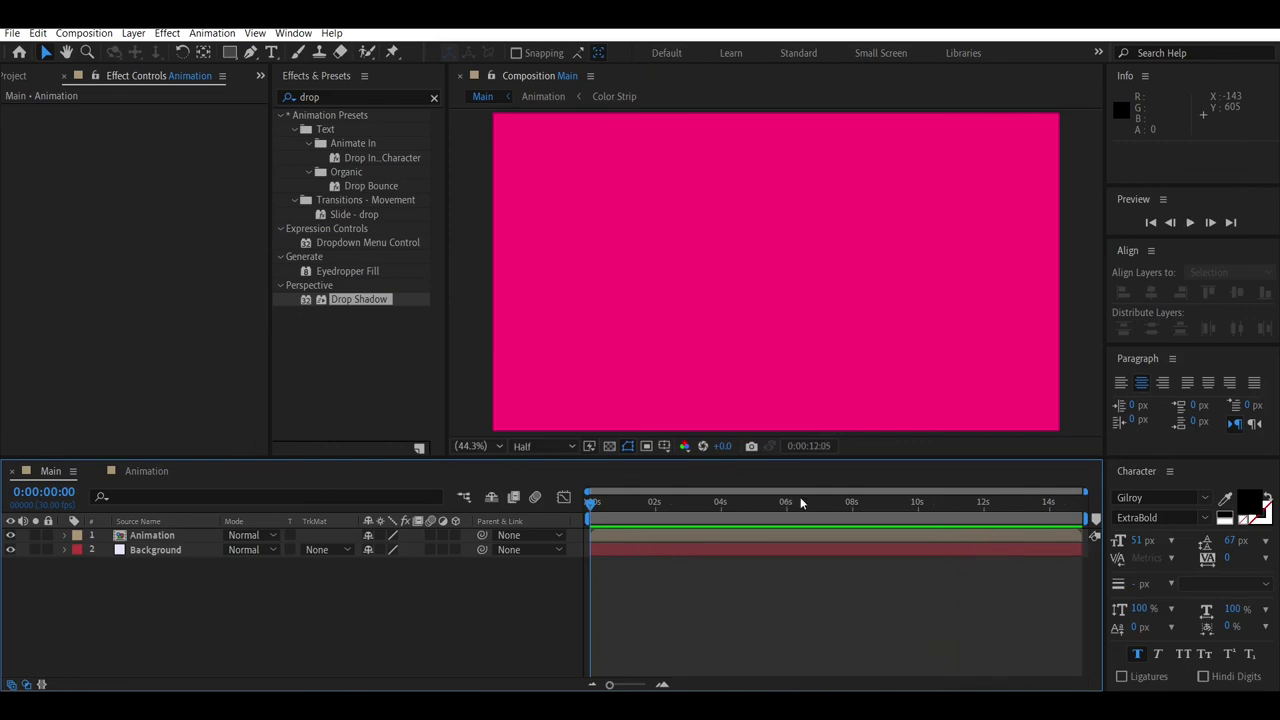
# Step: Keyframe the Animation layer's Opacity at 100% at 10:20, then 0% at 11:00
pyautogui.moveTo(759, 507)
pyautogui.mouseDown()
pyautogui.moveTo(952, 465)
pyautogui.moveTo(938, 459)
pyautogui.mouseUp()
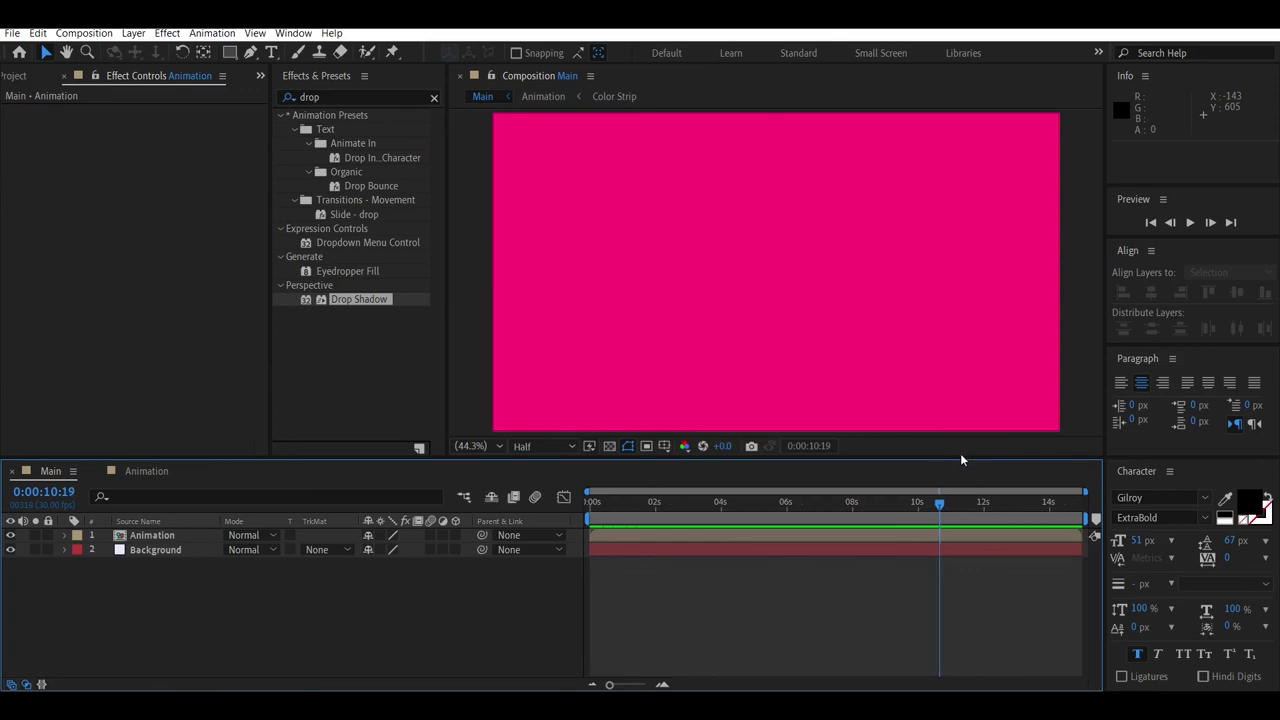
pyautogui.click(173, 538)
pyautogui.press('t')
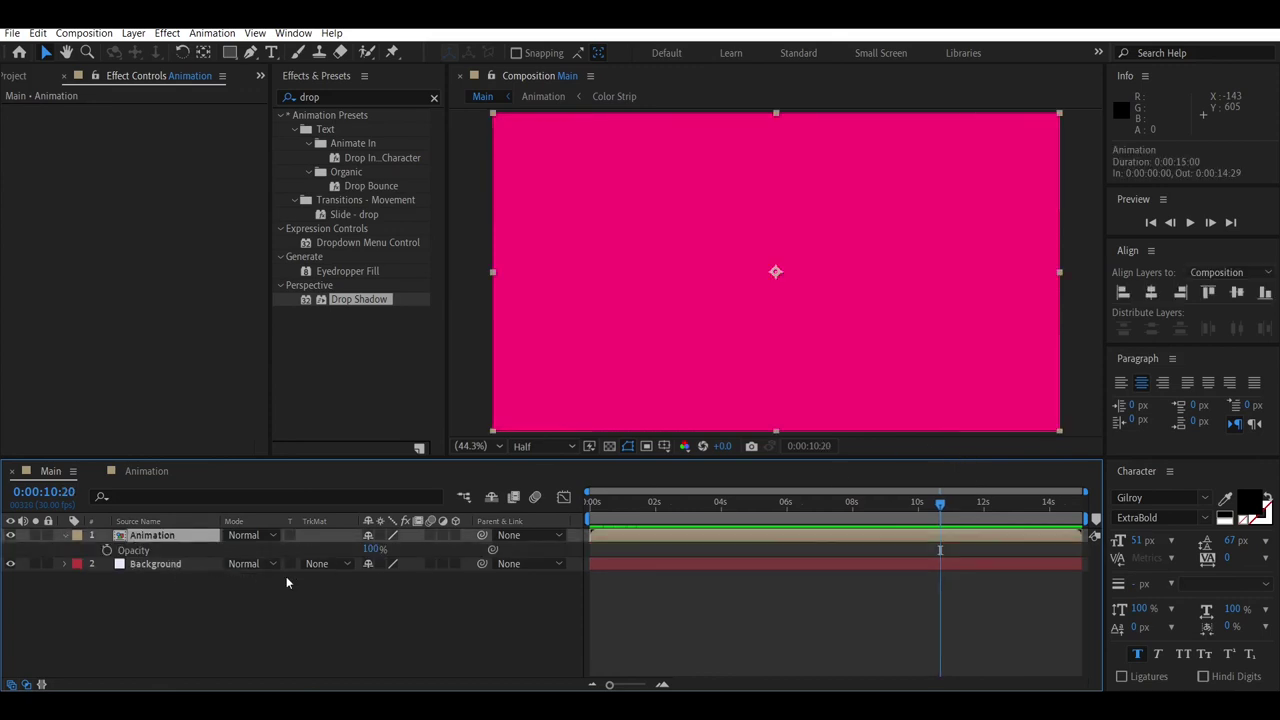
pyautogui.click(107, 550)
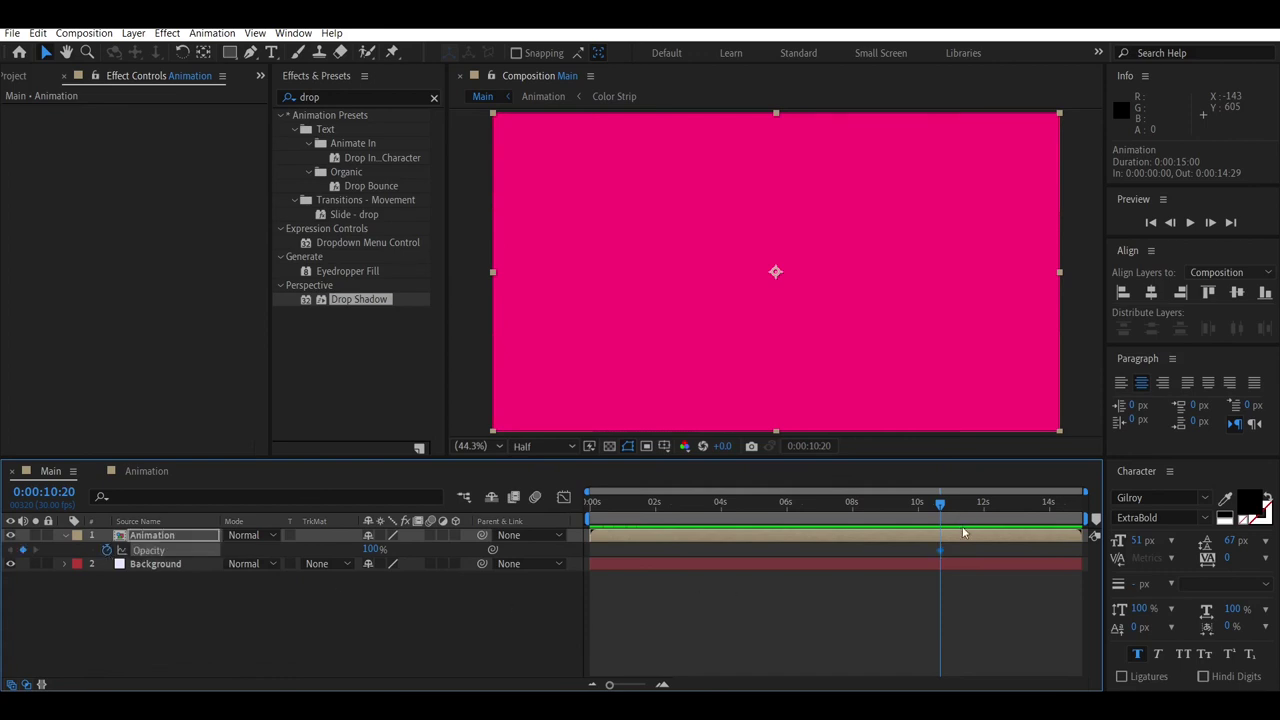
pyautogui.moveTo(940, 508)
pyautogui.mouseDown()
pyautogui.moveTo(980, 509)
pyautogui.moveTo(960, 512)
pyautogui.mouseUp()
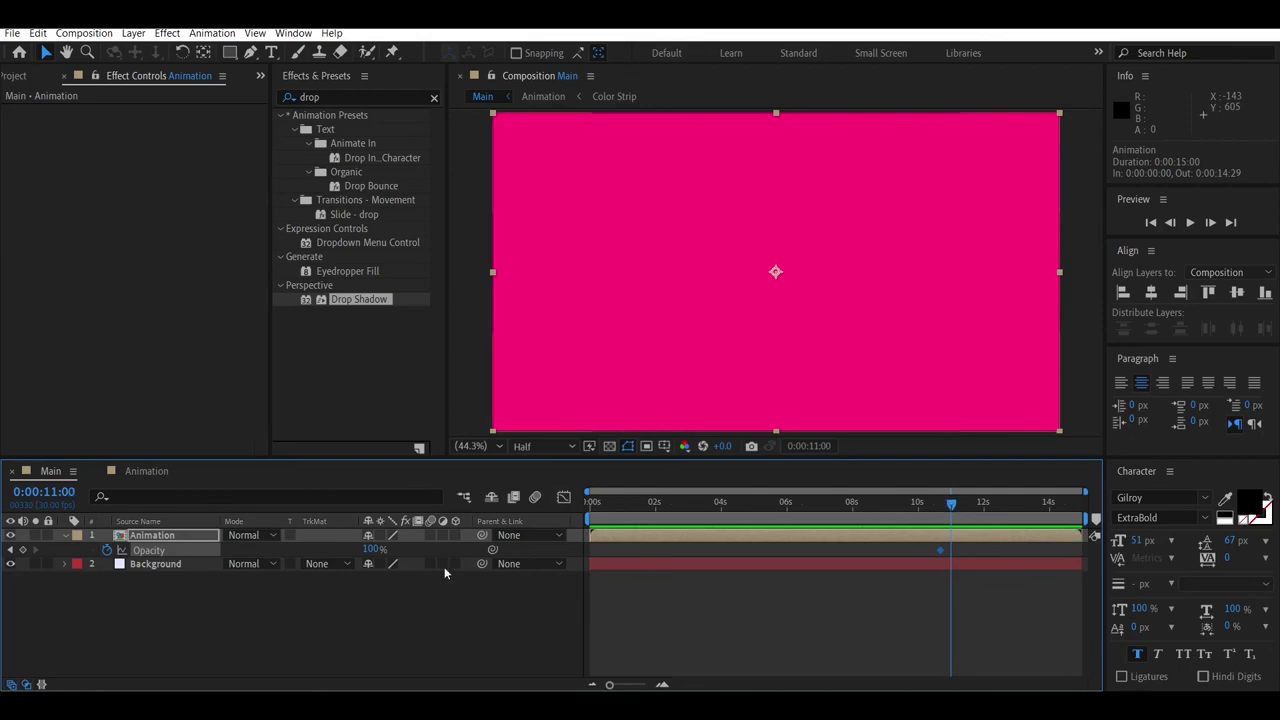
pyautogui.moveTo(376, 550); pyautogui.dragTo(320, 550)
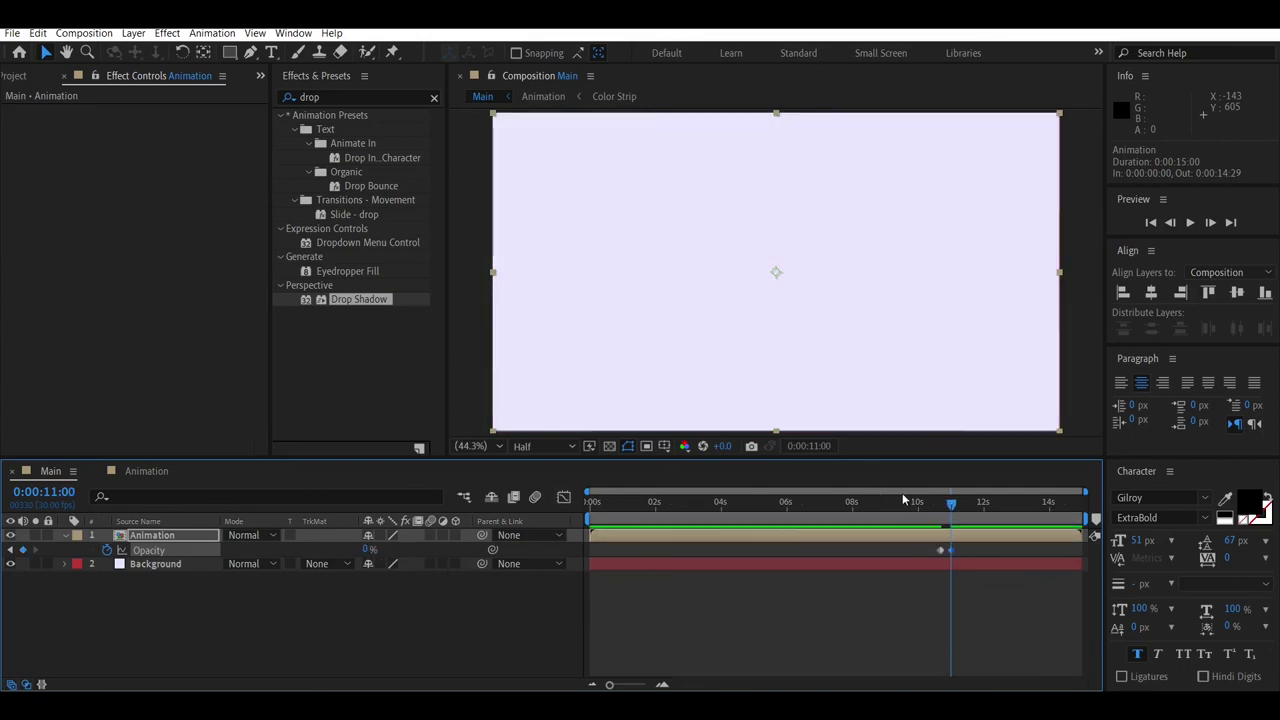
# Step: Nudge the 0% Opacity keyframe slightly later and preview the fade from 10:05
pyautogui.click(875, 502)
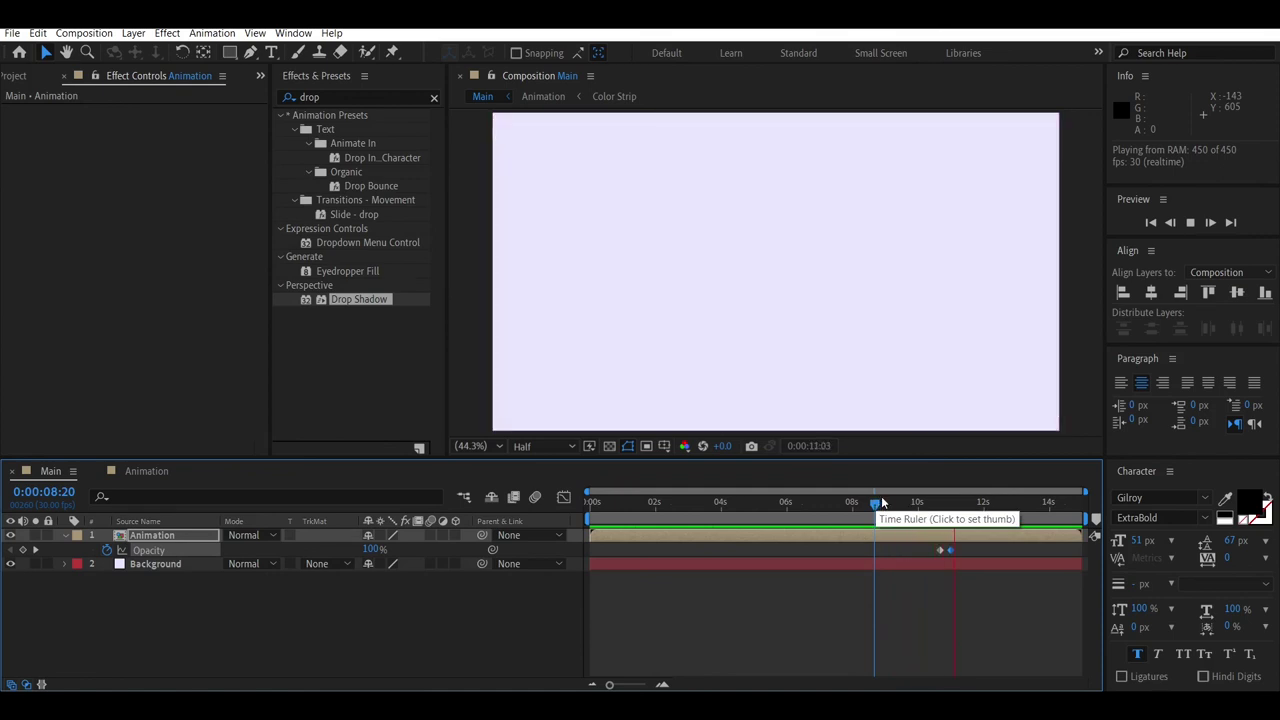
pyautogui.press('space')
pyautogui.moveTo(954, 550); pyautogui.dragTo(964, 550)
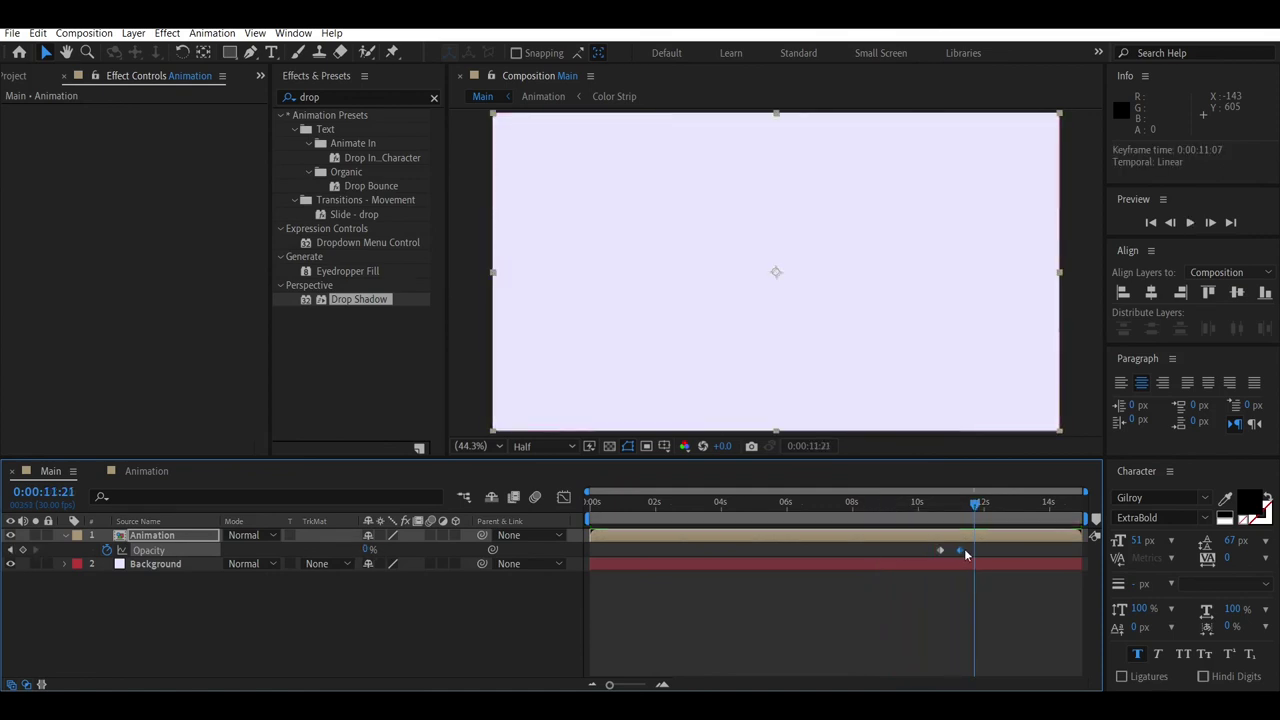
pyautogui.click(926, 515)
pyautogui.press('space')
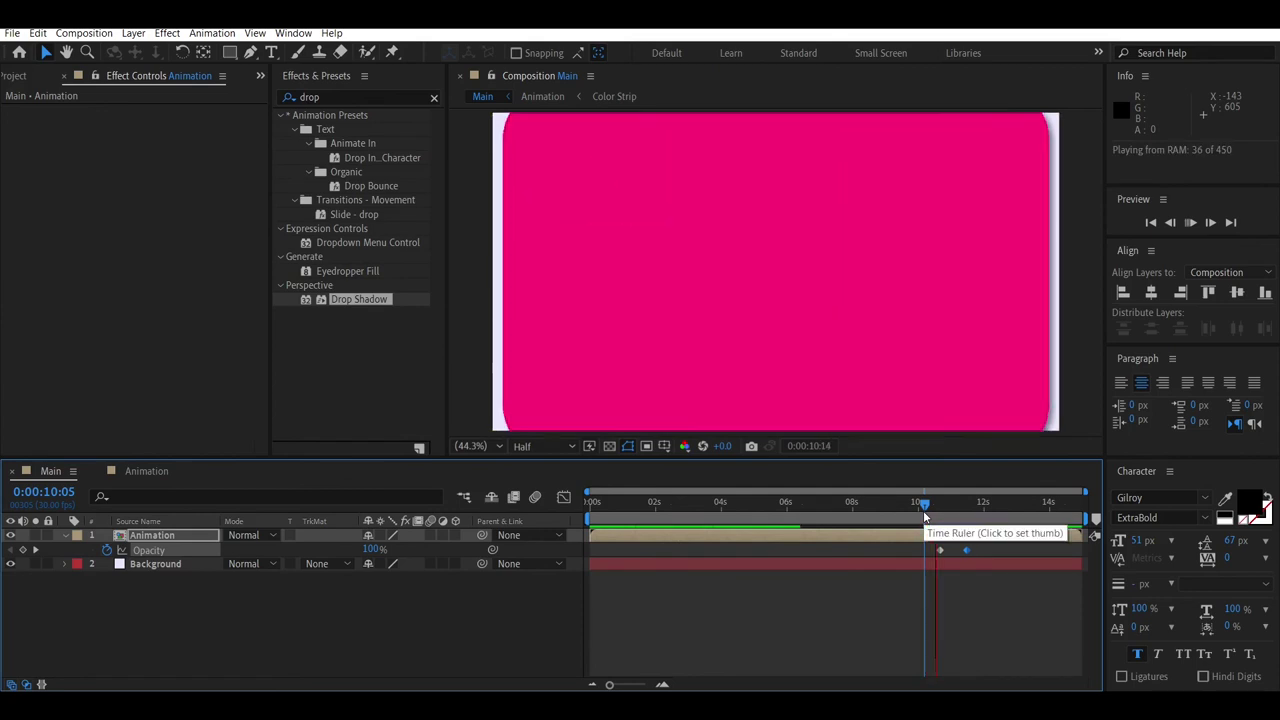
pyautogui.press('space')
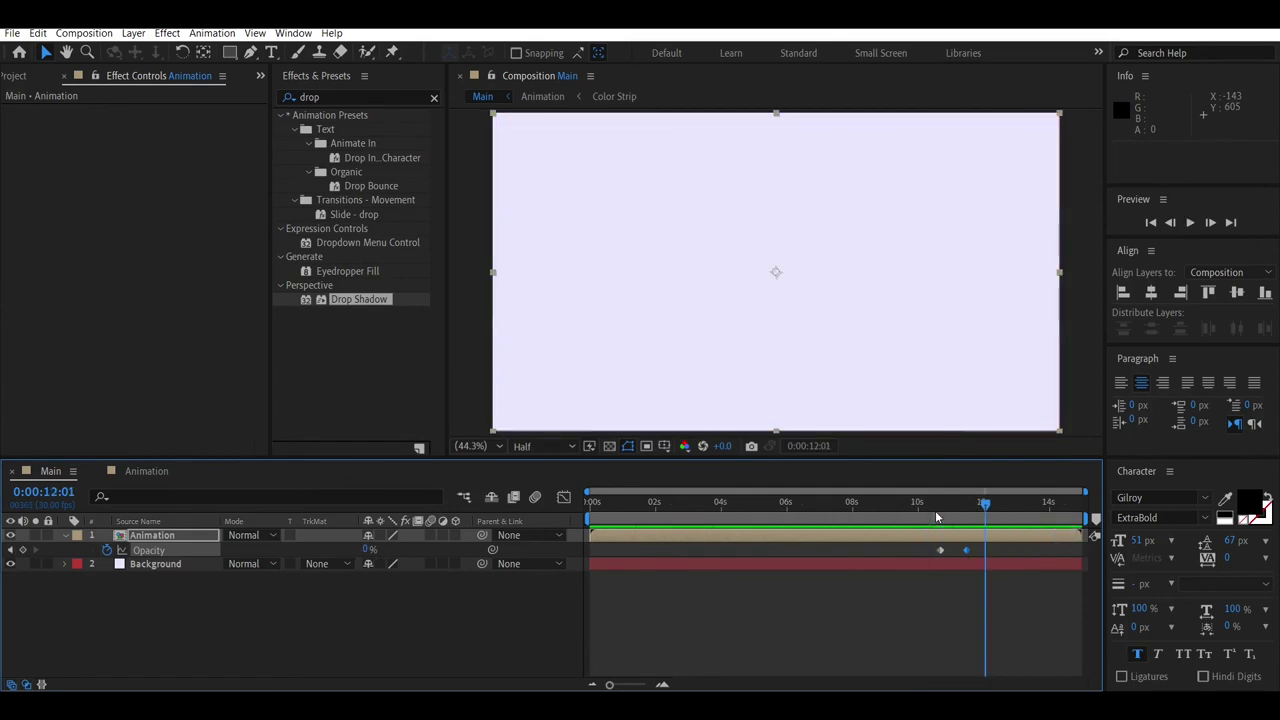
# Step: Shift both Opacity keyframes later together and replay the fade from 10:05
pyautogui.keyDown('shift'); pyautogui.click(940, 550); pyautogui.keyUp('shift')
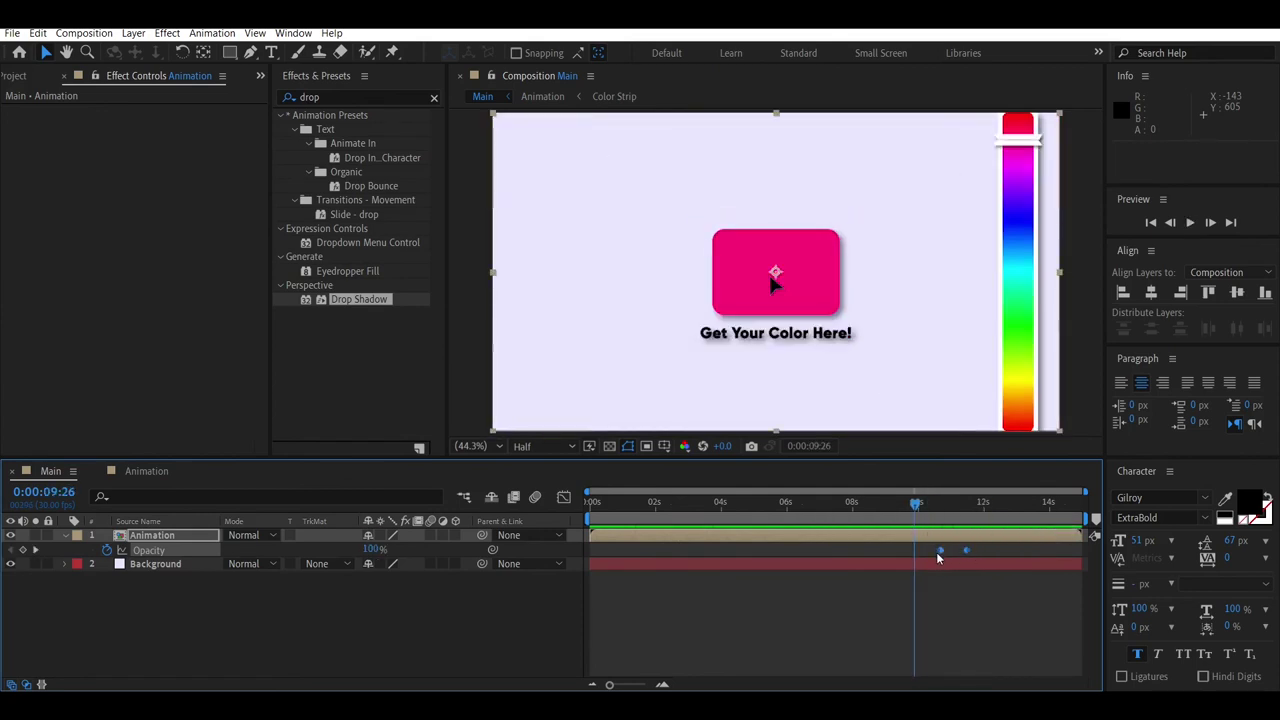
pyautogui.moveTo(940, 551); pyautogui.dragTo(955, 560)
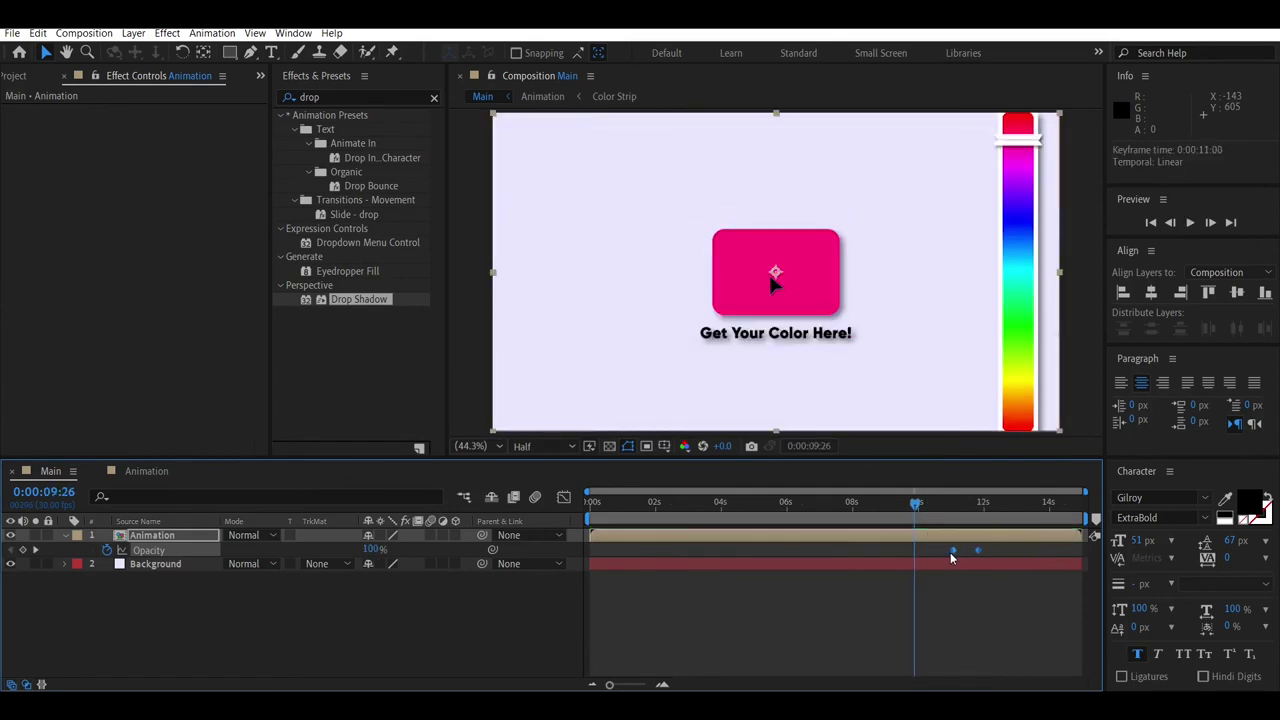
pyautogui.click(926, 506)
pyautogui.press('space')
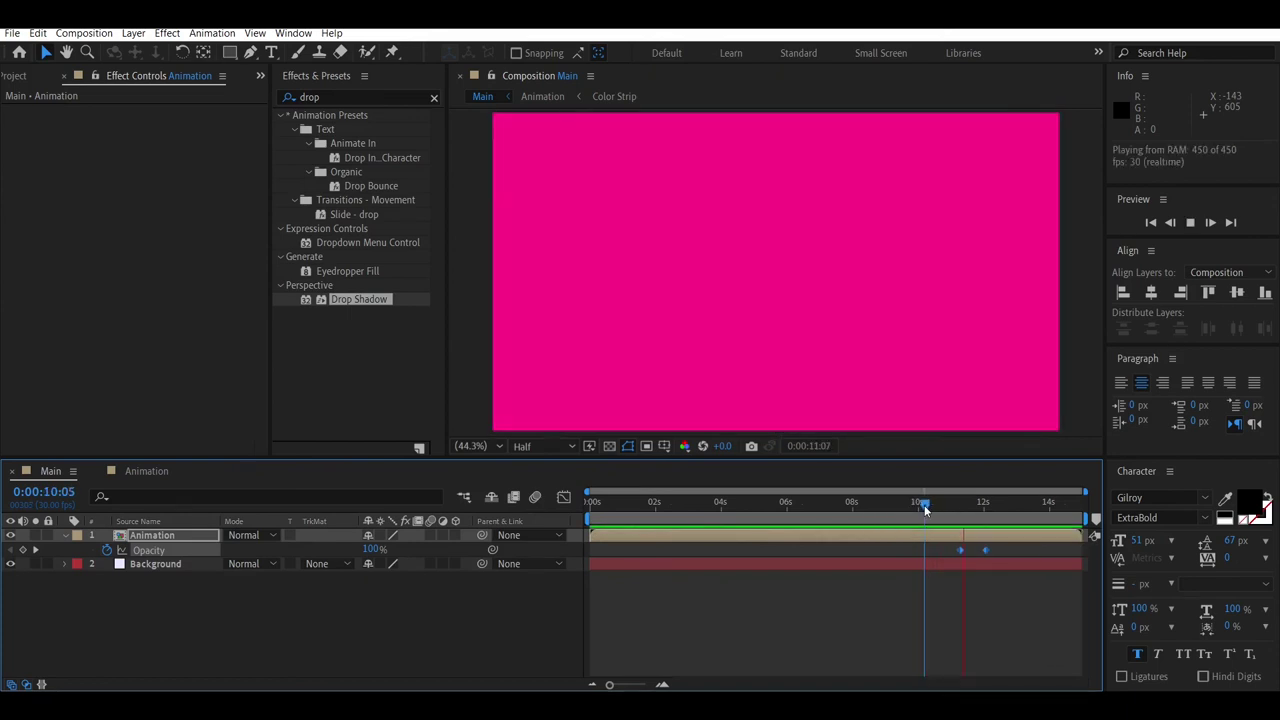
pyautogui.press('space')
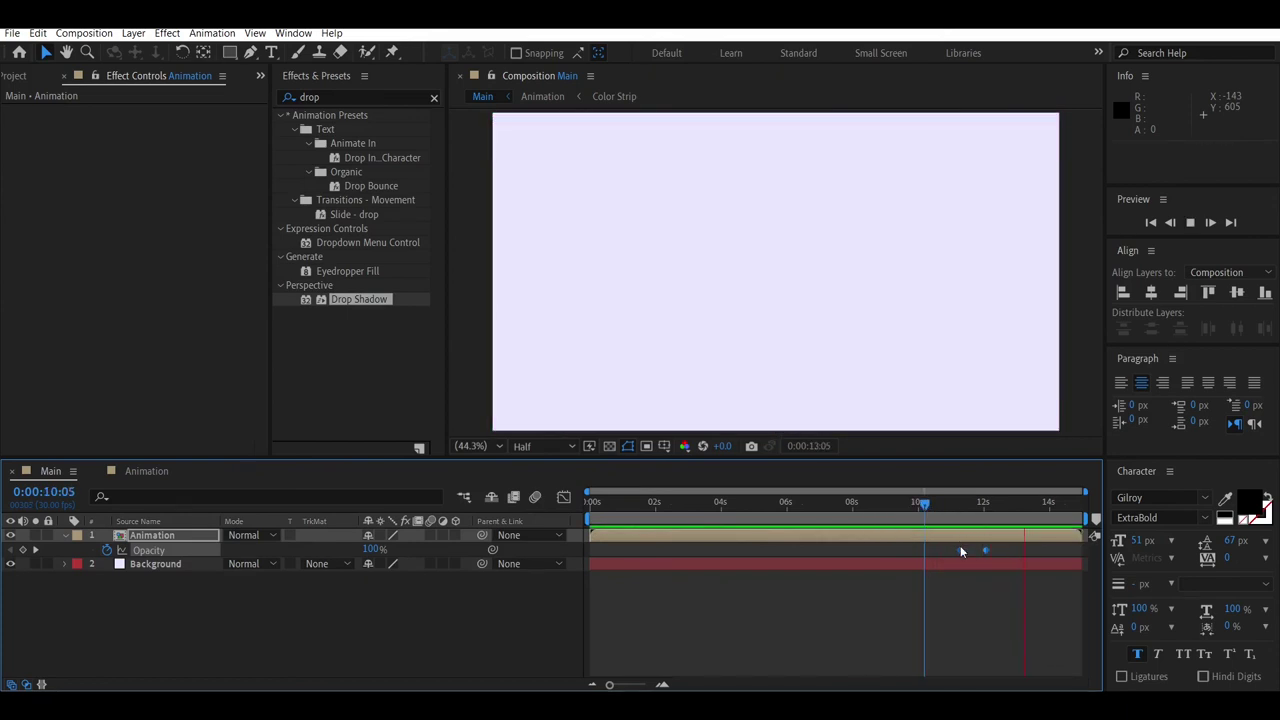
# Step: Reselect both Opacity keyframes and preview from 10:08 to check the fade starting near 12:02
pyautogui.click(1006, 548)
pyautogui.moveTo(1006, 548)
pyautogui.mouseDown()
pyautogui.moveTo(958, 551)
pyautogui.moveTo(996, 553)
pyautogui.mouseUp()
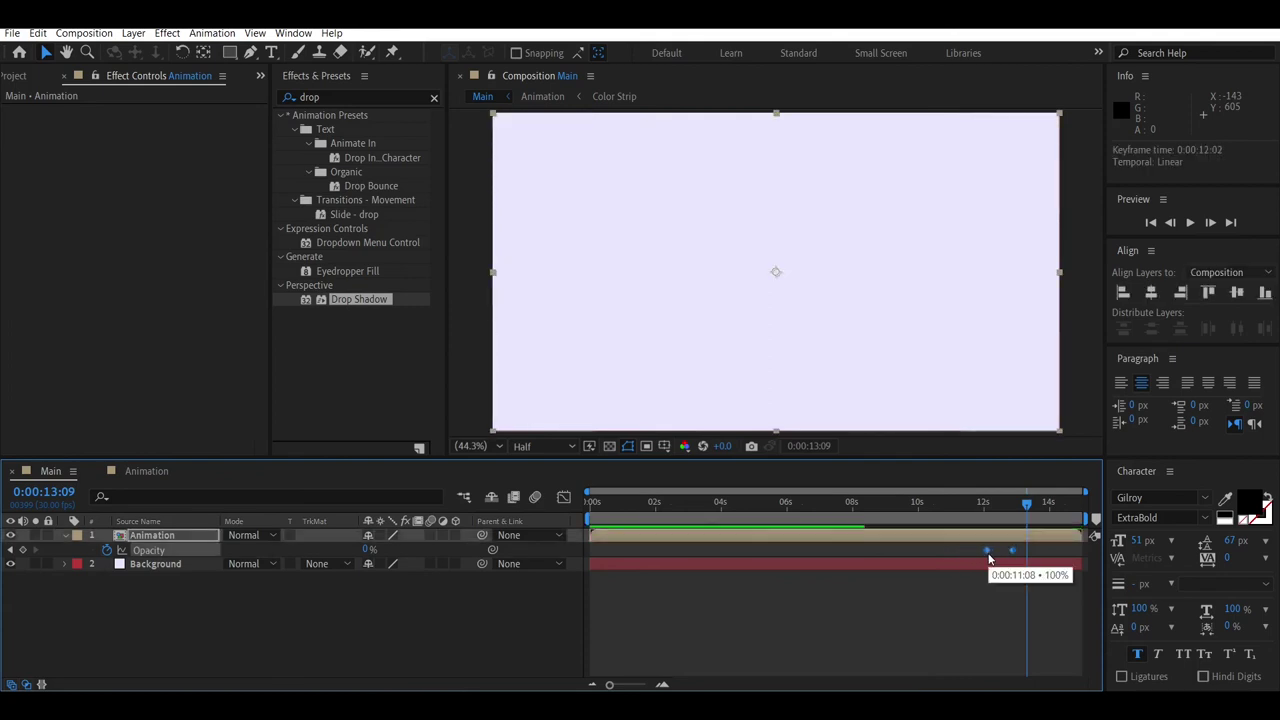
pyautogui.click(927, 505)
pyautogui.press('space')
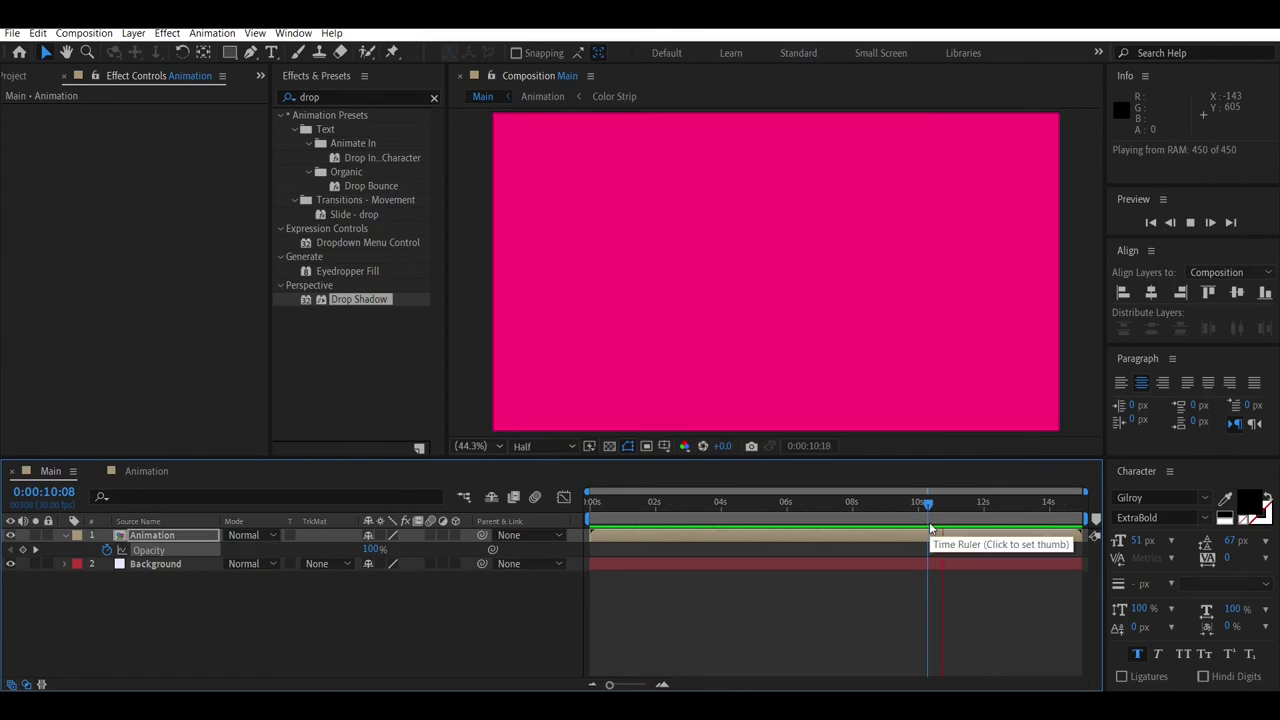
pyautogui.press('space')
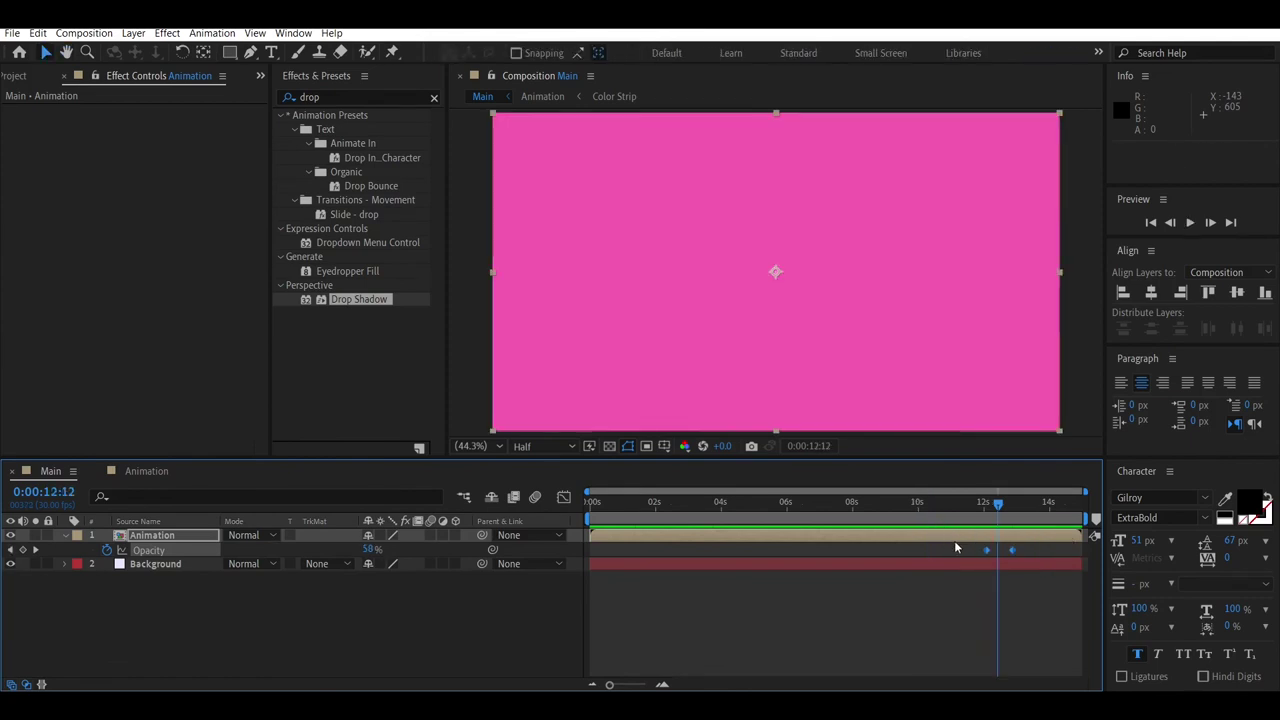
pyautogui.press('space')
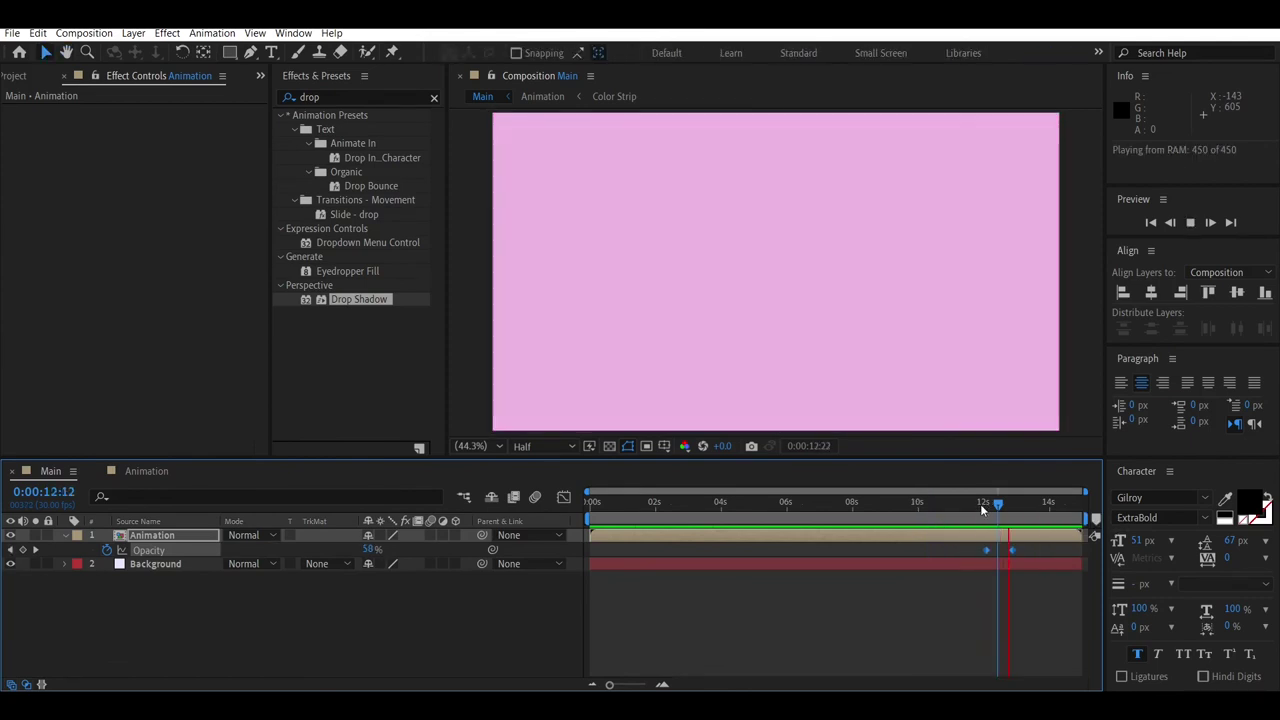
pyautogui.press('space')
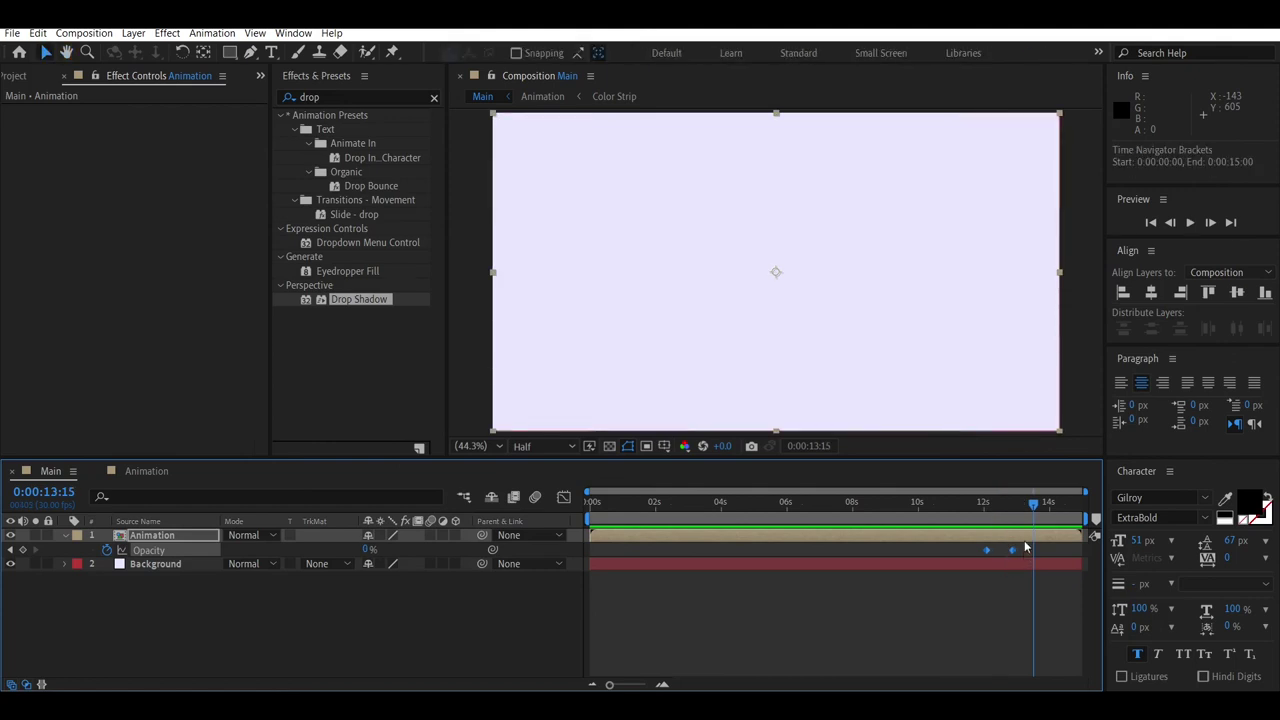
# Step: Drag the work area end to the last Opacity keyframe at 12:26 and replay from 0:00
pyautogui.moveTo(1026, 514); pyautogui.dragTo(1019, 518)
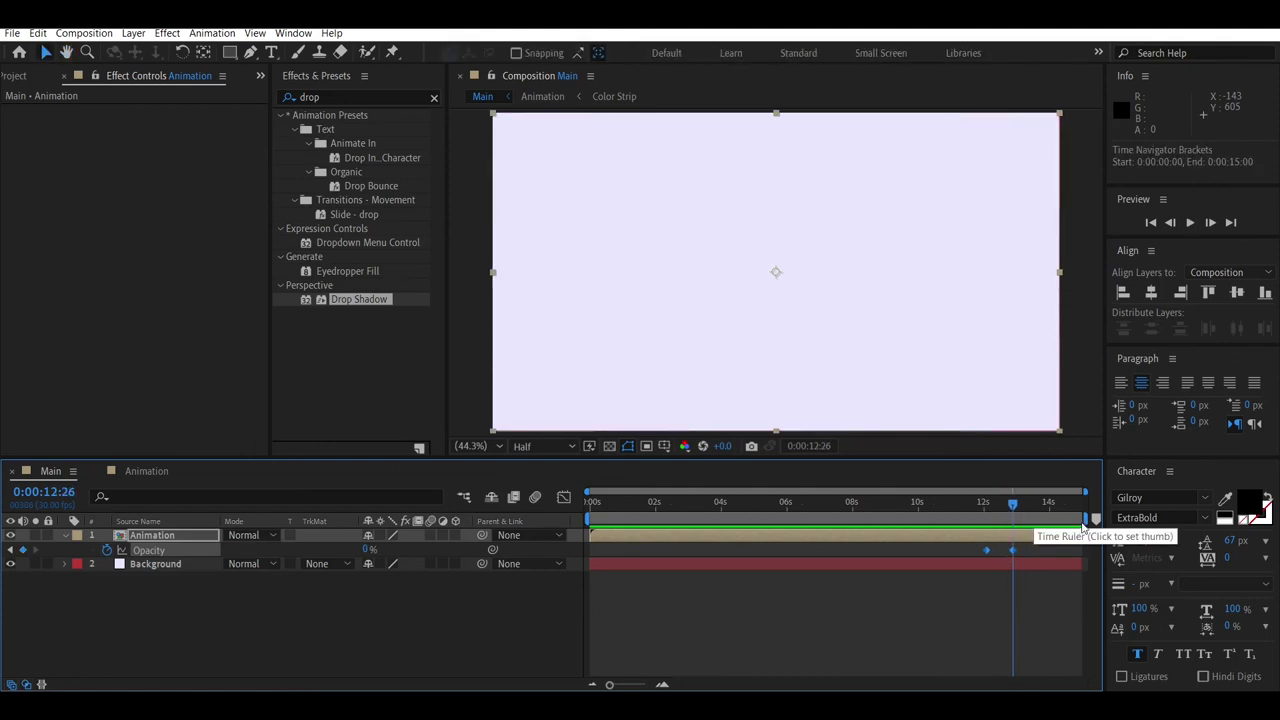
pyautogui.moveTo(1088, 520); pyautogui.dragTo(1033, 527)
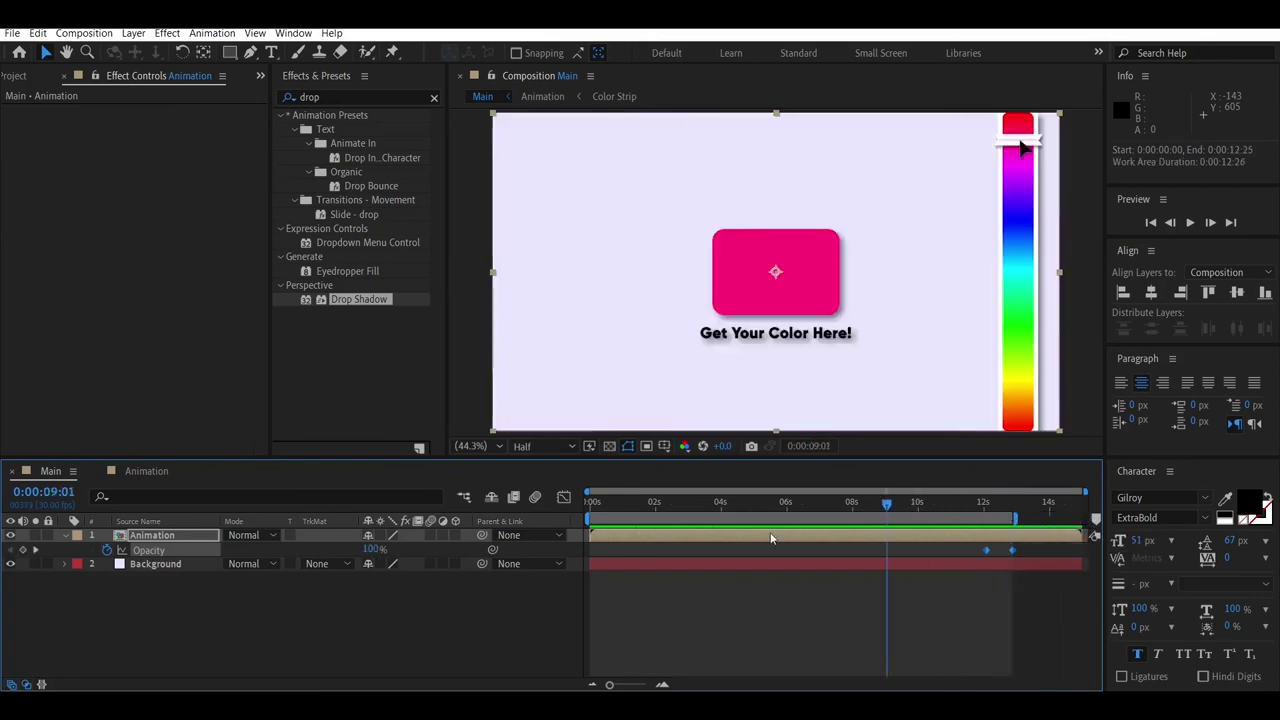
pyautogui.press('Home')
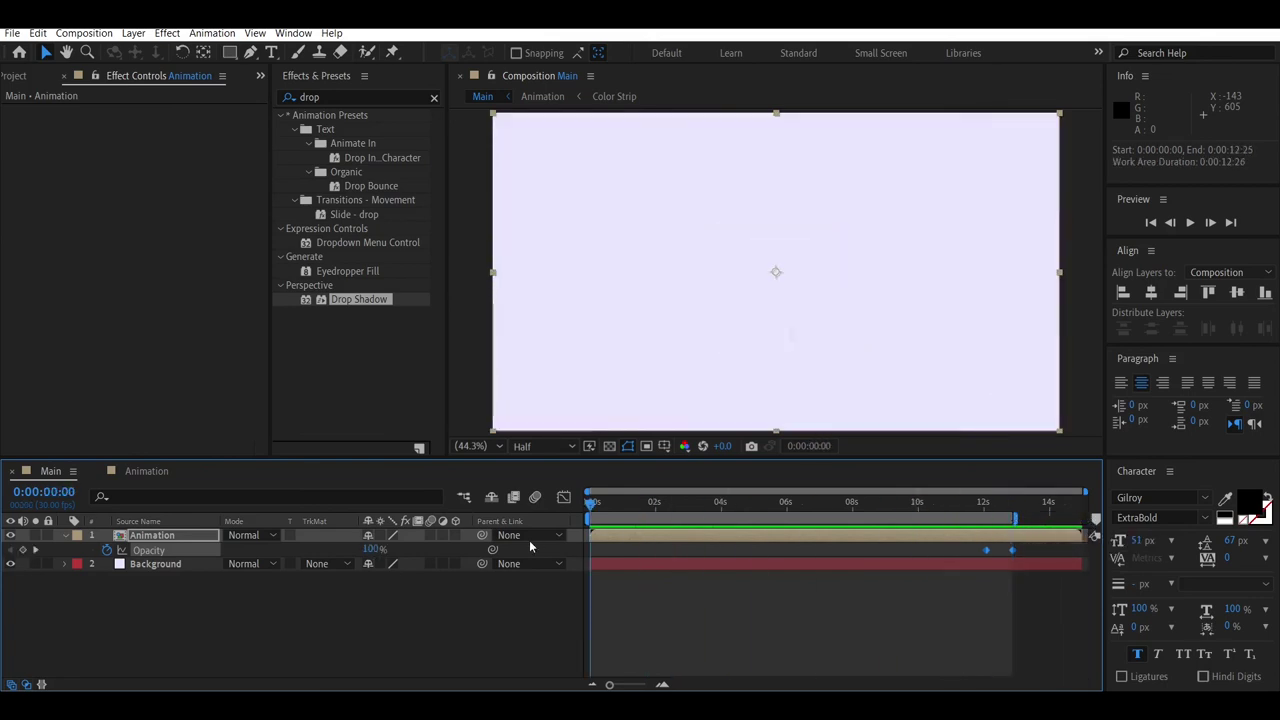
pyautogui.press('space')
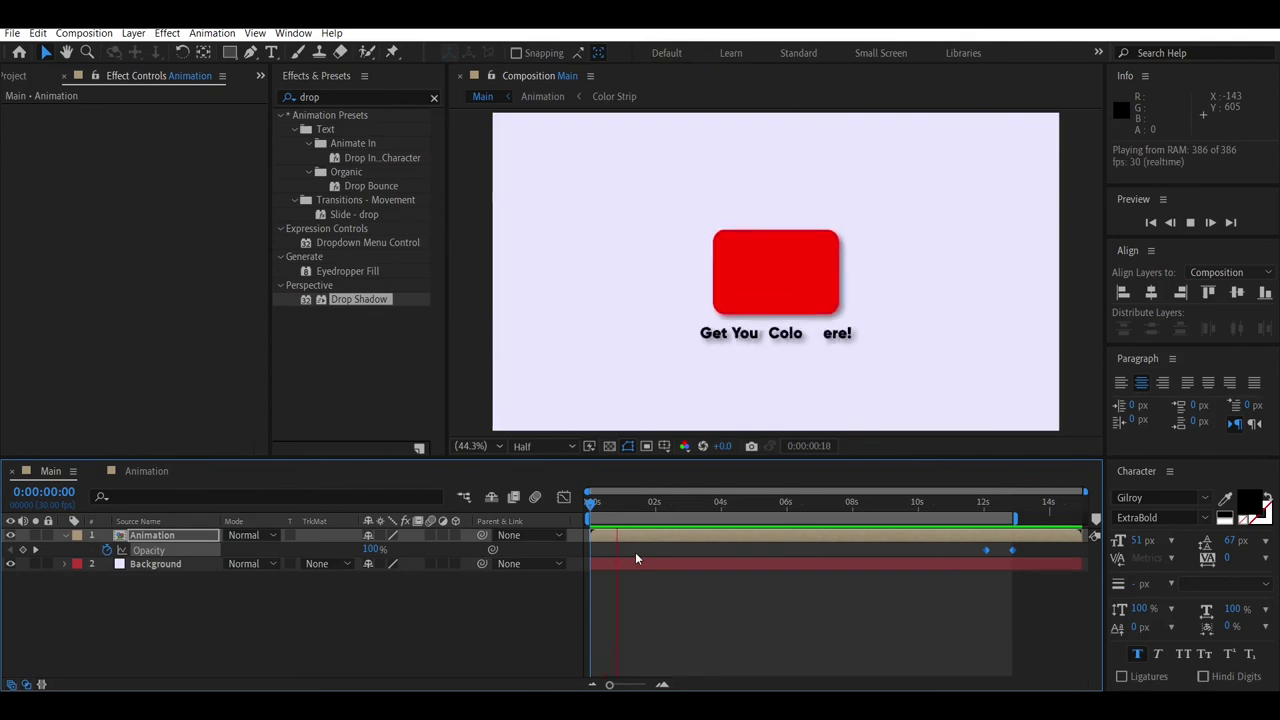